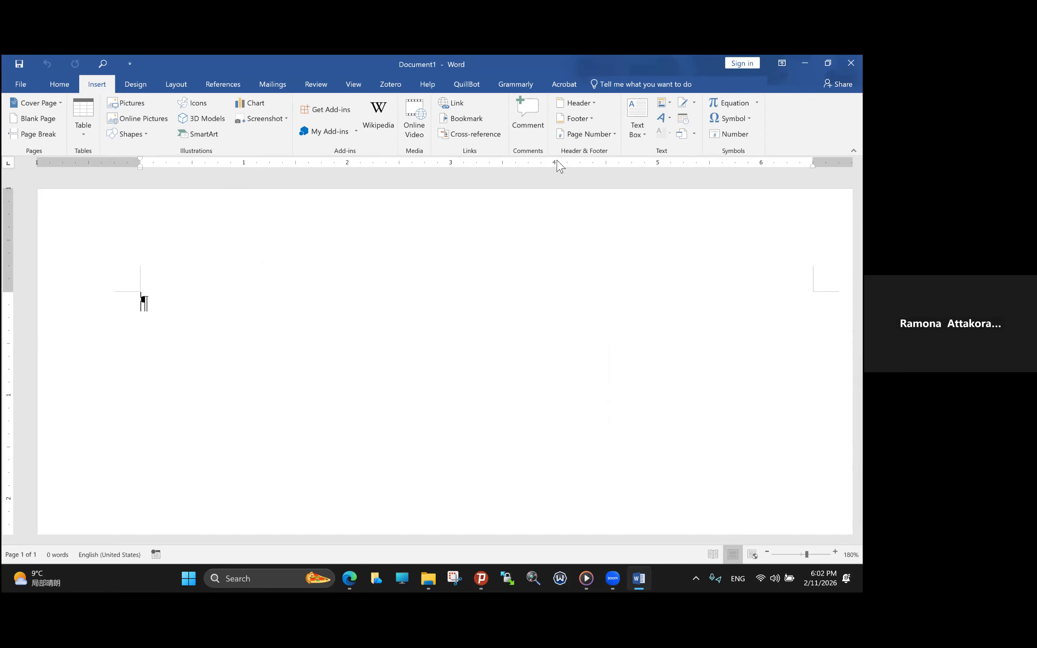
# - Insert a centered Plain Number 2 page number at the bottom of the page and return to the body text
pyautogui.click(610, 144)
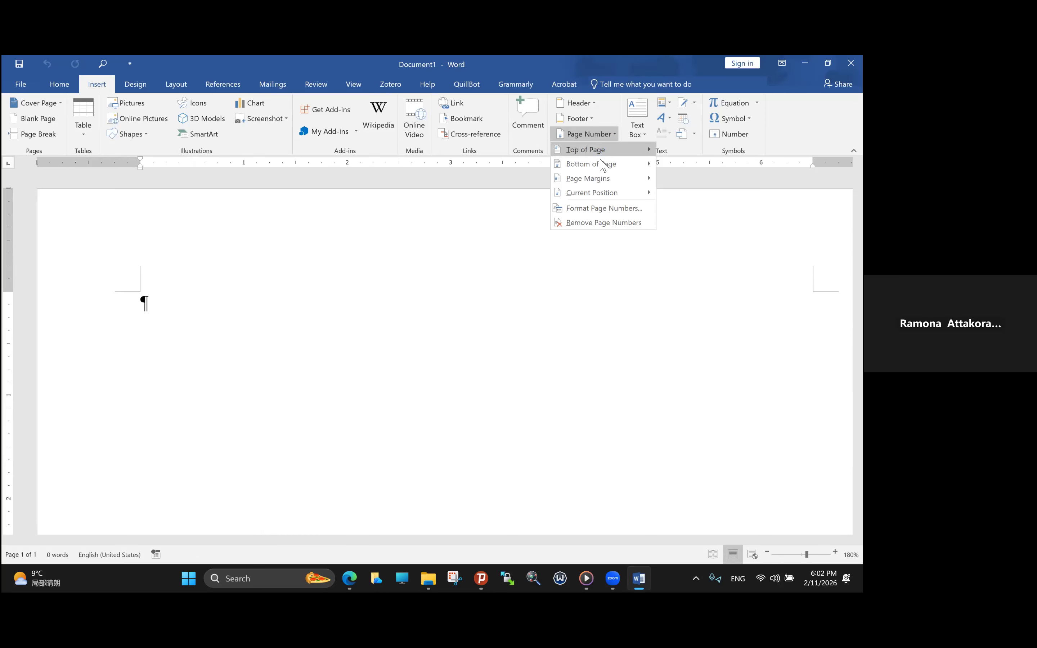
pyautogui.moveTo(602, 167)
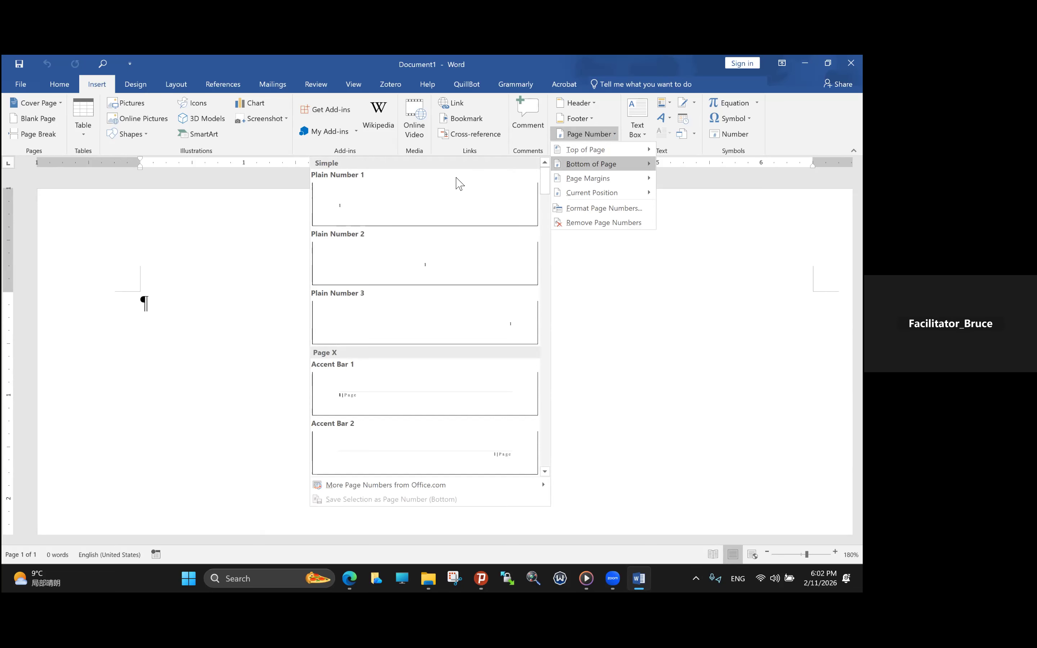
pyautogui.click(422, 269)
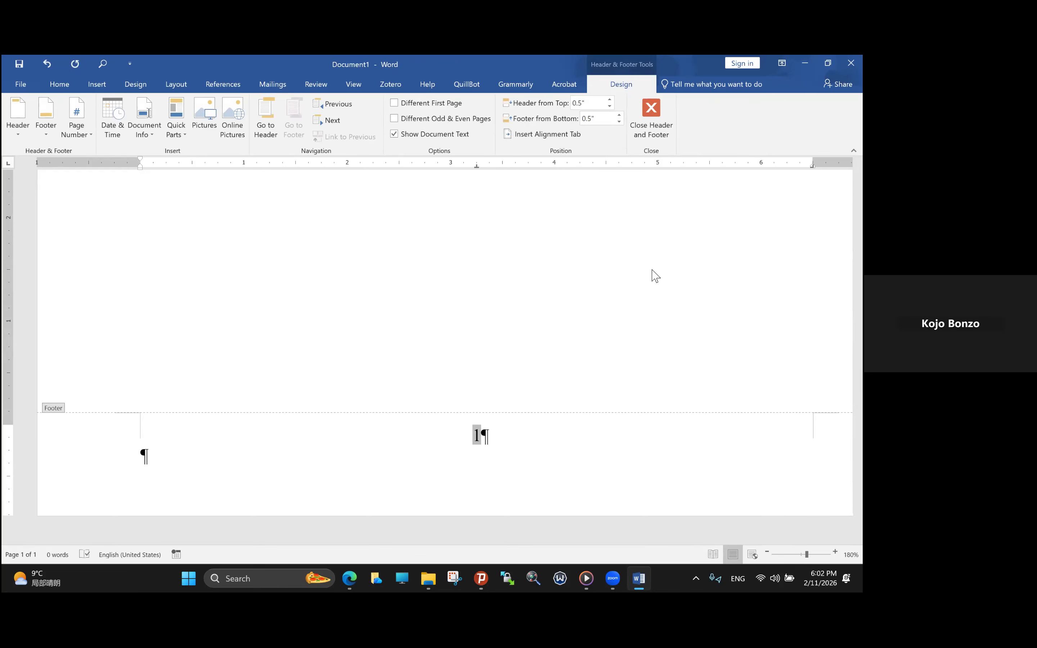
pyautogui.scroll(10, 611, 337)
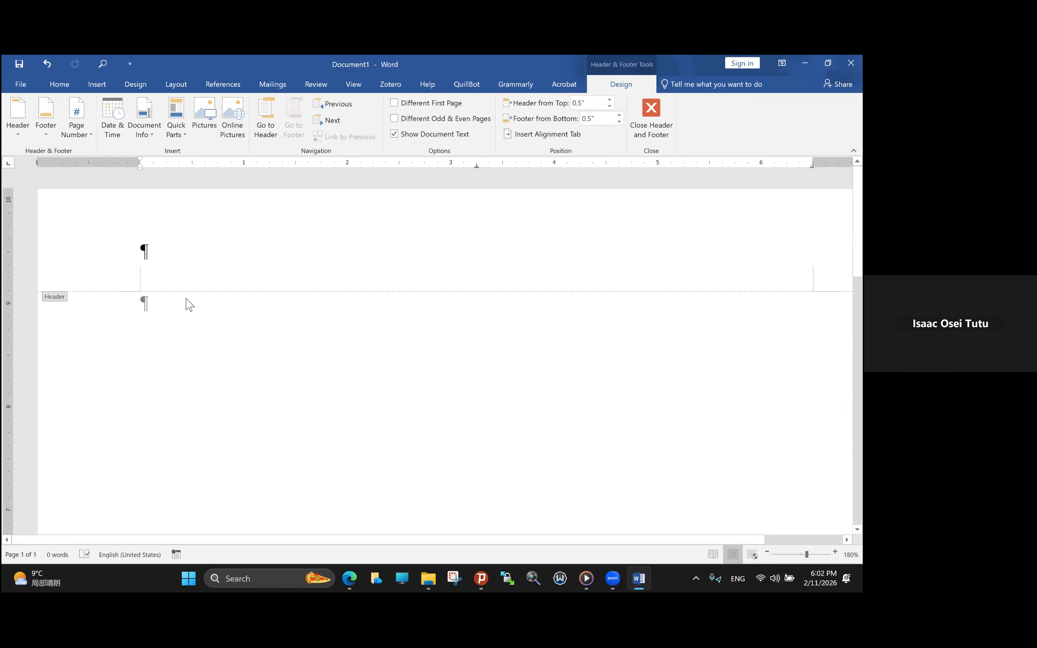
pyautogui.doubleClick(155, 306)
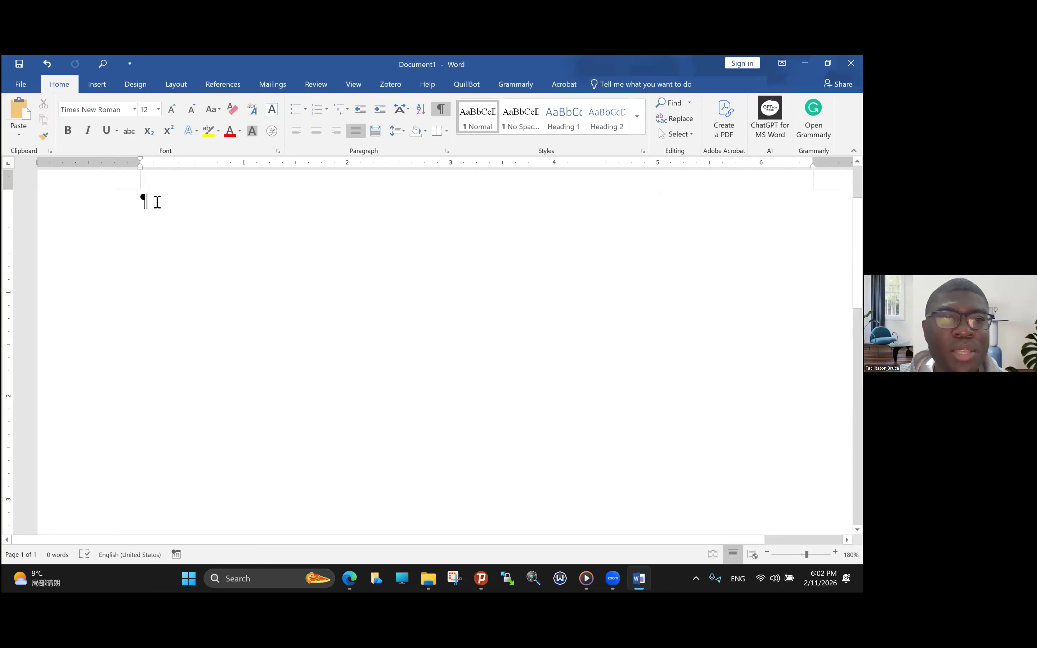
# - Add empty paragraphs to the body until the document extends to six pages
pyautogui.press('Return')
pyautogui.press('Return')
pyautogui.press('Return')
pyautogui.press('Return')
pyautogui.press('Return')
pyautogui.press('Return')
pyautogui.press('Return')
pyautogui.press('Return')
pyautogui.press('Return')
pyautogui.press('Return')
pyautogui.press('Return')
pyautogui.press('Return')
pyautogui.press('Return')
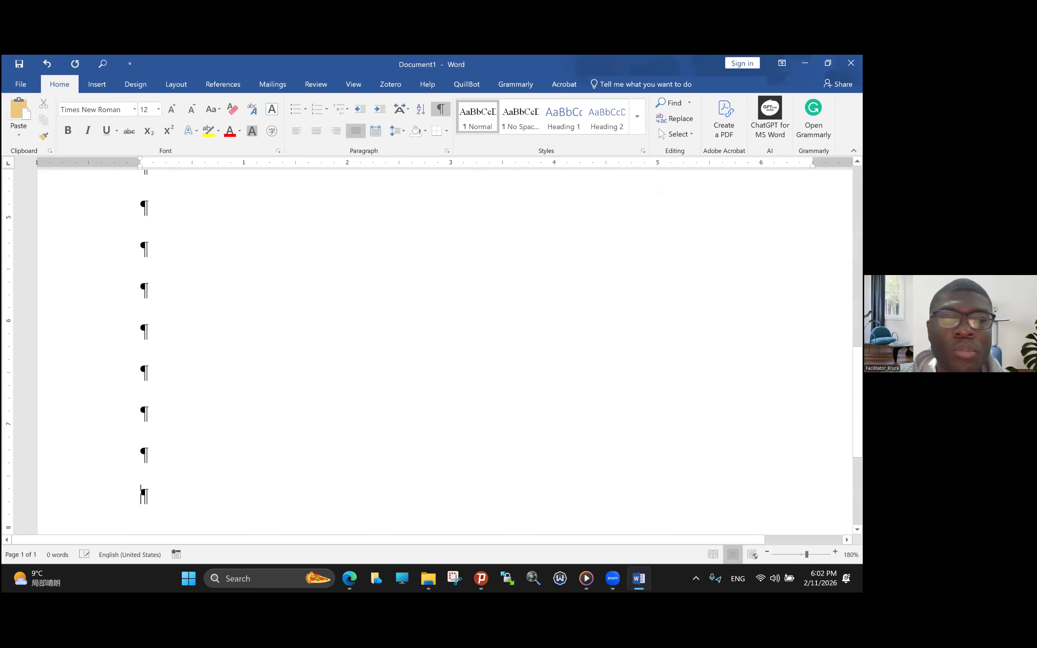
pyautogui.press('Return')
pyautogui.press('Return')
pyautogui.press('Return')
pyautogui.press('Return')
pyautogui.press('Return')
pyautogui.press('Return')
pyautogui.press('Return')
pyautogui.press('Return')
pyautogui.press('Return')
pyautogui.press('Return')
pyautogui.press('Return')
pyautogui.press('Return')
pyautogui.press('Return')
pyautogui.press('Return')
pyautogui.press('Return')
pyautogui.press('Return')
pyautogui.press('Return')
pyautogui.press('Return')
pyautogui.press('Return')
pyautogui.press('Return')
pyautogui.press('Return')
pyautogui.press('Return')
pyautogui.press('Return')
pyautogui.press('Return')
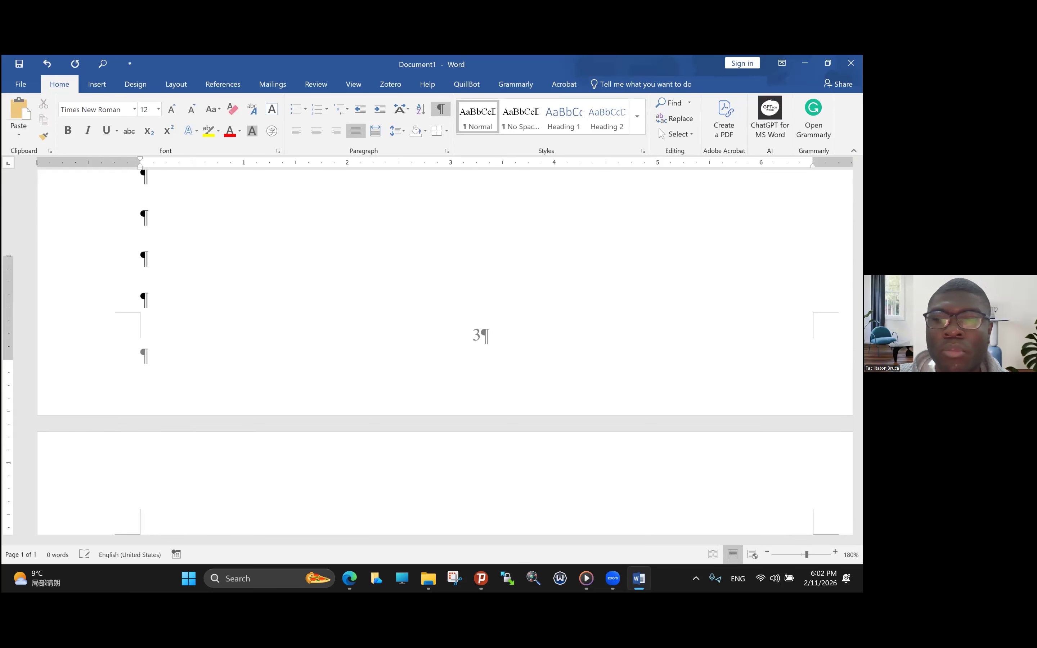
pyautogui.press('Return')
pyautogui.press('Return')
pyautogui.press('Return')
pyautogui.press('Return')
pyautogui.press('Return')
pyautogui.press('Return')
pyautogui.press('Return')
pyautogui.press('Return')
pyautogui.press('Return')
pyautogui.press('Return')
pyautogui.press('Return')
pyautogui.press('Return')
pyautogui.press('Return')
pyautogui.press('Return')
pyautogui.press('Return')
pyautogui.press('Return')
pyautogui.press('Return')
pyautogui.press('Return')
pyautogui.press('Return')
pyautogui.press('Return')
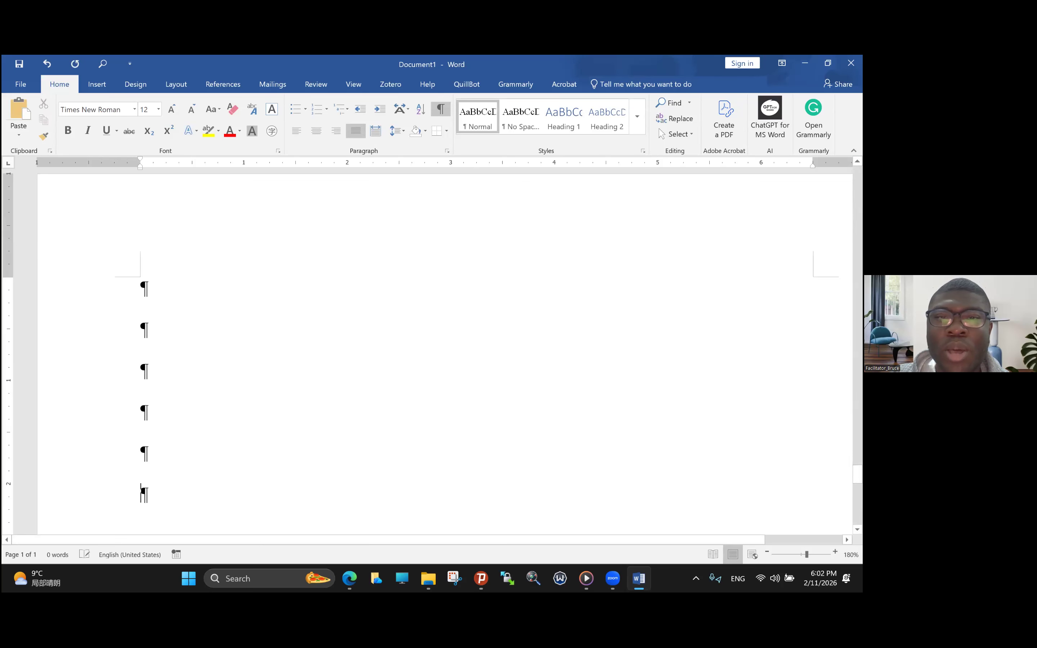
pyautogui.press('Return')
pyautogui.press('Return')
pyautogui.press('Return')
pyautogui.press('Return')
pyautogui.press('Return')
pyautogui.press('Return')
pyautogui.press('Return')
pyautogui.press('Return')
pyautogui.press('Return')
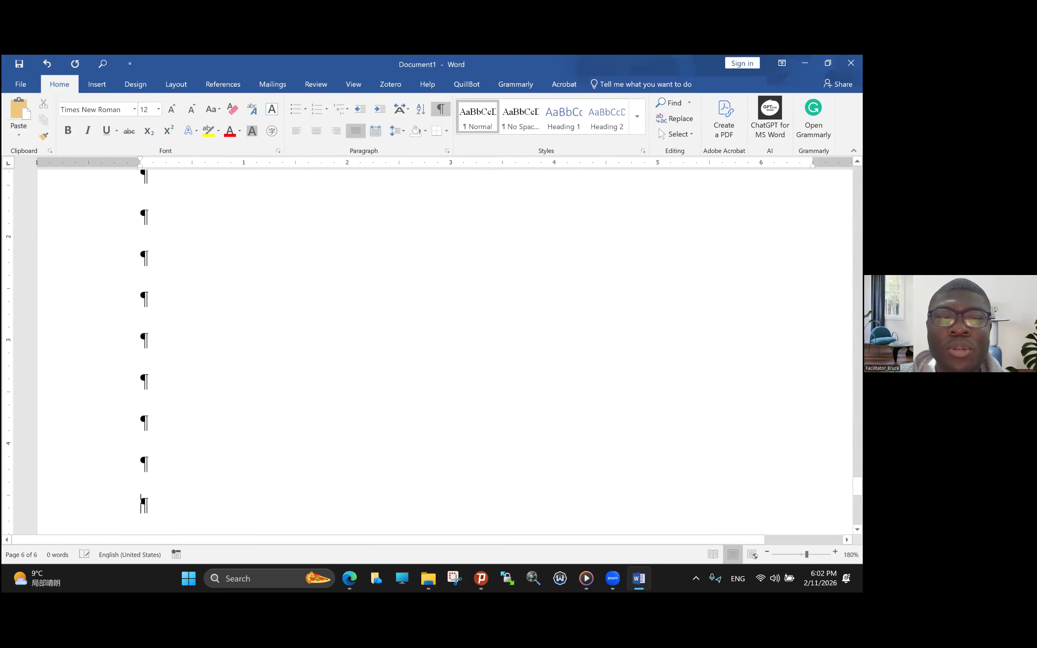
pyautogui.press('Return')
pyautogui.press('Return')
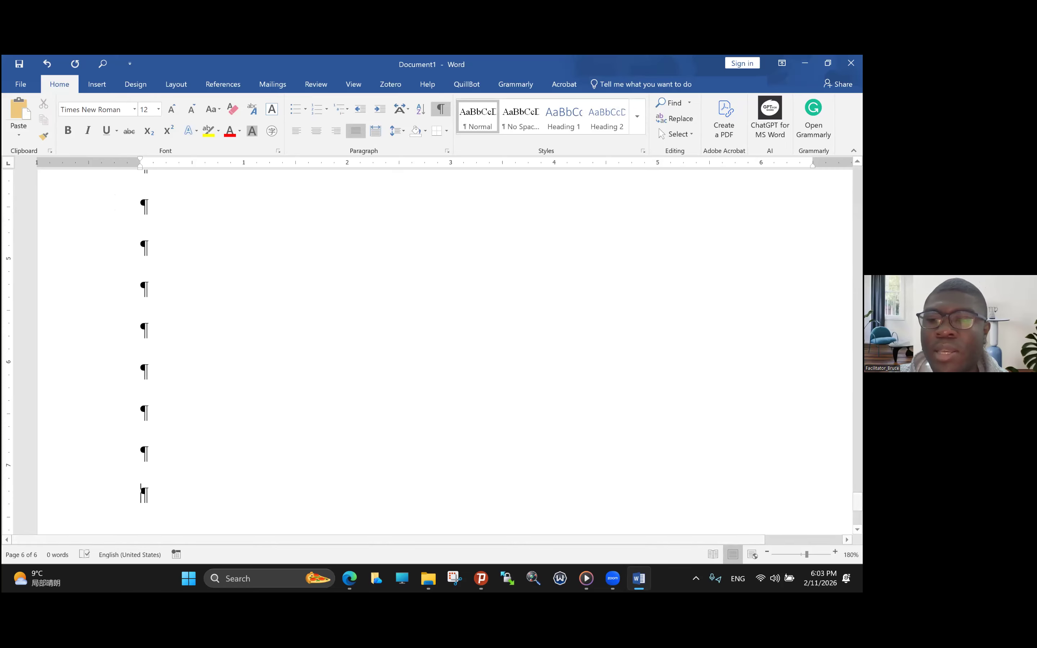
# - Open the first page's header for editing and enter a first name as its text
pyautogui.moveTo(807, 555); pyautogui.dragTo(792, 555)
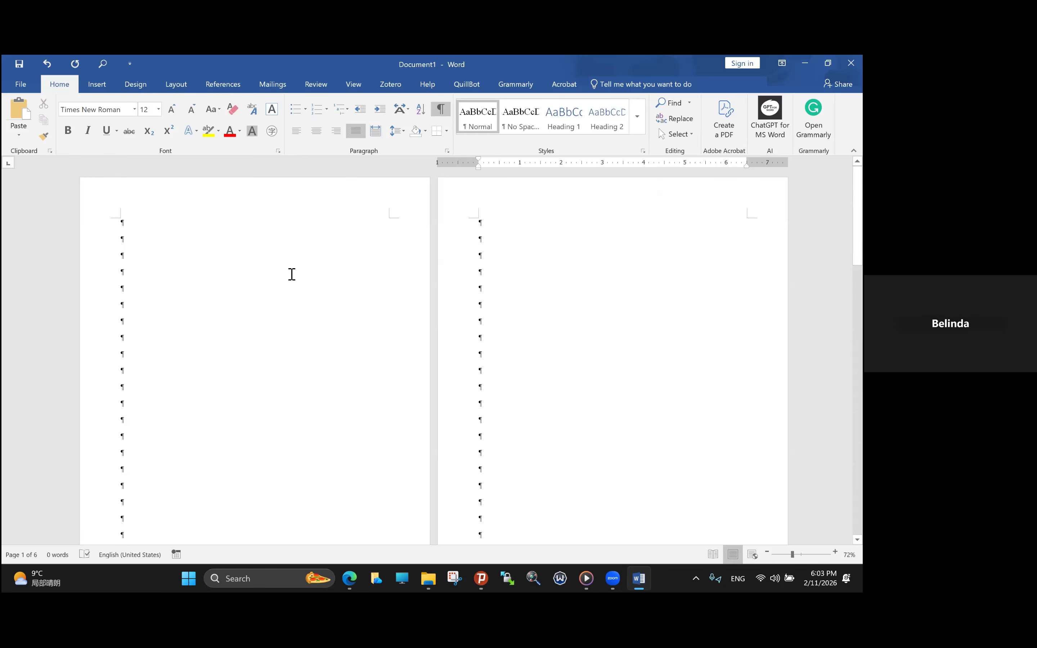
pyautogui.doubleClick(230, 212)
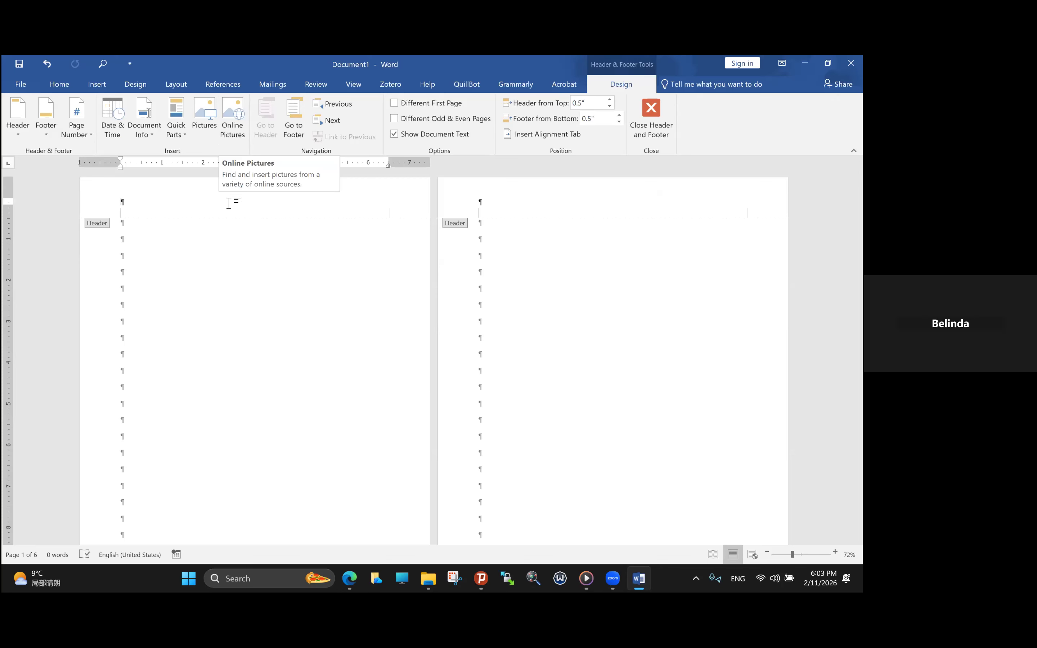
pyautogui.press('capslock')
pyautogui.write('Bruce')
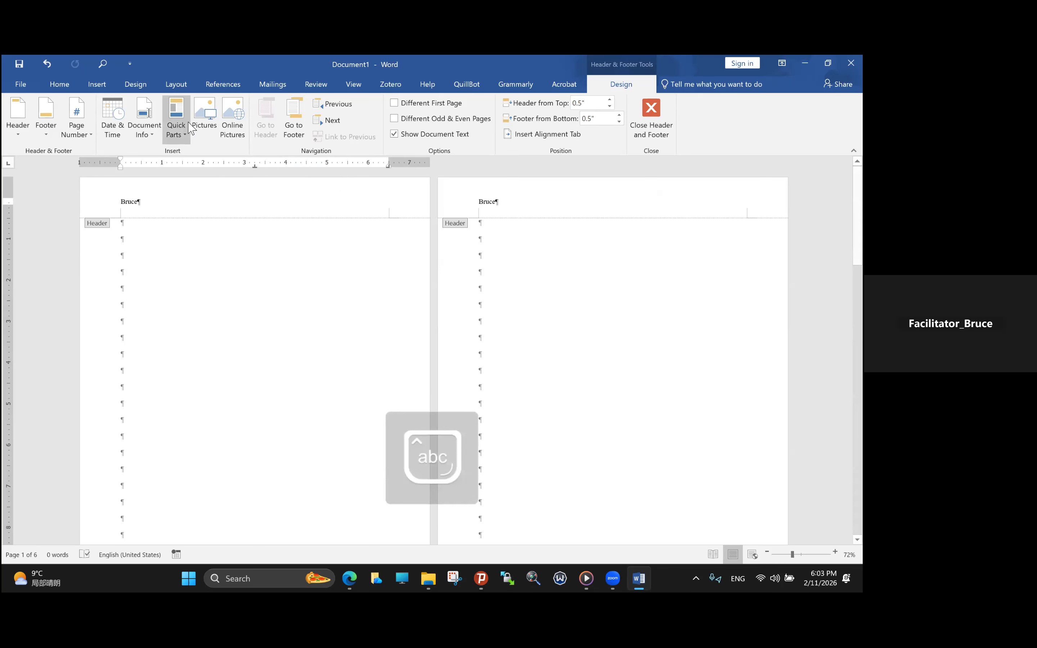
# - Center the name in the header and return to the body text
pyautogui.click(101, 205)
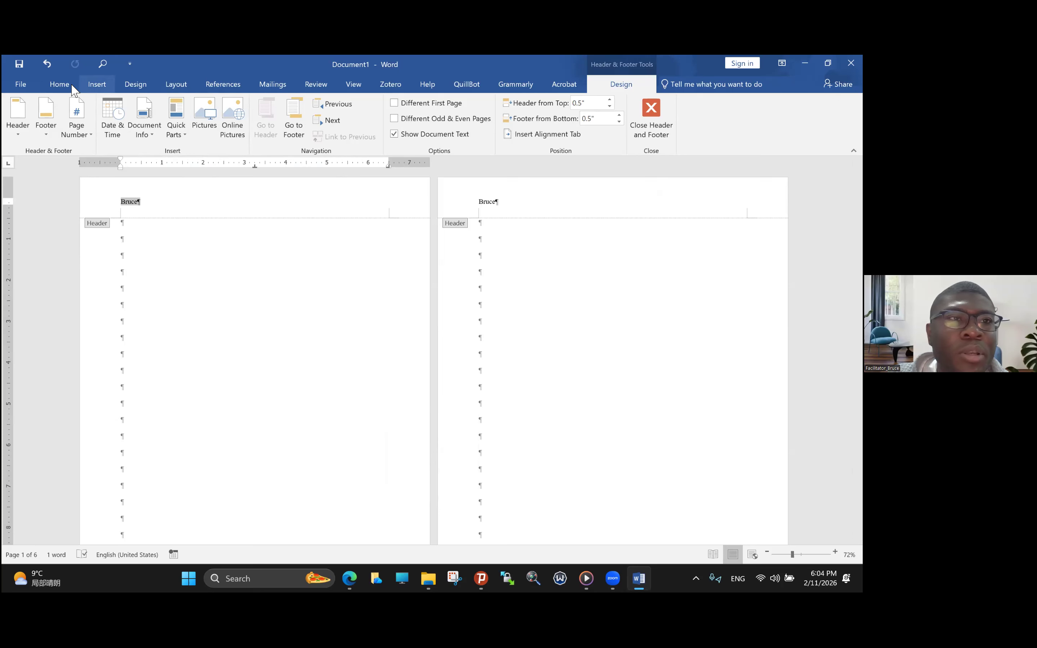
pyautogui.click(60, 85)
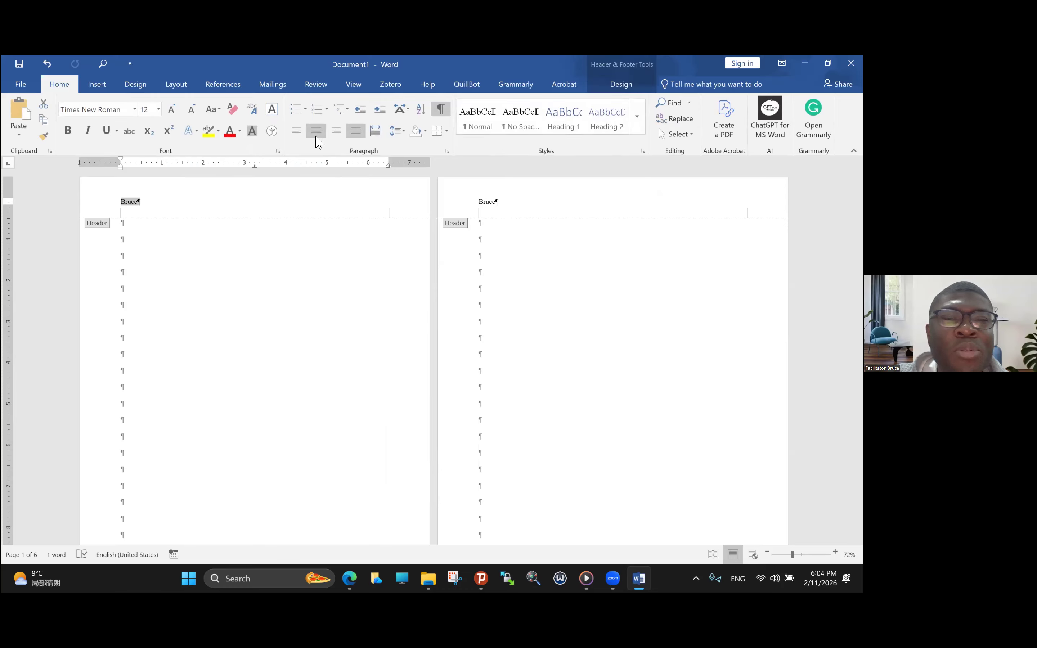
pyautogui.click(317, 133)
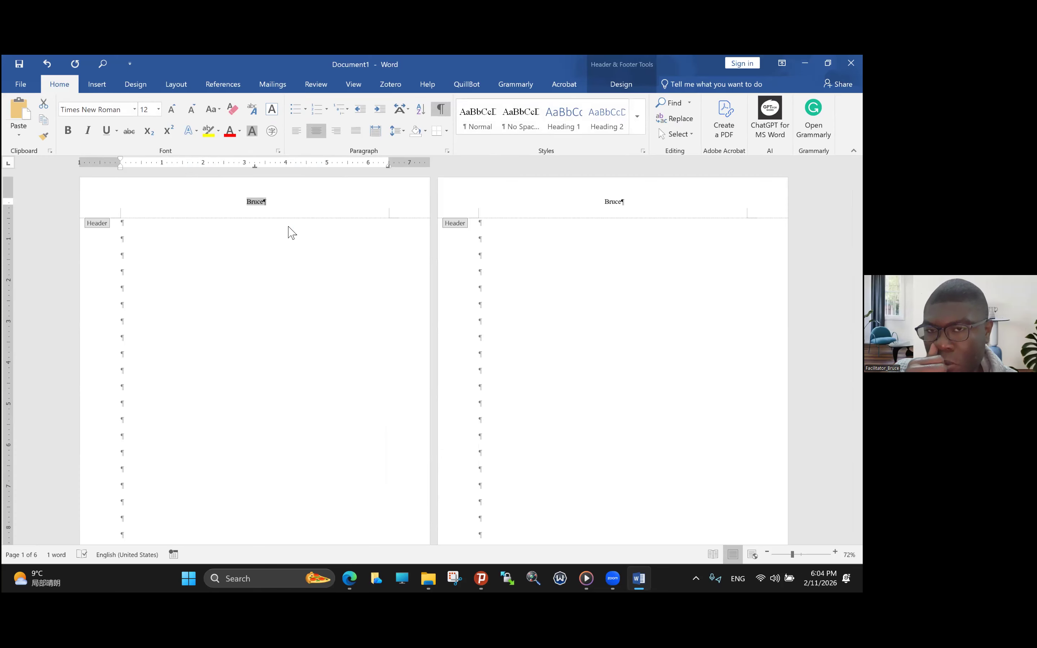
pyautogui.click(255, 81)
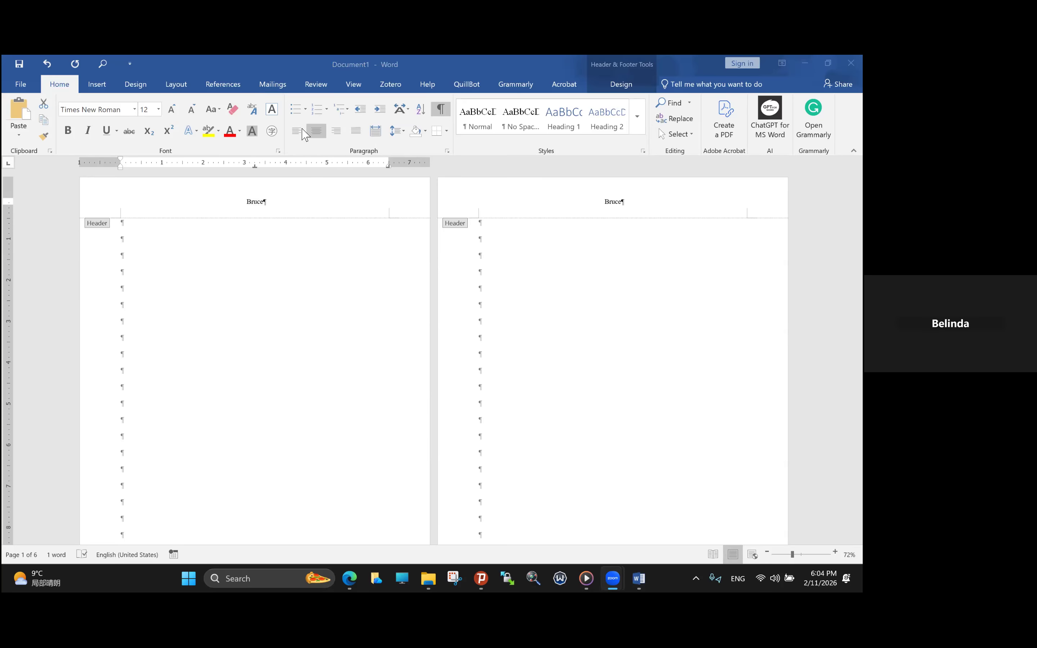
pyautogui.doubleClick(166, 231)
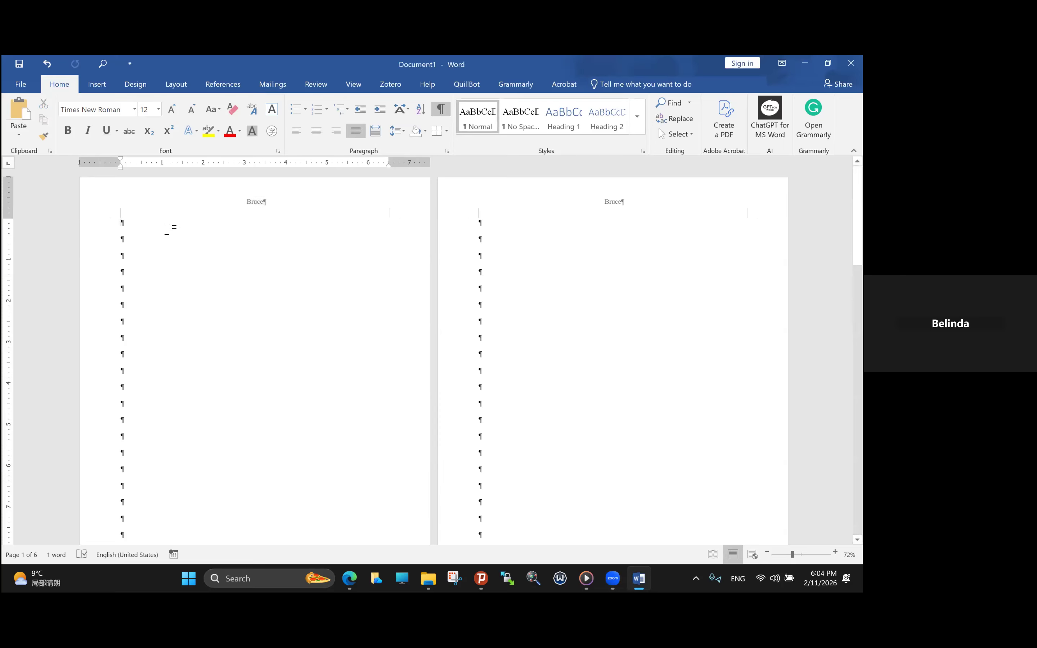
# - Insert a Next Page section break at the start of the first page's body
pyautogui.click(179, 90)
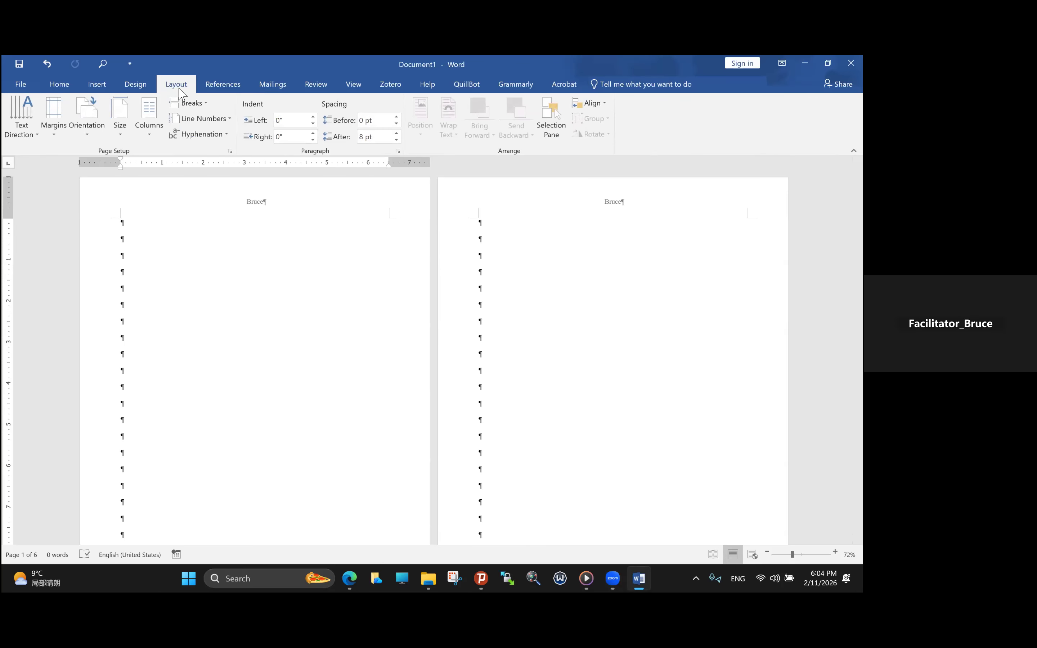
pyautogui.click(193, 104)
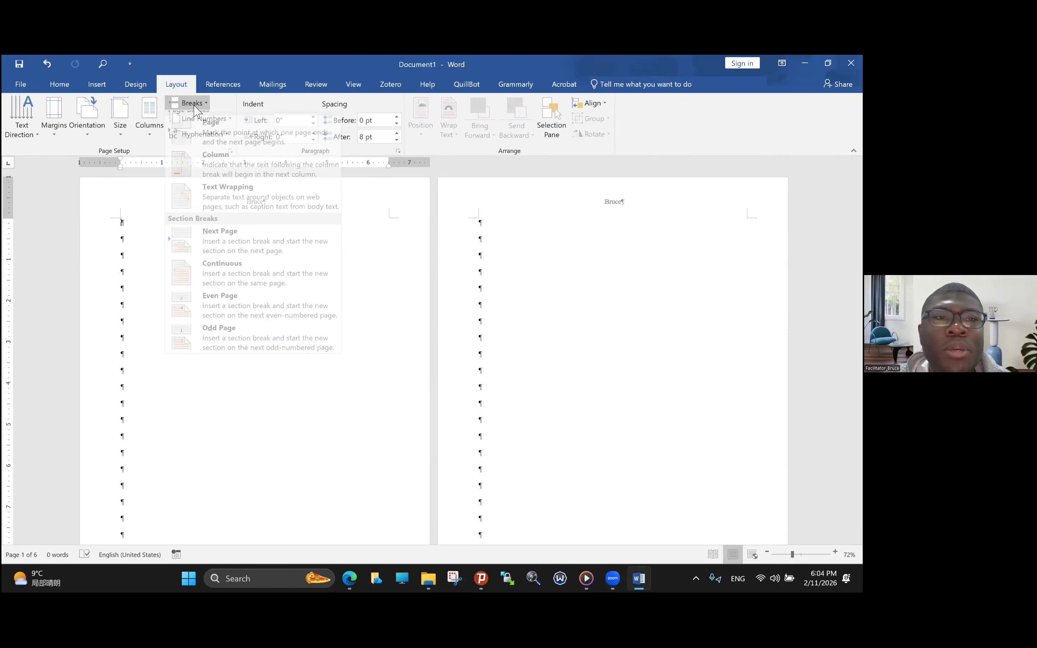
pyautogui.click(221, 247)
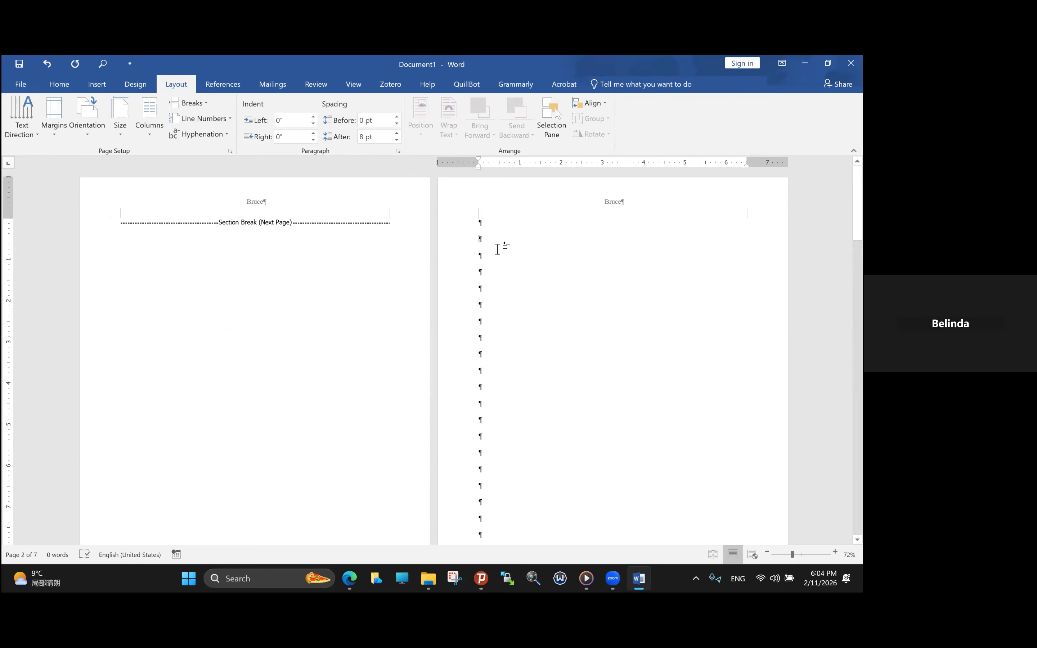
# - Unlink the section 2 header from the previous section and replace its text with "University"
pyautogui.doubleClick(611, 202)
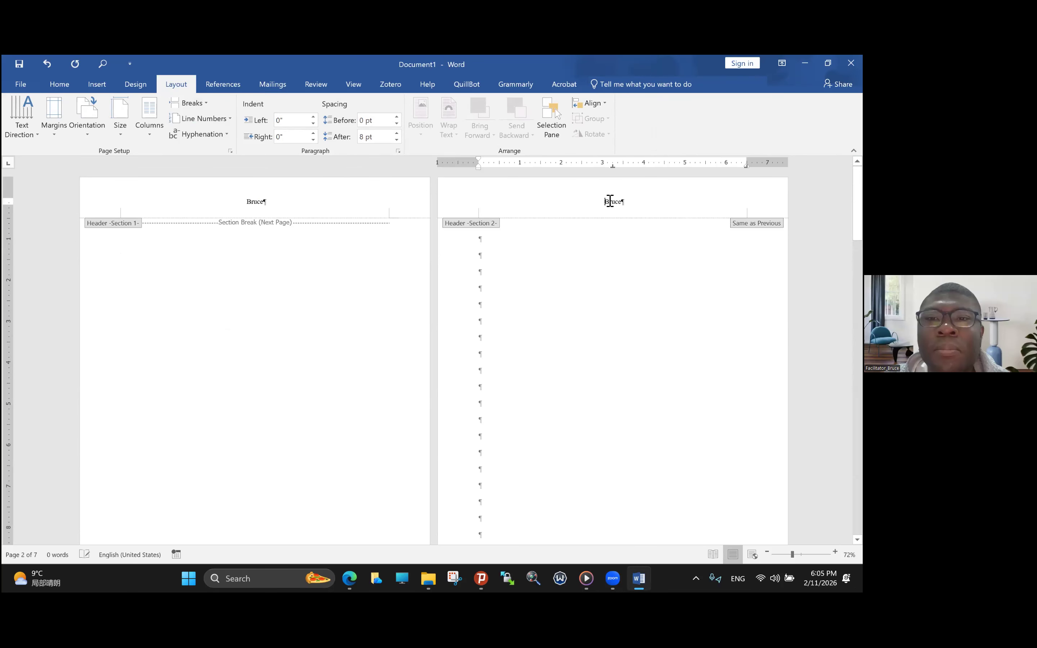
pyautogui.click(347, 137)
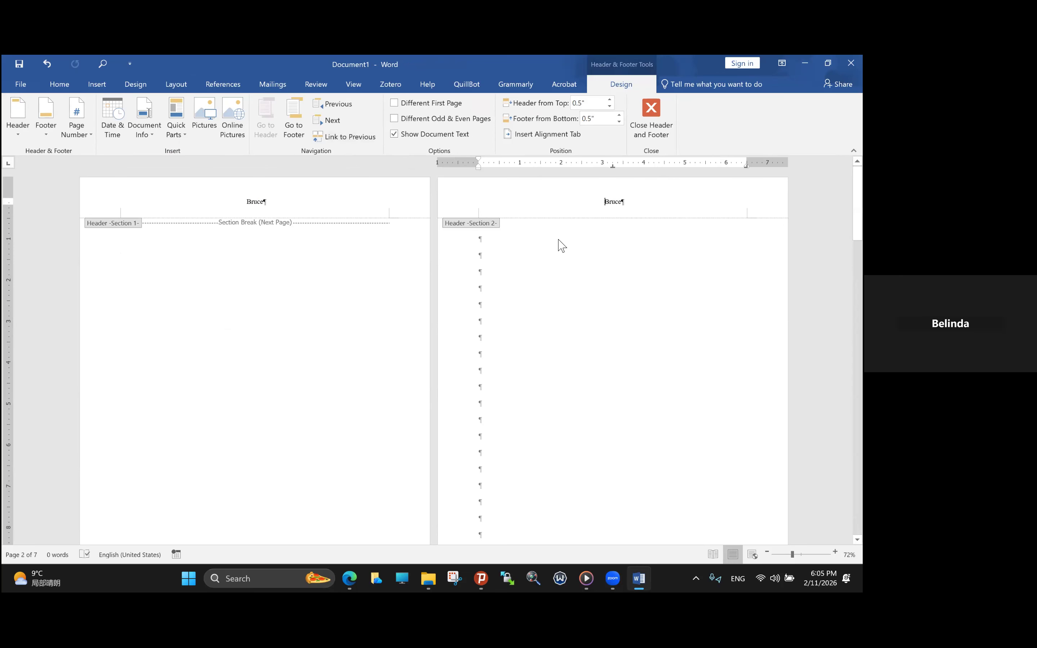
pyautogui.moveTo(602, 204); pyautogui.dragTo(630, 205)
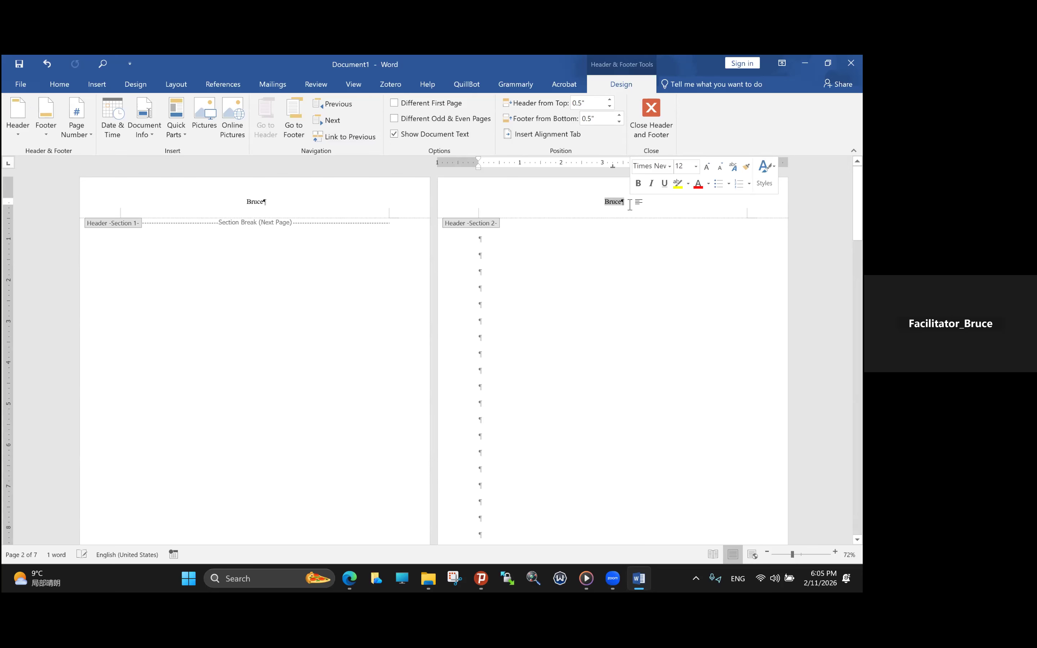
pyautogui.write('University')
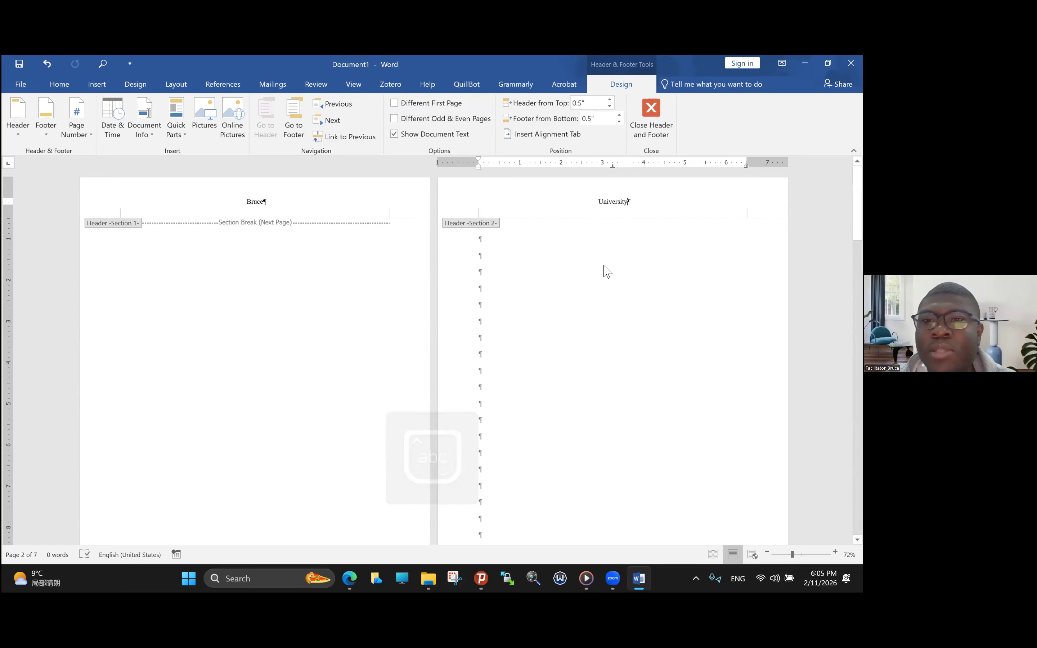
# - Review the headers and footer page numbers across all pages of both sections
pyautogui.scroll(-5, 608, 272)
pyautogui.scroll(5, 608, 271)
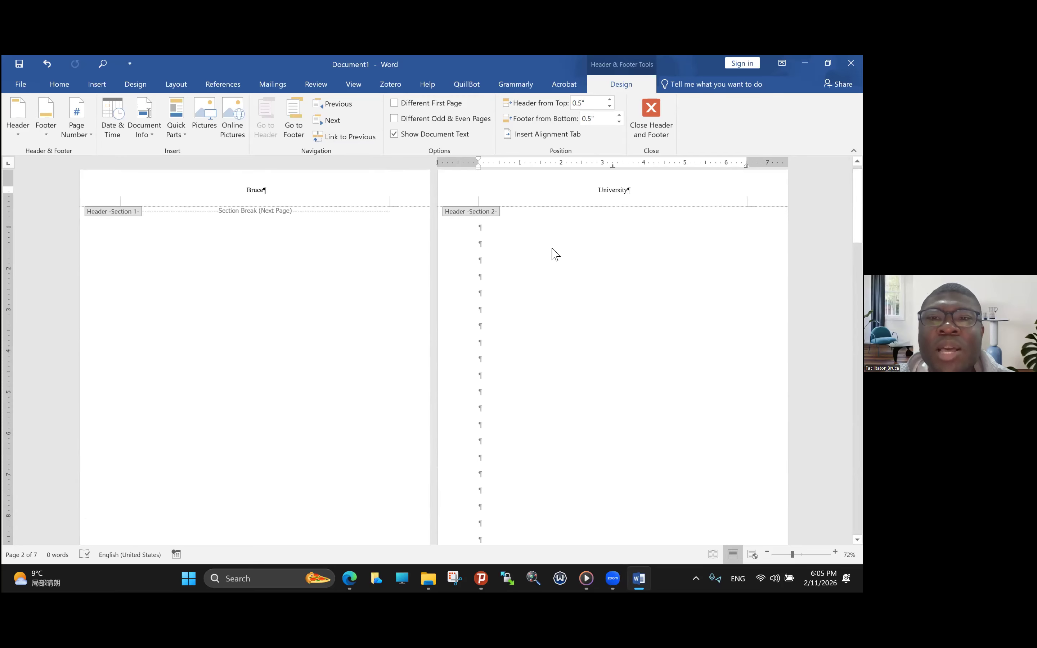
pyautogui.scroll(-5, 654, 225)
pyautogui.scroll(-10, 653, 225)
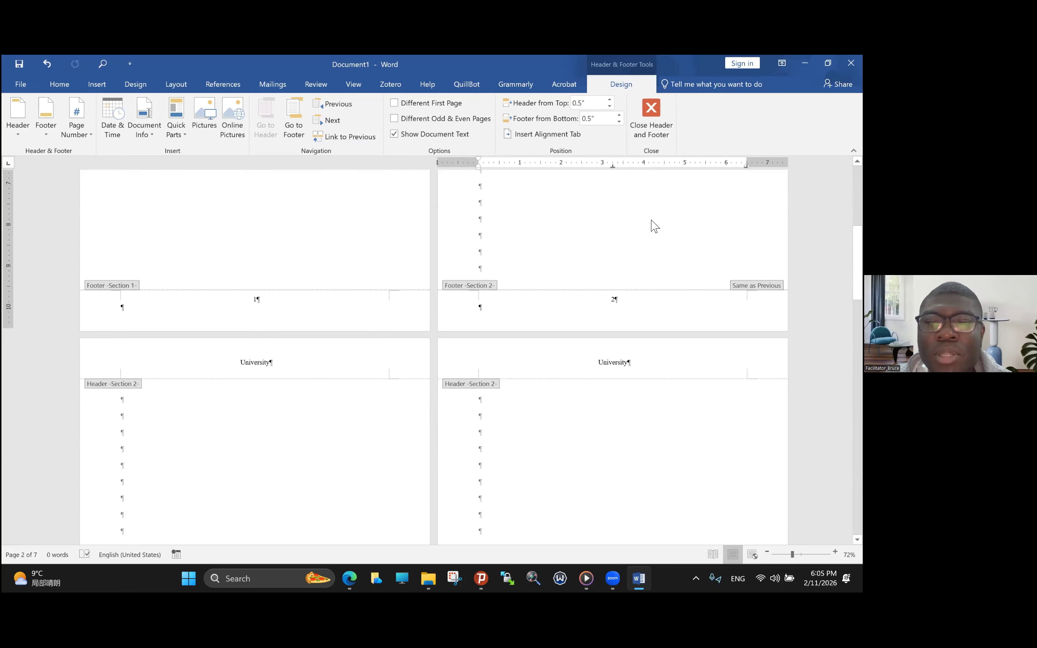
pyautogui.scroll(15, 654, 226)
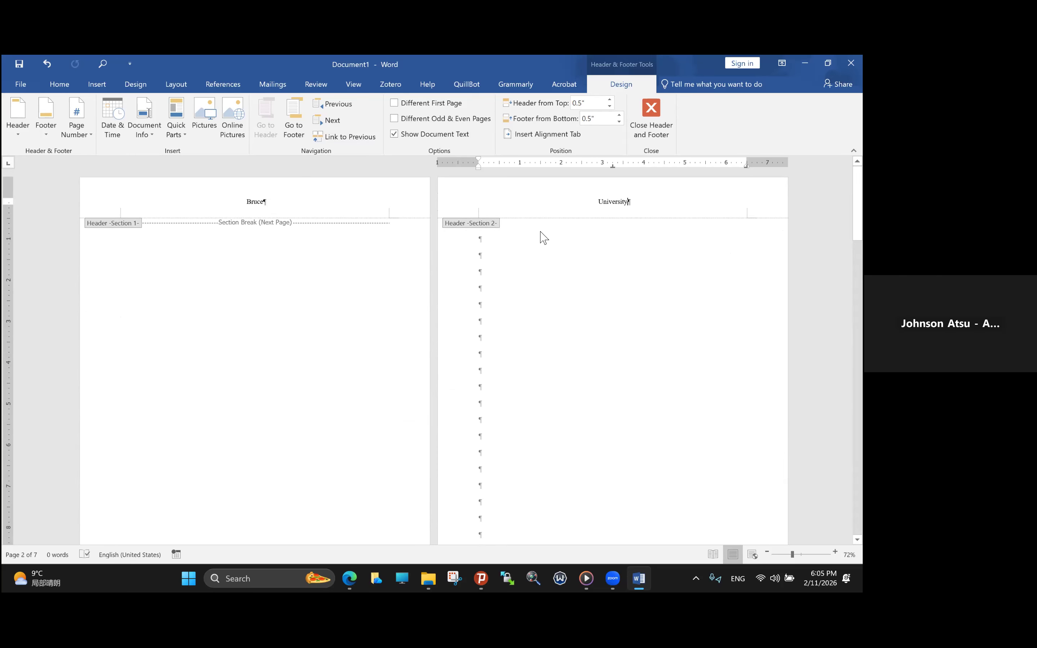
pyautogui.scroll(-6, 613, 372)
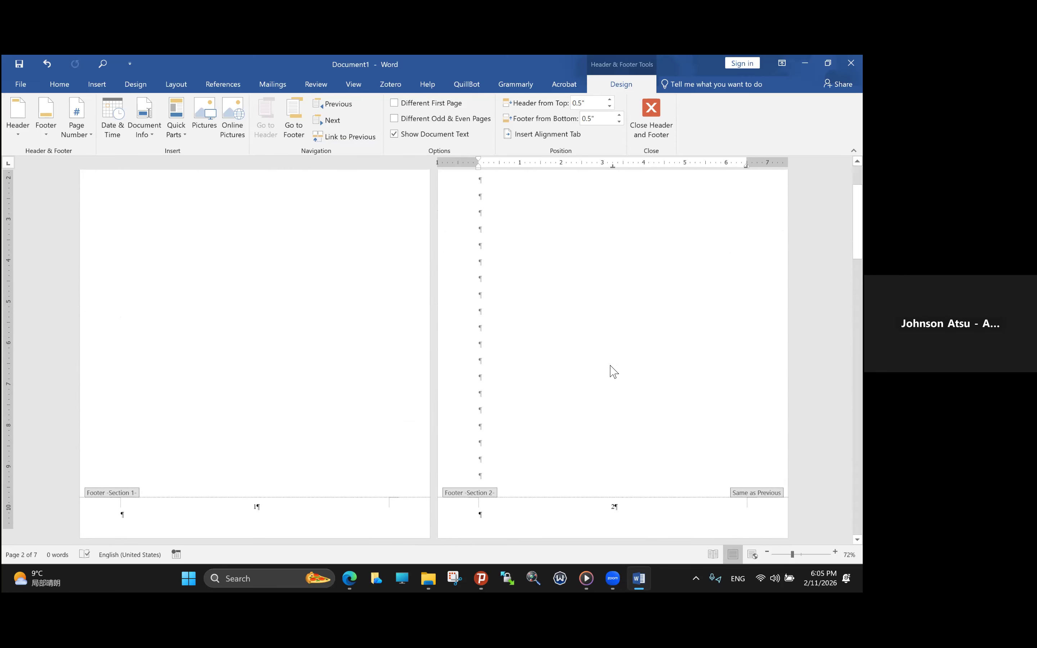
pyautogui.scroll(-10, 613, 371)
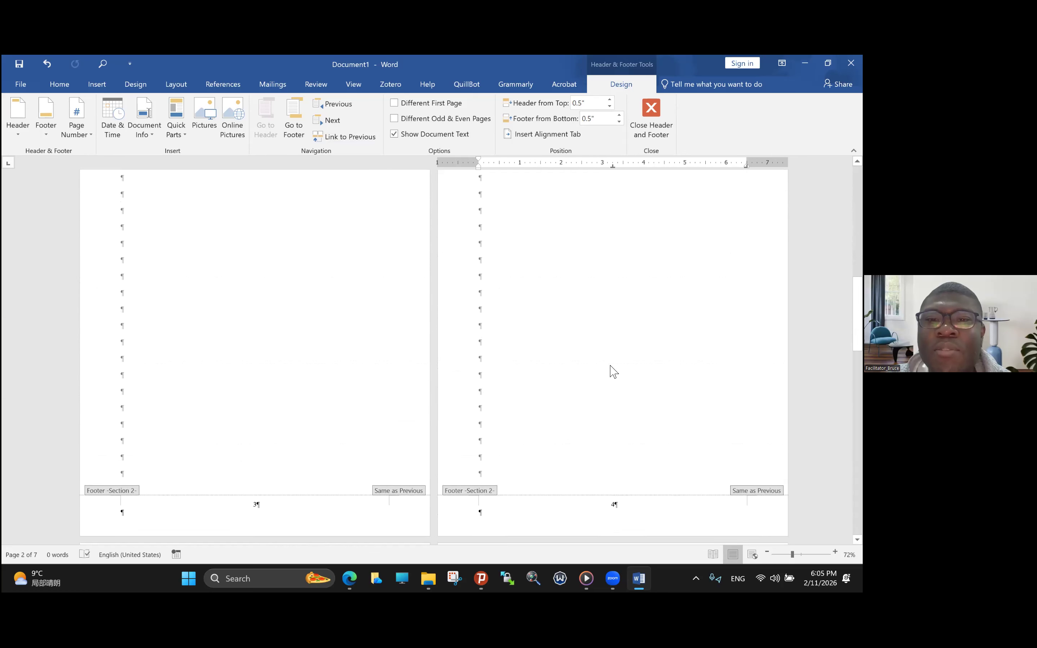
pyautogui.scroll(-10, 613, 370)
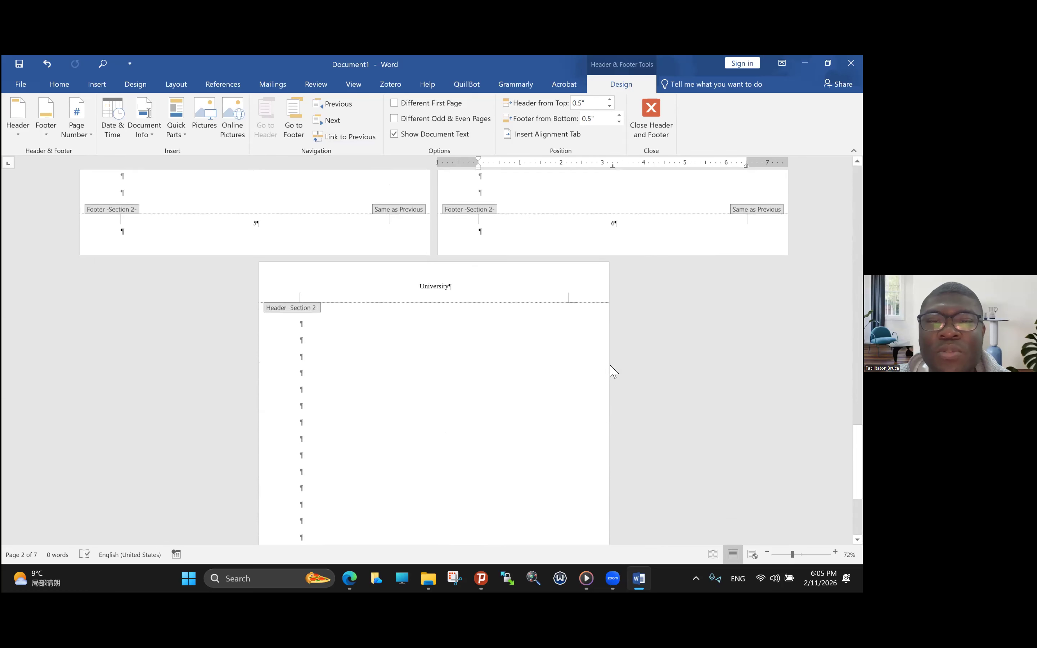
pyautogui.scroll(20, 611, 367)
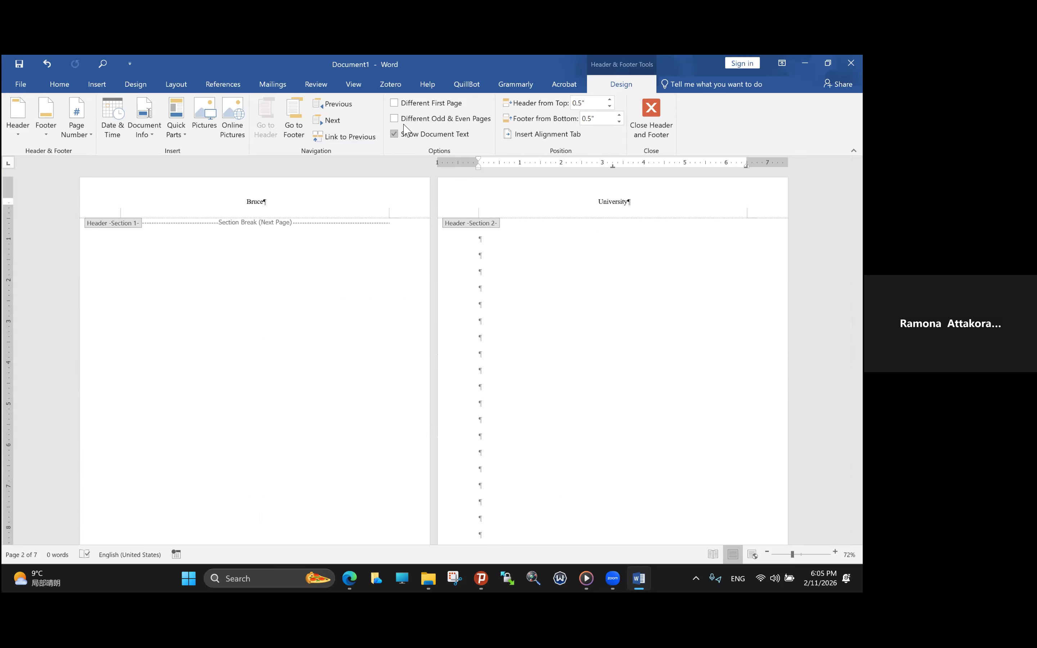
# - Enable different odd and even page headers and footers and check how they apply across the pages
pyautogui.click(393, 120)
pyautogui.rightClick(552, 348)
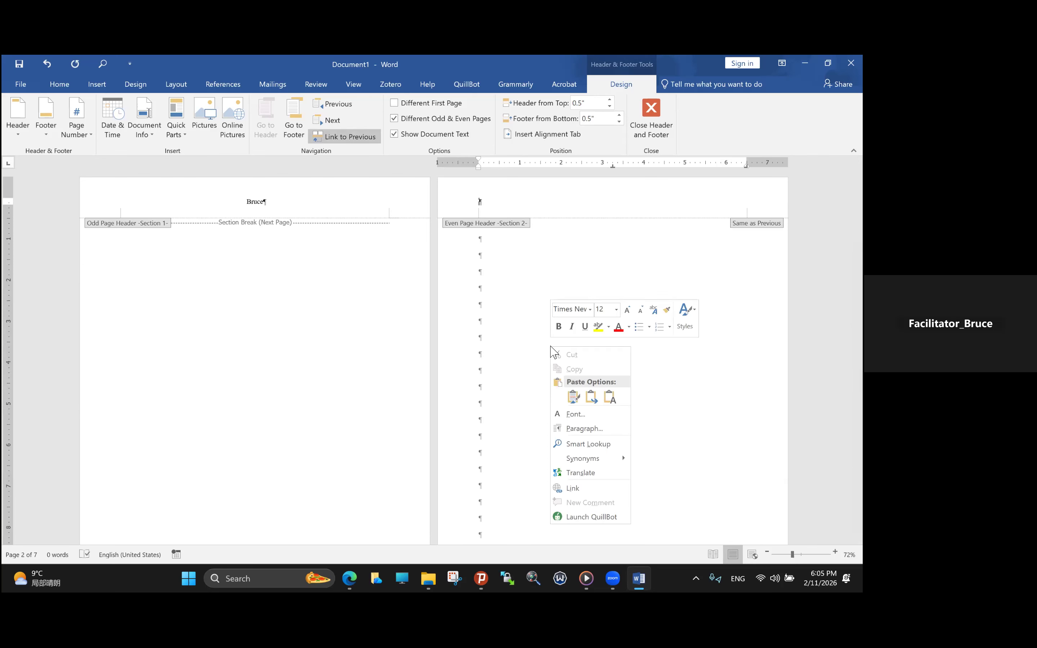
pyautogui.scroll(-5, 473, 320)
pyautogui.scroll(-2, 472, 320)
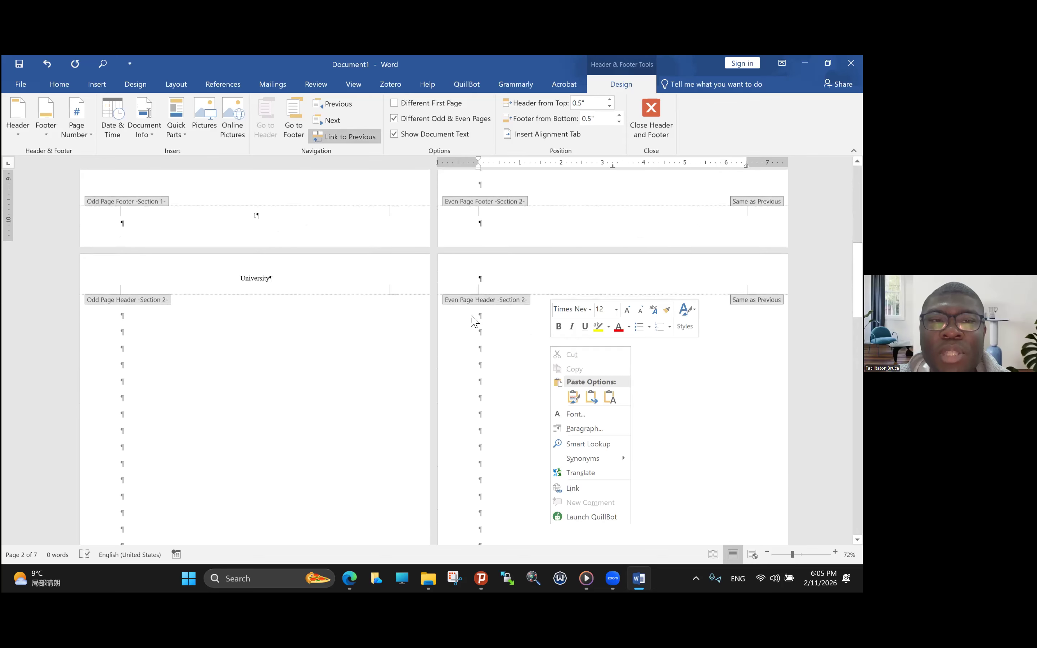
pyautogui.scroll(5, 472, 320)
pyautogui.scroll(5, 473, 320)
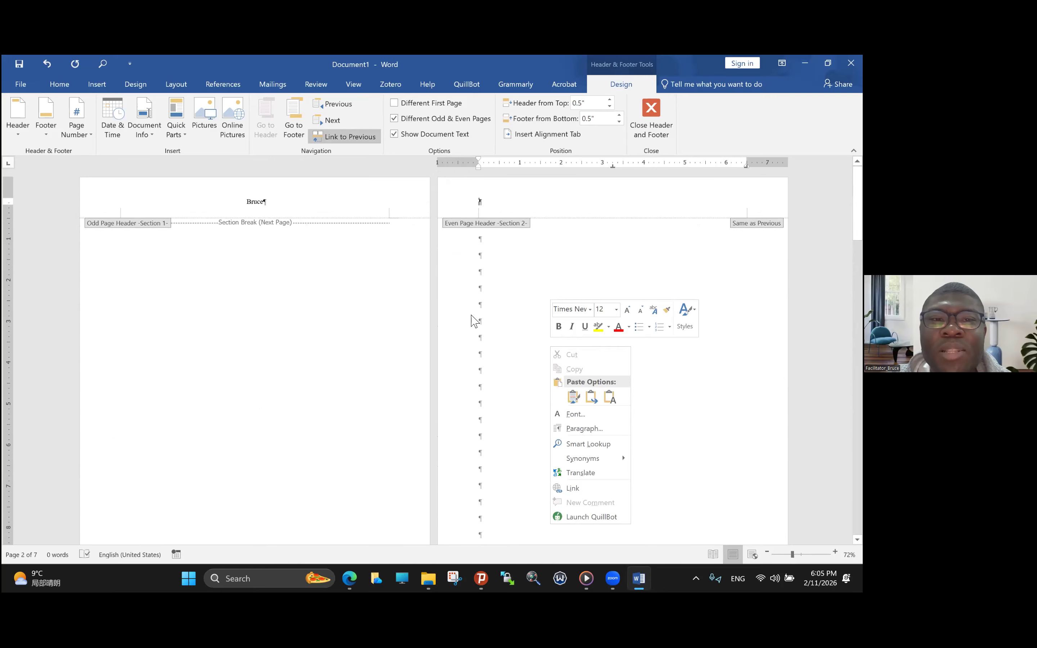
# - Review how the odd and even page headers and footers appear across the pages of both sections
pyautogui.scroll(-5, 472, 320)
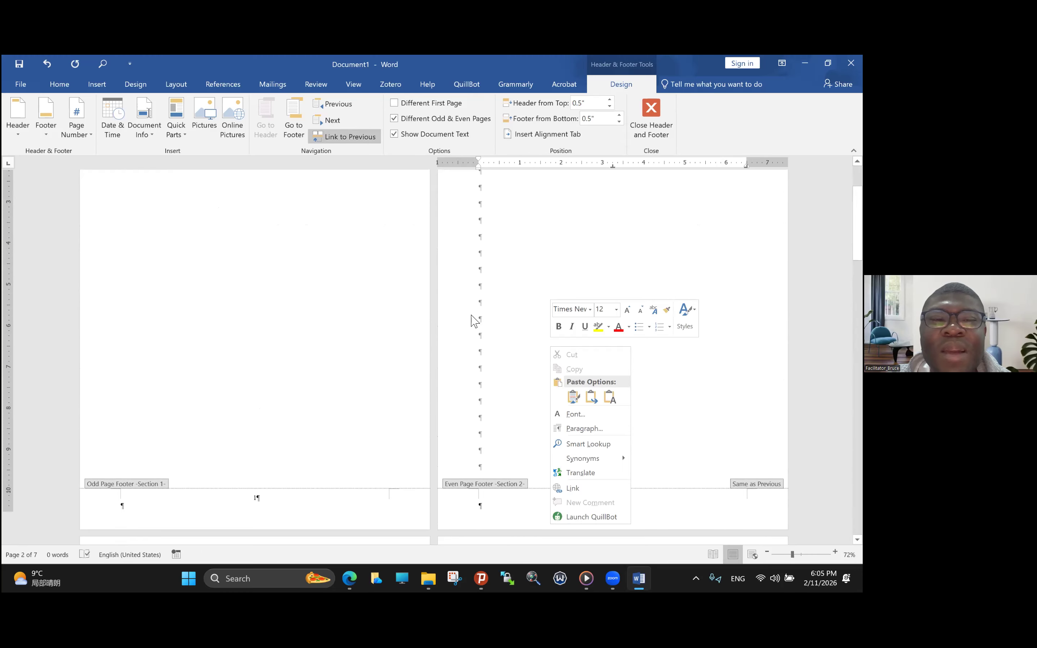
pyautogui.scroll(-10, 473, 321)
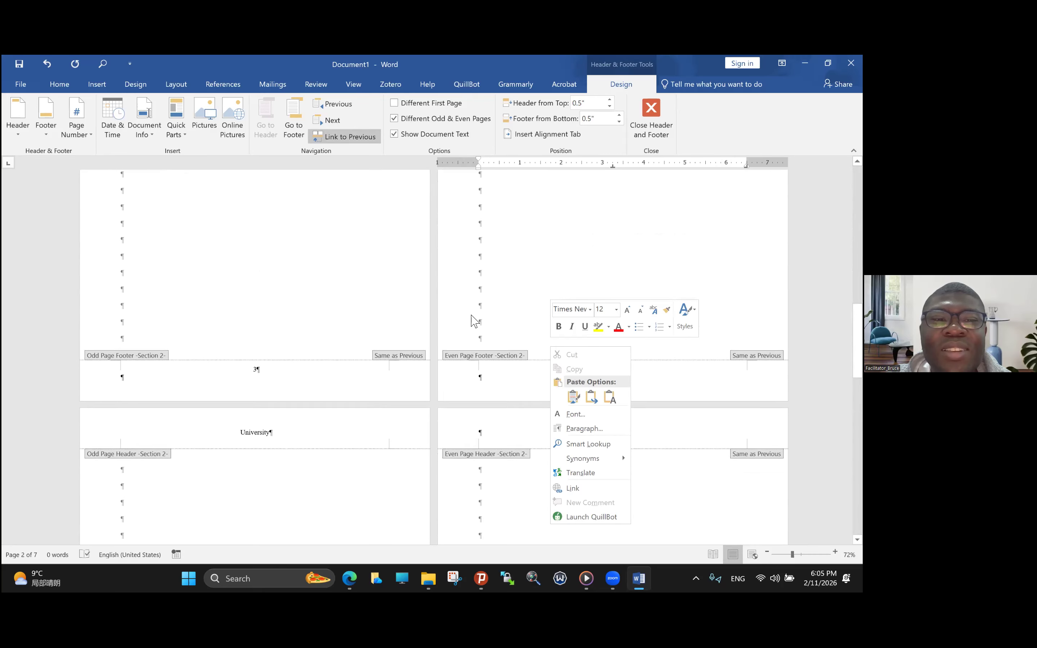
pyautogui.scroll(-4, 473, 321)
pyautogui.scroll(9, 473, 321)
pyautogui.scroll(-4, 473, 321)
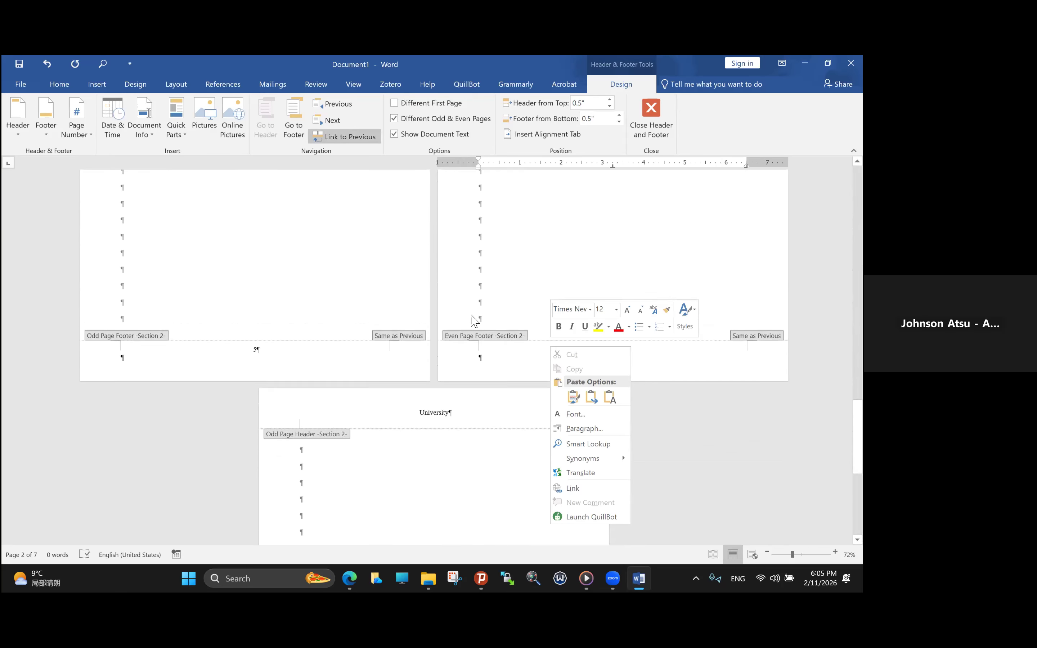
pyautogui.scroll(10, 473, 321)
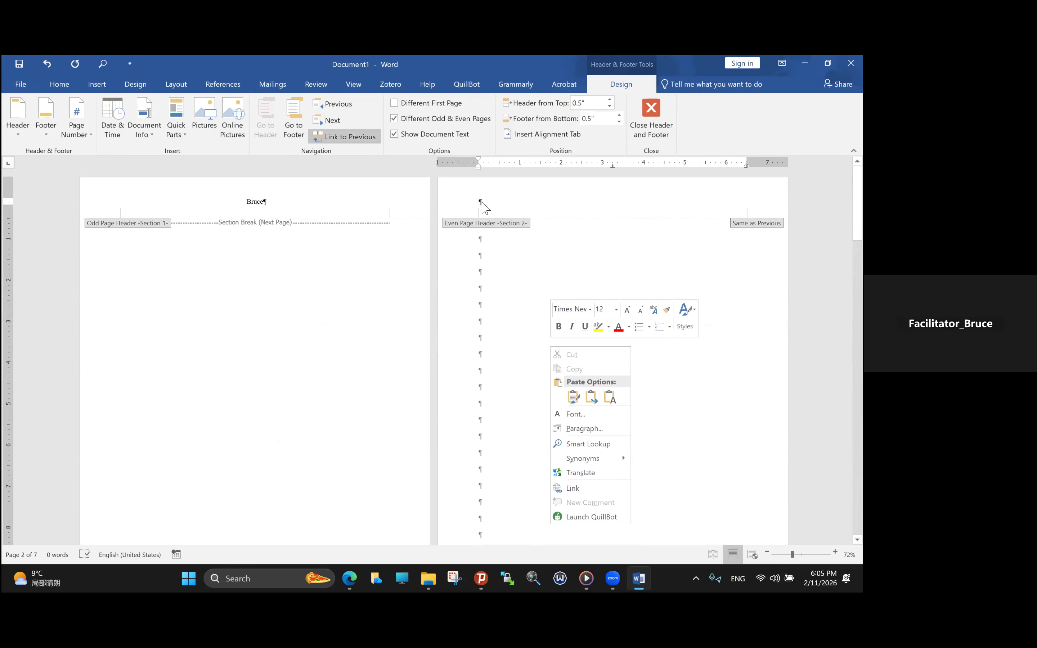
# - Unlink the section 2 even page header from the previous section and turn off different odd and even pages
pyautogui.click(506, 268)
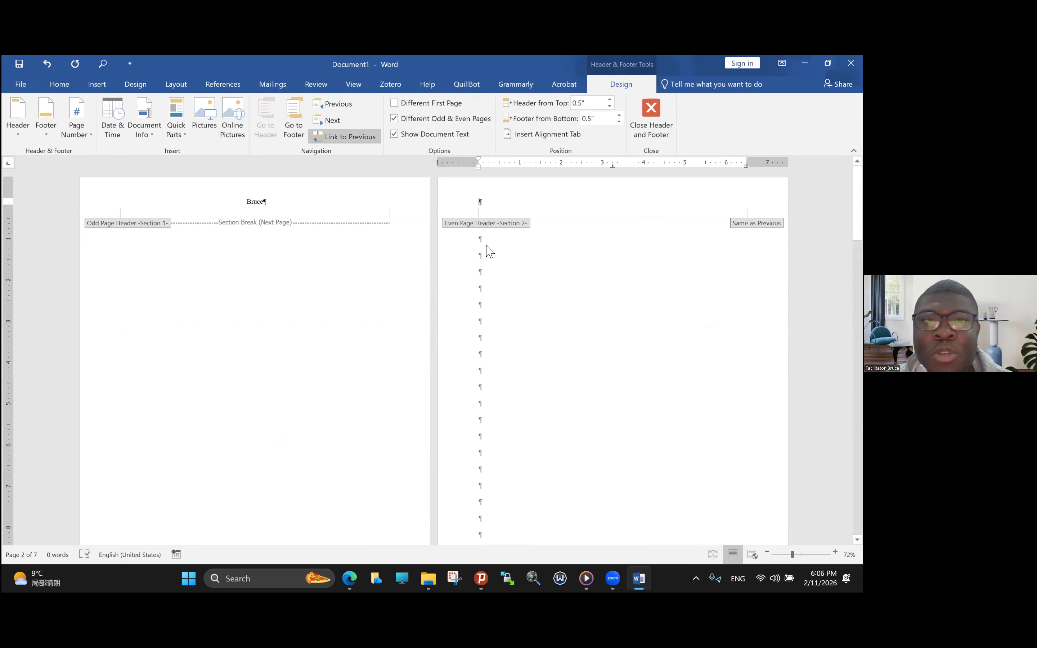
pyautogui.click(368, 141)
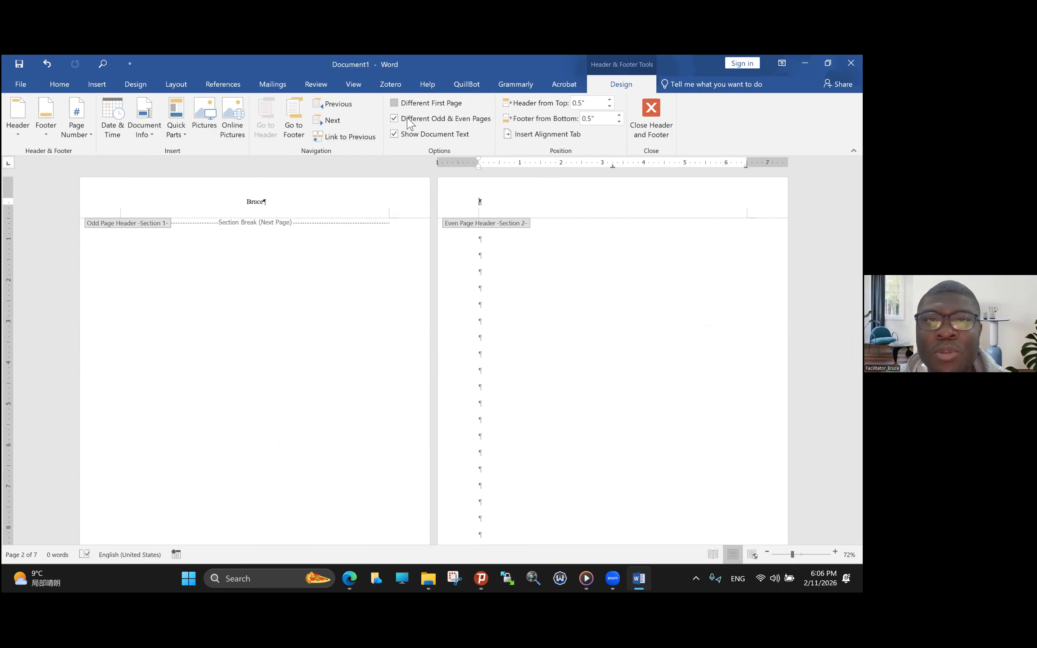
pyautogui.click(394, 119)
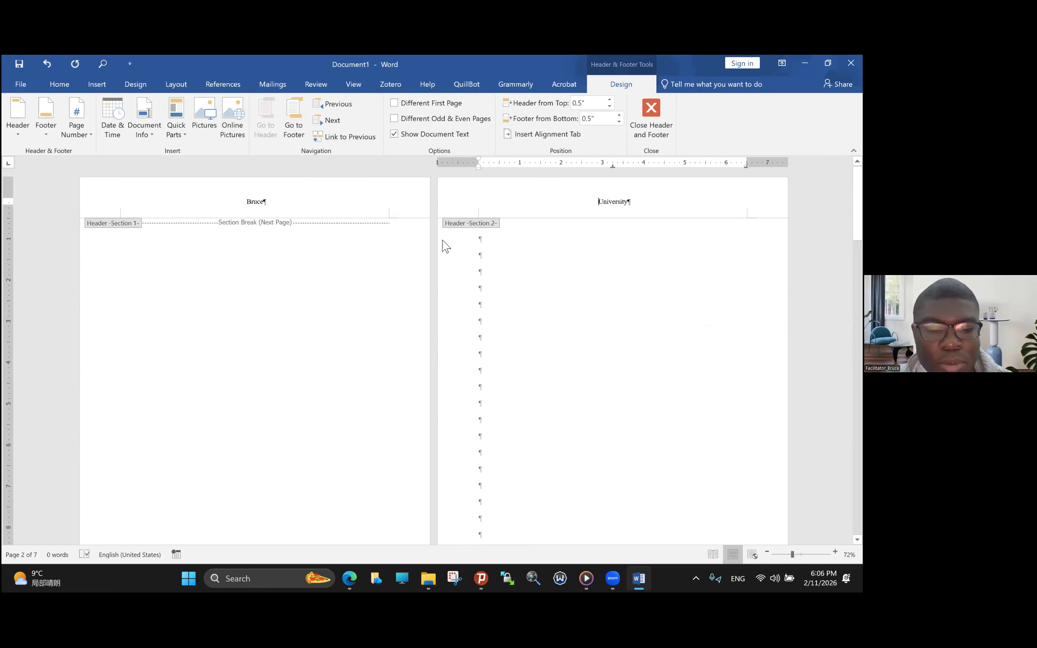
pyautogui.doubleClick(445, 247)
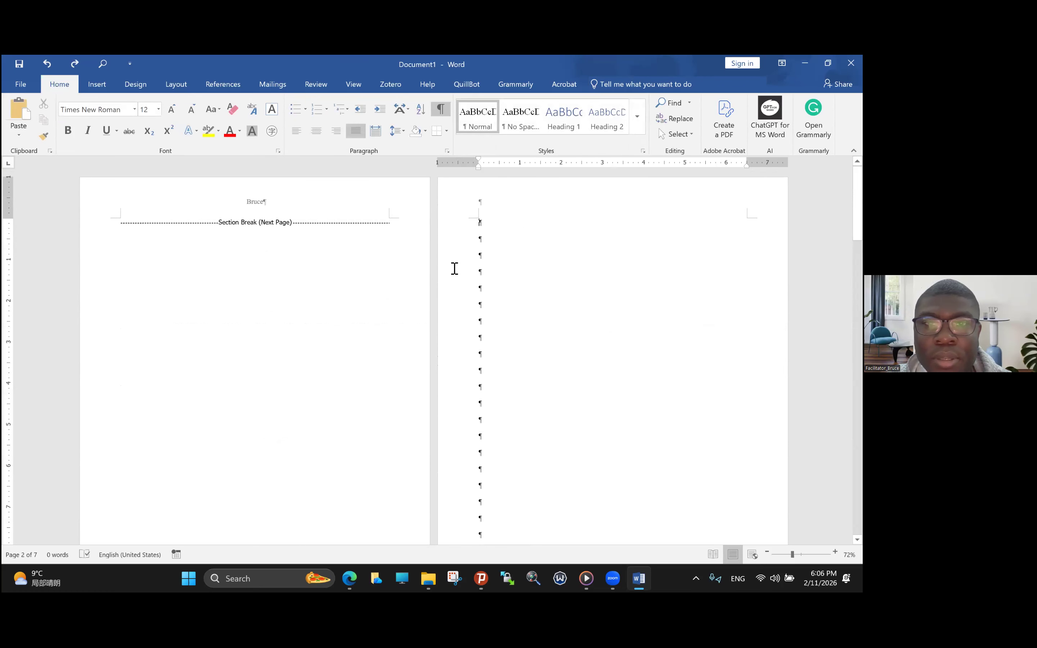
pyautogui.scroll(-2, 470, 377)
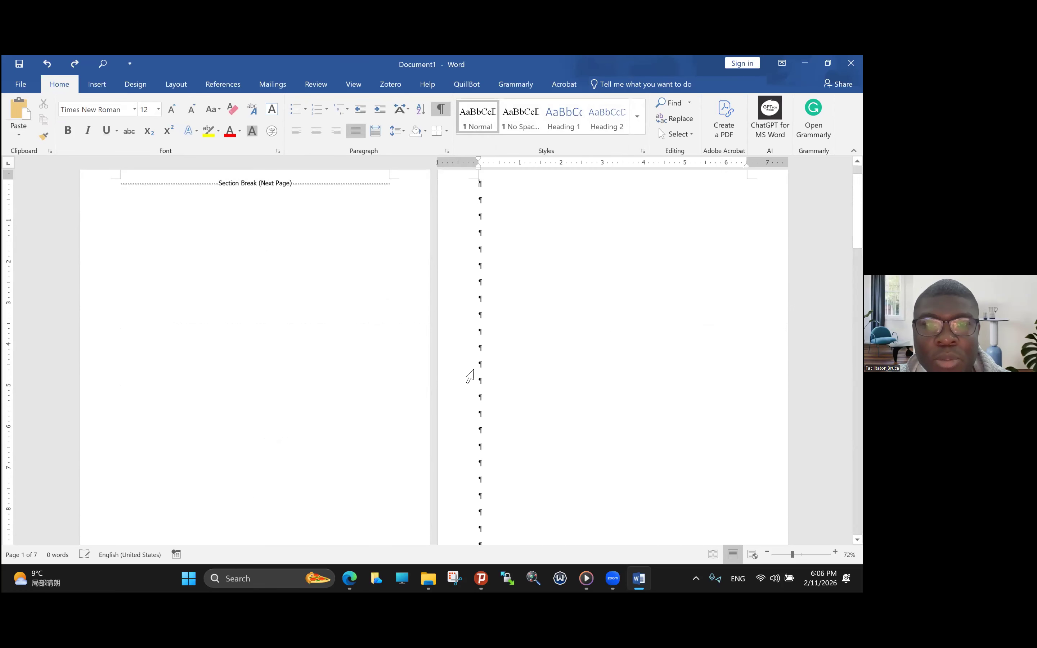
pyautogui.scroll(2, 471, 376)
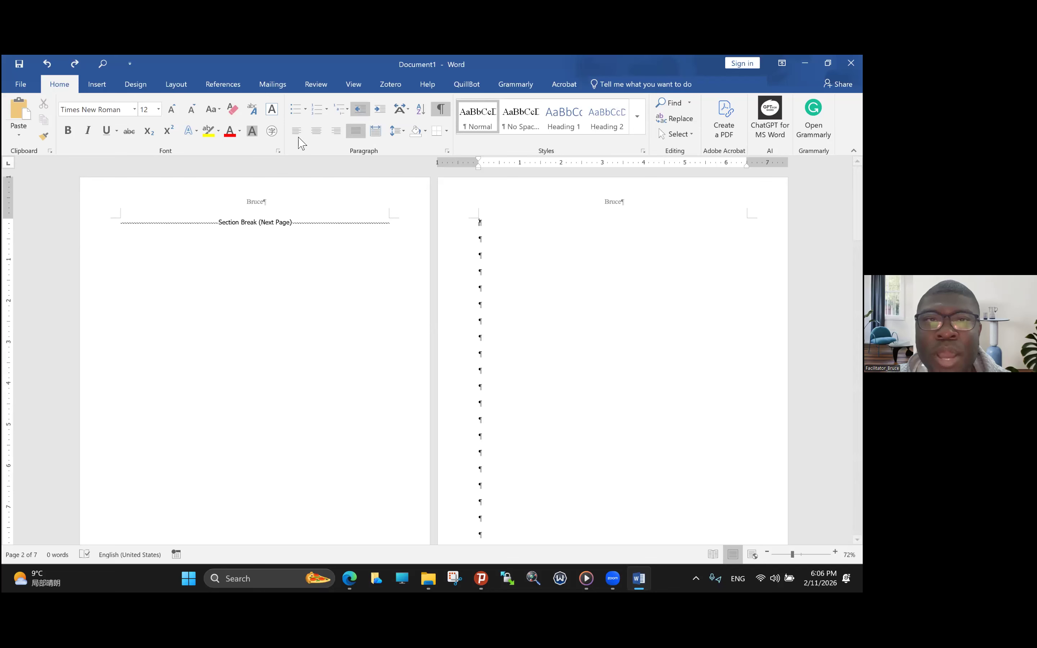
# - Enable different odd and even pages and unlink the section 2 even page header from the previous section
pyautogui.doubleClick(270, 209)
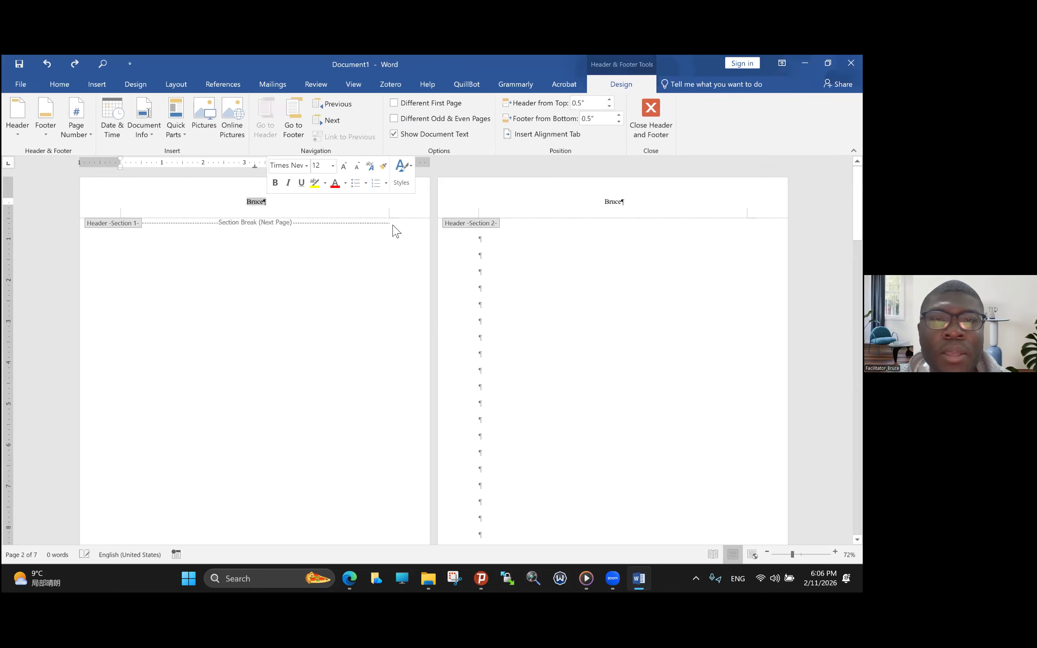
pyautogui.click(398, 122)
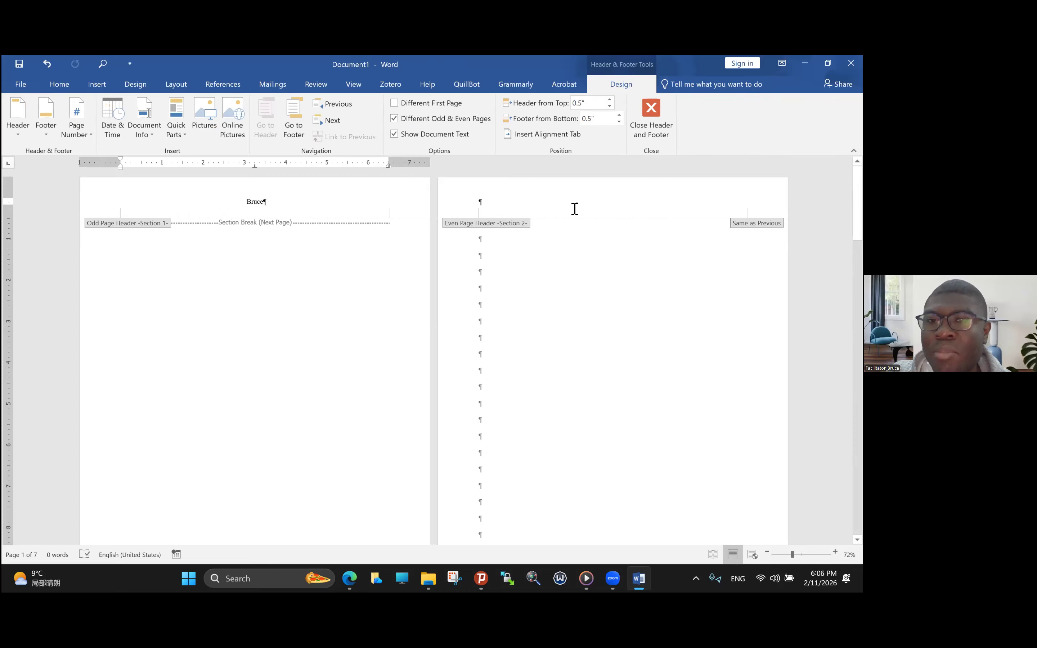
pyautogui.click(496, 205)
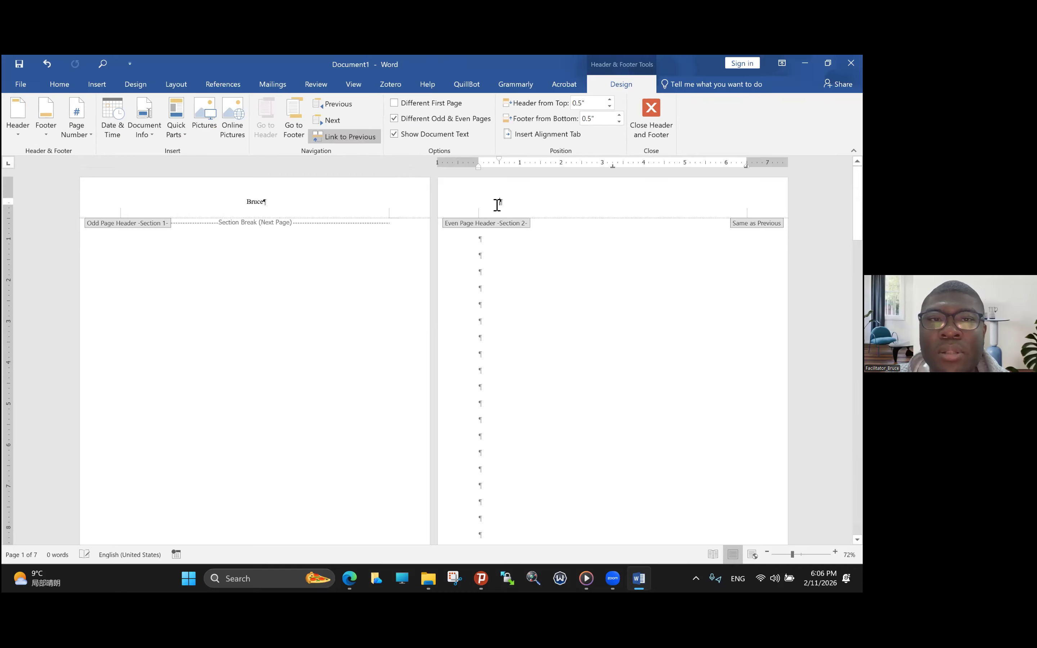
pyautogui.click(342, 137)
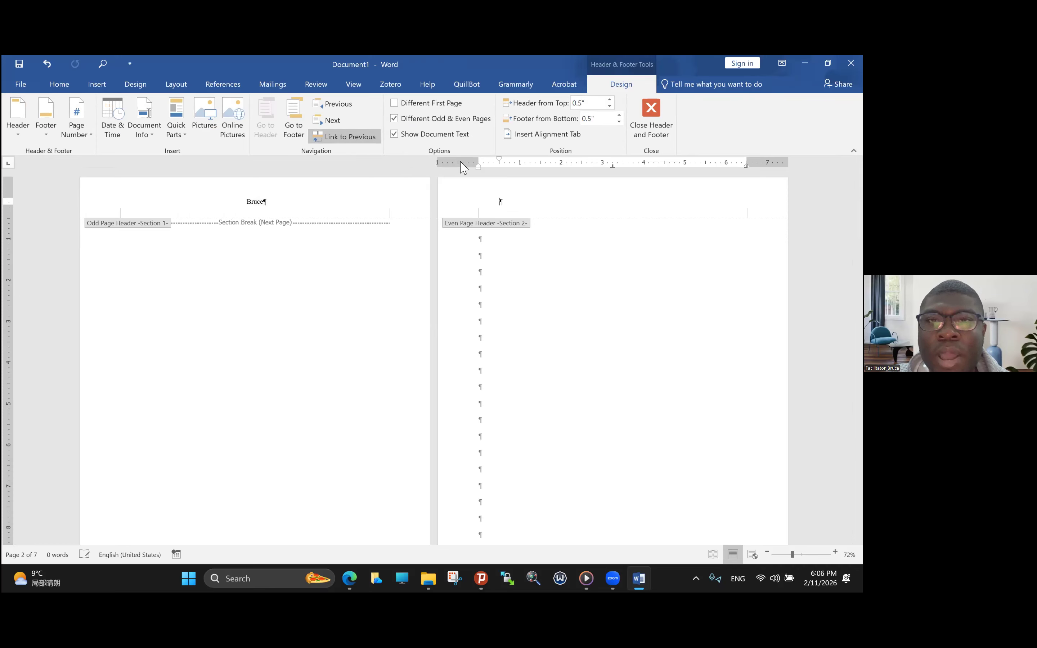
# - Enter "University" as the section 2 even page header and center it
pyautogui.write('U')
pyautogui.press('capslock')
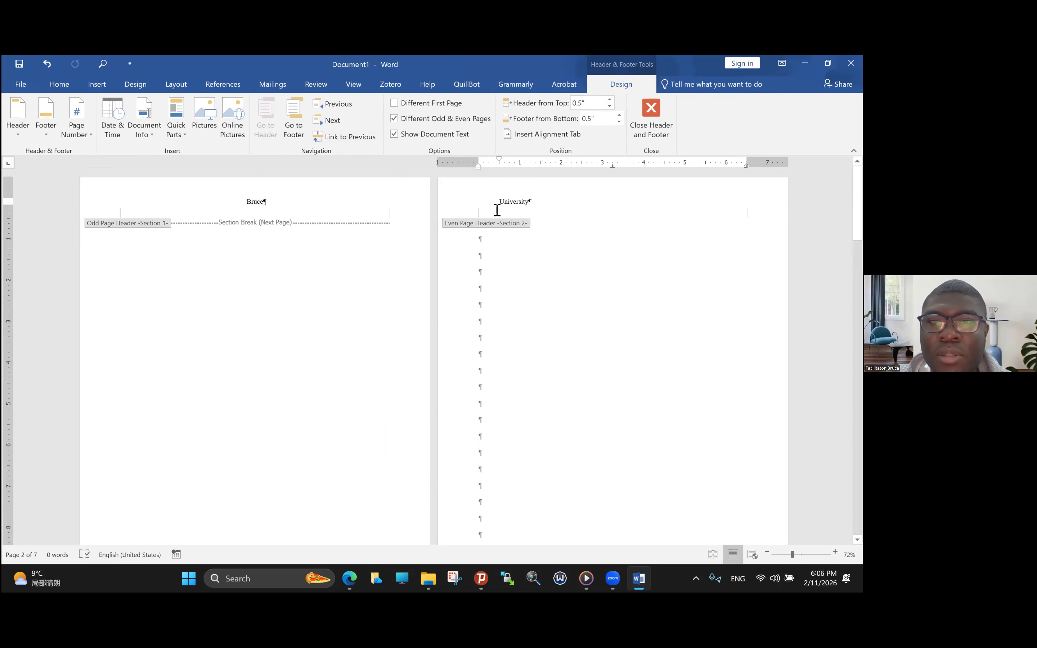
pyautogui.tripleClick(531, 209)
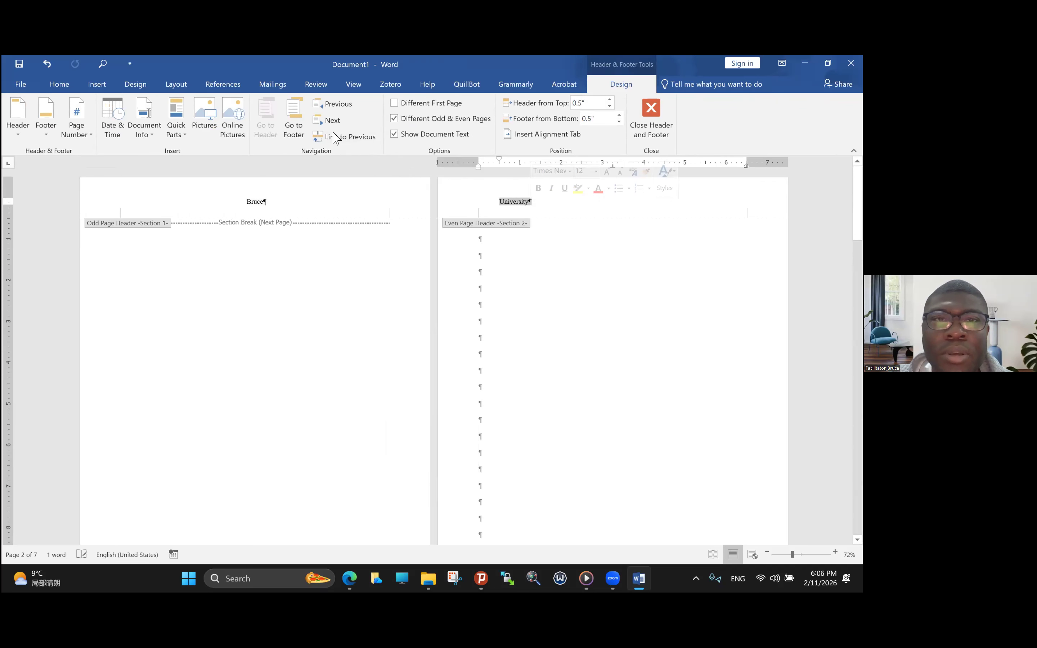
pyautogui.click(70, 88)
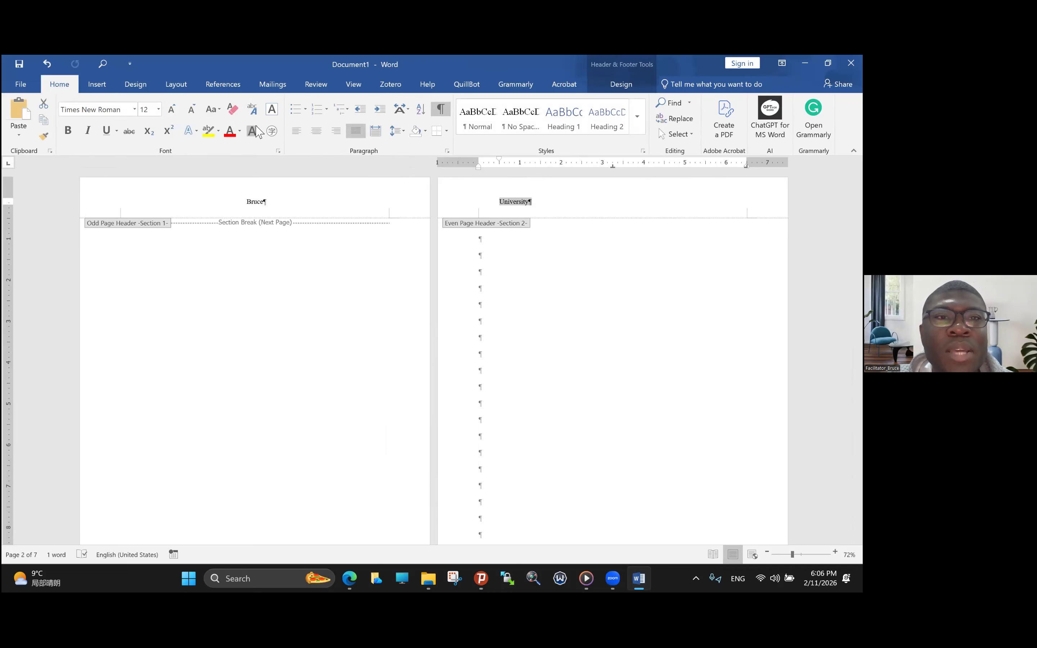
pyautogui.click(317, 131)
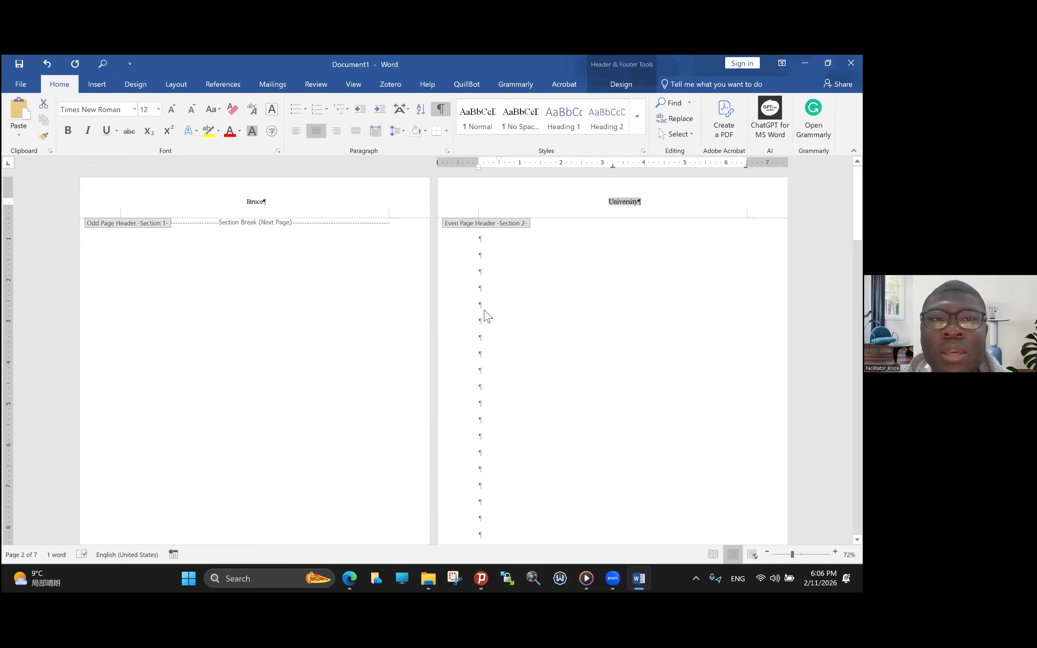
# - Examine the odd and even page headers throughout section 2 and return to the body text on the last page
pyautogui.scroll(-5, 485, 316)
pyautogui.scroll(-5, 488, 316)
pyautogui.scroll(6, 488, 317)
pyautogui.scroll(-5, 487, 316)
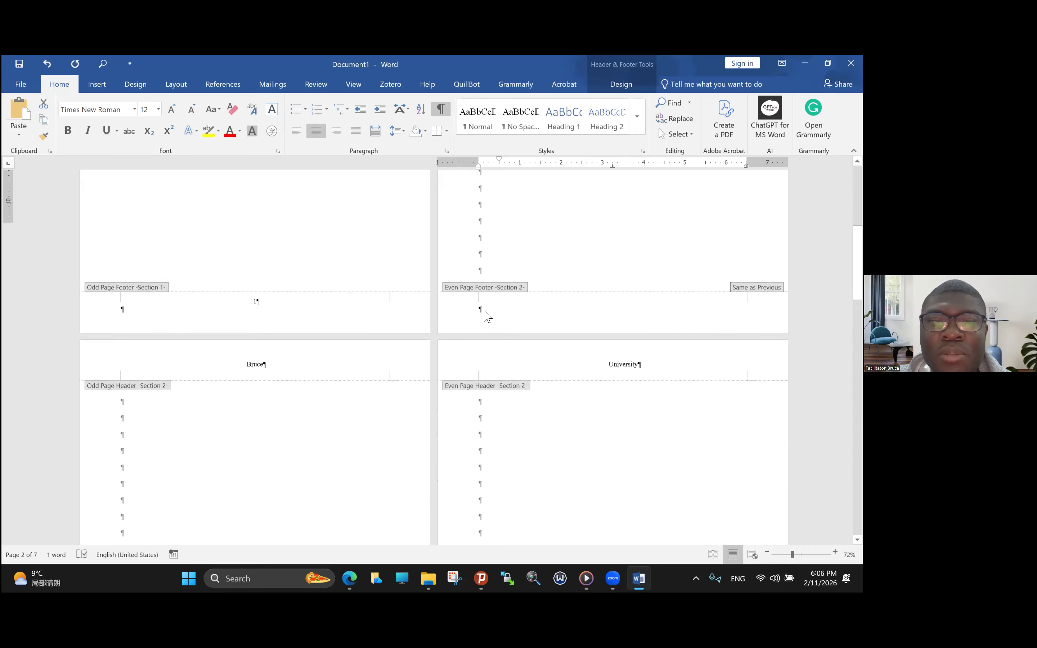
pyautogui.scroll(-10, 488, 317)
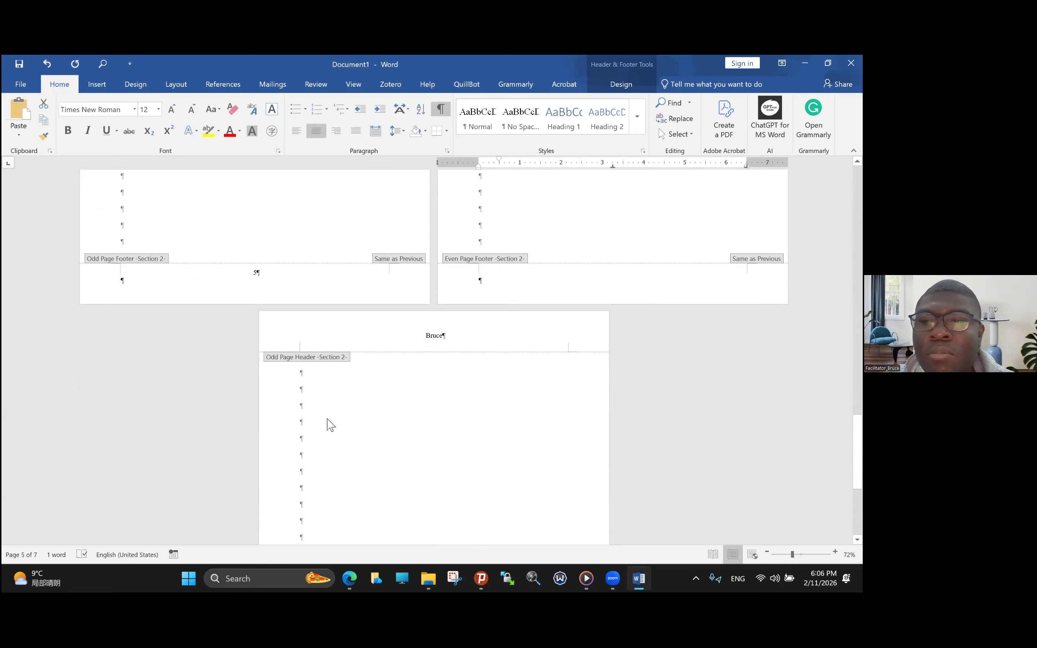
pyautogui.scroll(20, 327, 419)
pyautogui.scroll(-1, 327, 419)
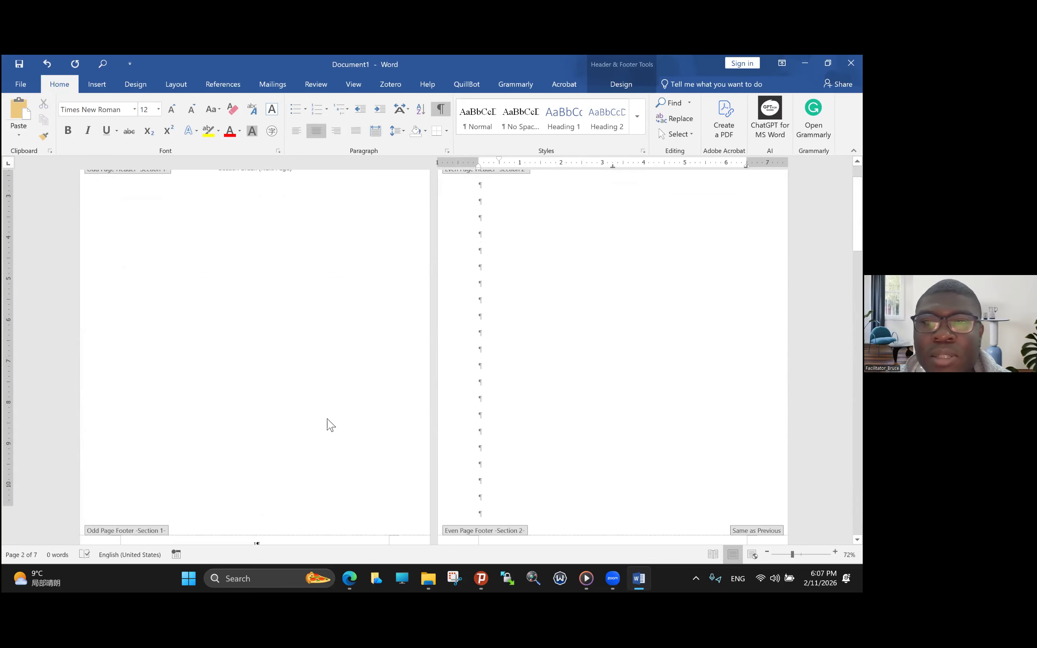
pyautogui.scroll(-15, 331, 425)
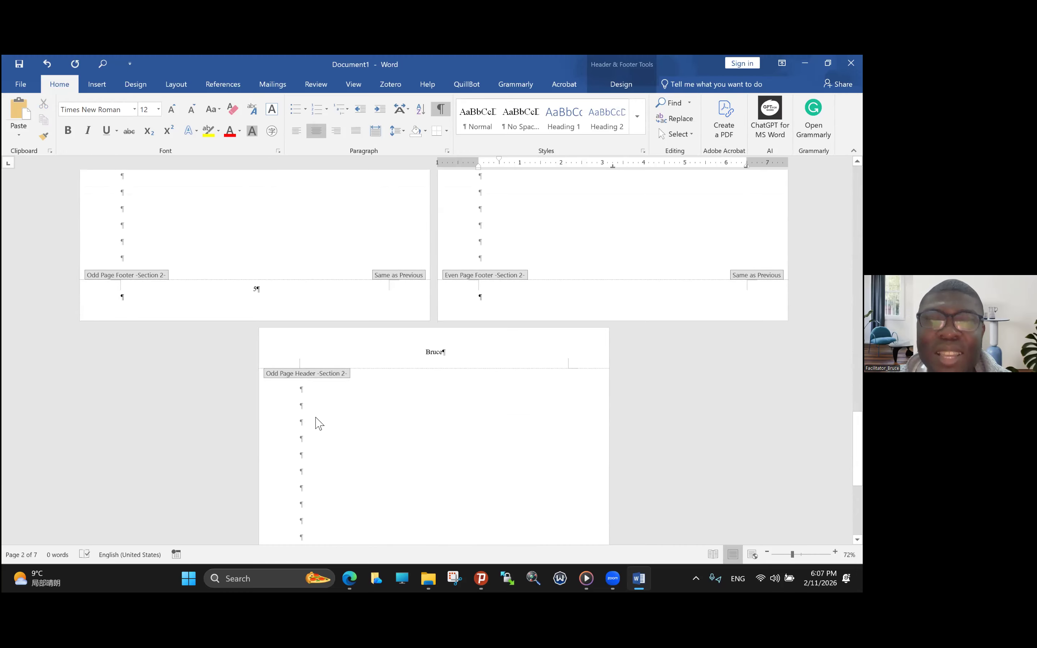
pyautogui.doubleClick(317, 418)
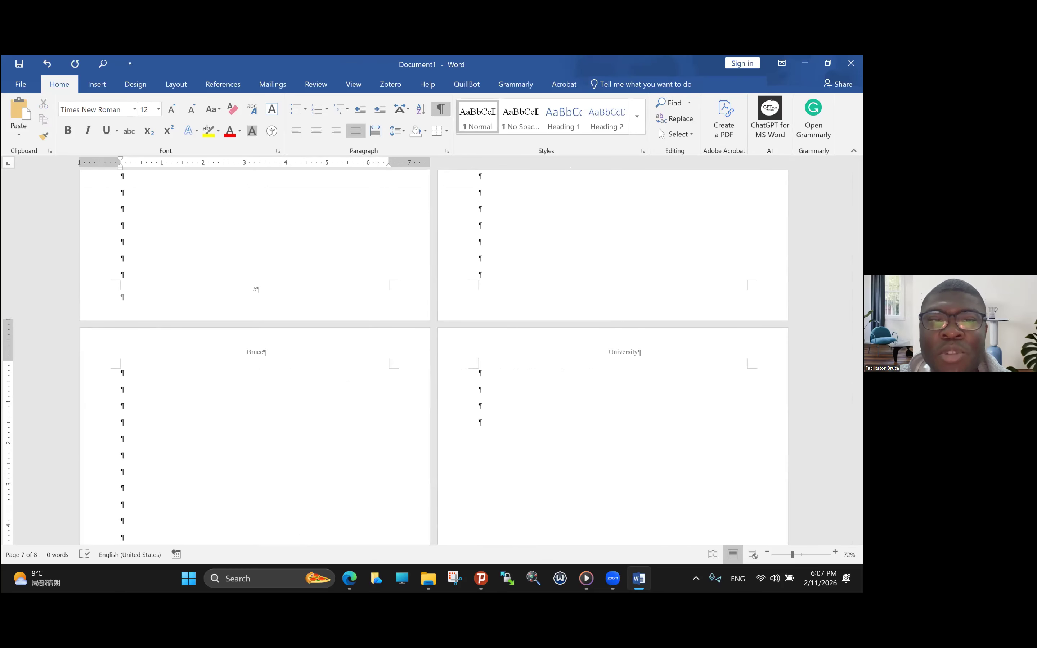
# - Compare the alternating odd and even page headers from the first page to the last
pyautogui.scroll(20, 433, 357)
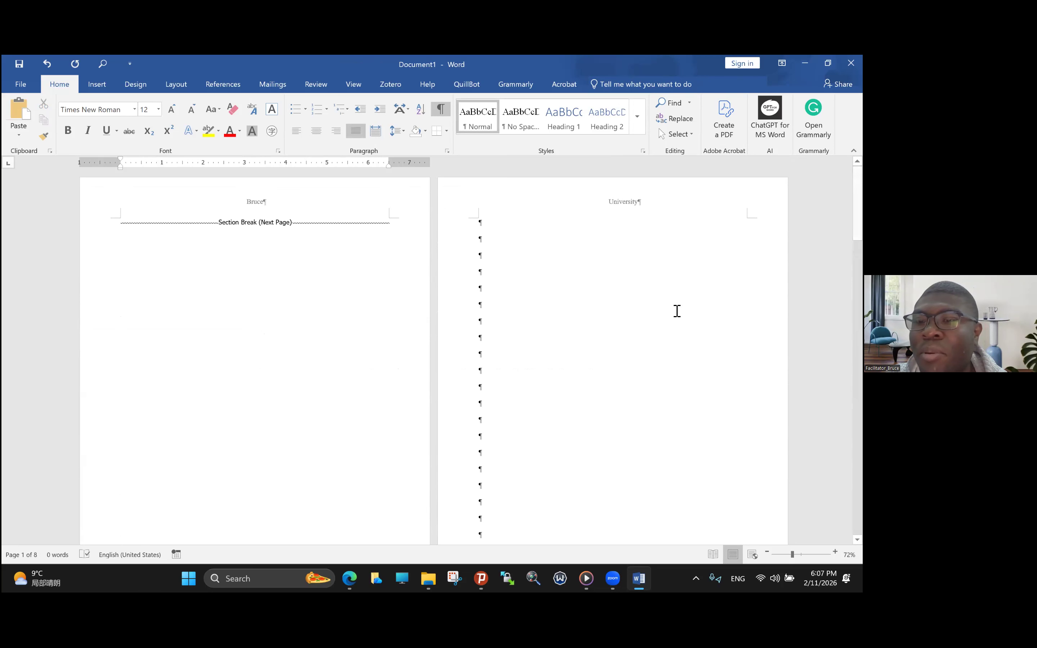
pyautogui.scroll(-15, 677, 311)
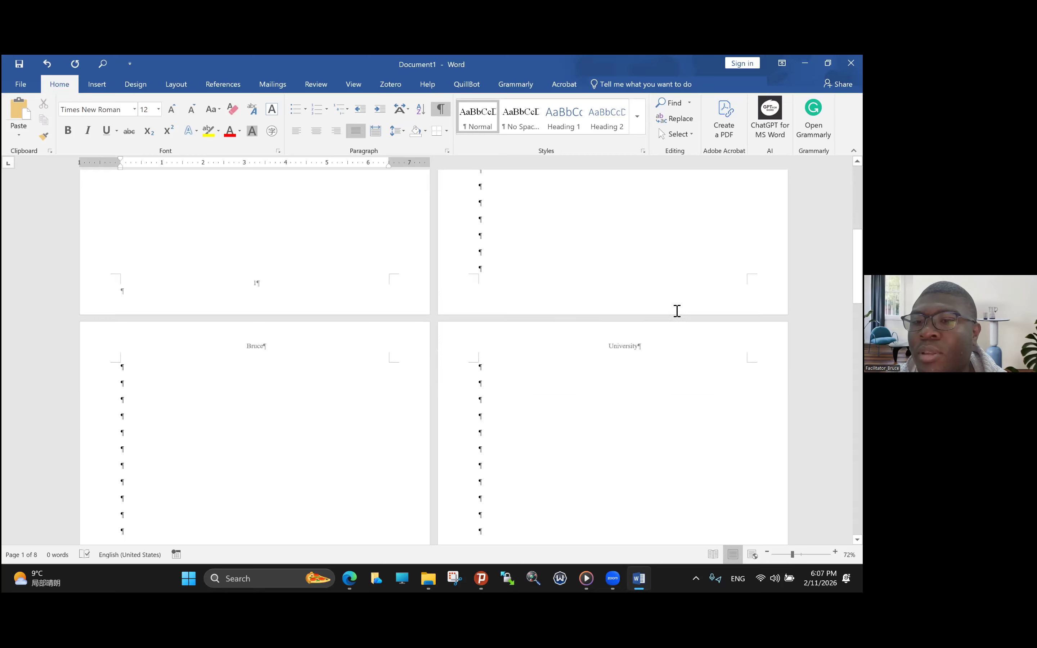
pyautogui.scroll(-10, 677, 311)
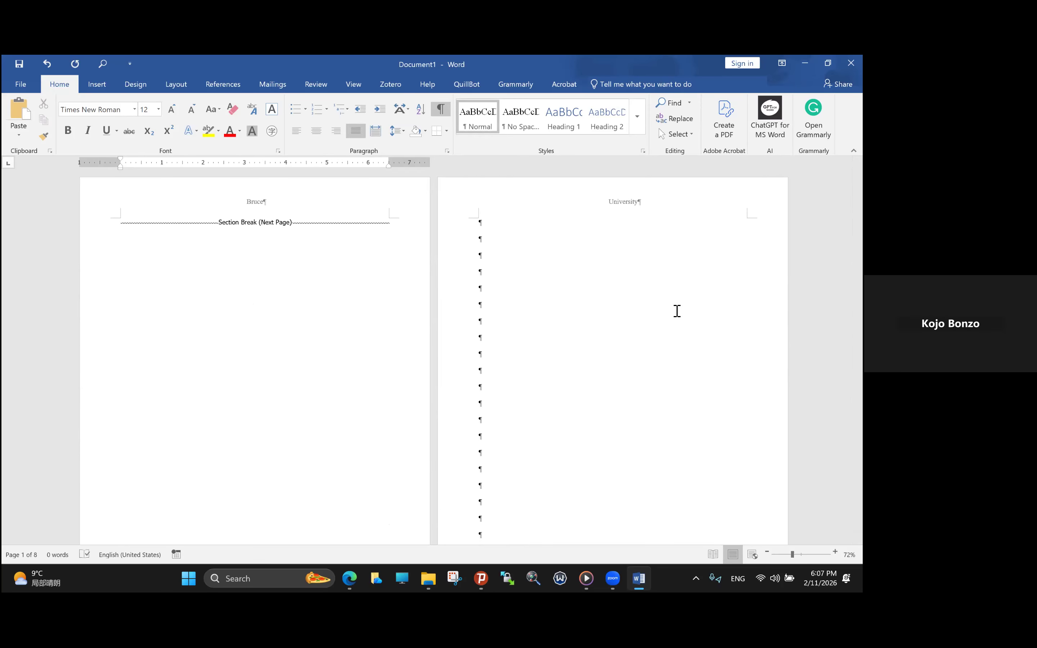
pyautogui.scroll(-10, 596, 308)
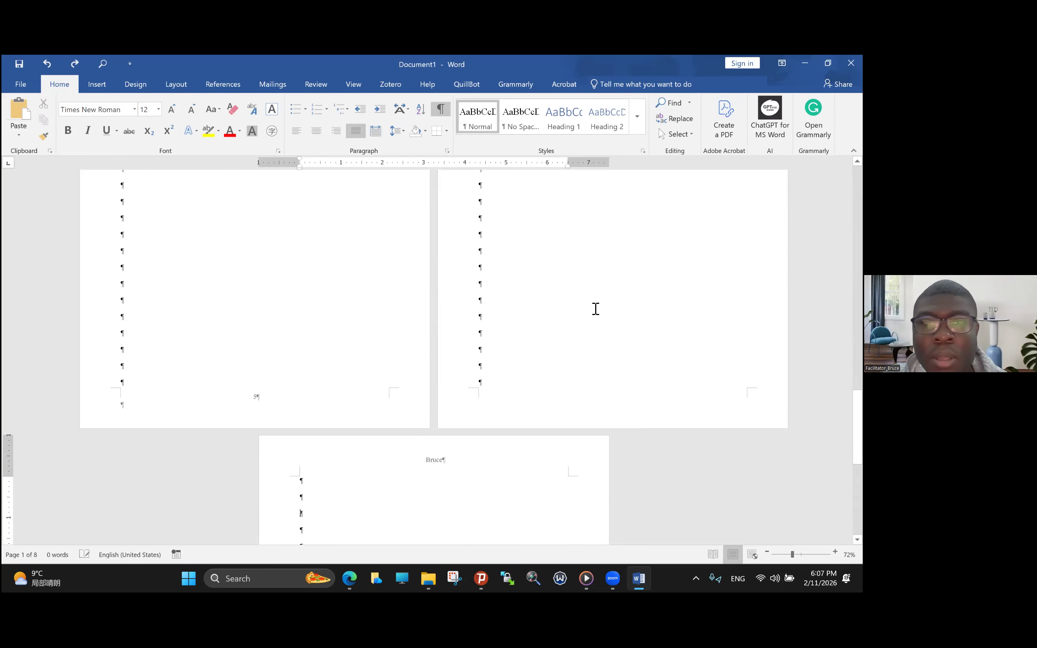
pyautogui.scroll(1, 596, 309)
pyautogui.scroll(-4, 596, 309)
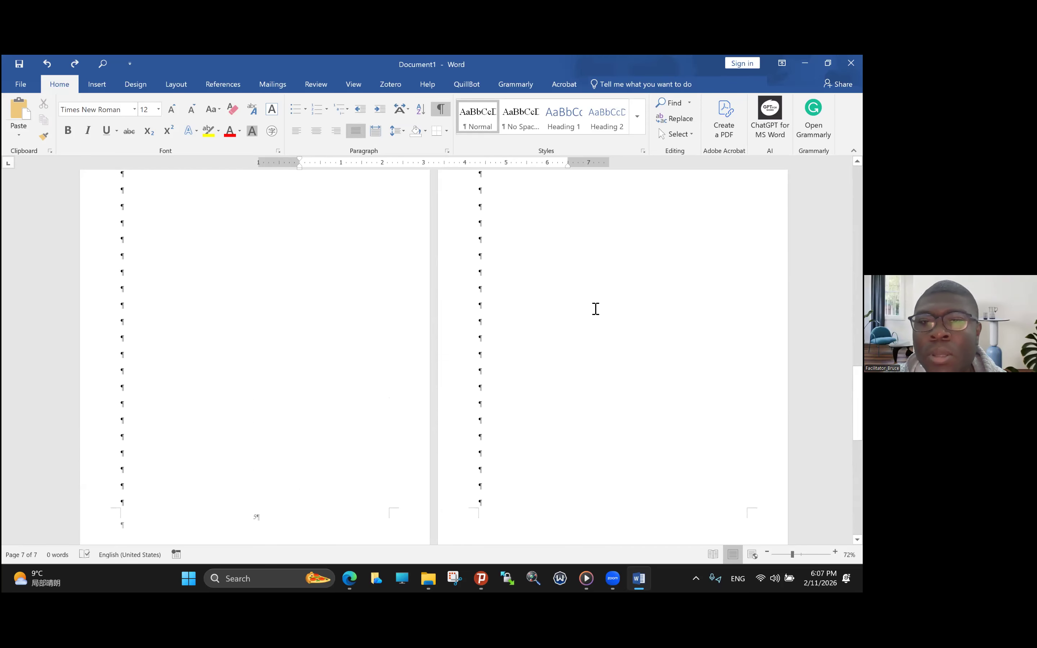
pyautogui.scroll(4, 595, 309)
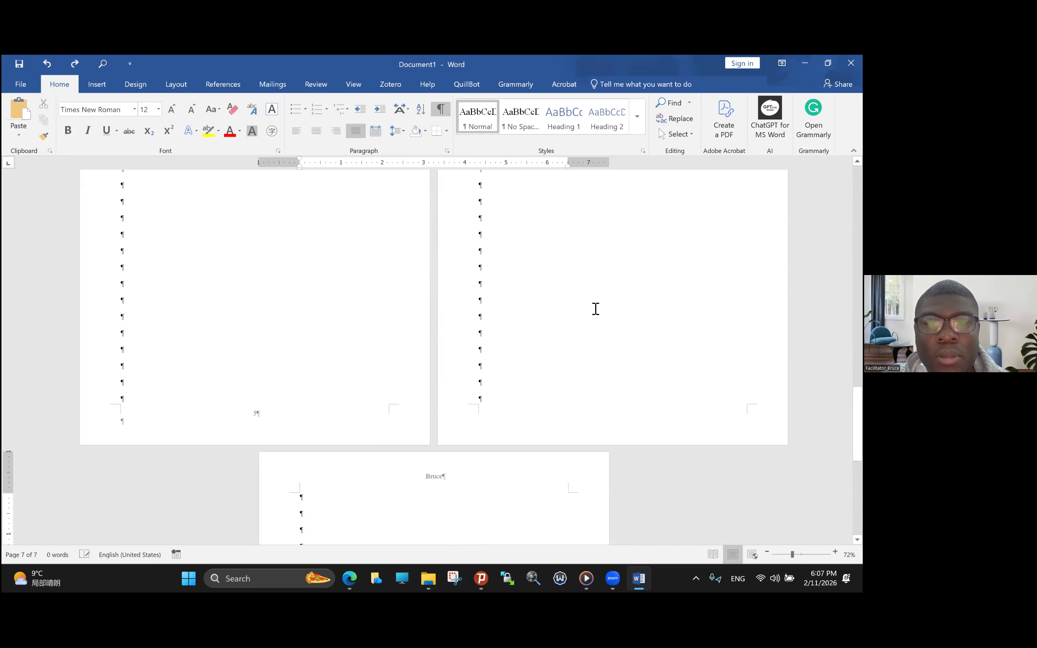
pyautogui.scroll(-5, 596, 309)
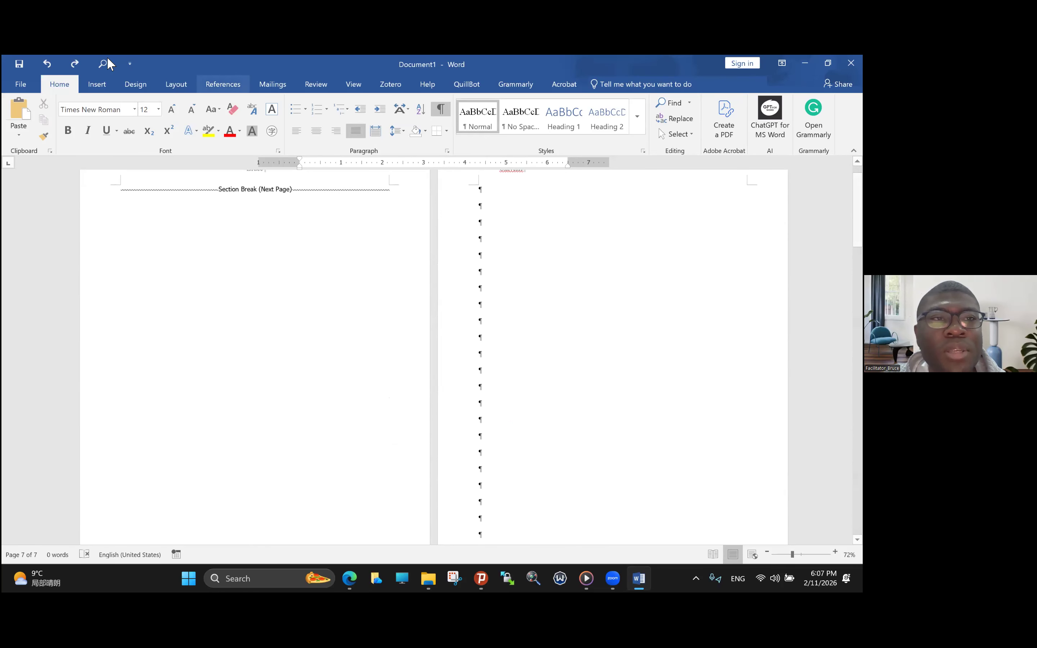
# - Undo the recent edits back to before the full header text and the section break were added
pyautogui.click(47, 64)
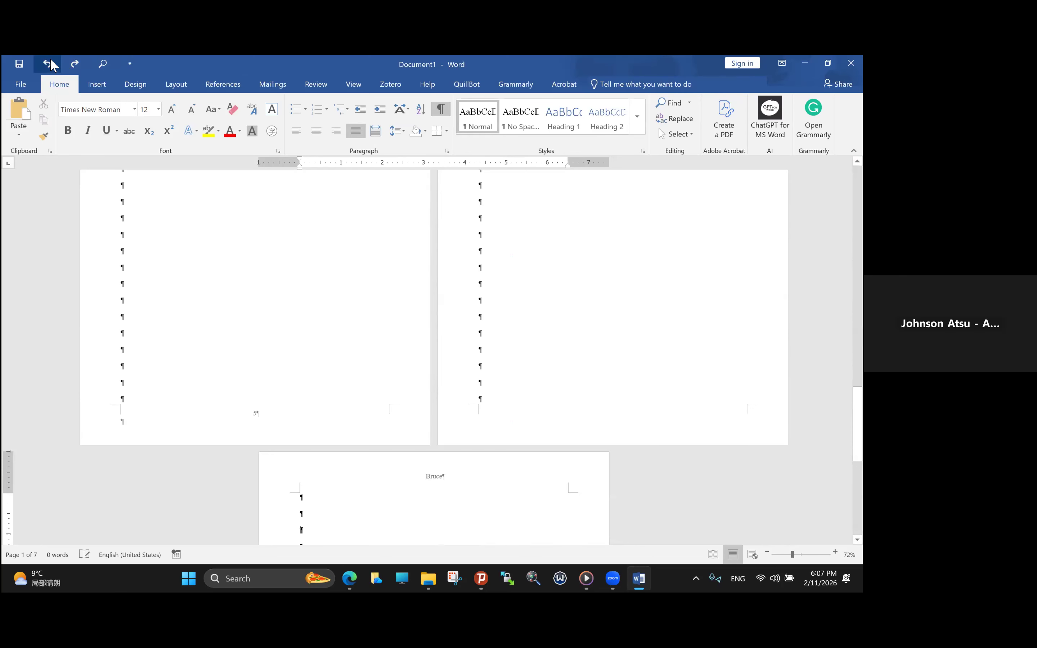
pyautogui.click(51, 61)
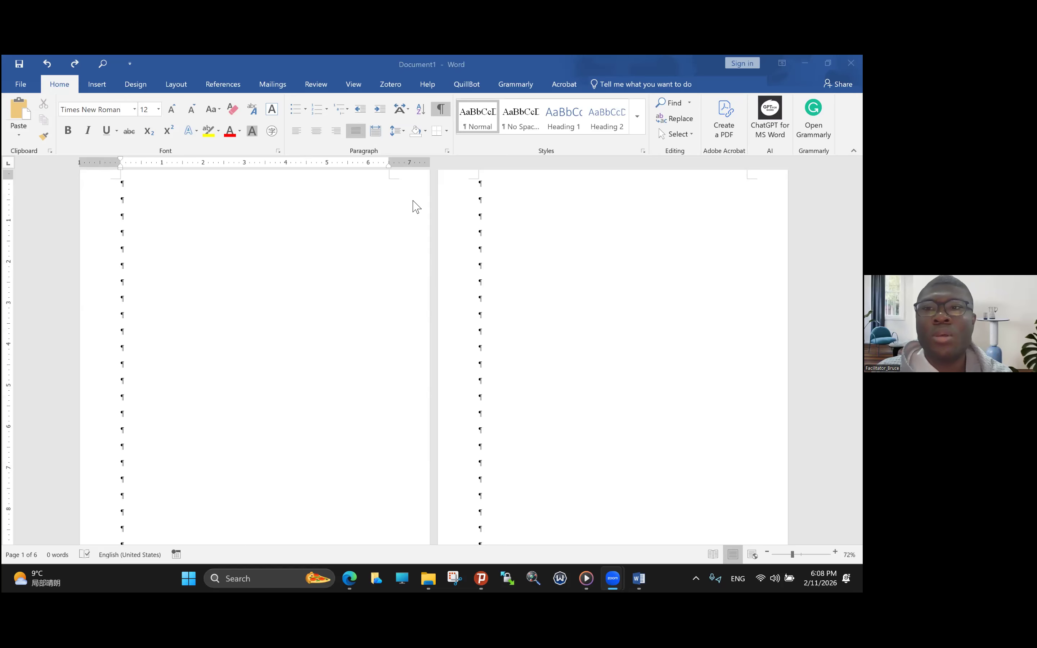
pyautogui.scroll(2, 361, 234)
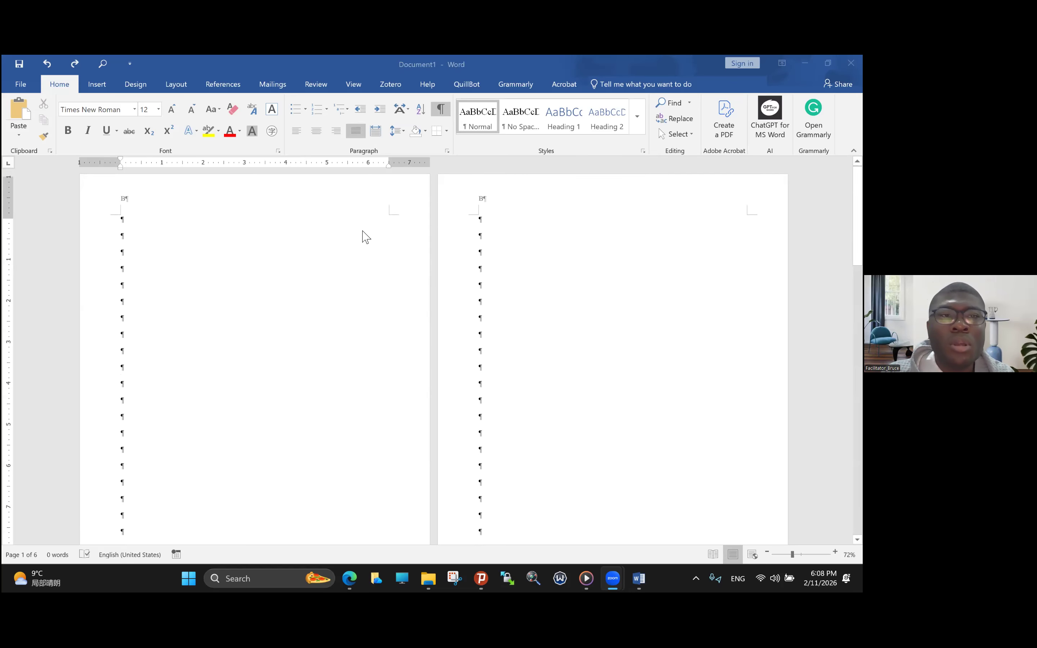
# - Redo the edits that restore the centered header text and the Next Page section break on the first page
pyautogui.click(78, 65)
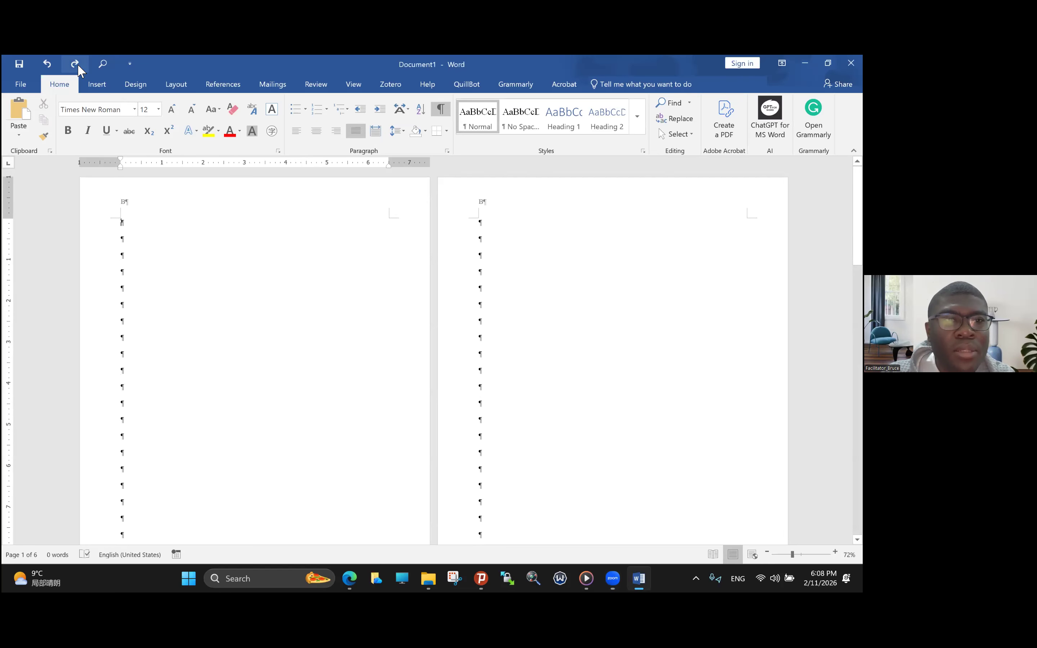
pyautogui.click(78, 65)
pyautogui.click(78, 65)
pyautogui.click(78, 65)
pyautogui.click(78, 65)
pyautogui.click(78, 65)
pyautogui.click(78, 64)
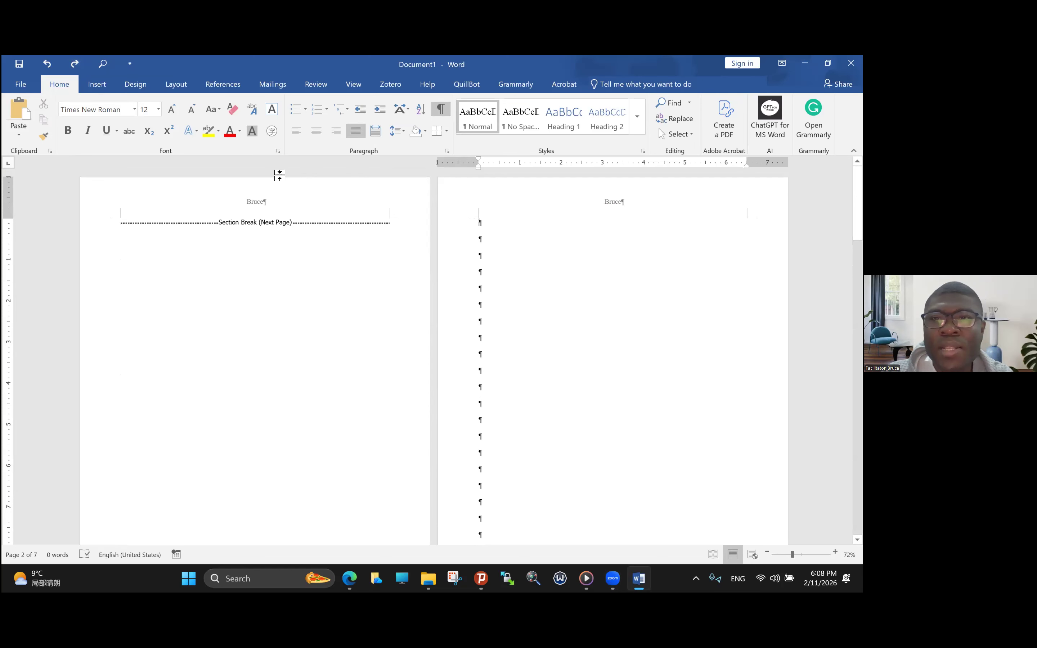
# - Undo the Next Page section break on the first page and check the headers across the document's pages
pyautogui.click(47, 66)
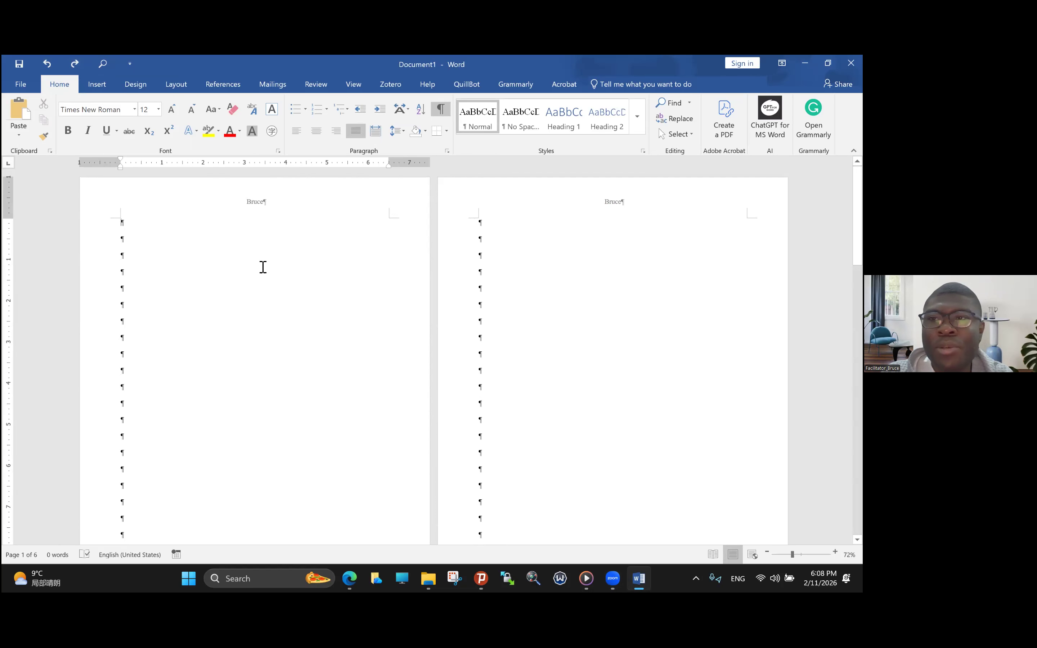
pyautogui.scroll(-10, 263, 267)
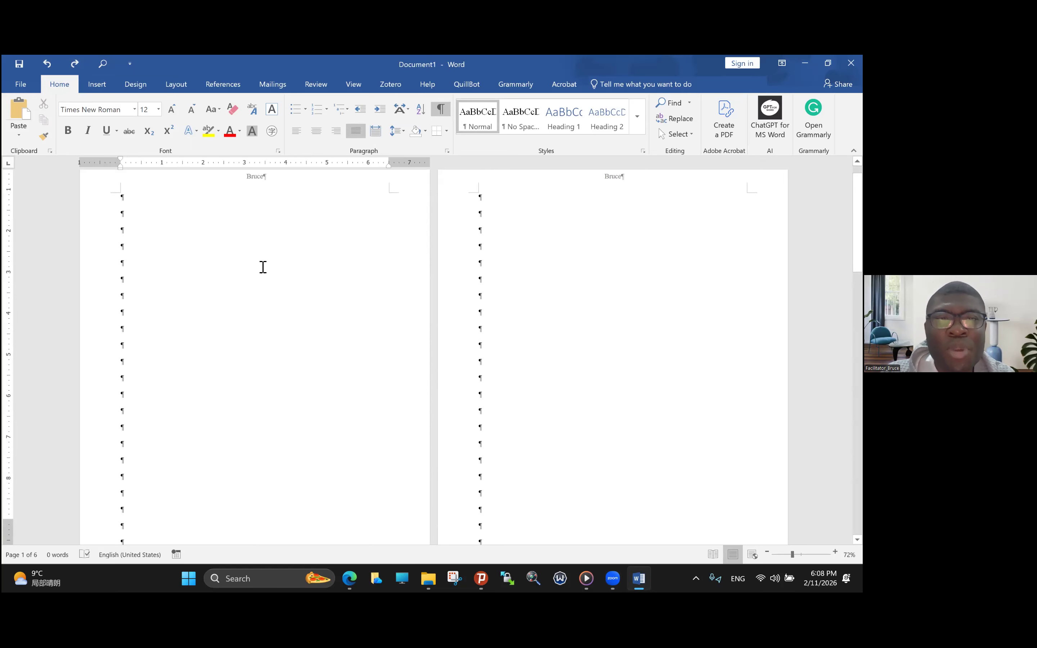
pyautogui.scroll(-10, 263, 267)
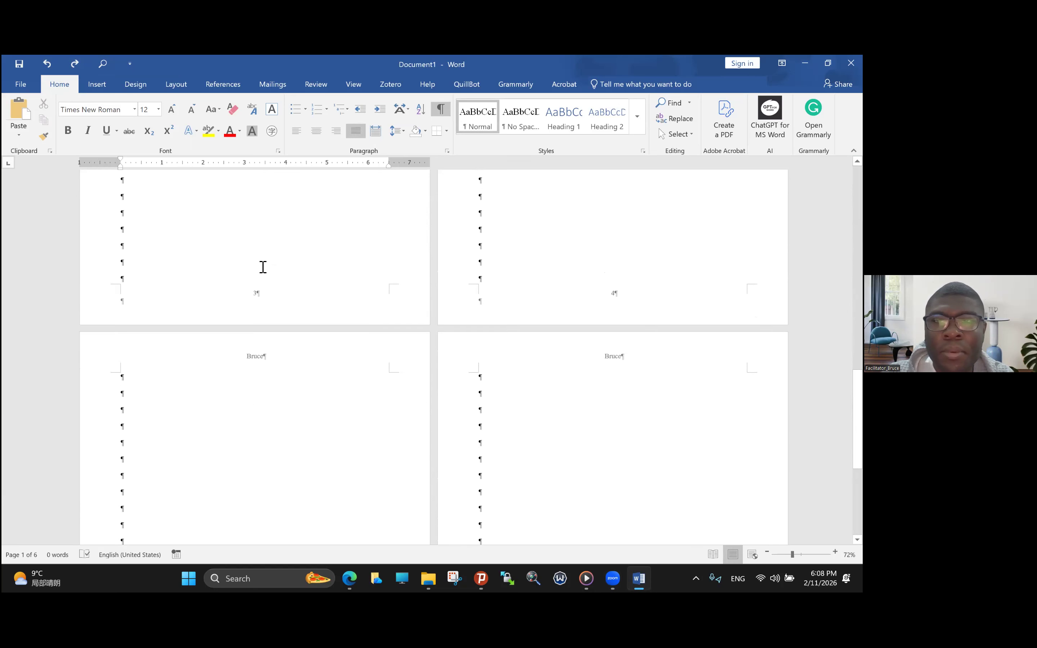
pyautogui.scroll(20, 263, 267)
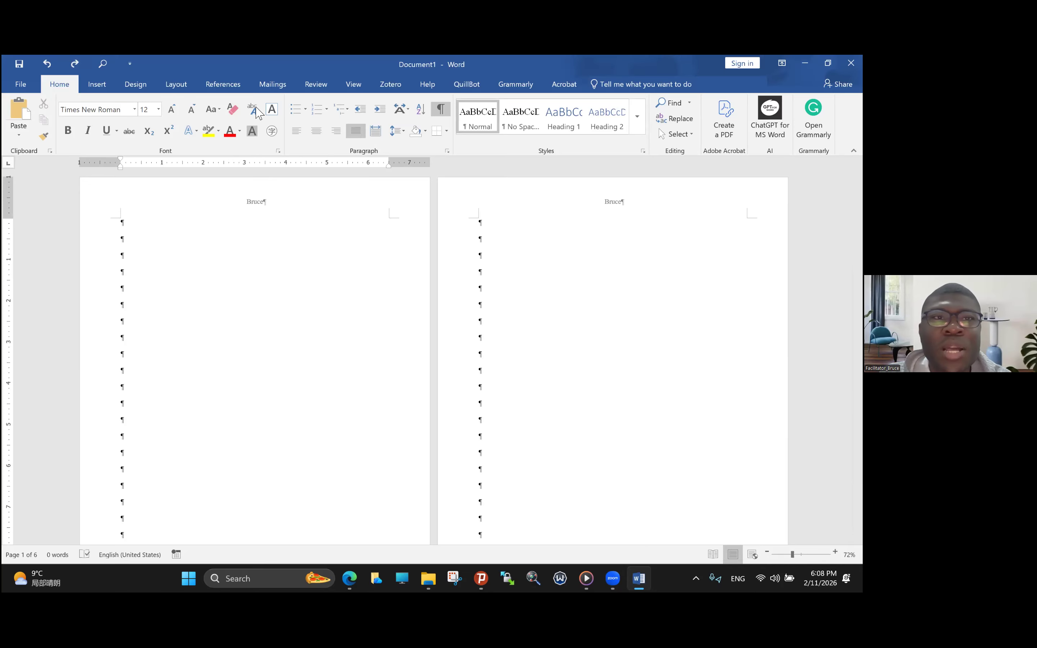
# - Insert a Next Page section break at the start of the first page
pyautogui.click(176, 84)
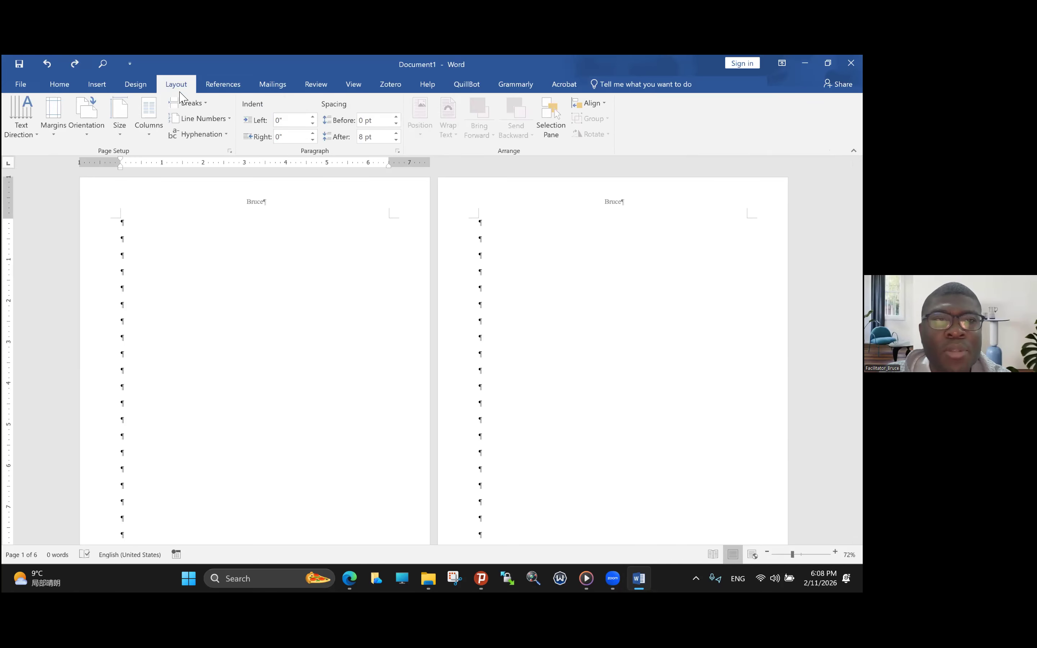
pyautogui.click(185, 105)
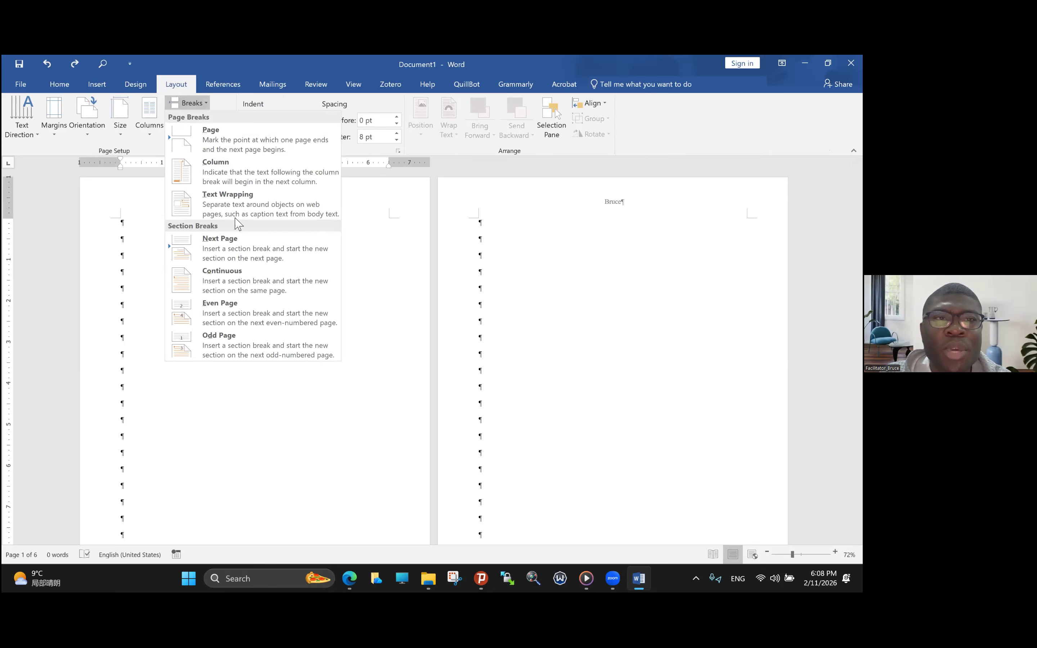
pyautogui.click(229, 239)
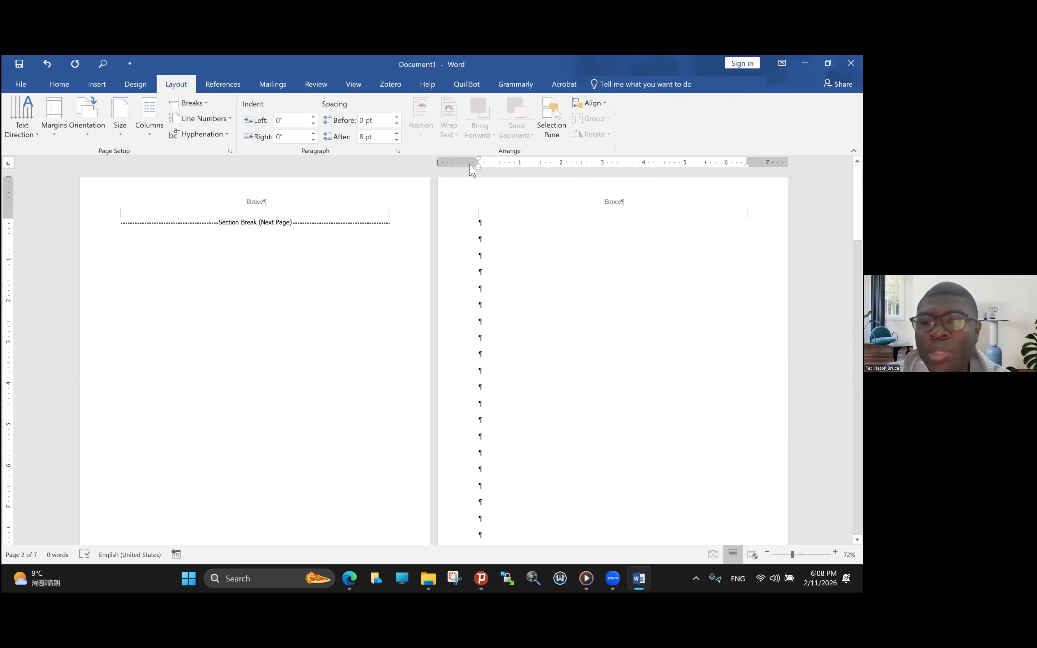
# - Enable Different Odd & Even Pages for the document's headers and footers and check the pages of section 2
pyautogui.doubleClick(252, 202)
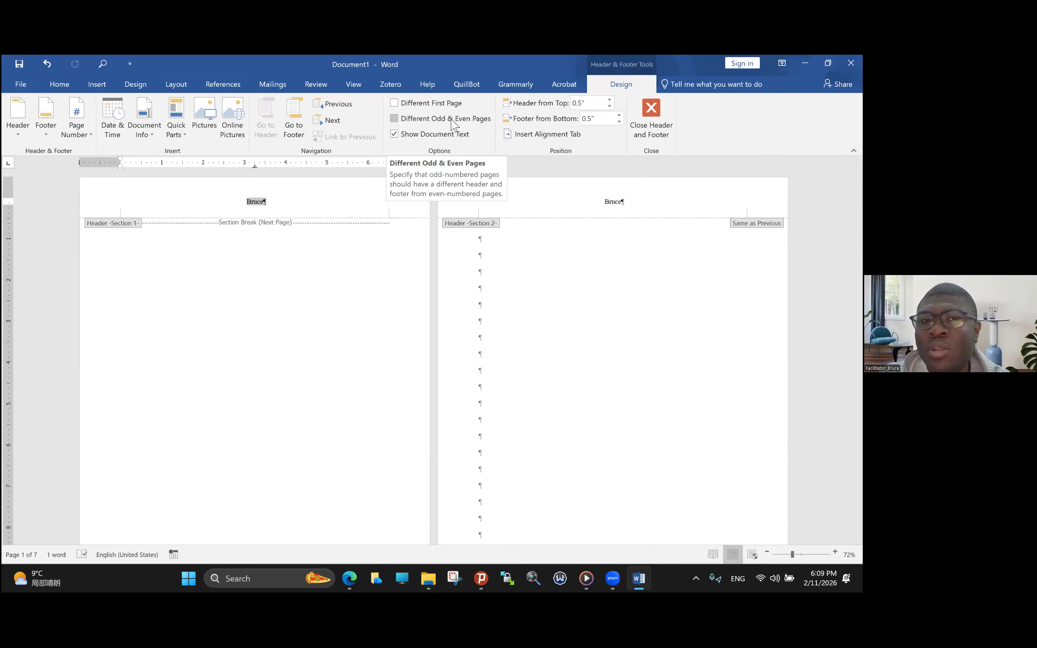
pyautogui.click(394, 120)
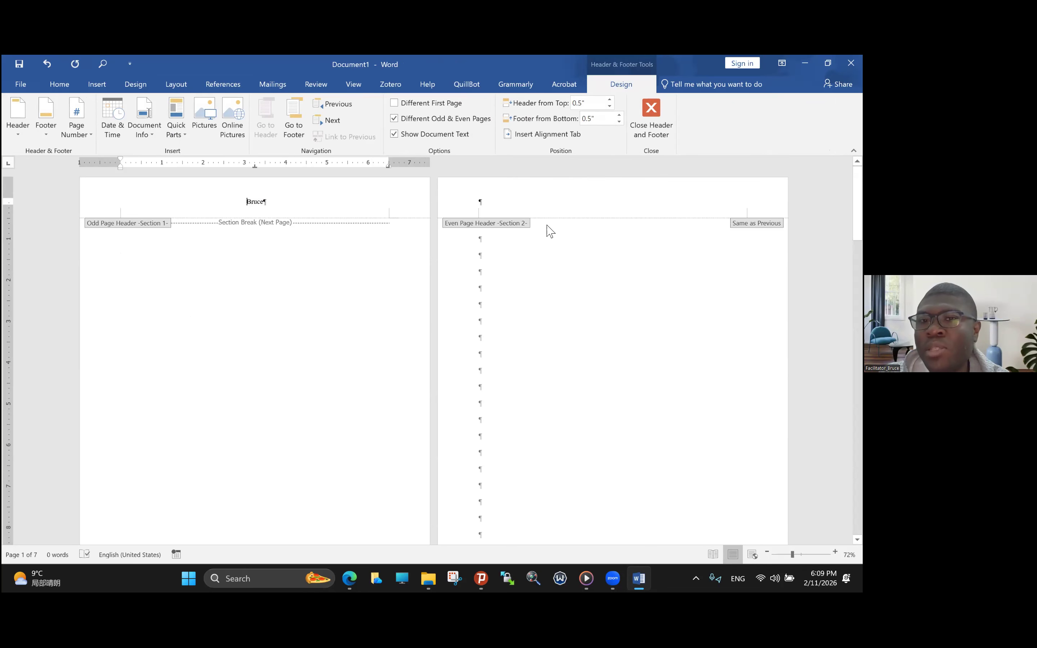
pyautogui.scroll(-10, 550, 232)
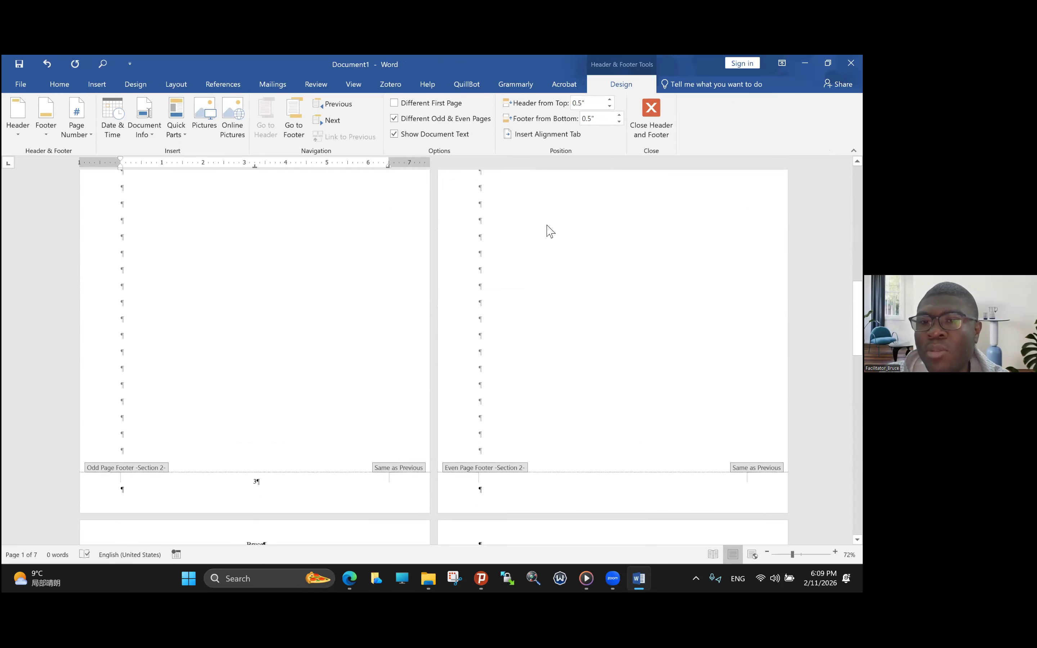
pyautogui.scroll(-12, 550, 232)
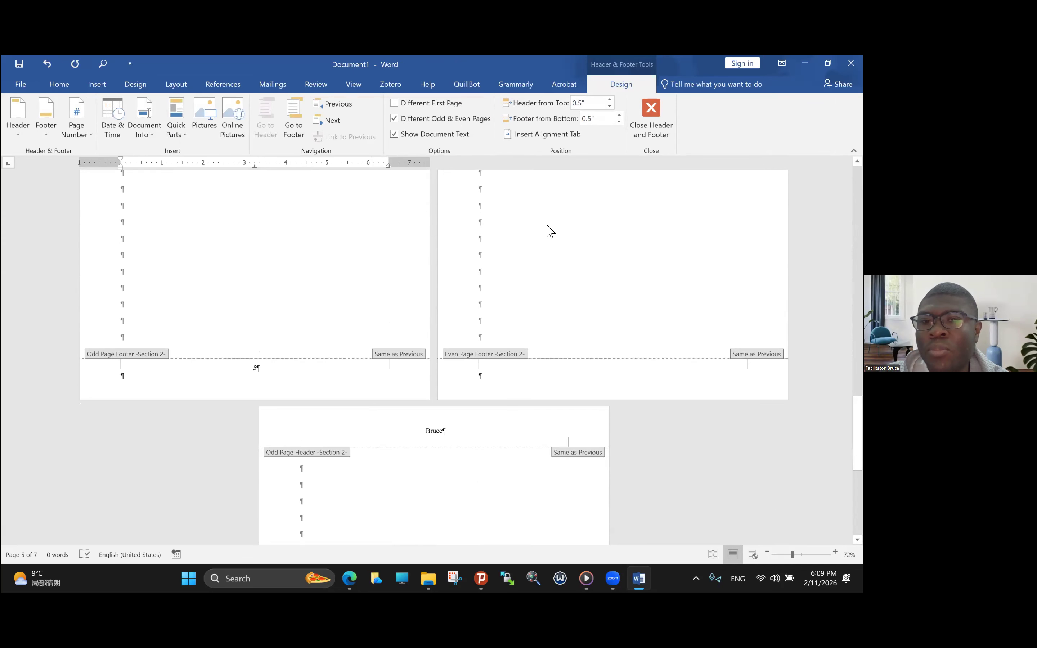
pyautogui.scroll(20, 550, 231)
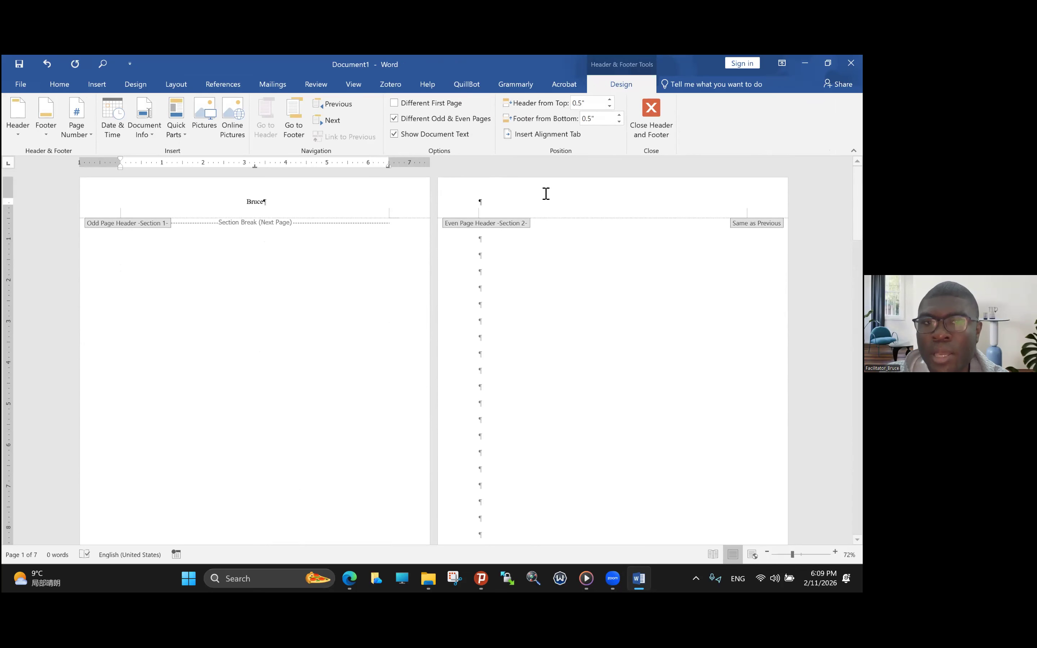
# - Unlink section 2's even page header from the previous section and give it the centered text "University"
pyautogui.click(588, 209)
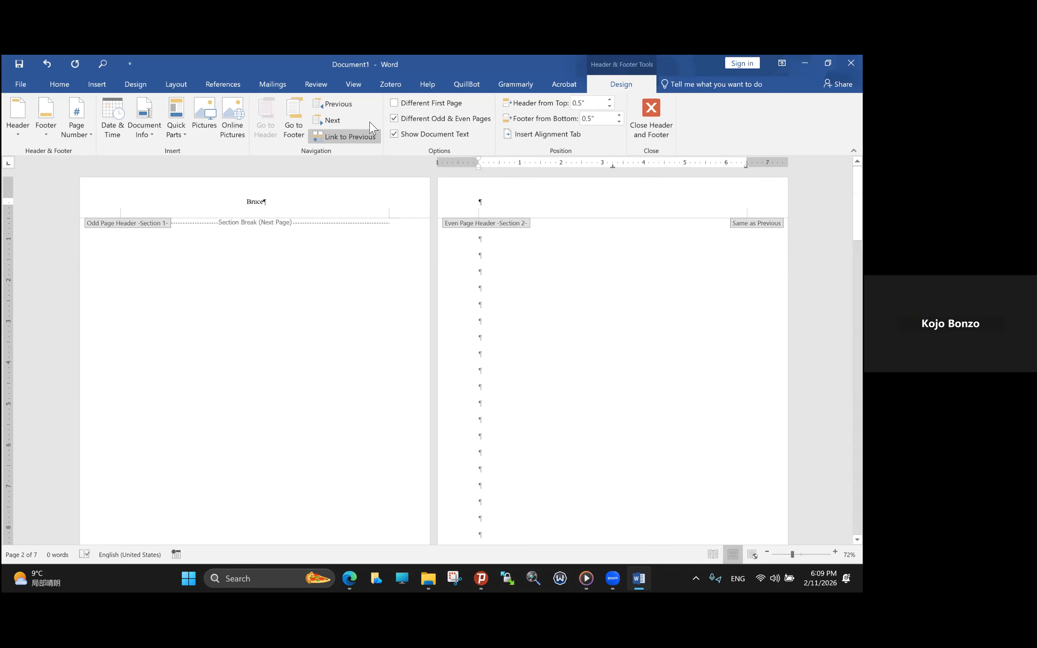
pyautogui.click(348, 142)
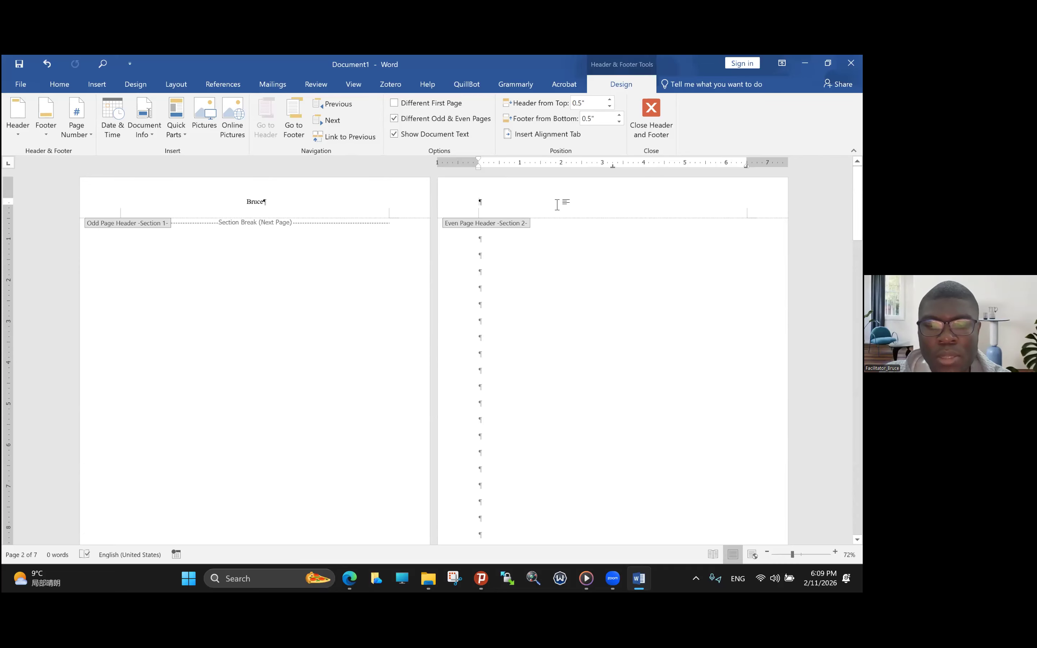
pyautogui.write('Unive')
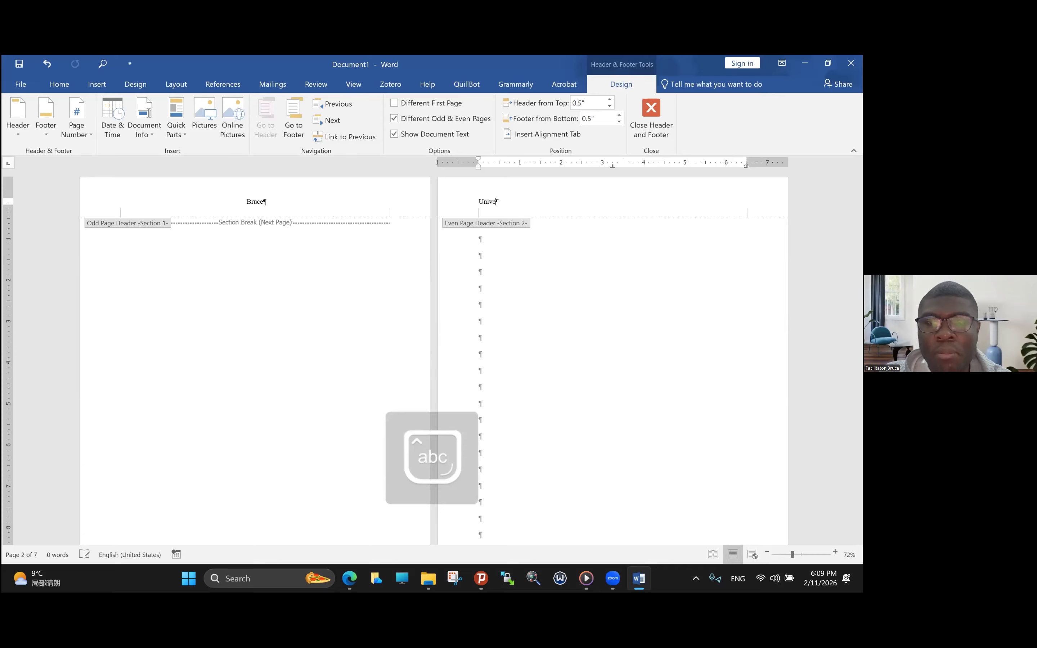
pyautogui.write('rsity')
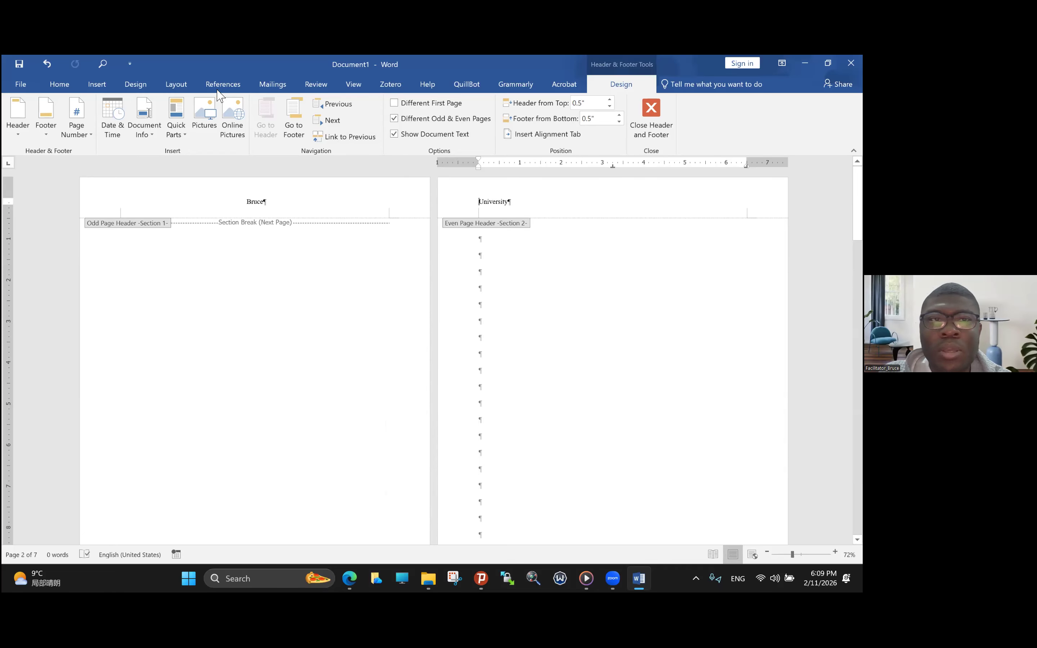
pyautogui.click(71, 84)
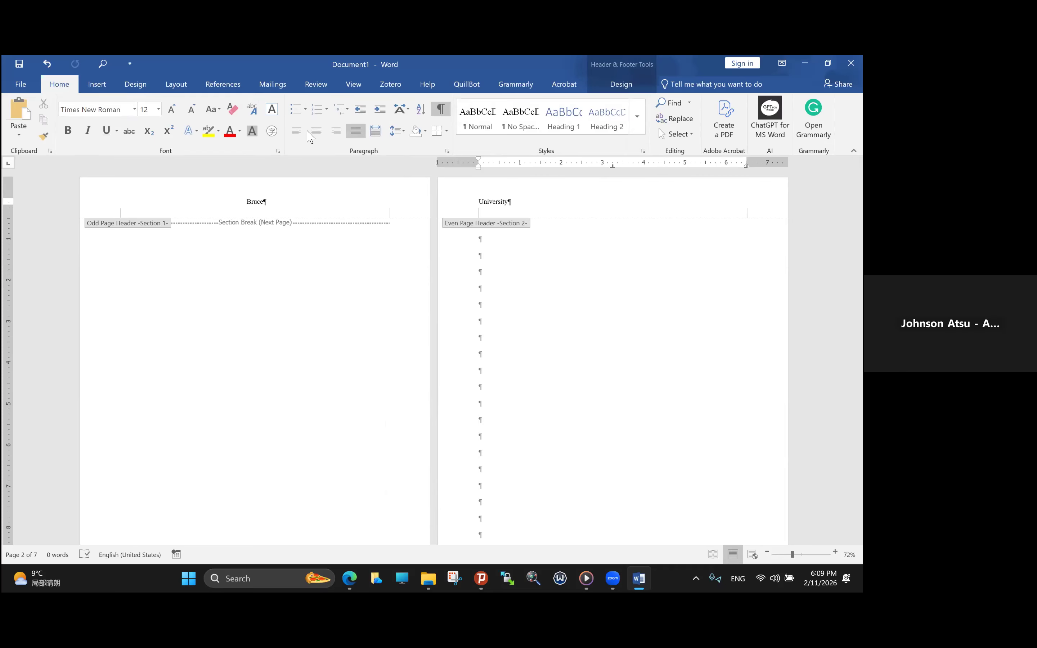
pyautogui.click(317, 131)
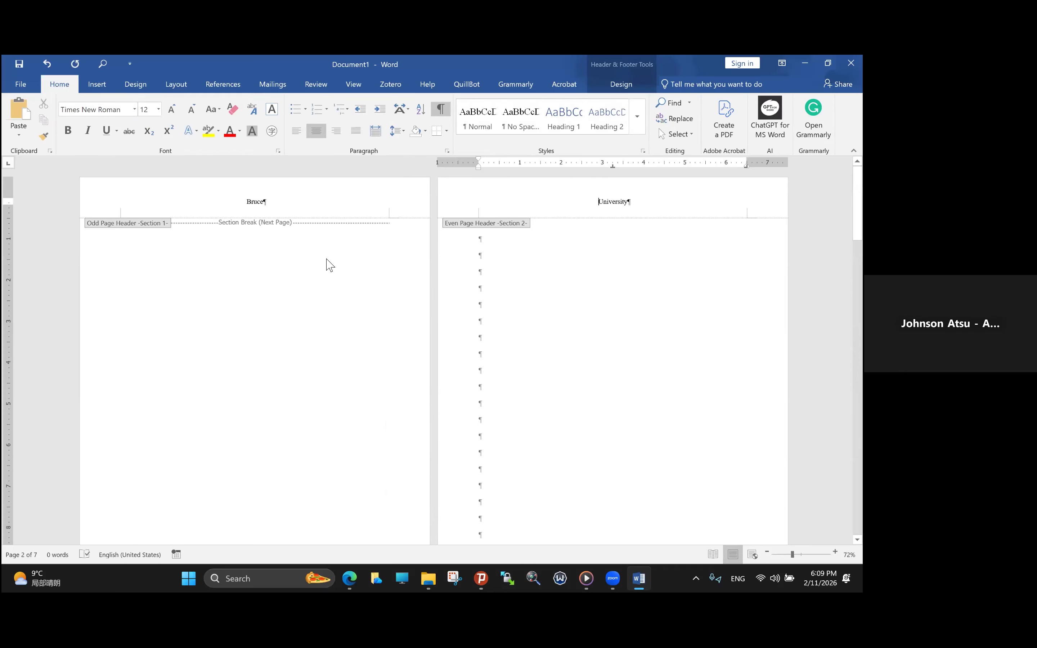
# - Review the odd and even page headers across the pages of both sections
pyautogui.scroll(5, 330, 265)
pyautogui.scroll(-7, 329, 265)
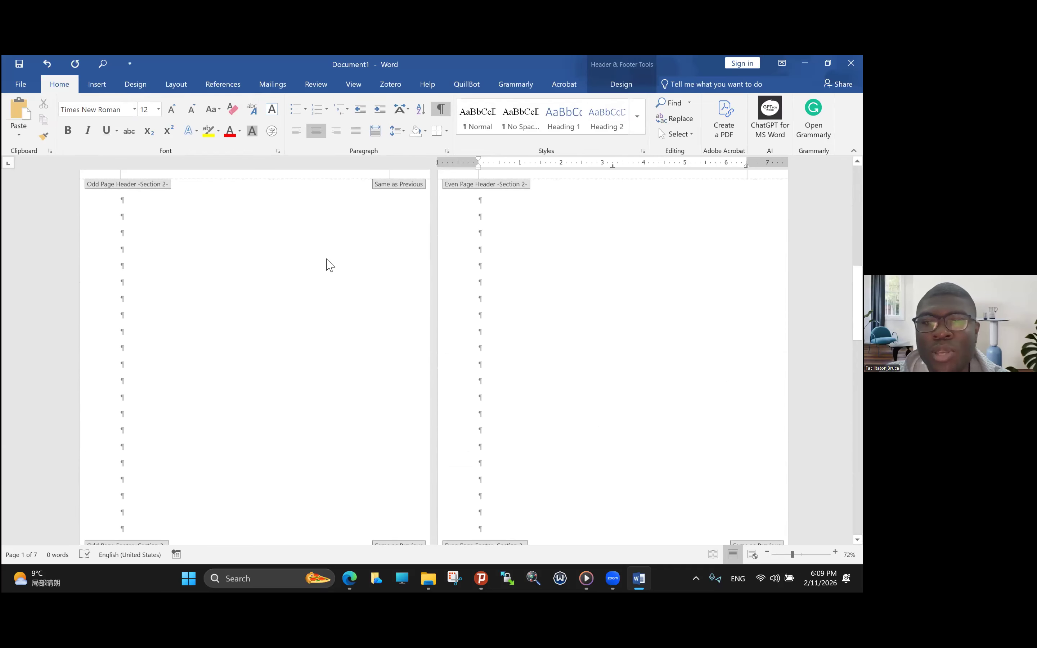
pyautogui.scroll(-10, 330, 265)
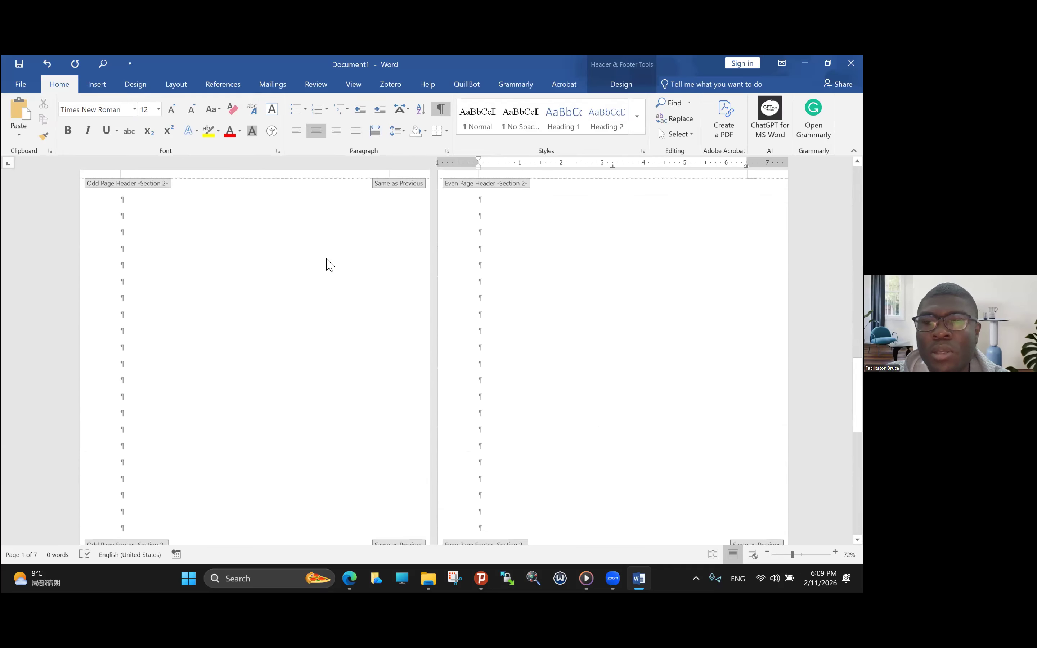
pyautogui.scroll(15, 330, 265)
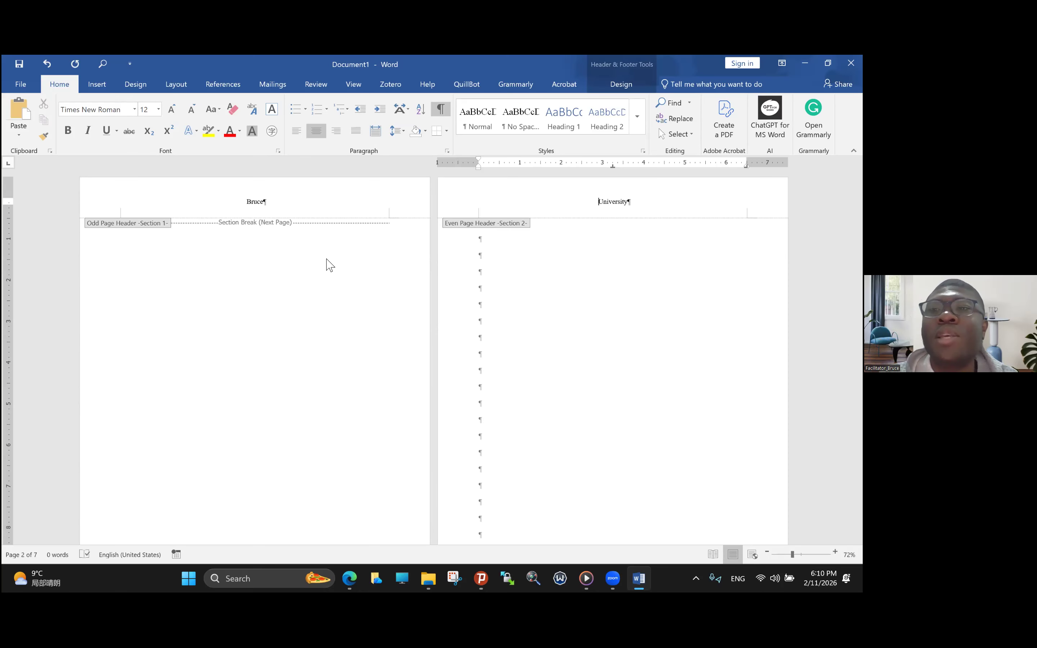
pyautogui.scroll(-2, 330, 265)
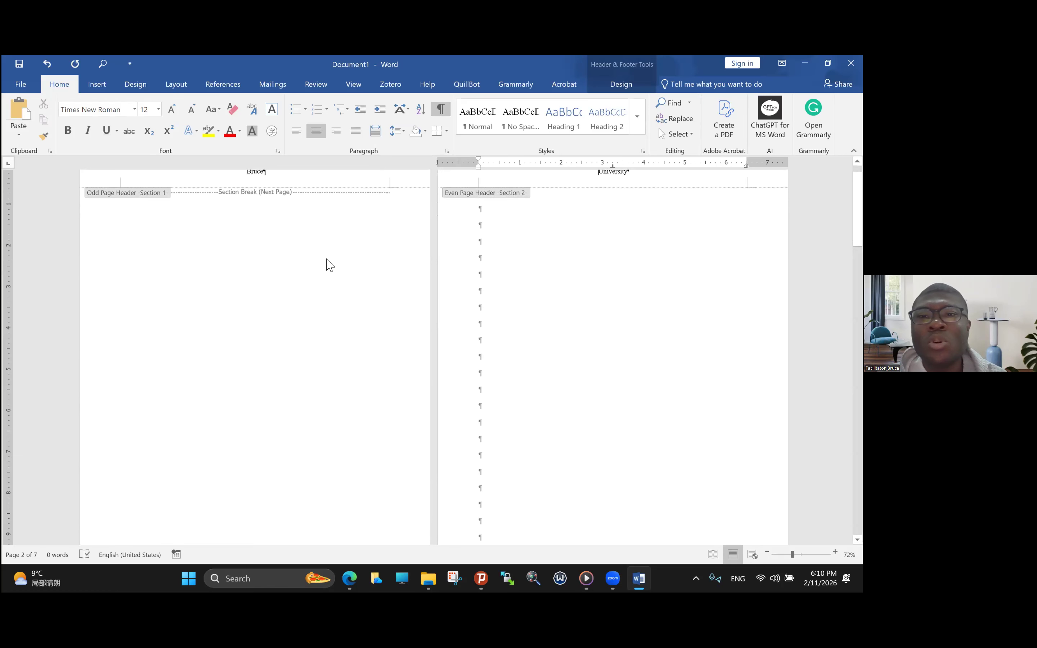
pyautogui.scroll(2, 330, 265)
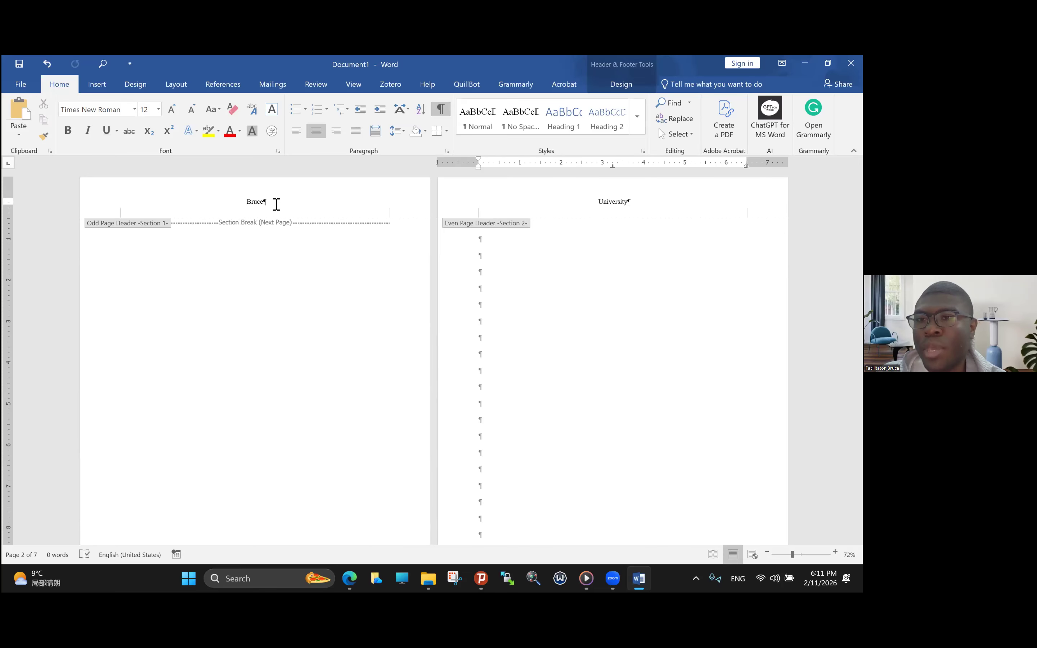
# - Replace the text of section 1's odd page header with "Cover Page"
pyautogui.tripleClick(243, 202)
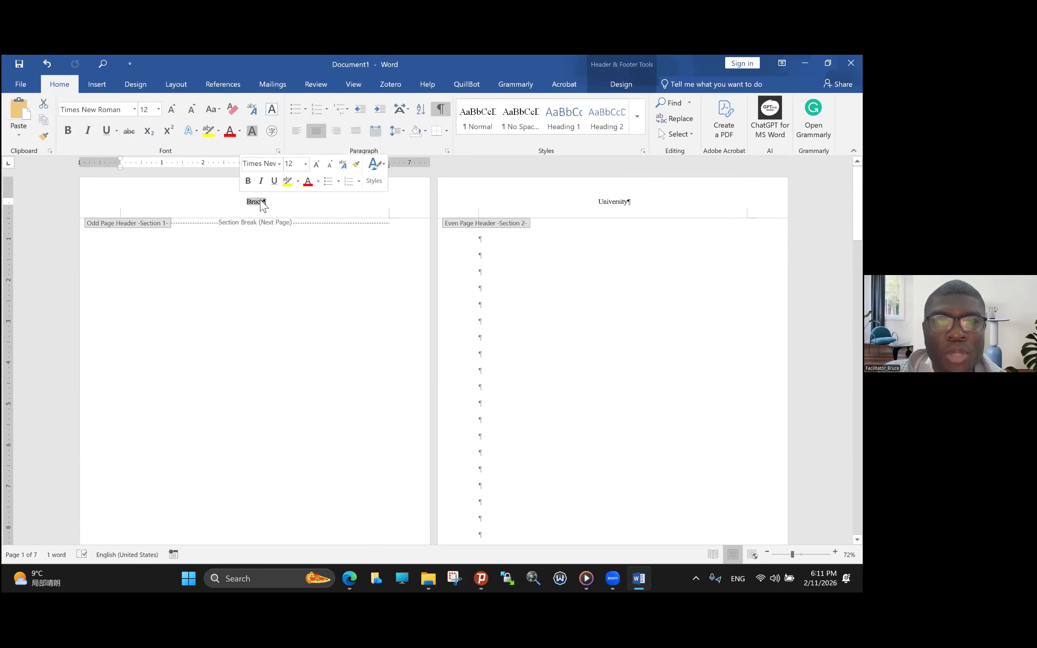
pyautogui.write('Cover Page')
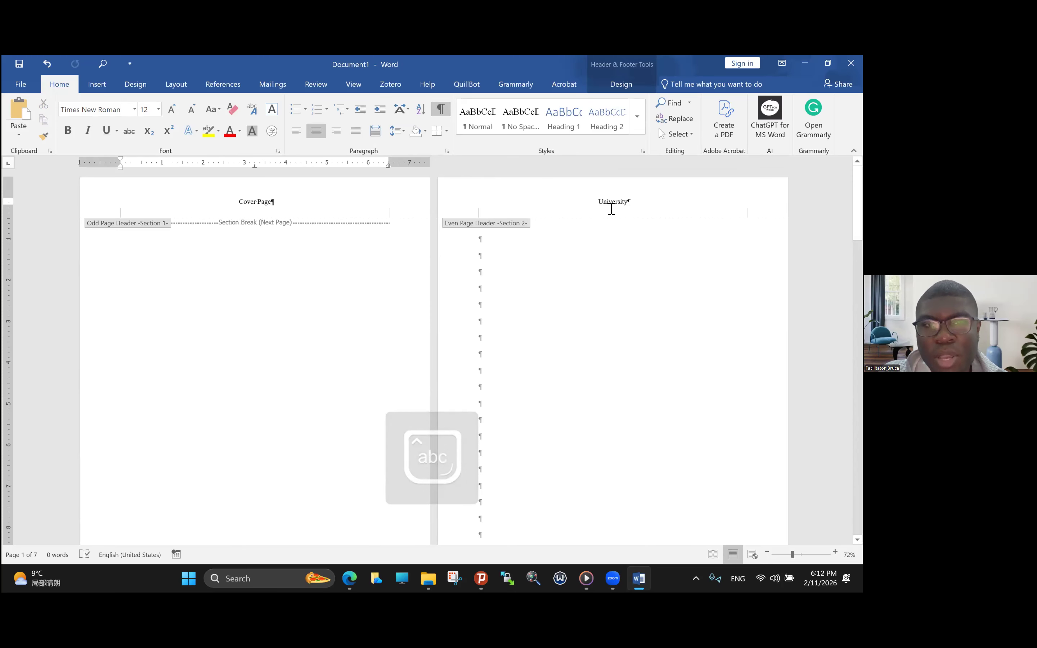
# - Examine the odd and even page headers and the footer page numbers throughout section 2
pyautogui.scroll(-1, 613, 212)
pyautogui.scroll(-10, 612, 213)
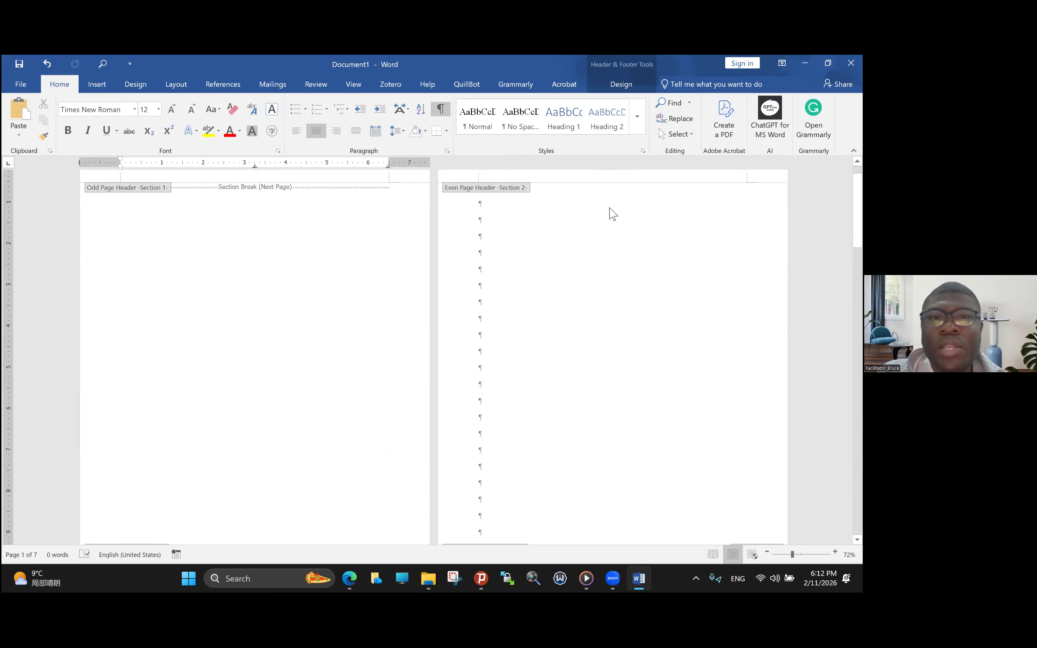
pyautogui.scroll(-8, 613, 213)
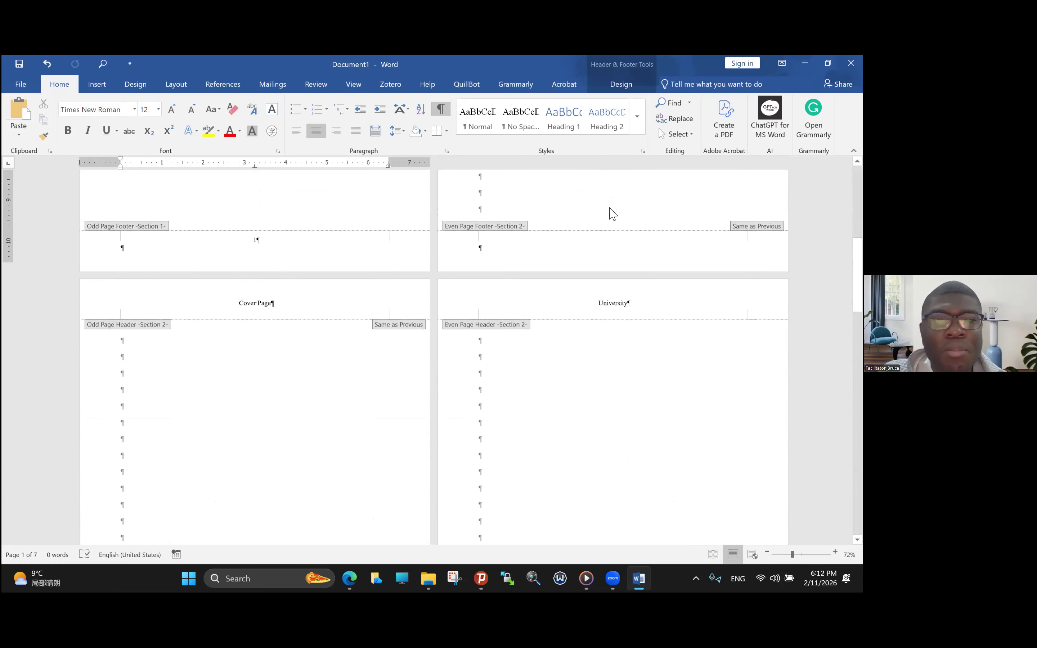
pyautogui.scroll(-4, 613, 213)
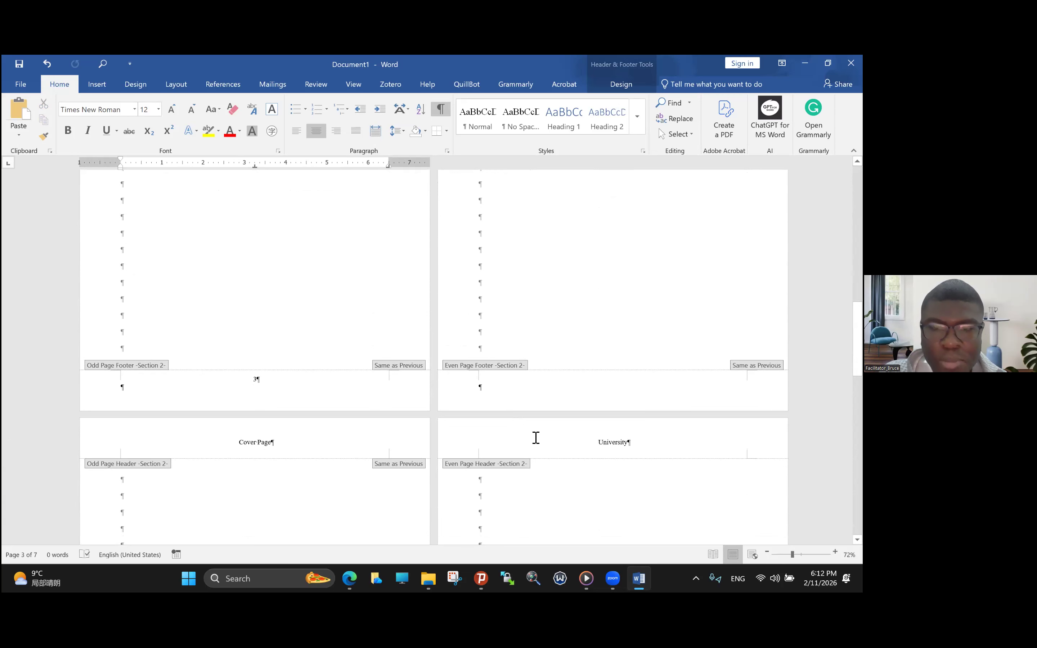
pyautogui.scroll(-10, 537, 441)
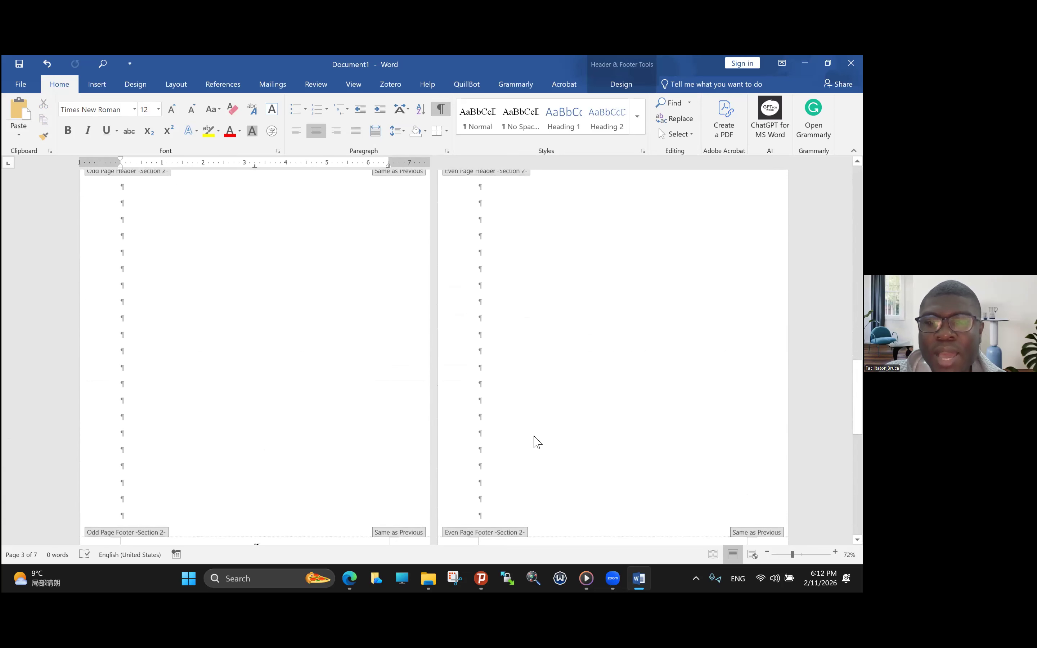
pyautogui.scroll(-1, 537, 441)
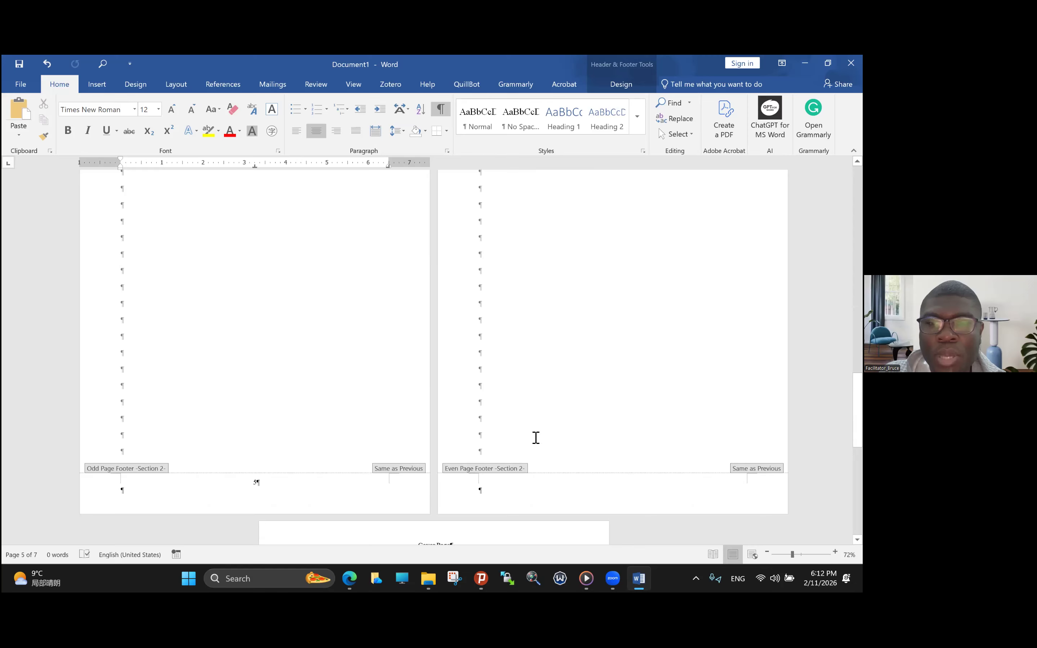
pyautogui.scroll(-5, 536, 437)
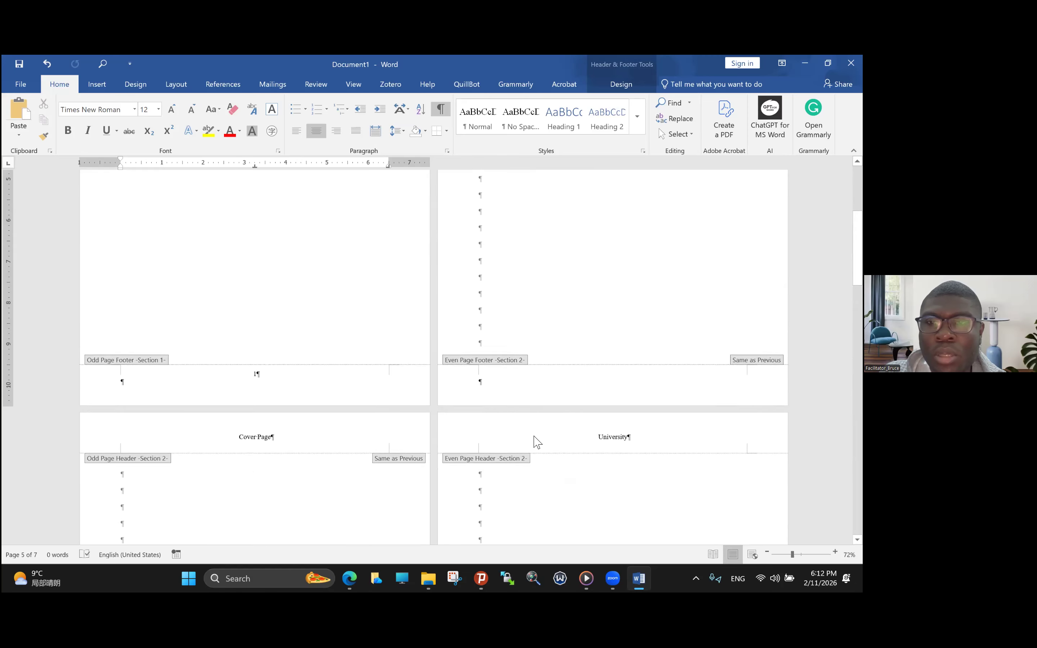
pyautogui.scroll(5, 534, 442)
pyautogui.scroll(-5, 535, 439)
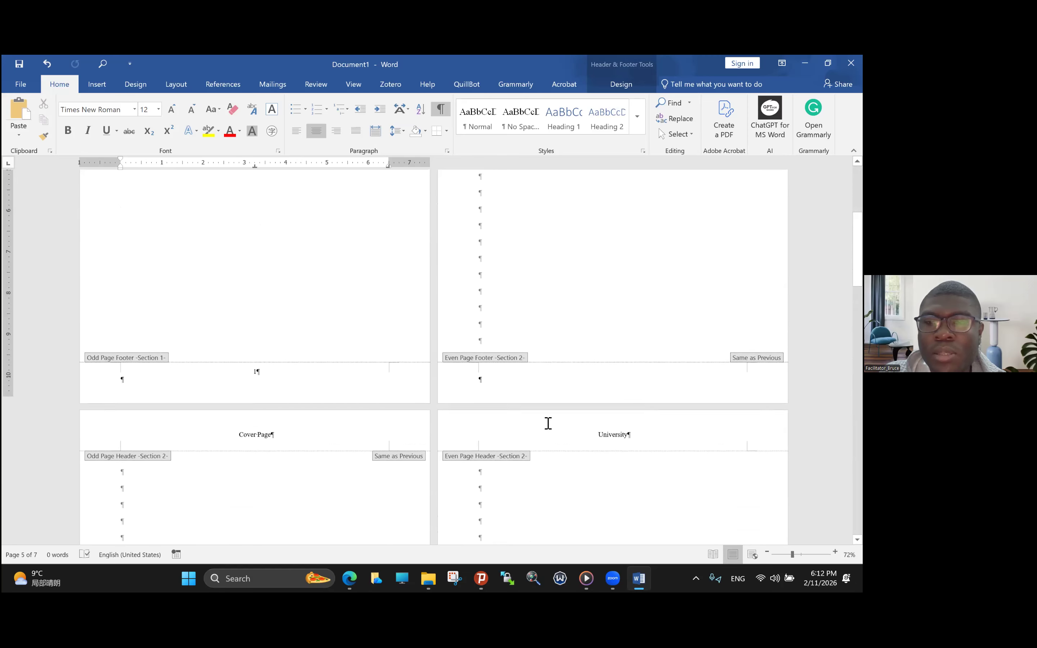
pyautogui.scroll(-1, 548, 423)
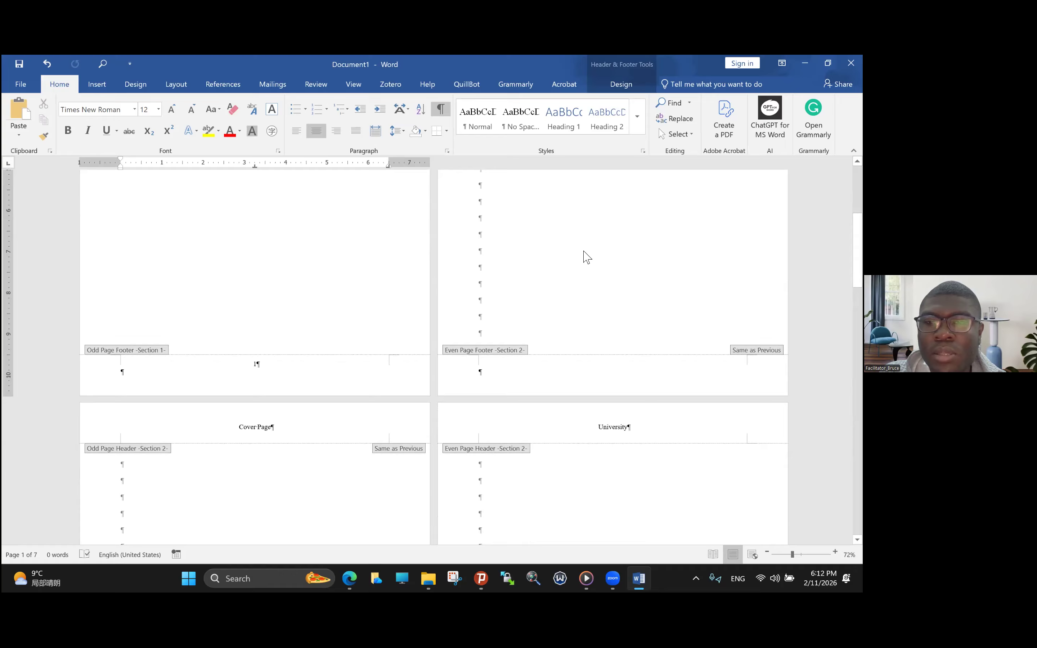
# - Insert a Plain Number 2 page number at the bottom of the page in section 2's even page footer
pyautogui.click(622, 371)
pyautogui.click(104, 85)
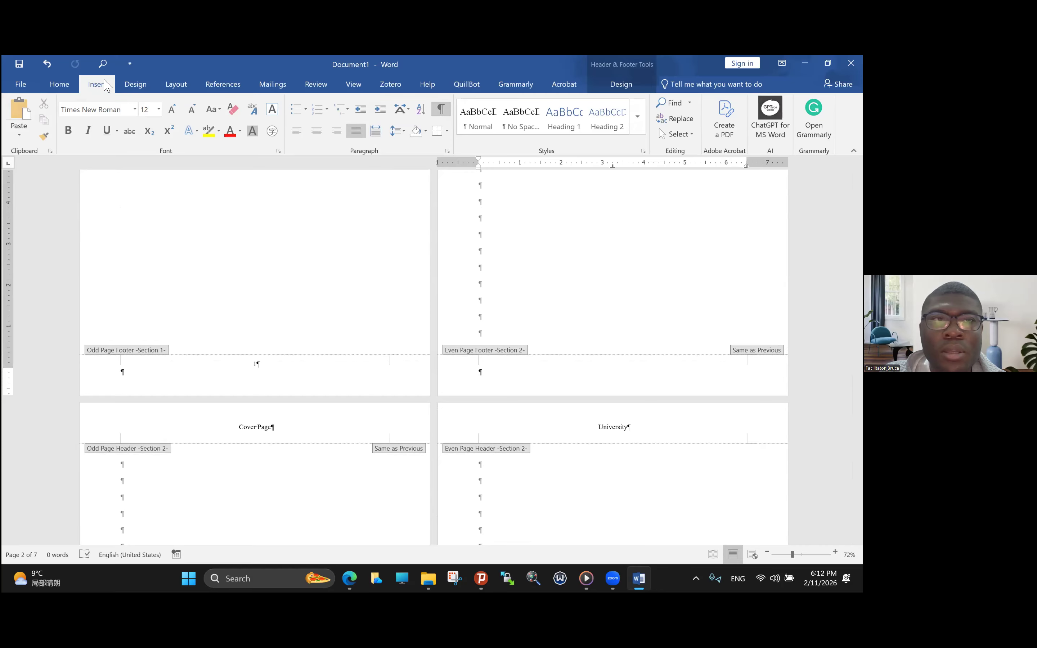
pyautogui.click(591, 137)
pyautogui.moveTo(602, 165)
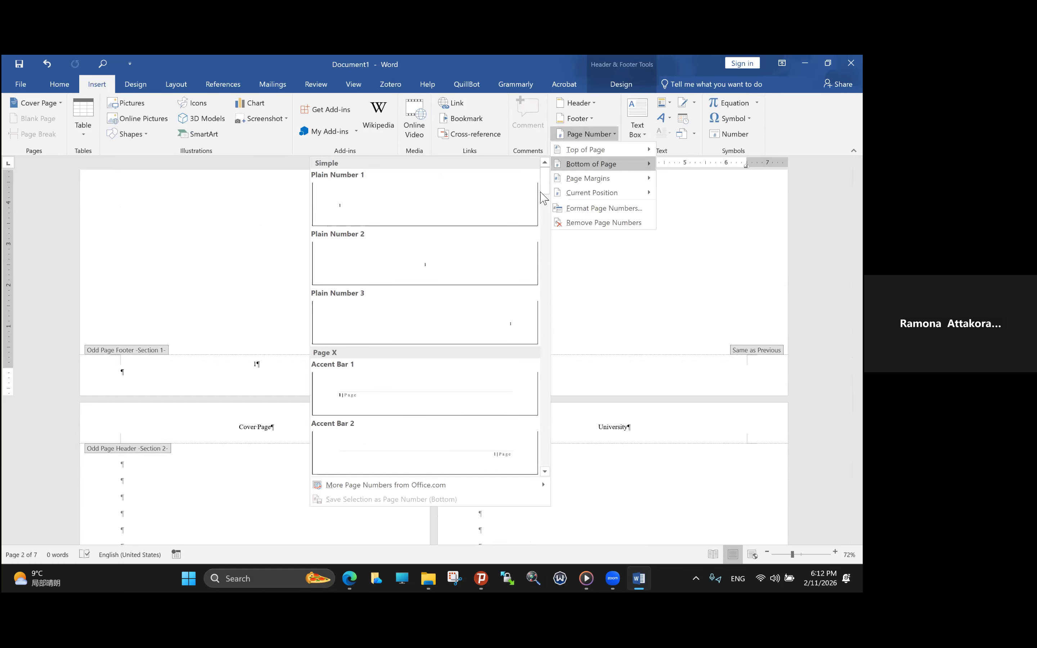
pyautogui.click(442, 268)
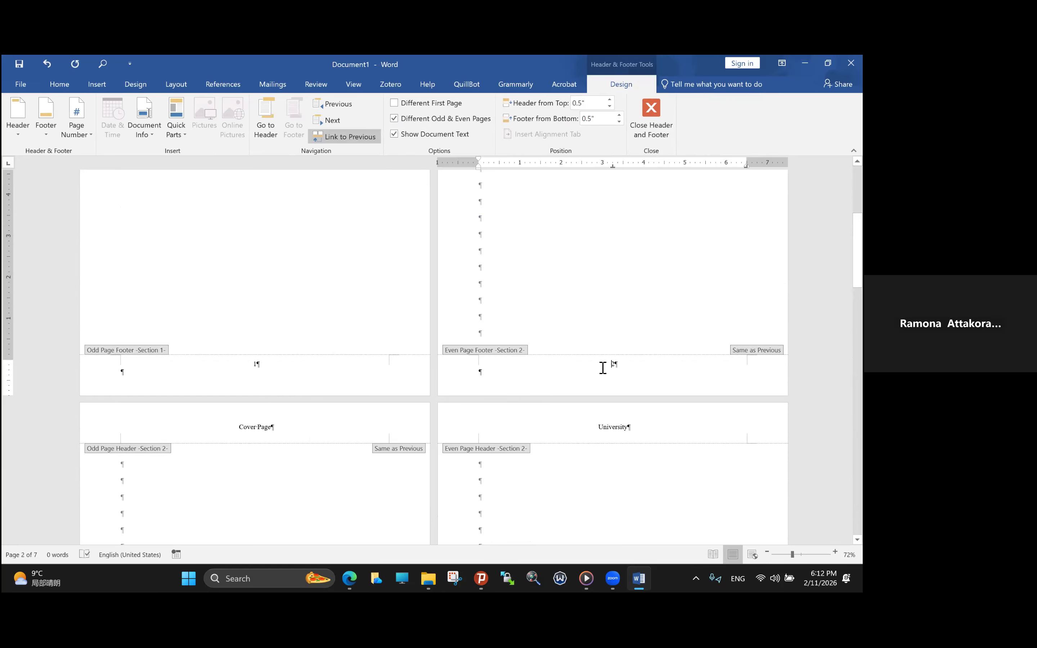
pyautogui.scroll(-20, 602, 394)
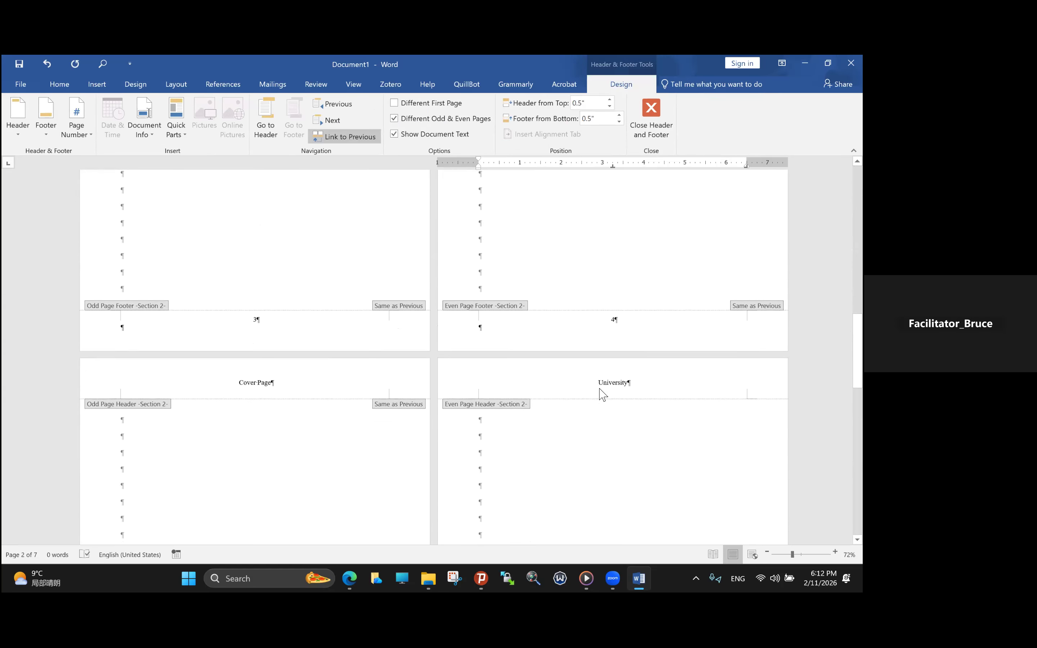
pyautogui.scroll(-6, 603, 394)
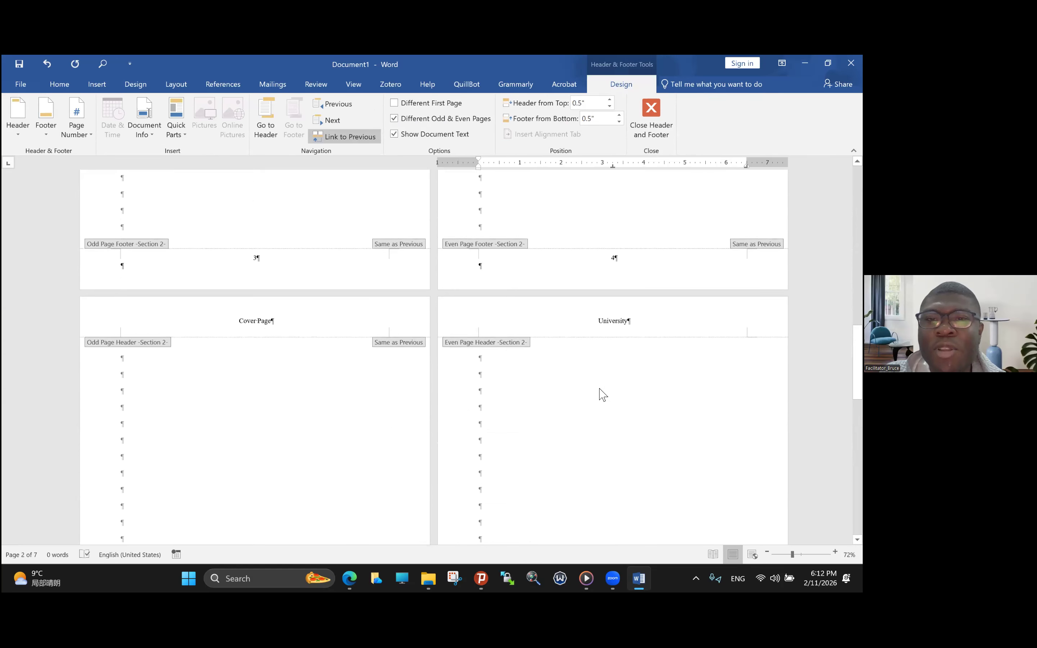
# - Unlink section 2's odd page header on the last page from the previous section
pyautogui.click(600, 325)
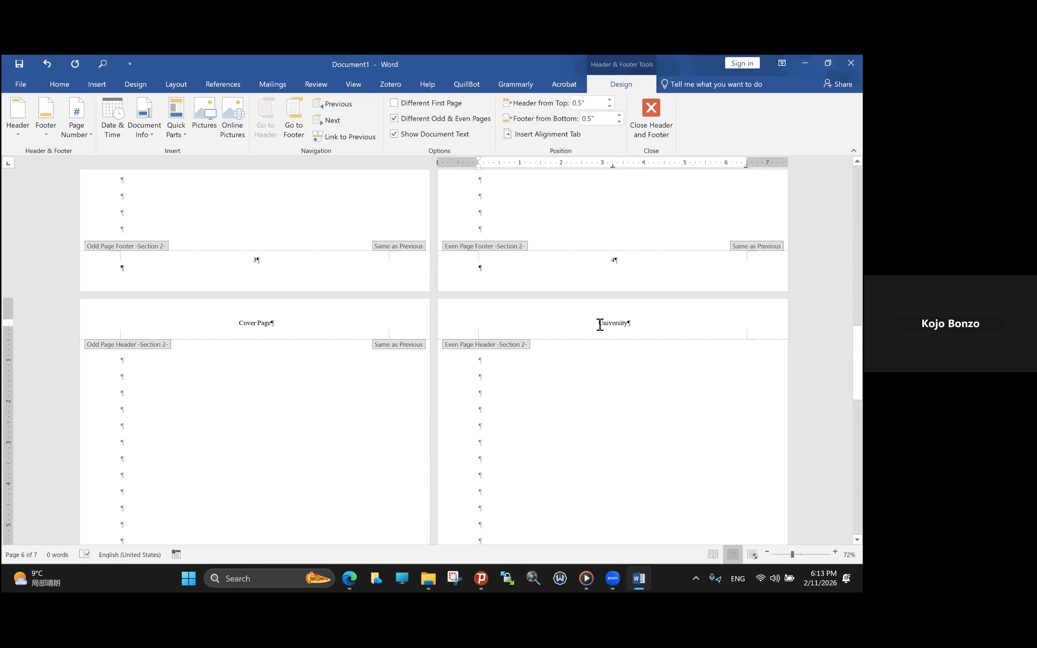
pyautogui.scroll(-10, 600, 331)
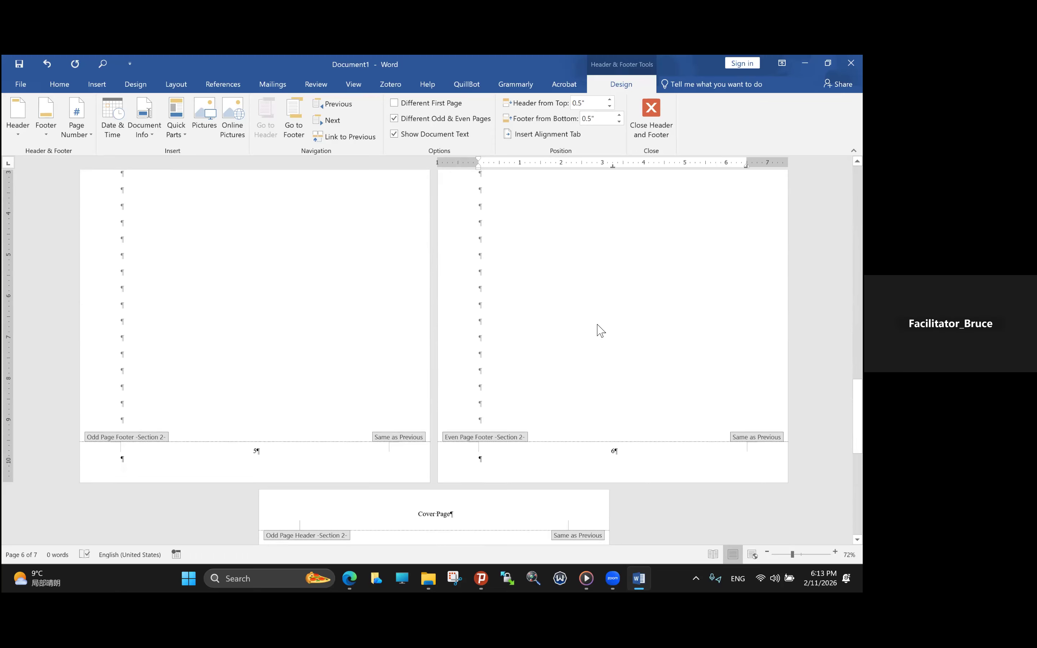
pyautogui.scroll(-3, 600, 330)
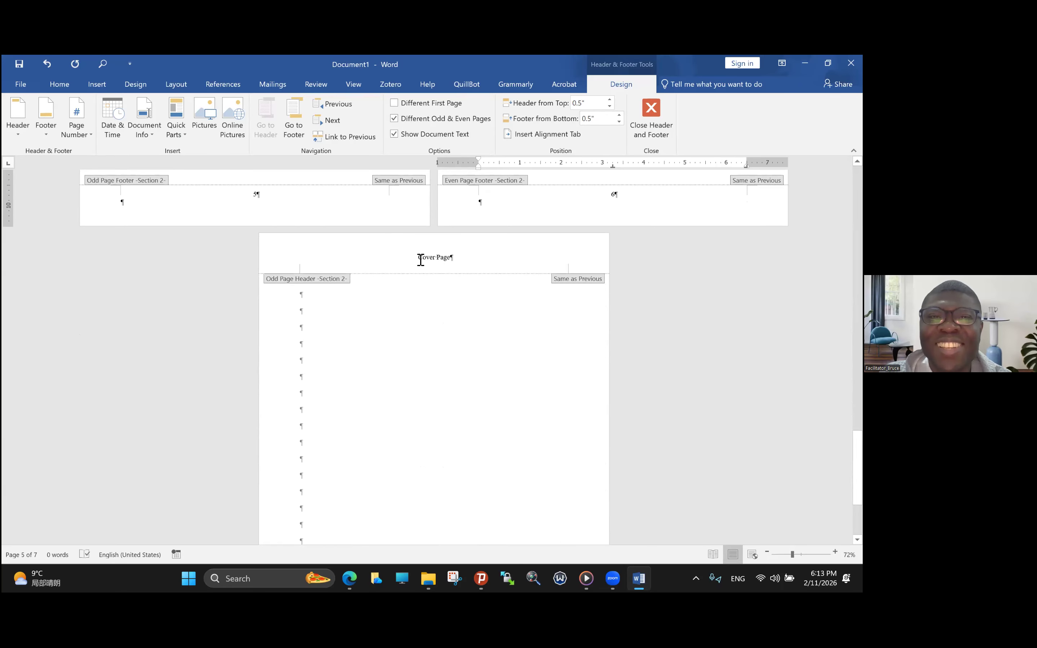
pyautogui.doubleClick(435, 258)
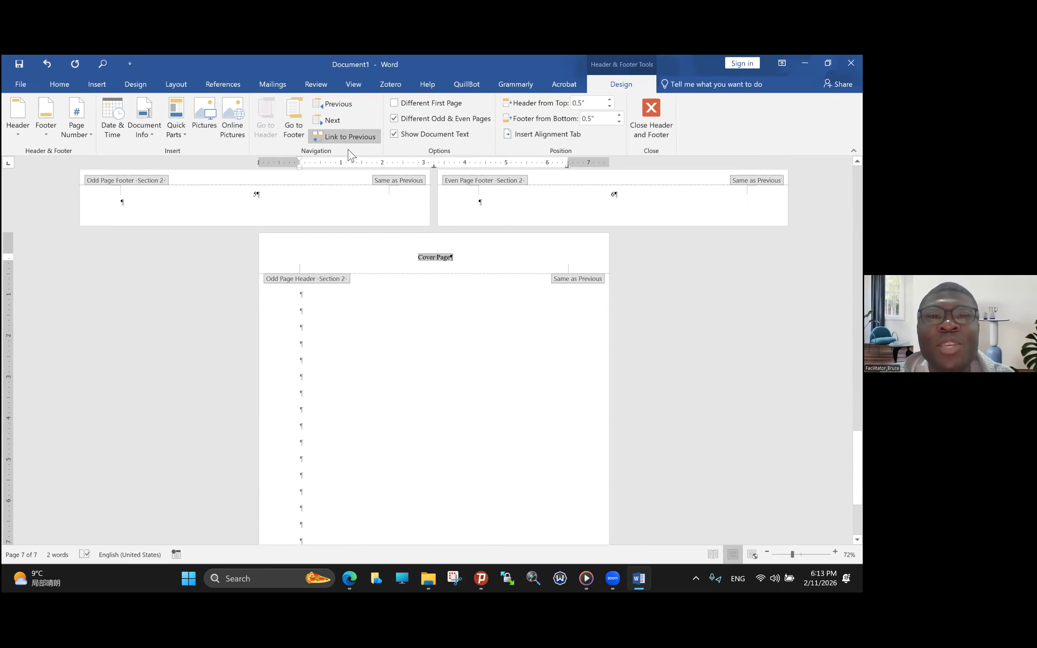
pyautogui.click(340, 142)
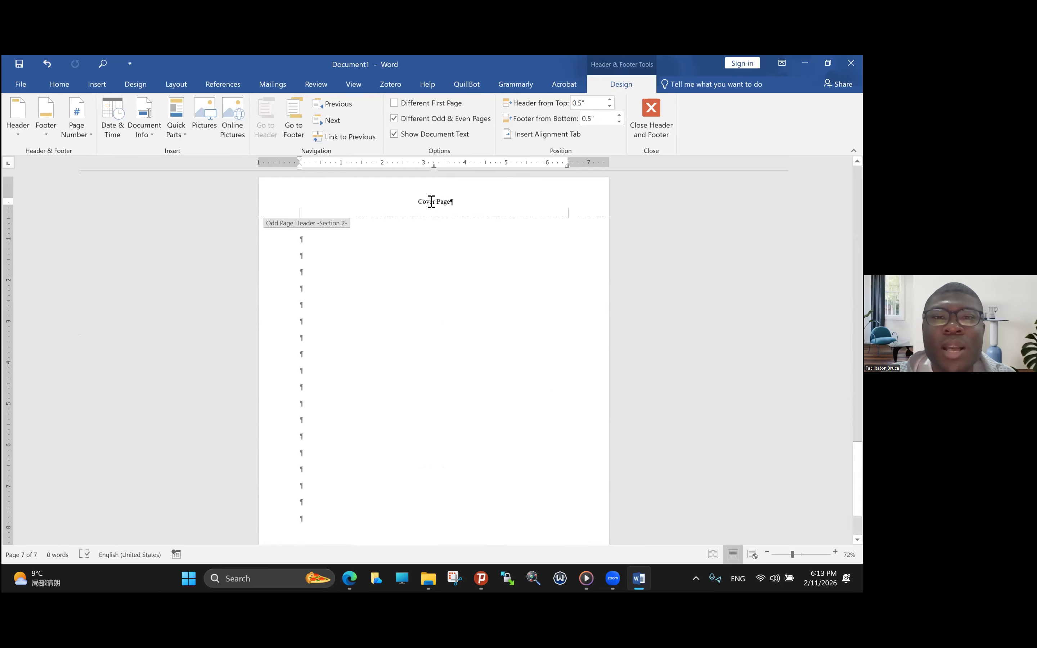
# - Replace the text of section 2's odd page header with "Chinese Abstract"
pyautogui.keyDown('shift'); pyautogui.click(454, 203); pyautogui.keyUp('shift')
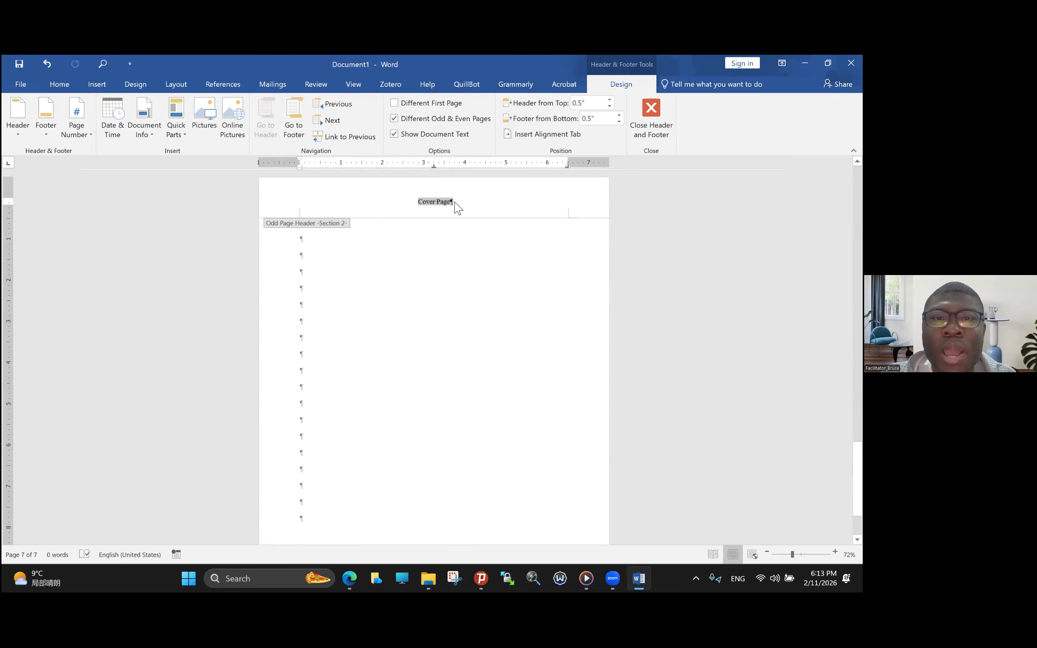
pyautogui.press('capslock')
pyautogui.write('A')
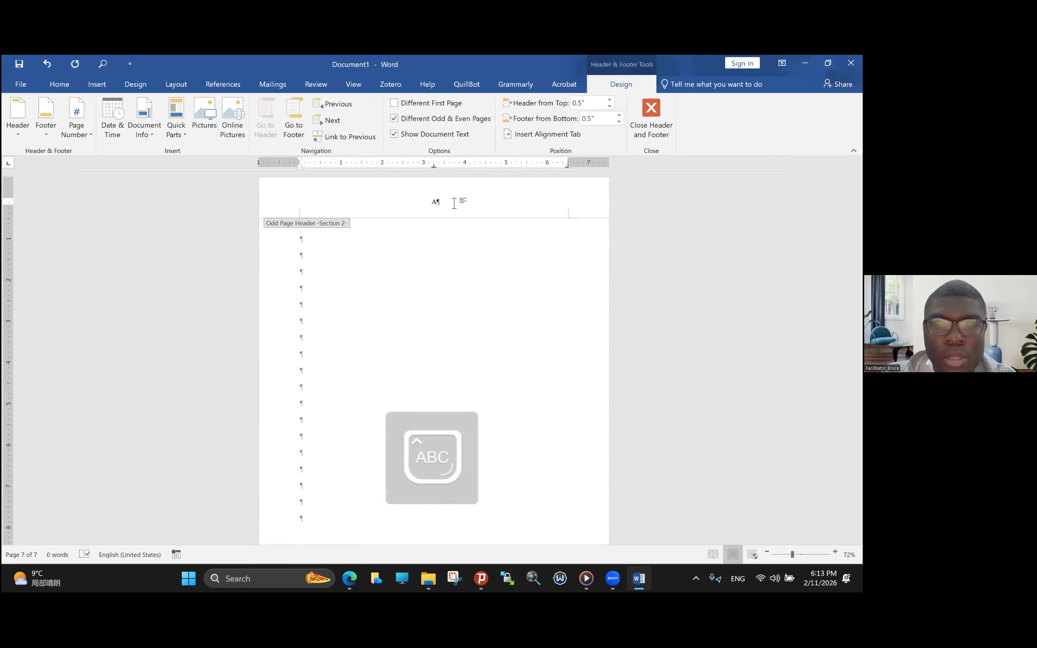
pyautogui.press('capslock')
pyautogui.write('hinese')
pyautogui.press('capslock')
pyautogui.write('A')
pyautogui.press('capslock')
pyautogui.write('bstract')
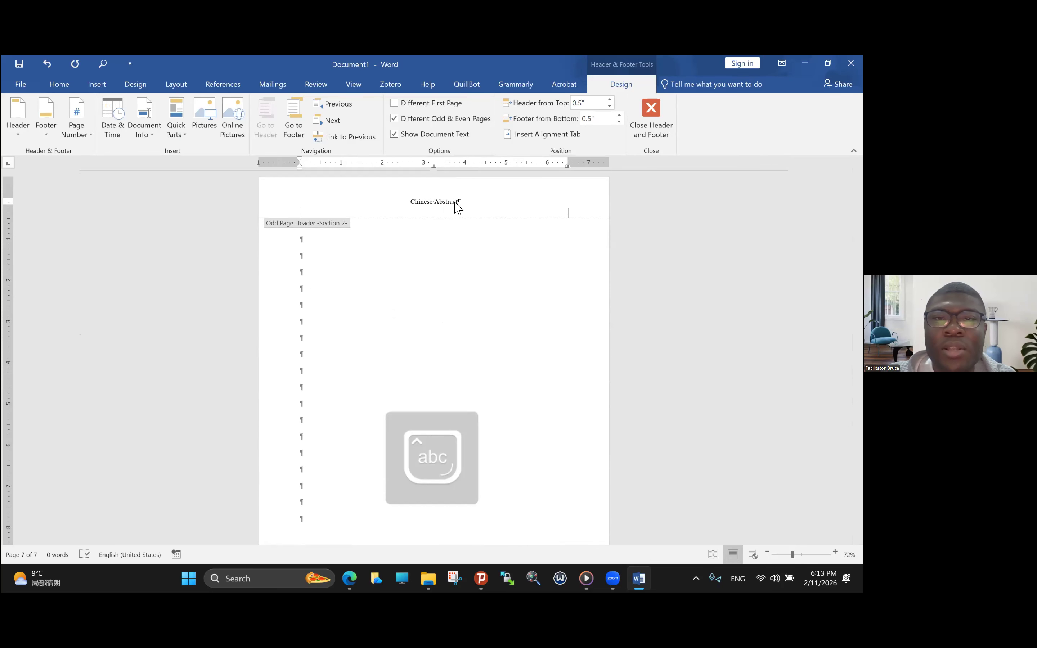
# - Compare section 1's odd page header with the odd and even page headers throughout section 2
pyautogui.scroll(10, 458, 208)
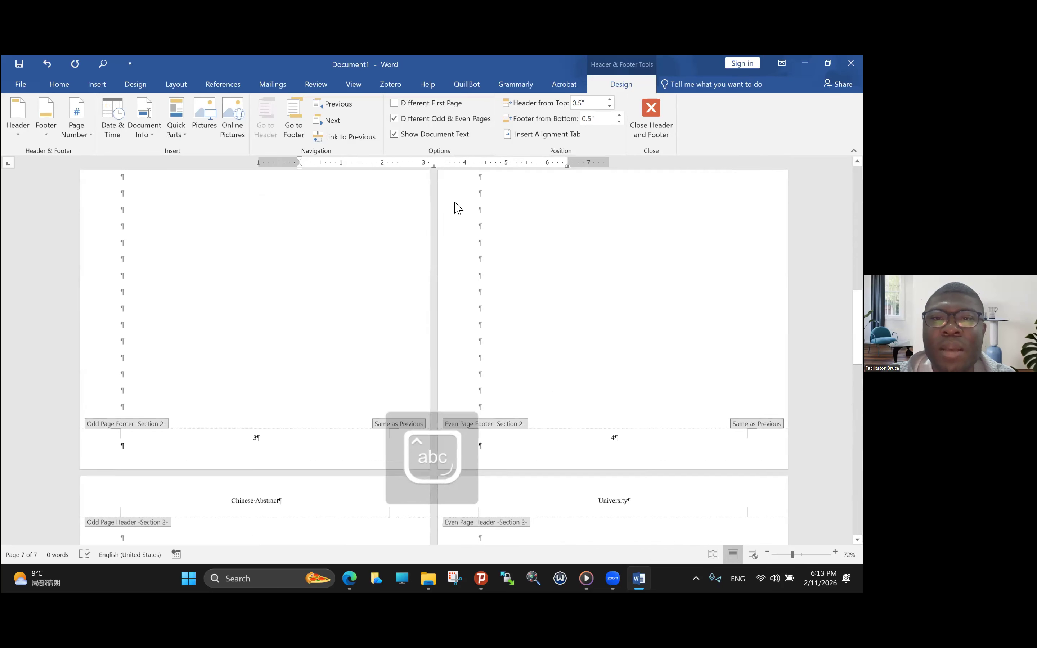
pyautogui.scroll(5, 458, 207)
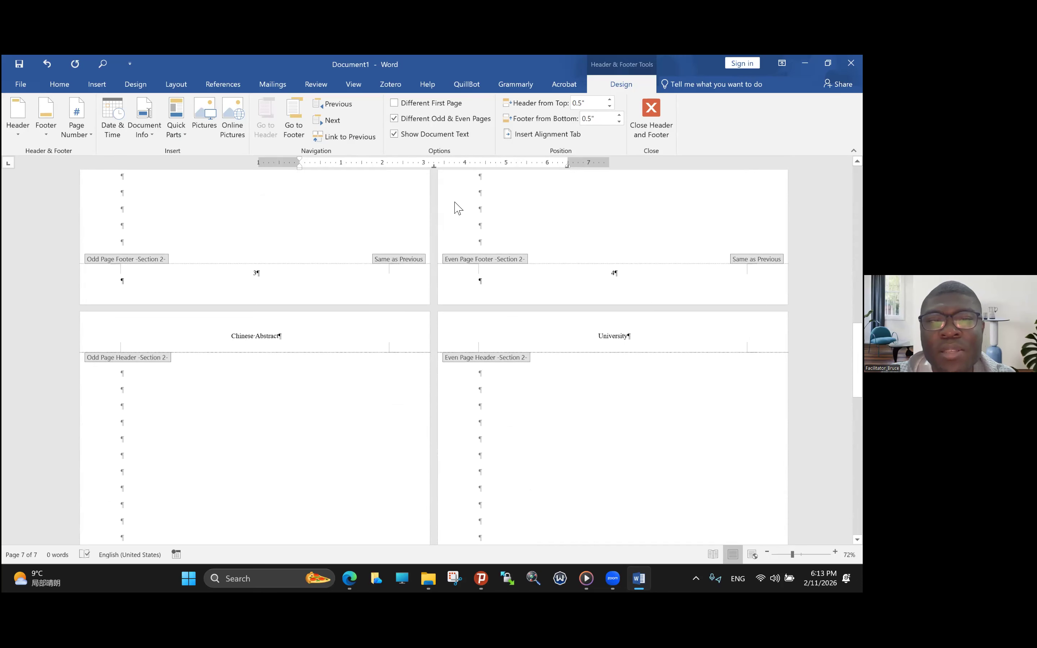
pyautogui.scroll(7, 458, 208)
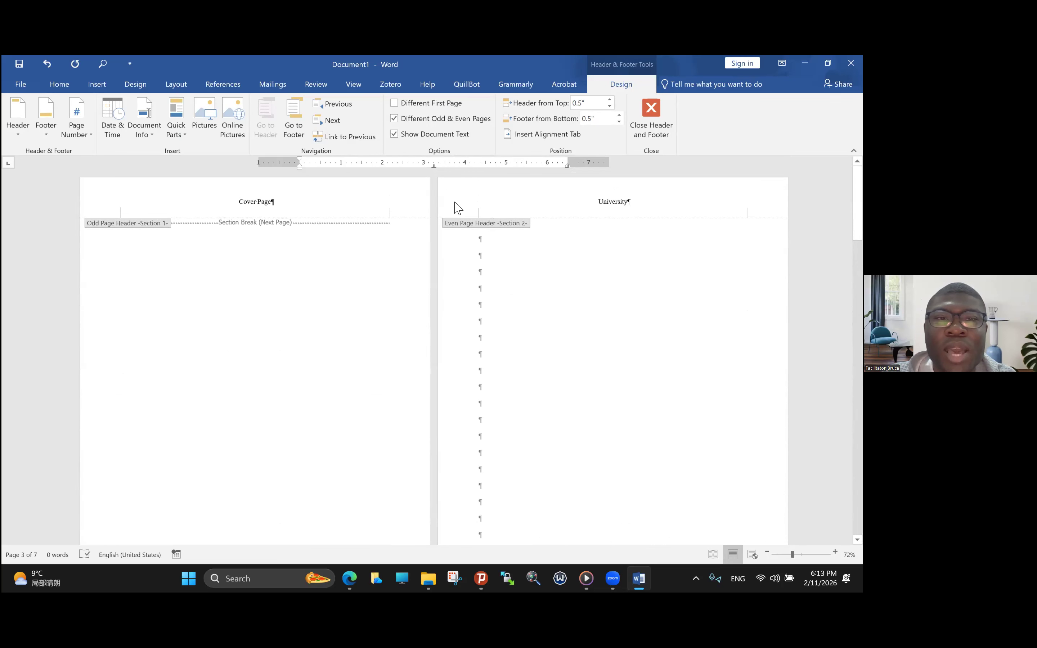
pyautogui.scroll(-7, 458, 208)
pyautogui.scroll(7, 458, 208)
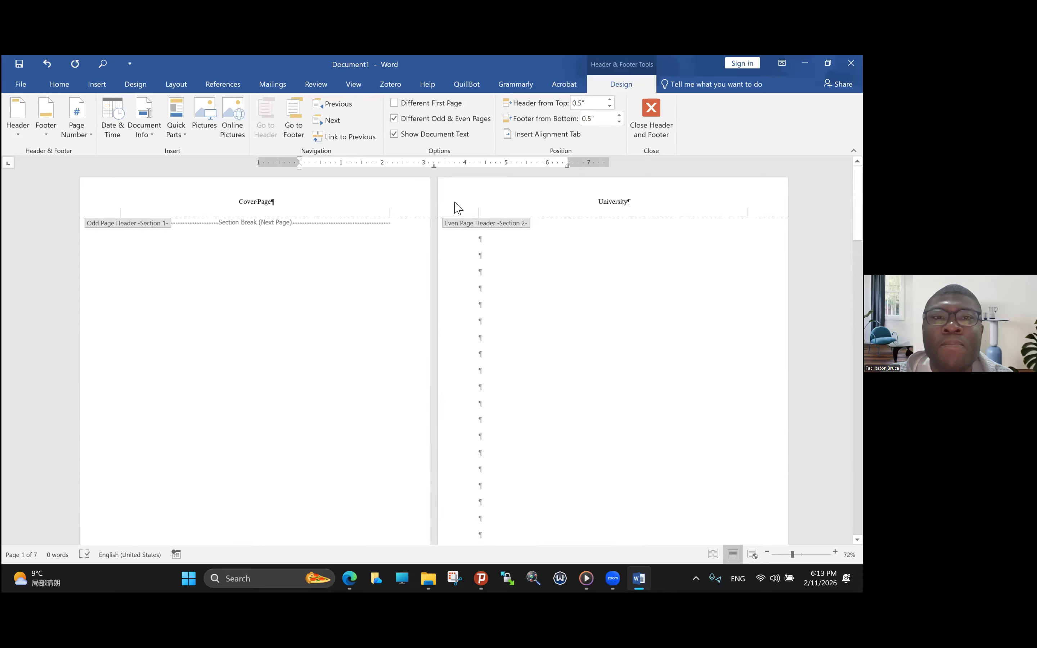
pyautogui.scroll(-7, 459, 208)
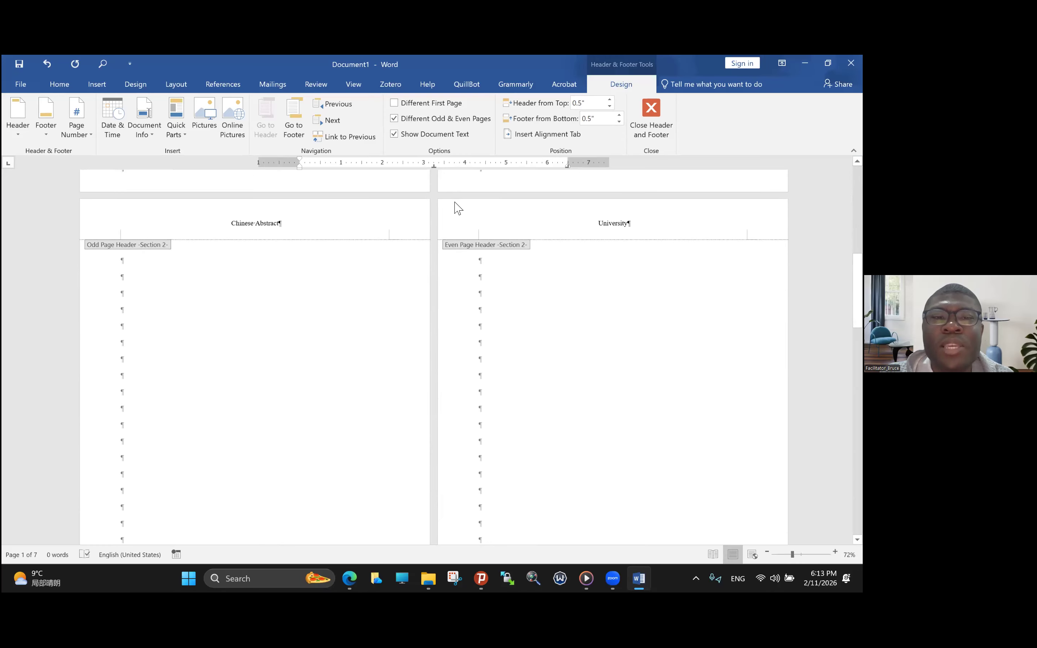
pyautogui.scroll(5, 459, 208)
pyautogui.scroll(-10, 458, 208)
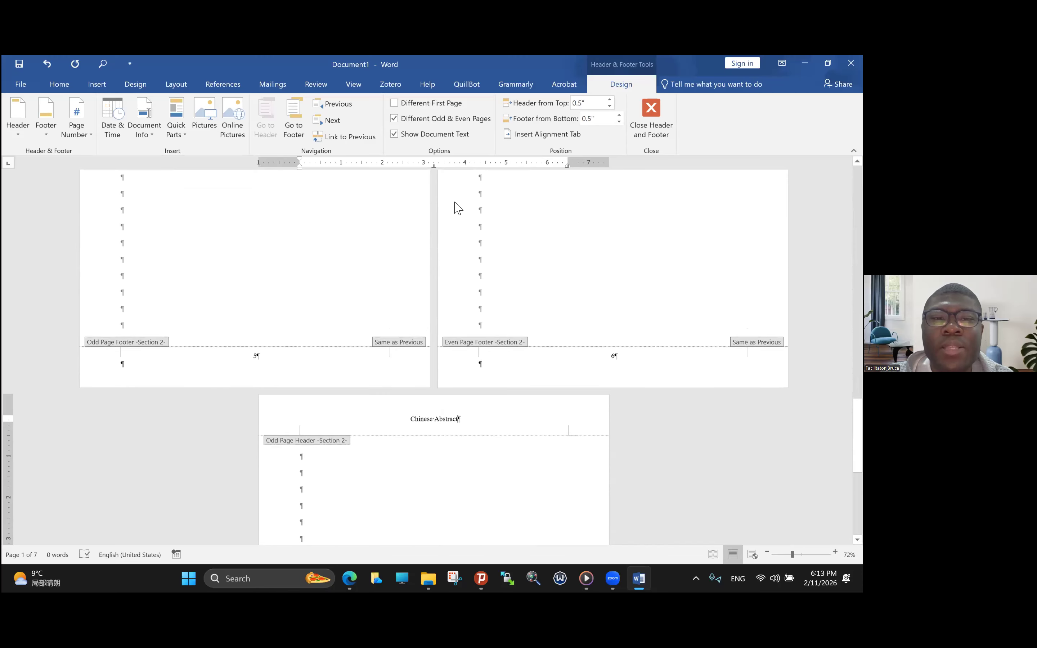
pyautogui.scroll(-1, 458, 208)
# - Undo the text replacement in section 2's odd page header and check the headers on the surrounding pages
pyautogui.hotkey('ctrl', 'z')
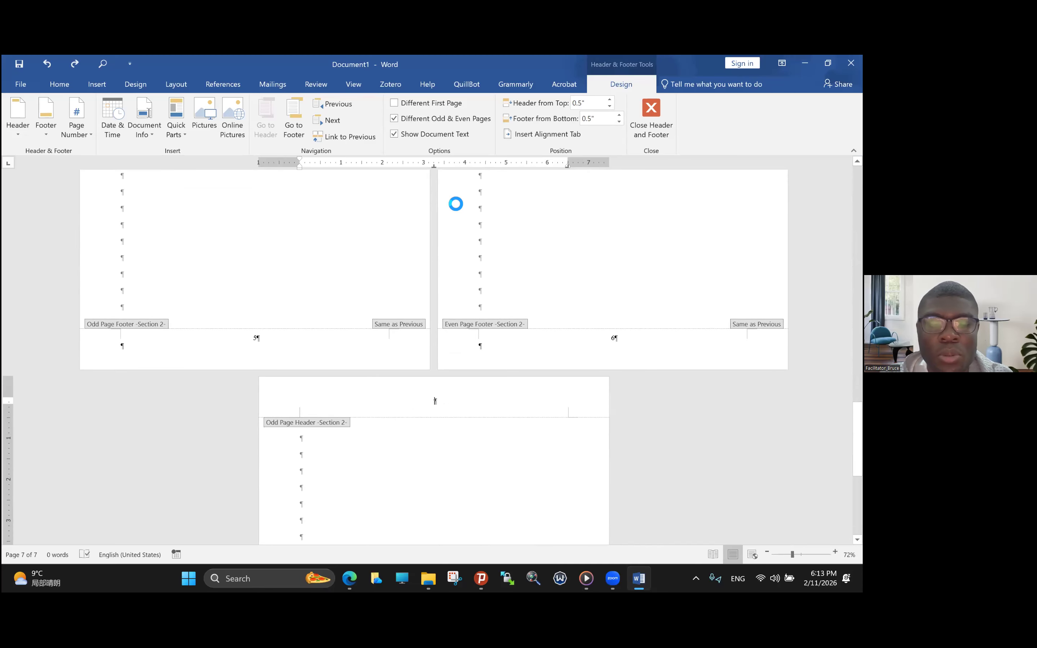
pyautogui.hotkey('ctrl', 'z')
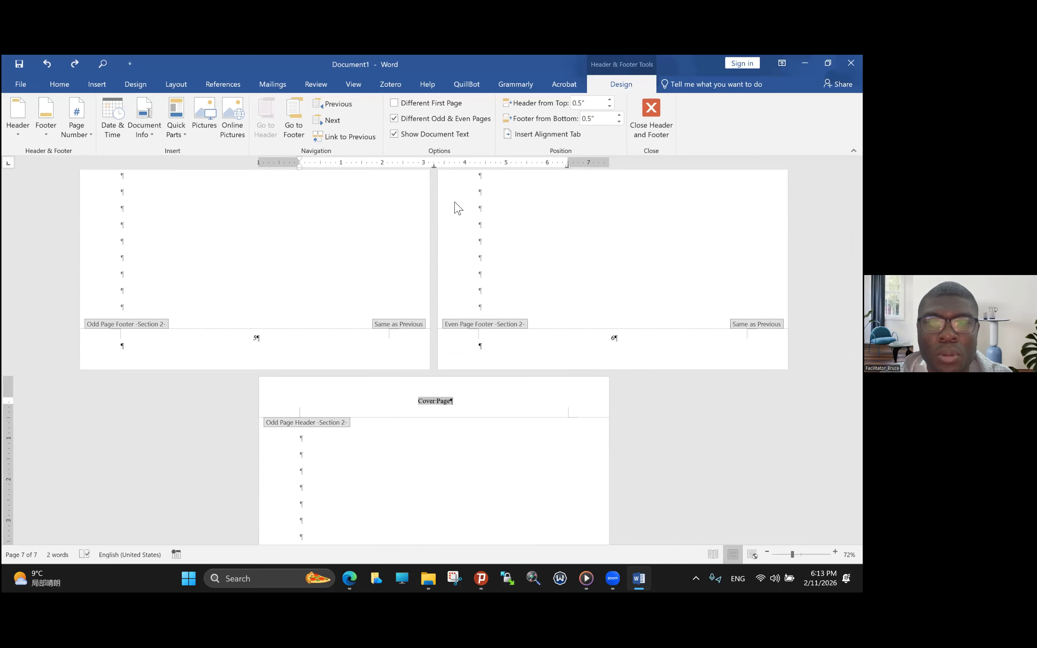
pyautogui.scroll(5, 458, 208)
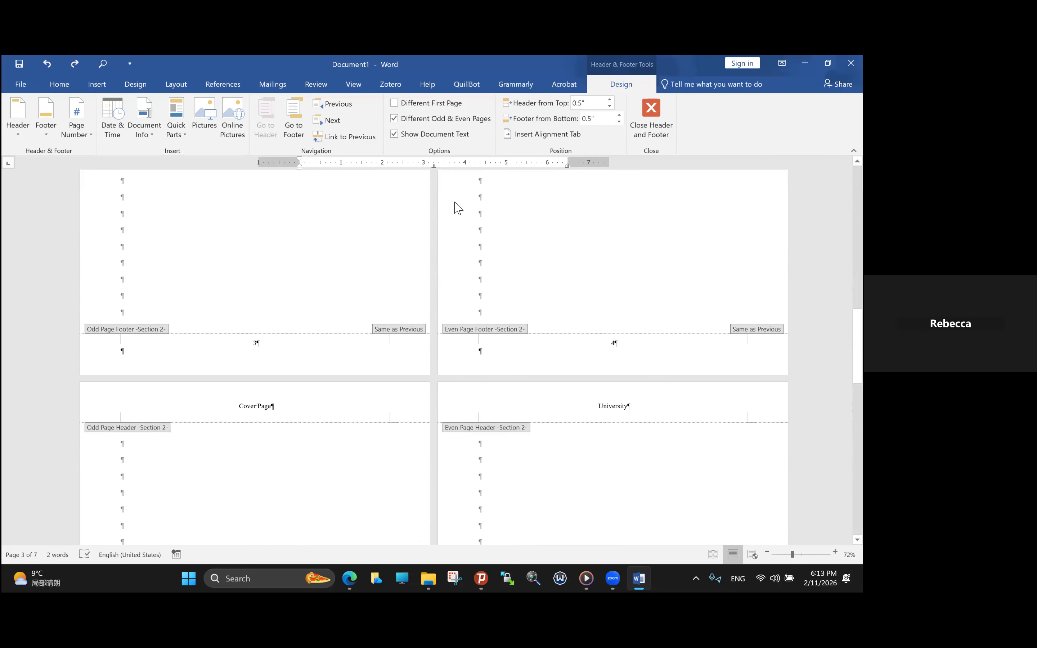
pyautogui.scroll(-5, 457, 208)
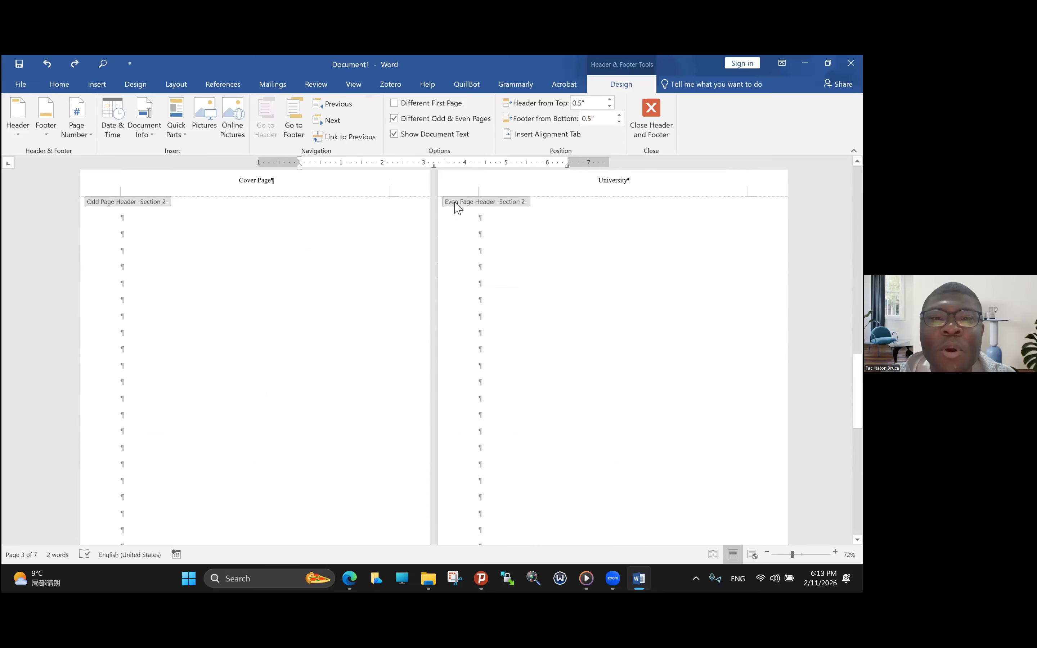
pyautogui.scroll(-3, 454, 208)
pyautogui.scroll(-3, 454, 209)
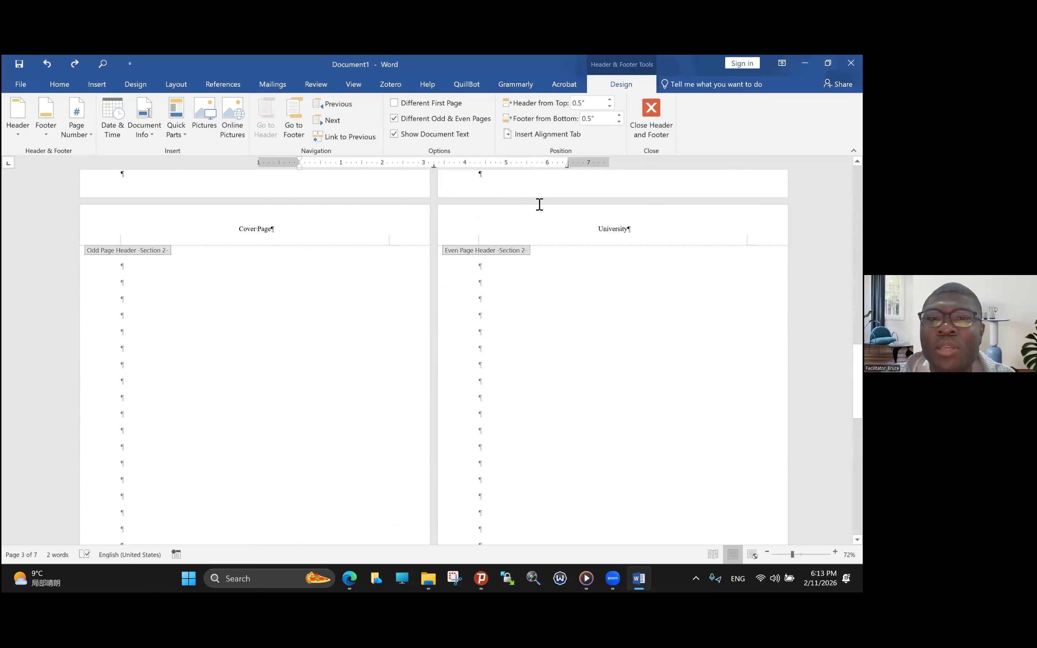
# - Leave header editing and insert a Next Page section break partway down the body of page 6
pyautogui.scroll(4, 484, 270)
pyautogui.doubleClick(484, 266)
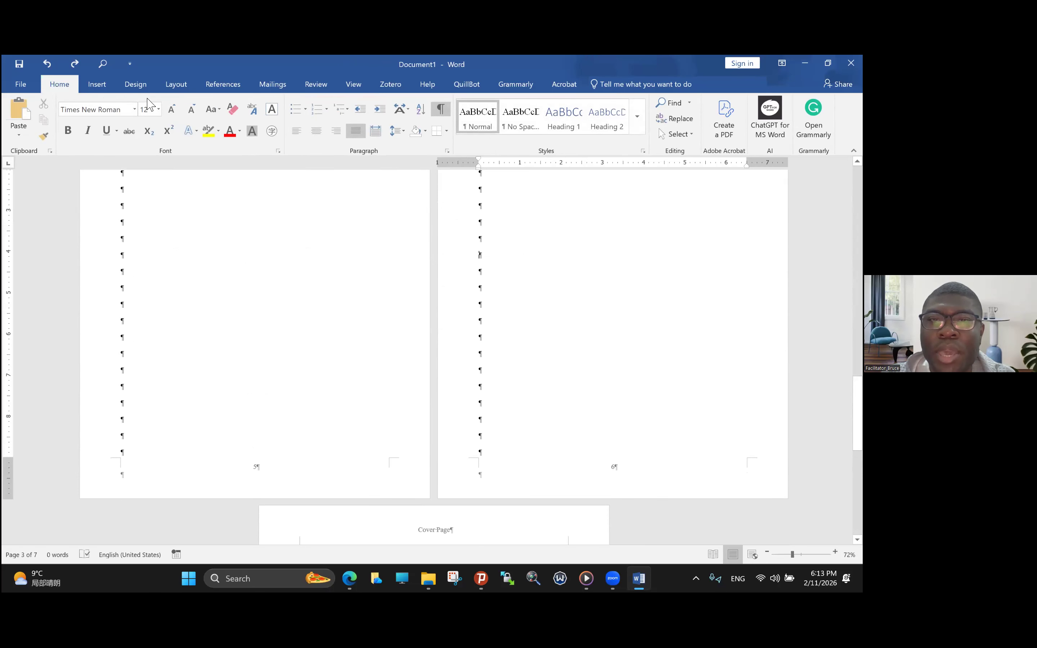
pyautogui.click(174, 85)
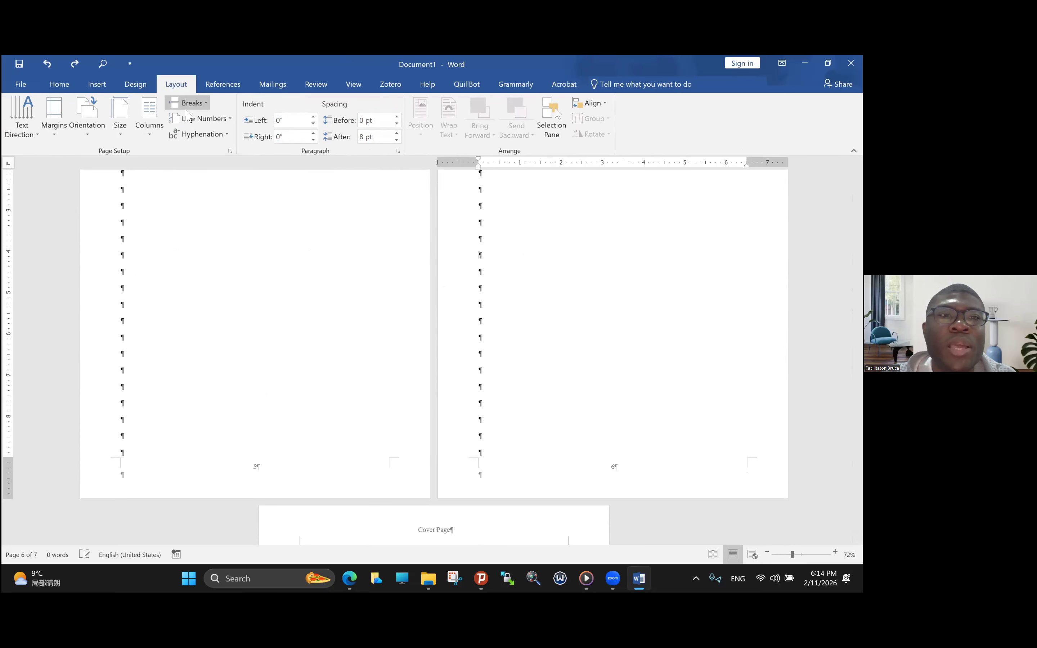
pyautogui.click(187, 103)
pyautogui.click(232, 240)
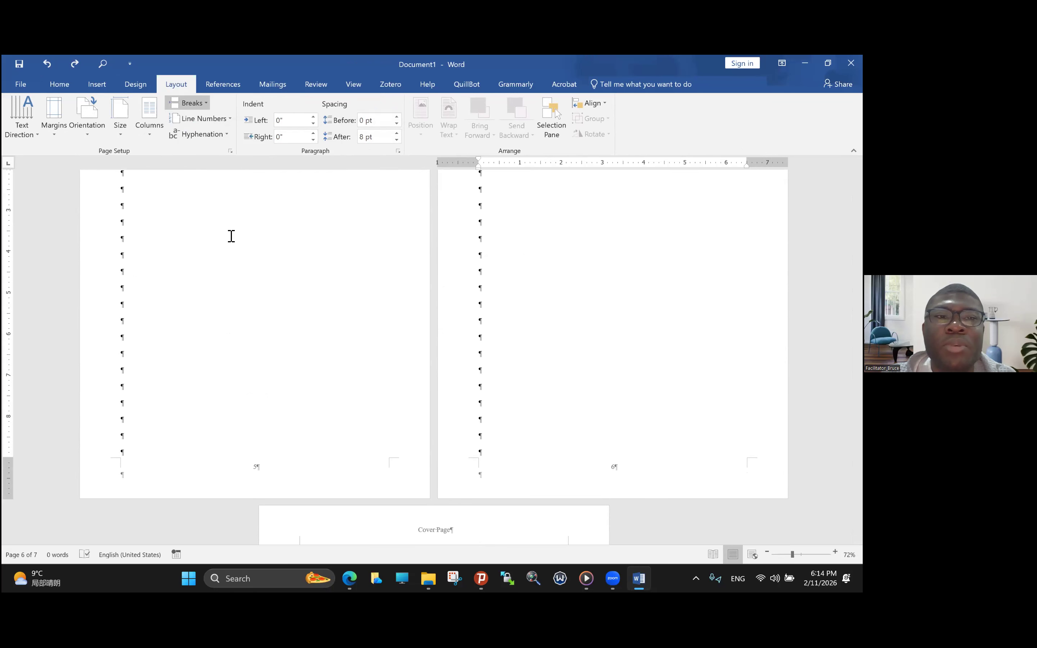
# - Replace section 3's odd page header text with "Chinese Abstract" and unlink that header from the previous section
pyautogui.scroll(-5, 361, 519)
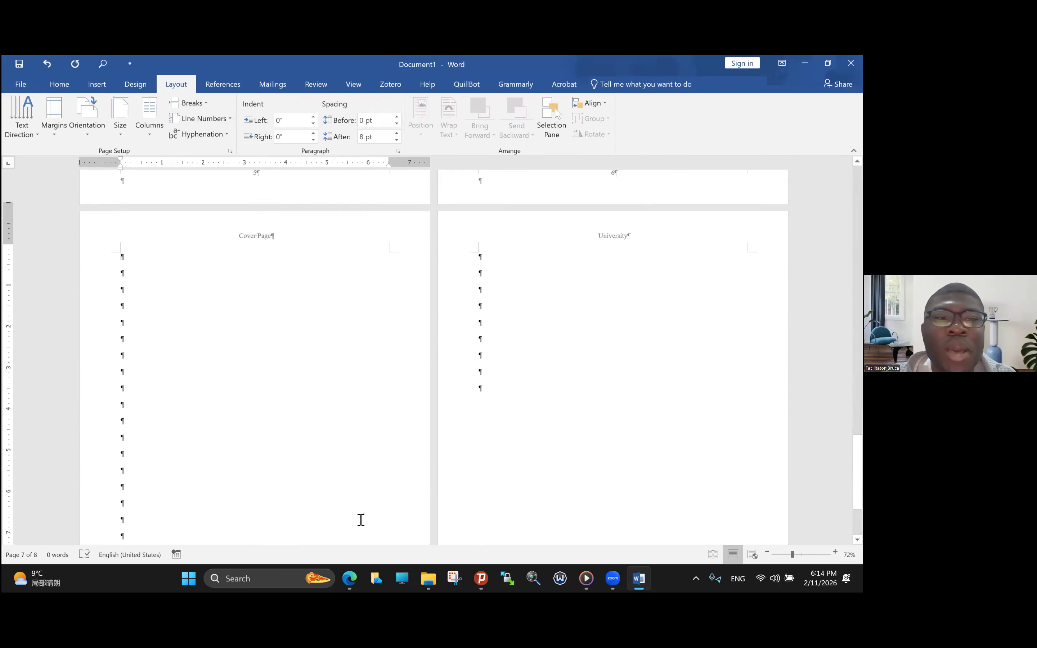
pyautogui.scroll(3, 361, 519)
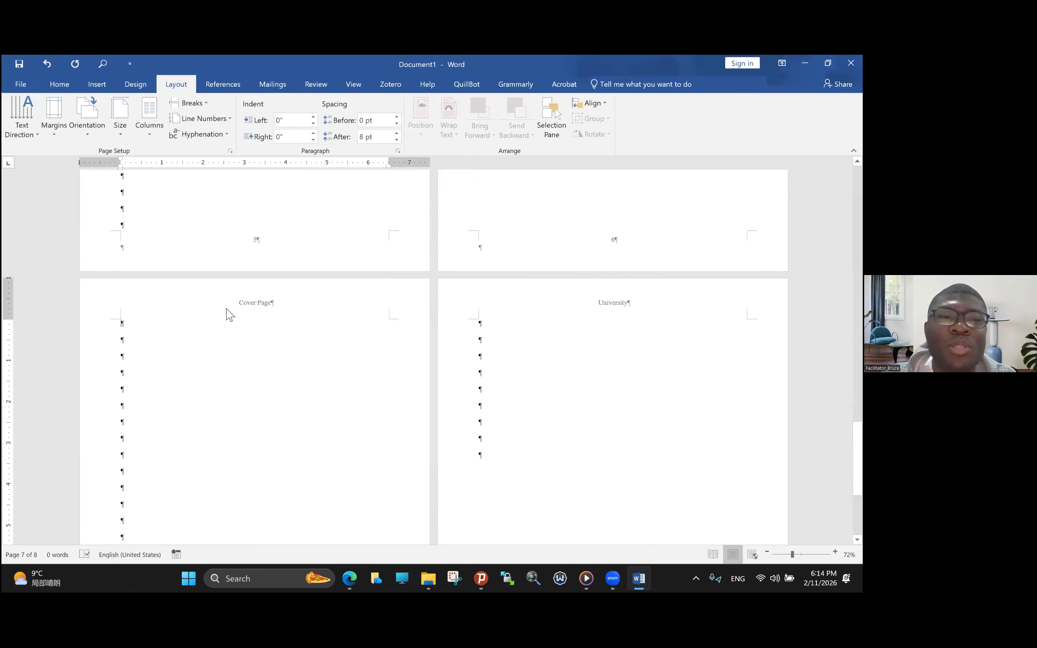
pyautogui.doubleClick(227, 311)
pyautogui.moveTo(239, 304); pyautogui.dragTo(273, 305)
pyautogui.write('Chines')
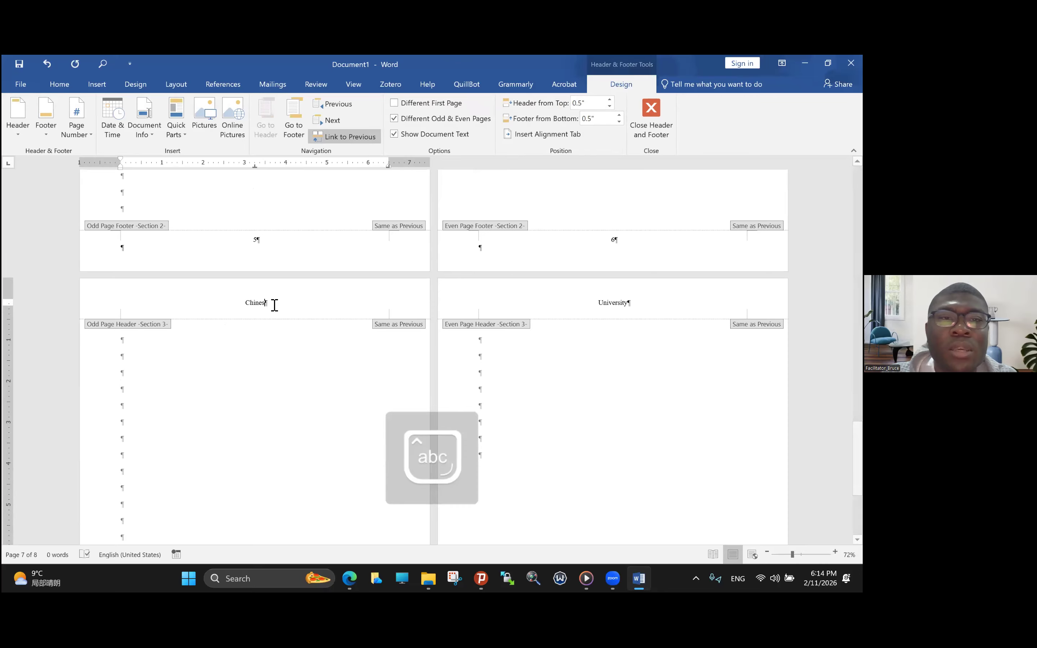
pyautogui.click(345, 137)
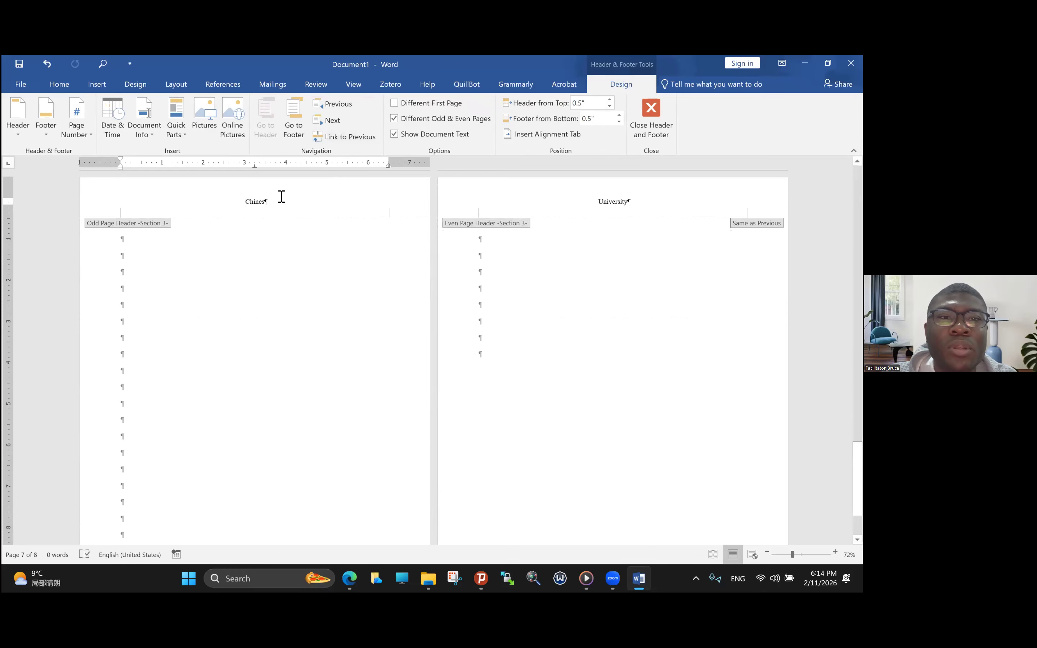
pyautogui.write('e A')
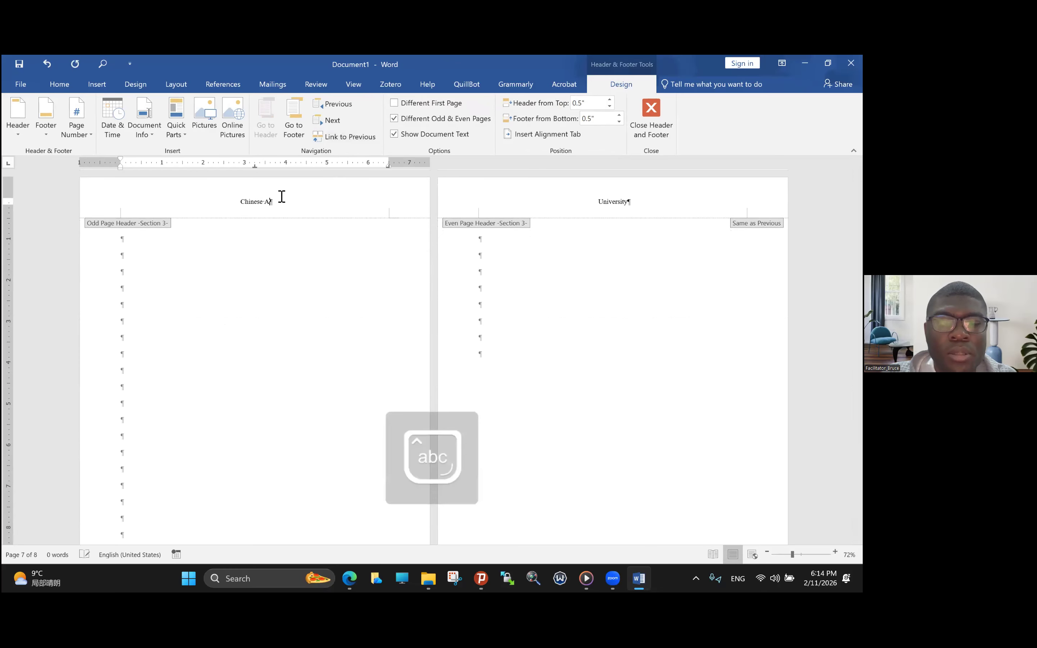
pyautogui.write('bstract')
# - Undo the changes to section 3's odd page header and return to the document body
pyautogui.scroll(10, 472, 360)
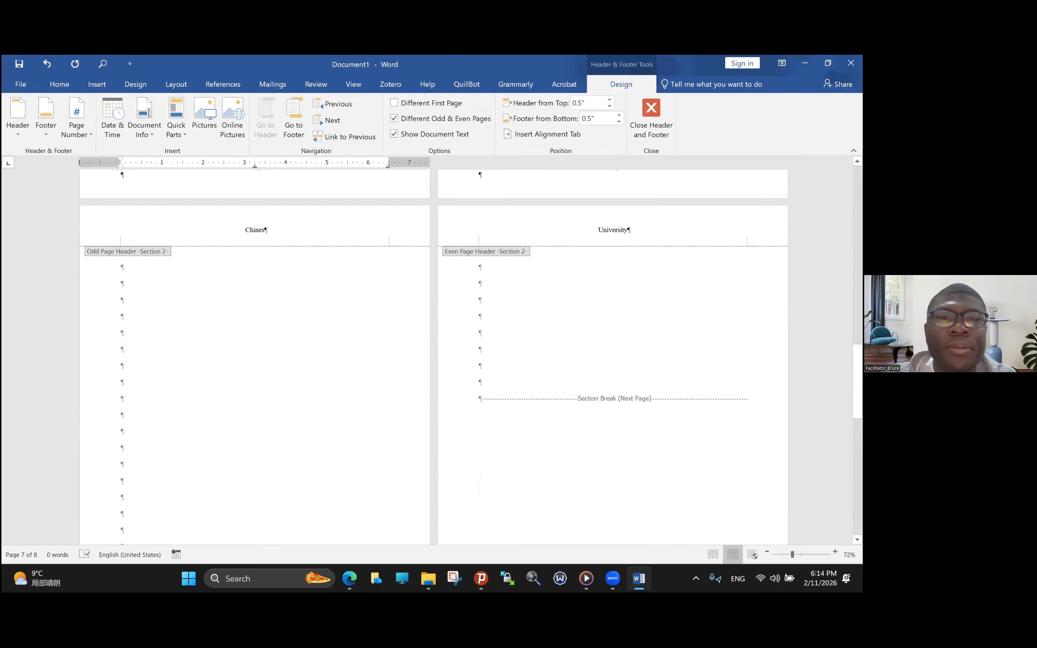
pyautogui.scroll(5, 281, 199)
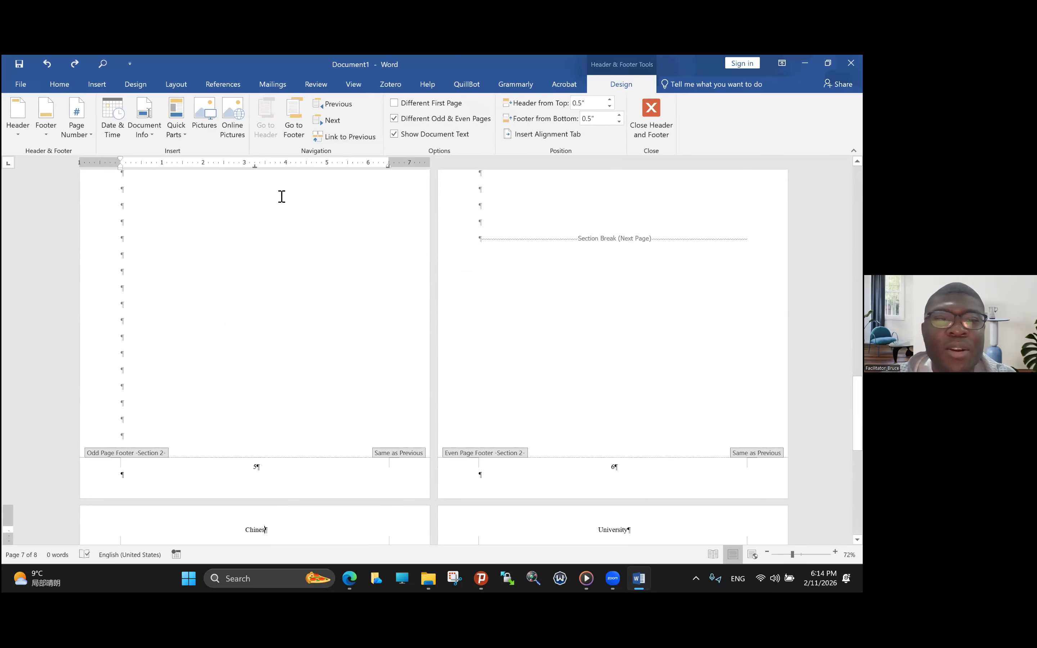
pyautogui.press('Escape')
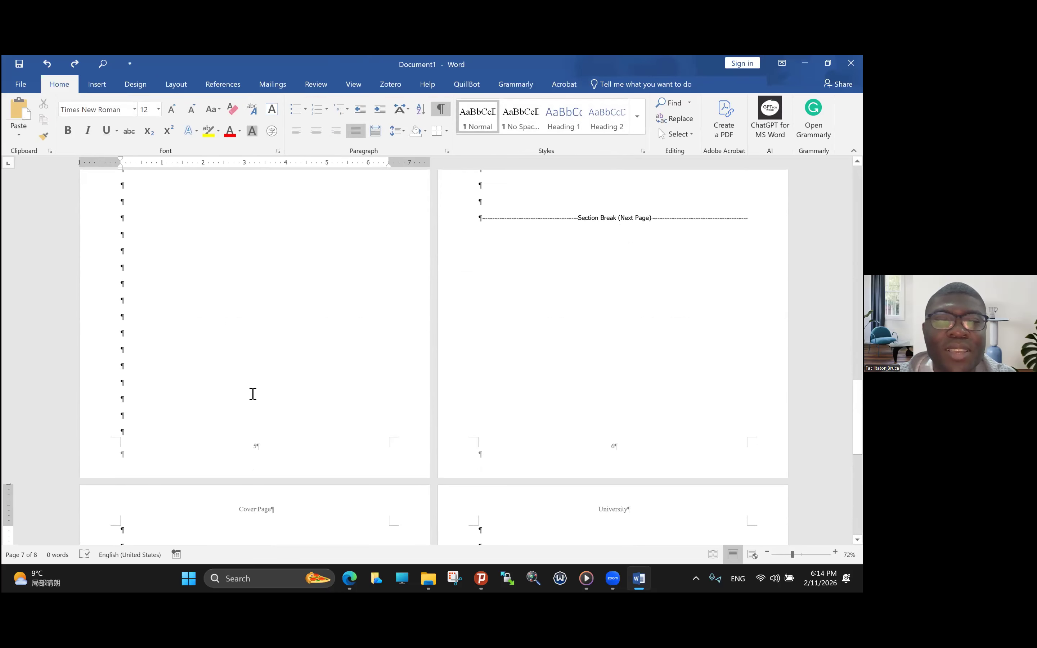
# - Open section 3's odd page header on page 7 and unlink it from the previous section
pyautogui.doubleClick(236, 508)
pyautogui.moveTo(236, 508); pyautogui.dragTo(275, 510)
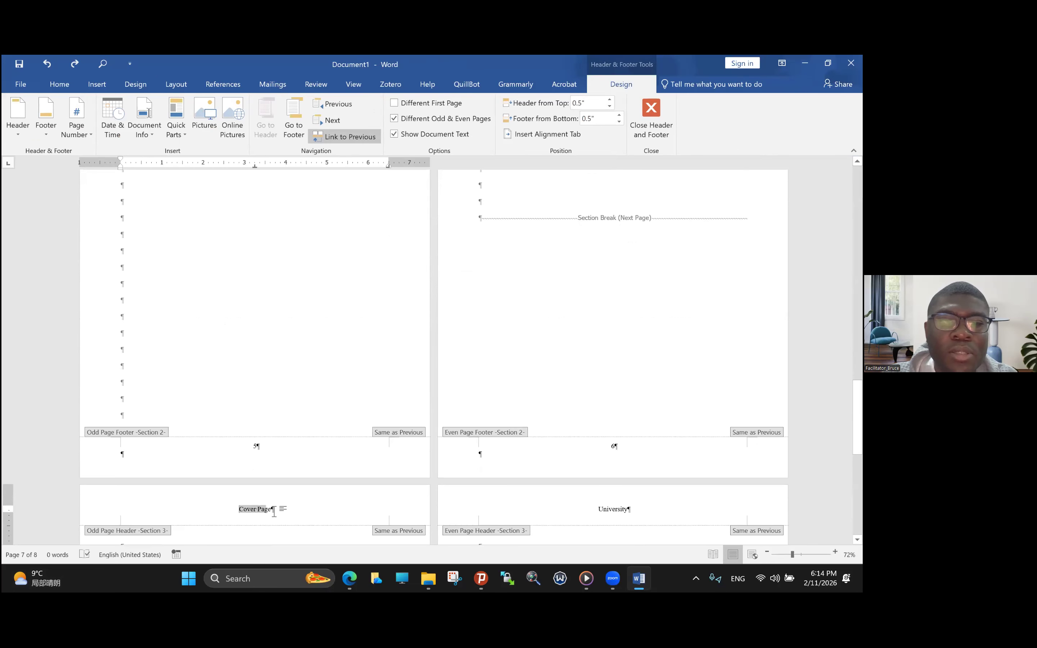
pyautogui.click(353, 137)
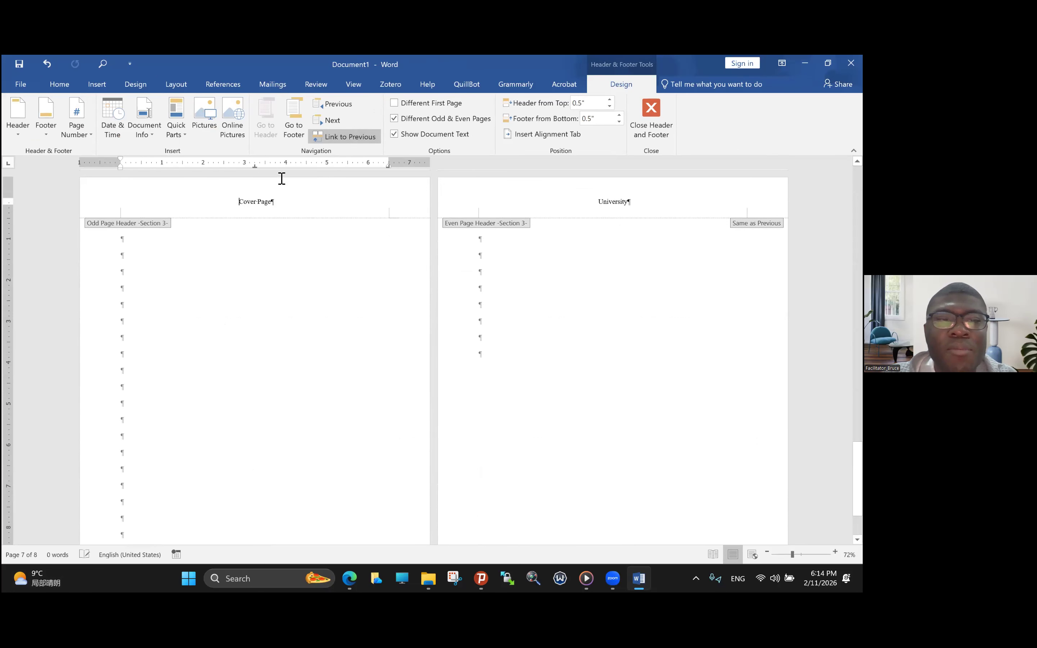
# - Replace the "Cover Page" text in section 3's odd page header with "Chines Abstract"
pyautogui.moveTo(236, 204); pyautogui.dragTo(274, 203)
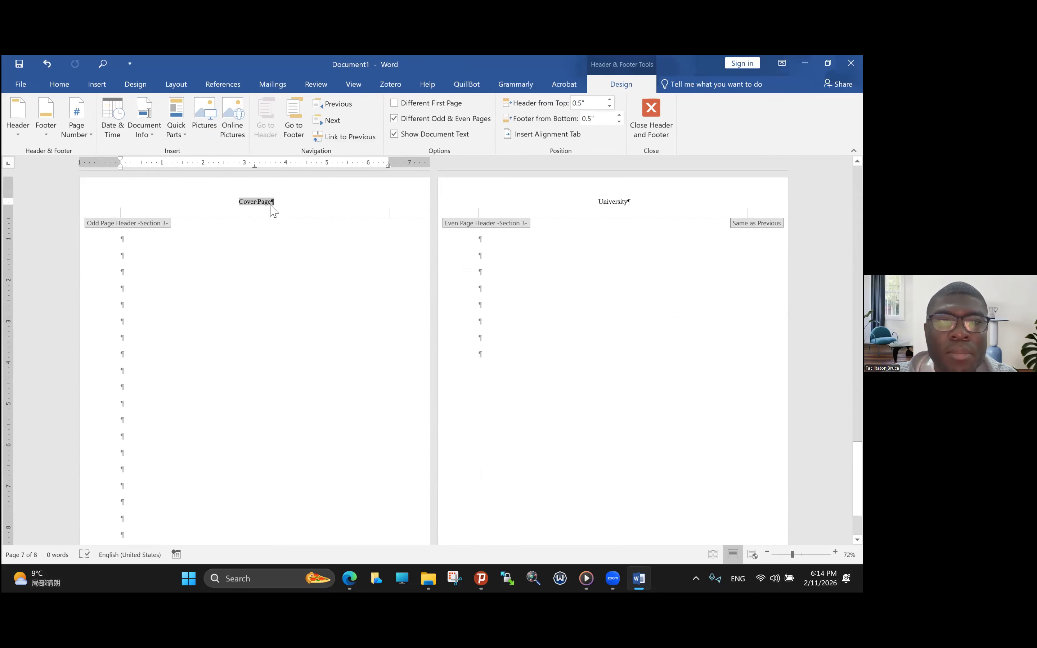
pyautogui.write('Chines Abstarc')
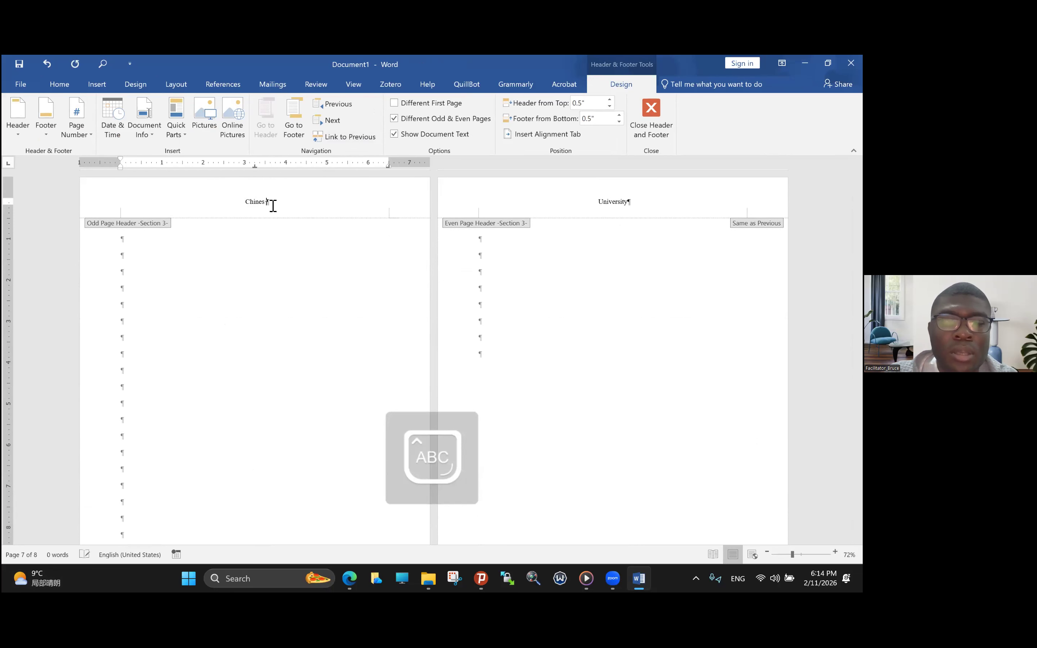
pyautogui.press('BackSpace')
pyautogui.press('BackSpace')
pyautogui.press('BackSpace')
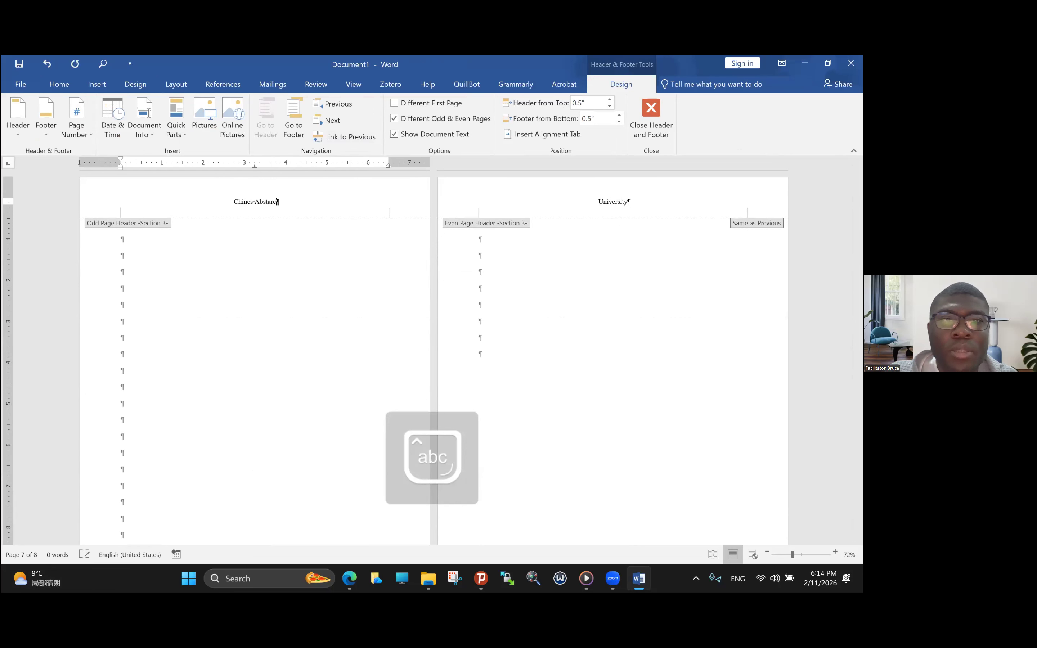
pyautogui.write('ract')
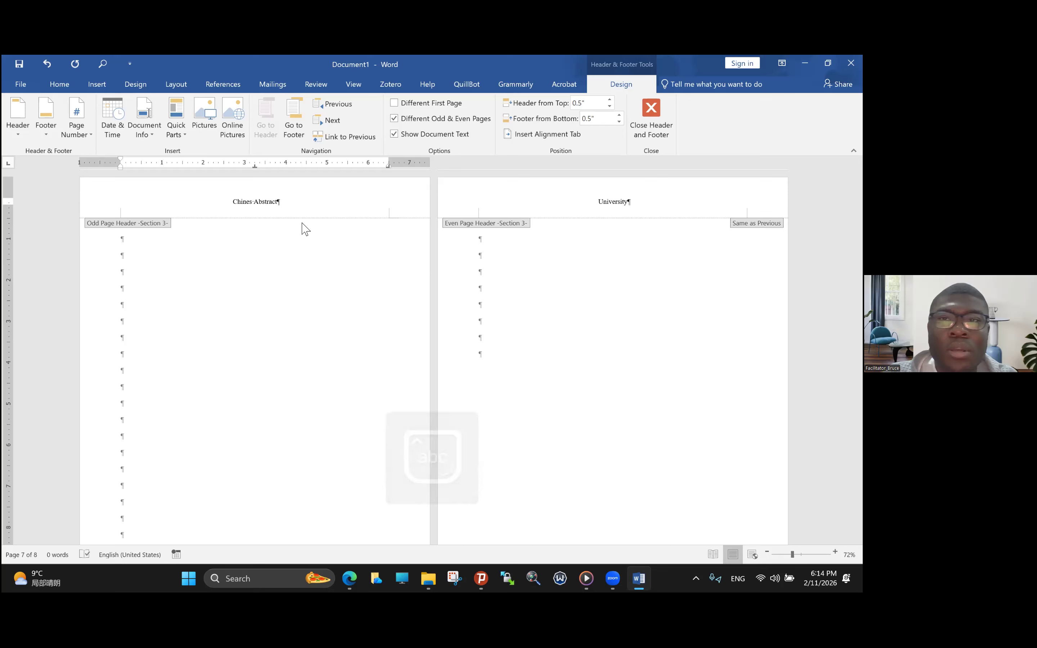
# - Return to the body of page 8, add blank paragraphs until they run onto a ninth page, and check the headers across sections
pyautogui.doubleClick(483, 305)
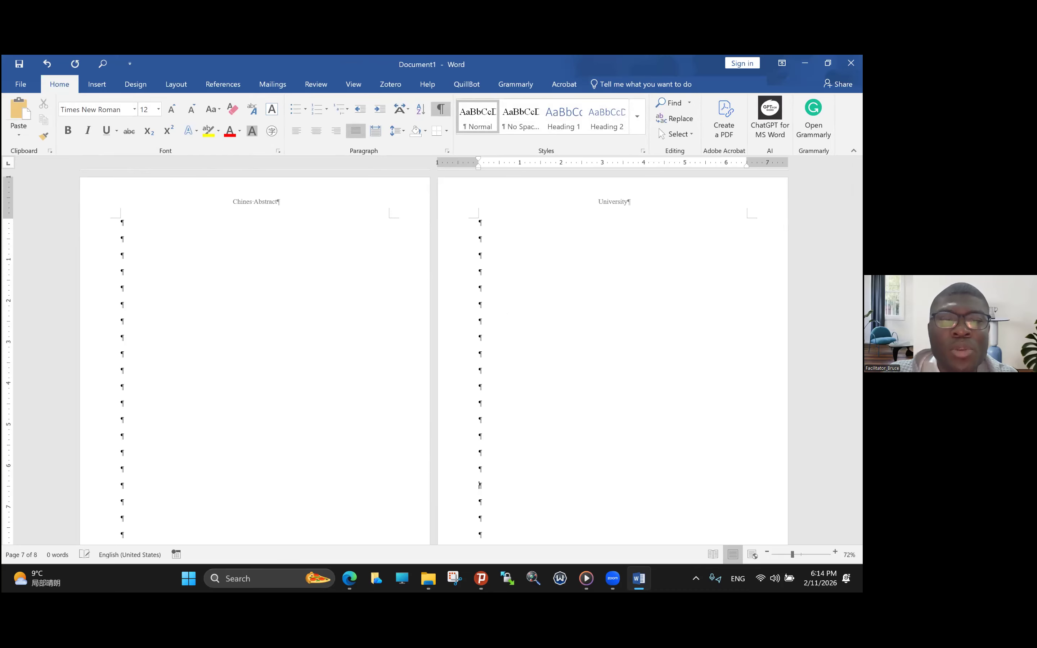
pyautogui.scroll(-4, 480, 533)
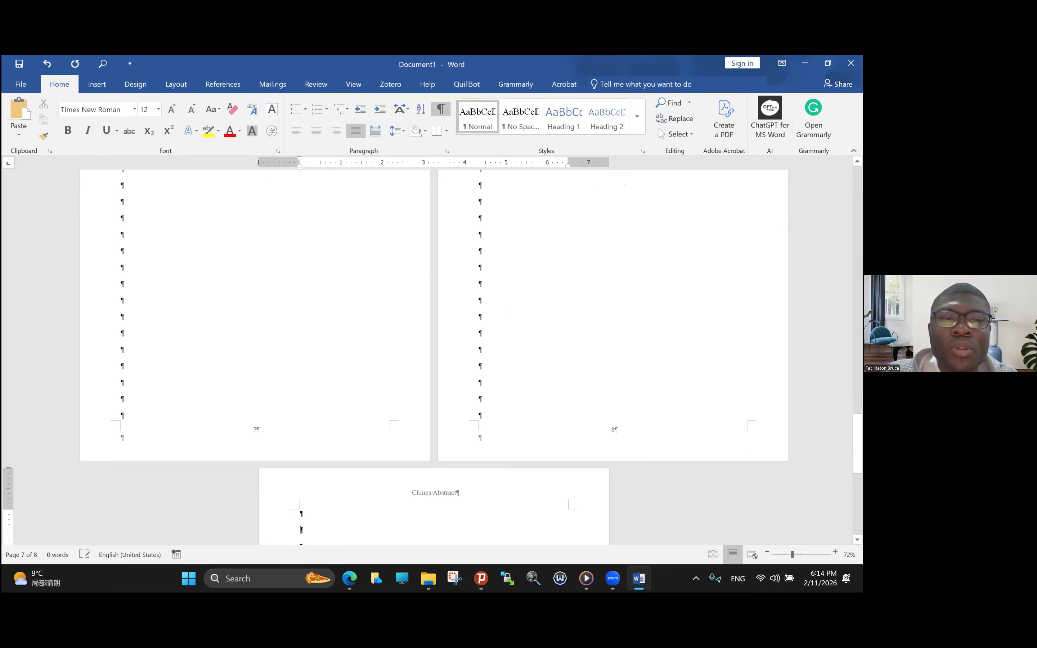
pyautogui.scroll(15, 496, 225)
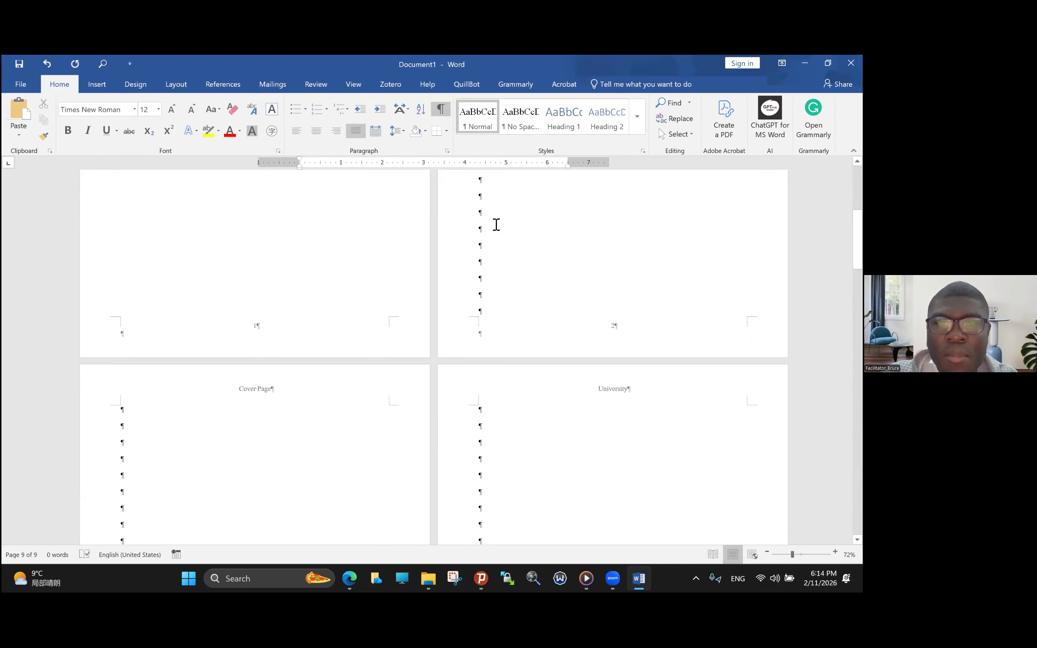
pyautogui.scroll(-8, 496, 225)
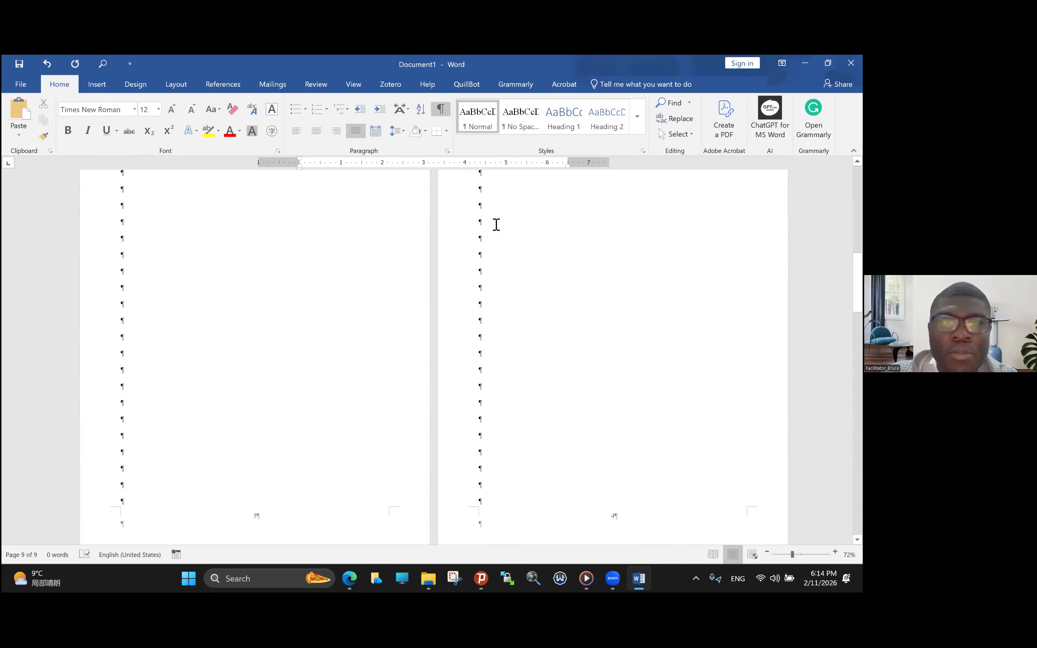
pyautogui.scroll(-1, 497, 224)
pyautogui.scroll(1, 496, 225)
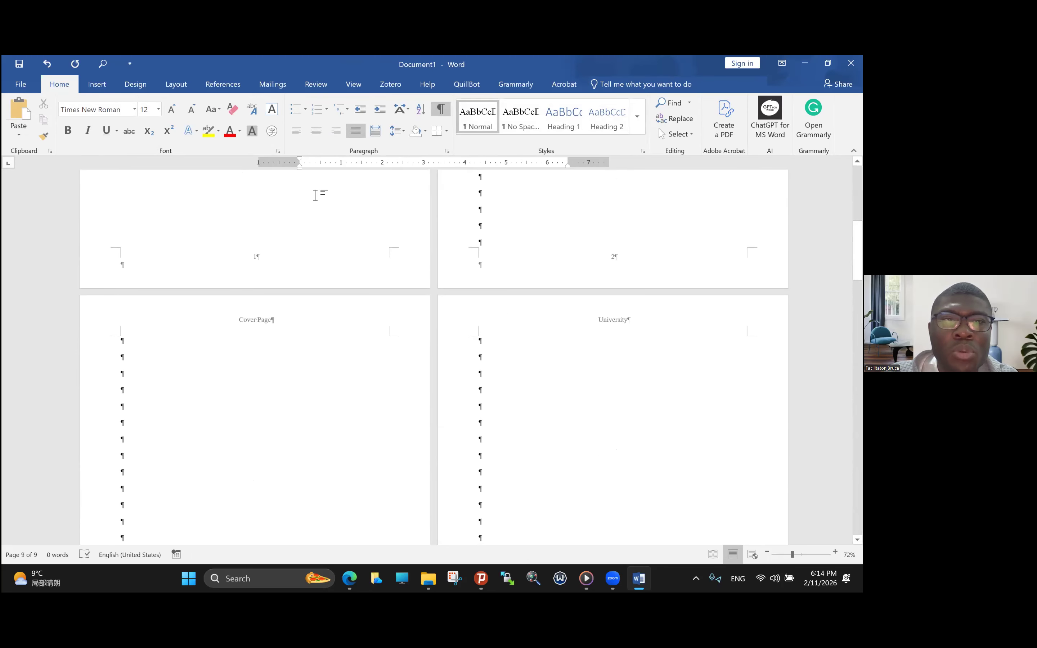
# - Remove the page numbers from section 1's odd page footer and section 2's even page footer
pyautogui.click(258, 253)
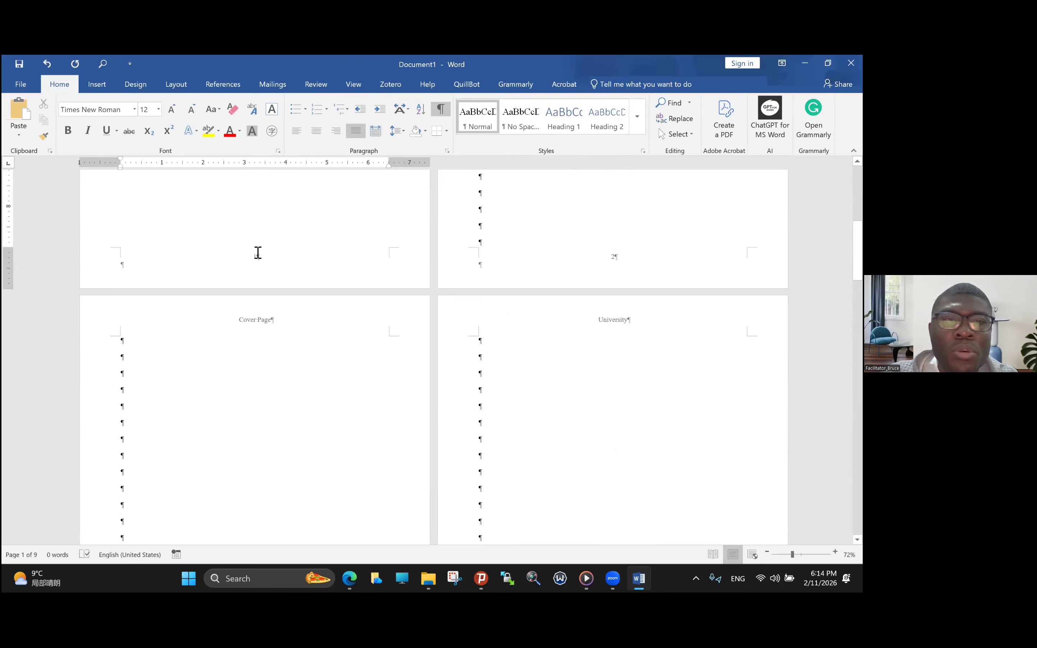
pyautogui.doubleClick(258, 257)
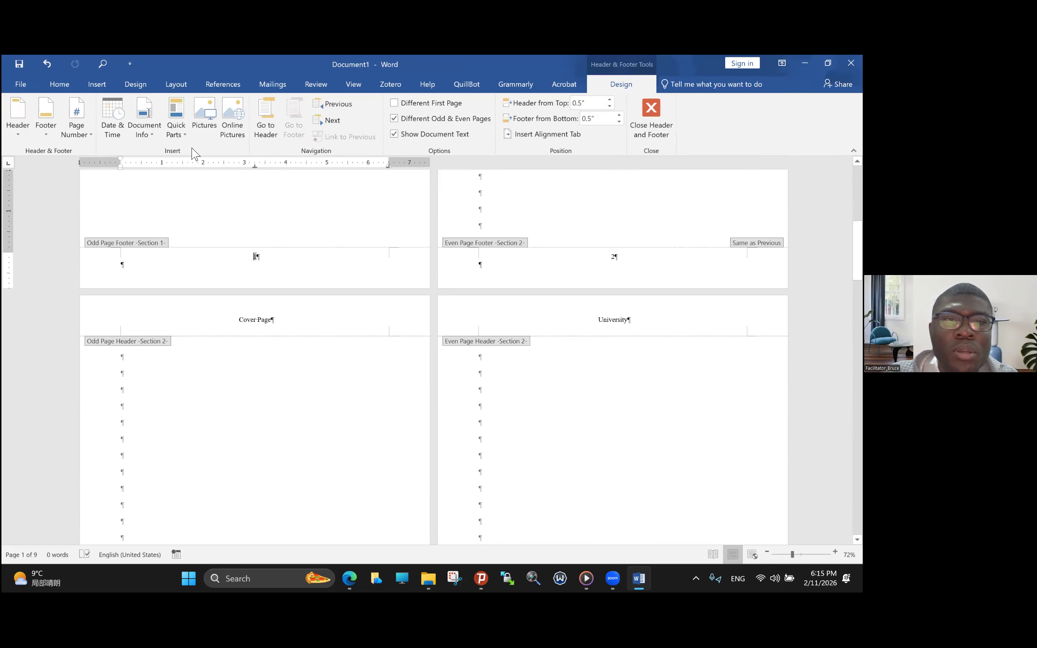
pyautogui.click(80, 138)
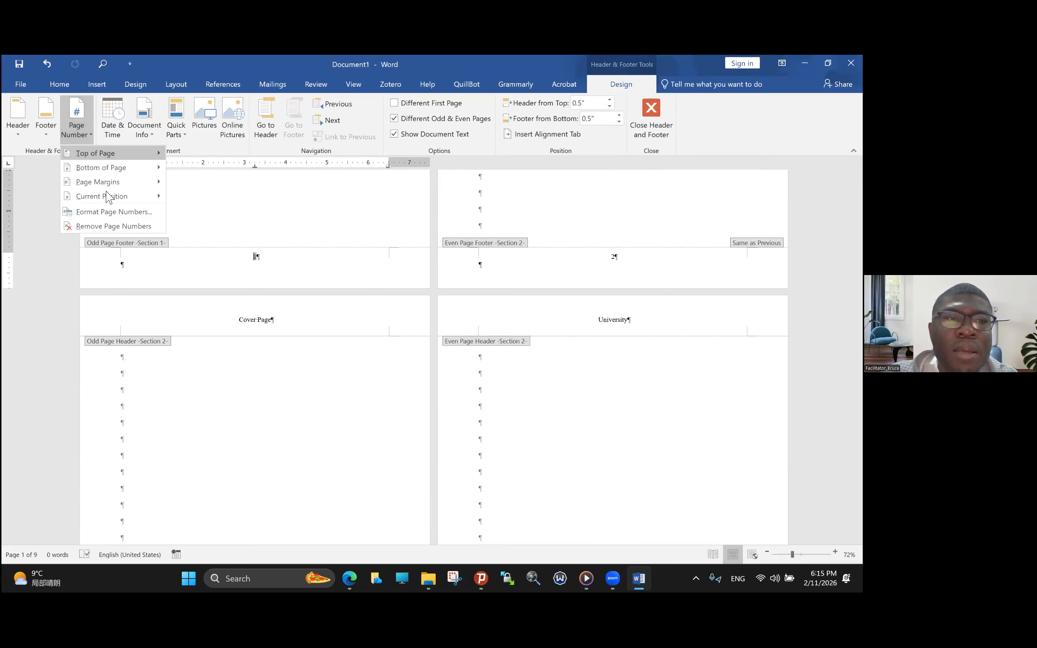
pyautogui.click(113, 226)
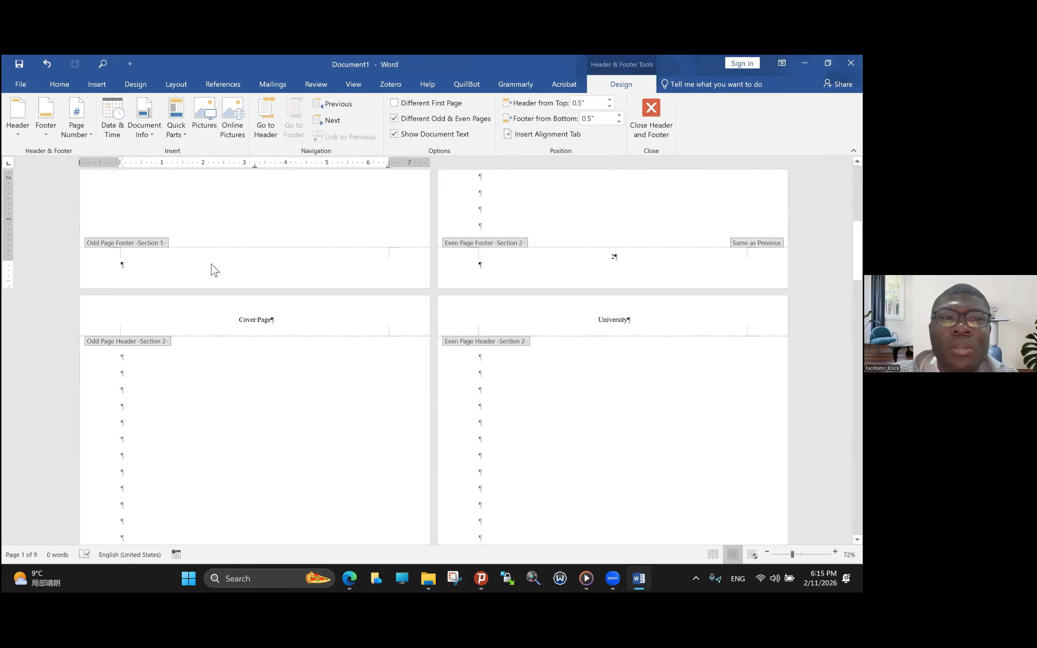
pyautogui.doubleClick(614, 257)
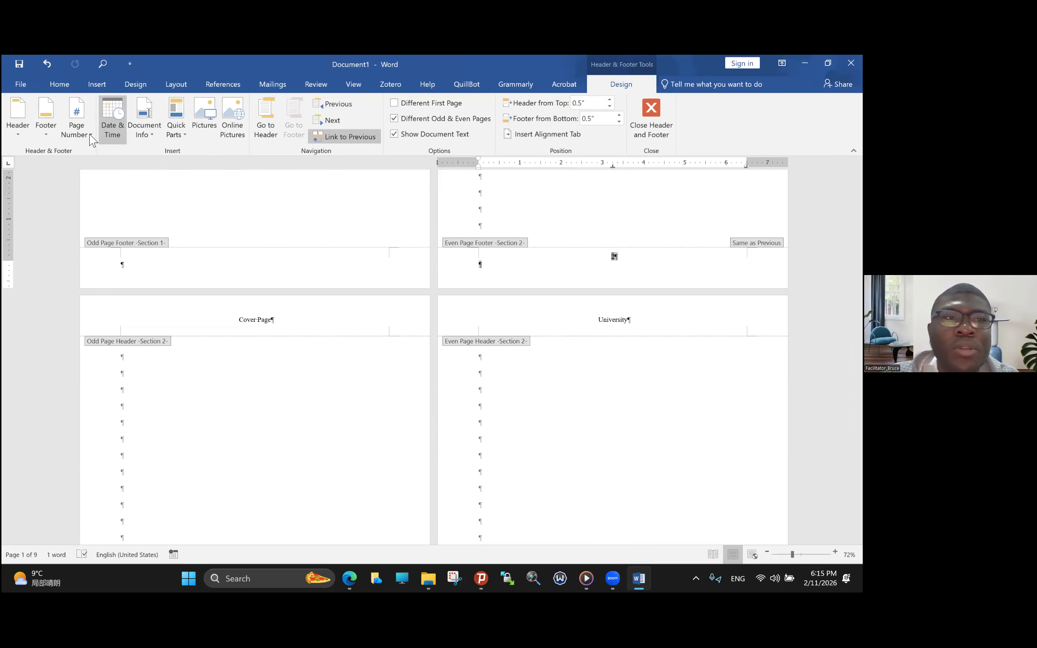
pyautogui.click(77, 128)
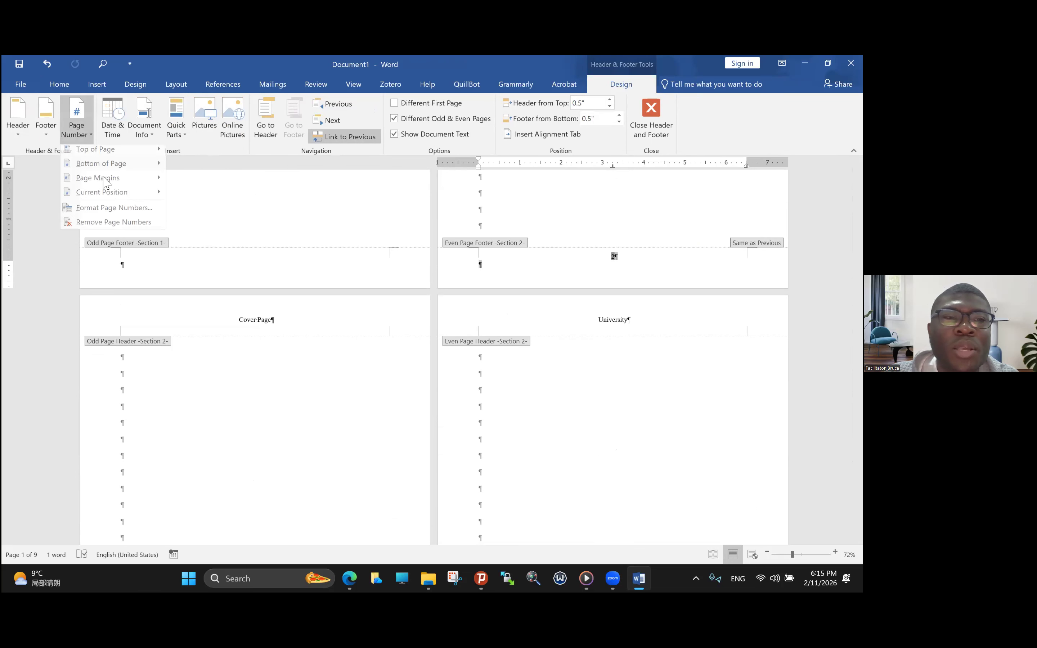
pyautogui.click(115, 226)
# - Insert a Plain Number 2 page number at the bottom of the page in section 3's odd page footer
pyautogui.scroll(-8, 245, 368)
pyautogui.scroll(-15, 245, 369)
pyautogui.scroll(-8, 246, 369)
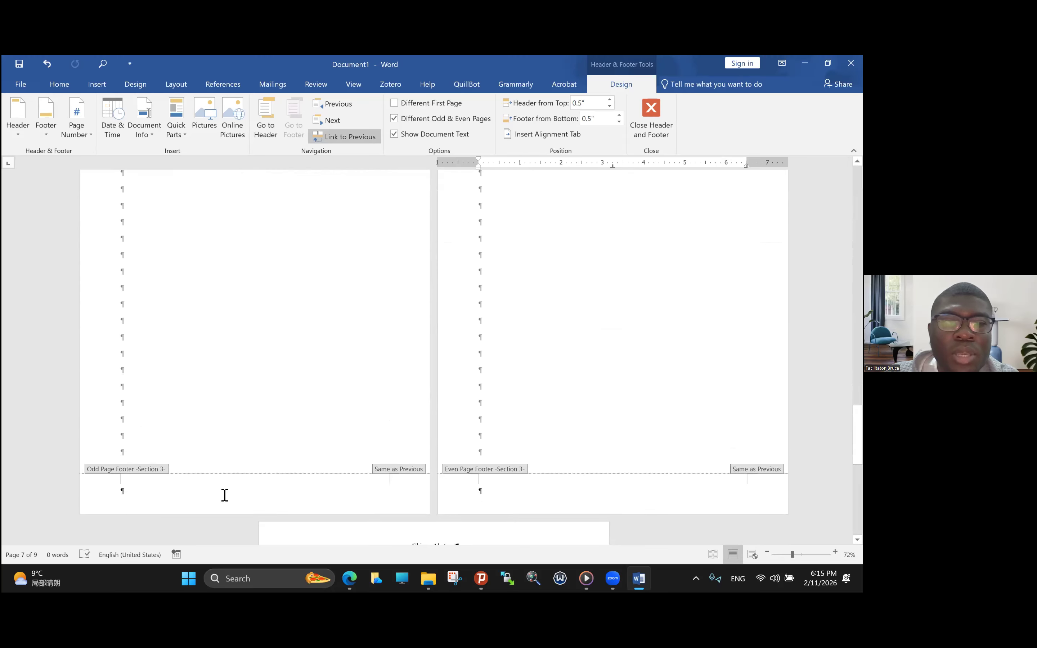
pyautogui.doubleClick(225, 494)
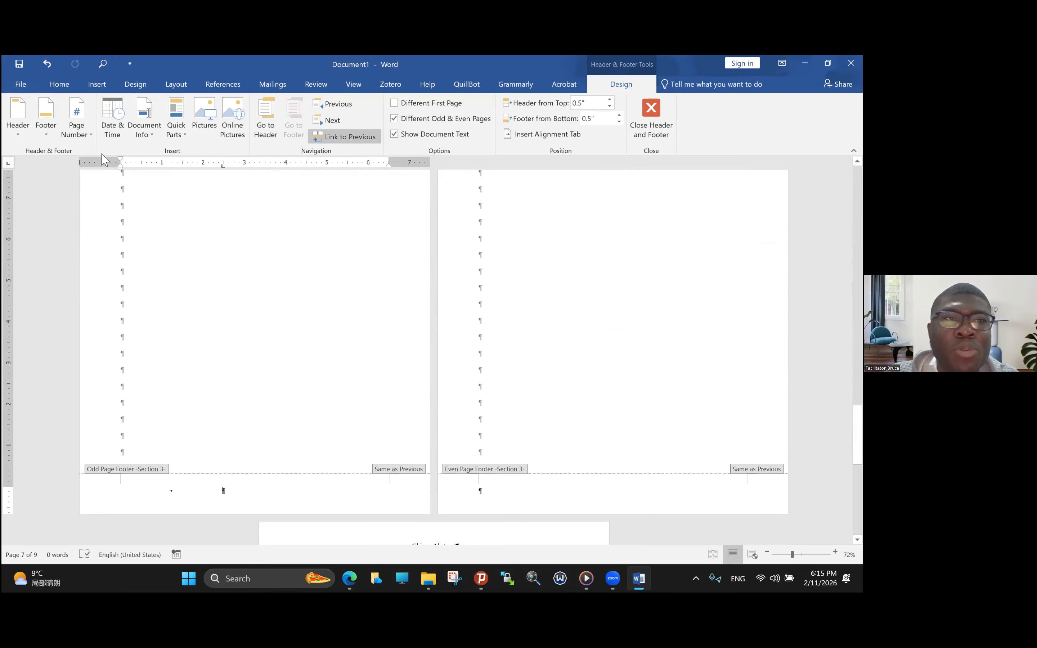
pyautogui.click(83, 137)
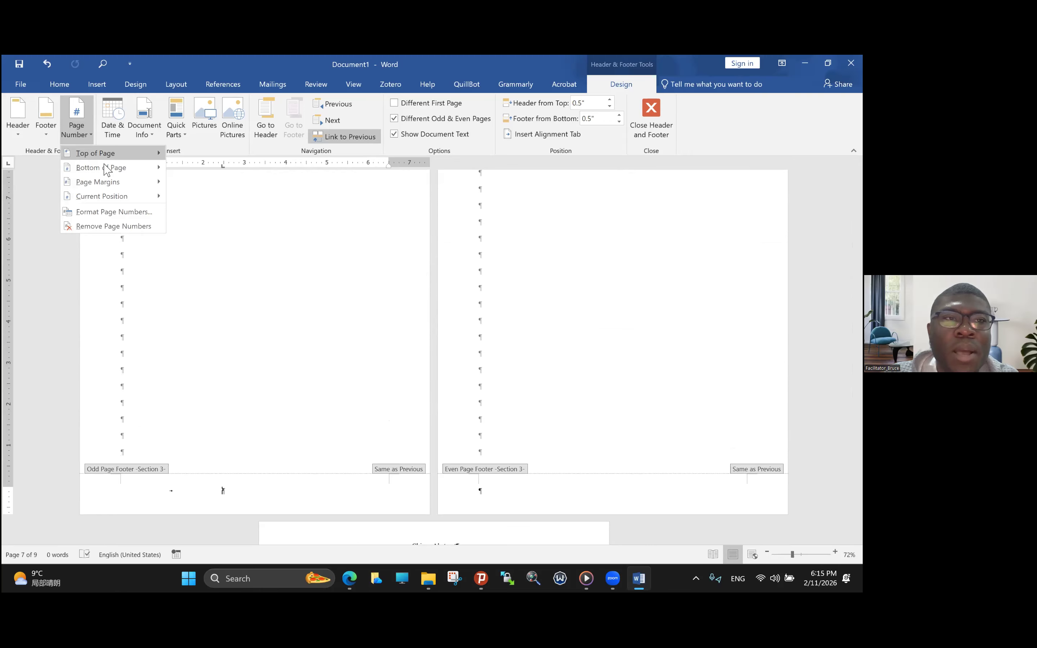
pyautogui.moveTo(105, 176)
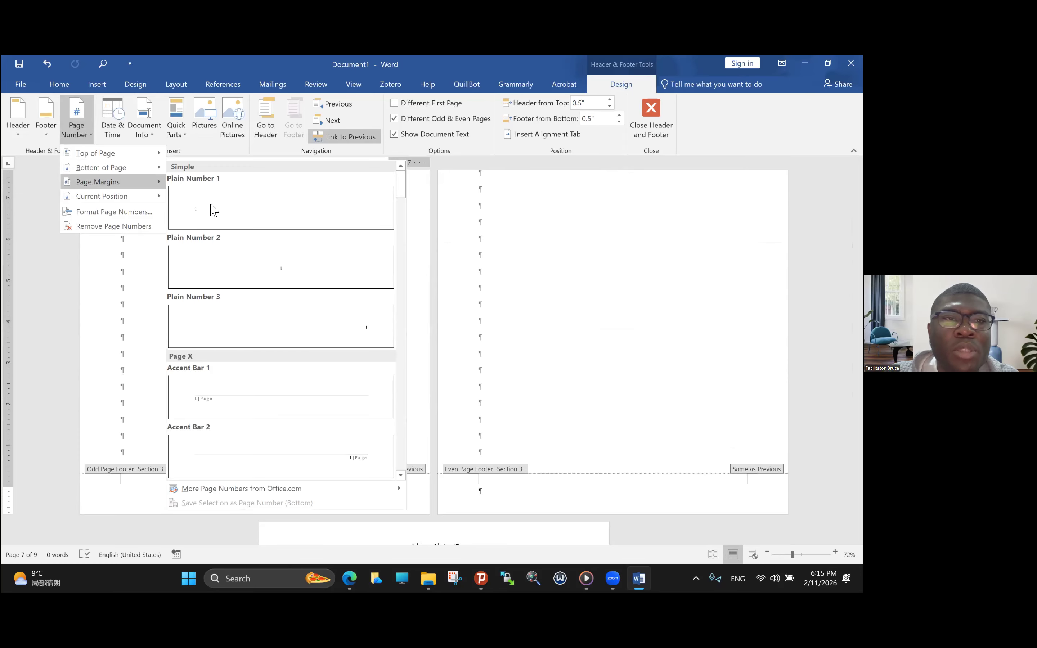
pyautogui.click(264, 273)
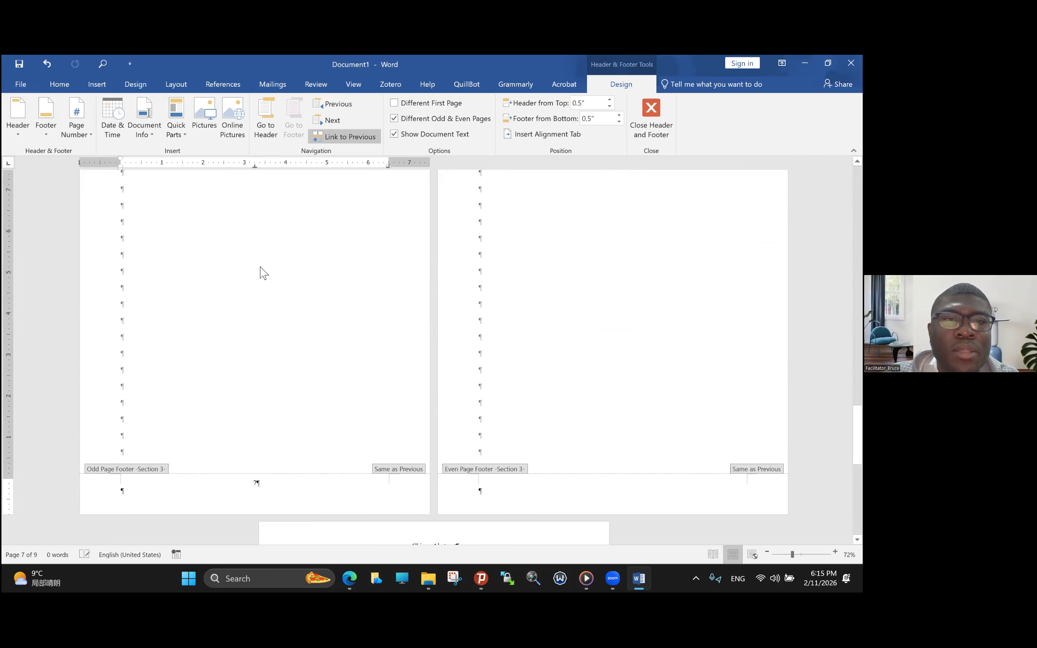
# - Format section 3's page numbers as I, II, III and start the numbering at I
pyautogui.doubleClick(258, 484)
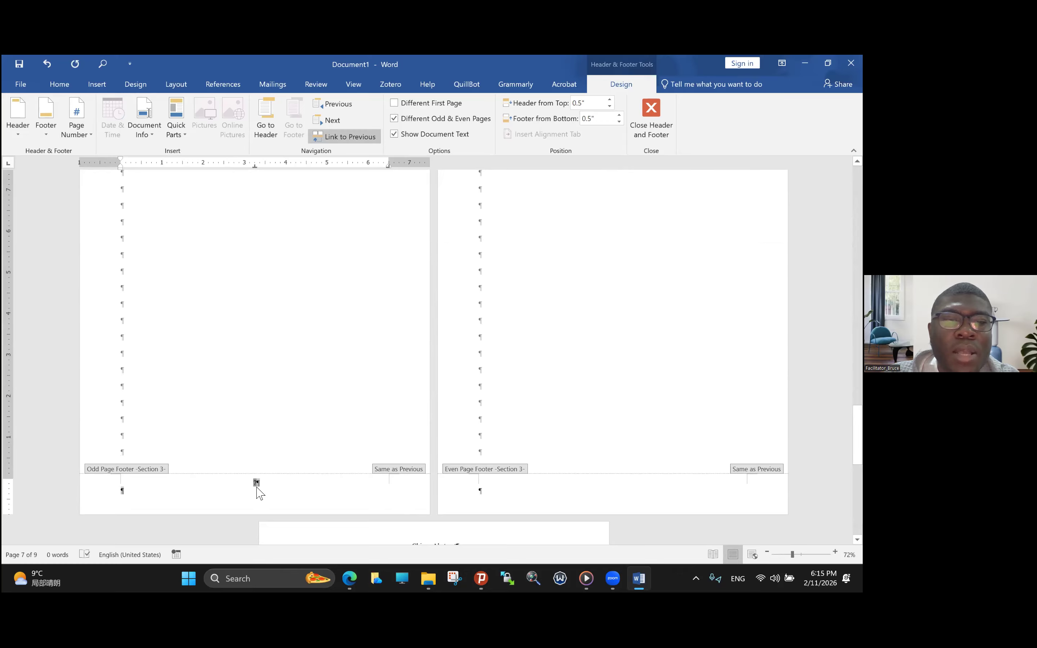
pyautogui.click(82, 136)
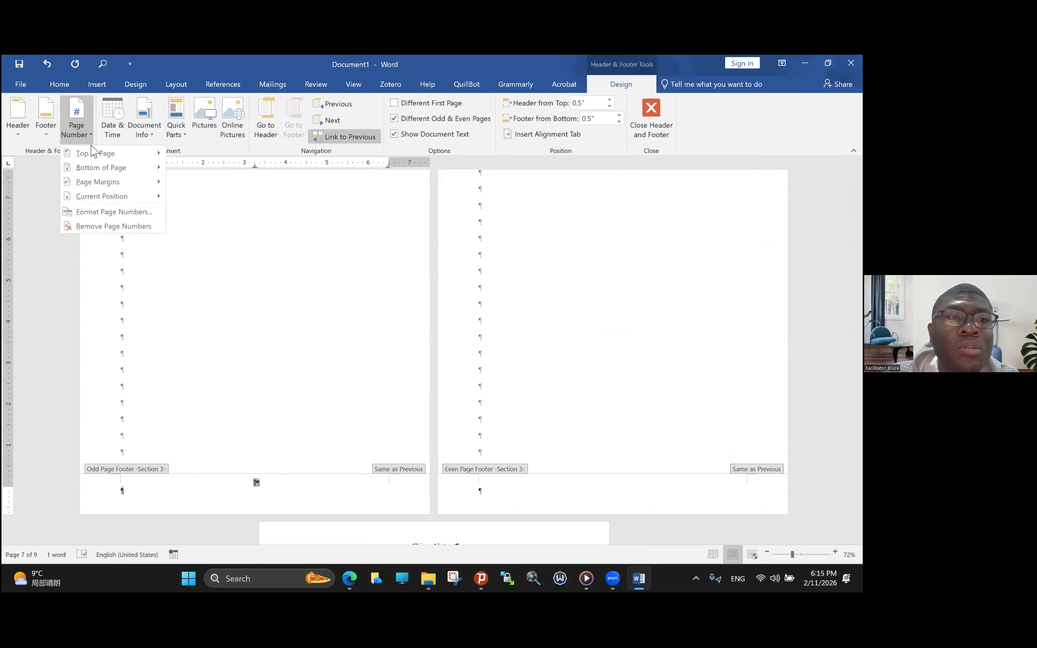
pyautogui.click(123, 213)
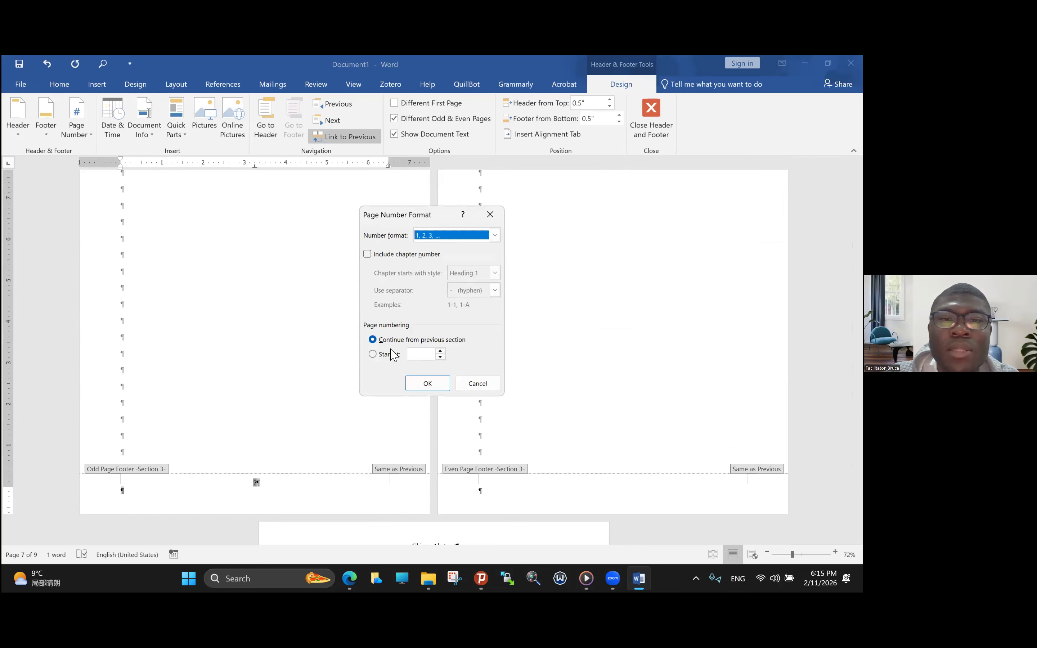
pyautogui.click(376, 354)
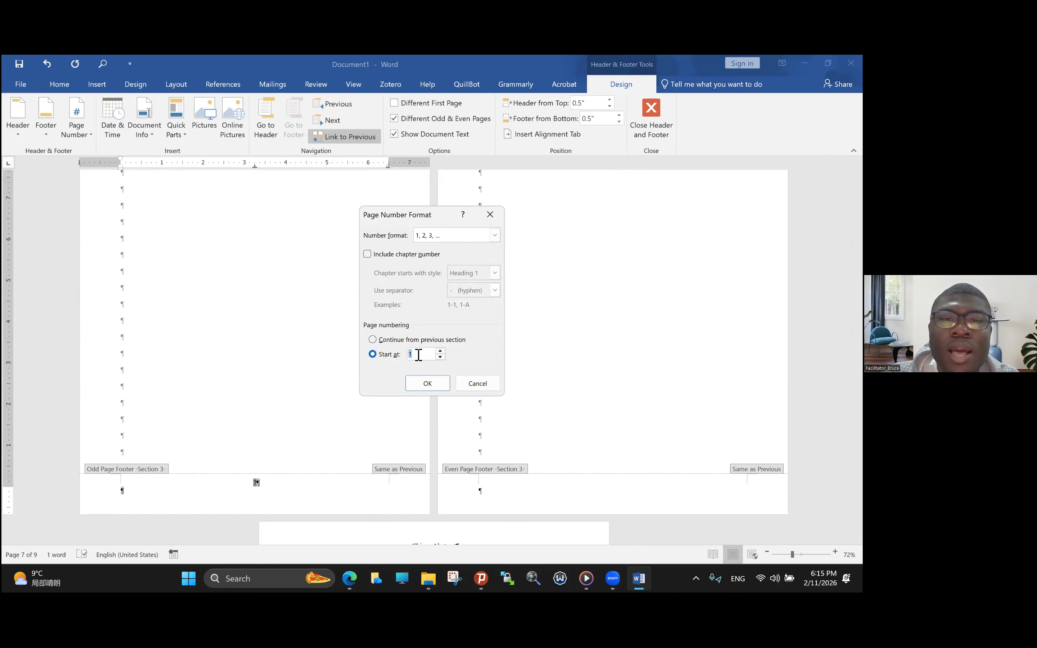
pyautogui.click(496, 236)
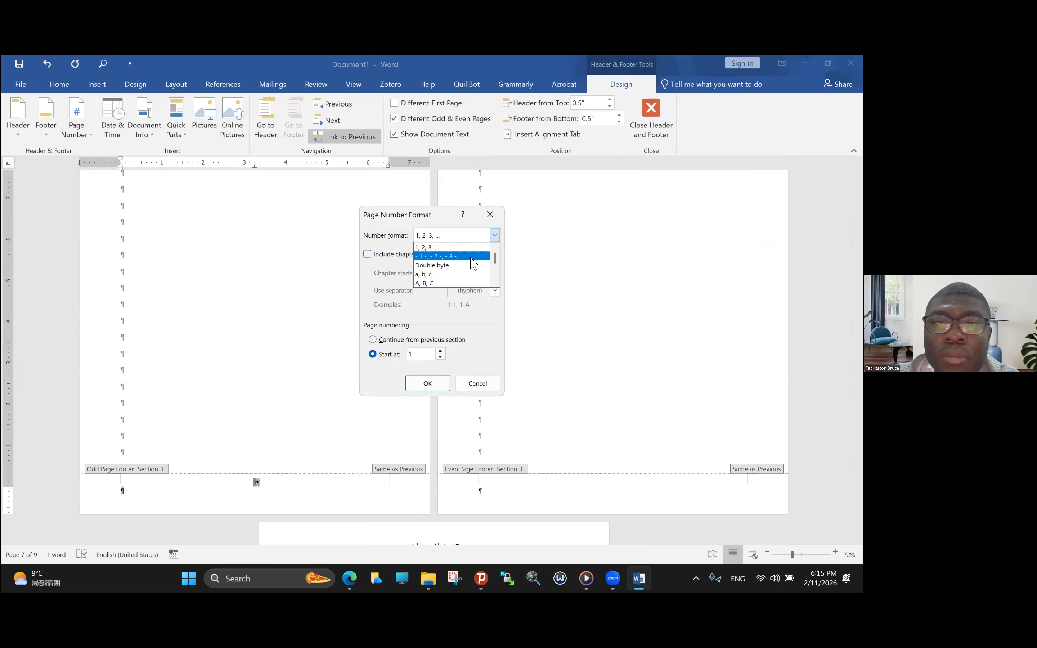
pyautogui.scroll(-2, 450, 268)
pyautogui.click(444, 266)
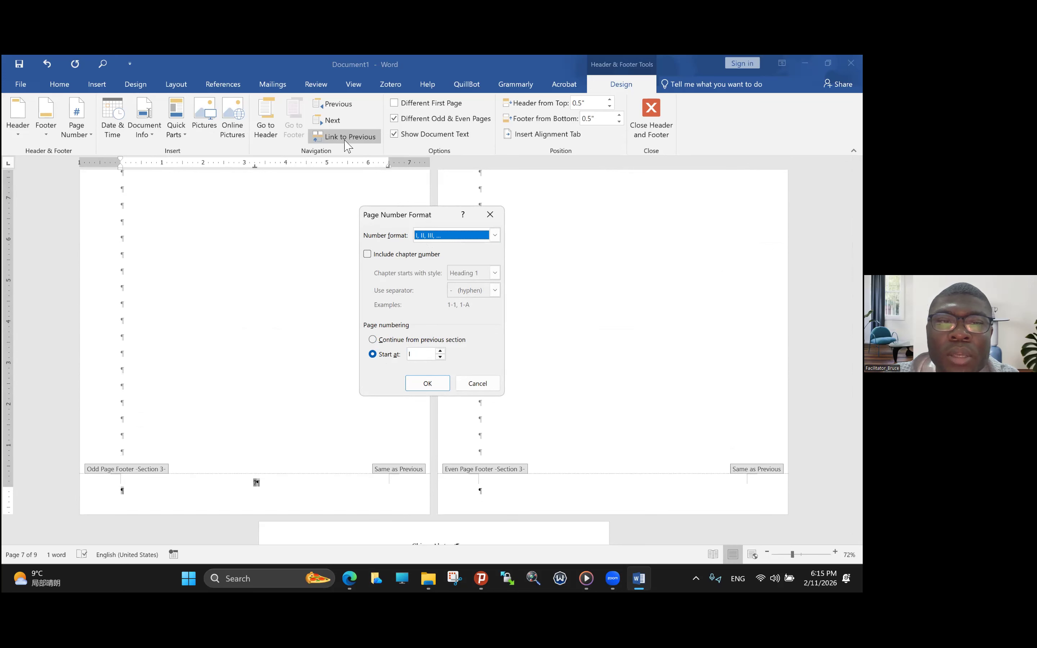
pyautogui.click(428, 385)
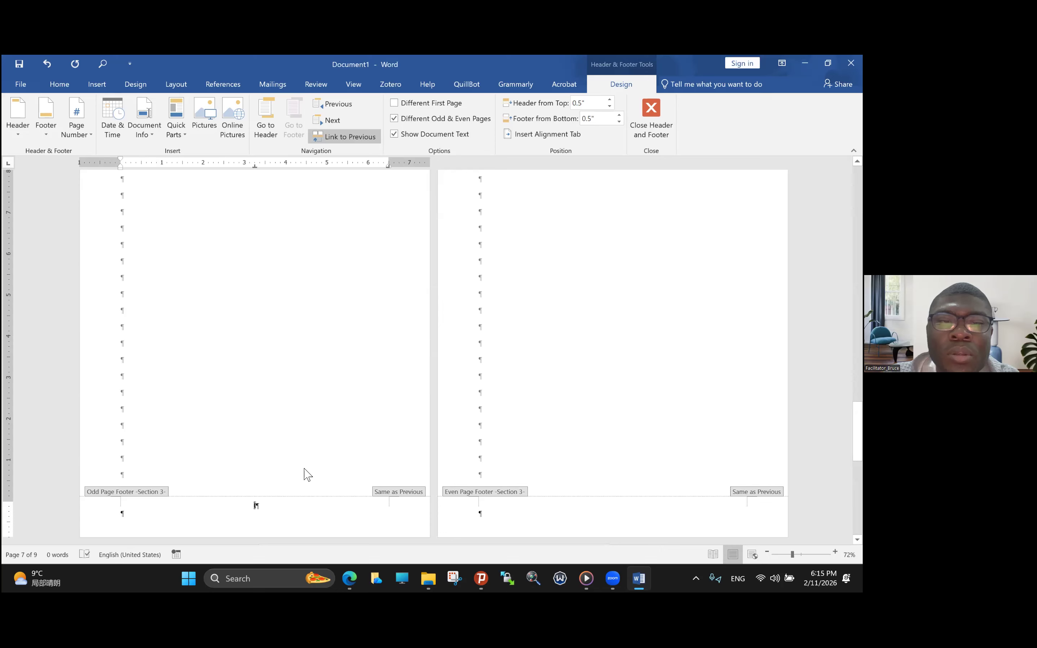
# - Check section 2's footers and unlink section 3's odd page footer from the previous section
pyautogui.scroll(10, 307, 473)
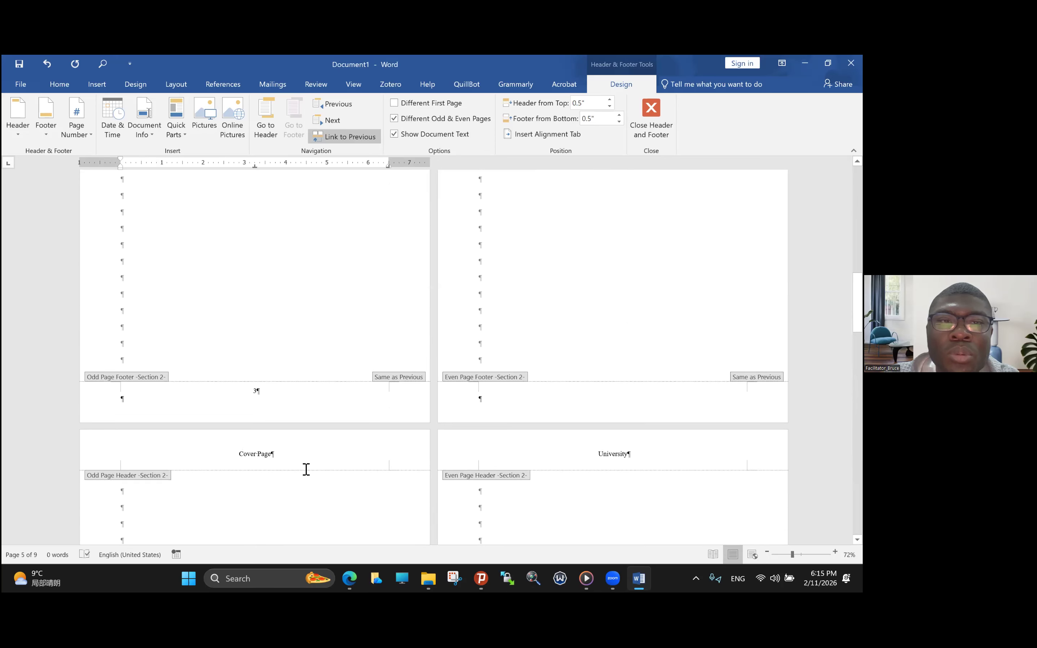
pyautogui.scroll(-10, 308, 473)
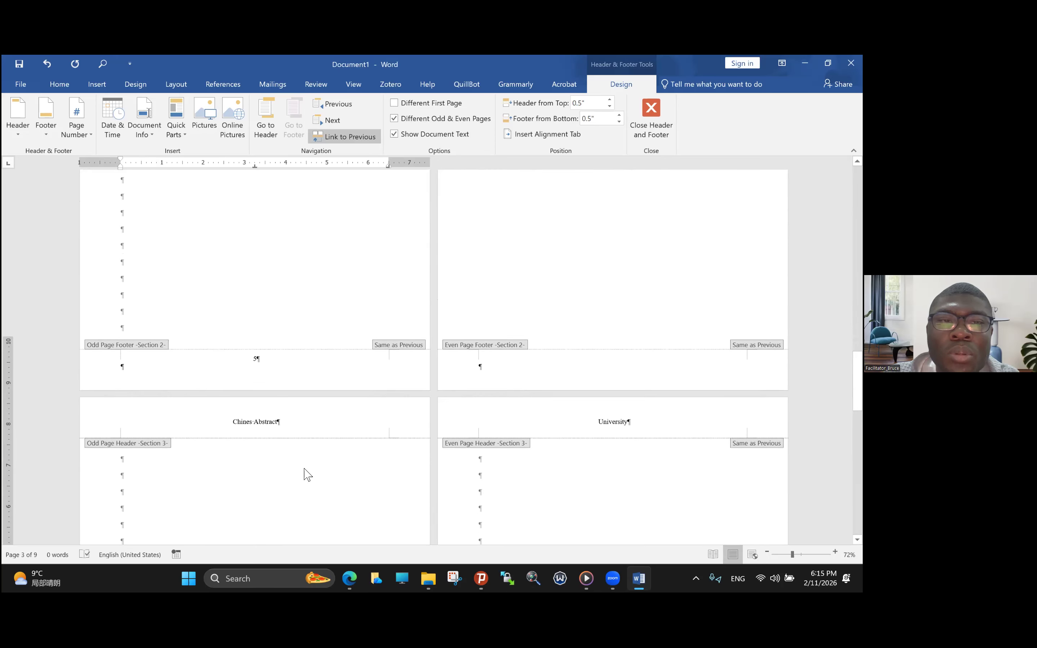
pyautogui.scroll(-6, 307, 473)
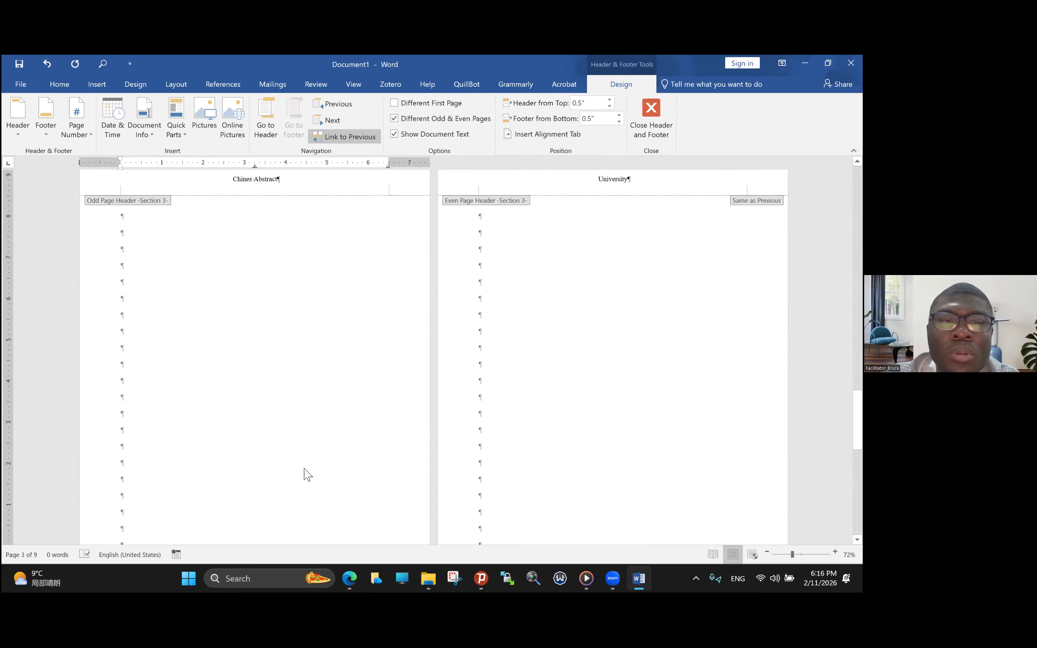
pyautogui.click(335, 138)
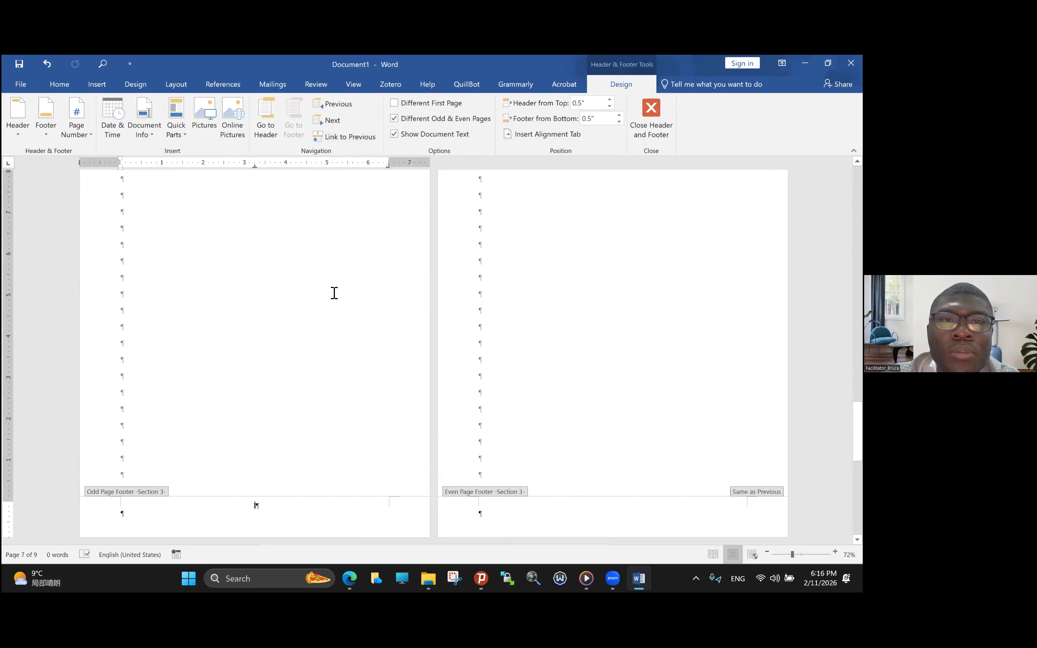
# - Remove the page number from section 2's odd page footer
pyautogui.scroll(5, 328, 297)
pyautogui.click(259, 305)
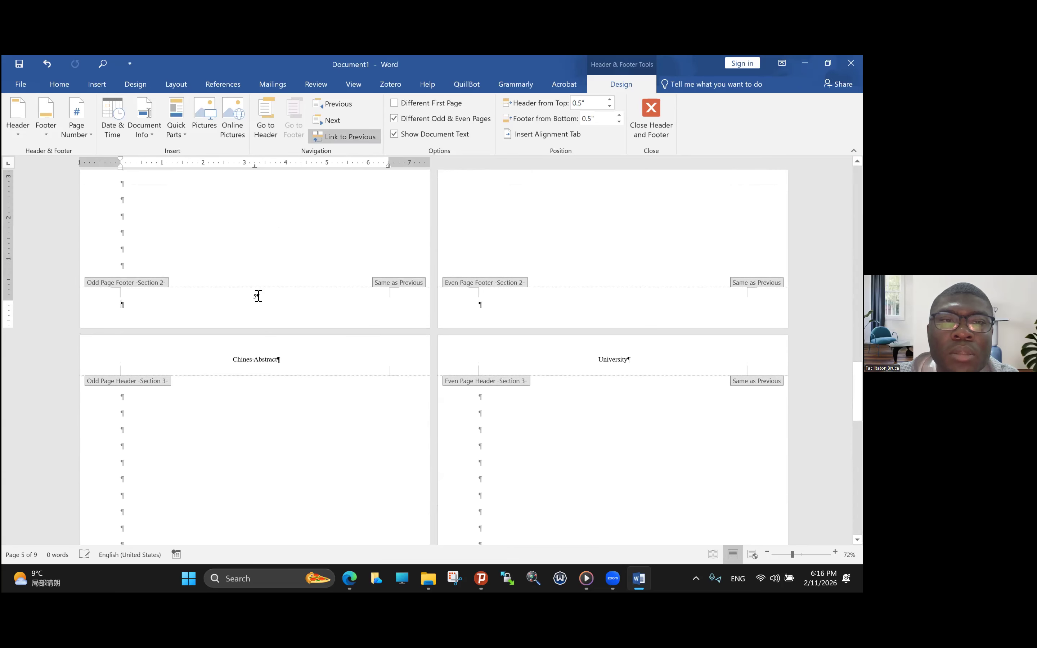
pyautogui.doubleClick(255, 295)
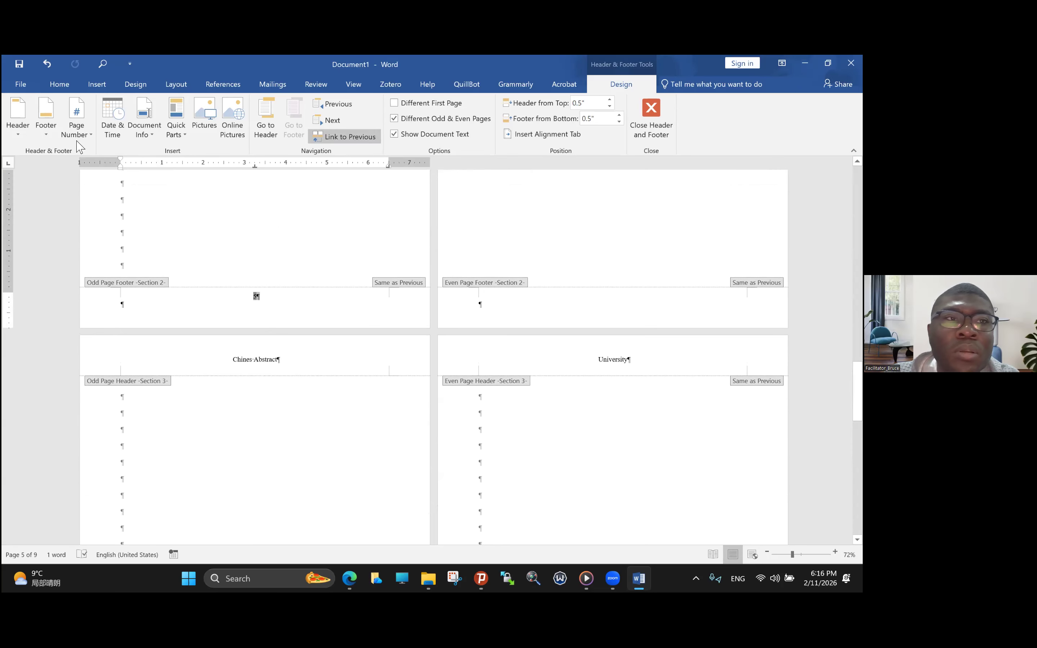
pyautogui.click(76, 124)
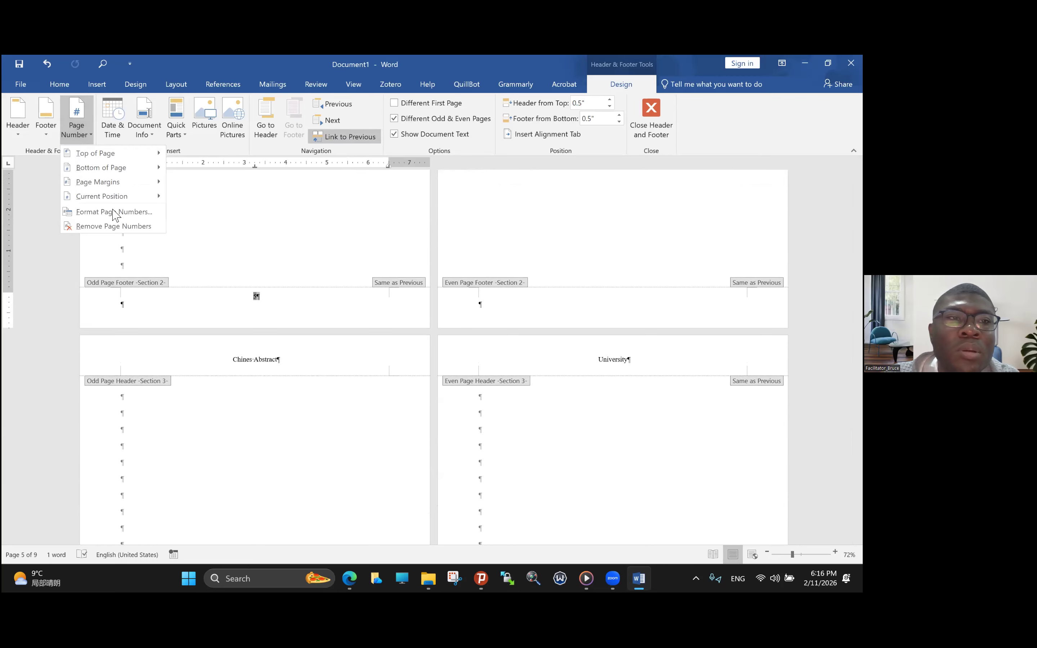
pyautogui.click(113, 226)
pyautogui.scroll(12, 362, 331)
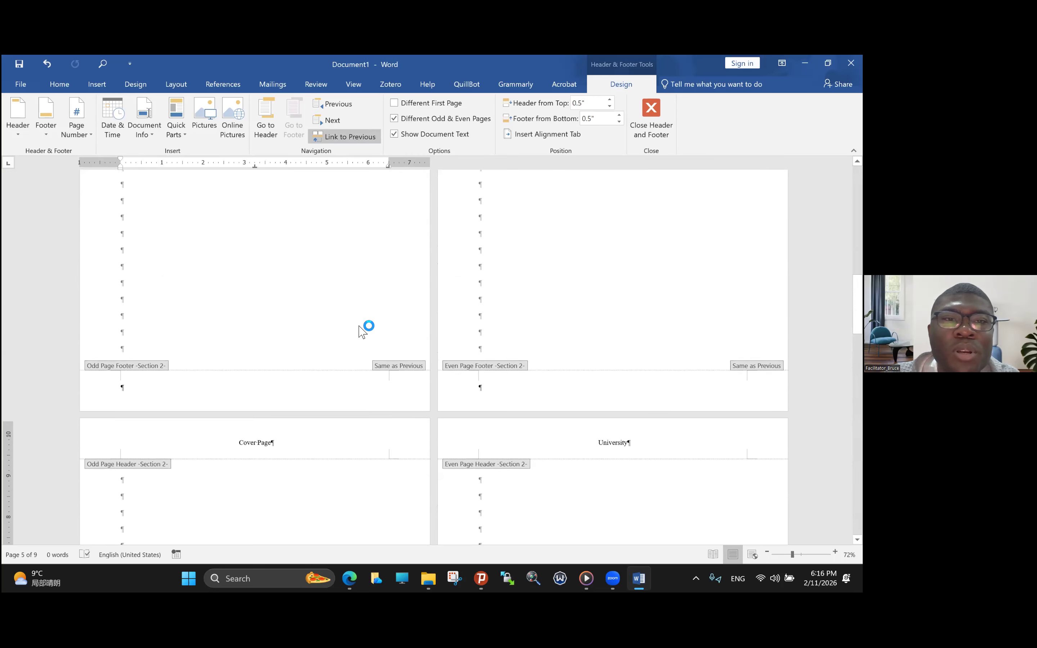
# - Correct the wording of section 3's odd page header to "Chinese Abstract"
pyautogui.scroll(-12, 361, 326)
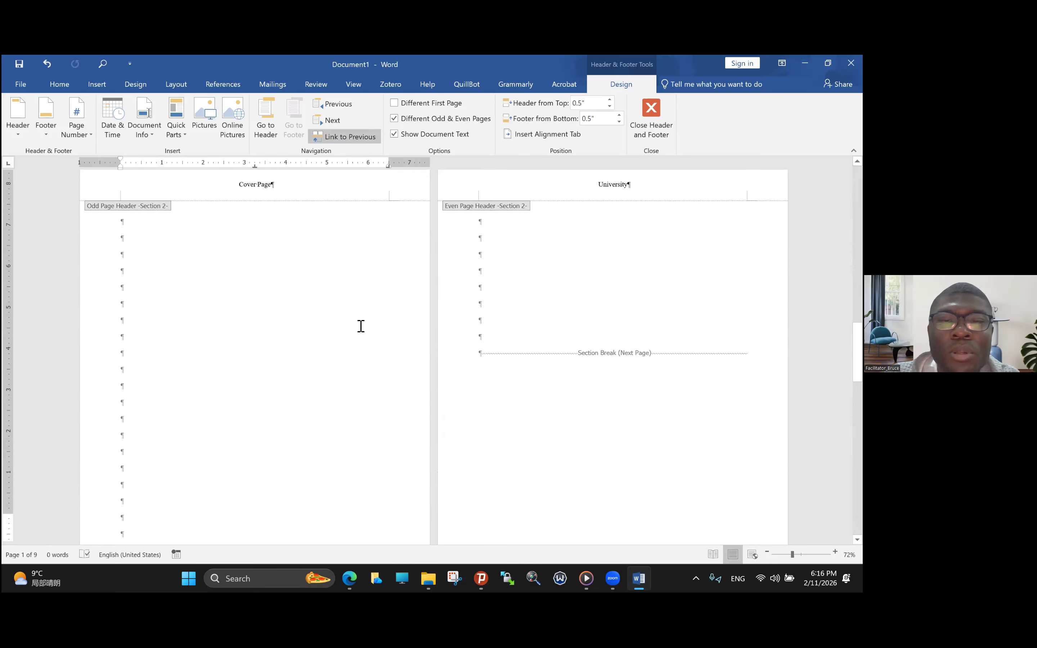
pyautogui.scroll(-1, 338, 345)
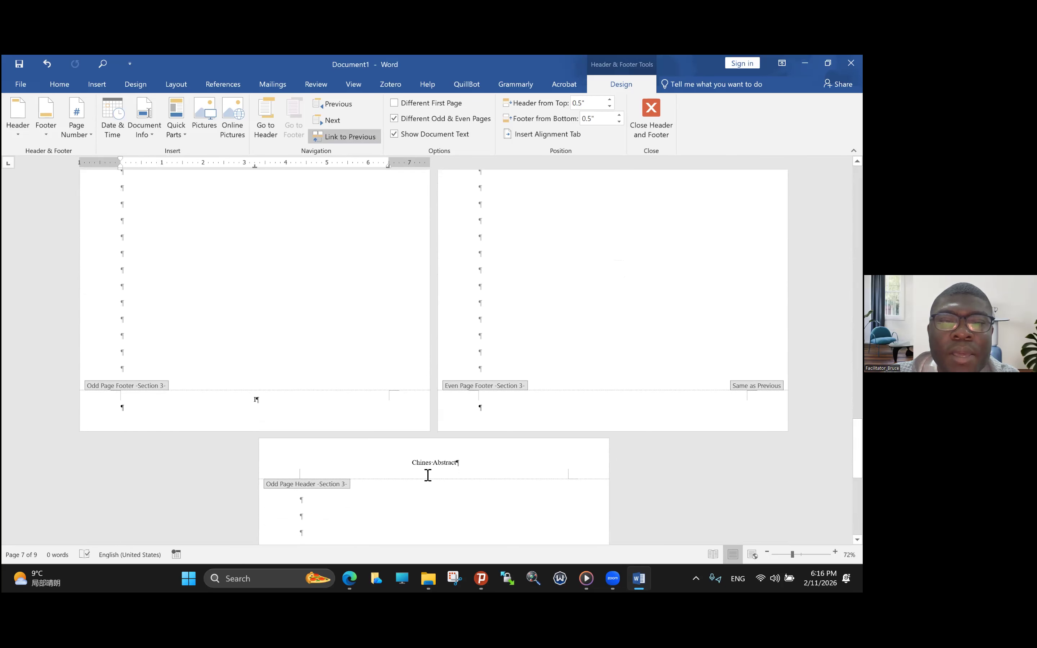
pyautogui.scroll(-10, 429, 480)
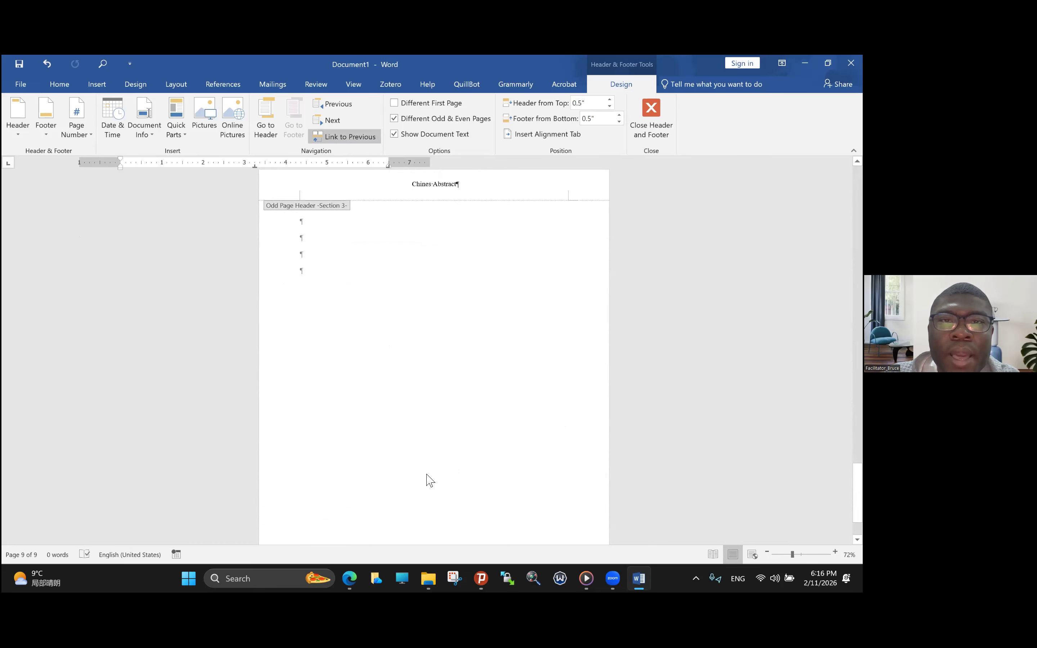
pyautogui.click(433, 187)
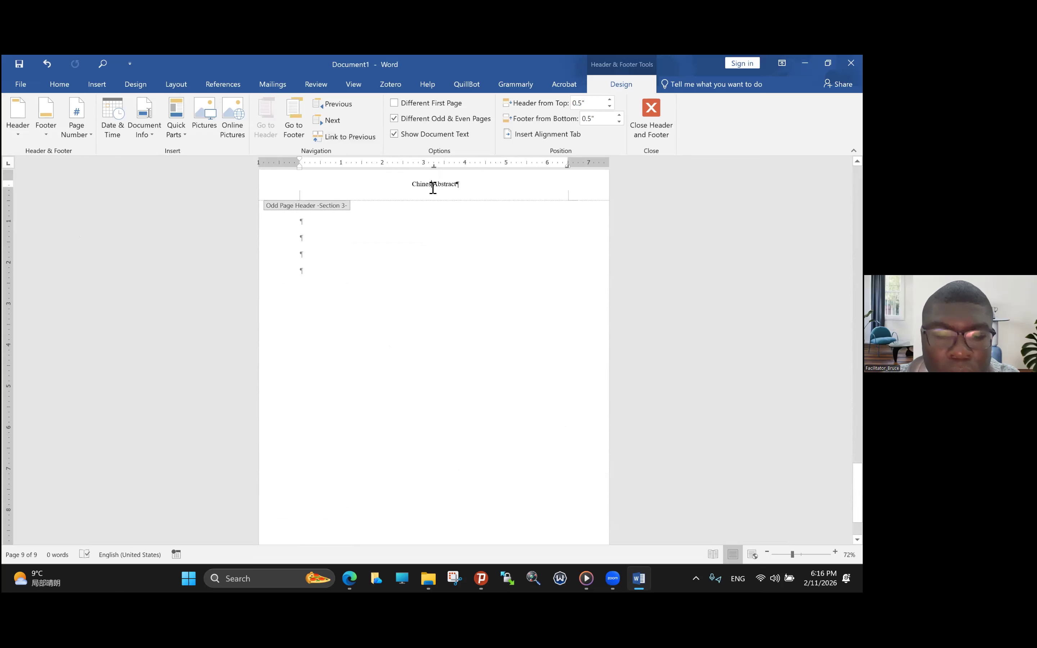
# - Return to the body text and add blank paragraphs in section 3 until it runs onto page 11
pyautogui.doubleClick(302, 238)
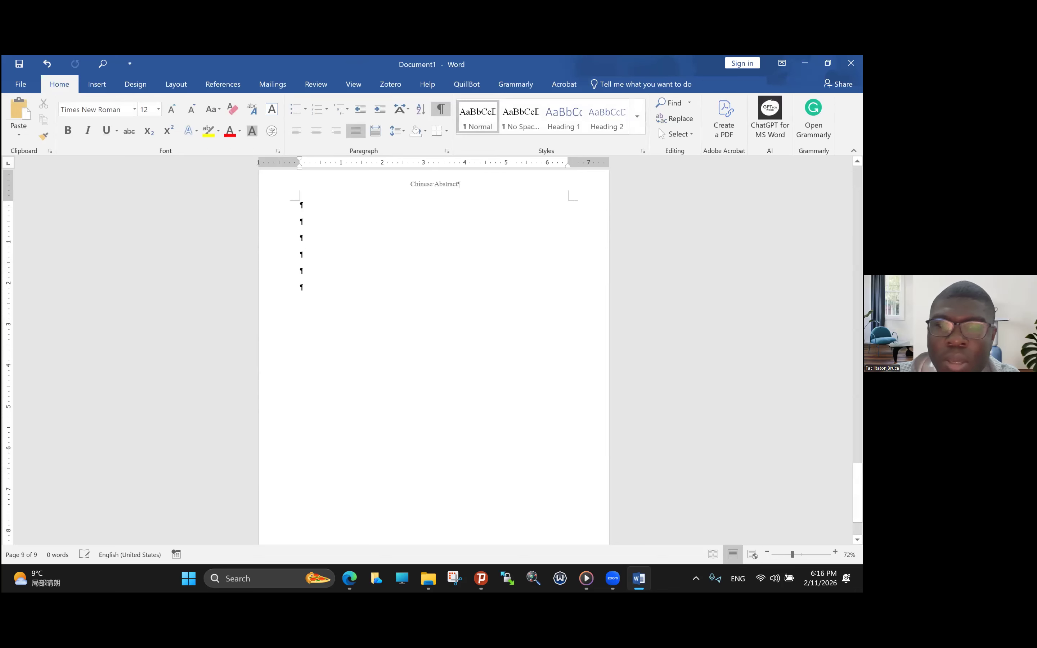
pyautogui.press('Return')
pyautogui.press('Return')
pyautogui.press('Return')
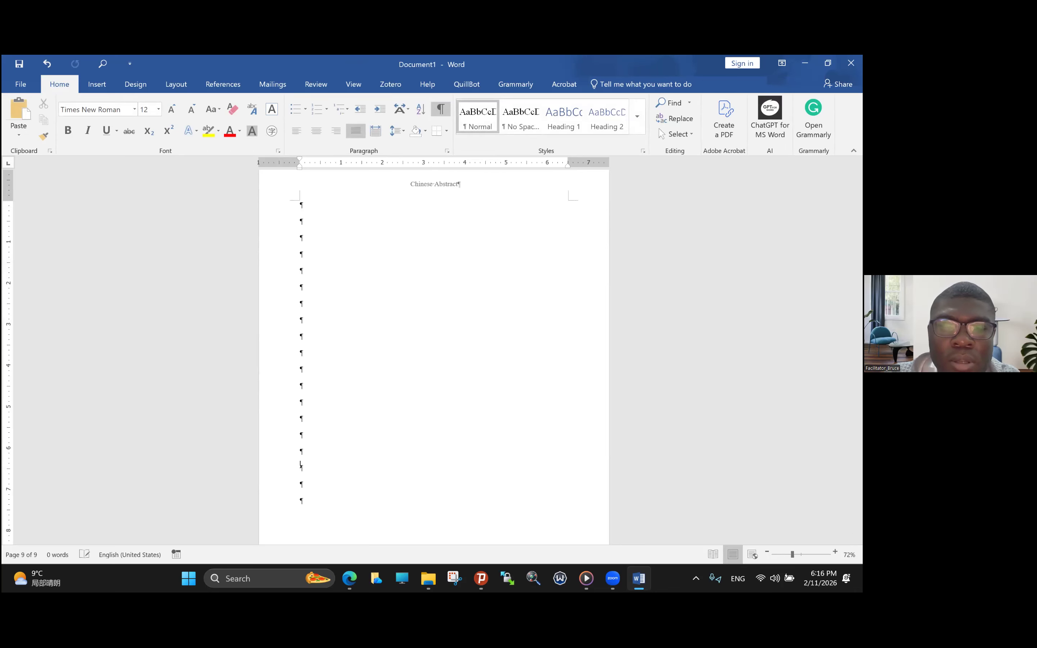
pyautogui.press('Return')
pyautogui.press('Return')
pyautogui.press('Return')
pyautogui.press('Return')
pyautogui.press('Return')
pyautogui.press('Return')
pyautogui.press('Return')
pyautogui.press('Return')
pyautogui.press('Return')
pyautogui.press('Return')
pyautogui.press('Return')
pyautogui.press('Return')
pyautogui.press('Return')
pyautogui.press('Return')
pyautogui.press('Return')
pyautogui.press('Return')
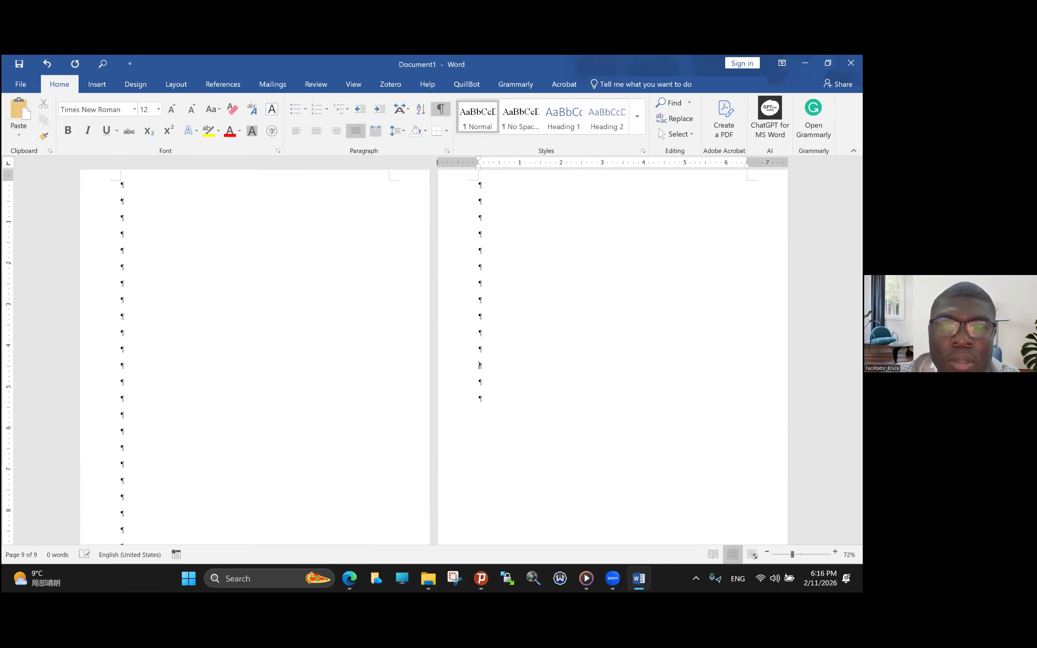
pyautogui.press('Return')
pyautogui.press('Return')
pyautogui.press('Return')
pyautogui.press('Return')
pyautogui.press('Return')
pyautogui.press('Return')
pyautogui.press('Return')
pyautogui.press('Return')
pyautogui.press('Return')
pyautogui.press('Return')
pyautogui.press('Return')
pyautogui.press('Return')
pyautogui.press('Return')
pyautogui.press('Return')
pyautogui.press('Return')
pyautogui.press('Return')
pyautogui.press('Return')
pyautogui.press('Return')
pyautogui.press('Return')
pyautogui.press('Return')
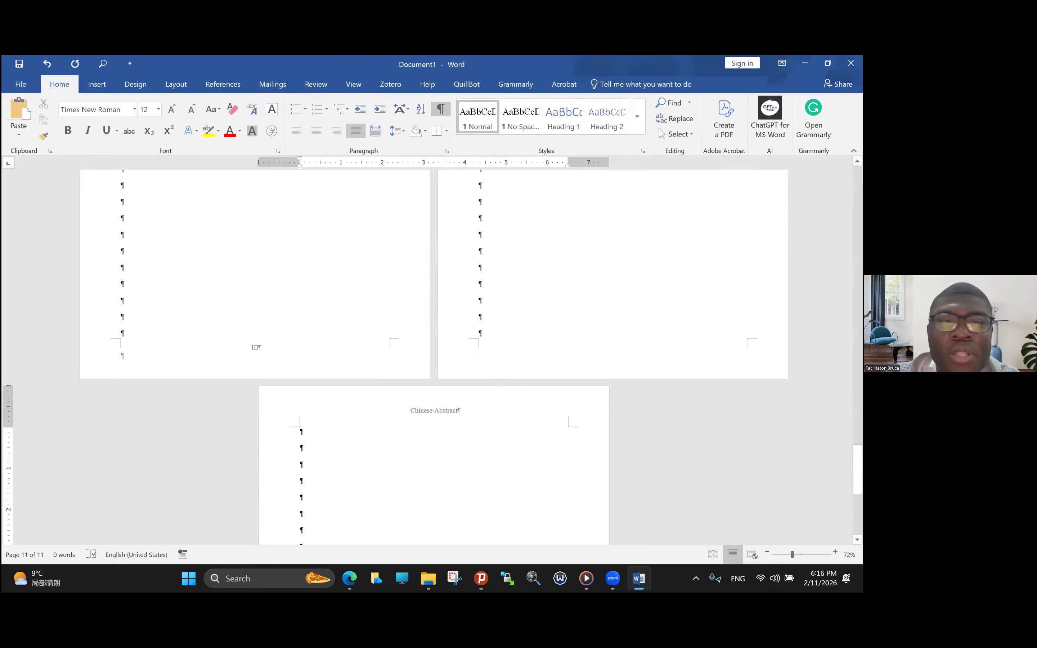
# - Check section 3's page numbers and add more blank paragraphs on page 11 until the text reaches page 12
pyautogui.scroll(8, 433, 356)
pyautogui.scroll(-1, 433, 356)
pyautogui.scroll(-5, 433, 357)
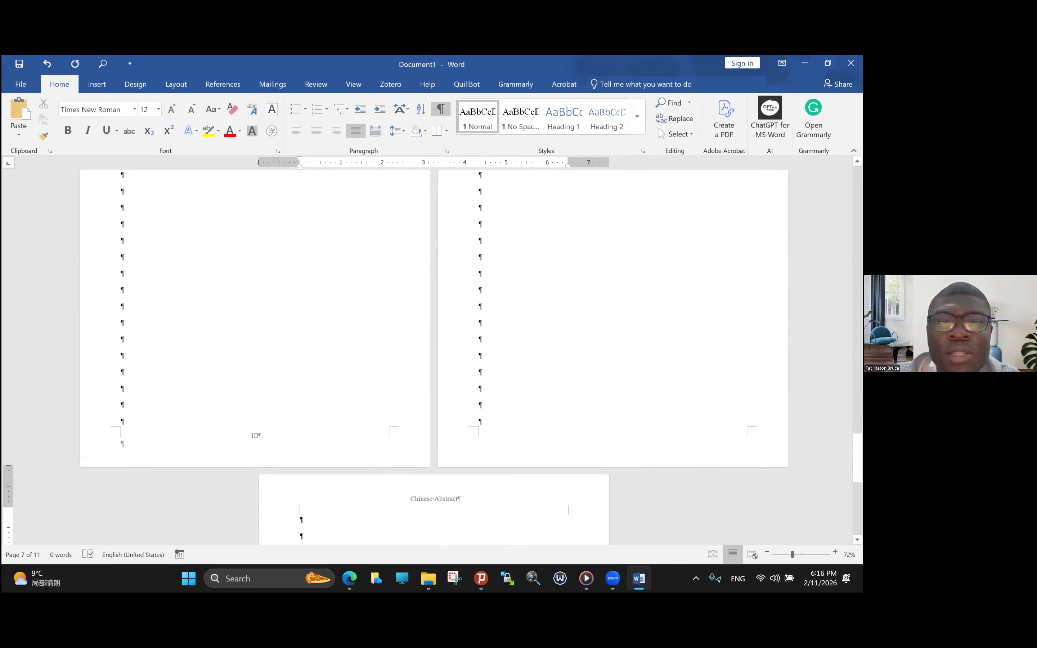
pyautogui.scroll(-6, 409, 260)
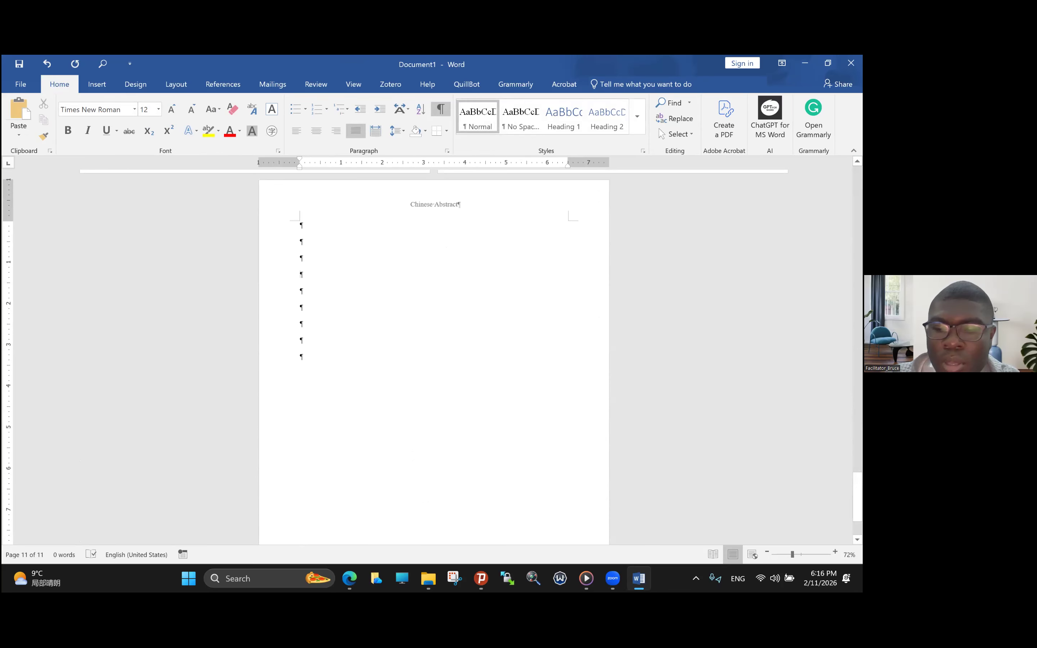
pyautogui.press('Return')
pyautogui.press('Return')
pyautogui.press('Return')
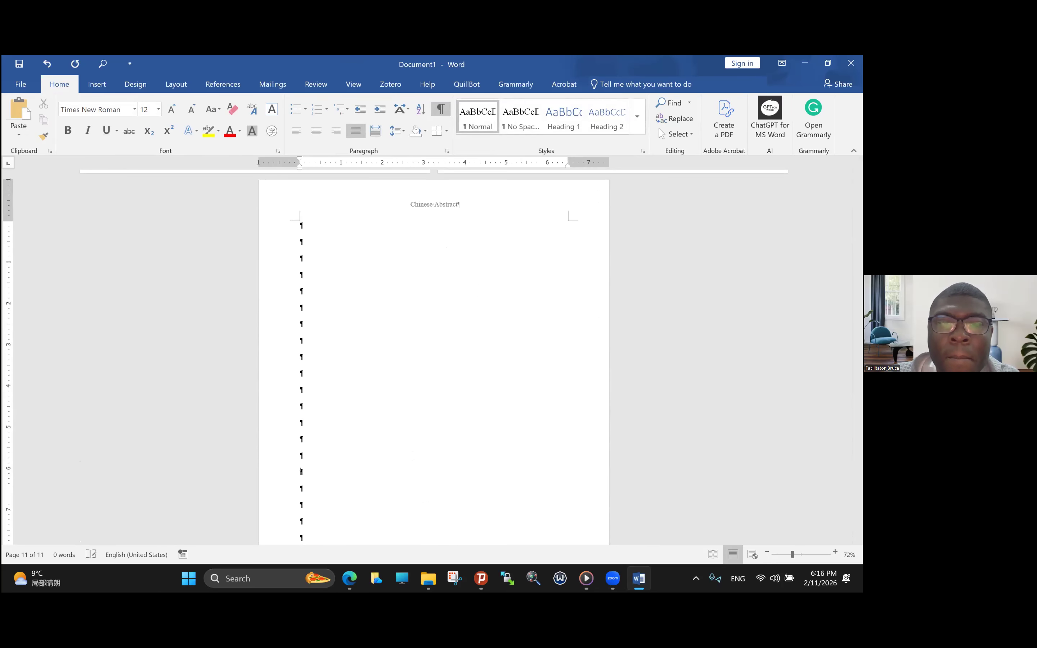
pyautogui.press('Return')
pyautogui.press('Return')
pyautogui.press('Return')
pyautogui.press('Return')
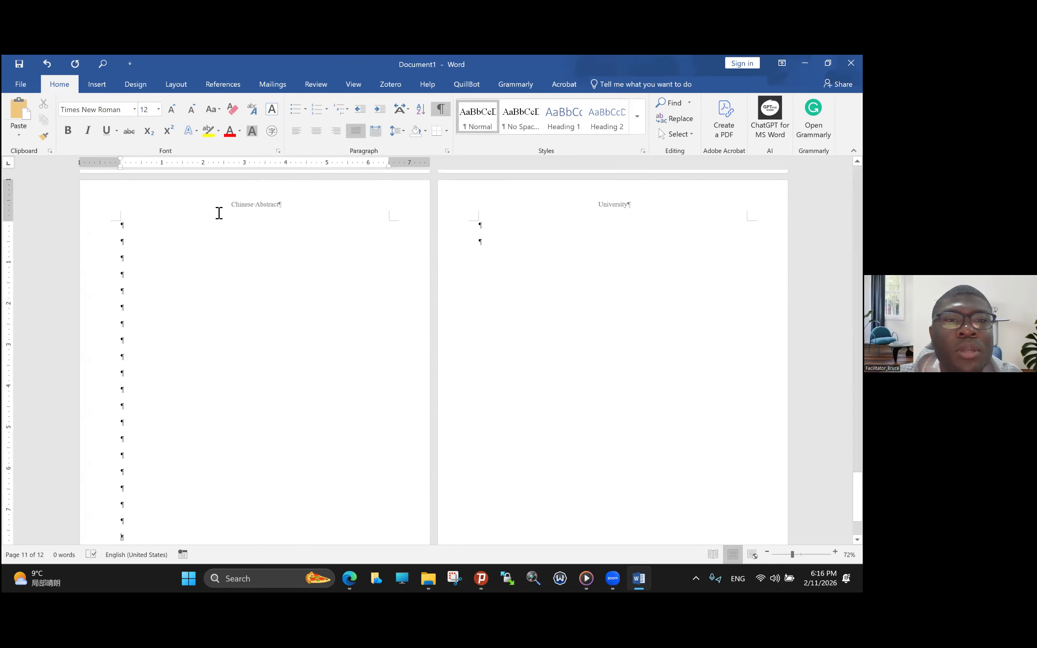
pyautogui.doubleClick(242, 203)
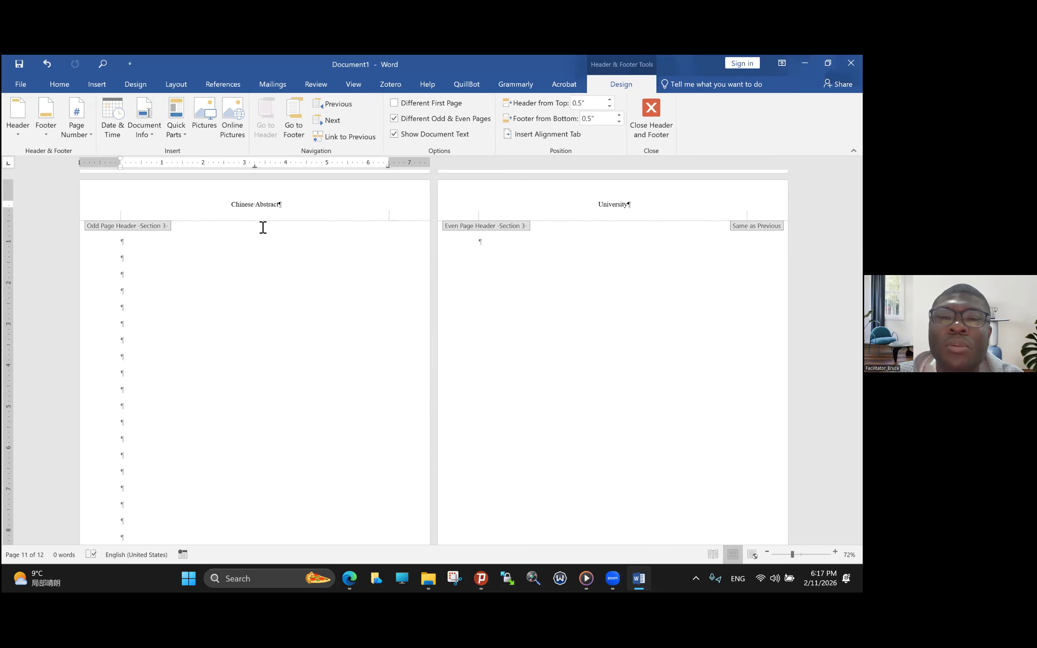
pyautogui.scroll(3, 264, 232)
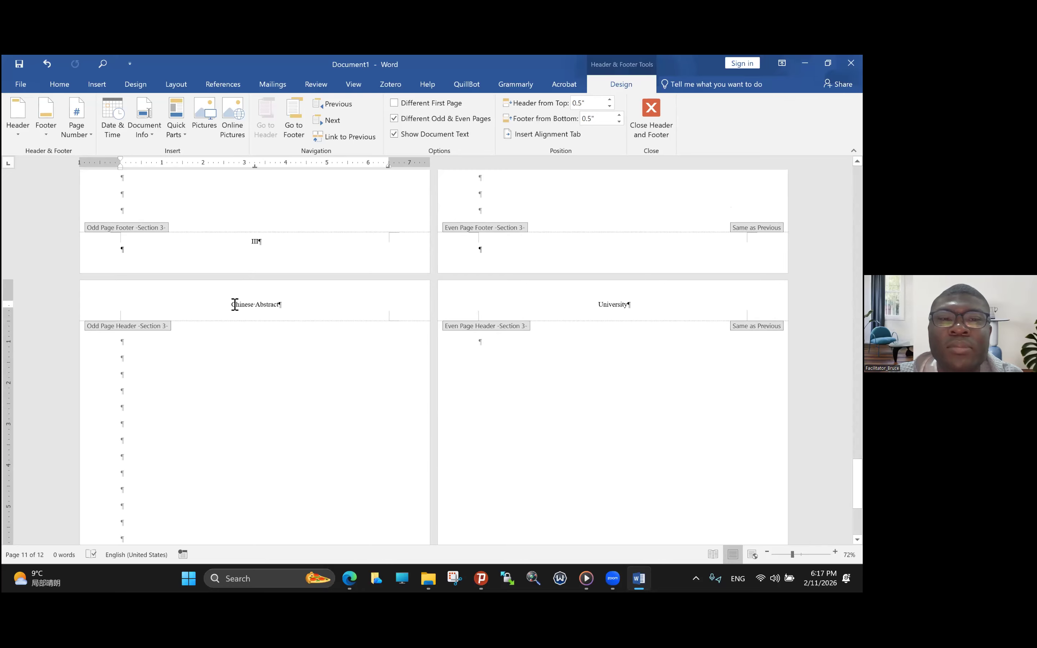
pyautogui.moveTo(235, 304); pyautogui.dragTo(284, 311)
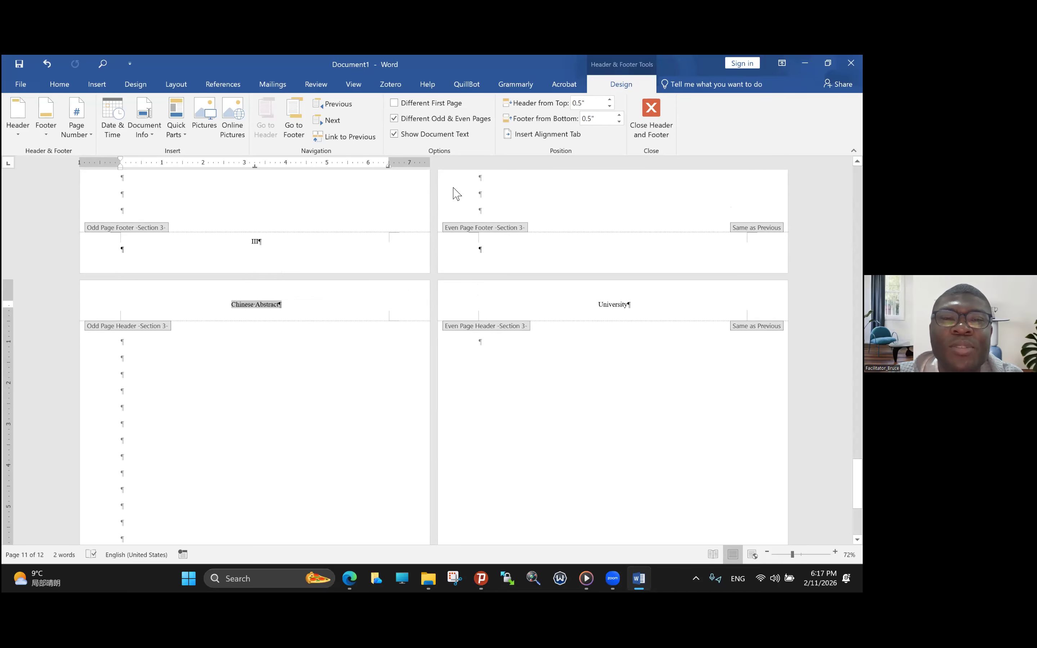
# - Insert a Next Page section break at the end of page 10, returning to the body text first
pyautogui.scroll(1, 505, 247)
pyautogui.doubleClick(486, 244)
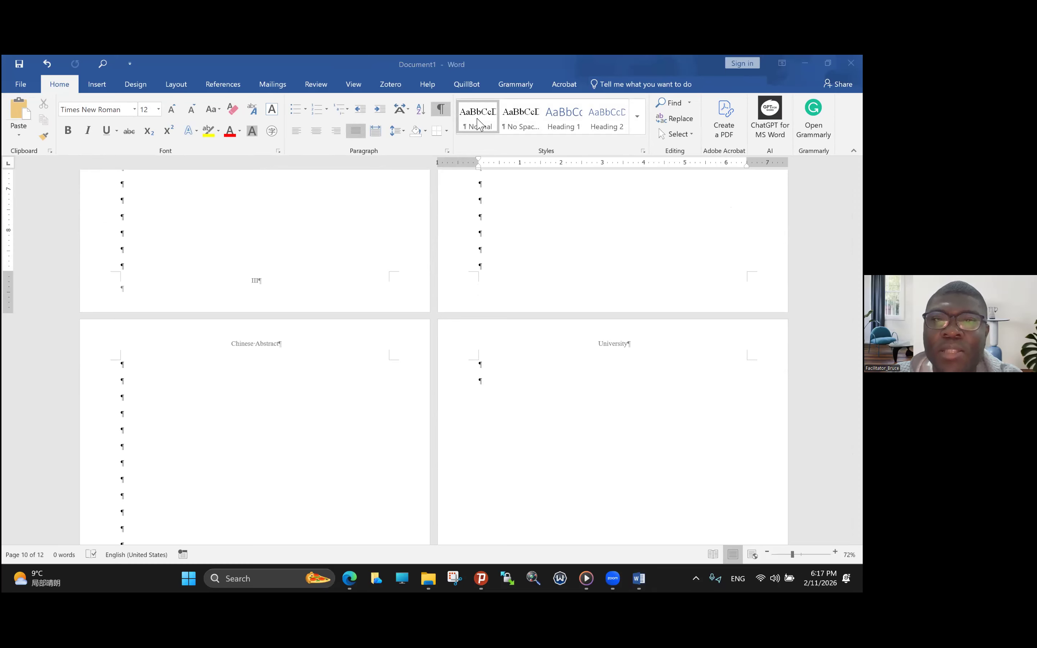
pyautogui.doubleClick(484, 252)
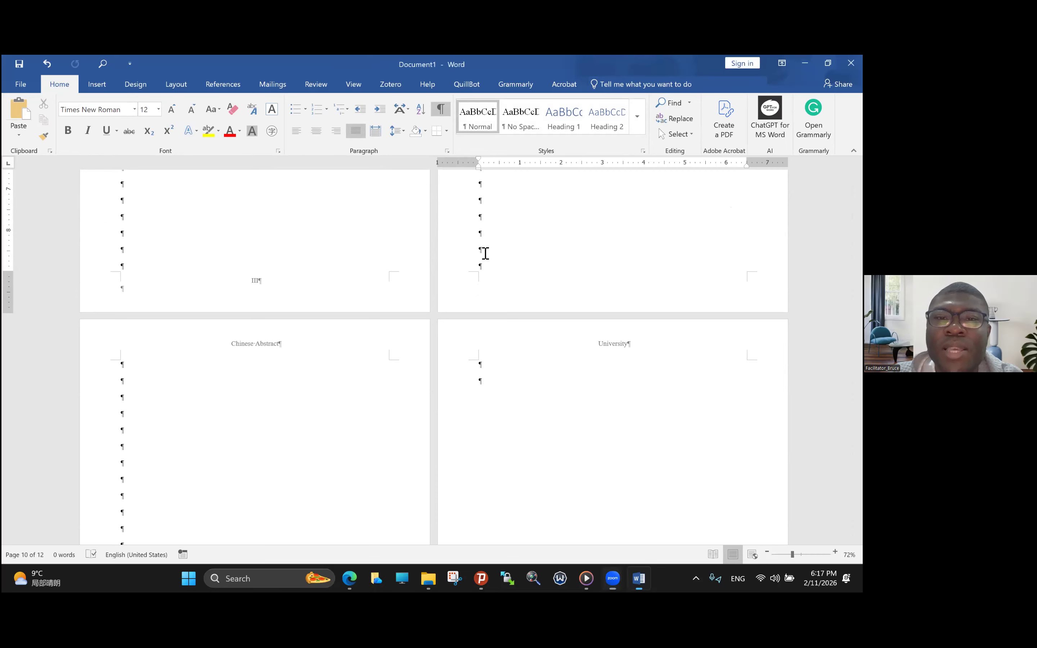
pyautogui.click(176, 85)
pyautogui.click(192, 103)
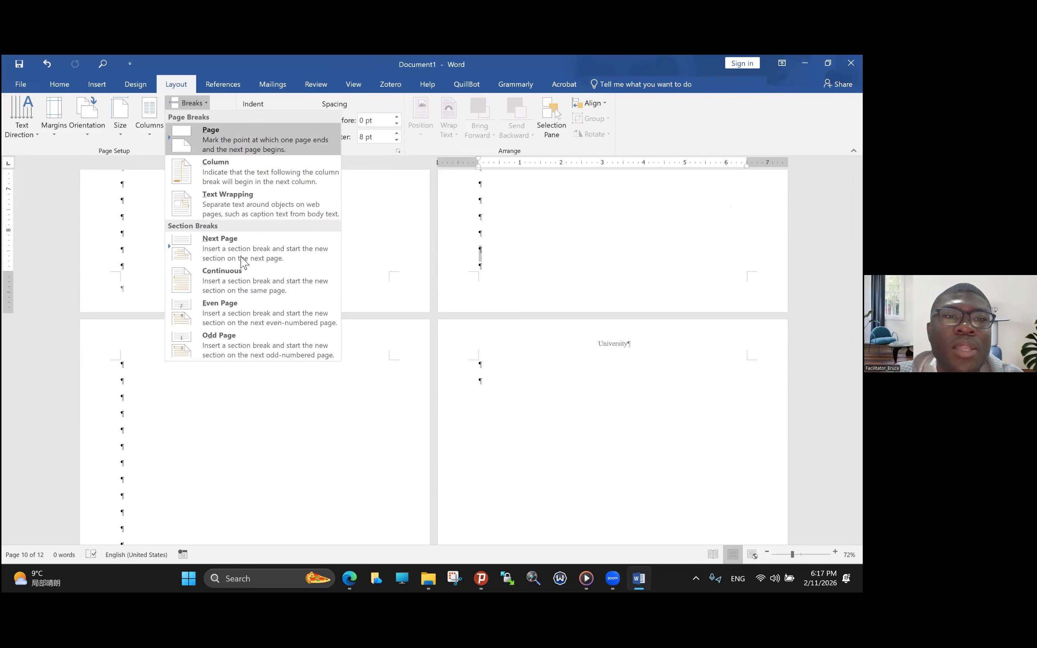
pyautogui.click(242, 259)
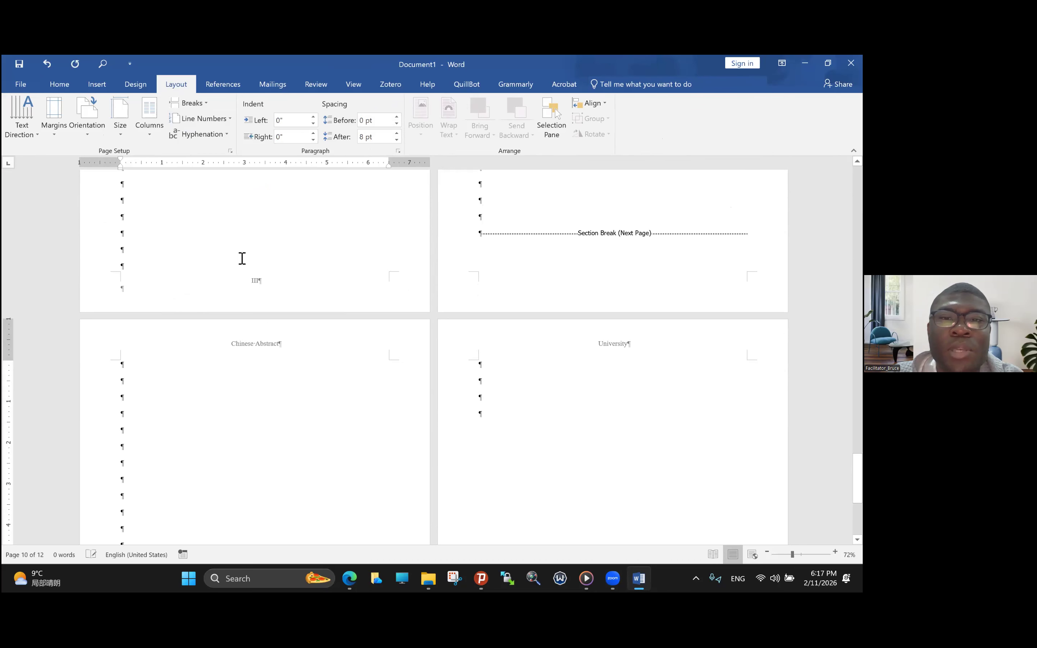
# - Unlink section 4's odd page header from the previous section, change it to "English Abstract", and check section 3's header
pyautogui.doubleClick(235, 346)
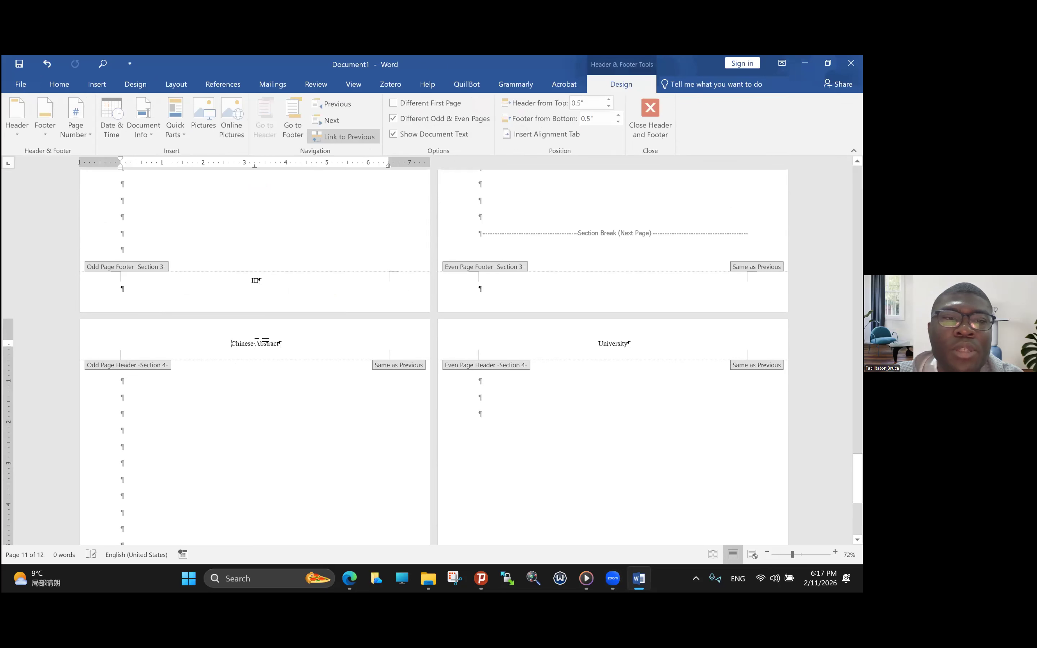
pyautogui.moveTo(232, 345); pyautogui.dragTo(275, 351)
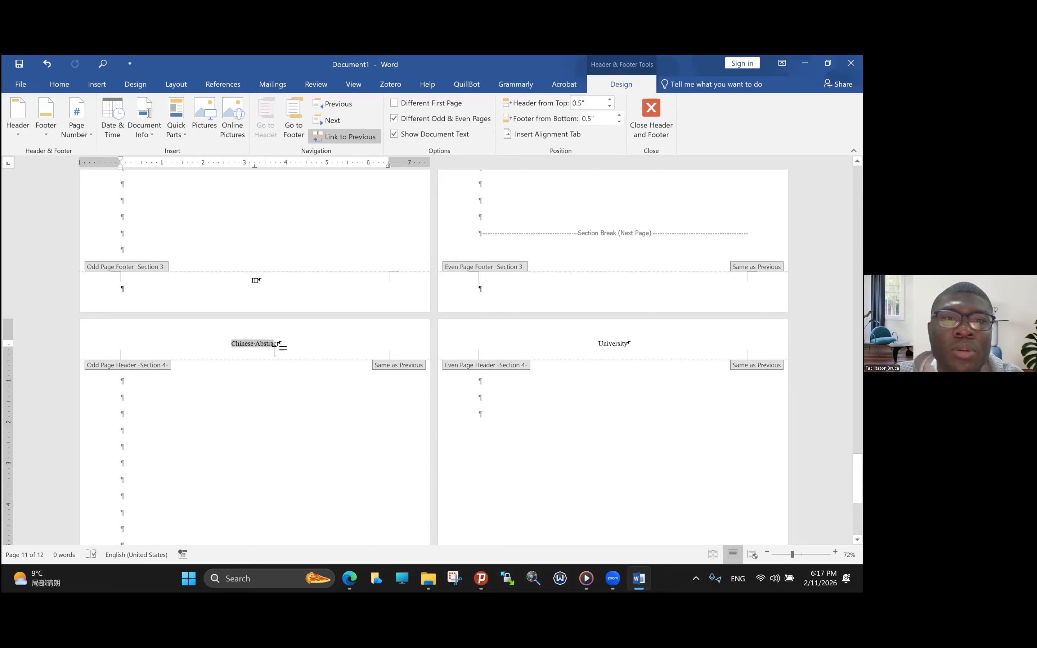
pyautogui.click(352, 137)
pyautogui.doubleClick(253, 202)
pyautogui.press('capslock')
pyautogui.write('E')
pyautogui.press('capslock')
pyautogui.write('nglish')
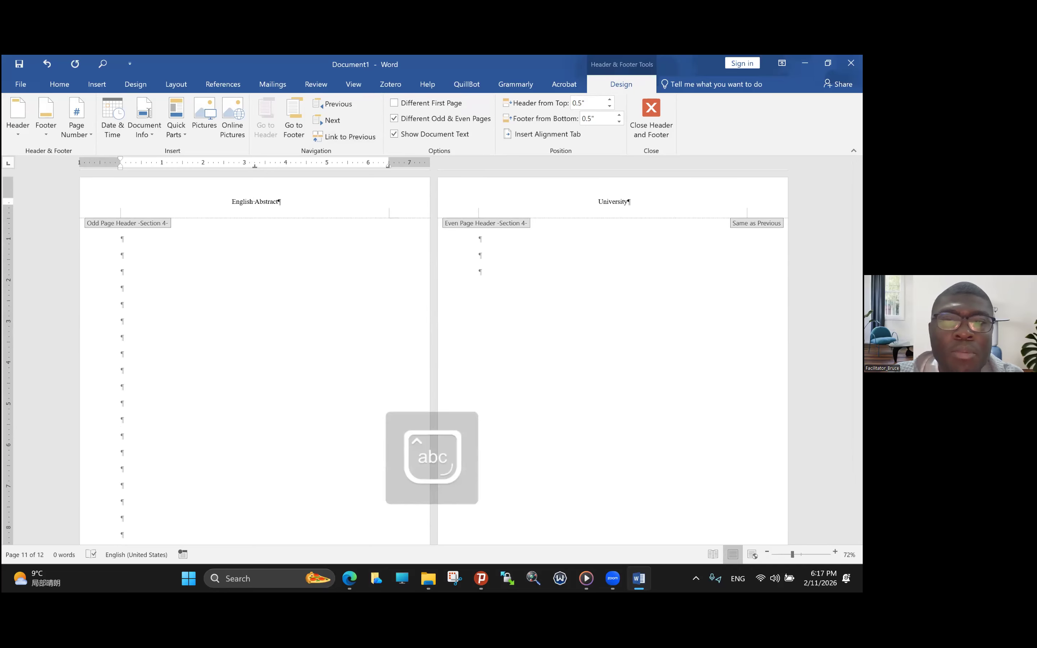
pyautogui.scroll(10, 274, 266)
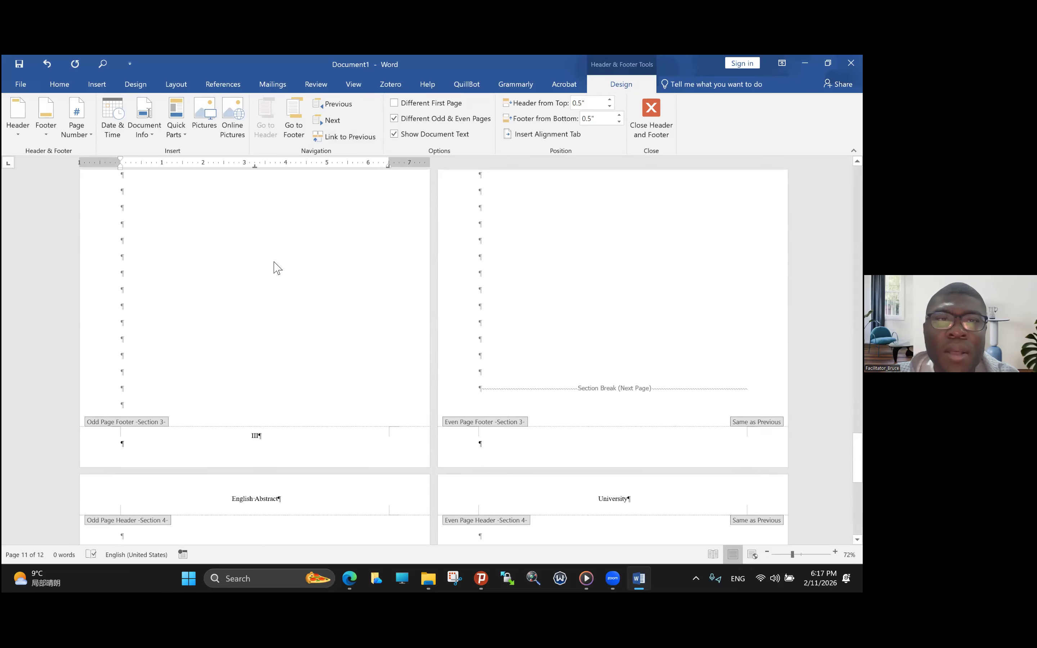
pyautogui.scroll(-10, 278, 268)
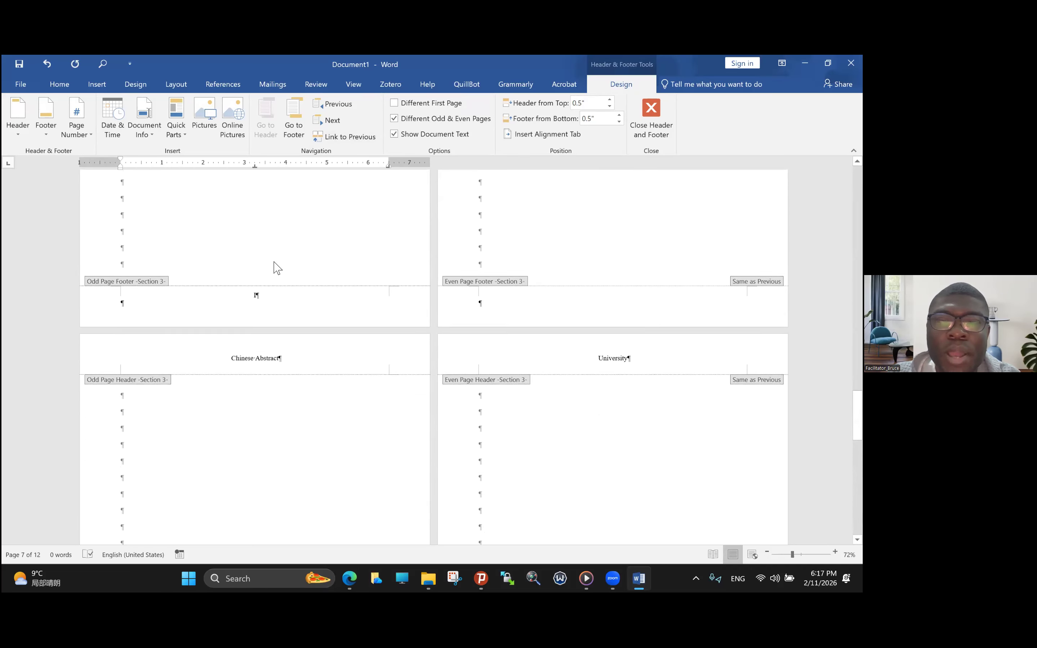
pyautogui.scroll(-3, 275, 266)
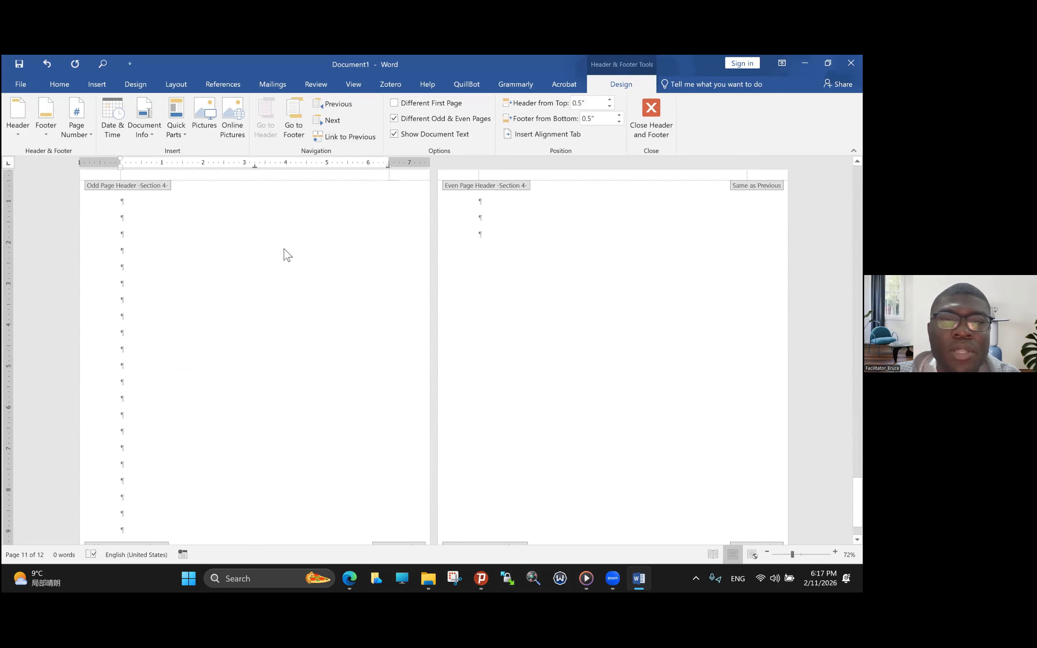
# - Add blank paragraphs to the body of section 4 until it runs onto page 14
pyautogui.scroll(1, 480, 242)
pyautogui.doubleClick(488, 253)
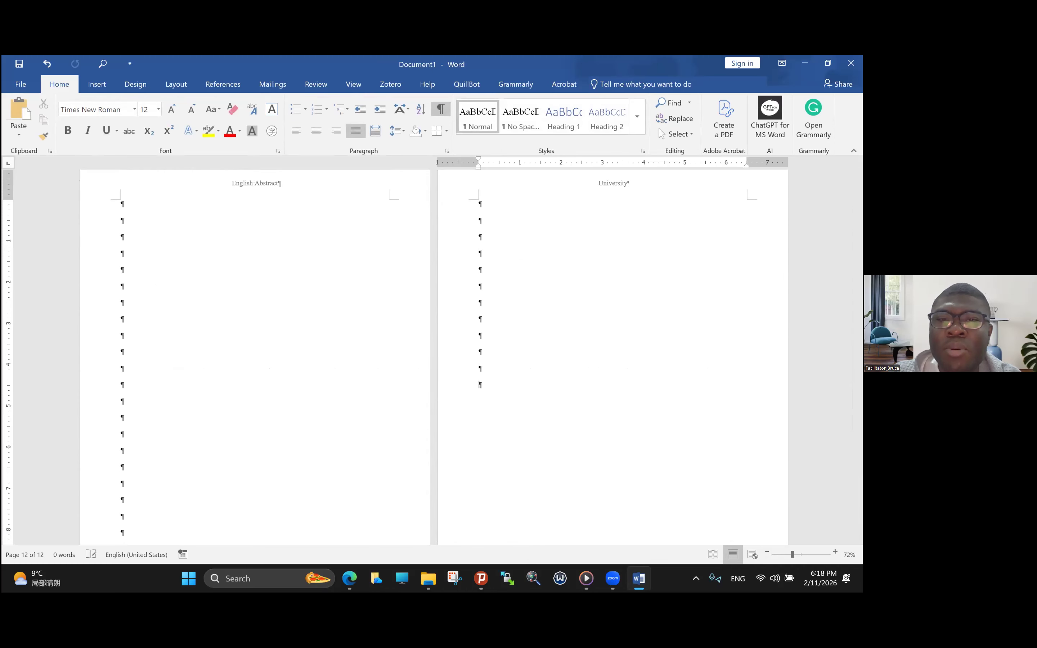
pyautogui.press('Return')
pyautogui.press('Return')
pyautogui.press('Return')
pyautogui.press('Return')
pyautogui.press('Return')
pyautogui.press('Return')
pyautogui.press('Return')
pyautogui.press('Return')
pyautogui.press('Return')
pyautogui.press('Return')
pyautogui.press('Return')
pyautogui.press('Return')
pyautogui.press('Return')
pyautogui.press('Return')
pyautogui.press('Return')
pyautogui.press('Return')
pyautogui.press('Return')
pyautogui.press('Return')
pyautogui.press('Return')
pyautogui.press('Return')
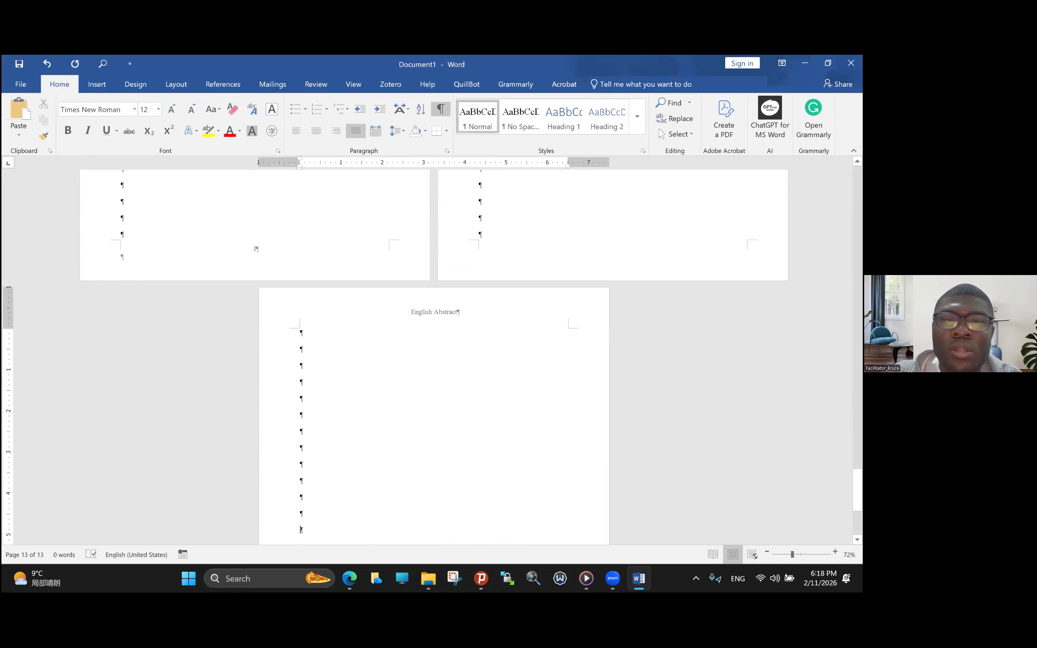
pyautogui.press('Return')
pyautogui.press('Return')
pyautogui.press('Return')
pyautogui.press('Return')
pyautogui.press('Return')
pyautogui.press('Return')
pyautogui.press('Return')
pyautogui.press('Return')
pyautogui.press('Return')
pyautogui.press('Return')
pyautogui.press('Return')
pyautogui.press('Return')
pyautogui.press('Return')
pyautogui.press('Return')
pyautogui.press('Return')
pyautogui.press('Return')
pyautogui.press('Return')
pyautogui.press('Return')
pyautogui.press('Return')
pyautogui.press('Return')
pyautogui.press('Return')
pyautogui.press('Return')
pyautogui.press('Return')
pyautogui.press('Return')
pyautogui.press('Return')
pyautogui.press('Return')
pyautogui.press('Return')
pyautogui.press('Return')
pyautogui.press('Return')
pyautogui.press('Return')
pyautogui.press('Return')
pyautogui.press('Return')
pyautogui.press('Return')
pyautogui.press('Return')
pyautogui.press('Return')
pyautogui.press('Return')
pyautogui.press('Return')
pyautogui.press('Return')
pyautogui.press('Return')
pyautogui.press('Return')
# - Set section 4's I, II, III page numbering to continue from the previous section
pyautogui.scroll(3, 434, 357)
pyautogui.scroll(-4, 434, 357)
pyautogui.scroll(-2, 329, 314)
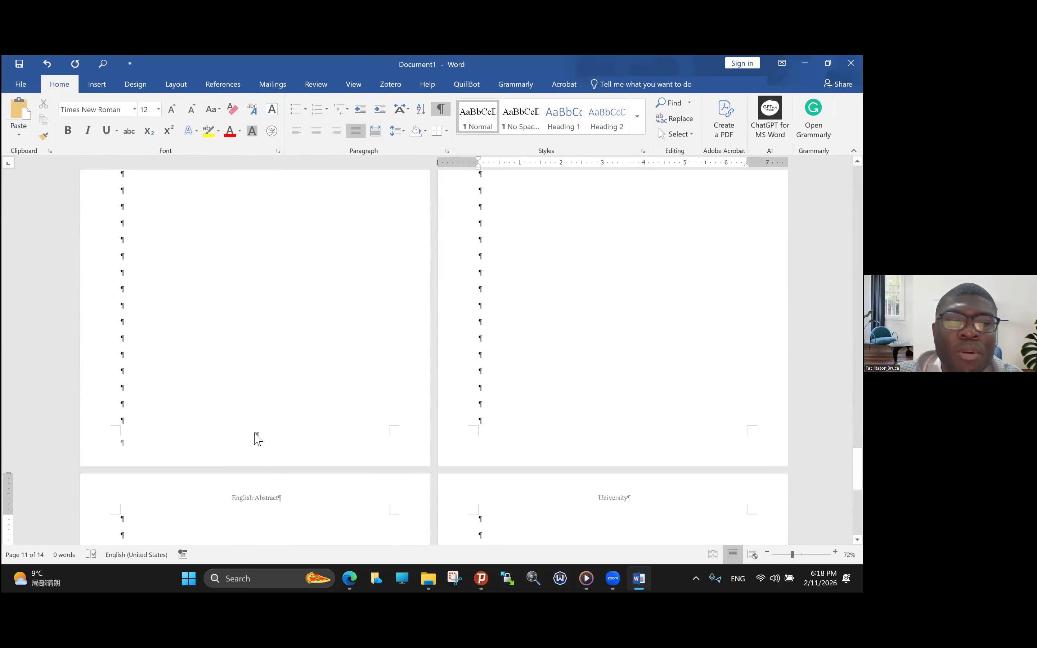
pyautogui.doubleClick(256, 436)
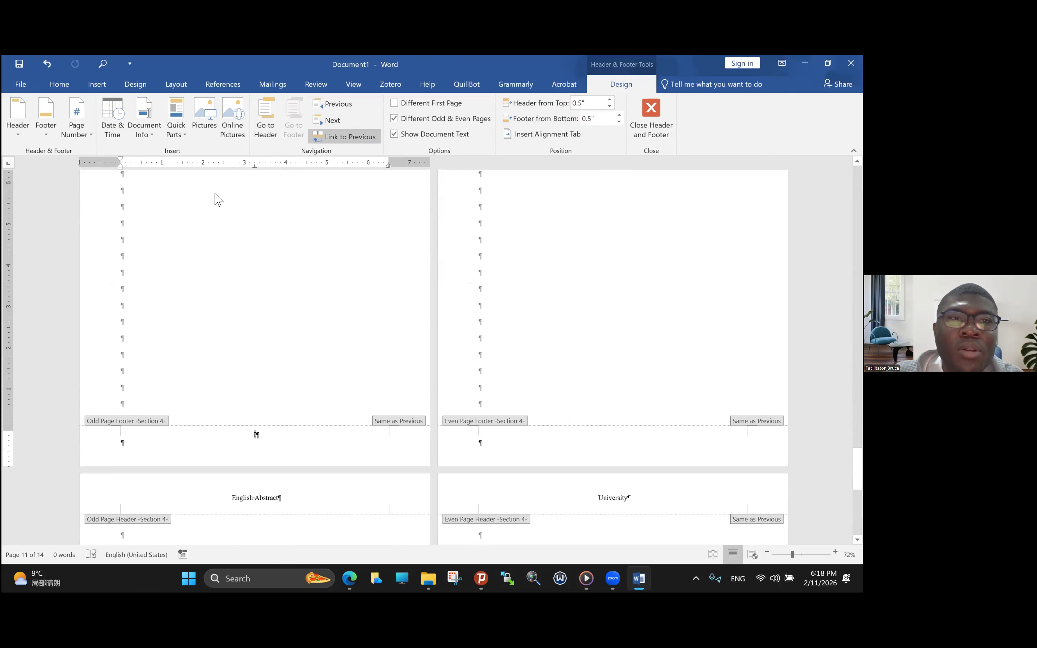
pyautogui.click(87, 139)
pyautogui.click(111, 215)
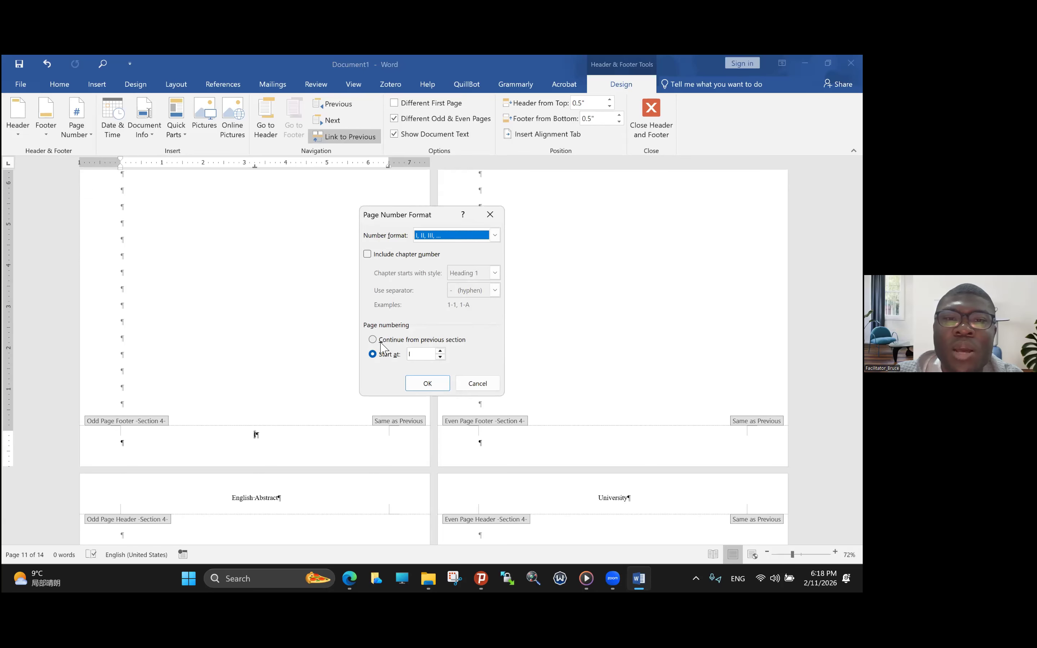
pyautogui.click(373, 340)
pyautogui.click(429, 384)
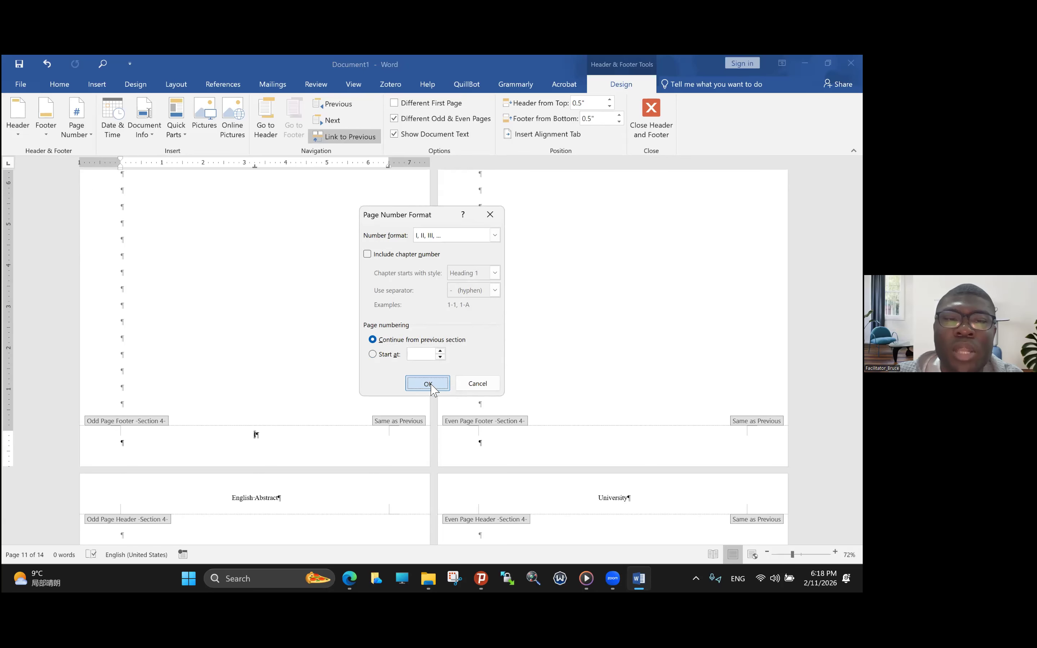
# - Return to the body text of section 4 and extend it with blank space until the document runs onto page 16
pyautogui.scroll(-10, 432, 385)
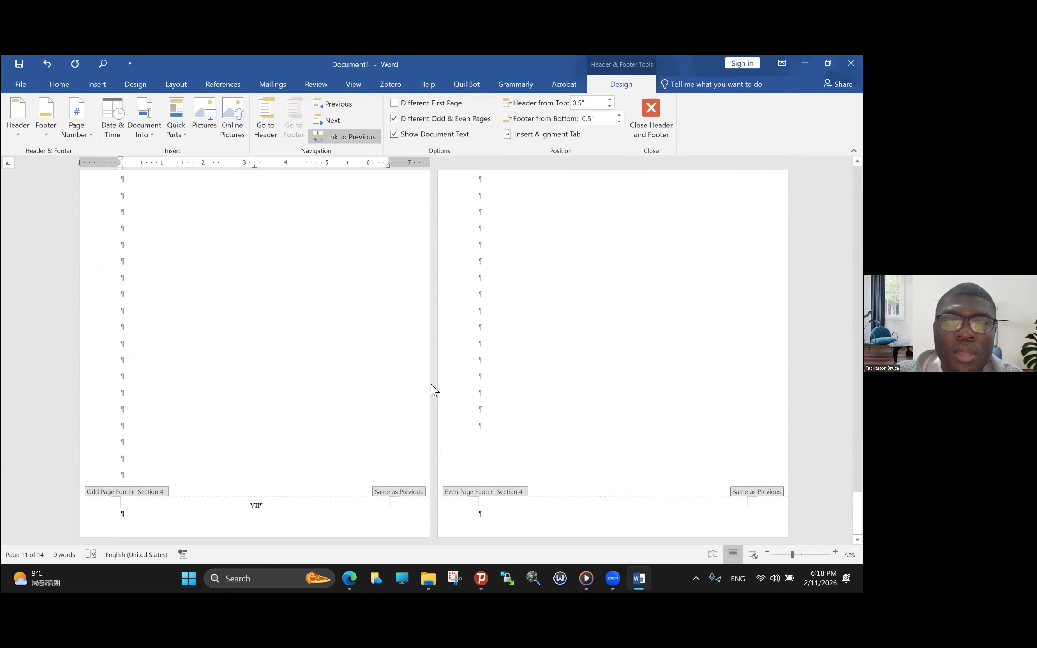
pyautogui.scroll(-8, 432, 390)
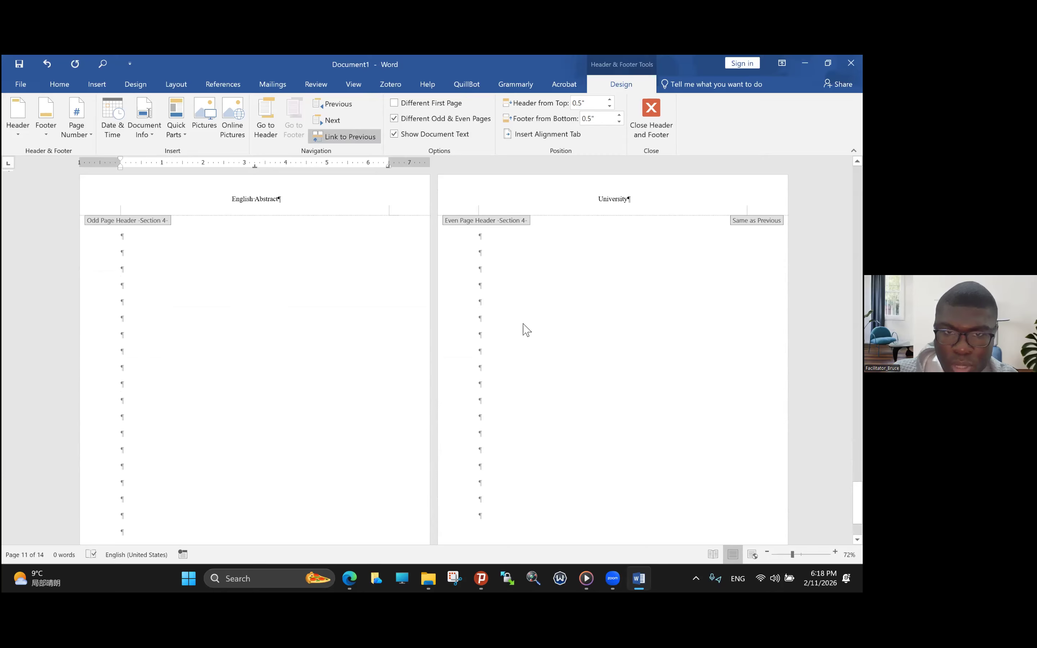
pyautogui.doubleClick(482, 272)
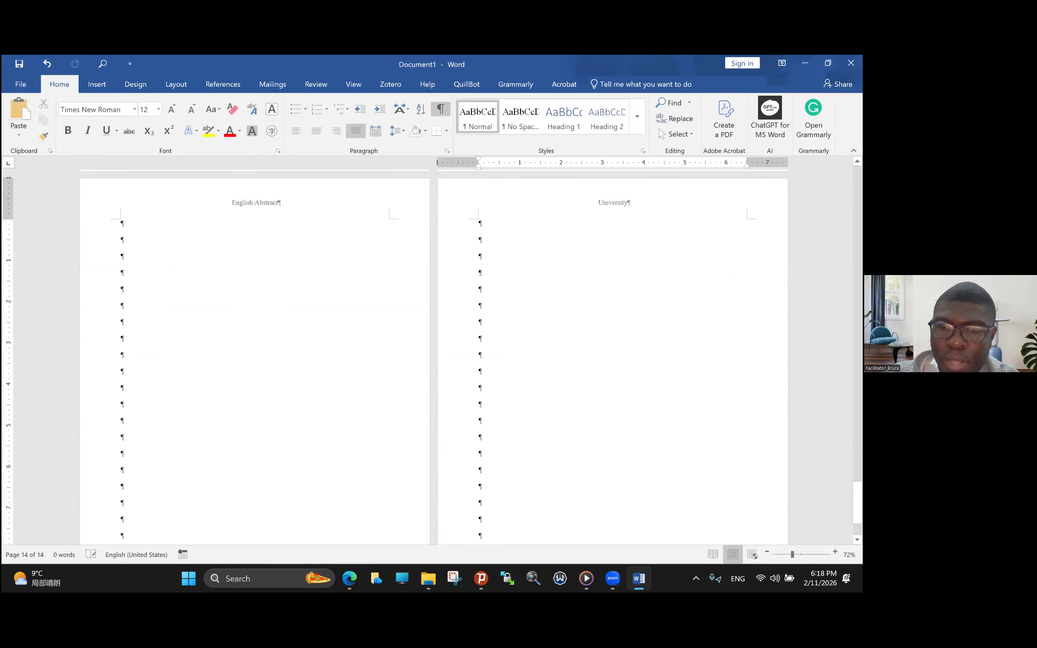
pyautogui.hotkey('ctrl', 'Return')
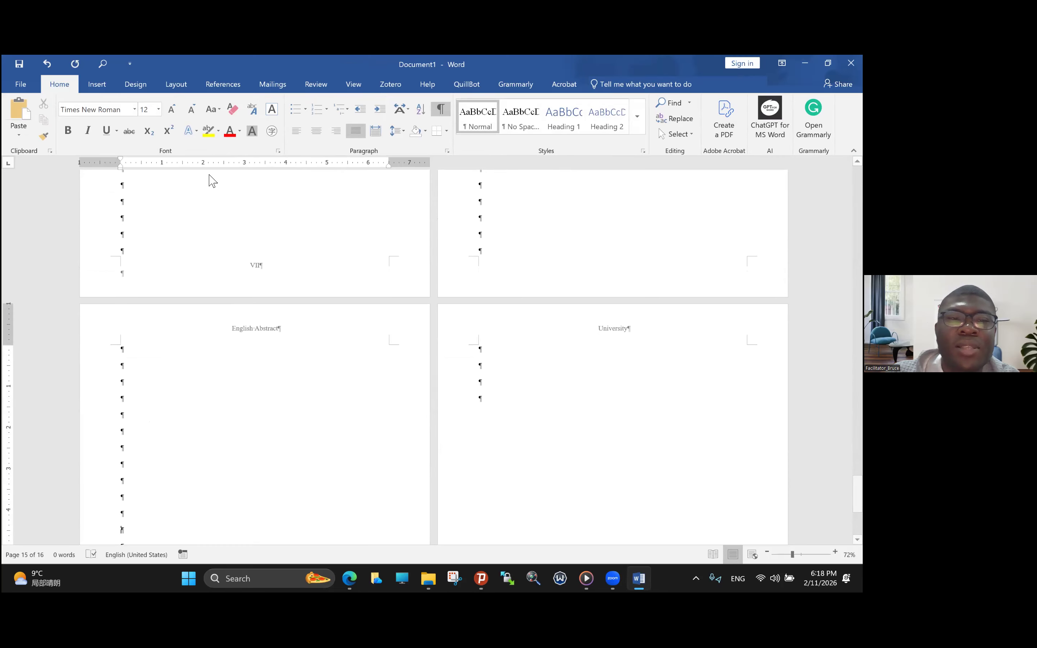
# - Insert a Next Page section break near the end of page 14
pyautogui.click(246, 333)
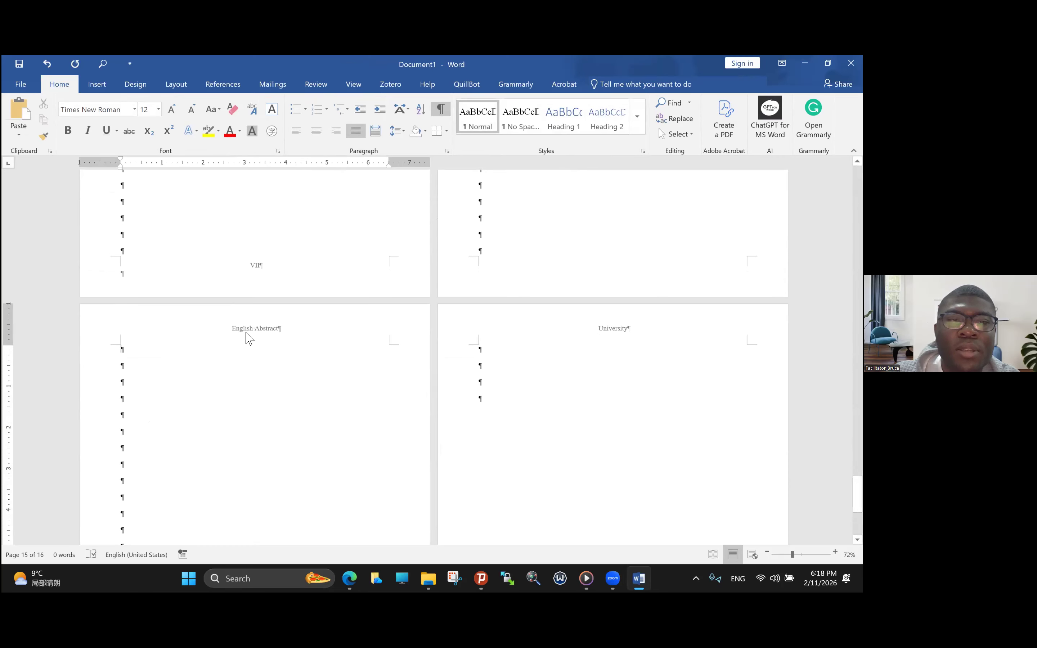
pyautogui.click(483, 245)
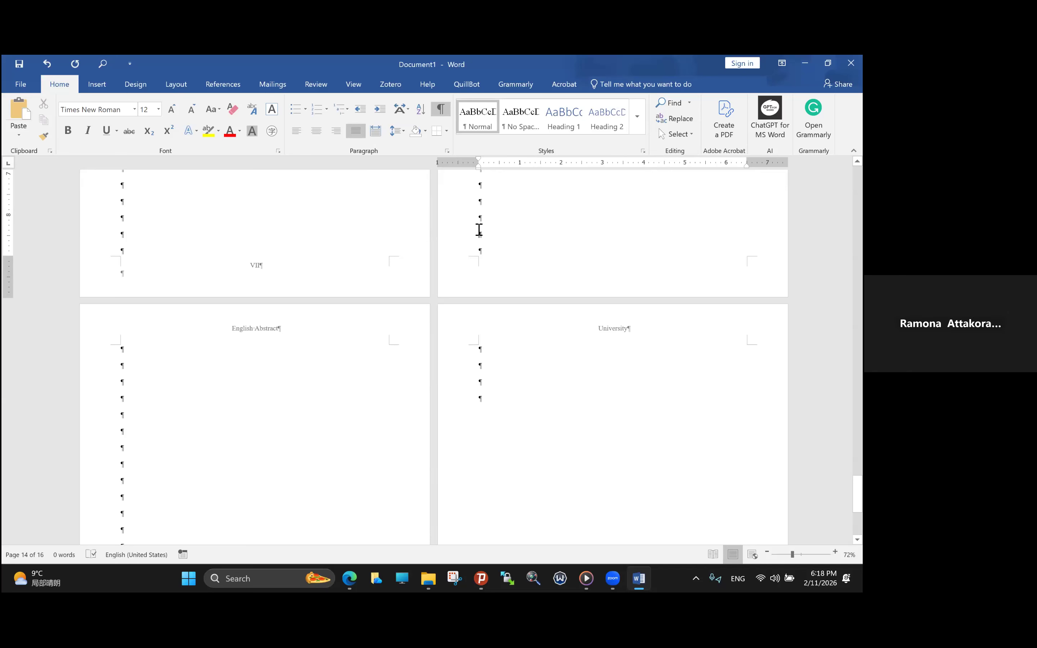
pyautogui.click(179, 85)
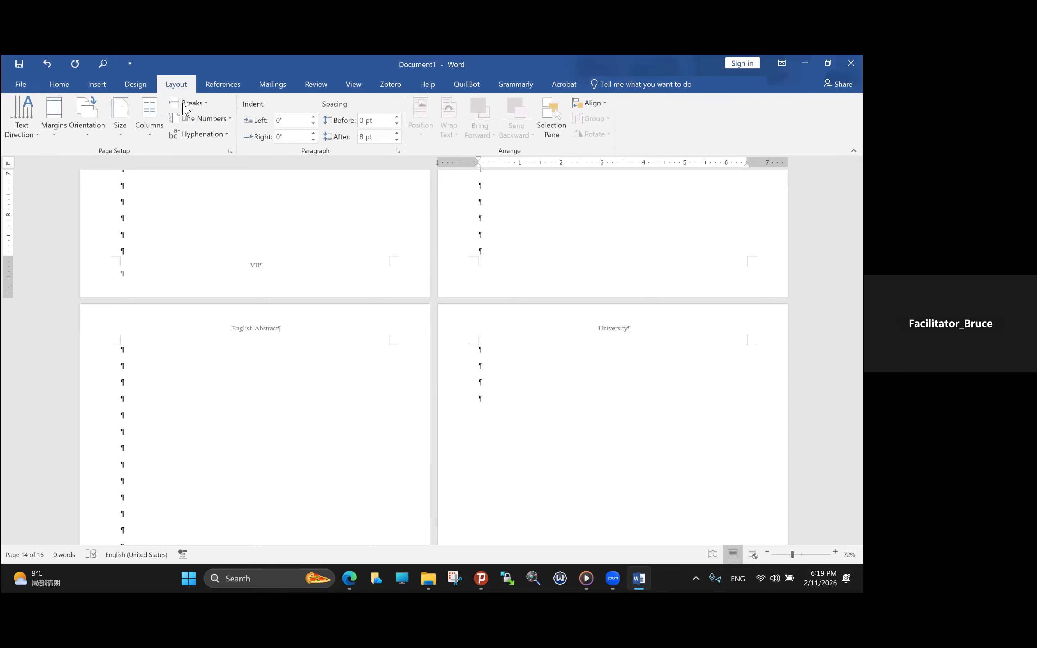
pyautogui.click(189, 106)
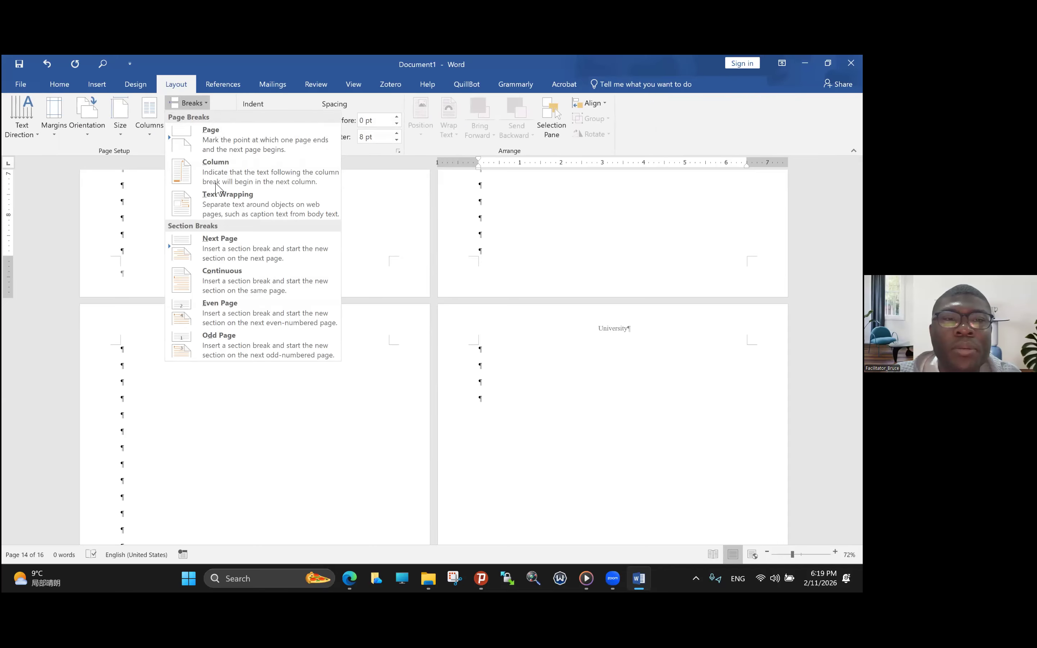
pyautogui.click(243, 239)
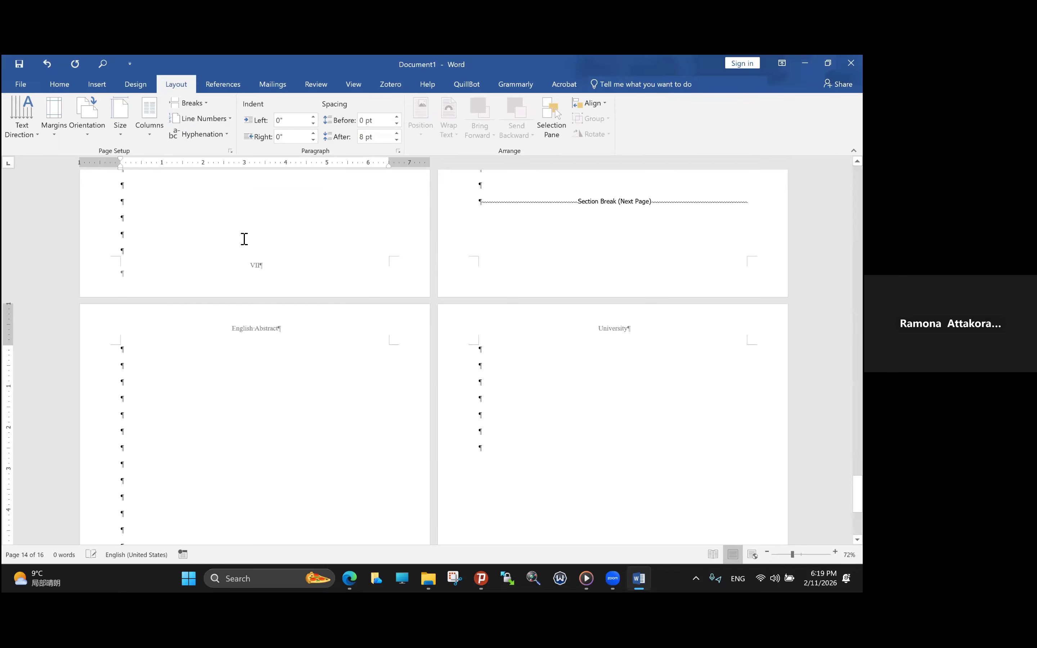
# - Unlink section 5's odd page header from the previous section and change it to "Table of Contents"
pyautogui.doubleClick(237, 328)
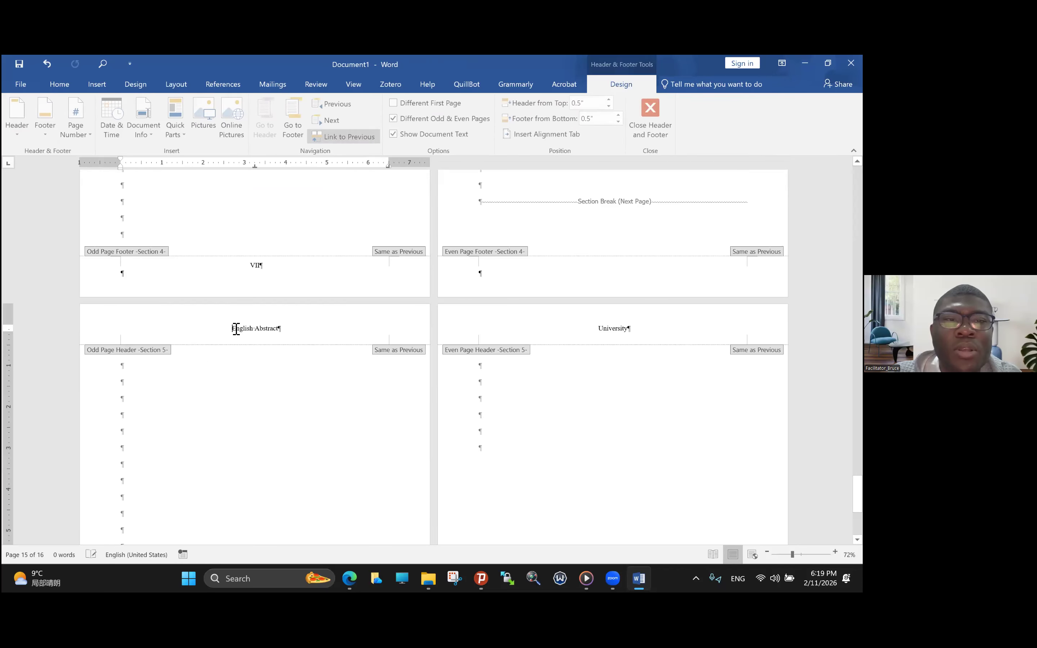
pyautogui.tripleClick(268, 328)
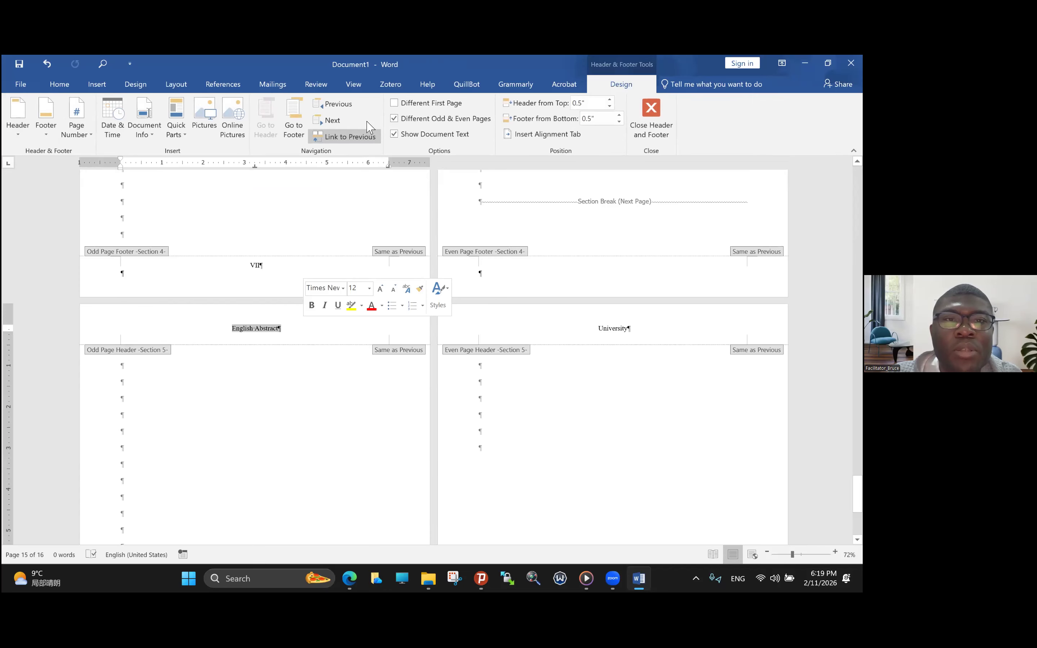
pyautogui.click(362, 137)
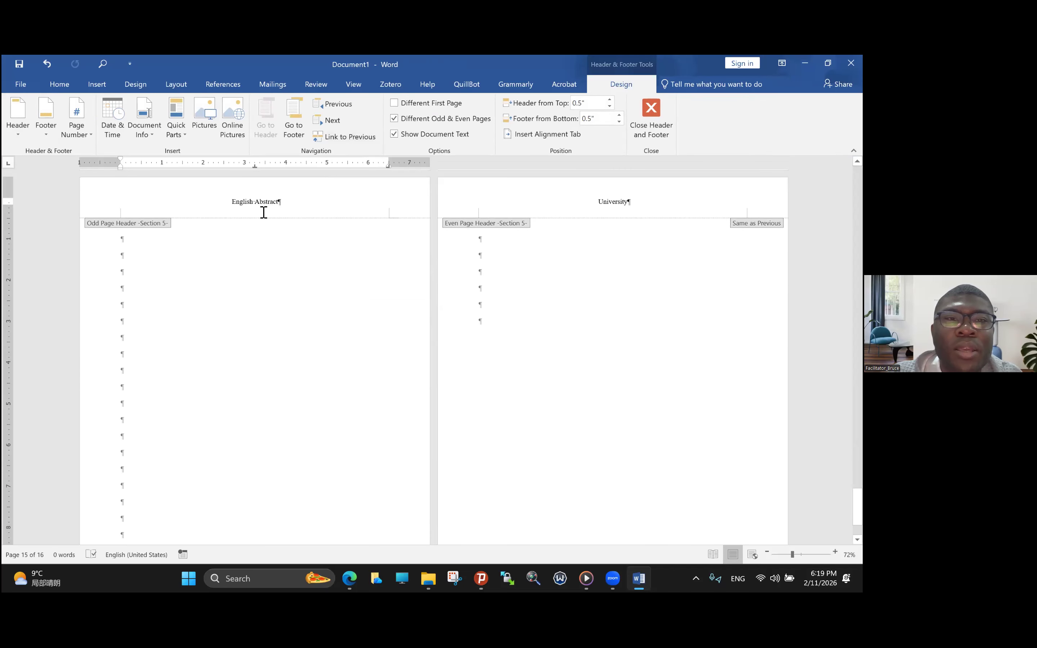
pyautogui.moveTo(232, 201); pyautogui.dragTo(281, 201)
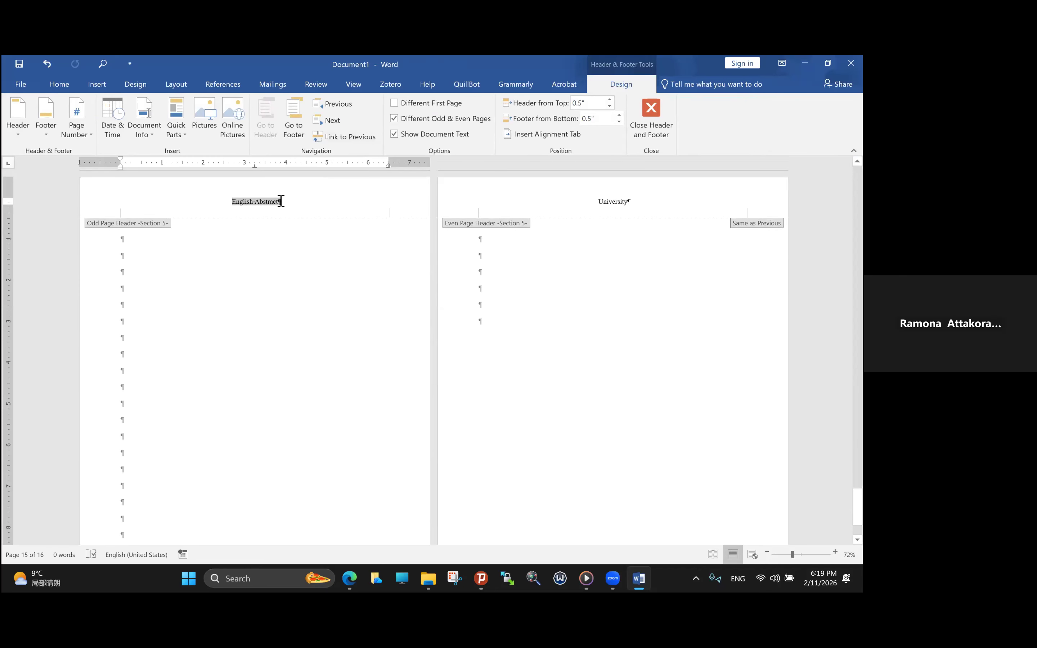
pyautogui.write('Table of Contents')
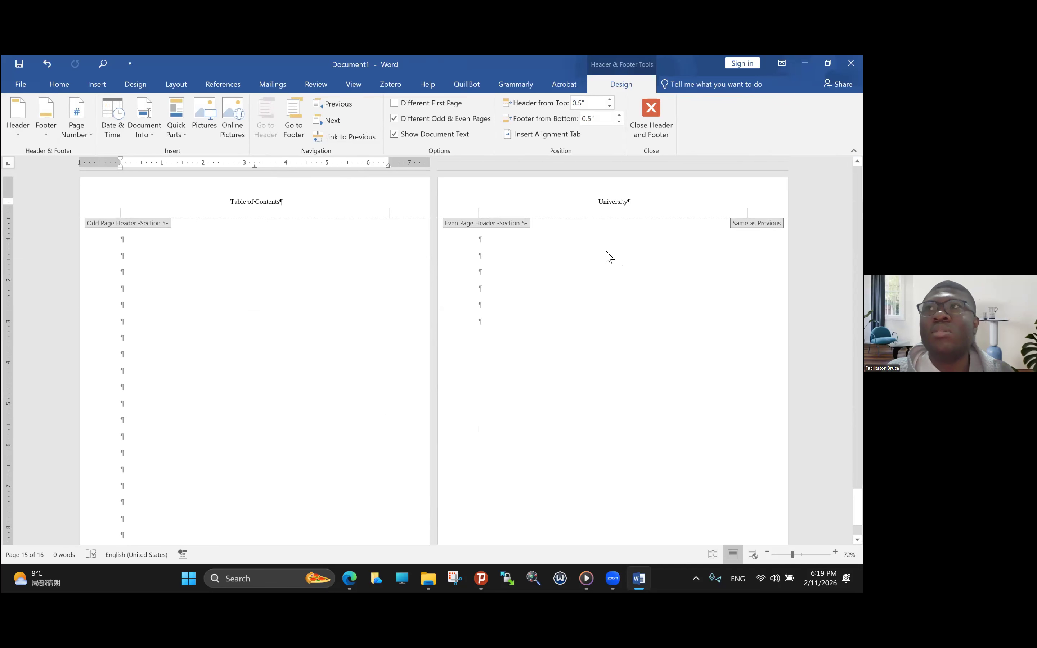
# - Return to the body text and add blank paragraphs to section 5 until it runs onto page 20
pyautogui.doubleClick(487, 260)
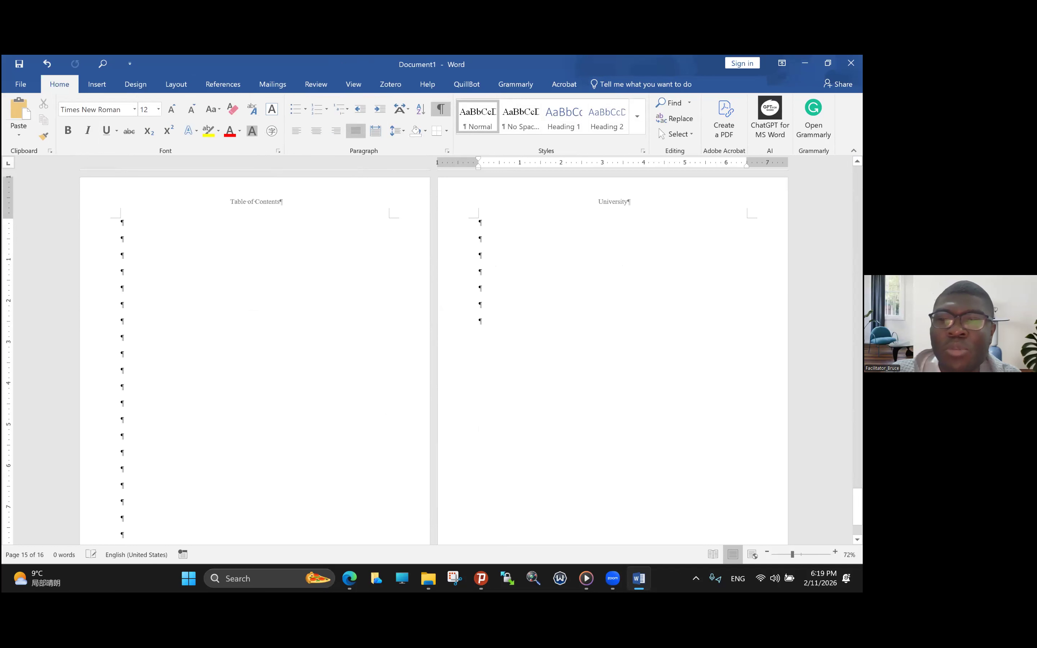
pyautogui.press('Return')
pyautogui.press('Return')
pyautogui.press('Return')
pyautogui.press('Return')
pyautogui.press('Return')
pyautogui.press('Return')
pyautogui.press('Return')
pyautogui.press('Return')
pyautogui.press('Return')
pyautogui.press('Return')
pyautogui.press('Return')
pyautogui.press('Return')
pyautogui.press('Return')
pyautogui.press('Return')
pyautogui.press('Return')
pyautogui.press('Return')
pyautogui.press('Return')
pyautogui.press('Return')
pyautogui.press('Return')
pyautogui.press('Return')
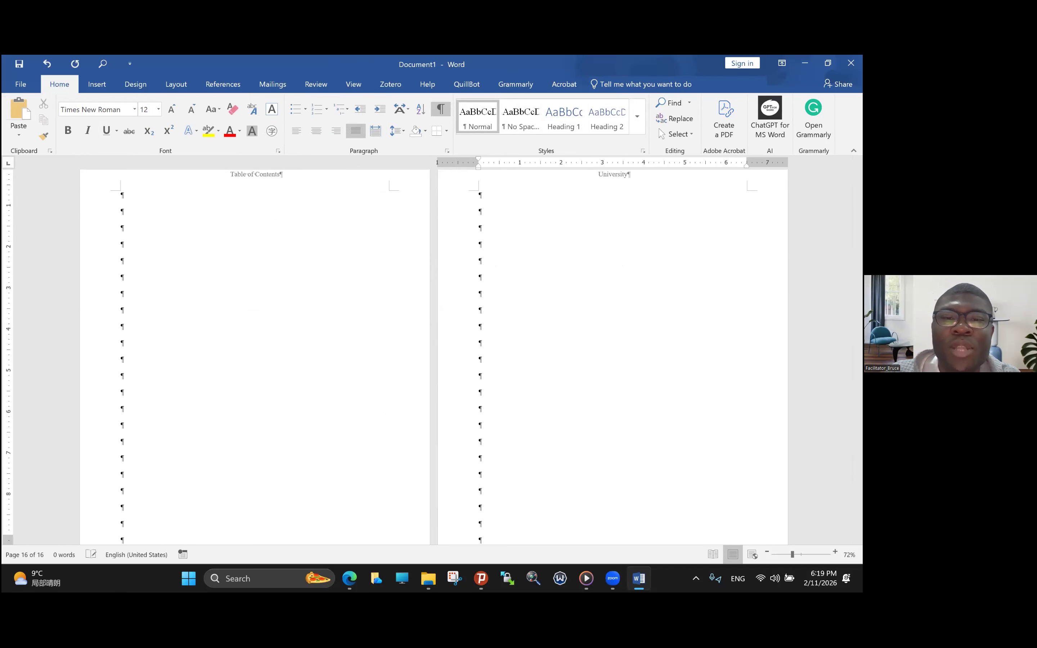
pyautogui.press('Return')
pyautogui.press('Return')
pyautogui.press('Return')
pyautogui.press('Return')
pyautogui.press('Return')
pyautogui.press('Return')
pyautogui.press('Return')
pyautogui.press('Return')
pyautogui.press('Return')
pyautogui.press('Return')
pyautogui.press('Return')
pyautogui.press('Return')
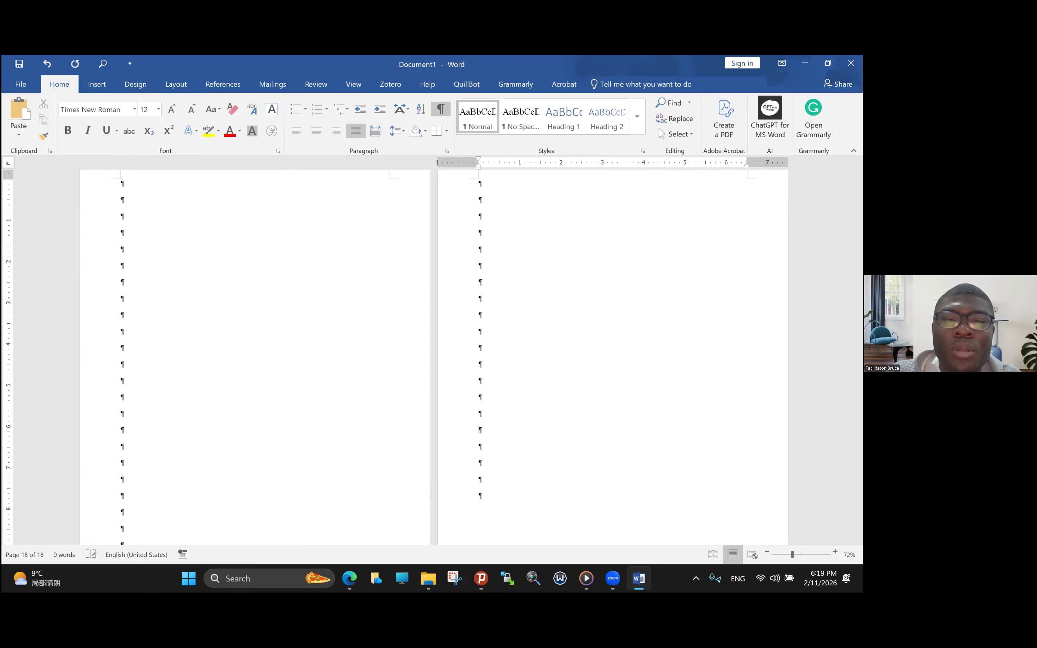
pyautogui.press('Return')
pyautogui.press('Return')
pyautogui.press('Return')
pyautogui.press('Return')
pyautogui.press('Return')
pyautogui.press('Return')
pyautogui.press('Return')
pyautogui.press('Return')
pyautogui.press('Return')
pyautogui.press('Return')
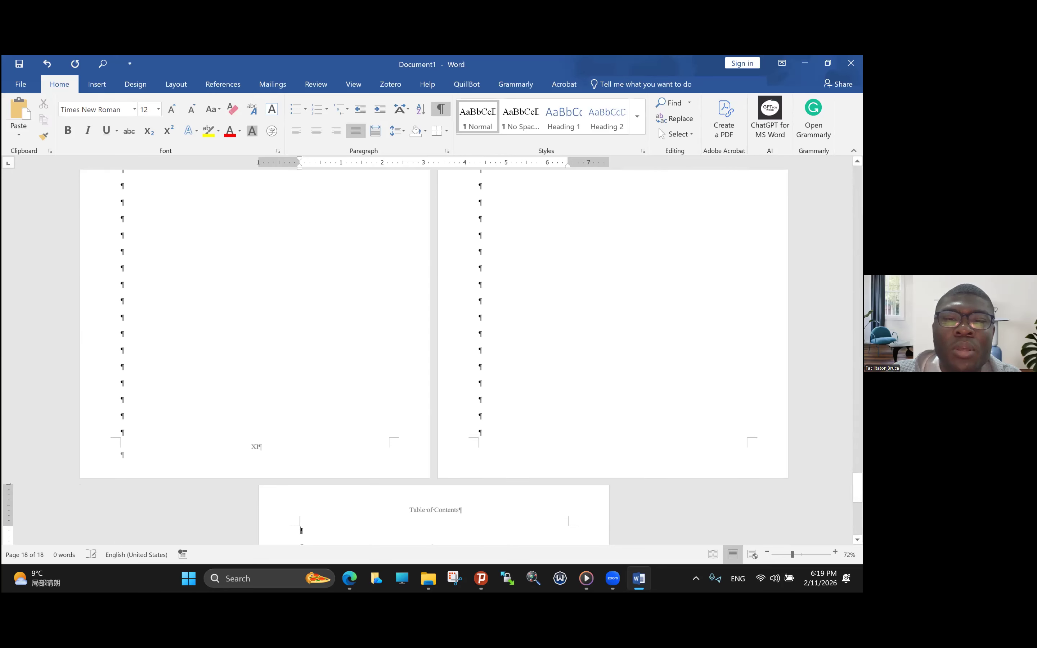
pyautogui.press('Return')
pyautogui.press('Return')
pyautogui.press('Return')
pyautogui.press('Return')
pyautogui.press('Return')
pyautogui.press('Return')
pyautogui.press('Return')
pyautogui.press('Return')
pyautogui.press('Return')
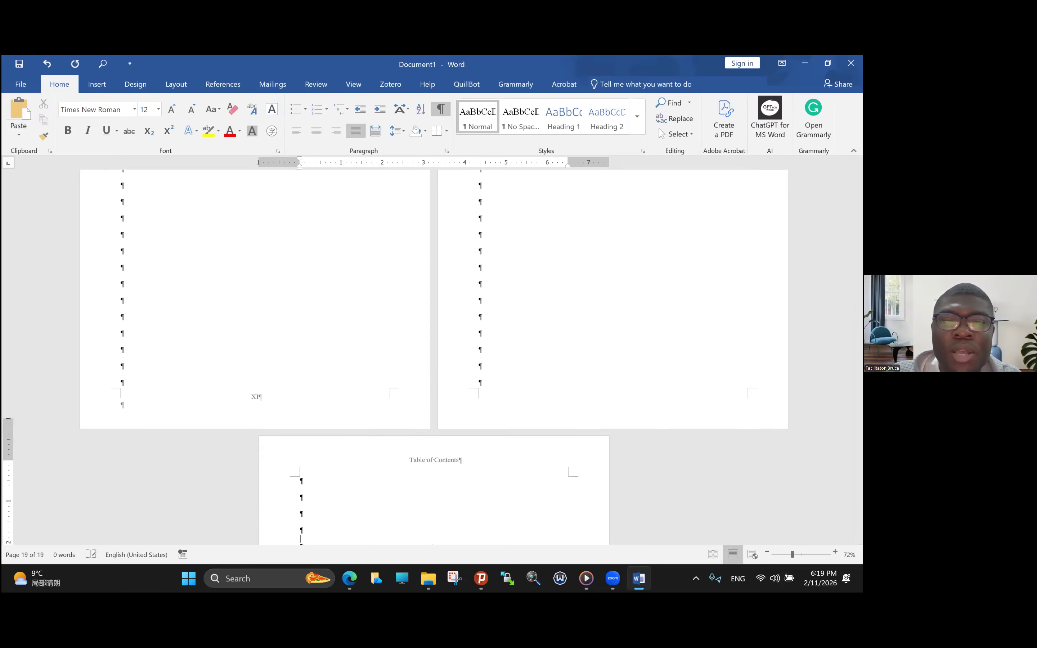
pyautogui.press('Return')
pyautogui.press('Return')
pyautogui.press('Return')
pyautogui.press('Return')
pyautogui.press('Return')
pyautogui.press('Return')
pyautogui.press('Return')
pyautogui.press('Return')
pyautogui.press('Return')
pyautogui.press('Return')
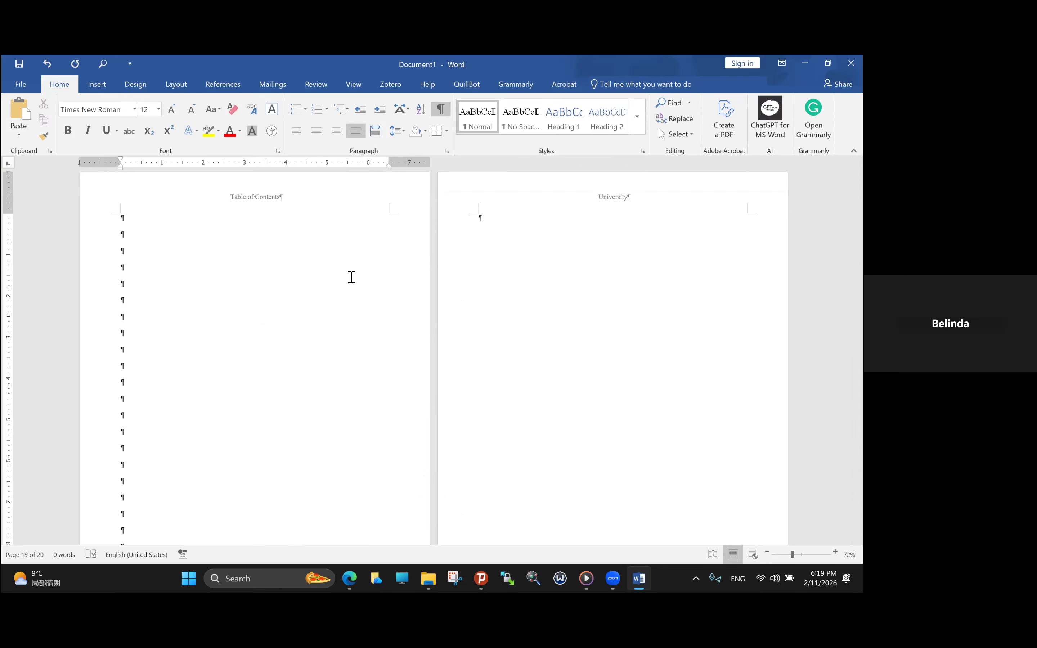
pyautogui.press('XF86AudioRaiseVolume')
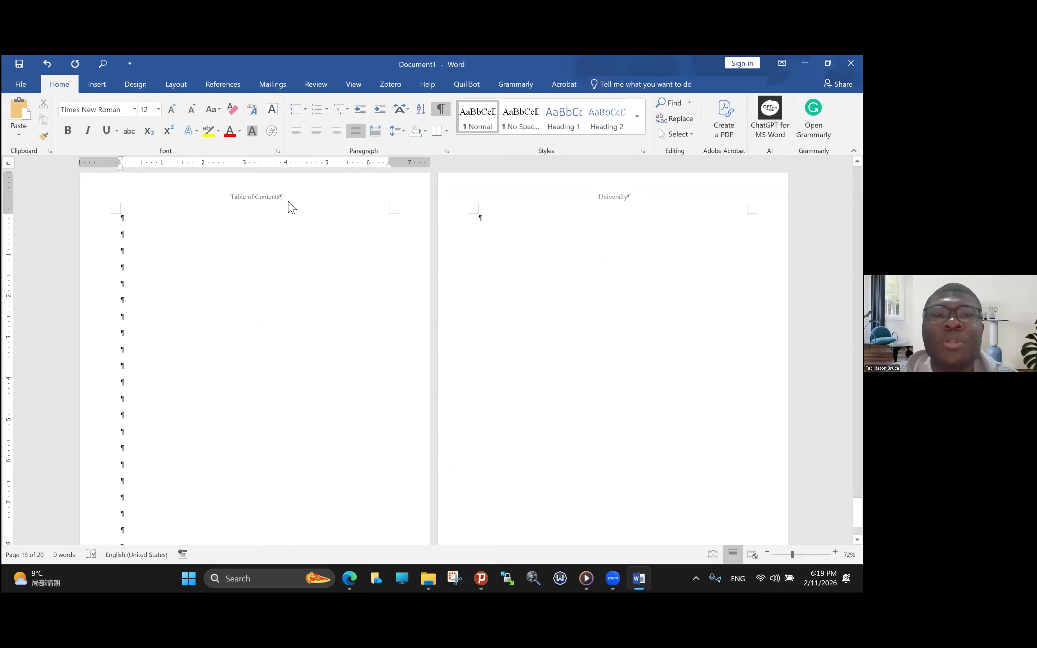
# - Open section 5's odd page header on page 19 to check it, and return to the body text
pyautogui.doubleClick(273, 197)
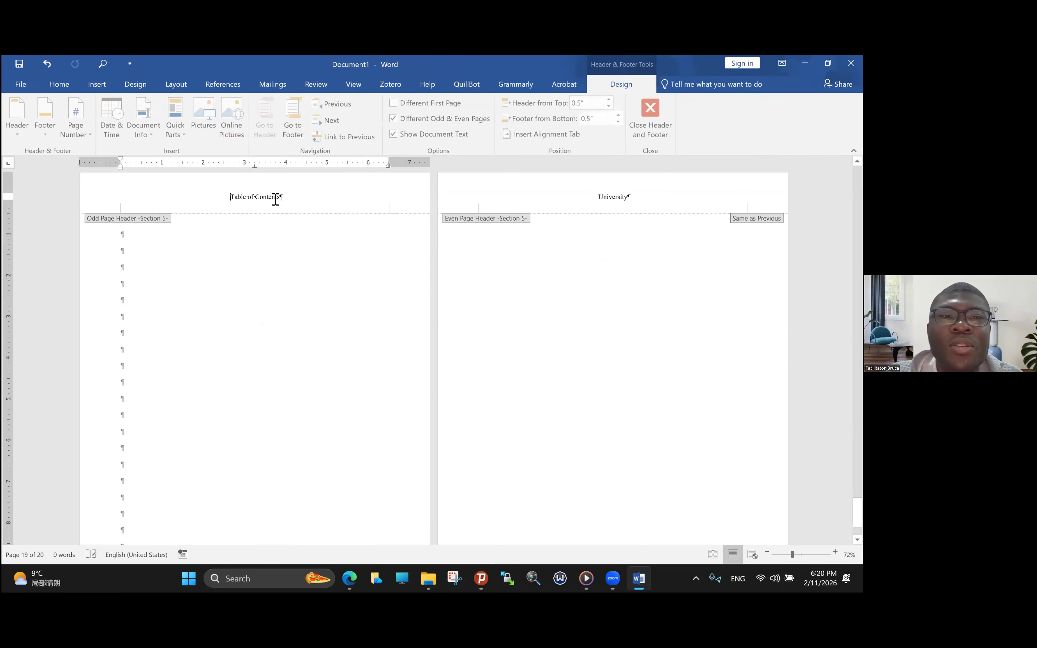
pyautogui.rightClick(313, 237)
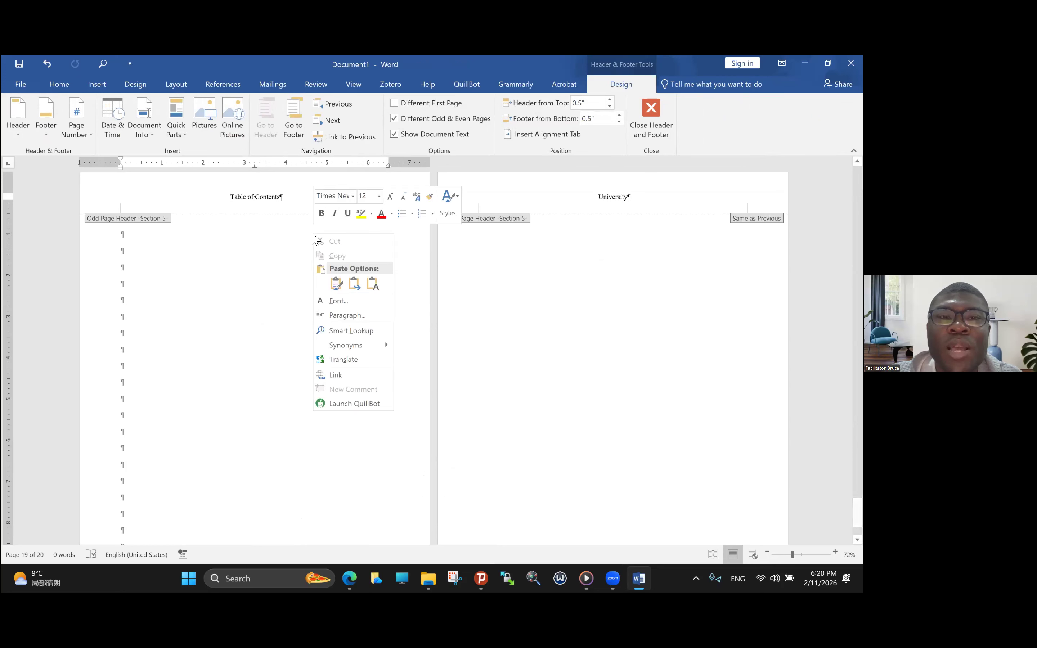
pyautogui.click(286, 243)
pyautogui.doubleClick(287, 240)
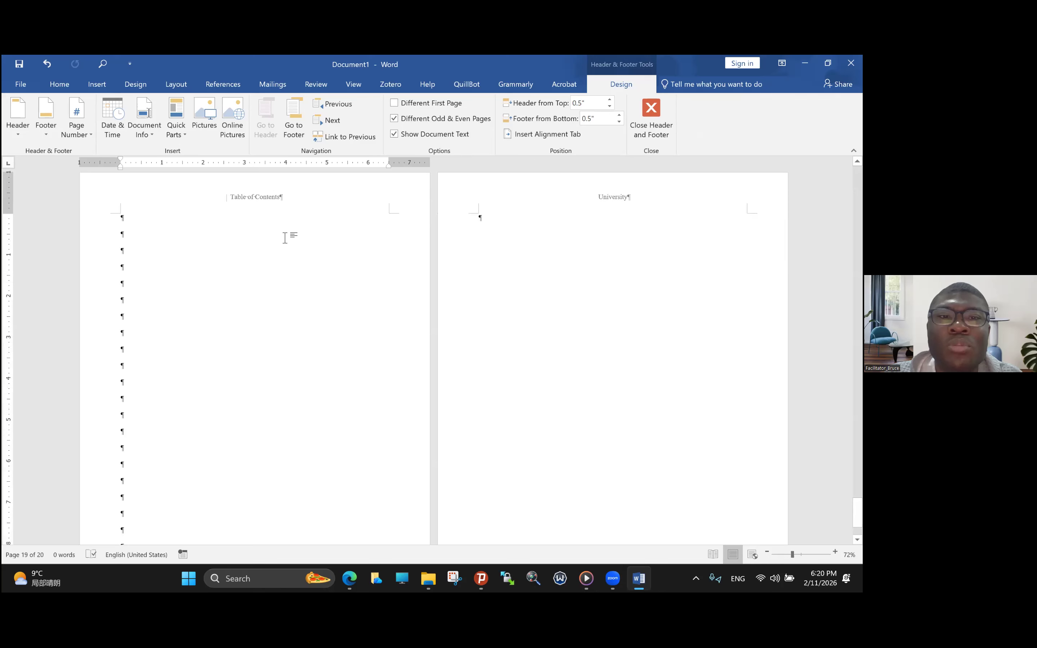
# - Place the cursor near the end of page 18 and review the headers and page numbers on section 5's earlier pages
pyautogui.scroll(1, 291, 243)
pyautogui.scroll(1, 291, 243)
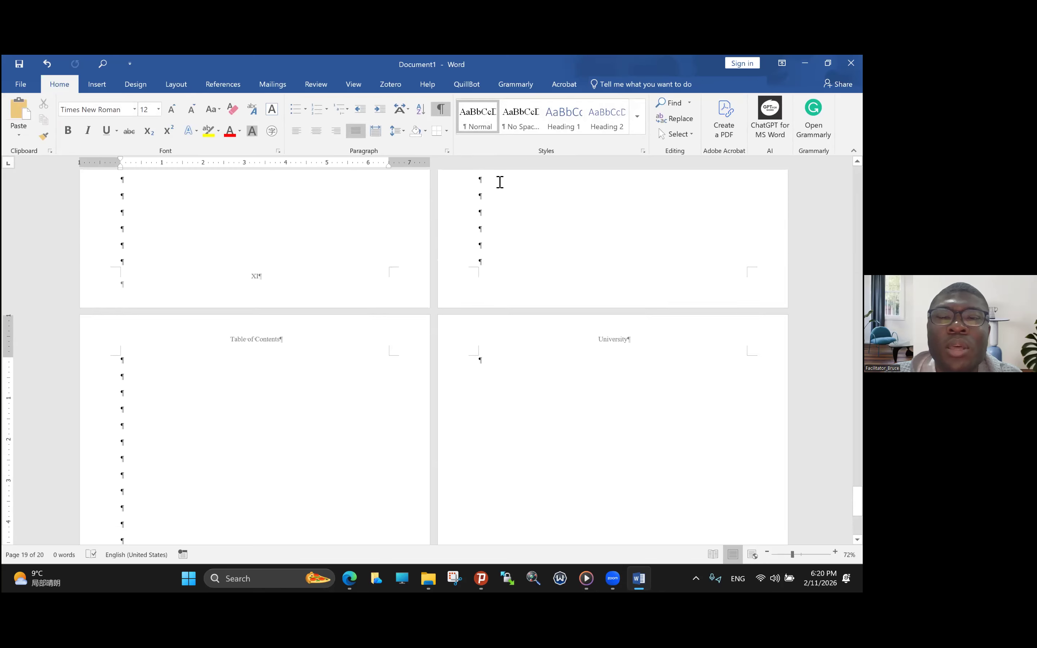
pyautogui.click(493, 253)
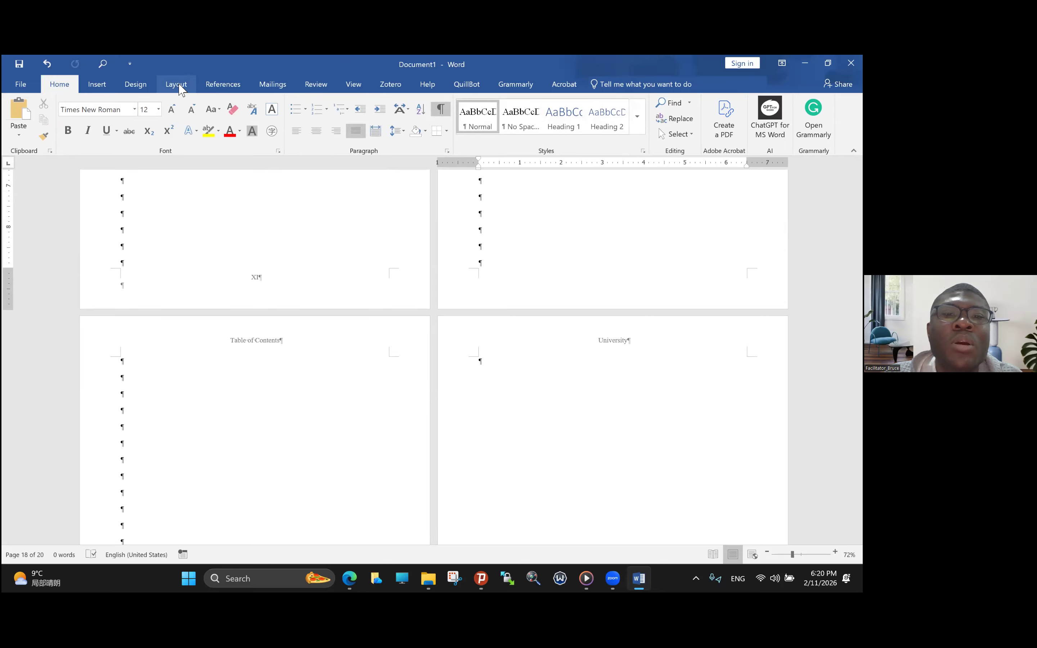
pyautogui.scroll(15, 369, 272)
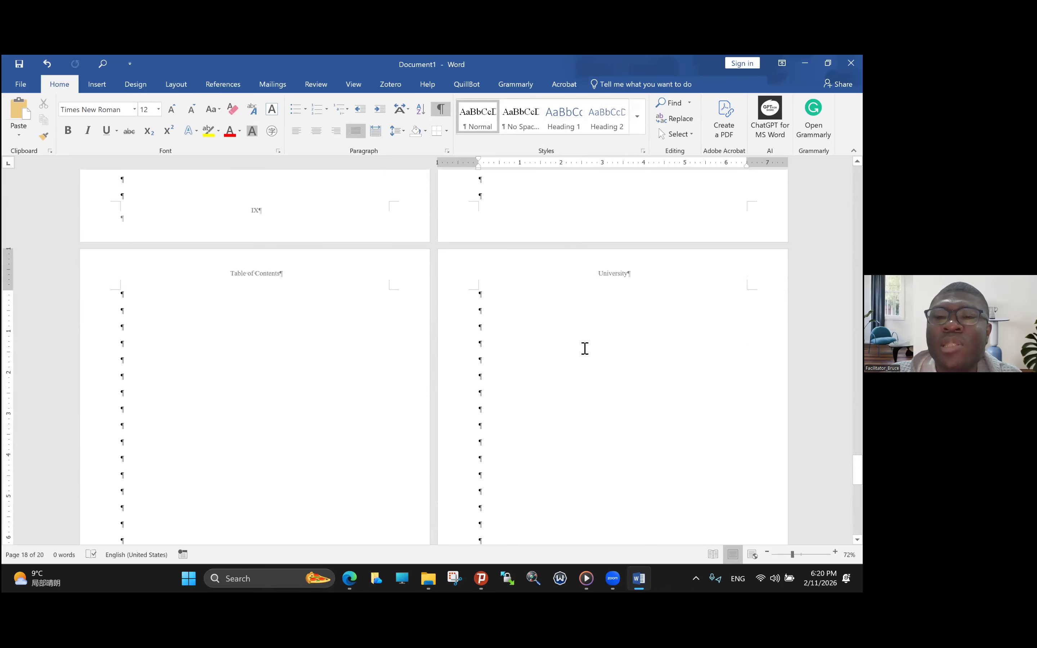
pyautogui.scroll(-2, 585, 349)
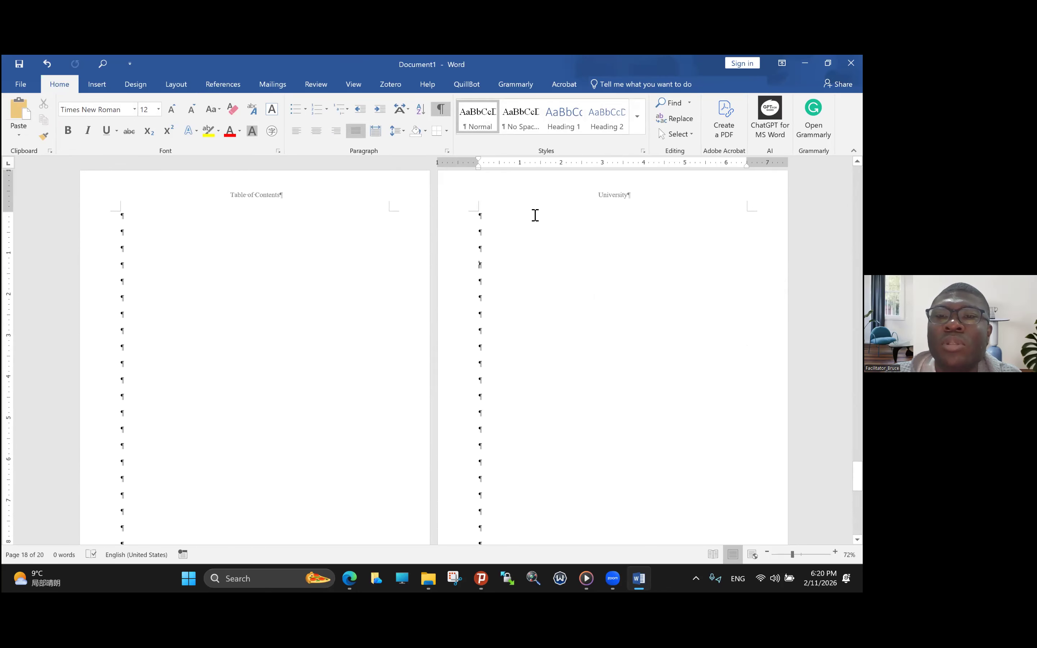
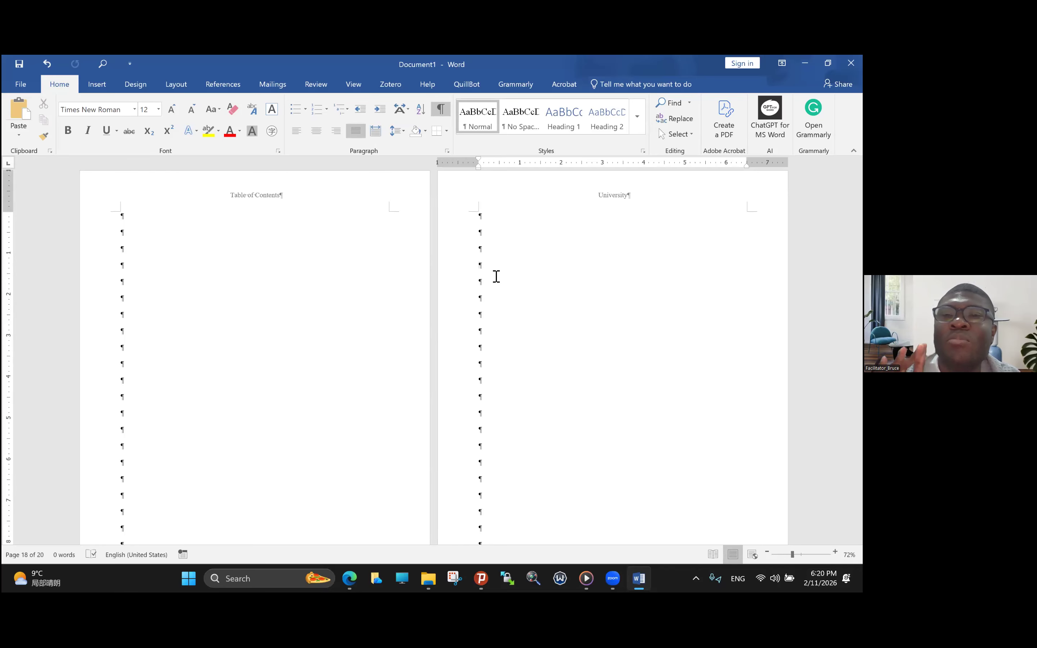
# - Enter the text "Page intentionally left blank" on an empty paragraph near the start of page 18
pyautogui.press('capslock')
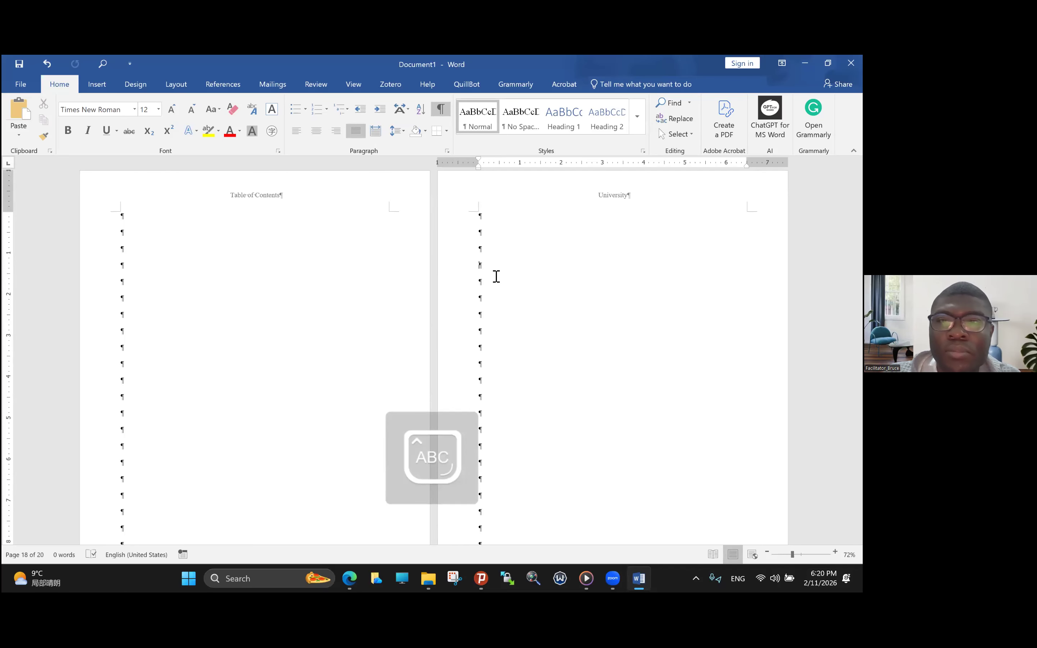
pyautogui.scroll(-1, 496, 277)
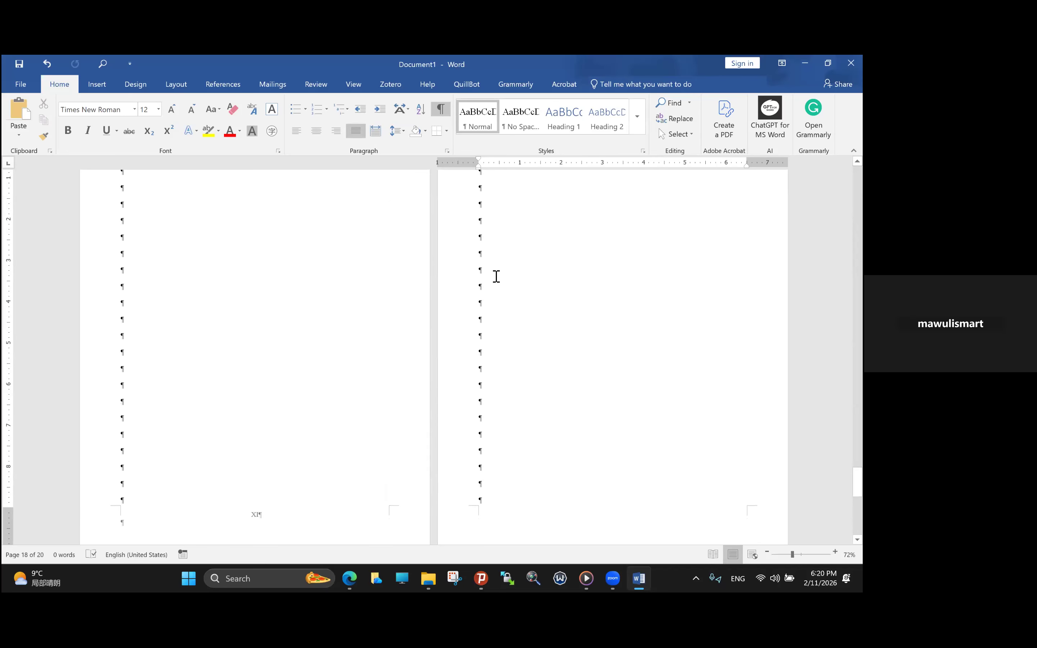
pyautogui.click(479, 208)
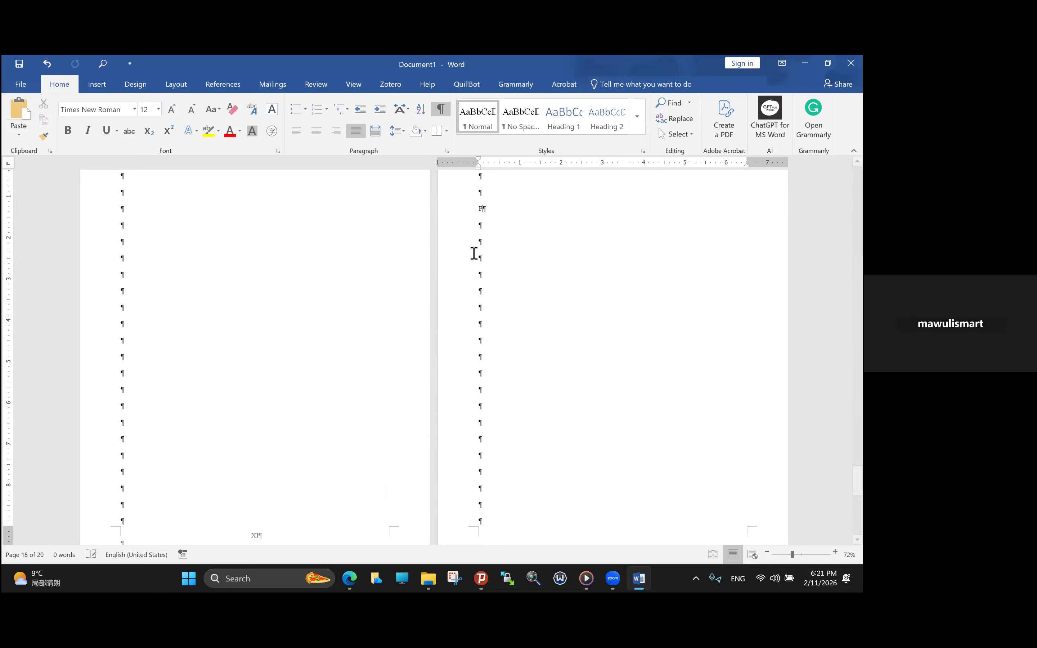
pyautogui.write('P')
pyautogui.press('capslock')
pyautogui.write('age intentionally ')
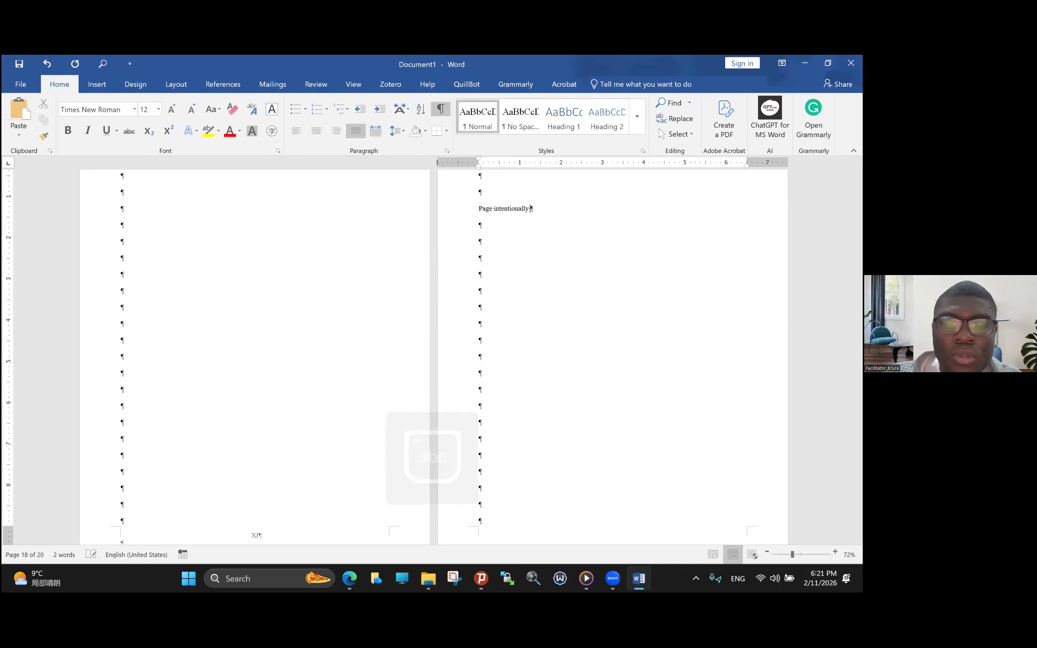
pyautogui.write('left blannk')
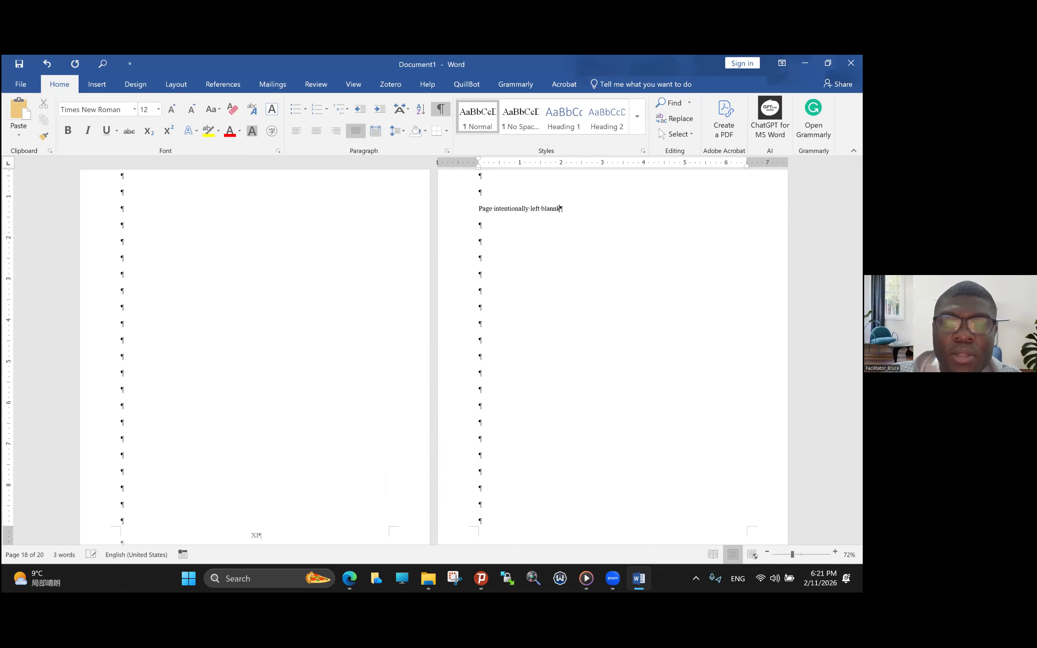
pyautogui.press('BackSpace')
pyautogui.press('BackSpace')
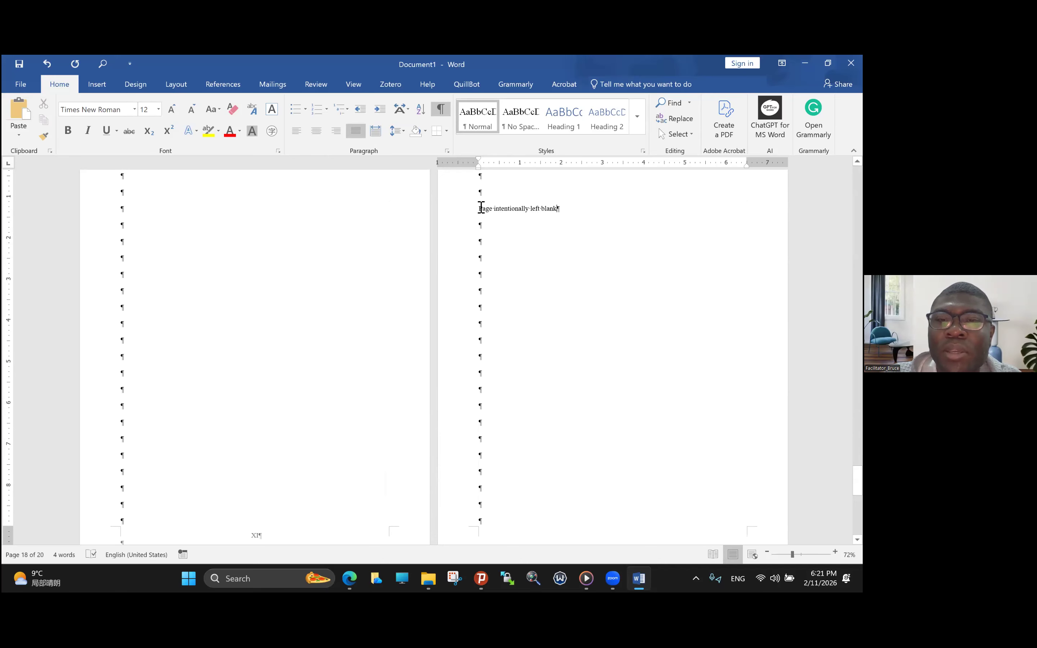
# - Format the "Page intentionally left blank" line as 18 pt, bold, italic and centered
pyautogui.tripleClick(575, 216)
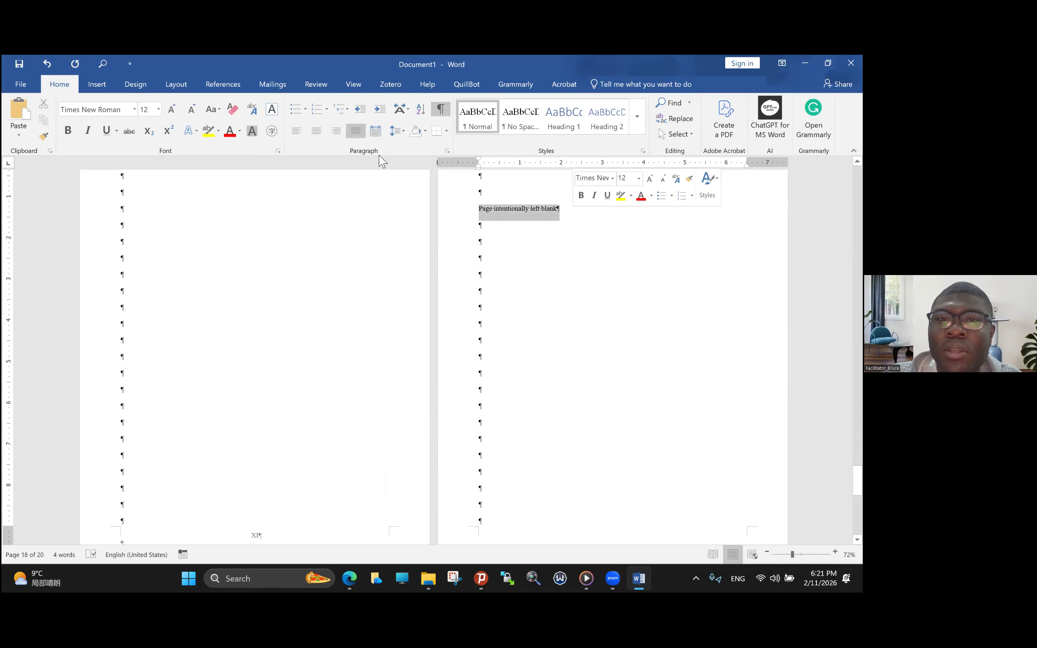
pyautogui.click(173, 111)
pyautogui.click(173, 110)
pyautogui.click(173, 110)
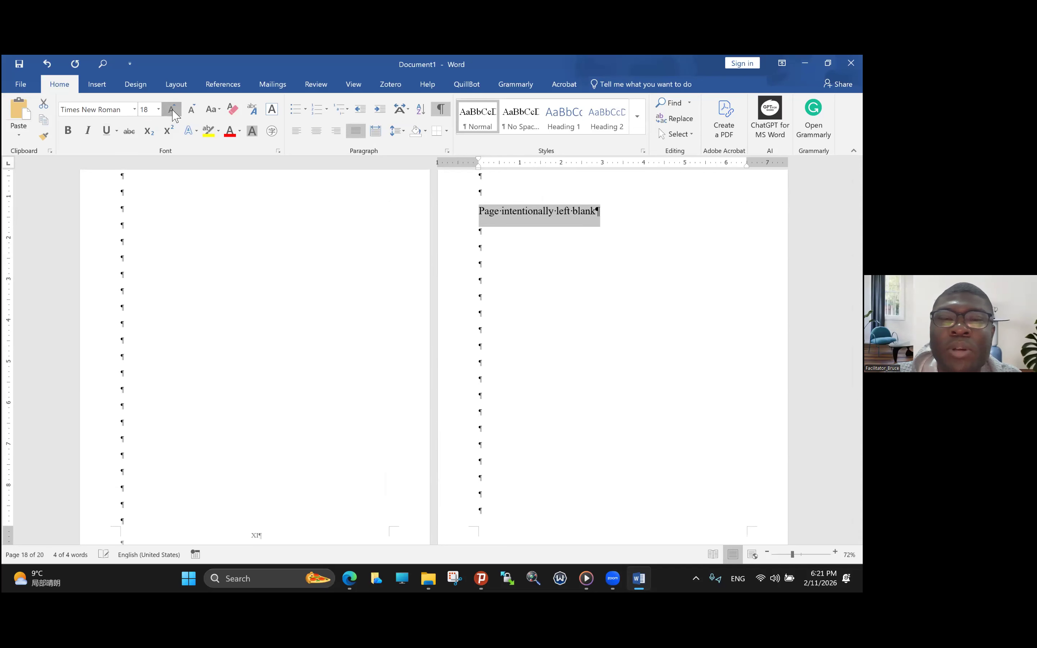
pyautogui.click(67, 131)
pyautogui.click(88, 133)
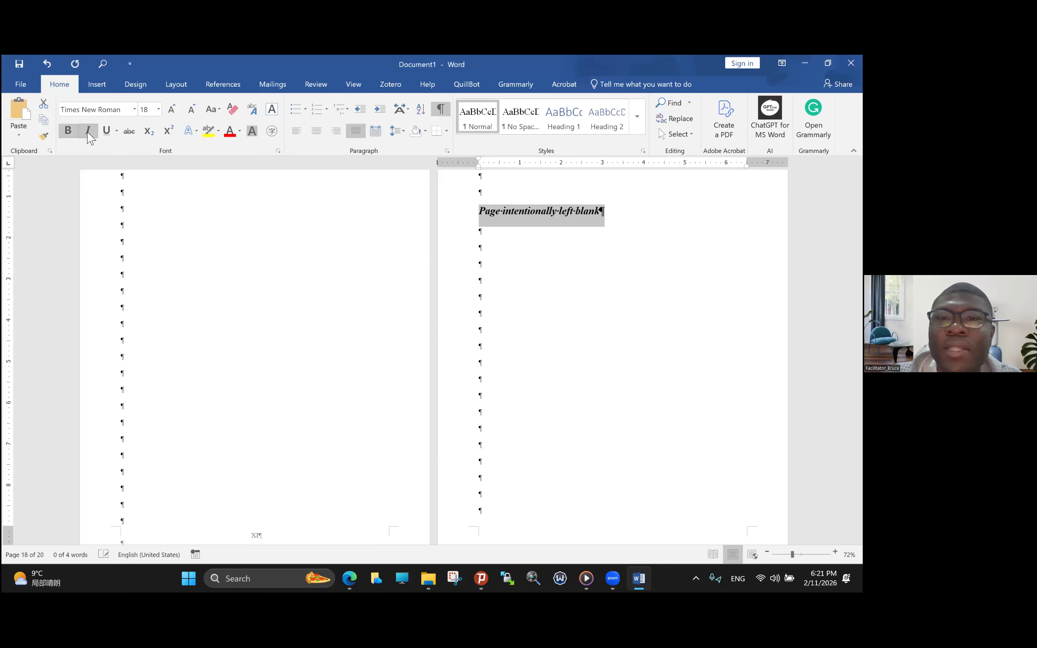
pyautogui.click(322, 138)
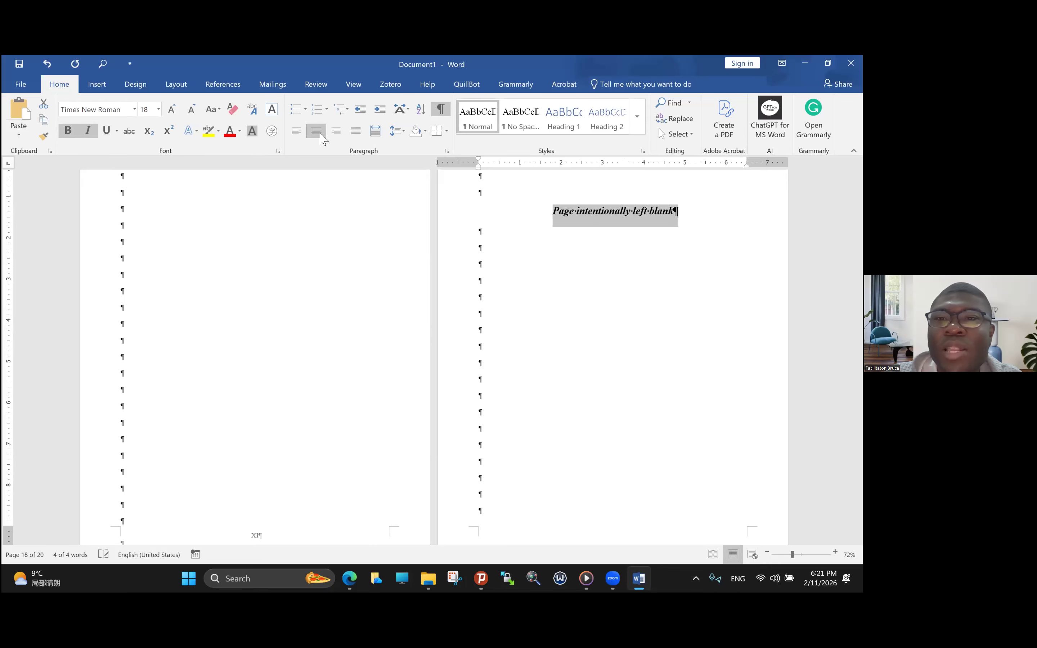
pyautogui.click(553, 227)
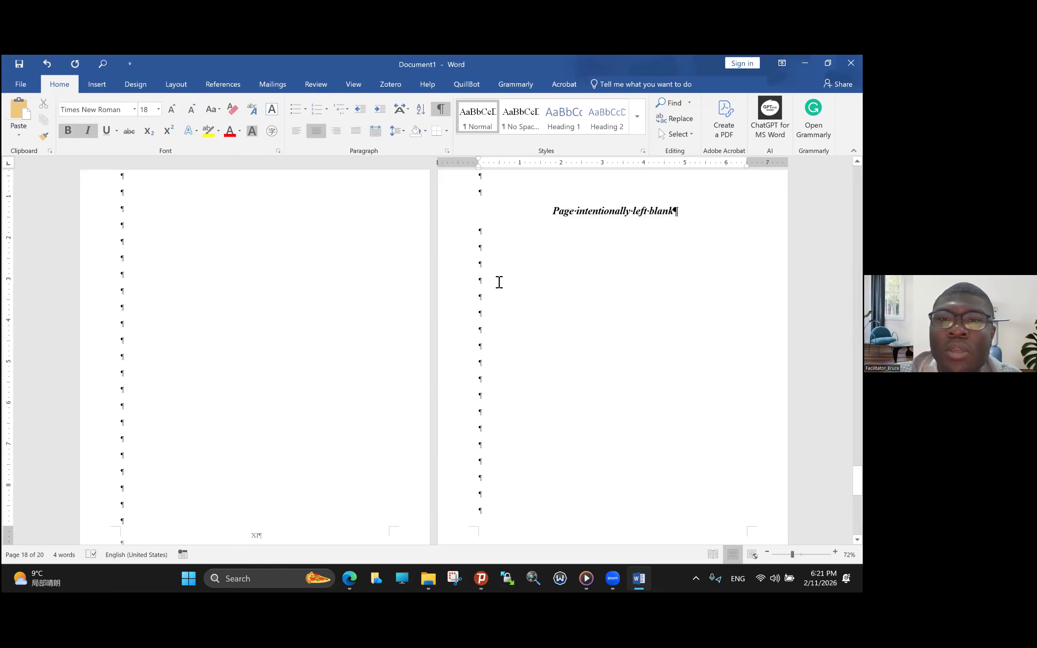
# - Insert a Next Page section break on page 18 below the "Page intentionally left blank" line
pyautogui.click(499, 282)
pyautogui.scroll(-3, 499, 282)
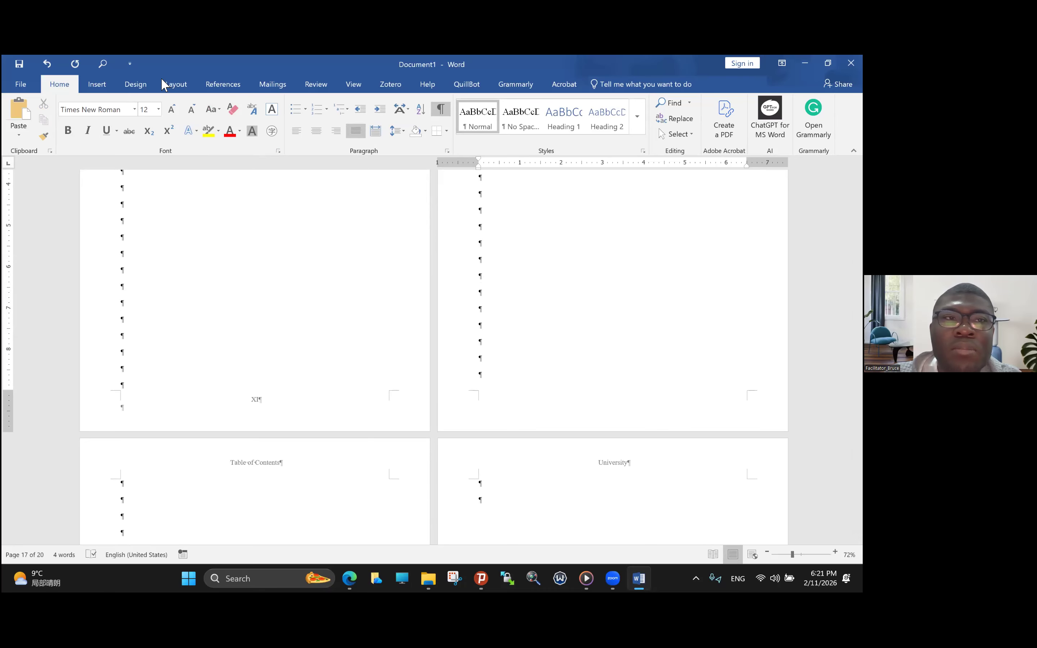
pyautogui.click(176, 85)
pyautogui.click(189, 103)
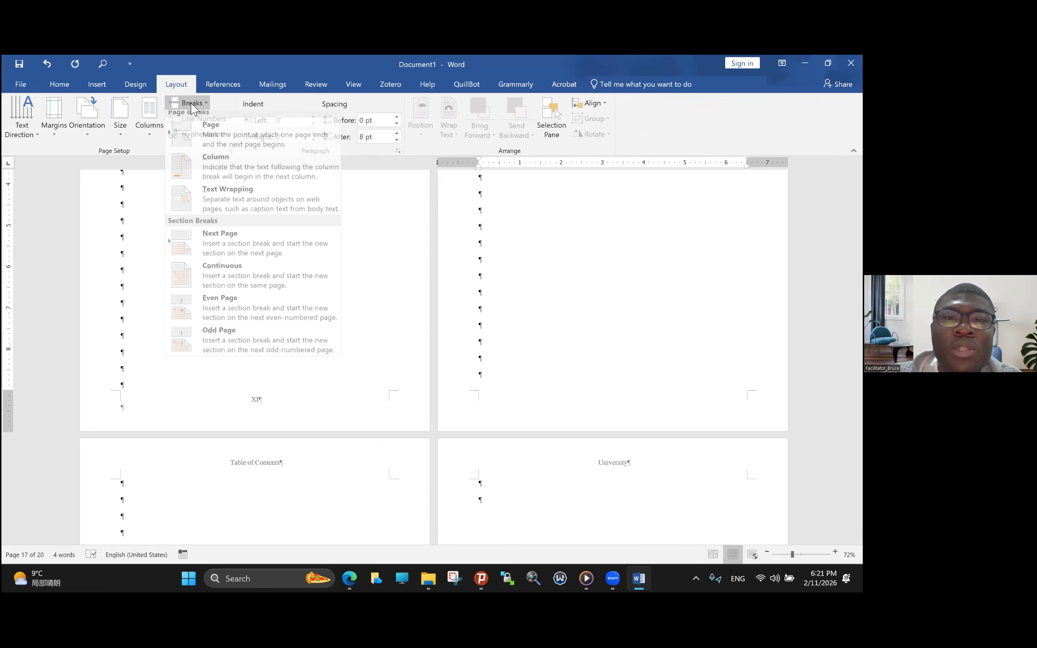
pyautogui.click(232, 241)
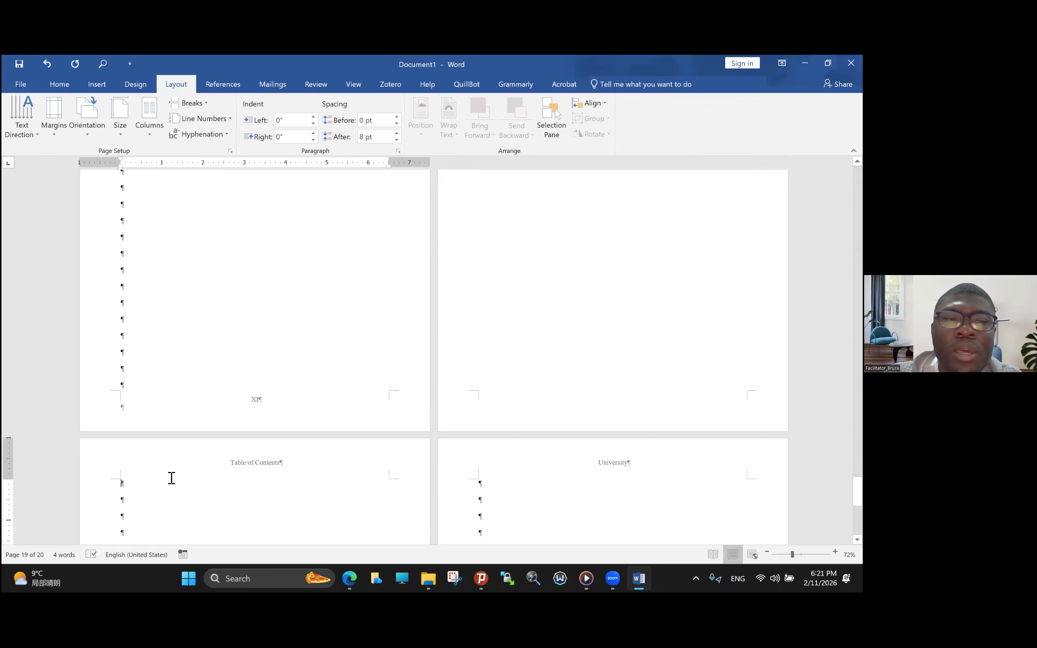
# - Open section 6's odd page header on page 19 and unlink it from the previous section
pyautogui.doubleClick(232, 464)
pyautogui.moveTo(232, 464); pyautogui.dragTo(289, 477)
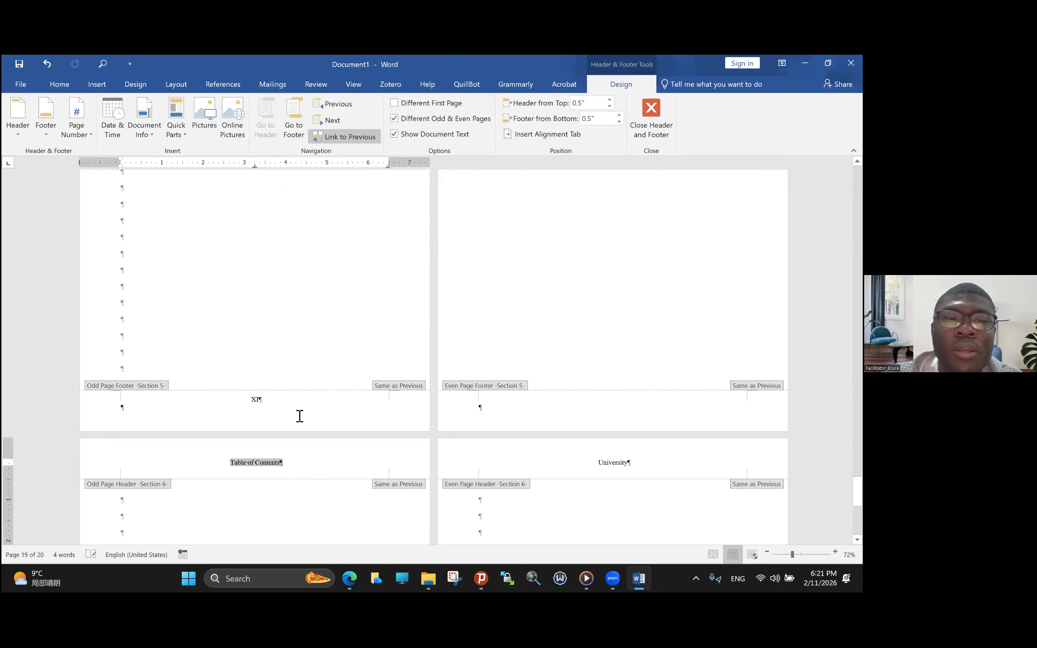
pyautogui.click(340, 138)
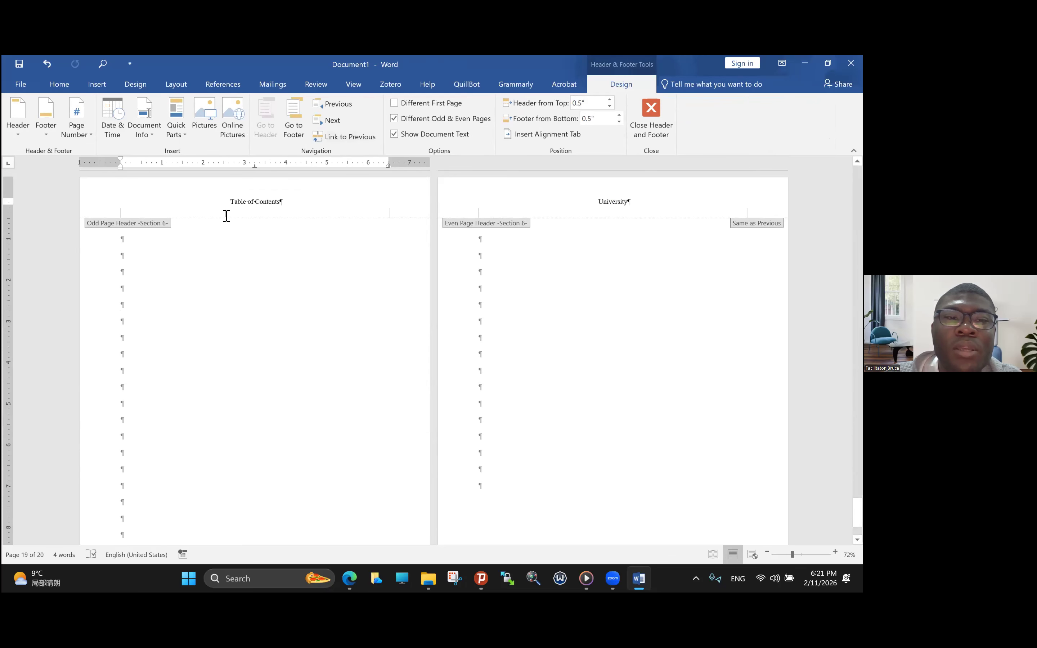
# - Replace the text of section 6's odd page header with "Chapter One: Introduction"
pyautogui.moveTo(231, 205); pyautogui.dragTo(277, 204)
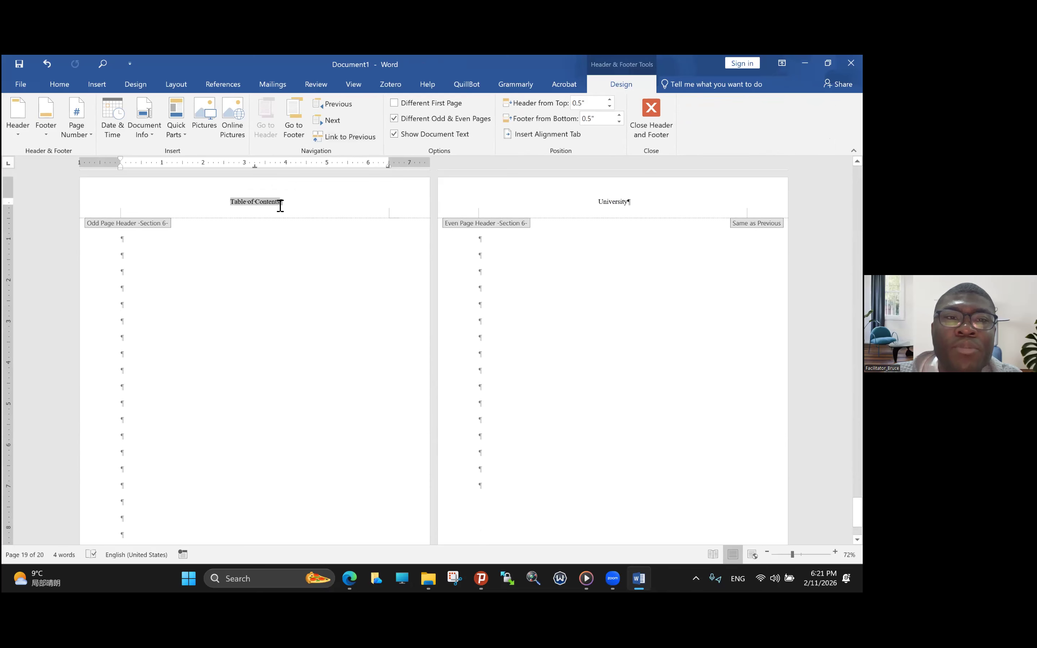
pyautogui.press('capslock')
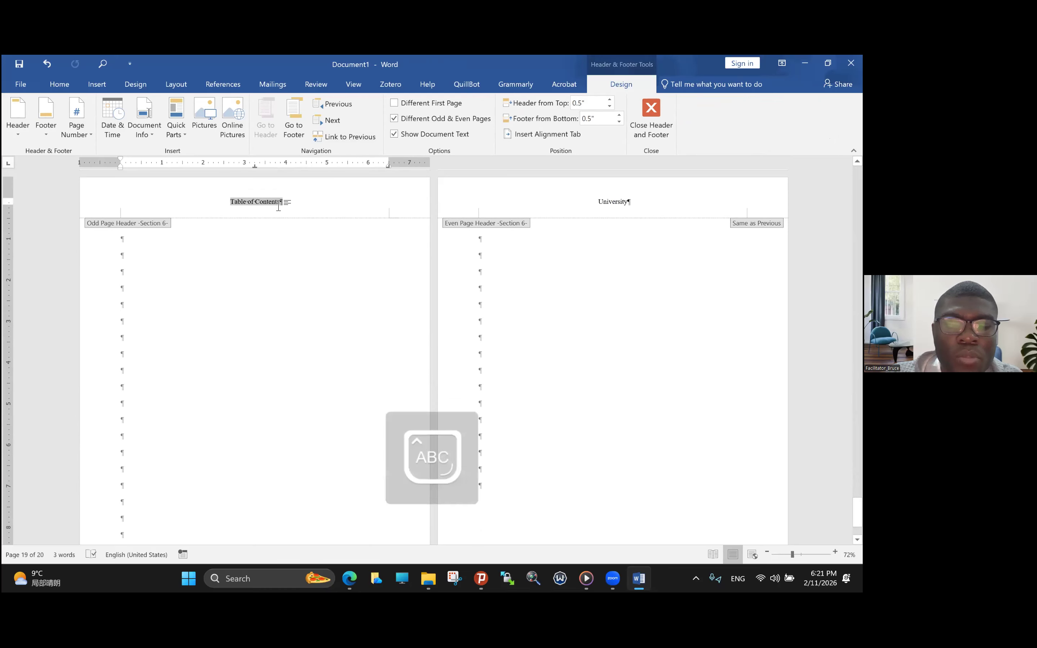
pyautogui.write('C')
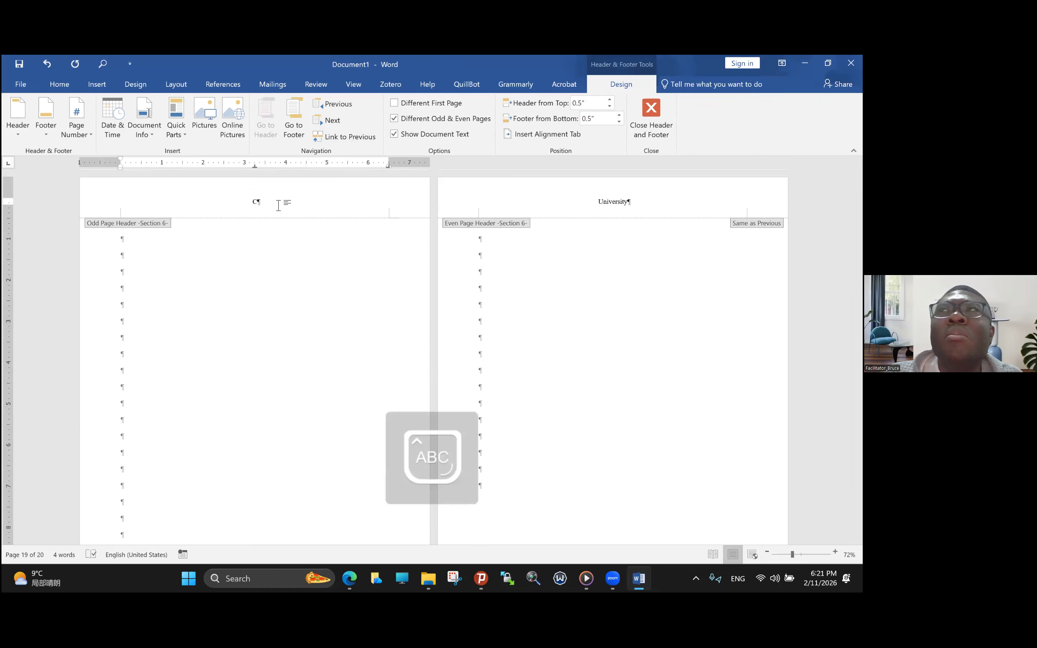
pyautogui.press('capslock')
pyautogui.write('hapter')
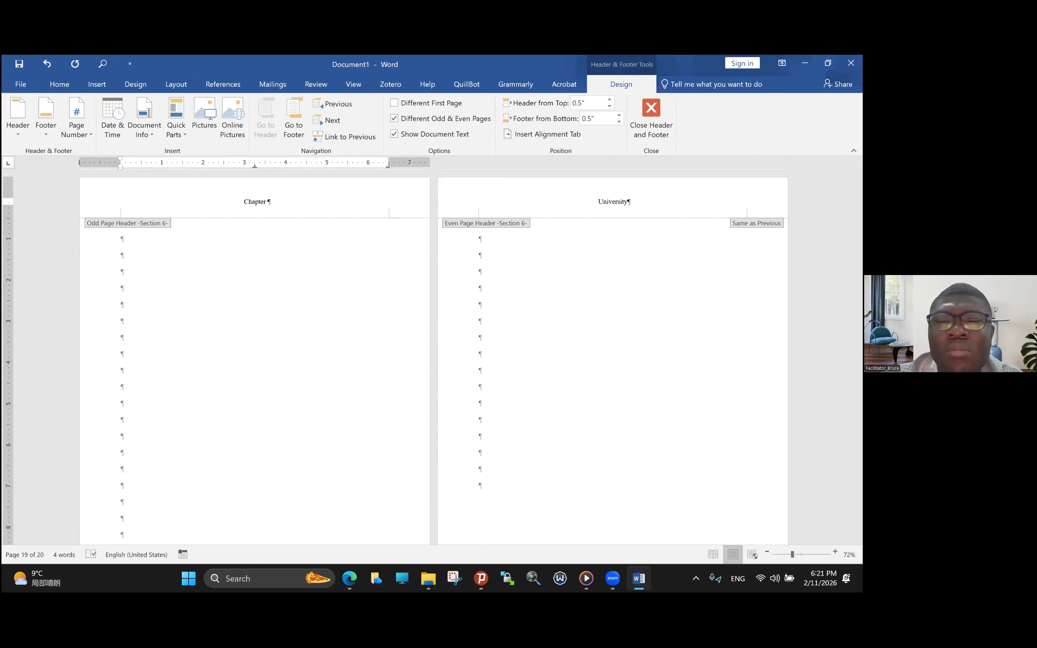
pyautogui.write('O')
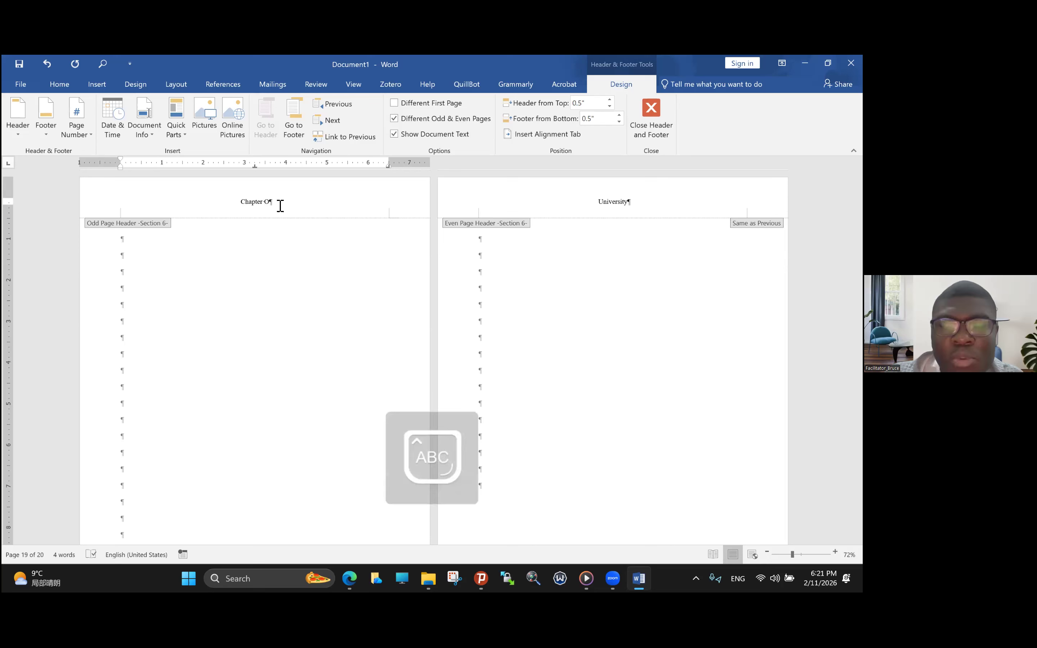
pyautogui.write('ne: In')
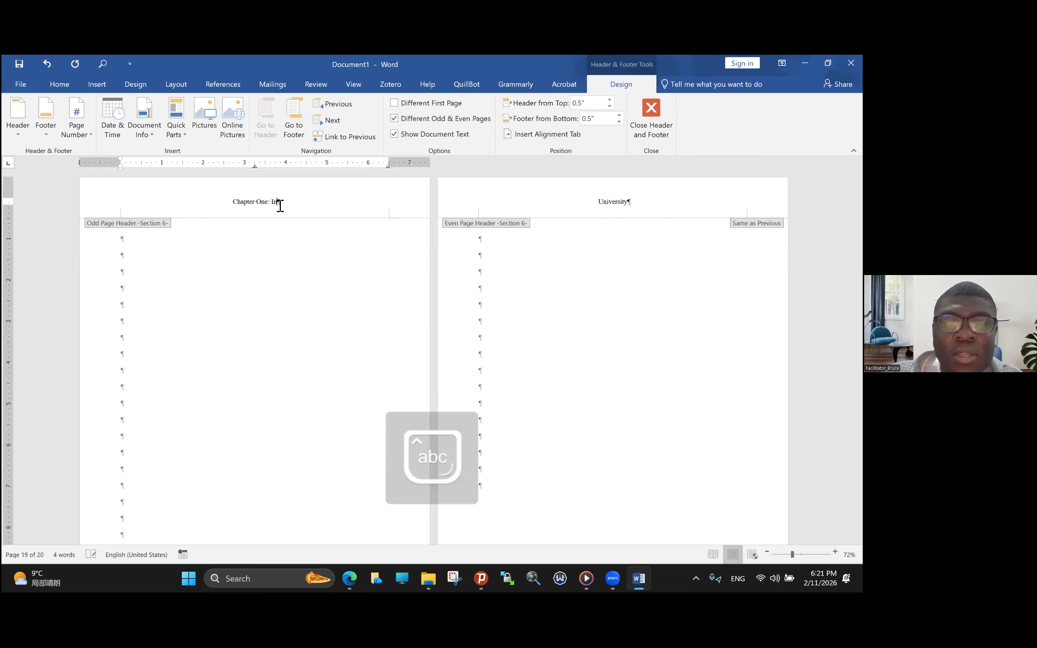
pyautogui.write('trdocu')
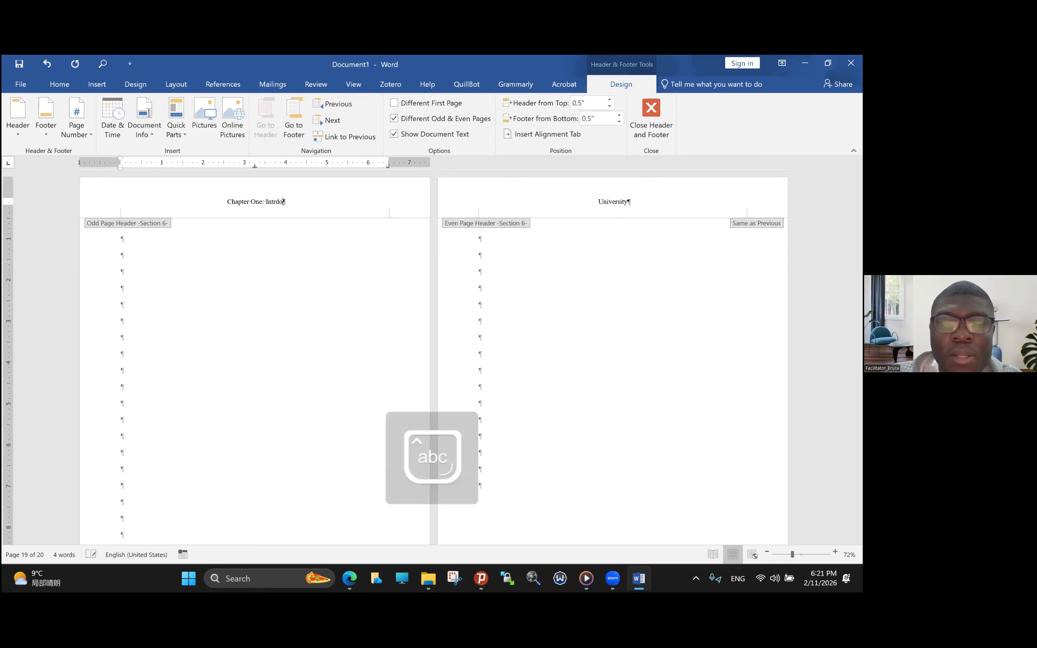
pyautogui.press('BackSpace')
pyautogui.press('BackSpace')
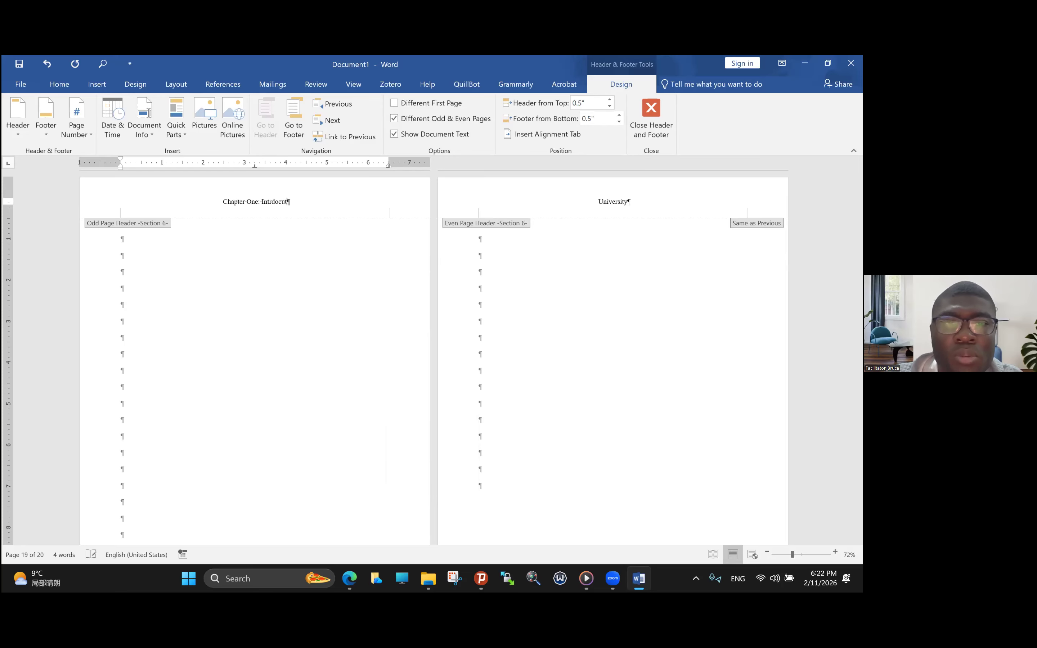
pyautogui.press('BackSpace')
pyautogui.press('BackSpace')
pyautogui.write('od')
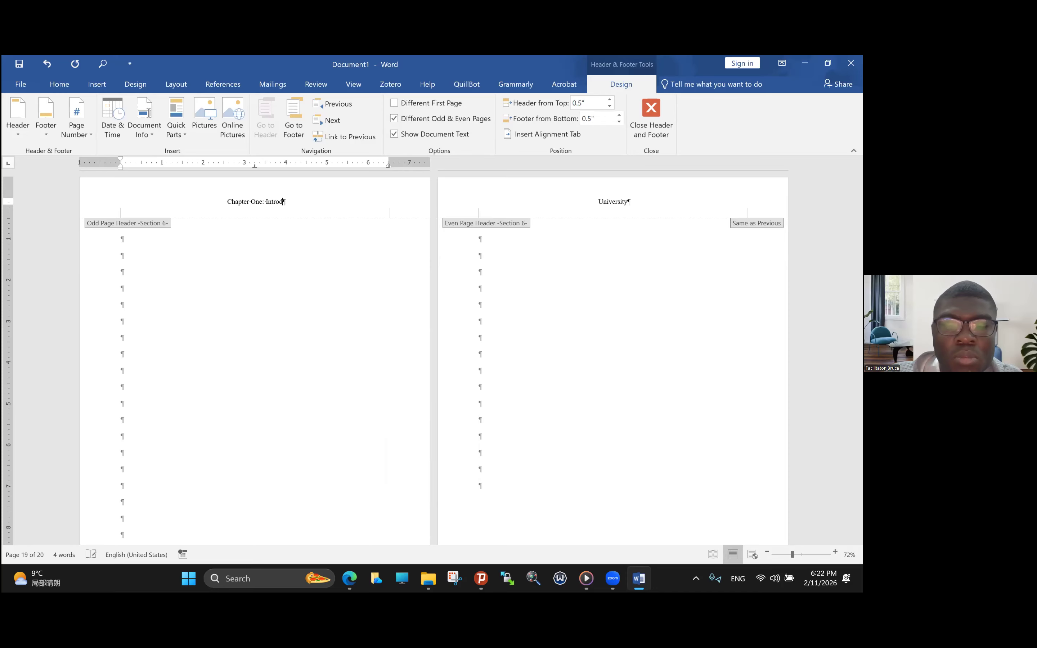
pyautogui.write('uction')
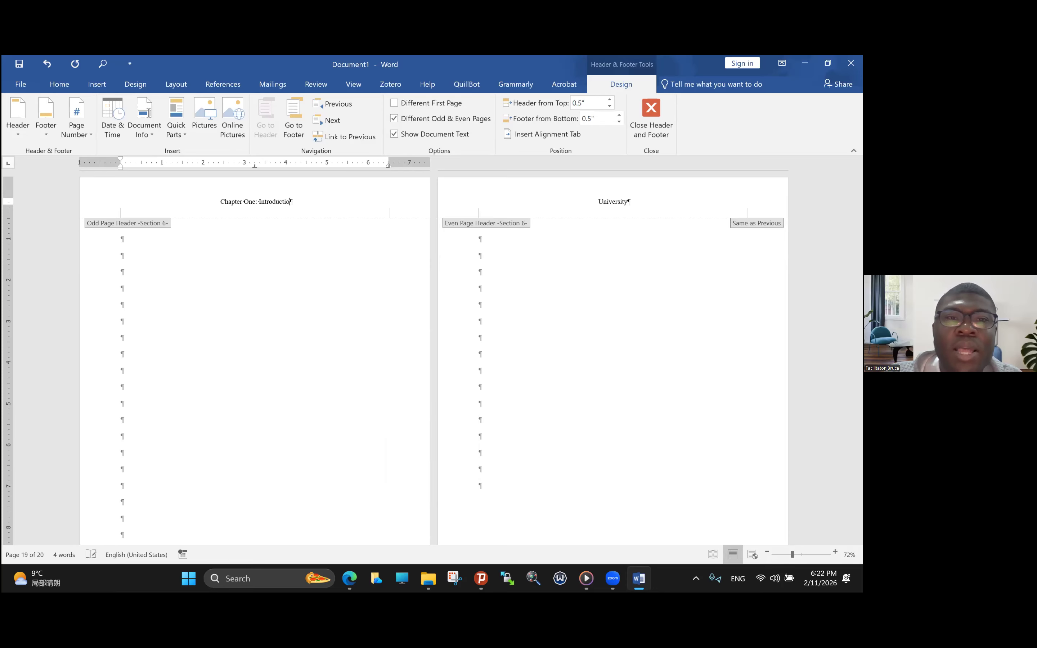
# - Leave the header of section 6 and return to the body text on page 19
pyautogui.rightClick(292, 320)
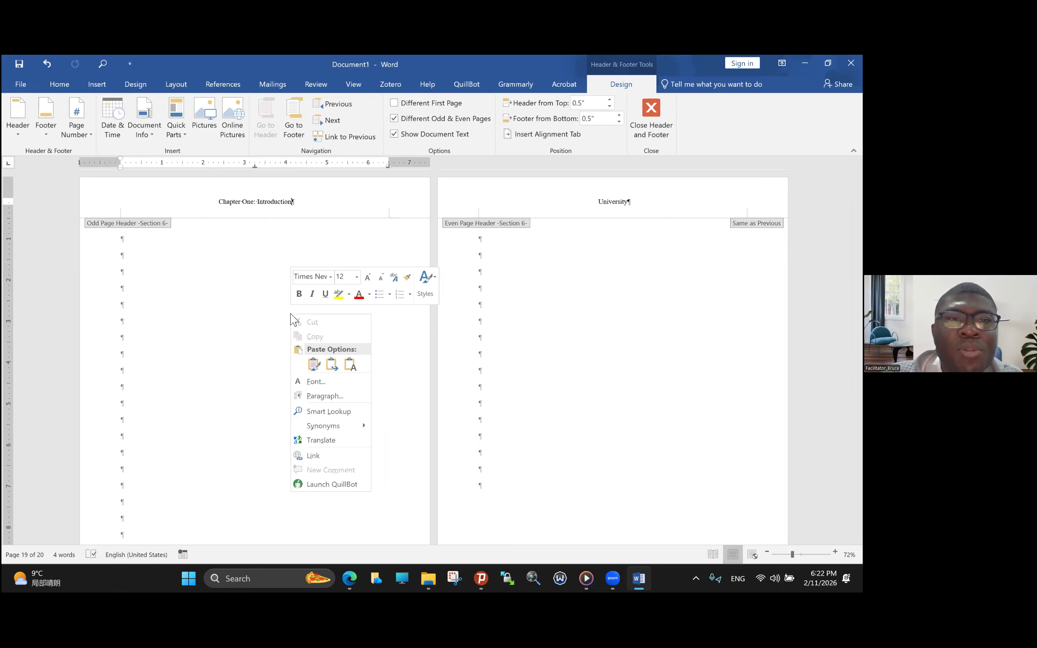
pyautogui.click(239, 314)
pyautogui.rightClick(239, 314)
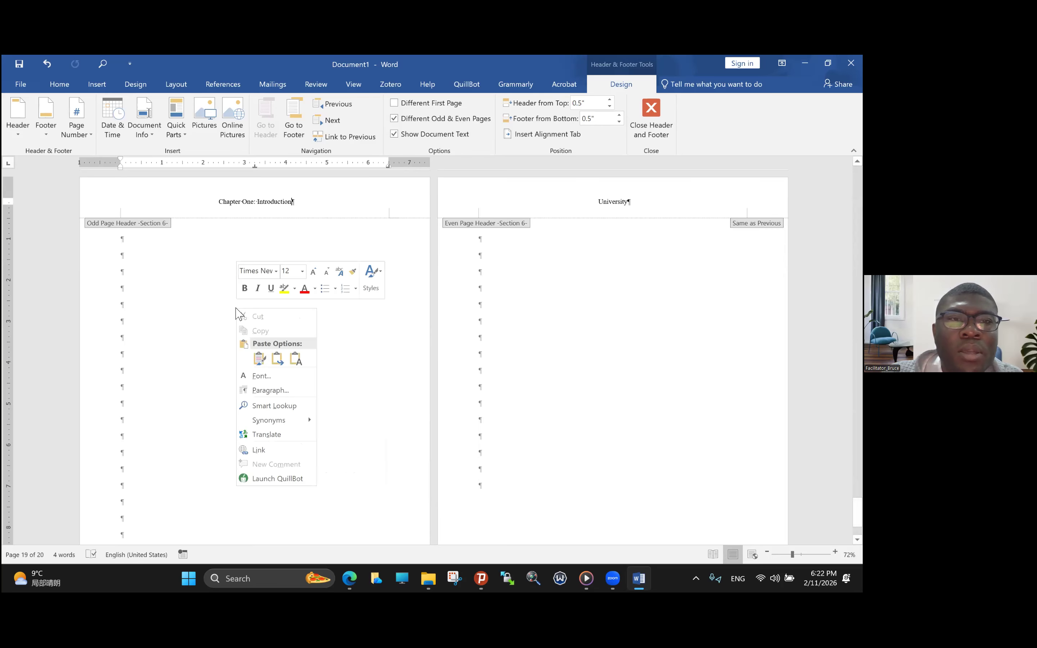
pyautogui.click(206, 292)
pyautogui.doubleClick(205, 289)
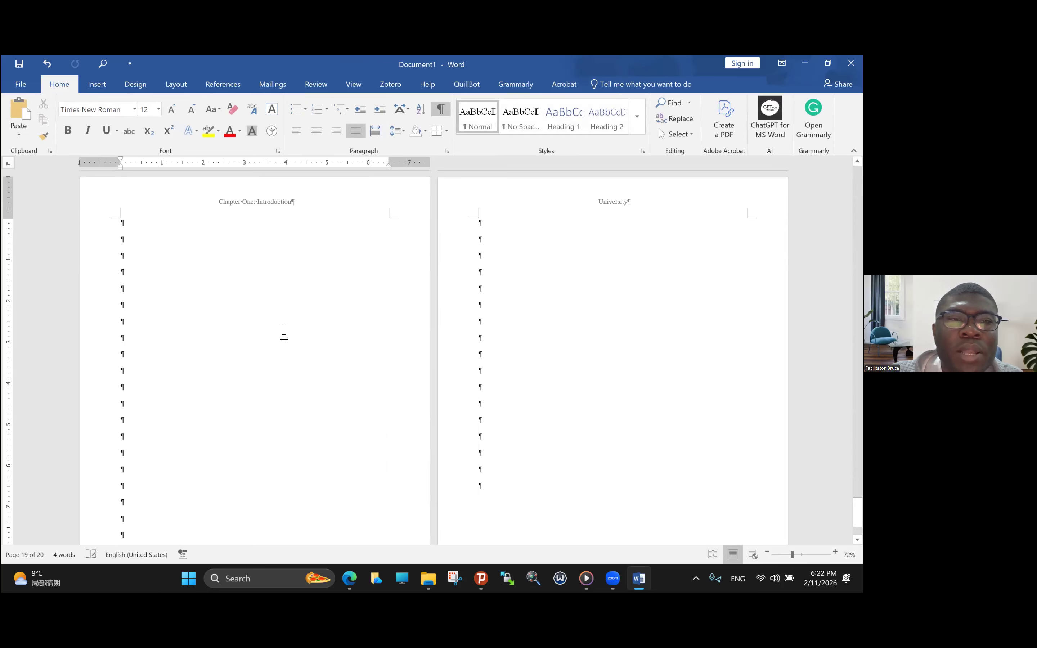
# - Format the page numbers in section 6's odd page footer as 1, 2, 3, … and start them at 1
pyautogui.scroll(-3, 282, 331)
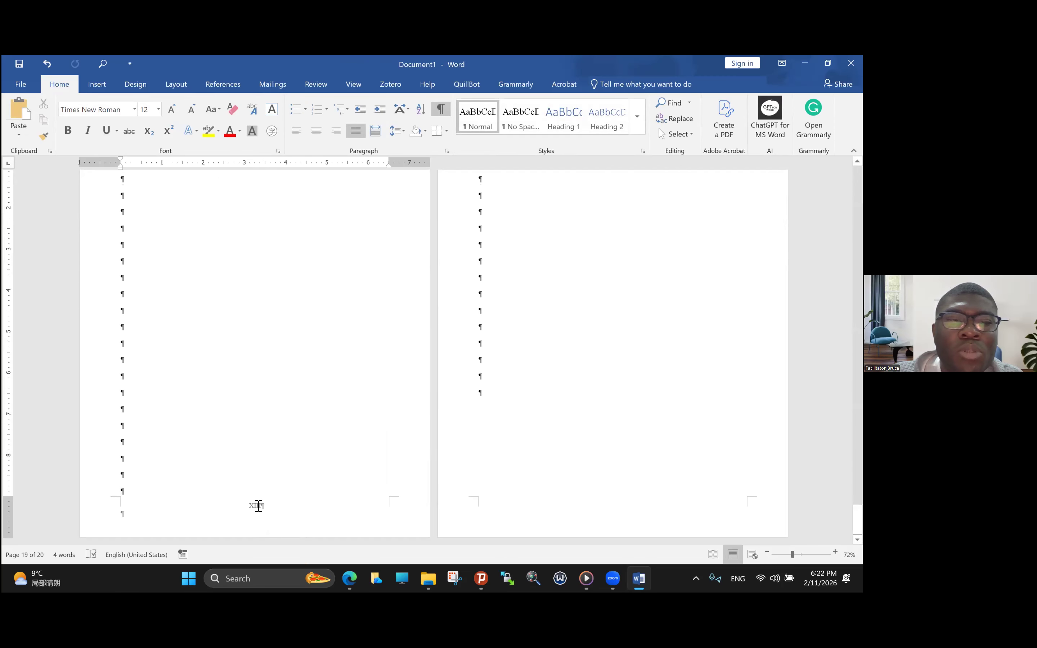
pyautogui.doubleClick(258, 506)
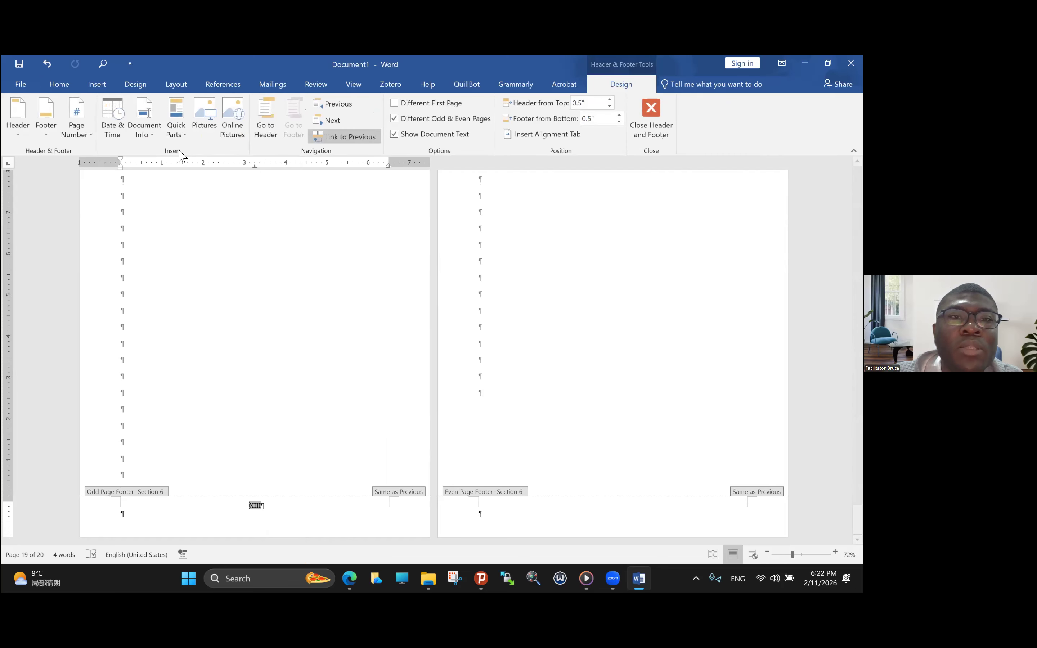
pyautogui.click(77, 125)
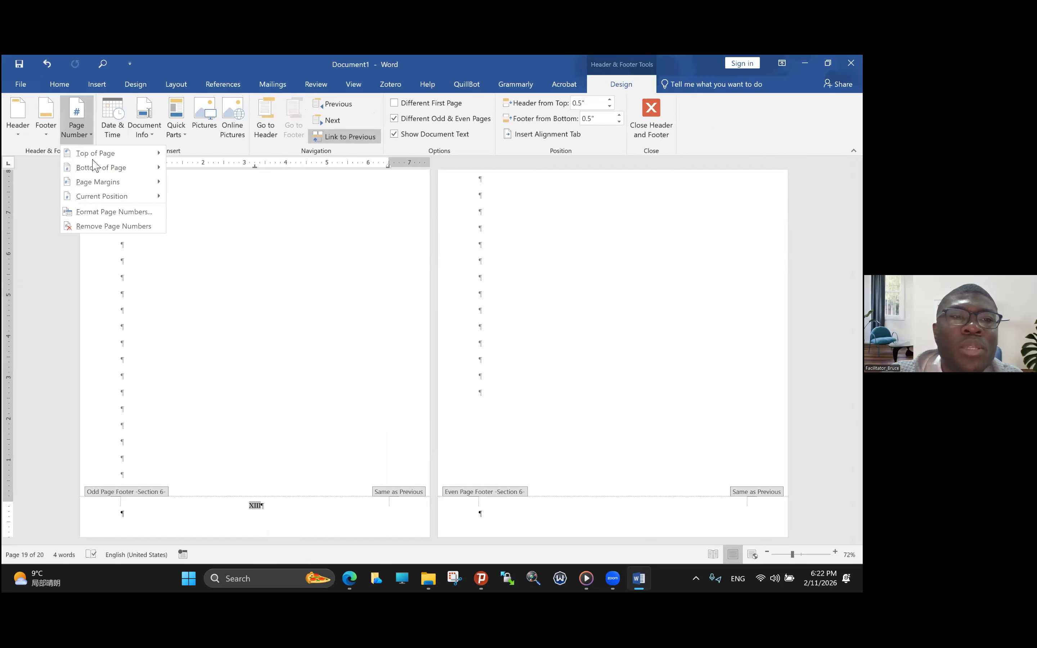
pyautogui.click(113, 212)
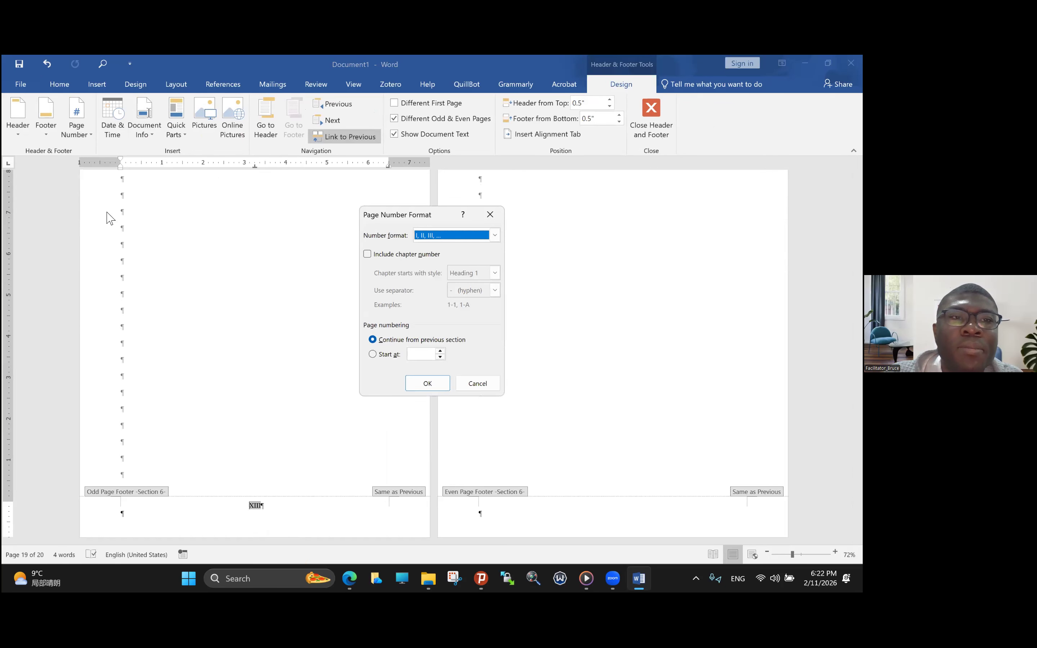
pyautogui.click(372, 355)
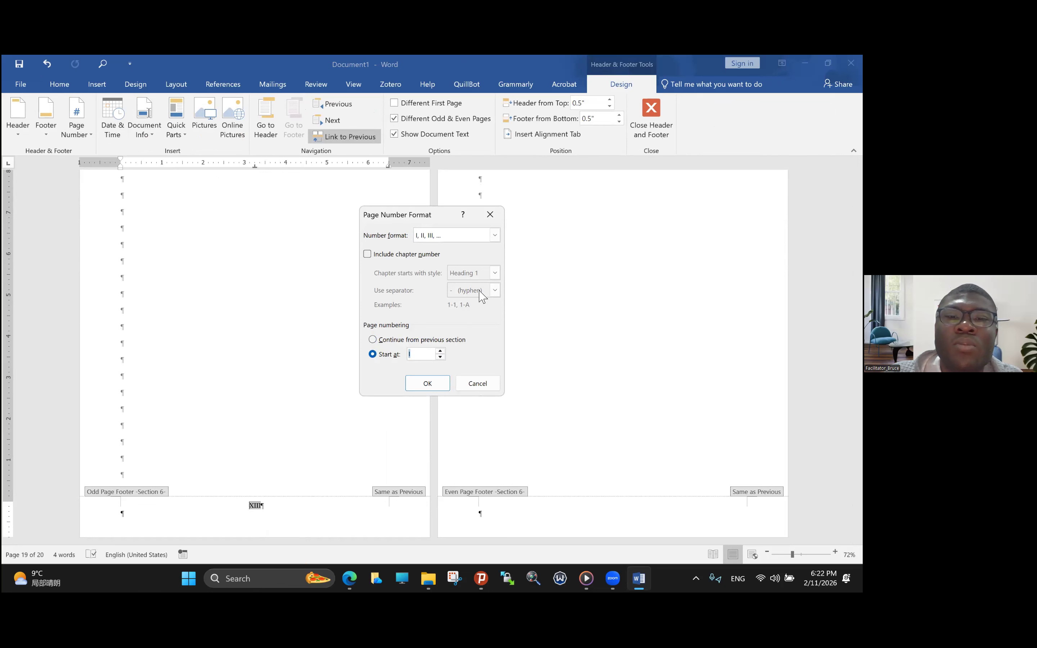
pyautogui.click(494, 234)
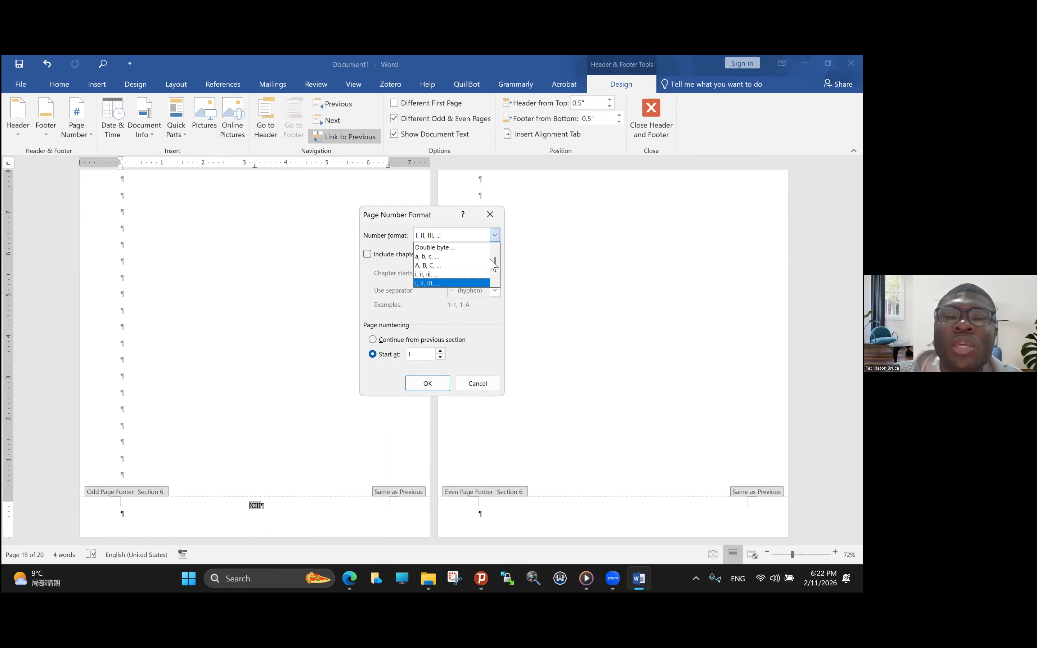
pyautogui.scroll(1, 496, 255)
pyautogui.click(496, 247)
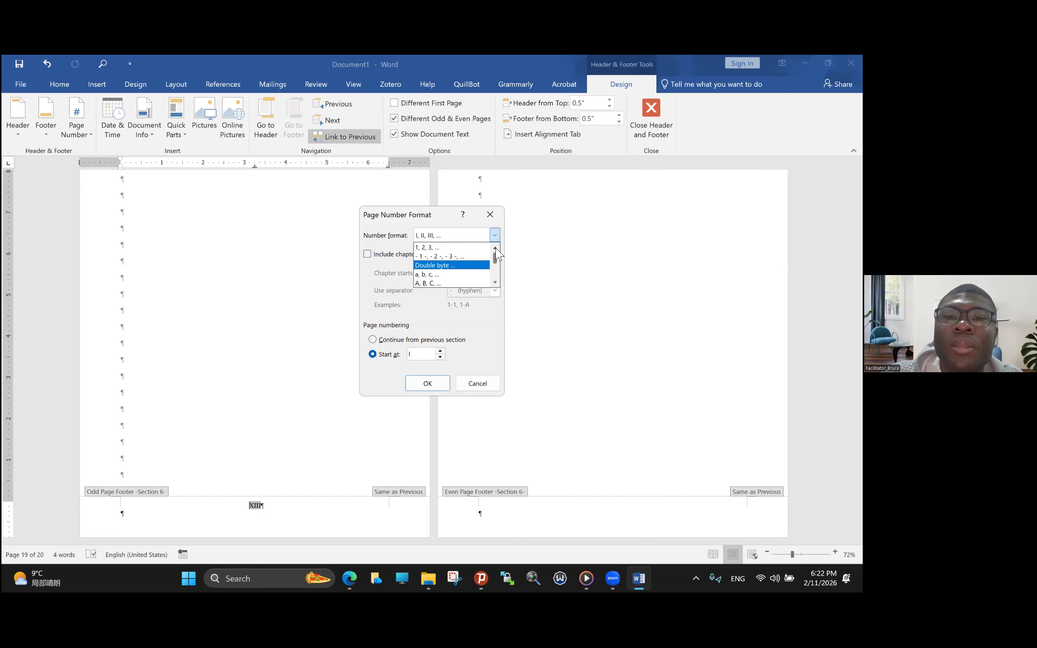
pyautogui.click(433, 248)
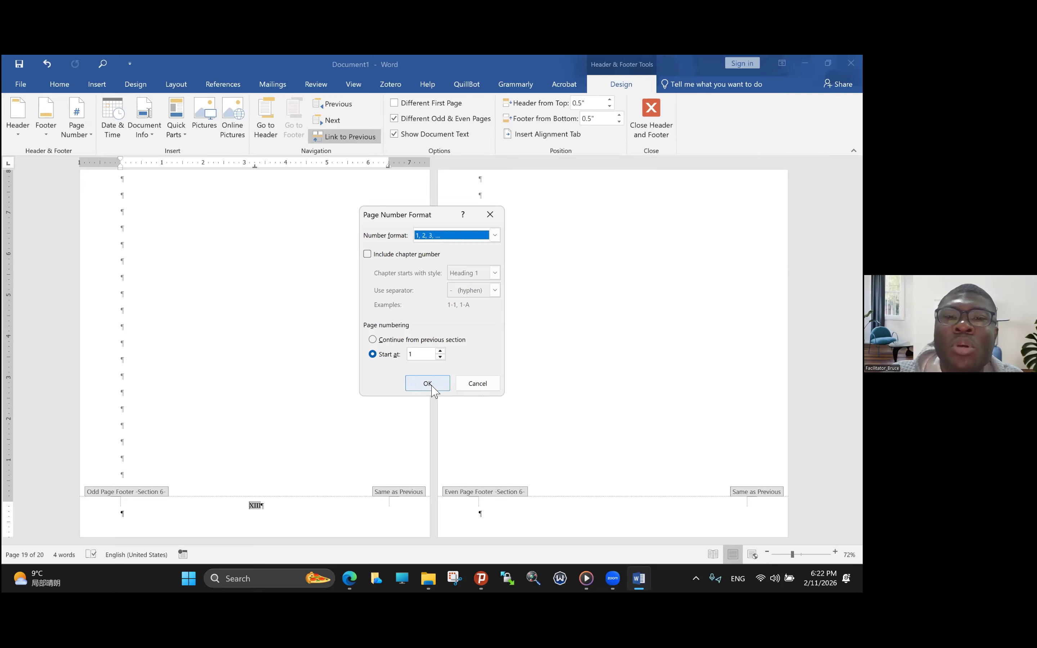
pyautogui.click(432, 385)
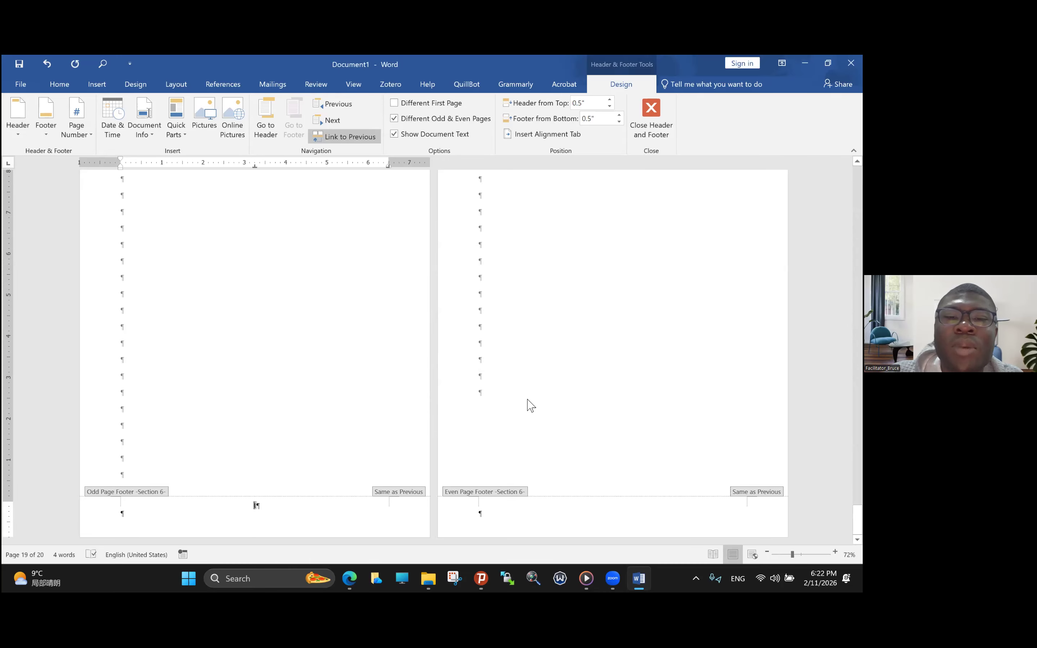
# - Return to the body text on page 20 and add blank paragraphs until the document extends to page 25
pyautogui.doubleClick(526, 400)
pyautogui.press('Return')
pyautogui.press('Return')
pyautogui.press('Return')
pyautogui.press('Return')
pyautogui.press('Return')
pyautogui.press('Return')
pyautogui.press('Return')
pyautogui.press('Return')
pyautogui.press('Return')
pyautogui.press('Return')
pyautogui.press('Return')
pyautogui.press('Return')
pyautogui.press('Return')
pyautogui.press('Return')
pyautogui.press('Return')
pyautogui.press('Return')
pyautogui.press('Return')
pyautogui.press('Return')
pyautogui.press('Return')
pyautogui.press('Return')
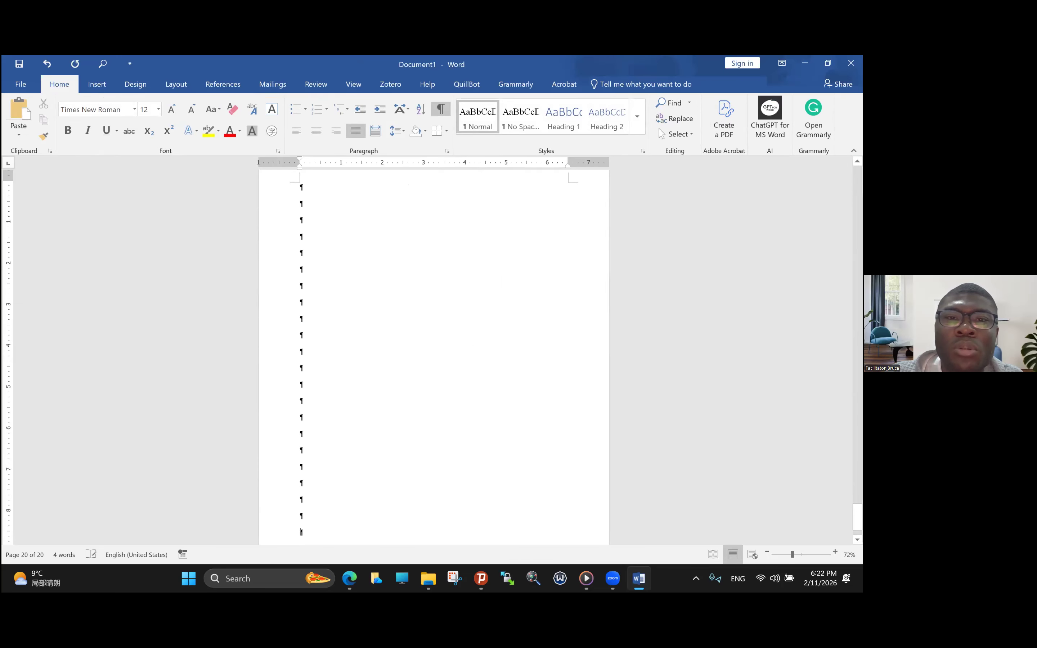
pyautogui.press('Return')
pyautogui.press('Return')
pyautogui.press('Return')
pyautogui.press('Return')
pyautogui.press('Return')
pyautogui.press('Return')
pyautogui.press('Return')
pyautogui.press('Return')
pyautogui.press('Return')
pyautogui.press('Return')
pyautogui.press('Return')
pyautogui.press('Return')
pyautogui.press('Return')
pyautogui.press('Return')
pyautogui.press('Return')
pyautogui.press('Return')
pyautogui.press('Return')
pyautogui.press('Return')
pyautogui.press('Return')
pyautogui.press('Return')
pyautogui.press('Return')
pyautogui.press('Return')
pyautogui.press('Return')
pyautogui.press('Return')
pyautogui.press('Return')
pyautogui.press('Return')
pyautogui.press('Return')
pyautogui.press('Return')
pyautogui.press('Return')
pyautogui.press('Return')
pyautogui.press('Return')
pyautogui.press('Return')
pyautogui.press('Return')
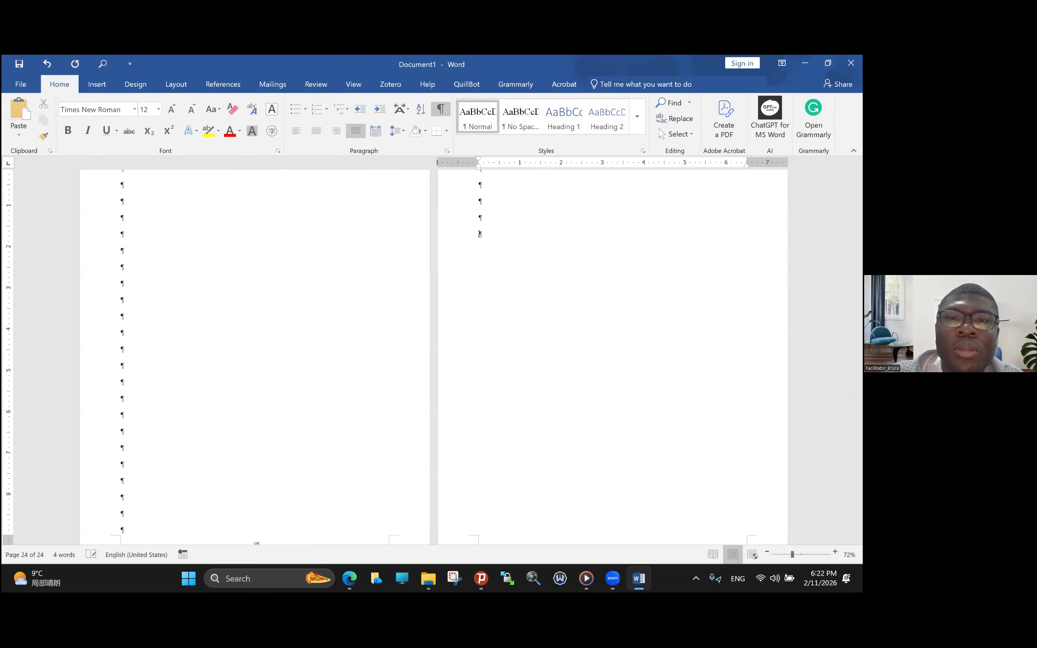
pyautogui.press('Return')
pyautogui.press('Return')
pyautogui.press('Return')
pyautogui.press('Return')
pyautogui.press('Return')
pyautogui.press('Return')
pyautogui.press('Return')
pyautogui.press('Return')
pyautogui.press('Return')
pyautogui.press('Return')
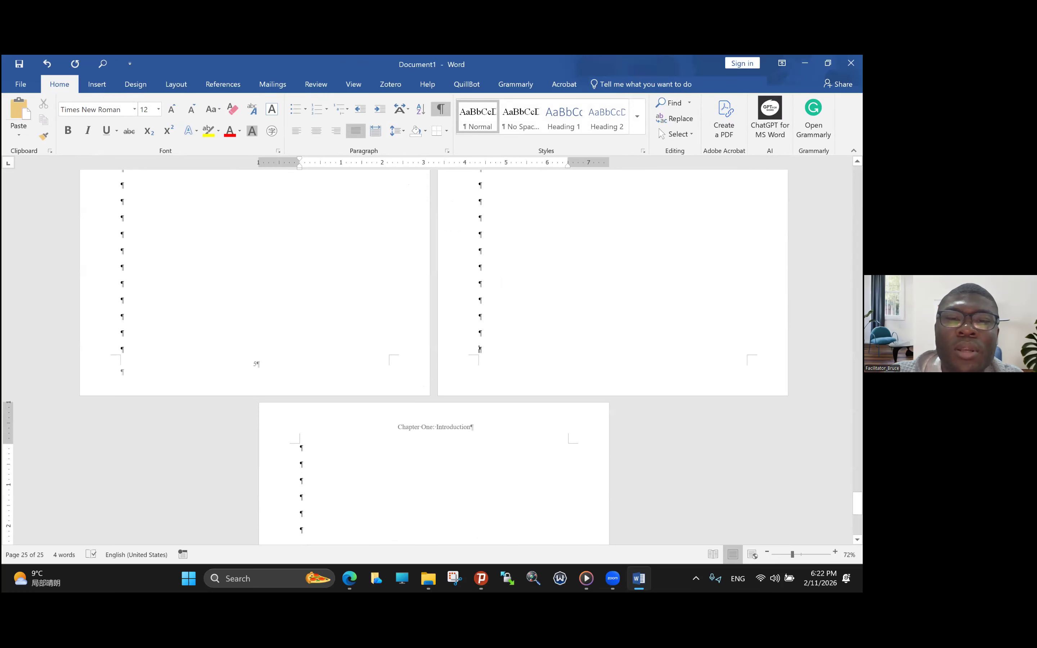
# - Insert a Next Page section break near the end of page 24, just before the last page
pyautogui.click(457, 427)
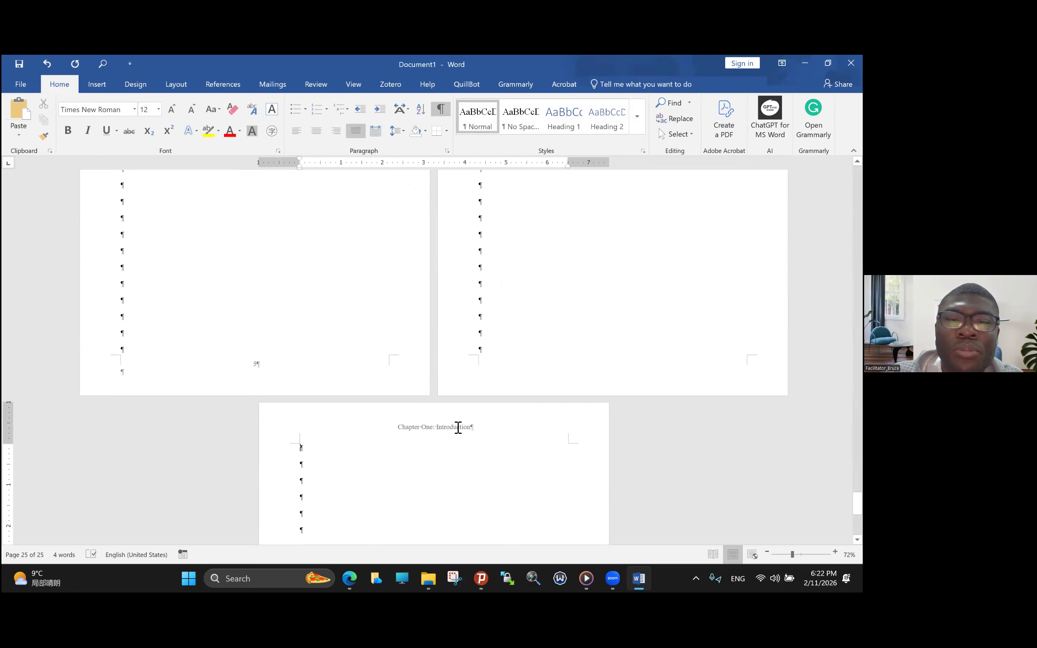
pyautogui.doubleClick(458, 428)
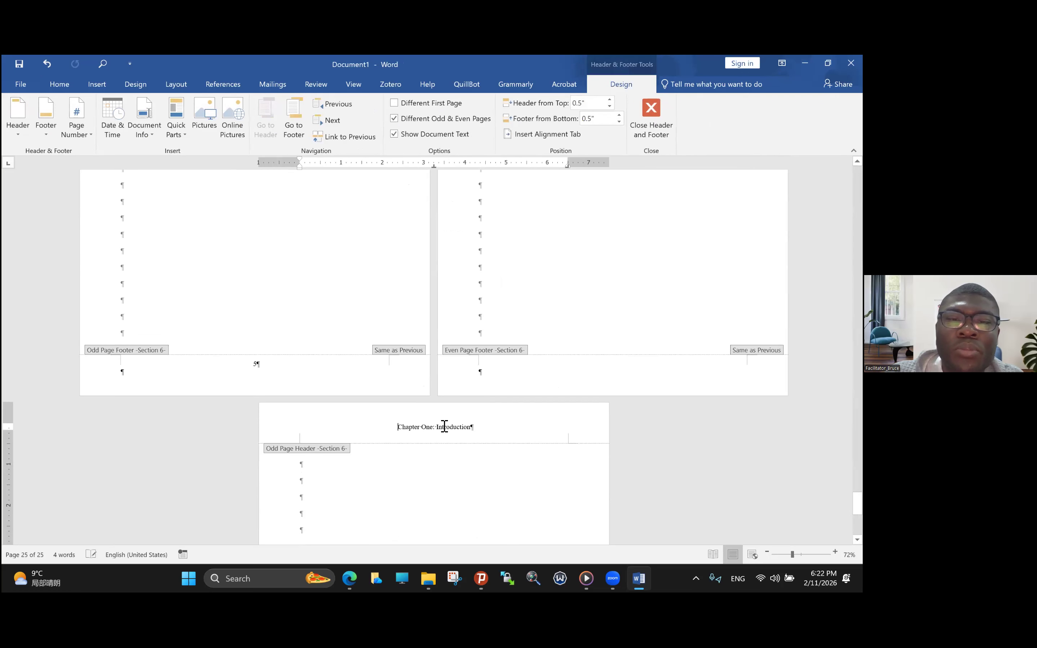
pyautogui.doubleClick(497, 321)
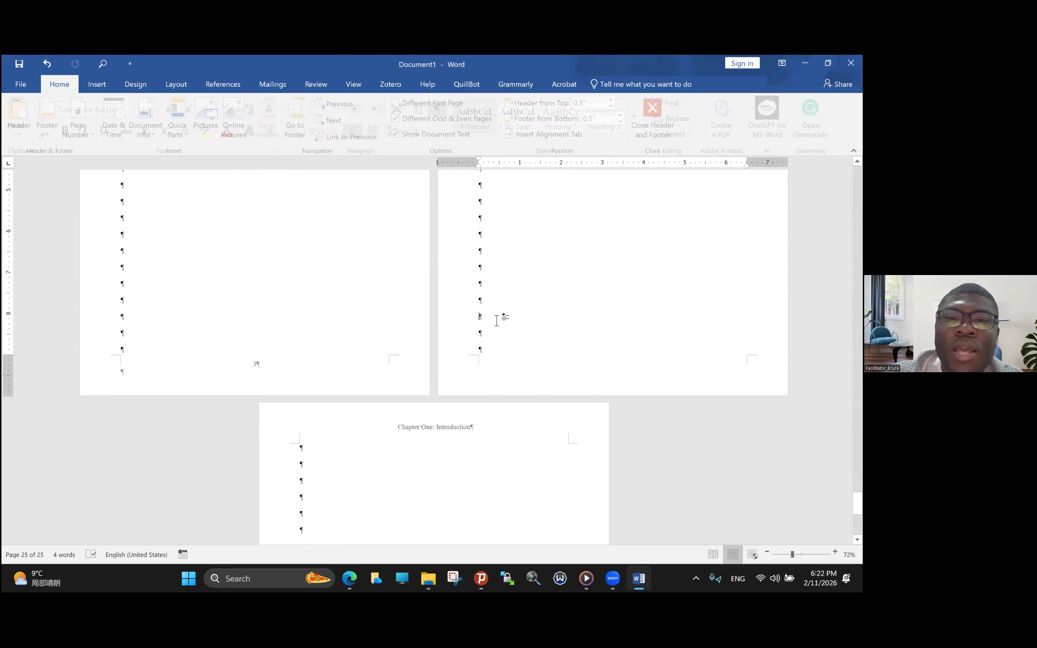
pyautogui.click(178, 86)
pyautogui.click(188, 103)
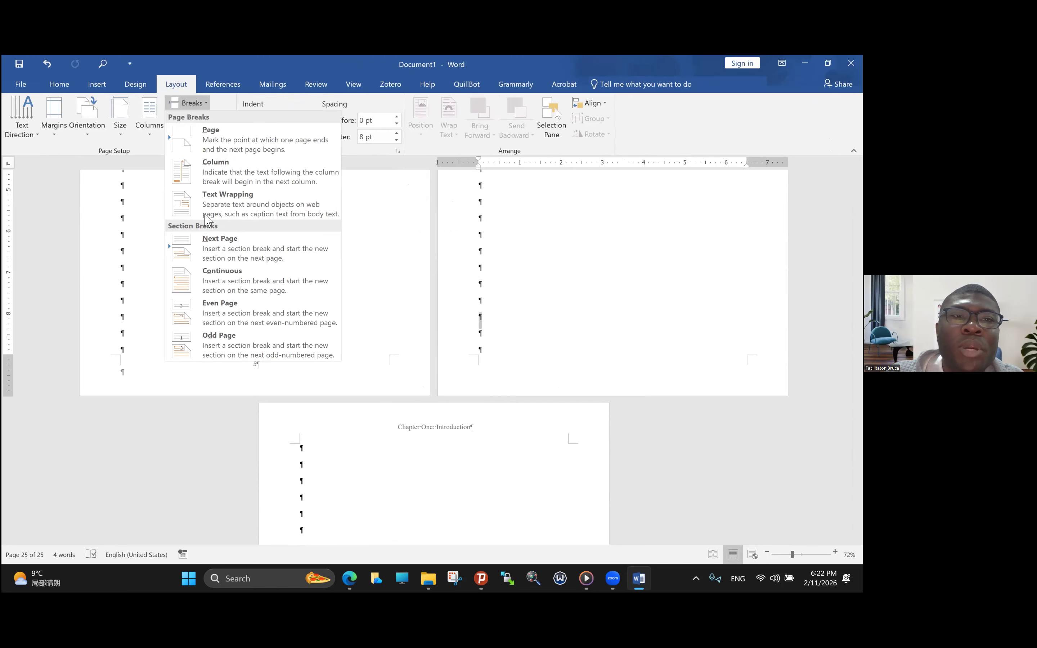
pyautogui.click(210, 246)
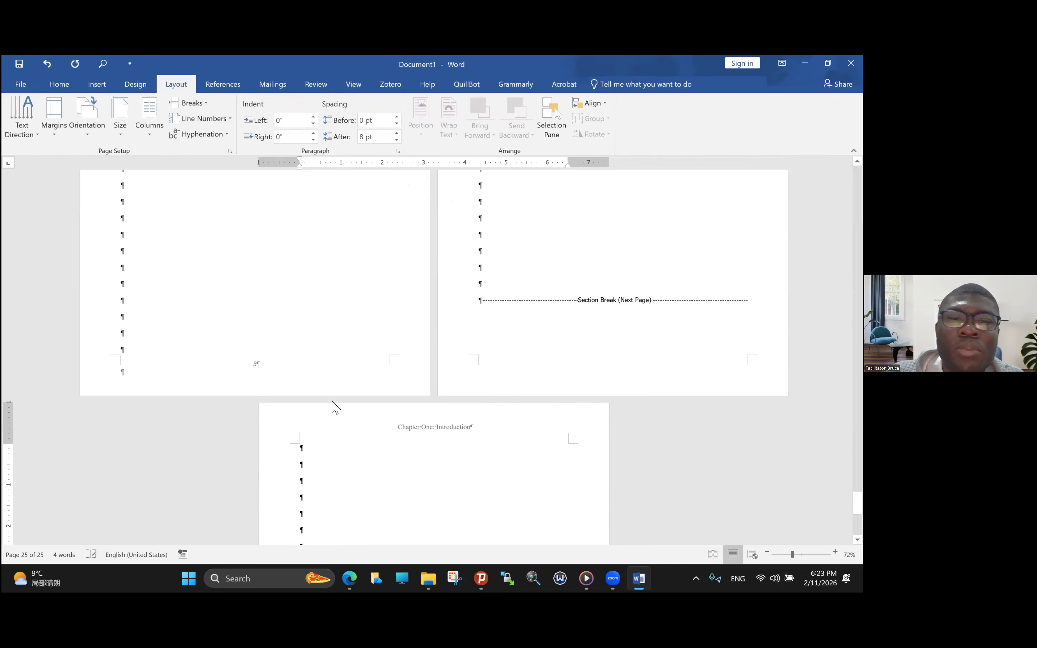
# - Open section 7's odd page header on page 25 and unlink it from the previous section
pyautogui.doubleClick(401, 428)
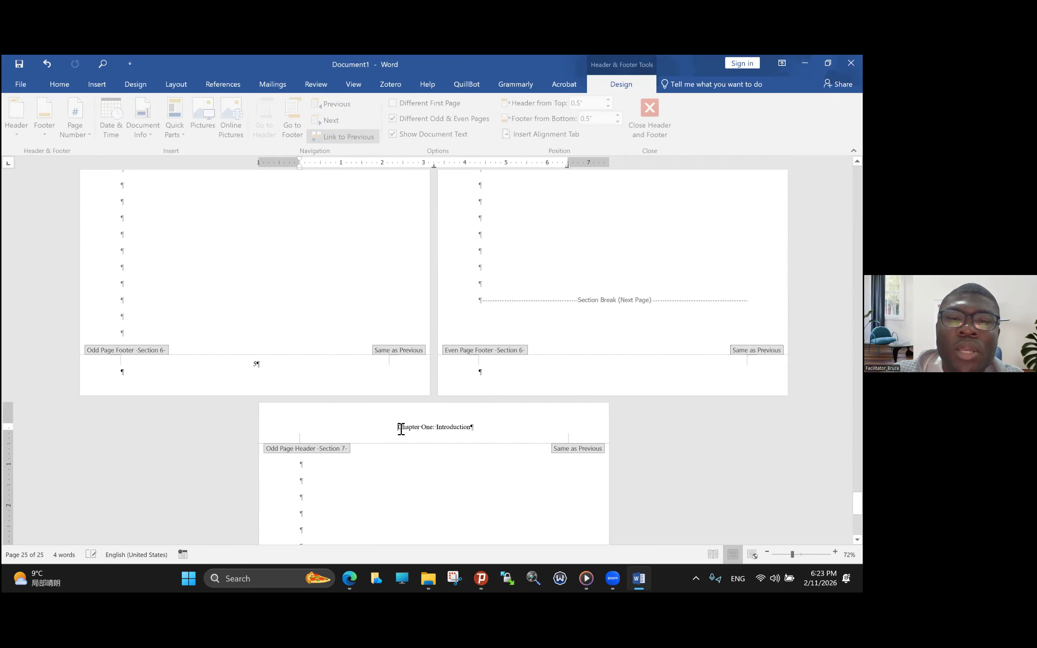
pyautogui.tripleClick(446, 430)
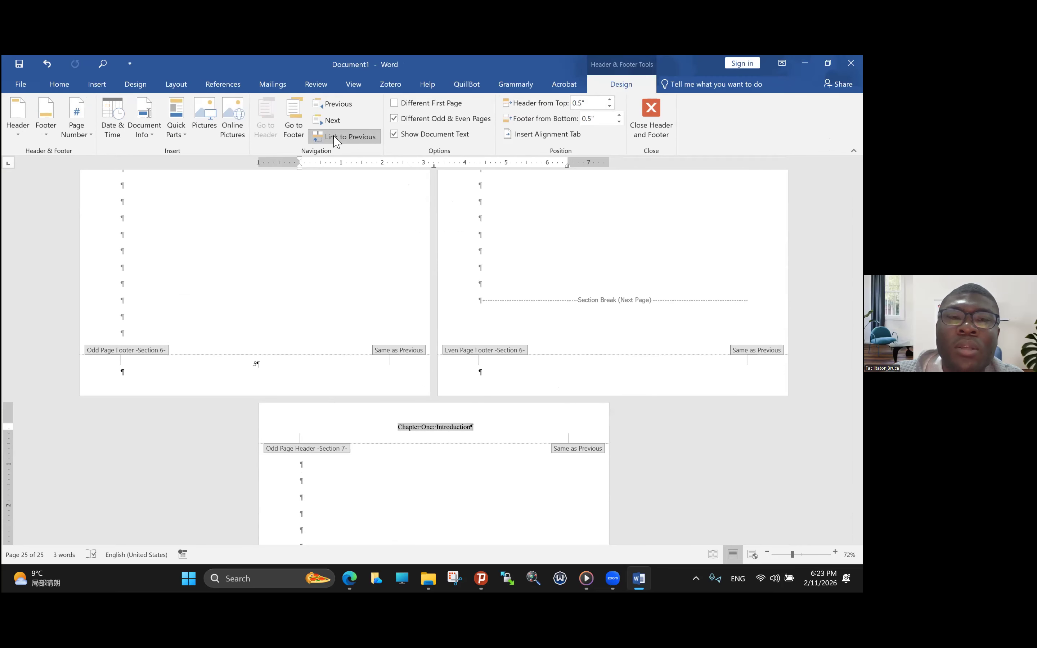
pyautogui.click(345, 137)
# - Change the text of section 7's odd page header to "Chapter Two: Literature Review"
pyautogui.moveTo(401, 206); pyautogui.dragTo(419, 206)
pyautogui.click(423, 202)
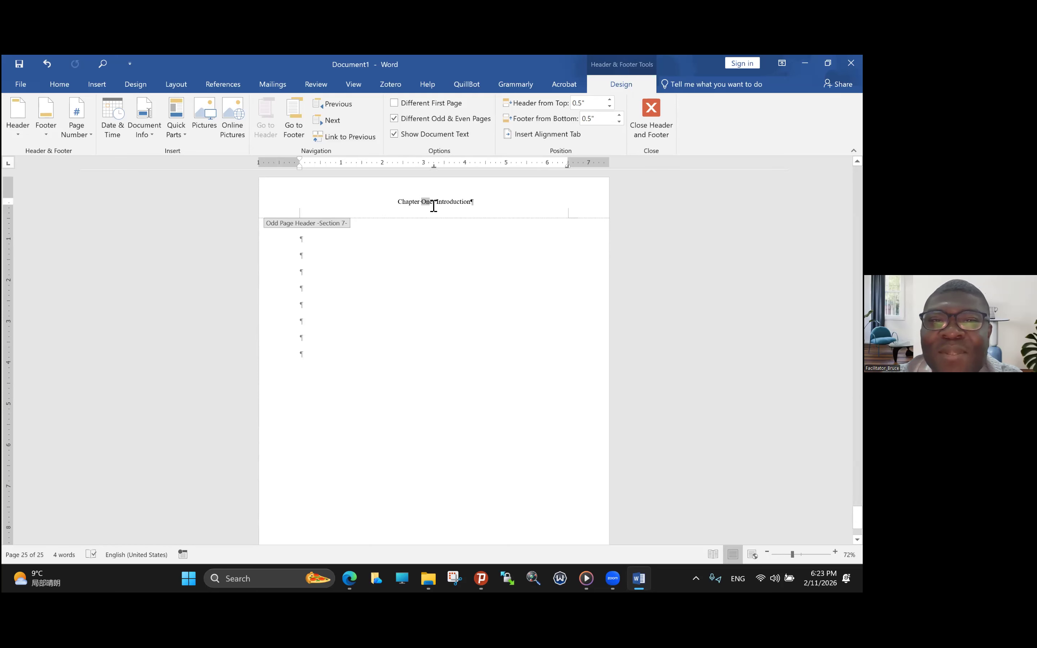
pyautogui.write('Two')
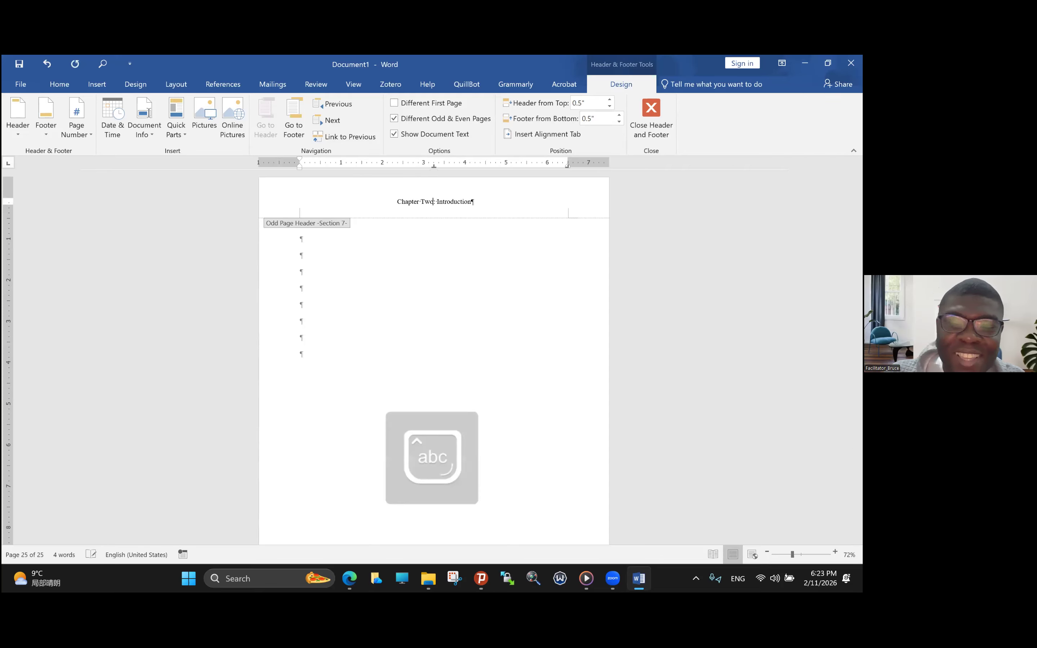
pyautogui.write(':')
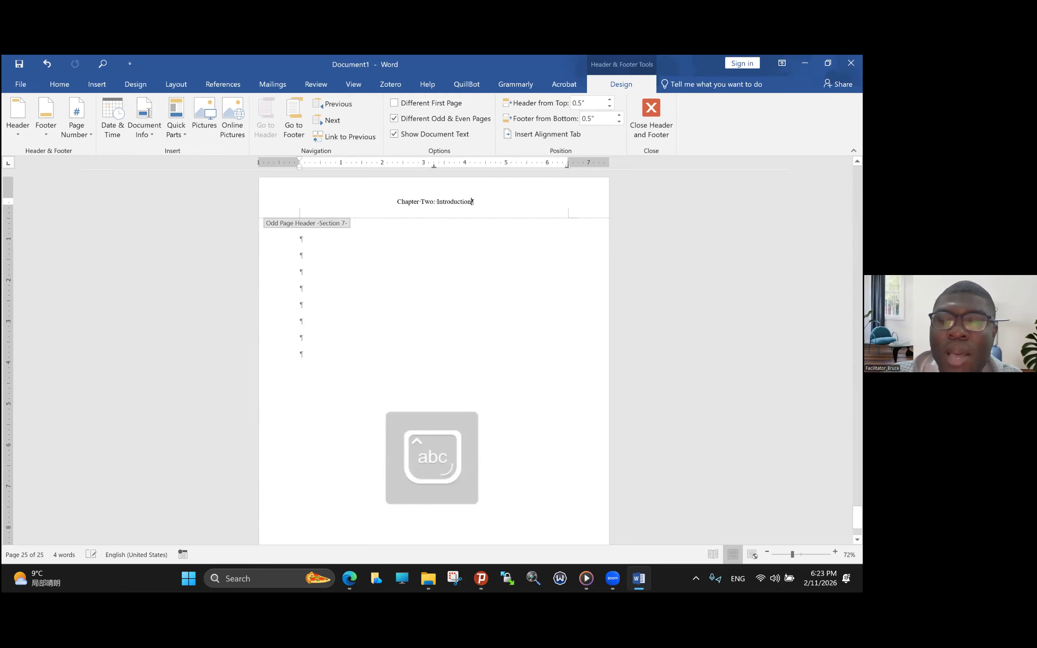
pyautogui.press('BackSpace')
pyautogui.press('BackSpace')
pyautogui.press('BackSpace')
pyautogui.press('BackSpace')
pyautogui.press('BackSpace')
pyautogui.press('BackSpace')
pyautogui.press('BackSpace')
pyautogui.press('BackSpace')
pyautogui.press('BackSpace')
pyautogui.press('BackSpace')
pyautogui.press('BackSpace')
pyautogui.press('BackSpace')
pyautogui.write('Lite')
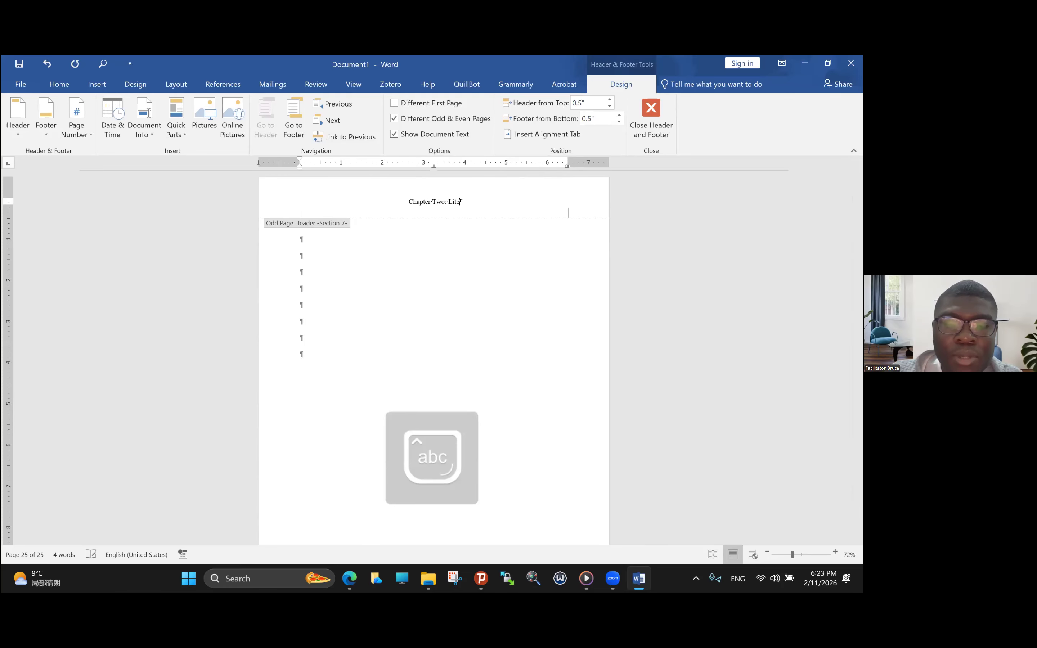
pyautogui.write('rature Review')
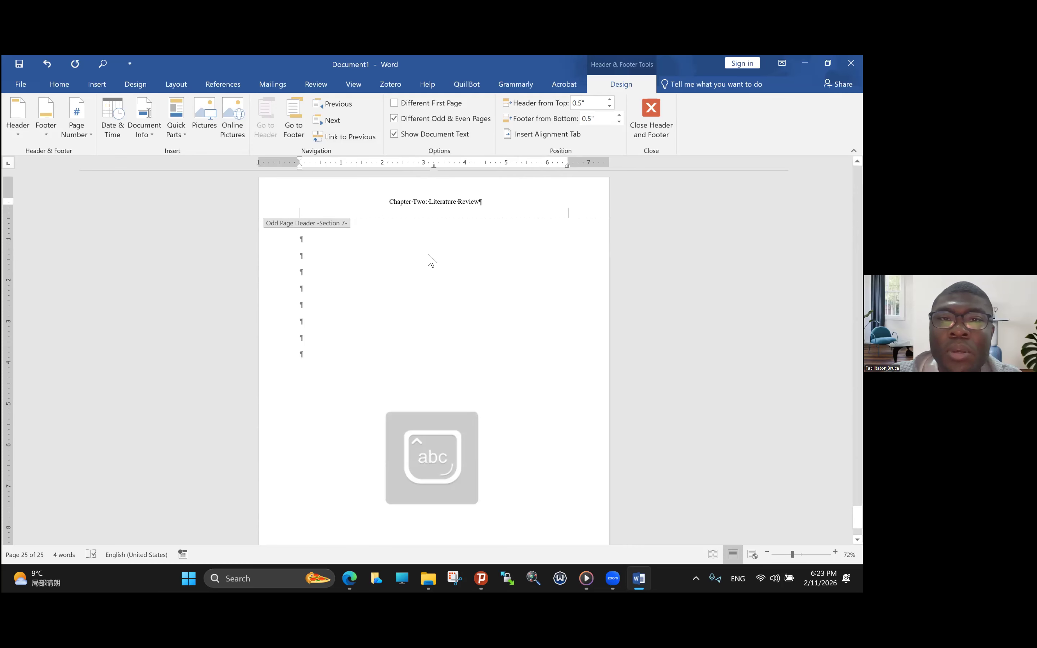
# - Return to the body text on page 25 and add blank paragraphs until the document extends to page 27
pyautogui.doubleClick(305, 243)
pyautogui.press('Return')
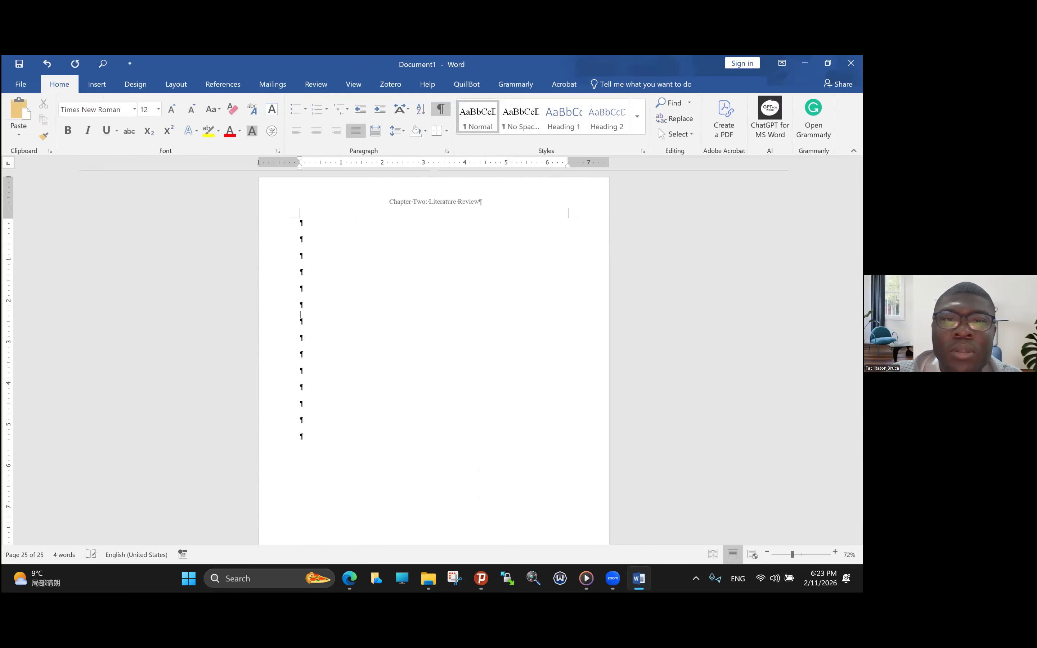
pyautogui.press('Return')
pyautogui.press('Return')
pyautogui.press('Return')
pyautogui.press('Return')
pyautogui.press('Return')
pyautogui.press('Return')
pyautogui.press('Return')
pyautogui.press('Return')
pyautogui.press('Return')
pyautogui.press('Return')
pyautogui.press('Return')
pyautogui.press('Return')
pyautogui.press('Return')
pyautogui.press('Return')
pyautogui.press('Return')
pyautogui.press('Return')
pyautogui.press('Return')
pyautogui.press('Return')
pyautogui.press('Return')
pyautogui.press('Return')
pyautogui.press('Return')
pyautogui.press('Return')
pyautogui.press('Return')
pyautogui.press('Return')
pyautogui.press('Return')
pyautogui.press('Return')
pyautogui.press('Return')
pyautogui.press('Return')
pyautogui.press('Return')
pyautogui.press('Return')
pyautogui.press('Return')
pyautogui.press('Return')
pyautogui.press('Return')
pyautogui.press('Return')
pyautogui.press('Return')
pyautogui.press('Return')
pyautogui.press('Return')
pyautogui.press('Return')
pyautogui.press('Return')
pyautogui.press('Return')
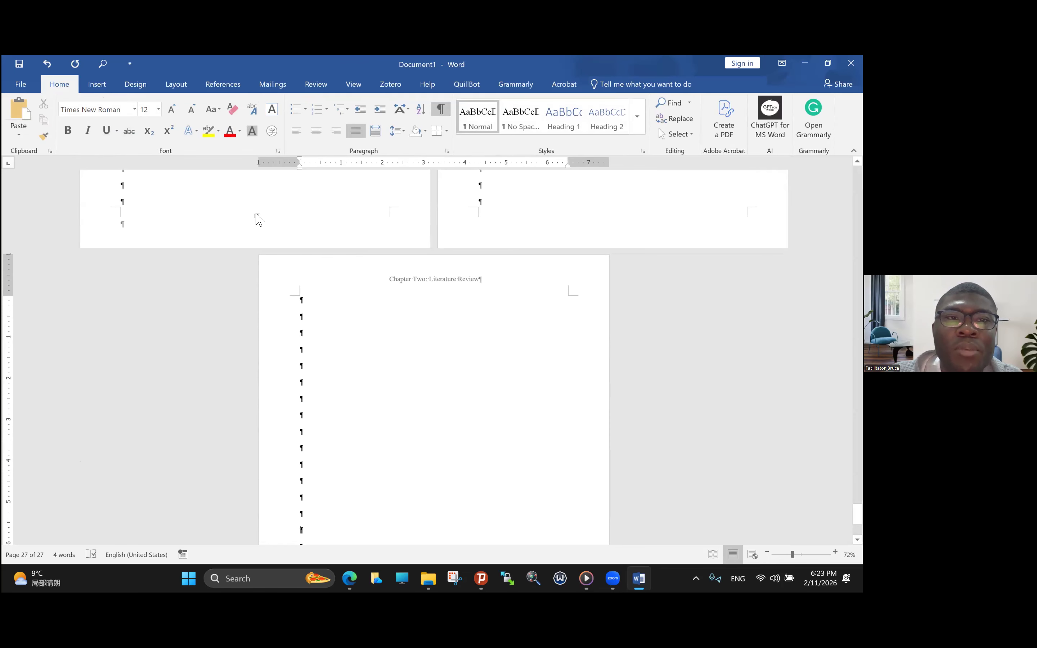
# - Set the page numbering in section 7's odd page footer to continue from the previous section
pyautogui.doubleClick(258, 215)
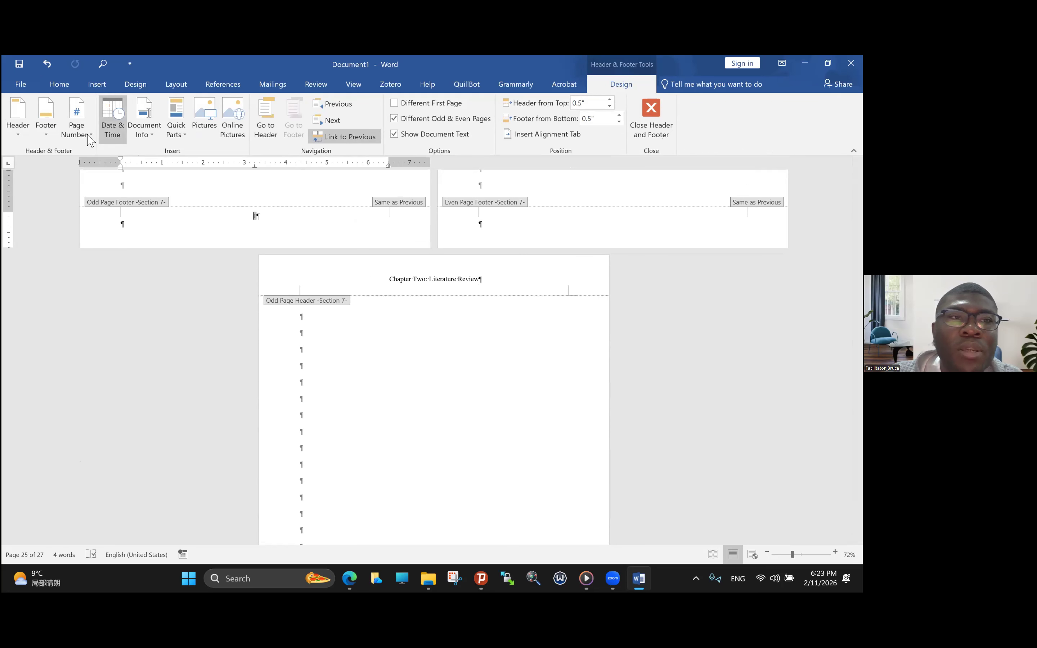
pyautogui.click(89, 137)
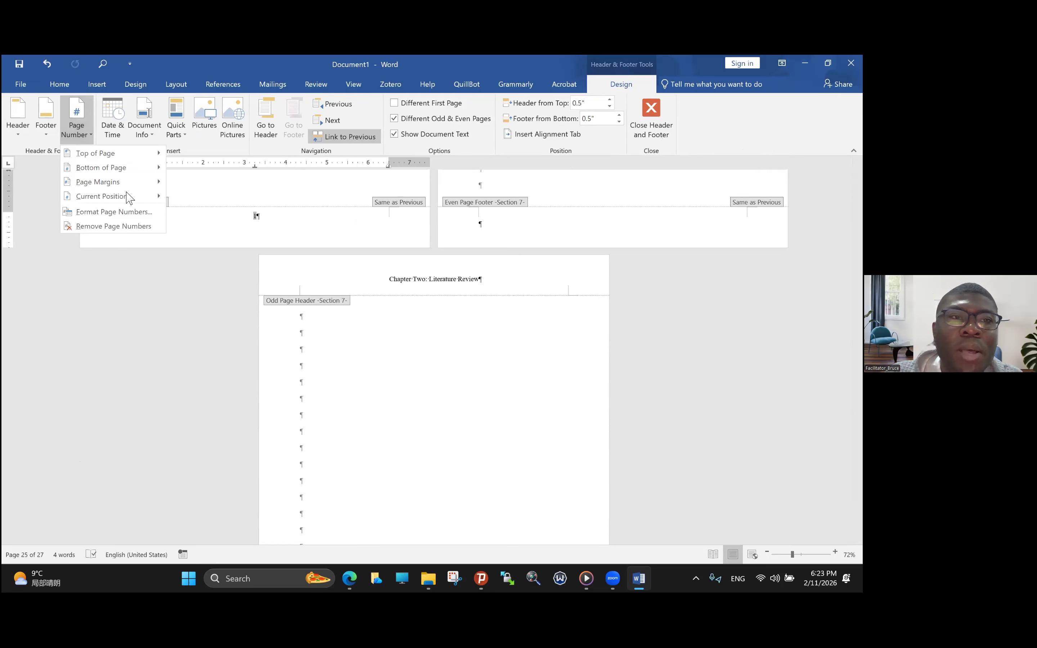
pyautogui.click(116, 213)
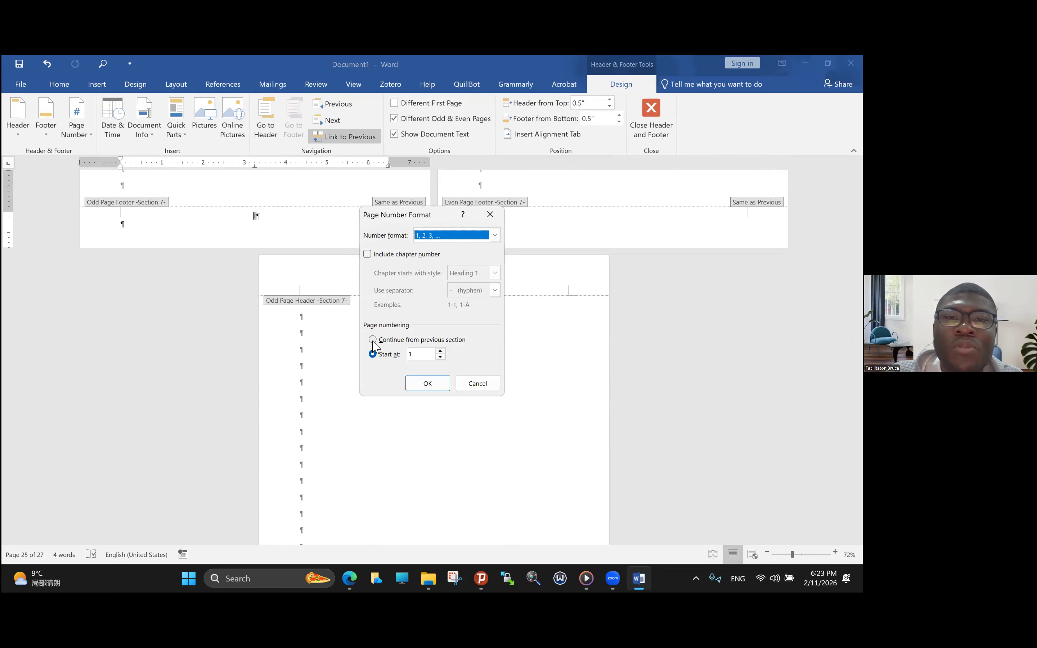
pyautogui.click(373, 340)
pyautogui.click(428, 383)
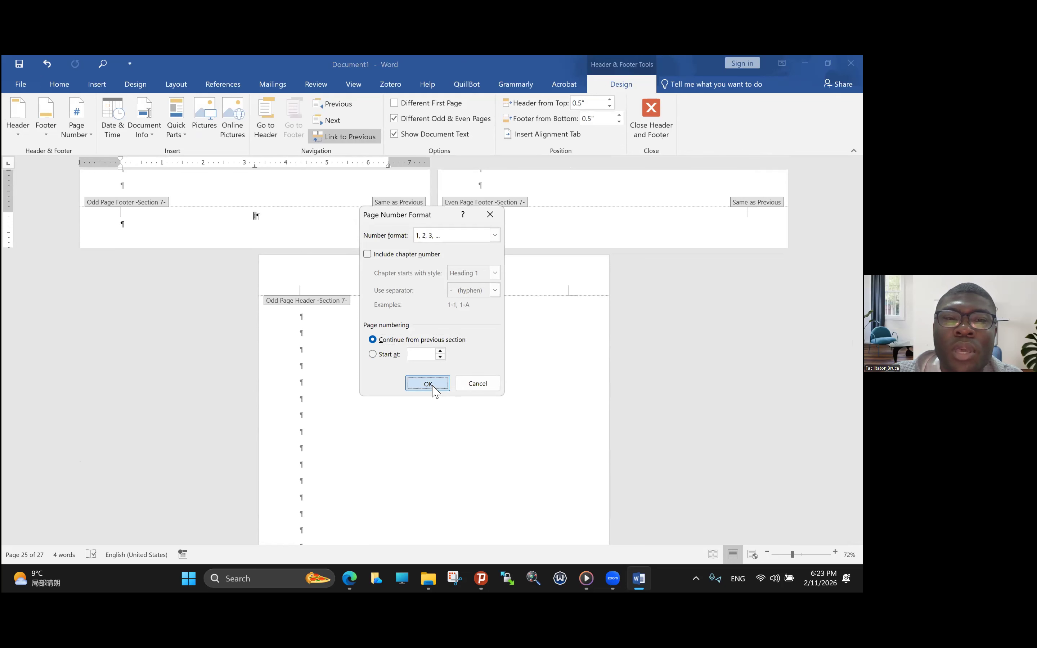
pyautogui.scroll(-5, 413, 363)
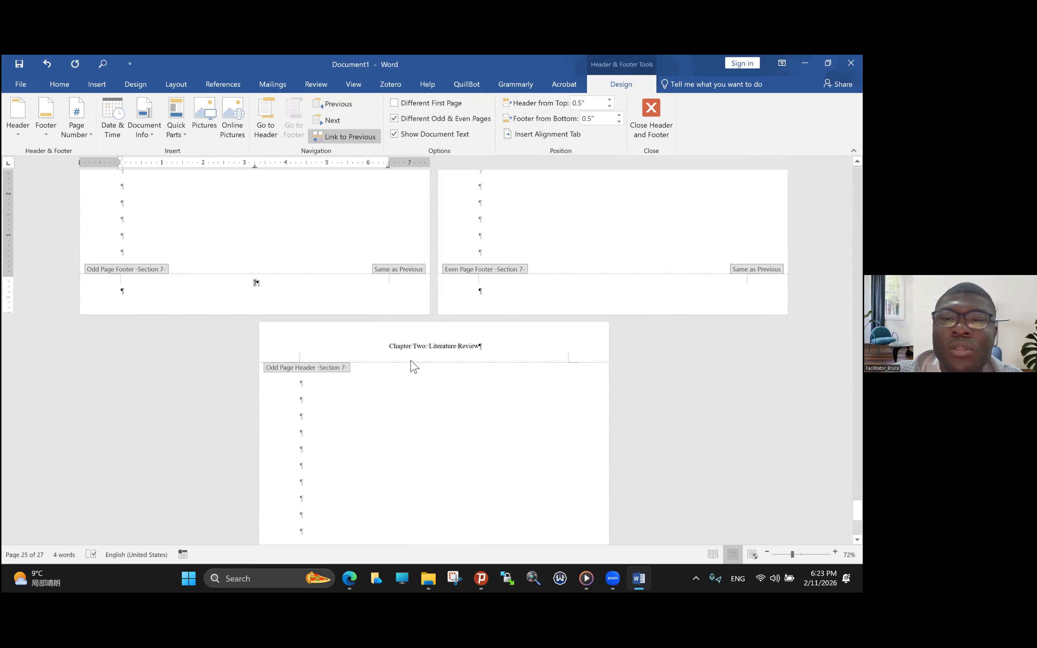
pyautogui.scroll(-5, 339, 415)
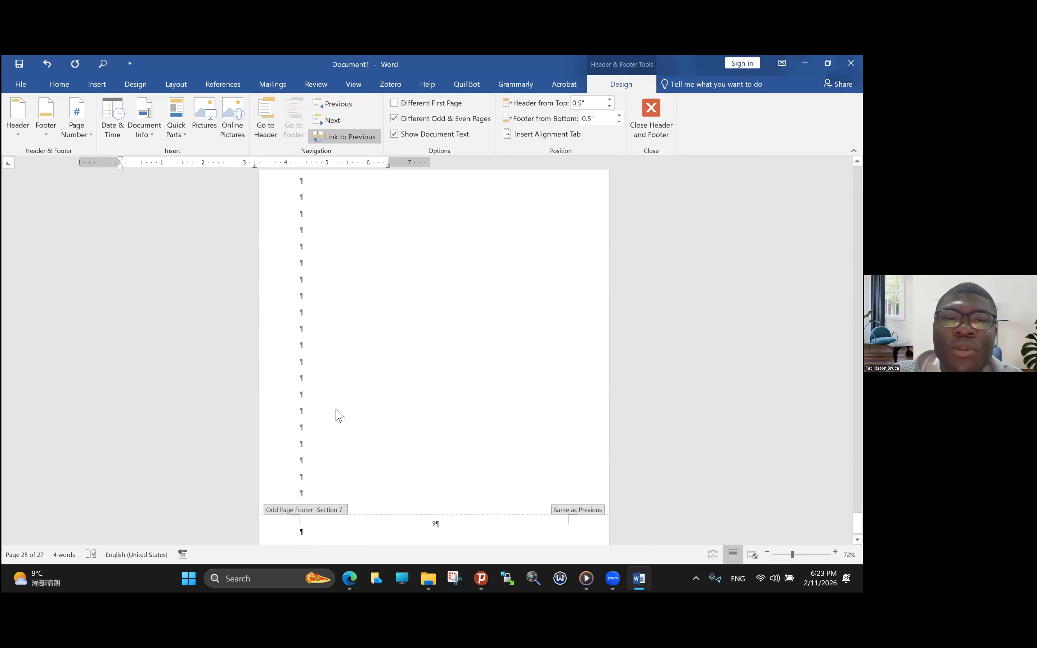
# - Leave section 7's footer and place the cursor in the body text at the end of page 27
pyautogui.doubleClick(309, 461)
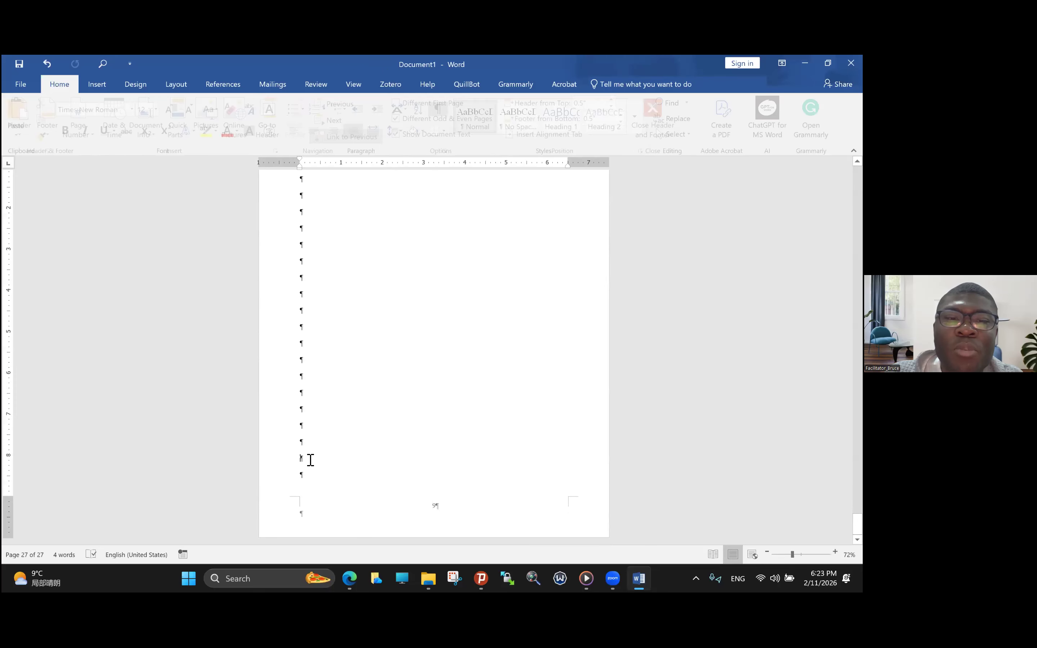
pyautogui.click(184, 88)
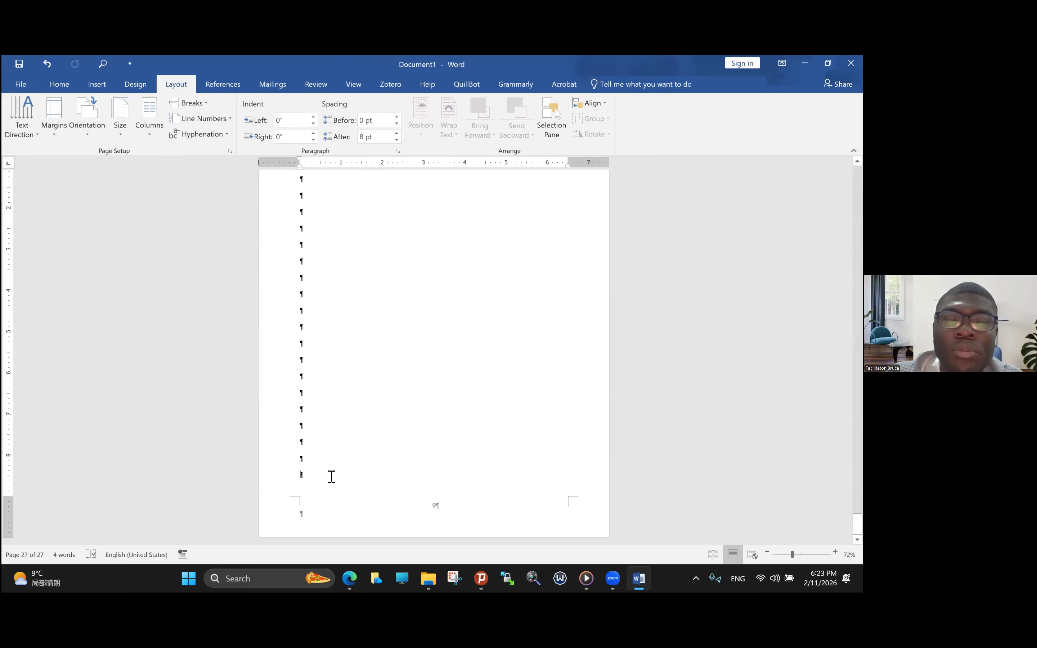
pyautogui.scroll(6, 332, 477)
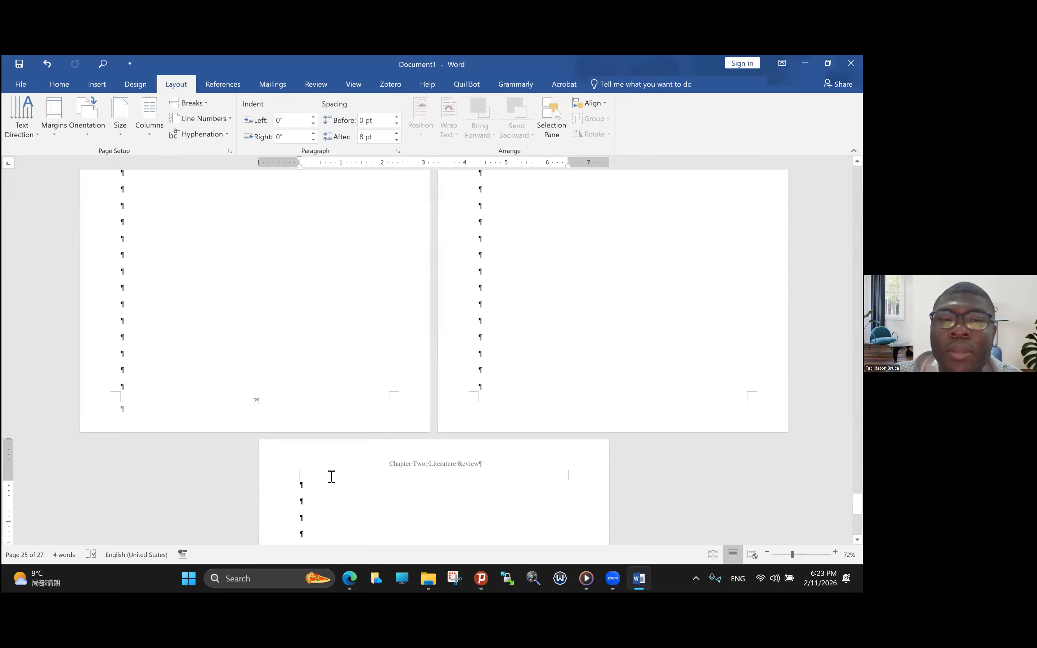
# - Insert a Next Page section break at the end of Chapter Two, between pages 27 and 28
pyautogui.scroll(-4, 332, 477)
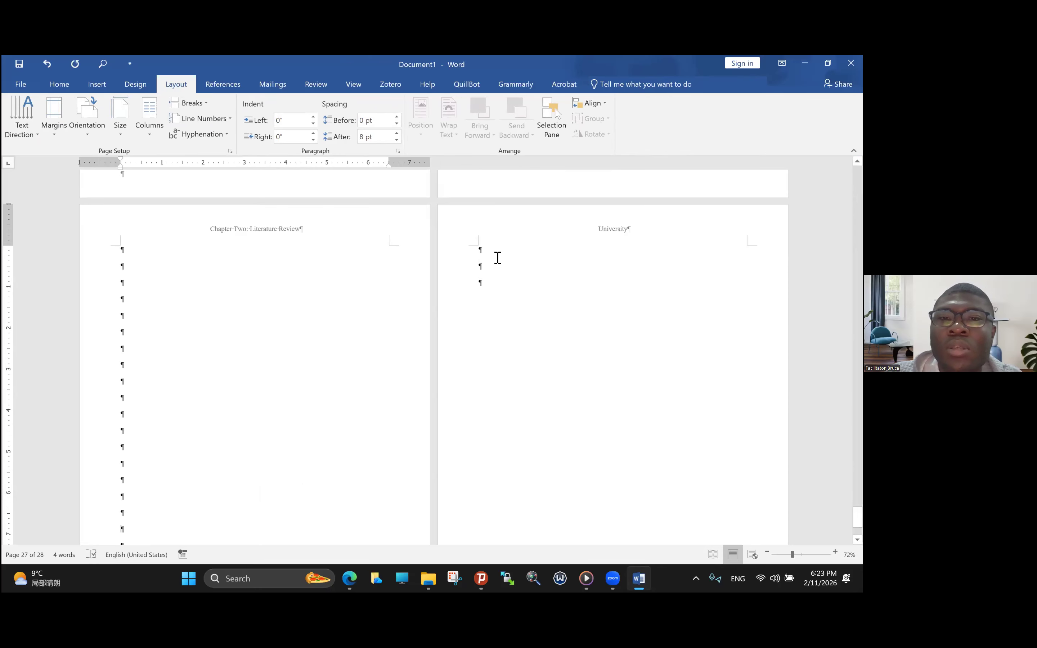
pyautogui.click(492, 263)
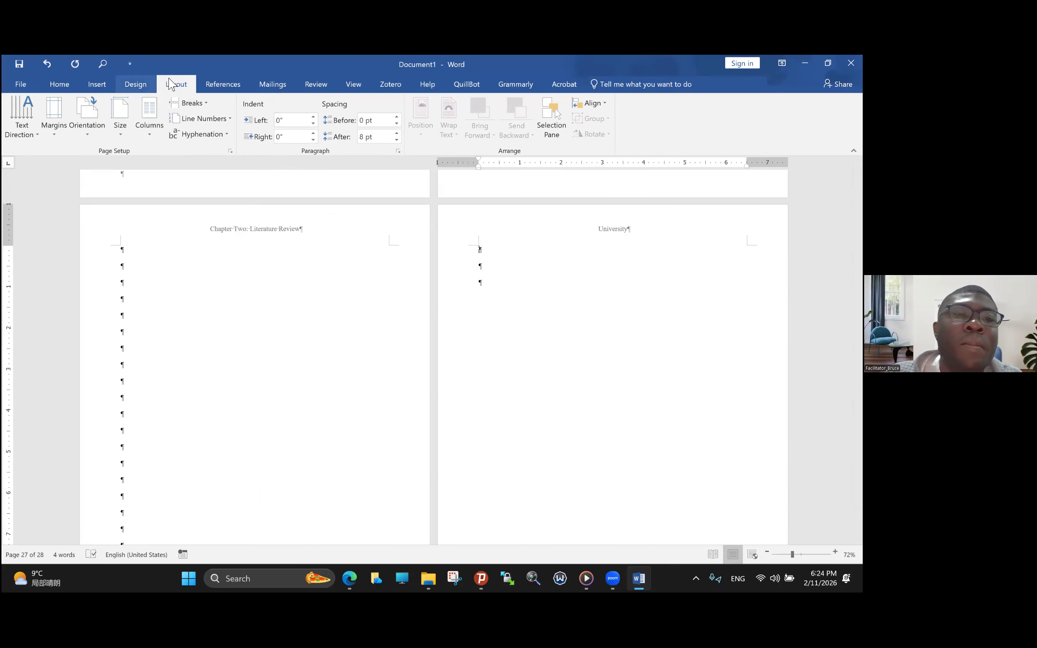
pyautogui.click(202, 103)
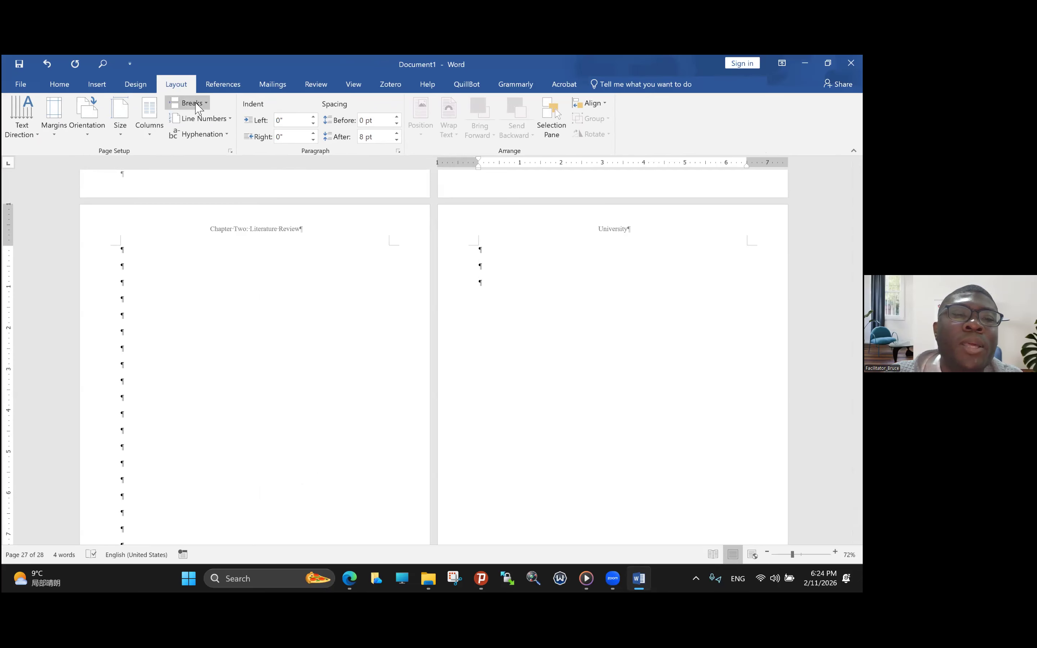
pyautogui.click(215, 241)
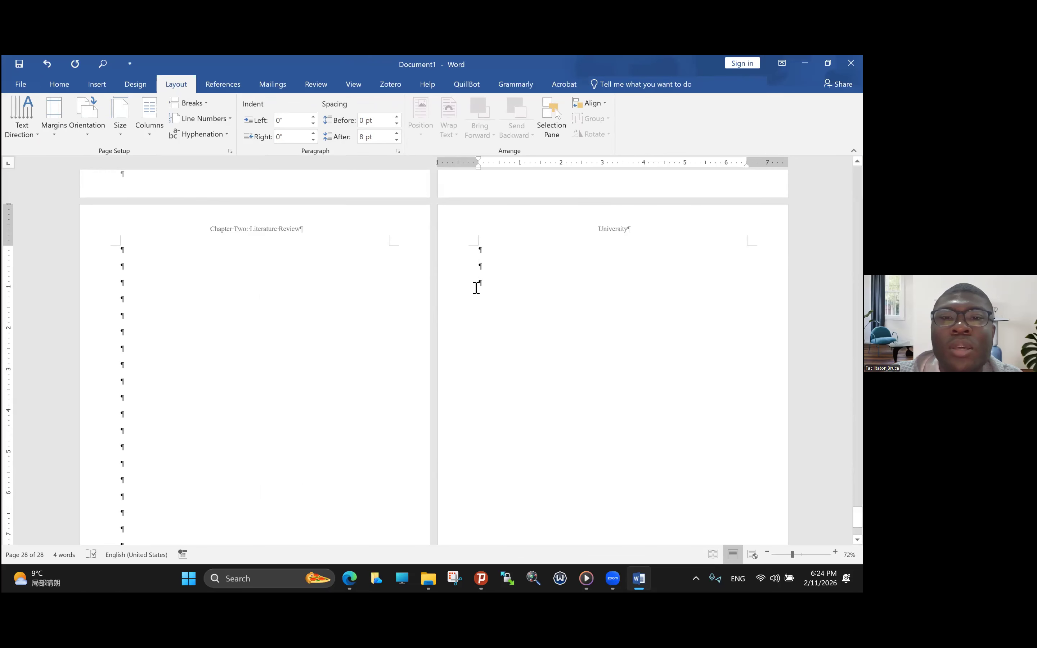
# - Add blank paragraphs in the new section until the document extends to page 29
pyautogui.press('Return')
pyautogui.press('Return')
pyautogui.press('Return')
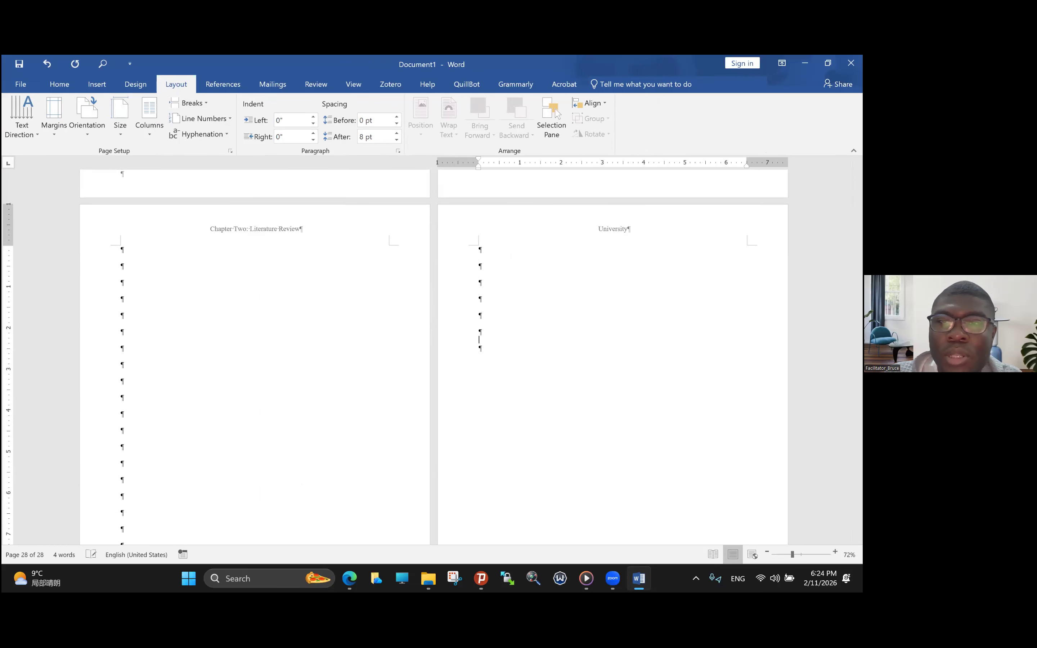
pyautogui.press('Return')
pyautogui.press('Return')
pyautogui.press('Return')
pyautogui.press('Return')
pyautogui.press('Return')
pyautogui.press('Return')
pyautogui.press('Return')
pyautogui.press('Return')
pyautogui.press('Return')
pyautogui.press('Return')
pyautogui.press('Return')
pyautogui.press('Return')
pyautogui.press('Return')
pyautogui.press('Return')
pyautogui.press('Return')
pyautogui.press('Return')
pyautogui.press('Return')
pyautogui.press('Return')
pyautogui.press('Return')
pyautogui.press('Return')
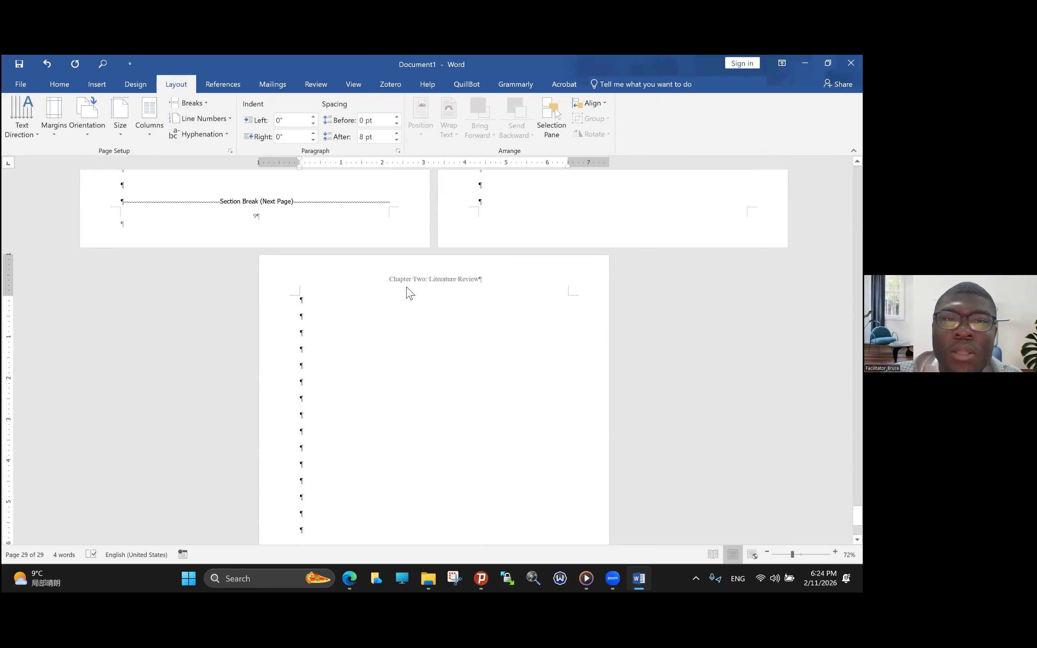
# - Unlink section 8's odd page header on page 29 from the previous section
pyautogui.doubleClick(401, 284)
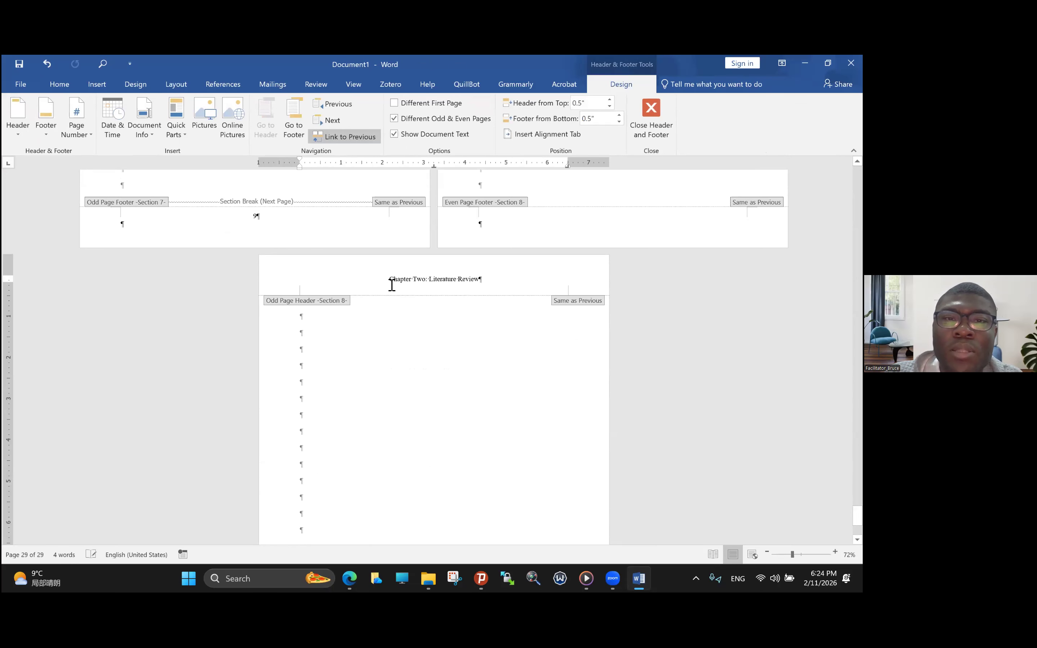
pyautogui.tripleClick(471, 292)
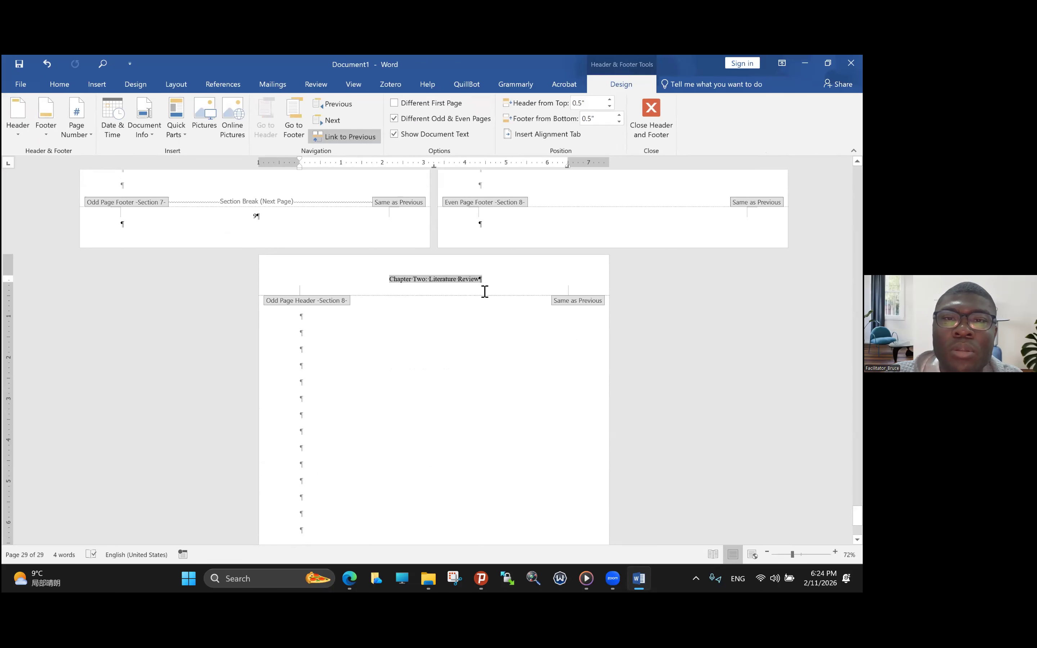
pyautogui.click(352, 137)
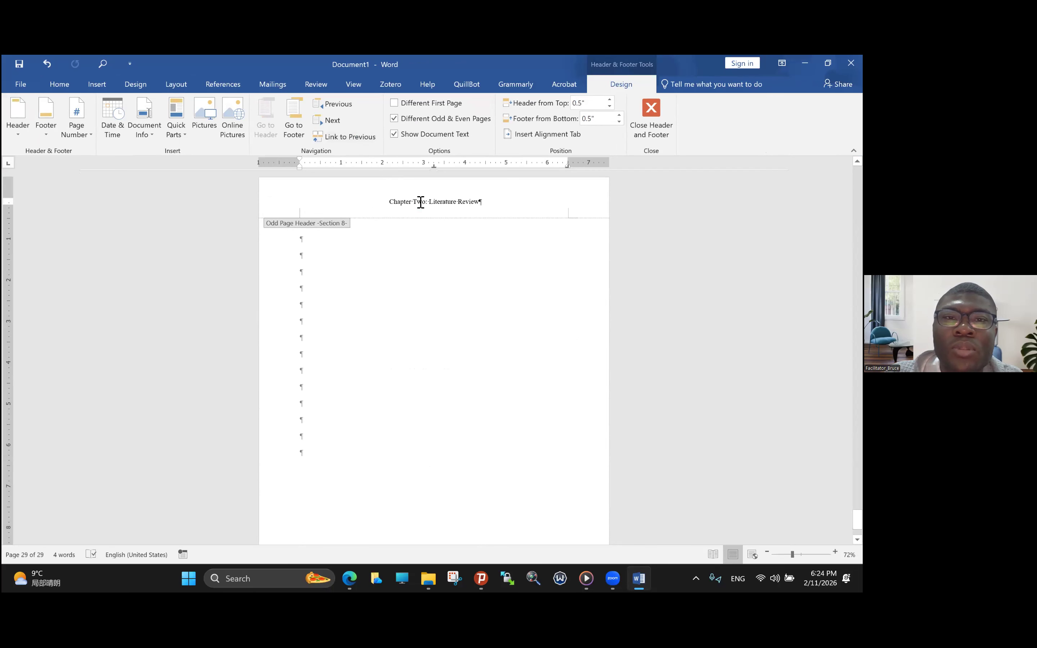
# - Replace the word "Two" with "3" in section 8's odd page header
pyautogui.press('BackSpace')
pyautogui.press('BackSpace')
pyautogui.press('BackSpace')
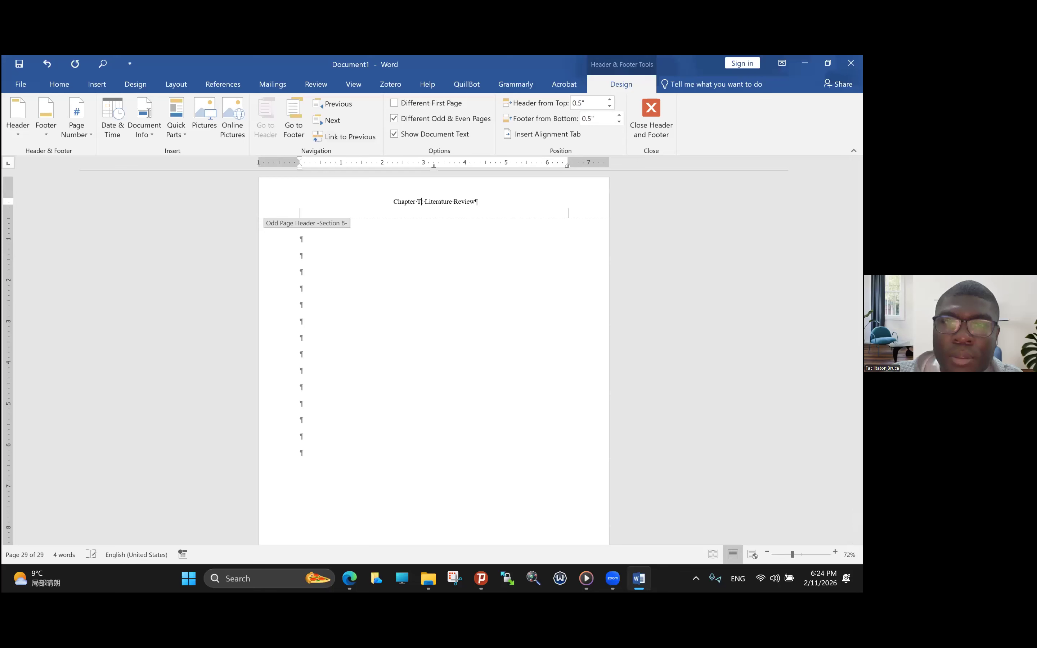
pyautogui.press('capslock')
pyautogui.write('T')
pyautogui.press('capslock')
pyautogui.write('hree')
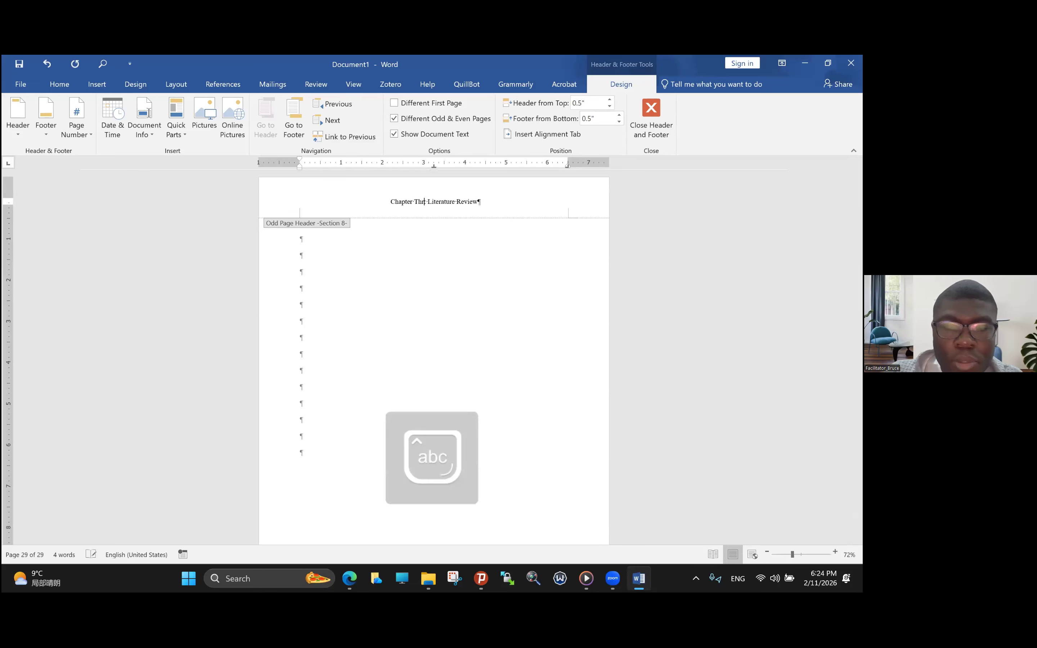
pyautogui.press('BackSpace')
pyautogui.press('BackSpace')
pyautogui.press('BackSpace')
pyautogui.press('BackSpace')
pyautogui.press('BackSpace')
pyautogui.write('3:')
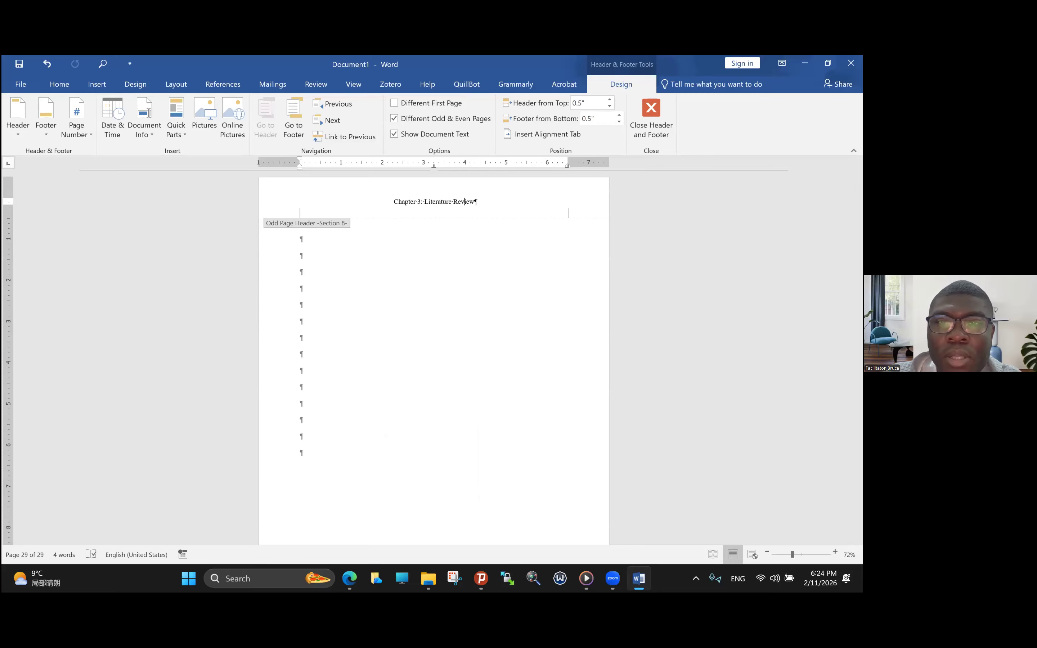
# - Replace "Literature Review" with "Methodology" in section 8's odd page header
pyautogui.press('BackSpace')
pyautogui.press('BackSpace')
pyautogui.press('BackSpace')
pyautogui.press('BackSpace')
pyautogui.press('BackSpace')
pyautogui.press('BackSpace')
pyautogui.press('BackSpace')
pyautogui.press('BackSpace')
pyautogui.press('BackSpace')
pyautogui.press('BackSpace')
pyautogui.press('BackSpace')
pyautogui.press('BackSpace')
pyautogui.press('BackSpace')
pyautogui.press('BackSpace')
pyautogui.press('BackSpace')
pyautogui.press('BackSpace')
pyautogui.press('BackSpace')
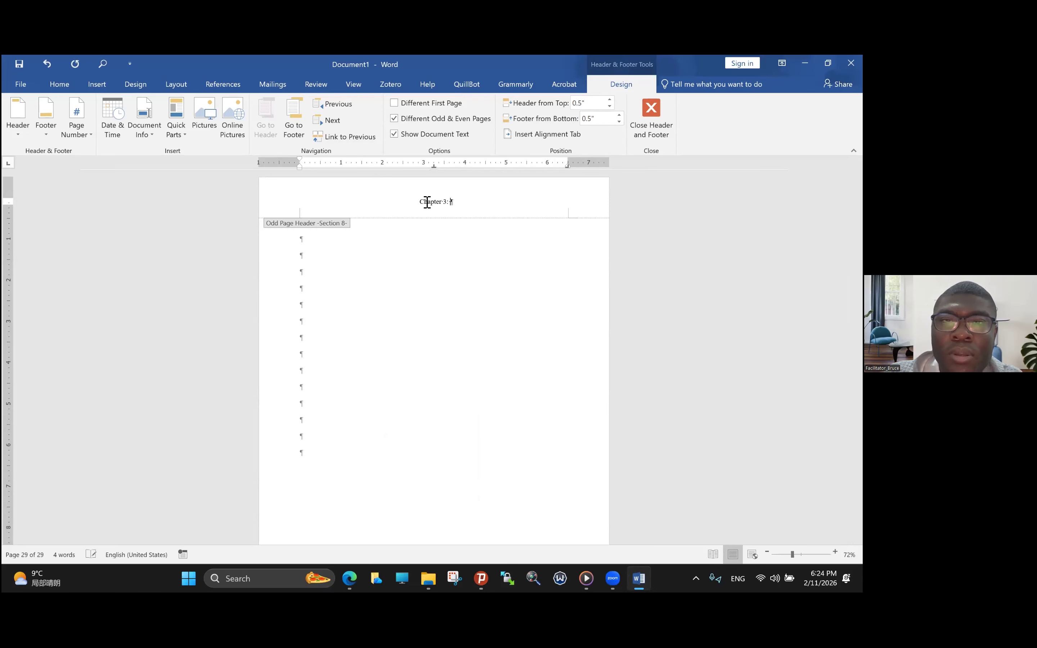
pyautogui.press('capslock')
pyautogui.write('Methodology')
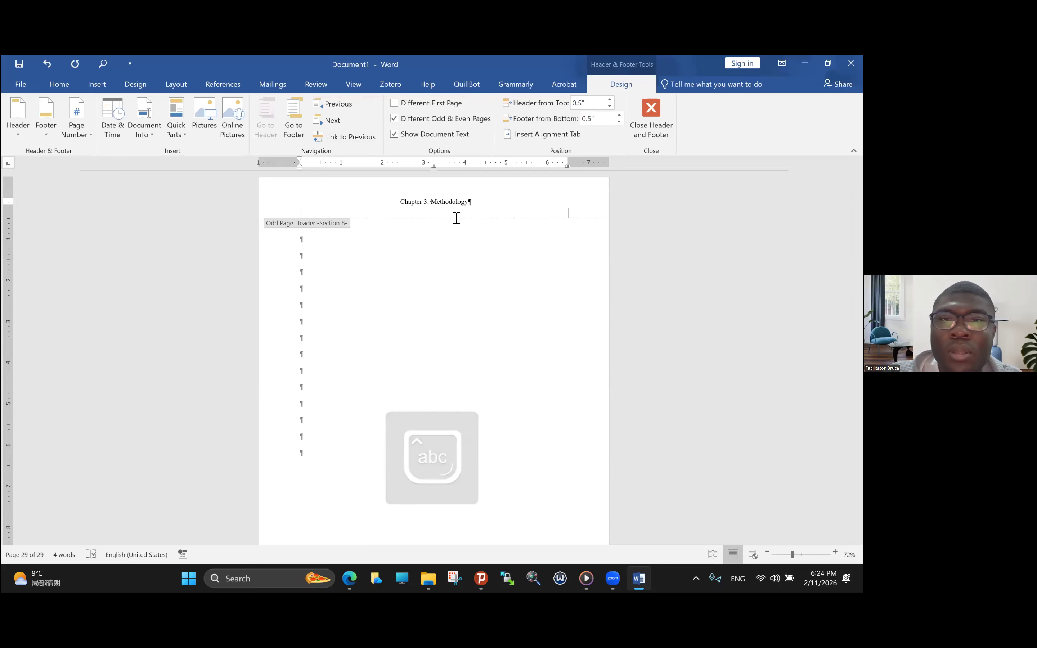
# - Return to the body text on page 29 and add blank paragraphs until the document extends to page 32
pyautogui.doubleClick(310, 242)
pyautogui.press('Return')
pyautogui.press('Return')
pyautogui.press('Return')
pyautogui.press('Return')
pyautogui.press('Return')
pyautogui.press('Return')
pyautogui.press('Return')
pyautogui.press('Return')
pyautogui.press('Return')
pyautogui.press('Return')
pyautogui.press('Return')
pyautogui.press('Return')
pyautogui.press('Return')
pyautogui.press('Return')
pyautogui.press('Return')
pyautogui.press('Return')
pyautogui.press('Return')
pyautogui.press('Return')
pyautogui.press('Return')
pyautogui.press('Return')
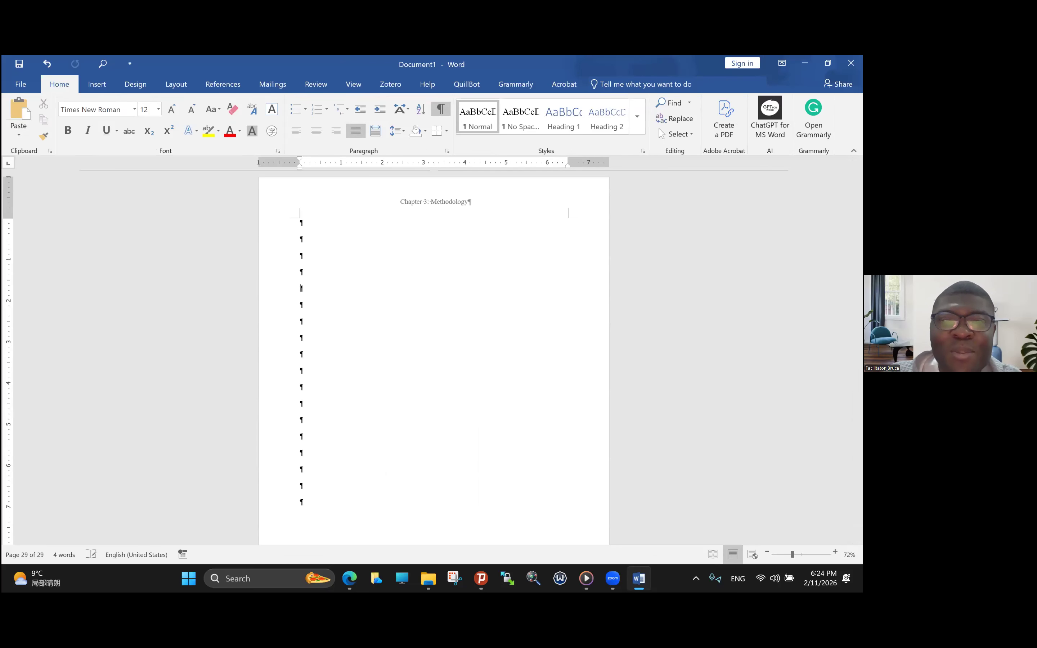
pyautogui.press('Return')
pyautogui.press('Return')
pyautogui.press('Return')
pyautogui.press('Return')
pyautogui.press('Return')
pyautogui.press('Return')
pyautogui.press('Return')
pyautogui.press('Return')
pyautogui.press('Return')
pyautogui.press('Return')
pyautogui.press('Return')
pyautogui.press('Return')
pyautogui.press('Return')
pyautogui.press('Return')
pyautogui.press('Return')
pyautogui.press('Return')
pyautogui.press('Return')
pyautogui.press('Return')
pyautogui.press('Return')
pyautogui.press('Return')
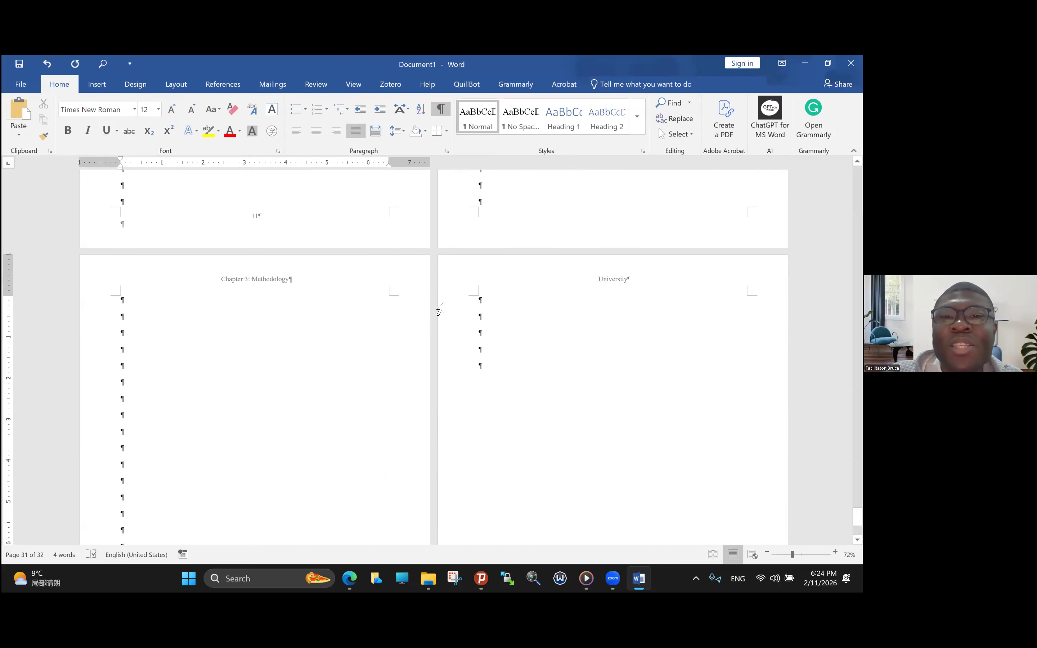
# - Review the headers and page numbers across the chapters, from the Methodology section back to the English abstract
pyautogui.scroll(20, 440, 309)
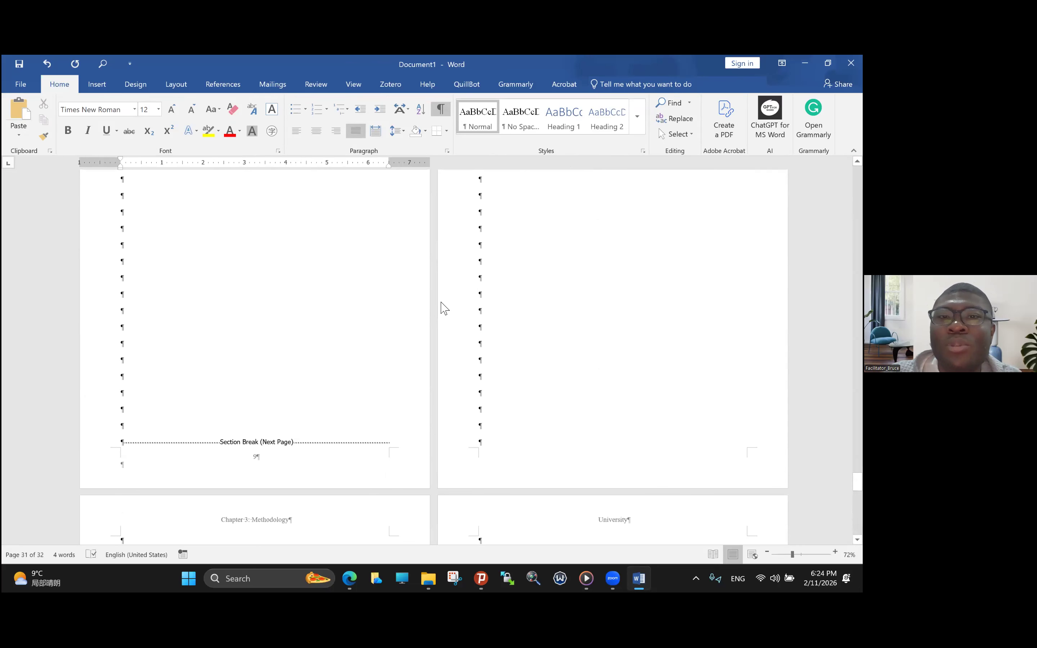
pyautogui.scroll(-5, 441, 303)
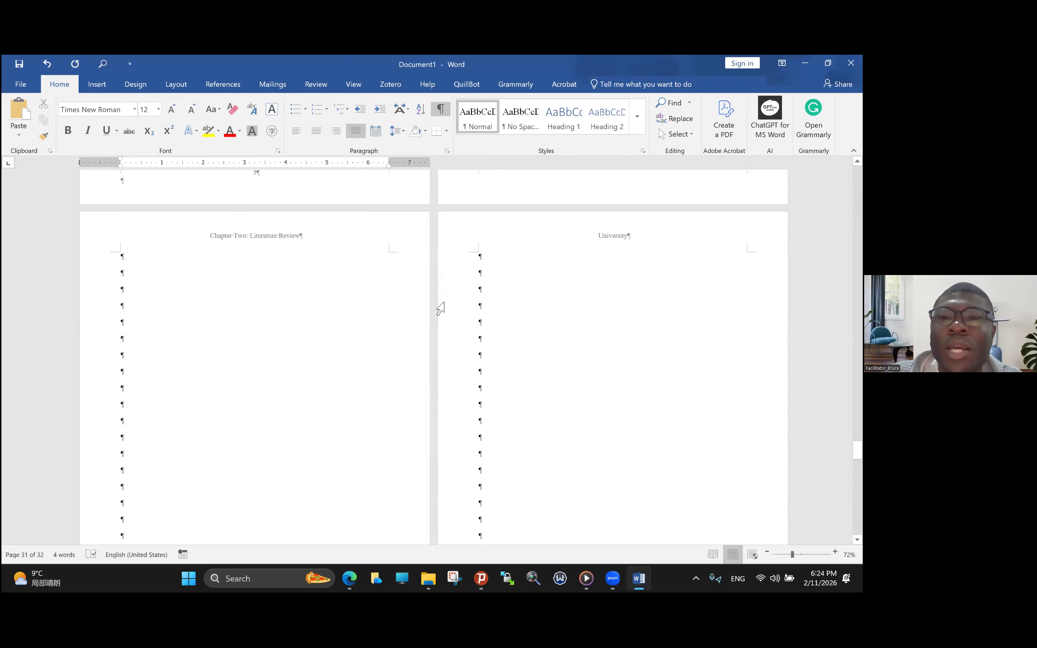
pyautogui.scroll(-15, 441, 309)
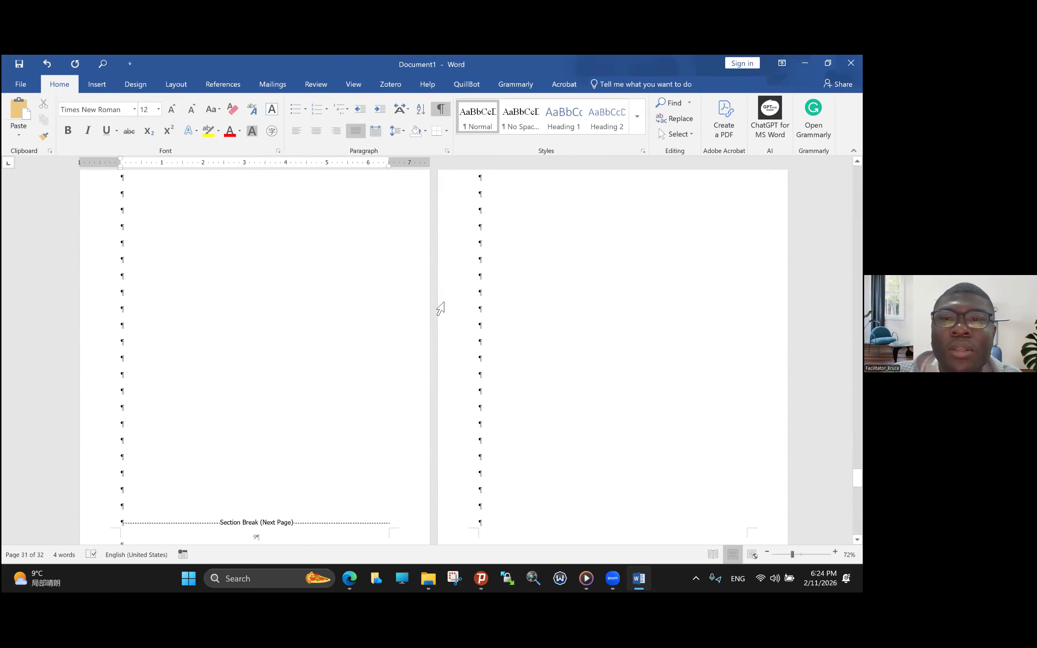
pyautogui.scroll(-15, 440, 309)
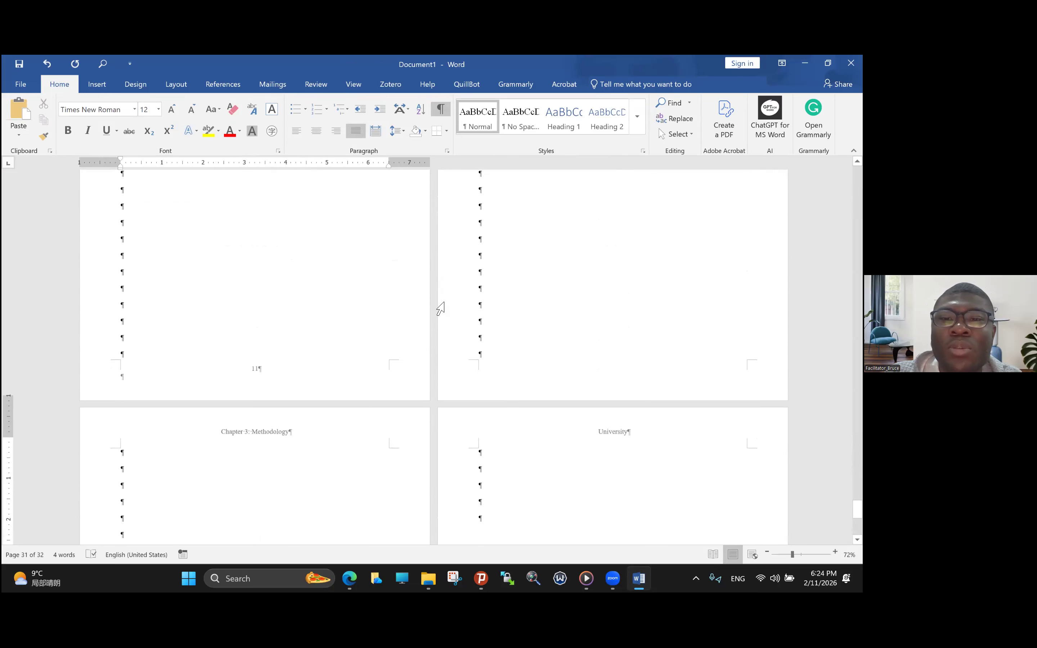
pyautogui.scroll(20, 442, 304)
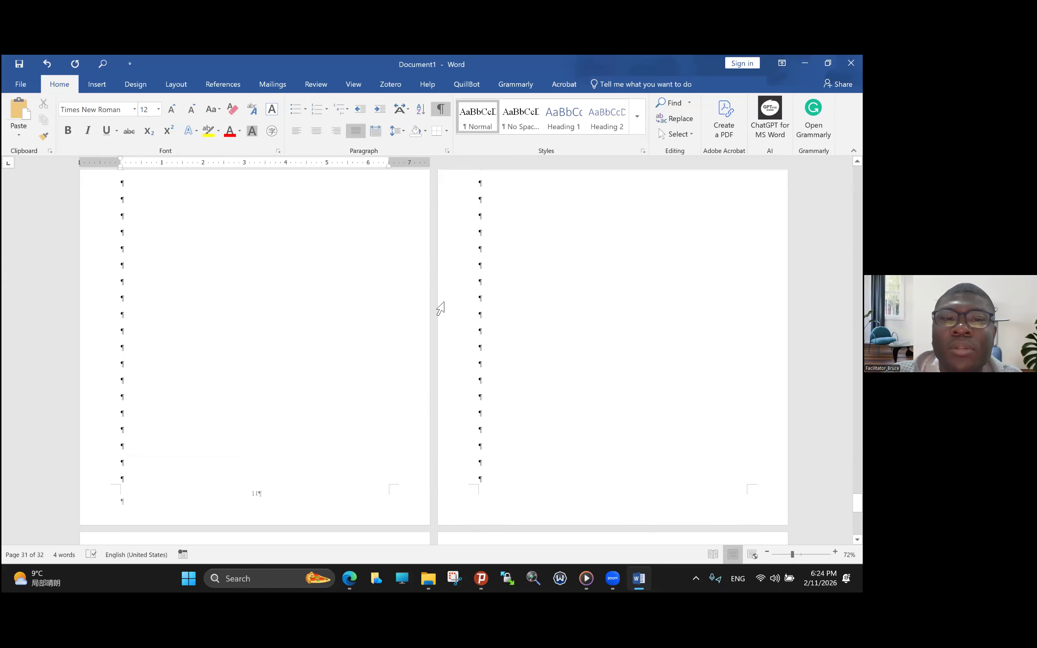
pyautogui.scroll(-10, 440, 308)
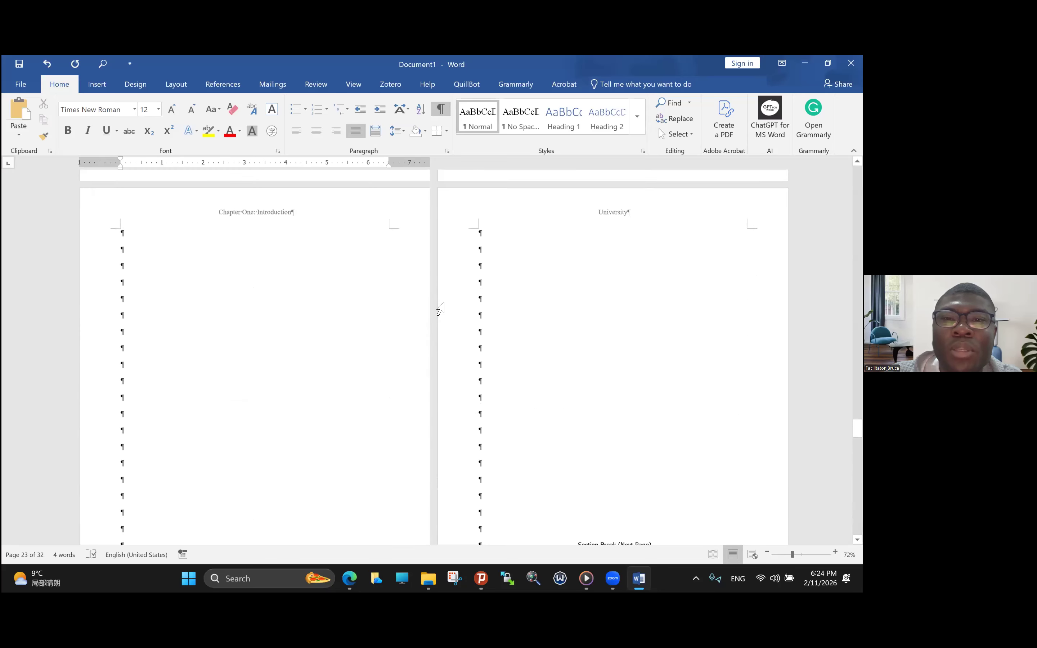
pyautogui.scroll(15, 440, 309)
pyautogui.scroll(15, 440, 309)
pyautogui.scroll(10, 440, 308)
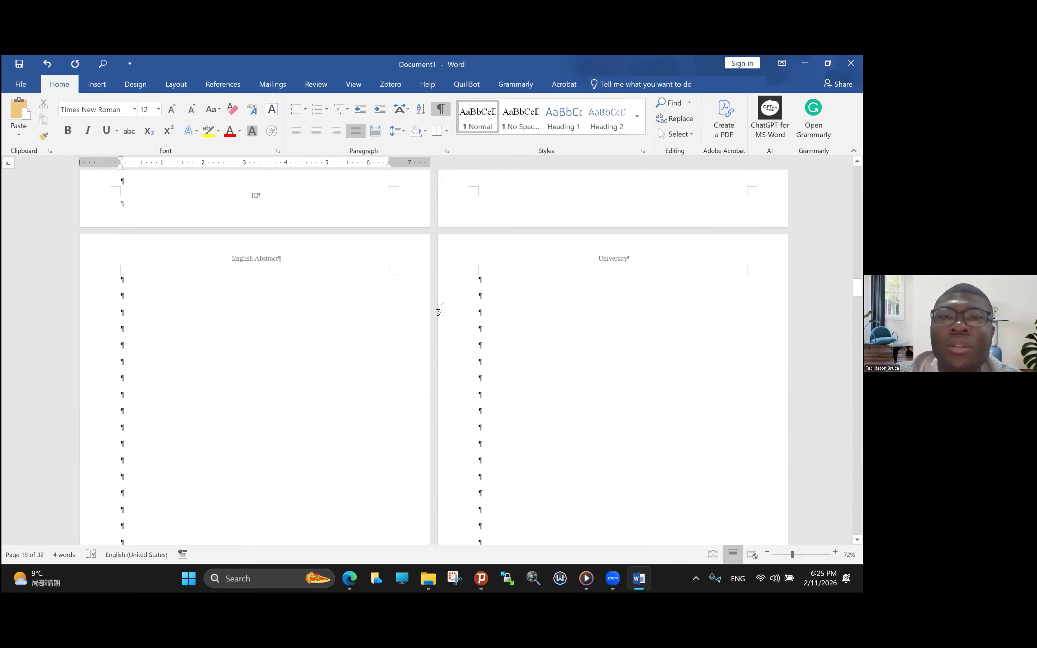
pyautogui.click(429, 120)
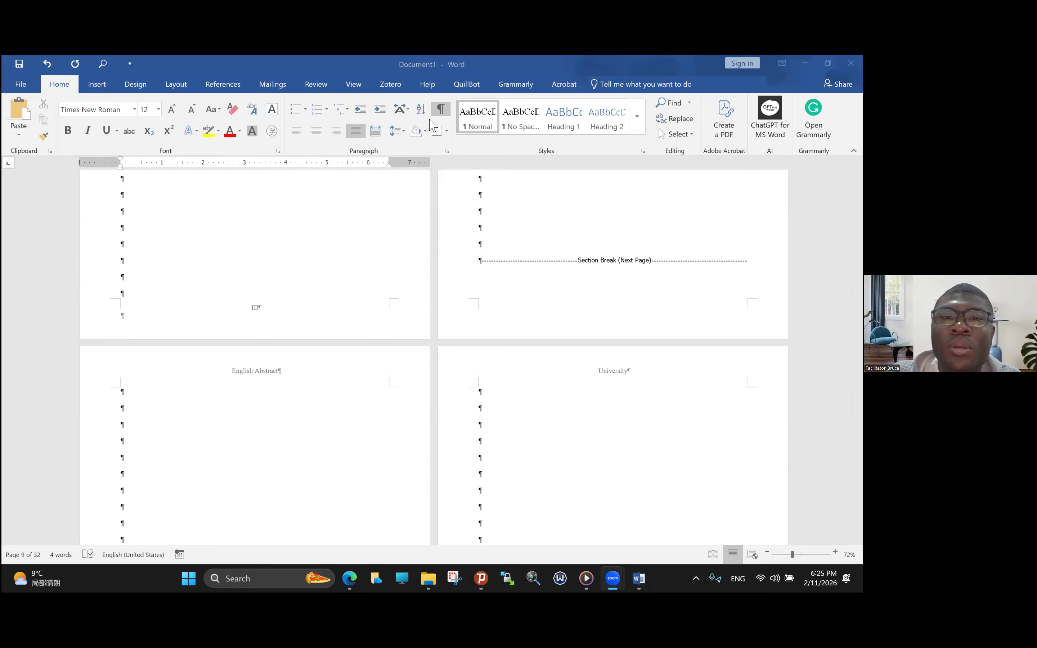
pyautogui.click(544, 203)
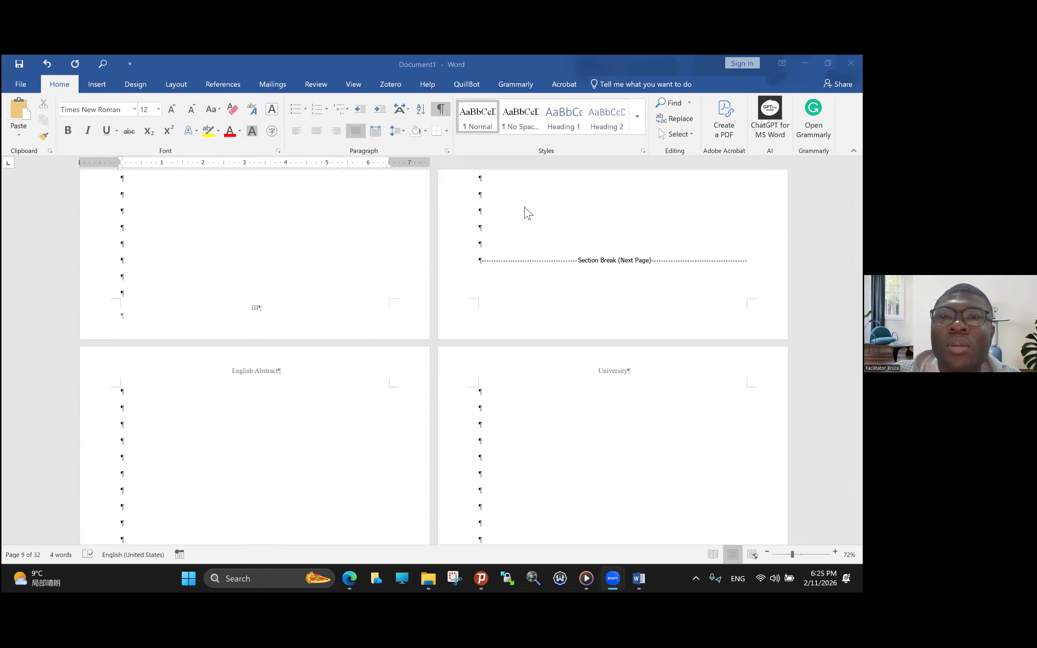
# - Go back to the cover page and review the headers and page numbers from there through to Chapter One
pyautogui.scroll(1, 526, 276)
pyautogui.scroll(20, 526, 275)
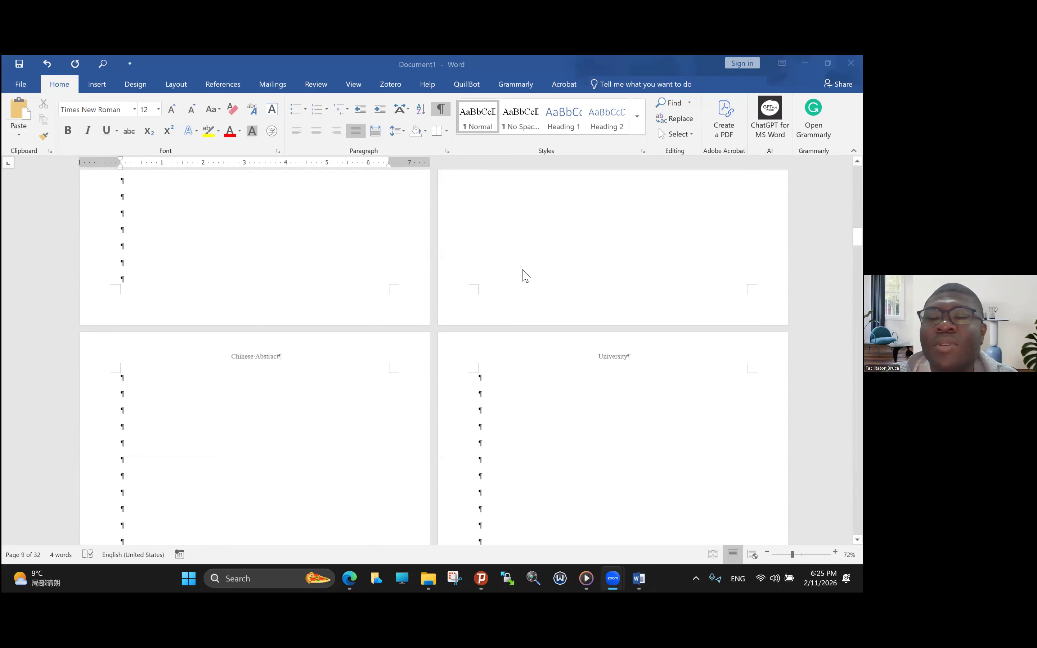
pyautogui.scroll(5, 526, 276)
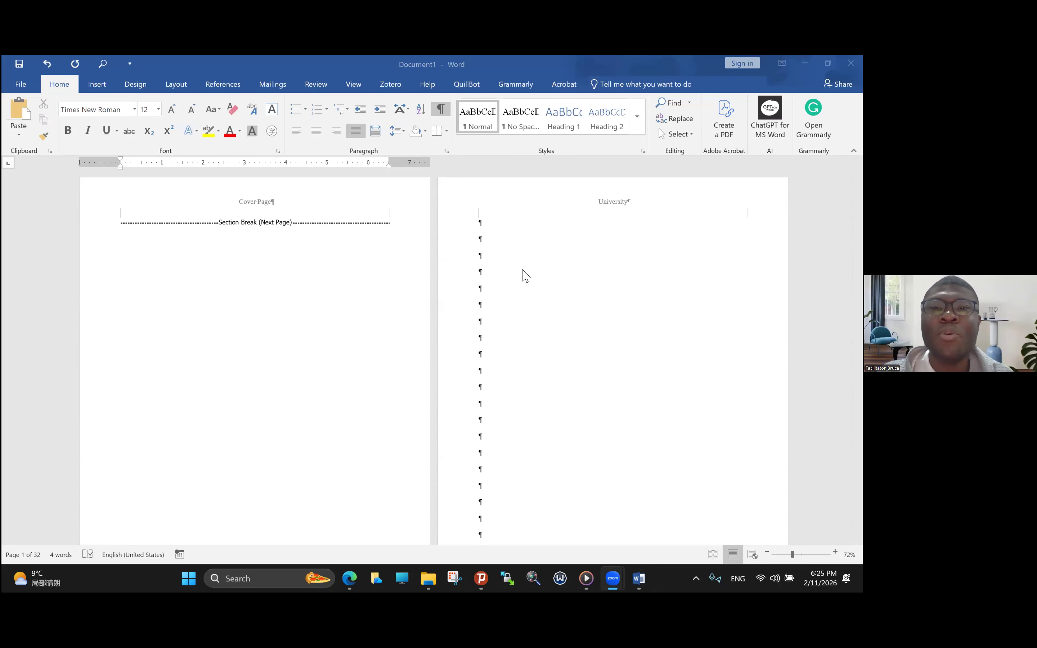
pyautogui.scroll(-15, 526, 276)
pyautogui.scroll(-15, 526, 275)
pyautogui.scroll(-5, 526, 276)
pyautogui.scroll(6, 525, 275)
pyautogui.scroll(-1, 525, 276)
pyautogui.scroll(3, 526, 276)
pyautogui.scroll(-10, 526, 275)
pyautogui.scroll(-12, 526, 275)
pyautogui.scroll(-12, 526, 275)
pyautogui.scroll(-12, 525, 275)
pyautogui.scroll(-12, 526, 276)
# - Insert a table with four columns and four rows at the start of page 21 under the Chapter One header
pyautogui.click(121, 256)
pyautogui.click(127, 241)
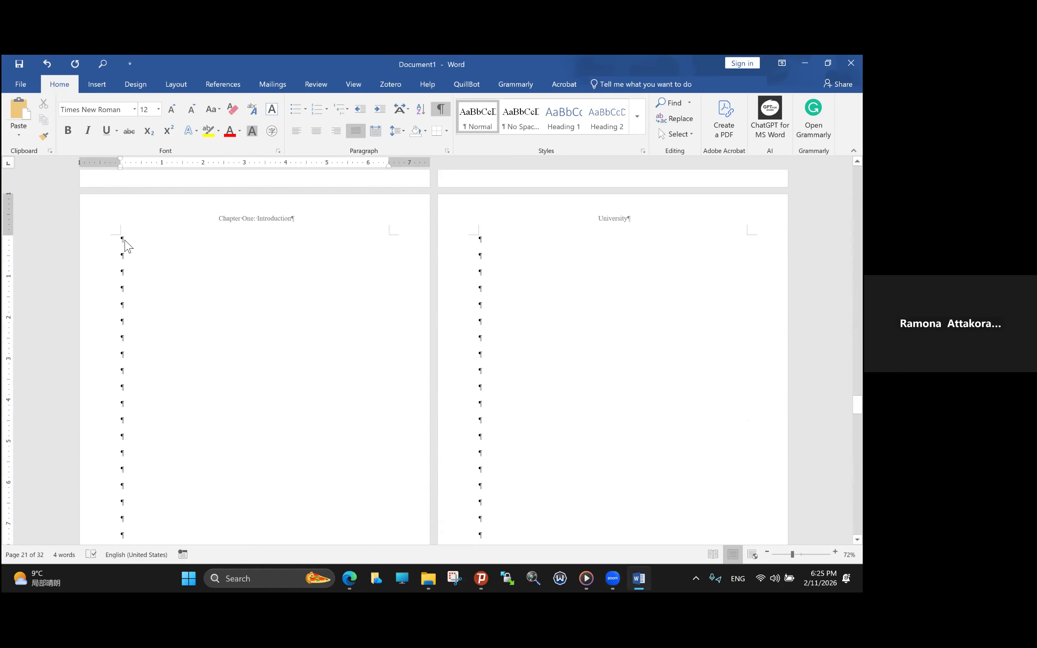
pyautogui.click(98, 85)
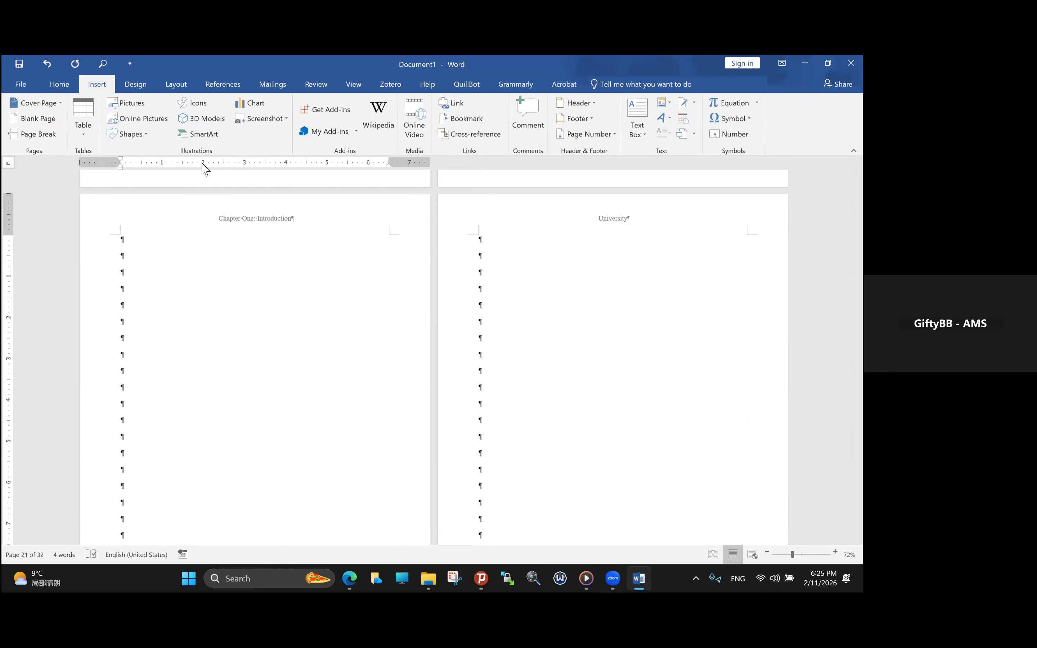
pyautogui.click(84, 136)
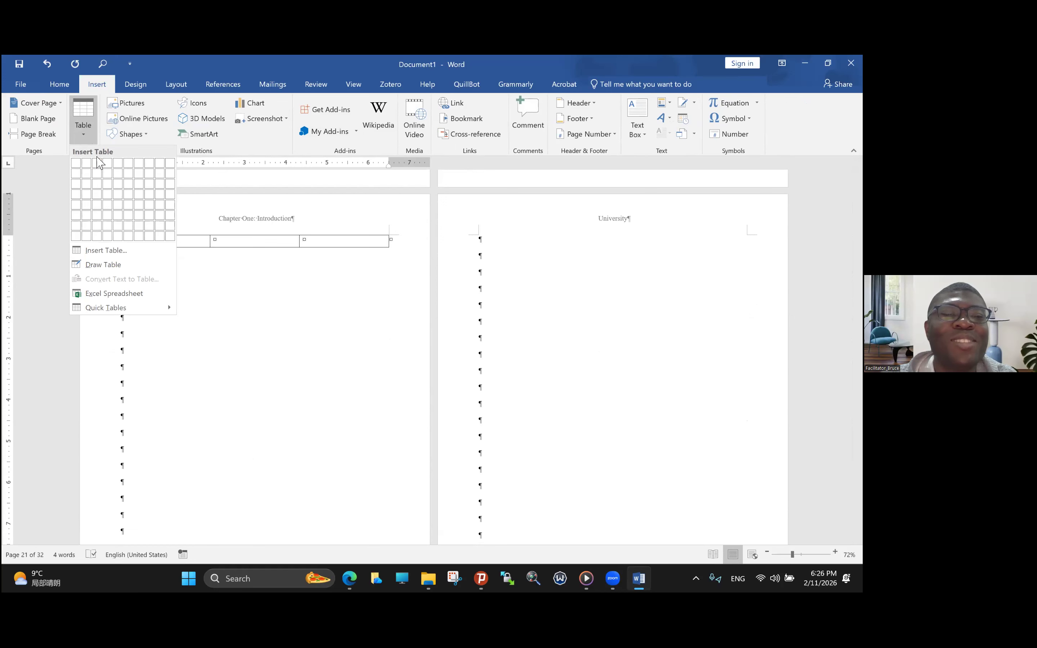
pyautogui.click(112, 200)
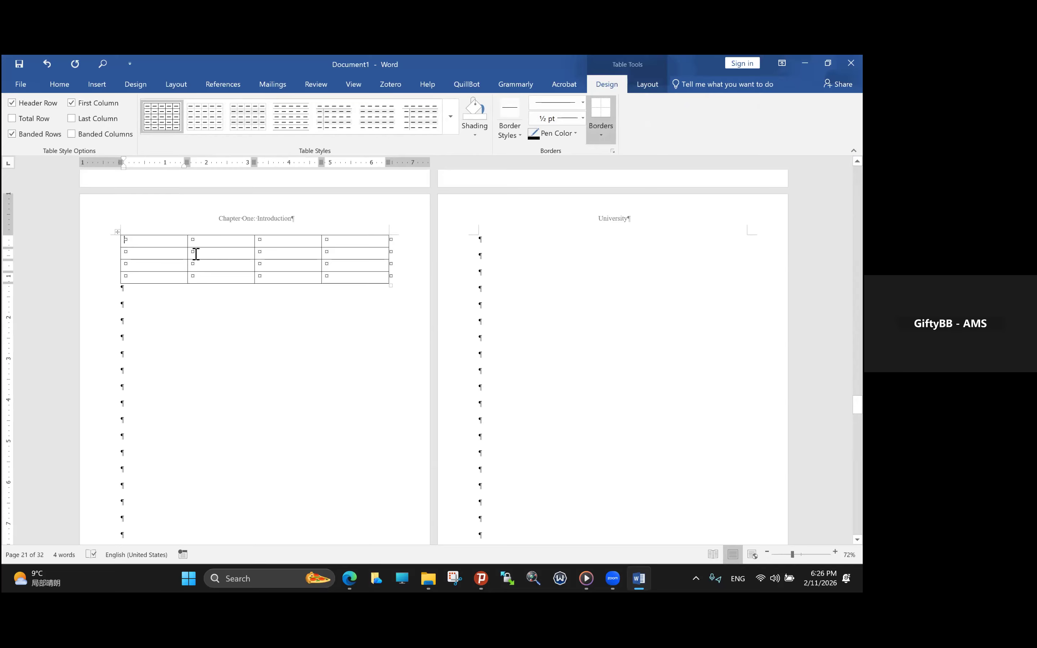
# - Apply a plain table style with horizontal lines only to the whole table, turn off its banded rows, and reselect the table
pyautogui.click(120, 234)
pyautogui.click(292, 115)
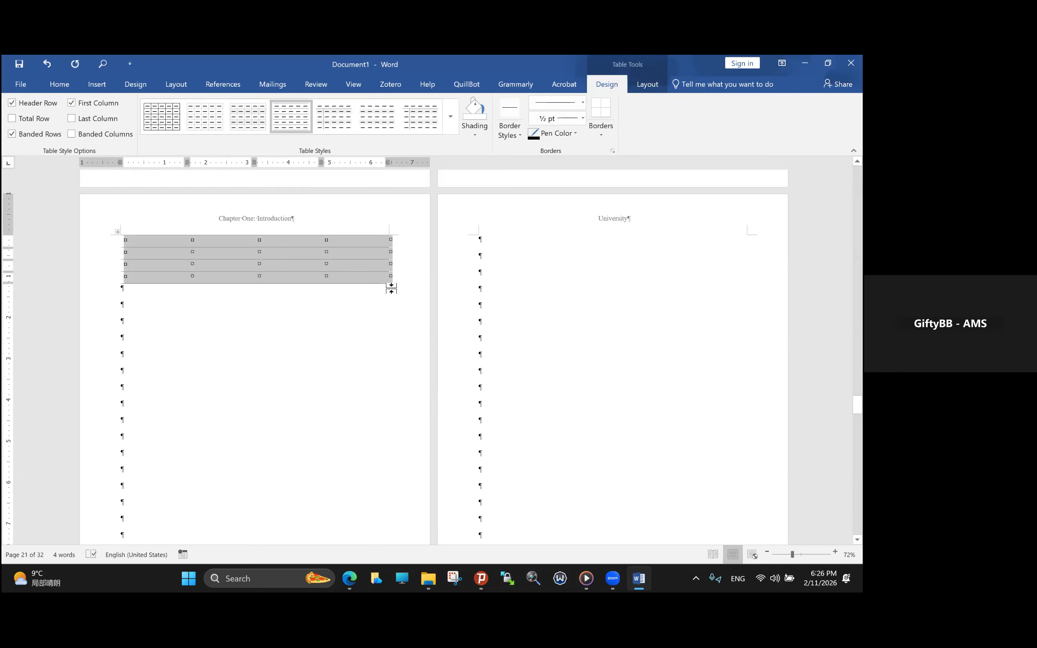
pyautogui.click(11, 137)
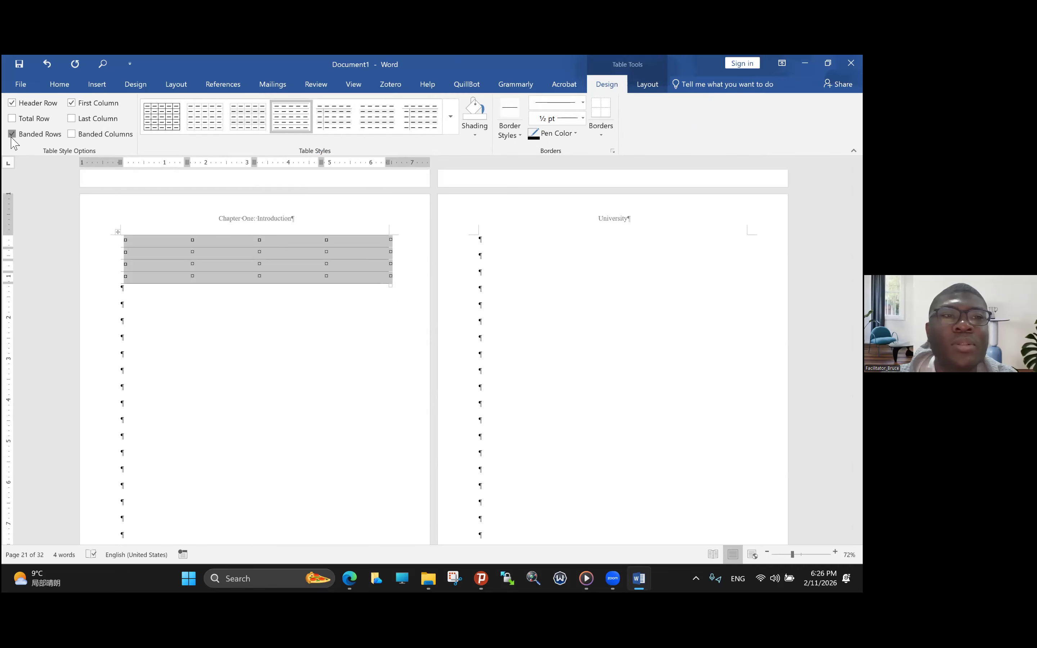
pyautogui.click(217, 270)
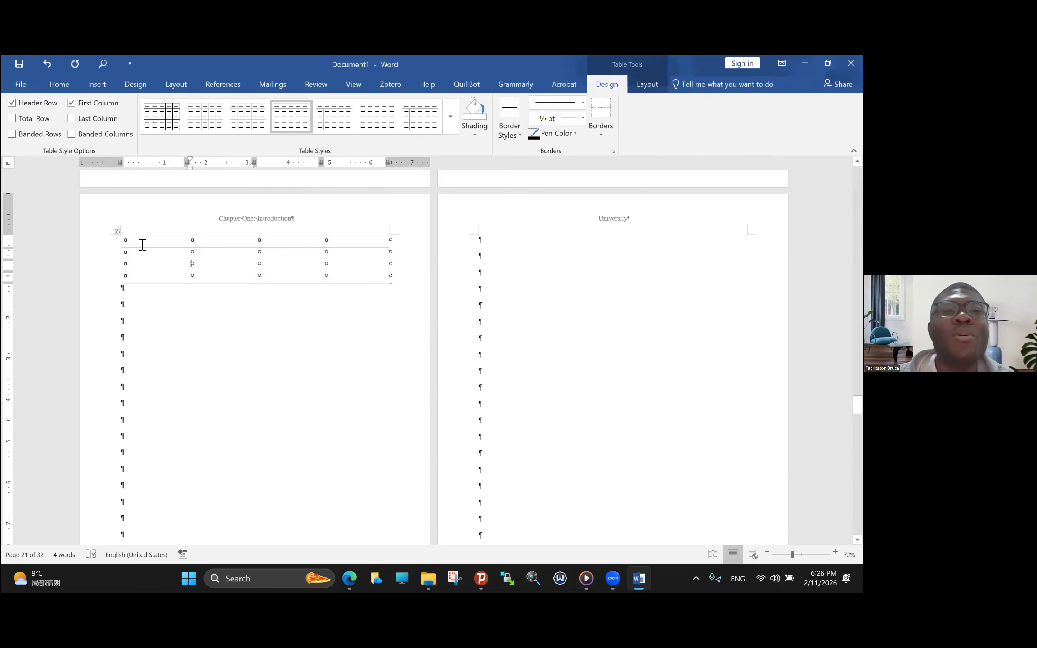
pyautogui.click(119, 232)
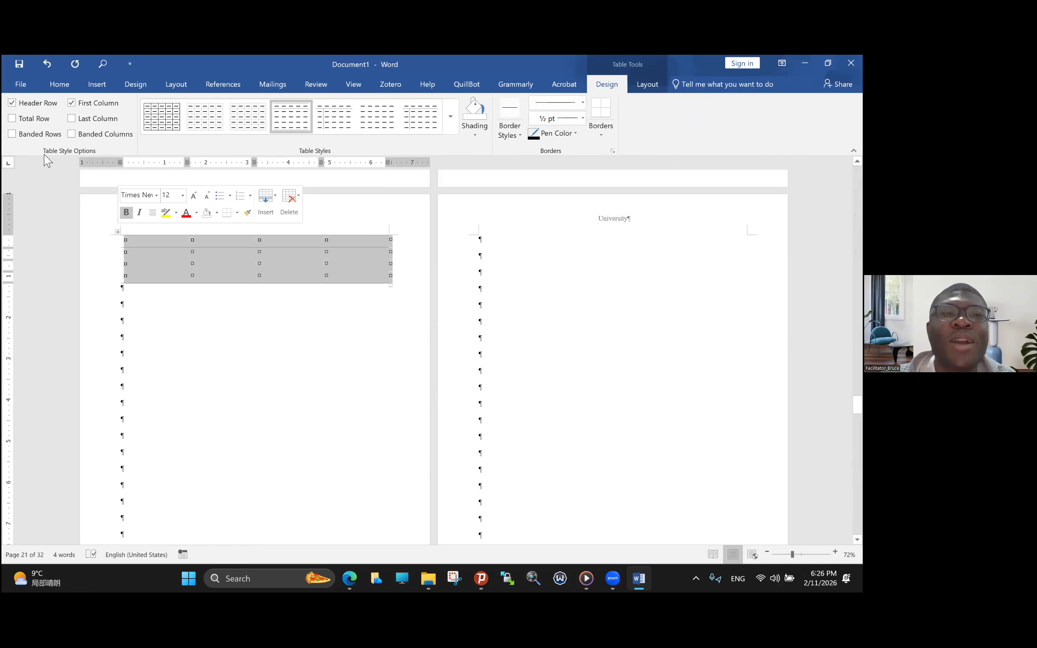
# - Turn the table's banded rows back on and place the table below two empty paragraphs at the start of page 21
pyautogui.click(14, 136)
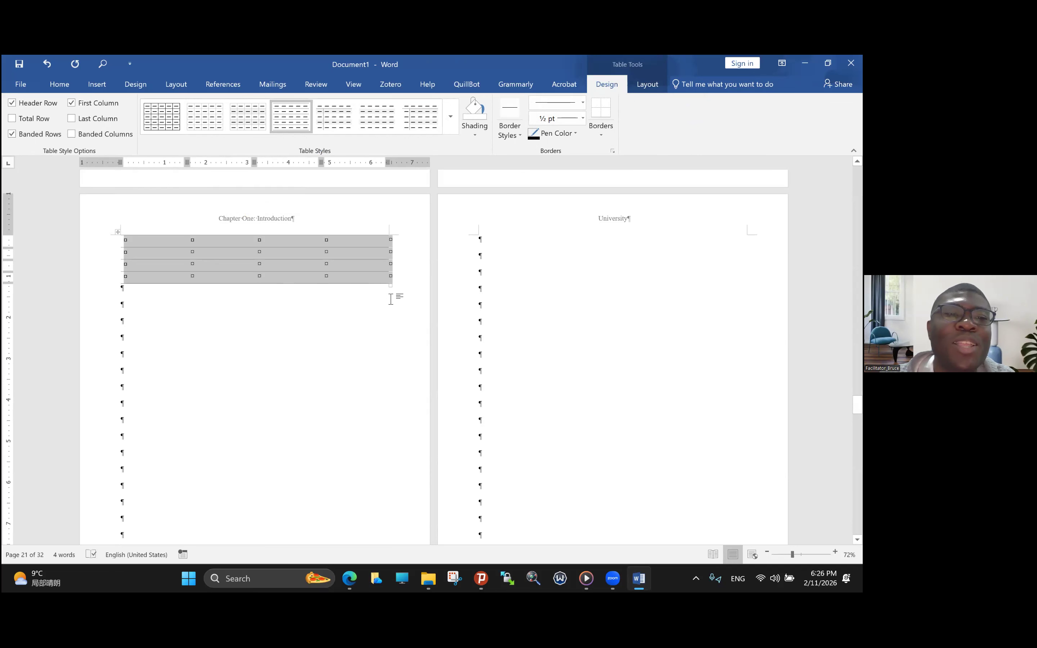
pyautogui.click(132, 306)
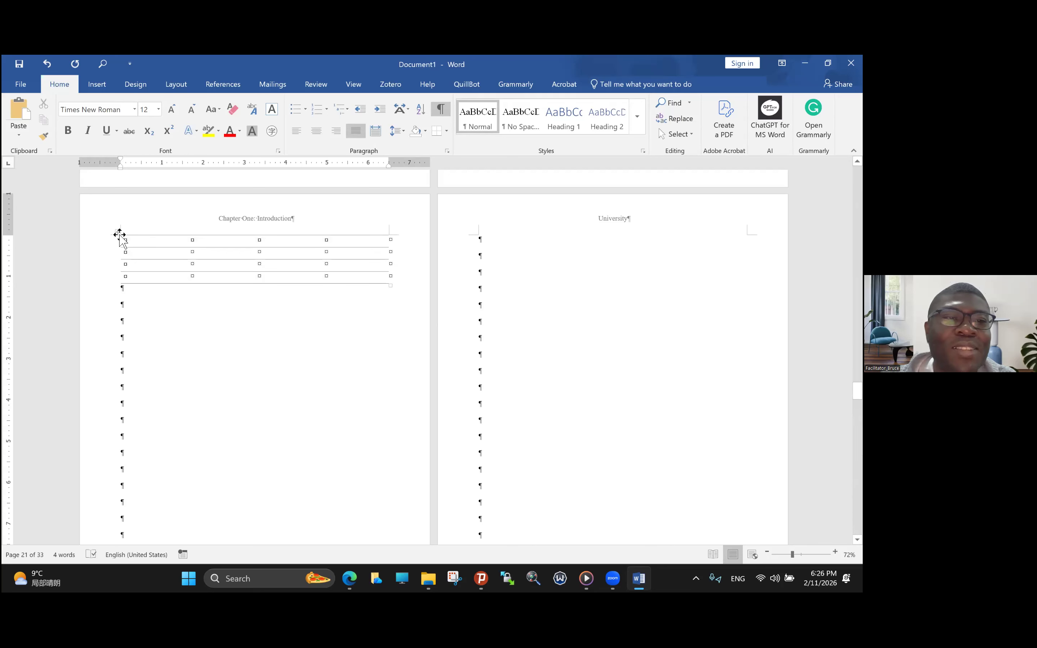
pyautogui.click(120, 234)
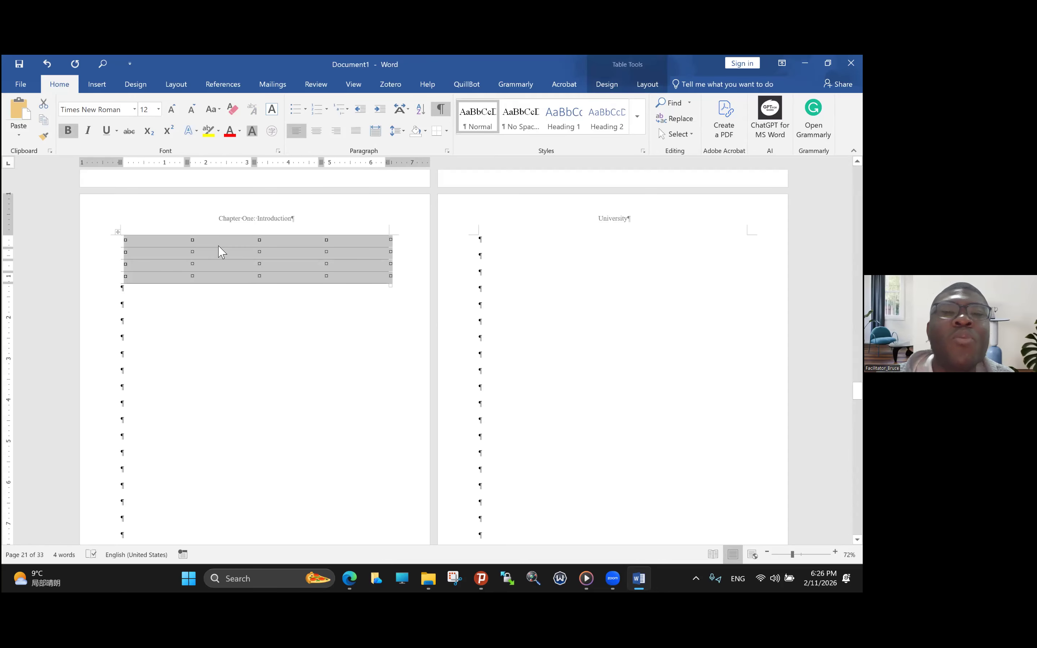
pyautogui.click(119, 232)
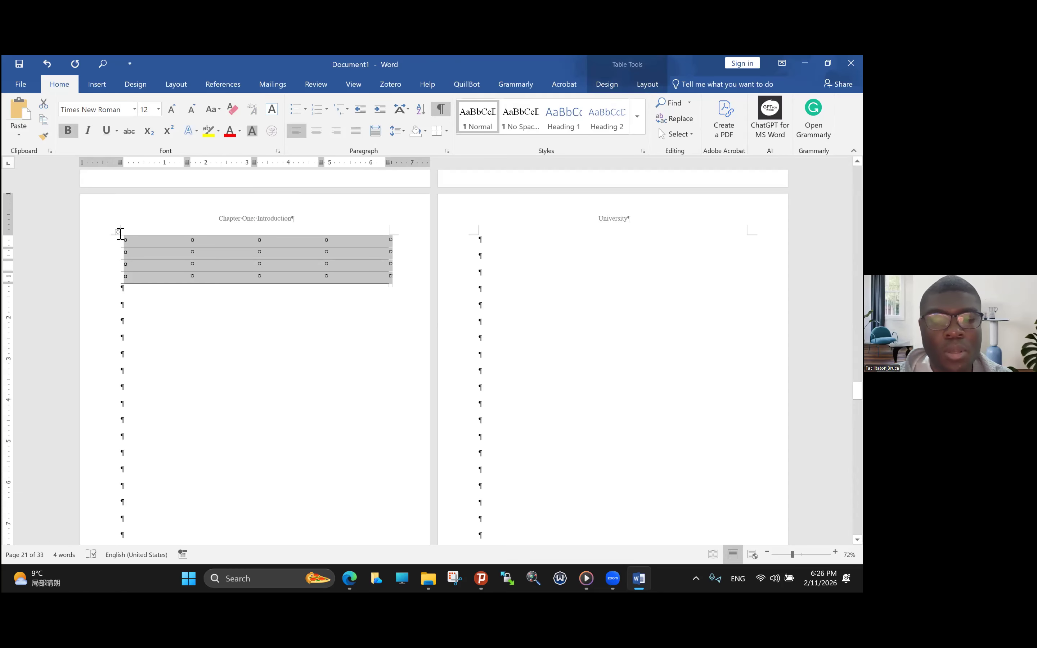
pyautogui.press('BackSpace')
pyautogui.hotkey('ctrl', 'z')
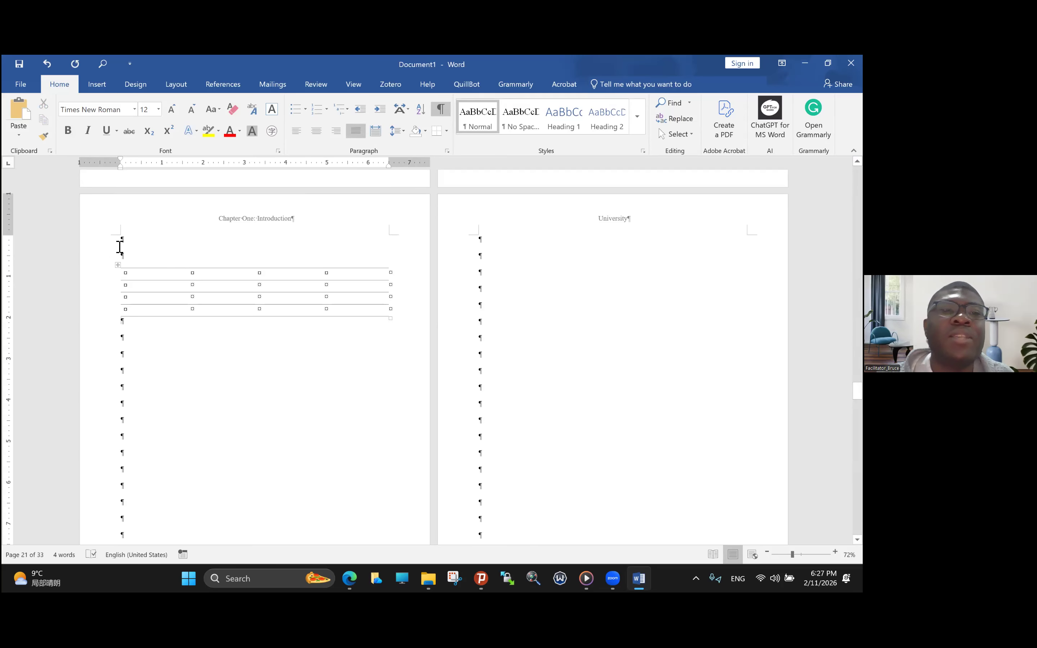
# - Select the whole table and turn off its banded rows
pyautogui.click(121, 268)
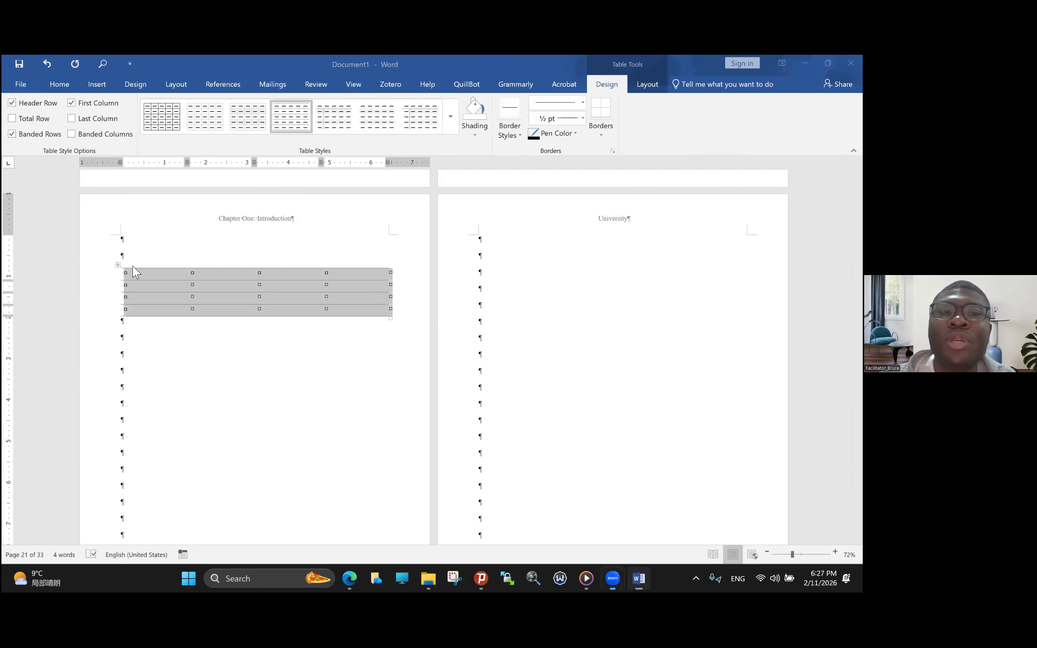
pyautogui.click(128, 278)
pyautogui.click(119, 268)
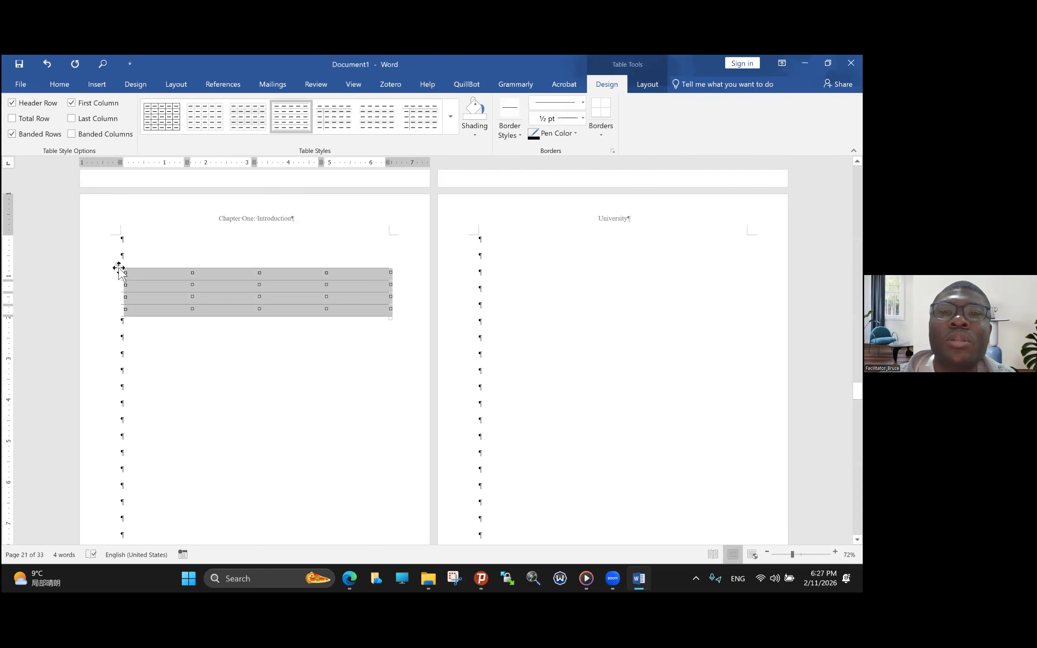
pyautogui.click(655, 82)
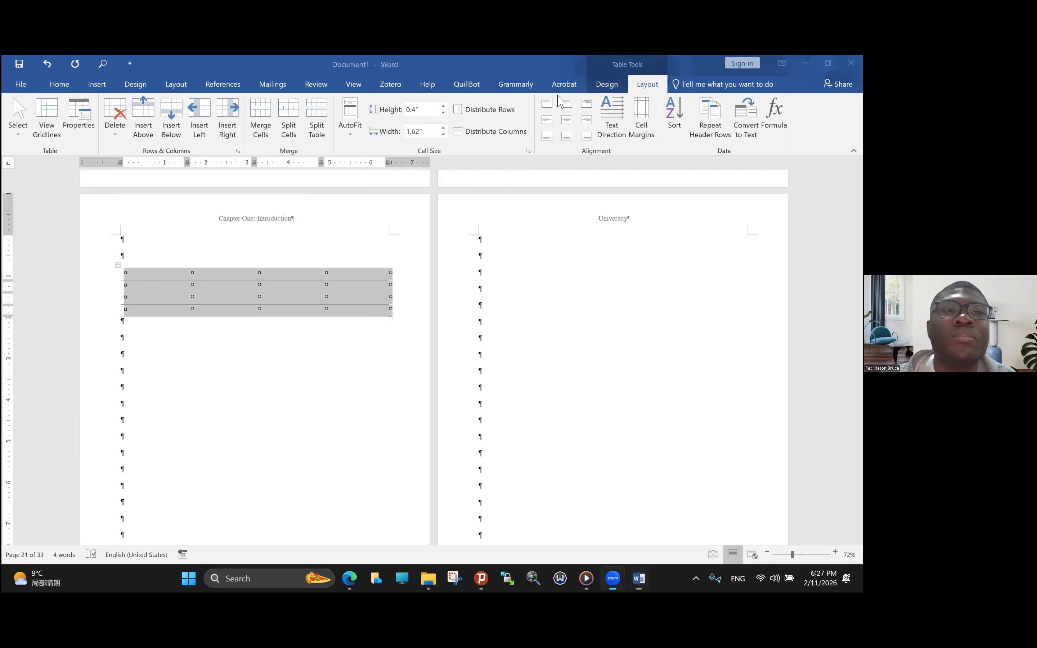
pyautogui.click(608, 81)
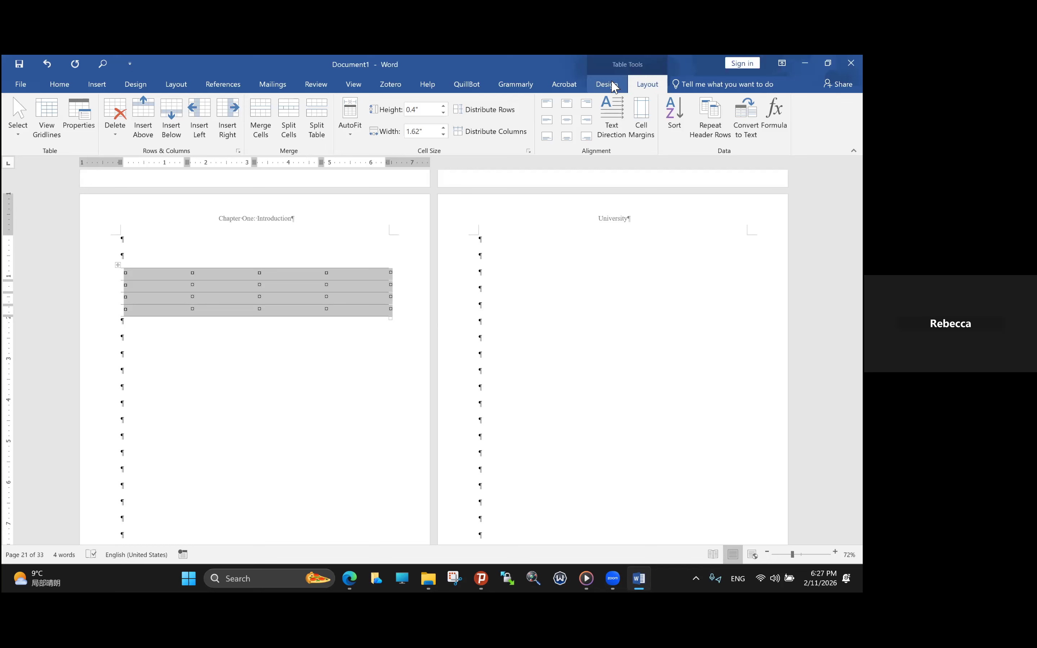
pyautogui.click(607, 84)
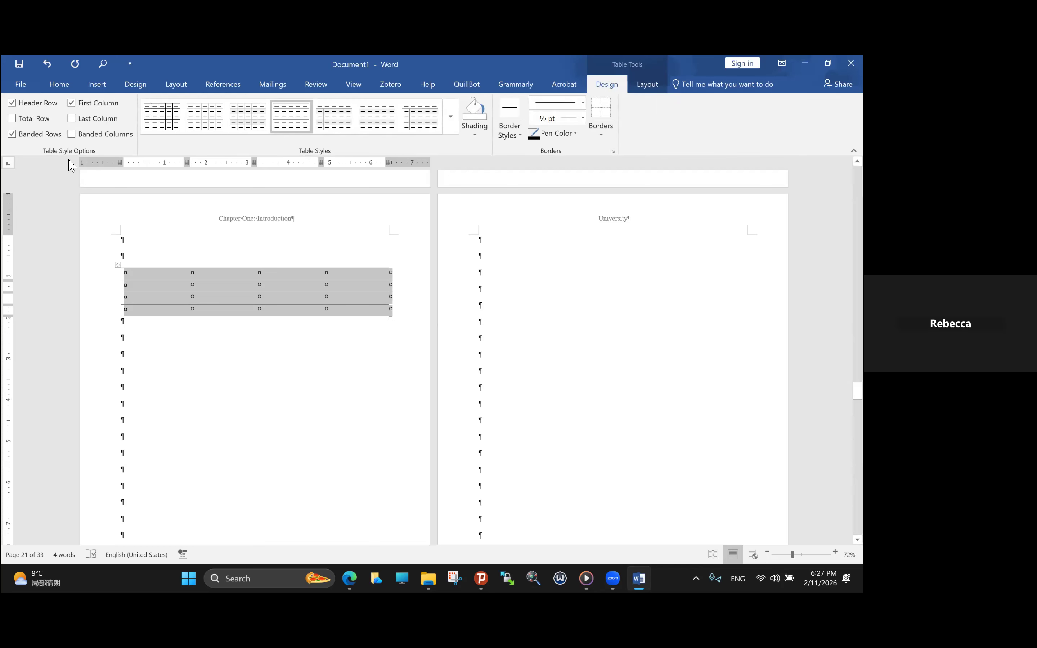
pyautogui.click(12, 133)
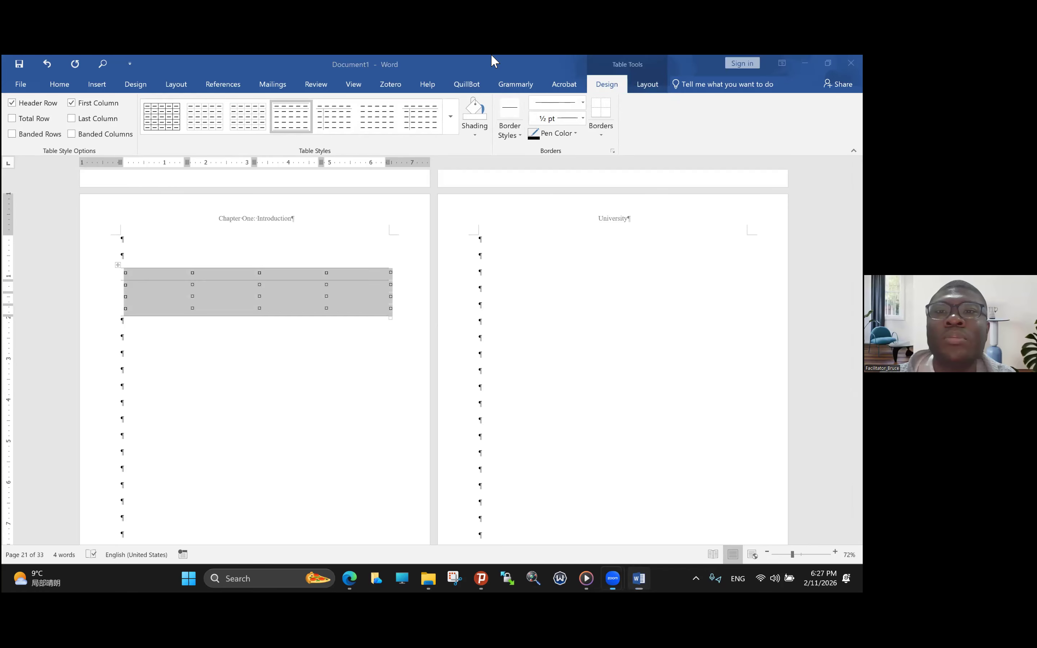
# - Paint 1½ pt black borders along the table's top edge, below its header row and along its bottom edge
pyautogui.click(583, 119)
pyautogui.click(561, 199)
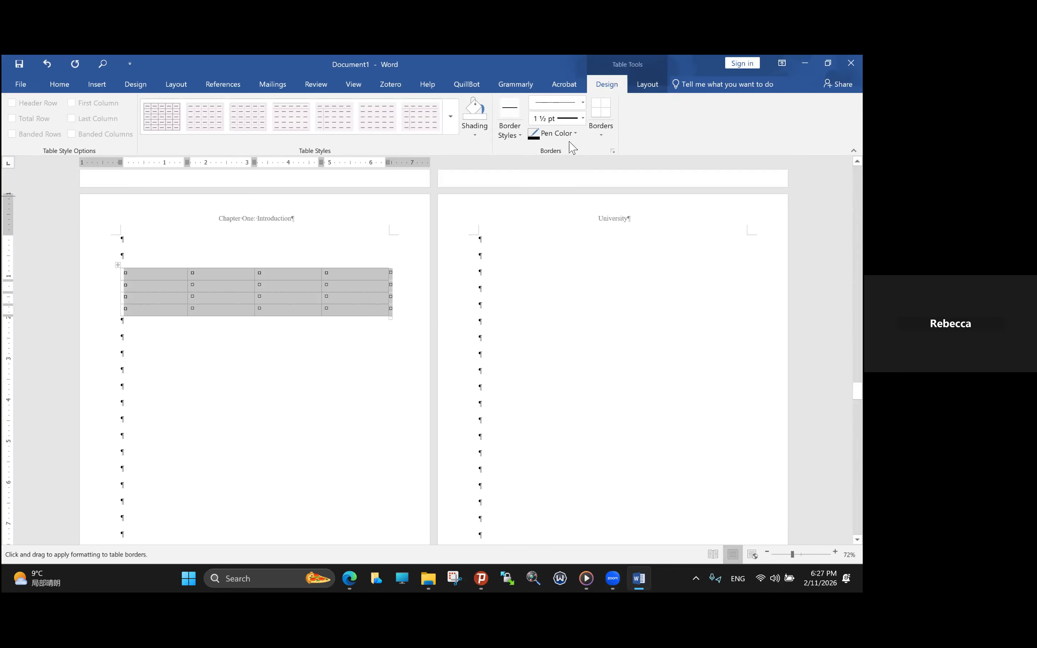
pyautogui.click(559, 141)
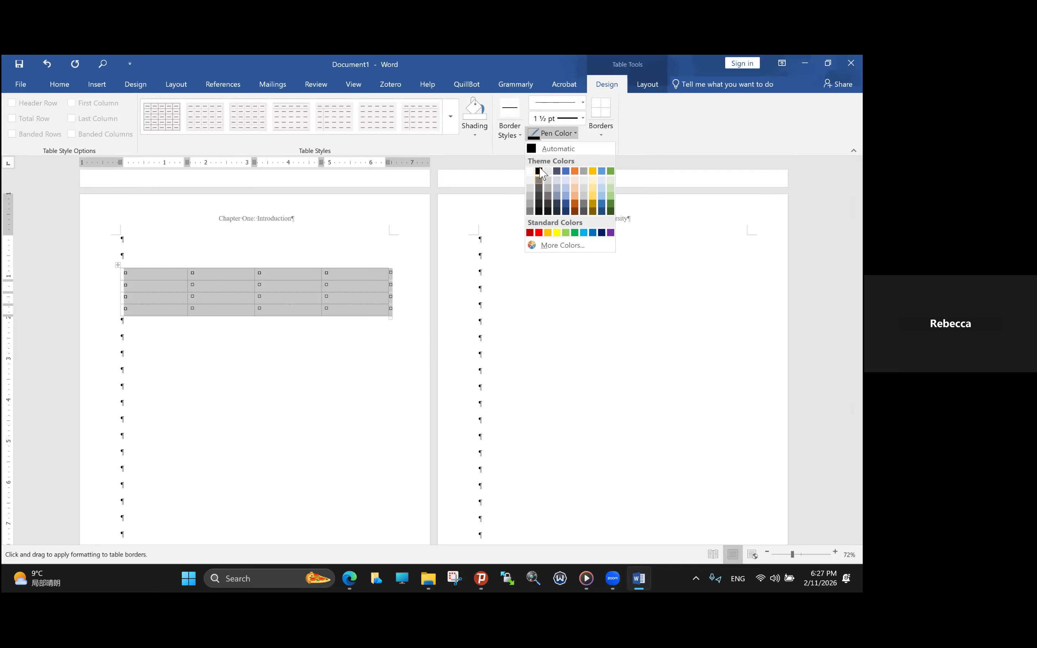
pyautogui.click(539, 171)
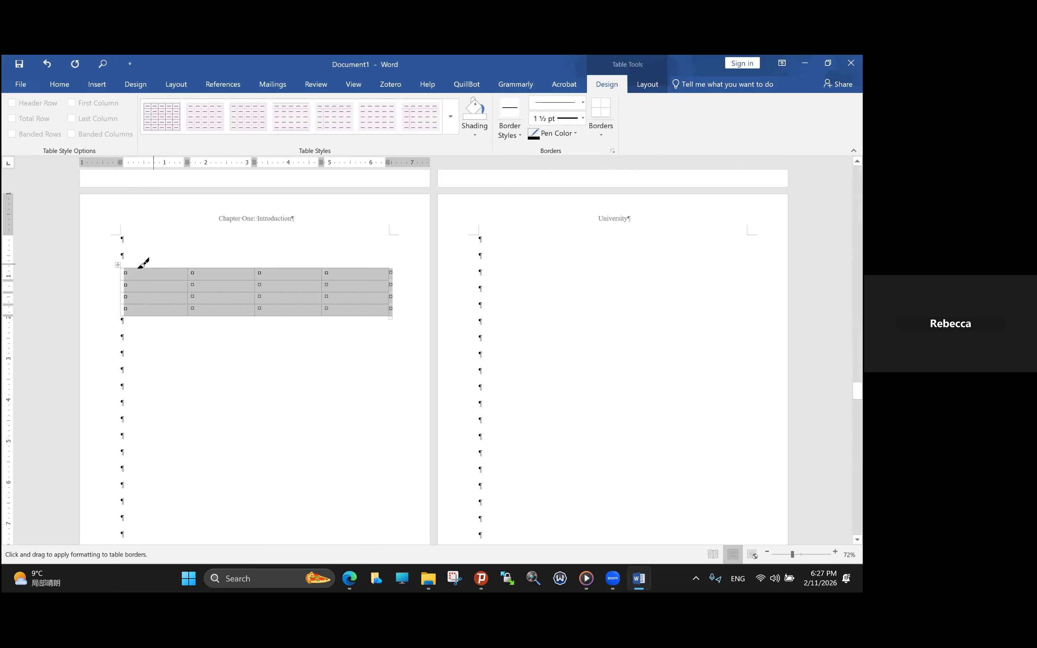
pyautogui.moveTo(126, 270); pyautogui.dragTo(319, 269)
pyautogui.click(48, 64)
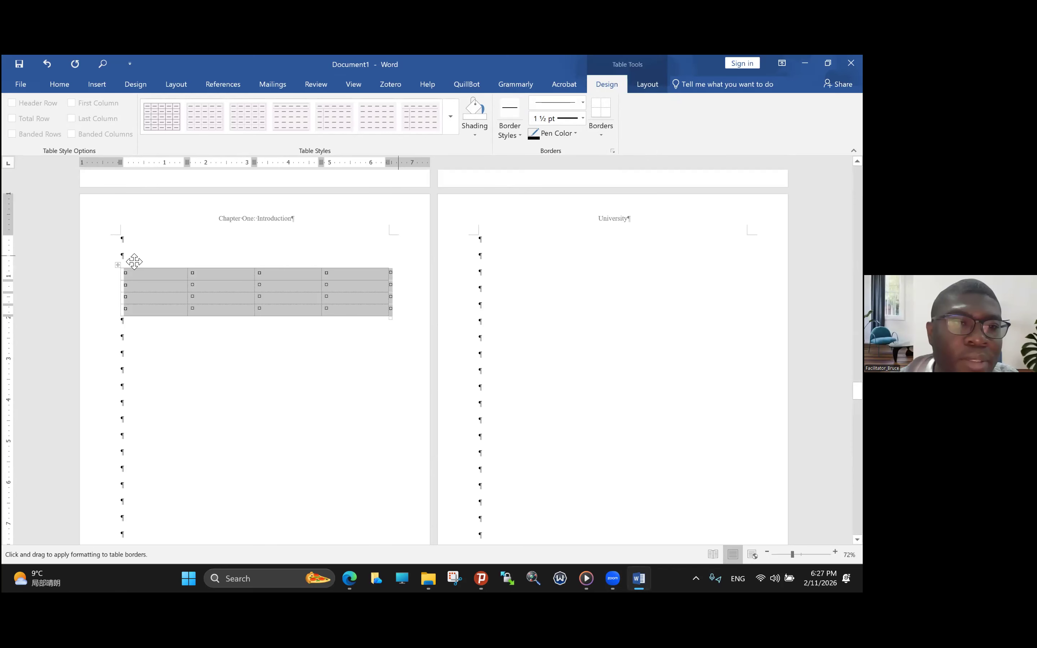
pyautogui.moveTo(125, 270); pyautogui.dragTo(294, 269)
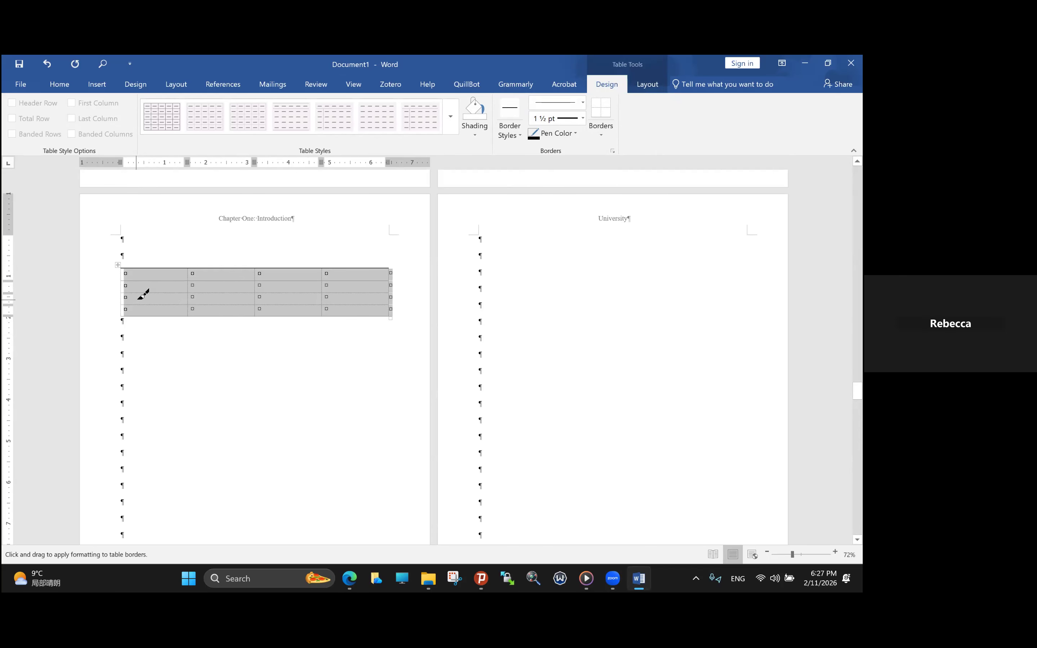
pyautogui.moveTo(126, 282); pyautogui.dragTo(363, 286)
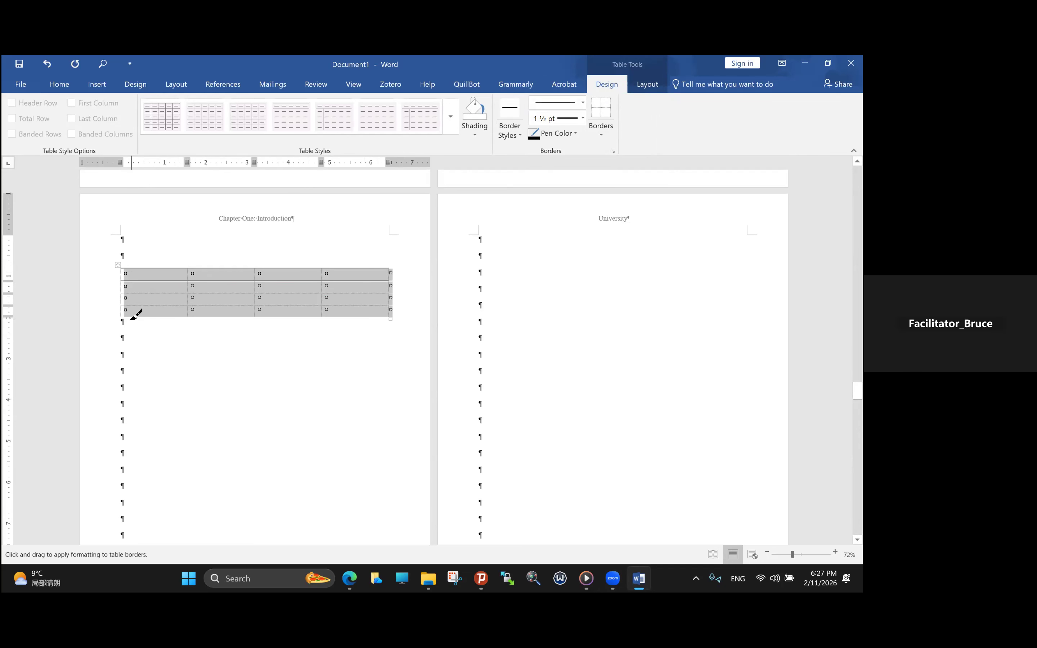
pyautogui.moveTo(123, 319); pyautogui.dragTo(388, 318)
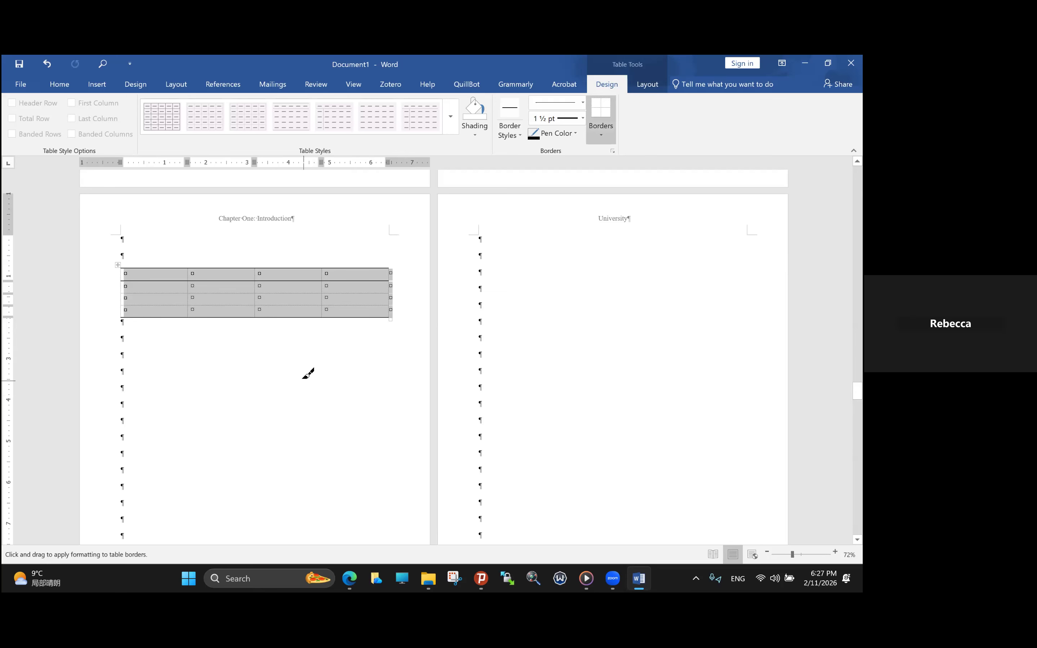
pyautogui.scroll(1, 280, 326)
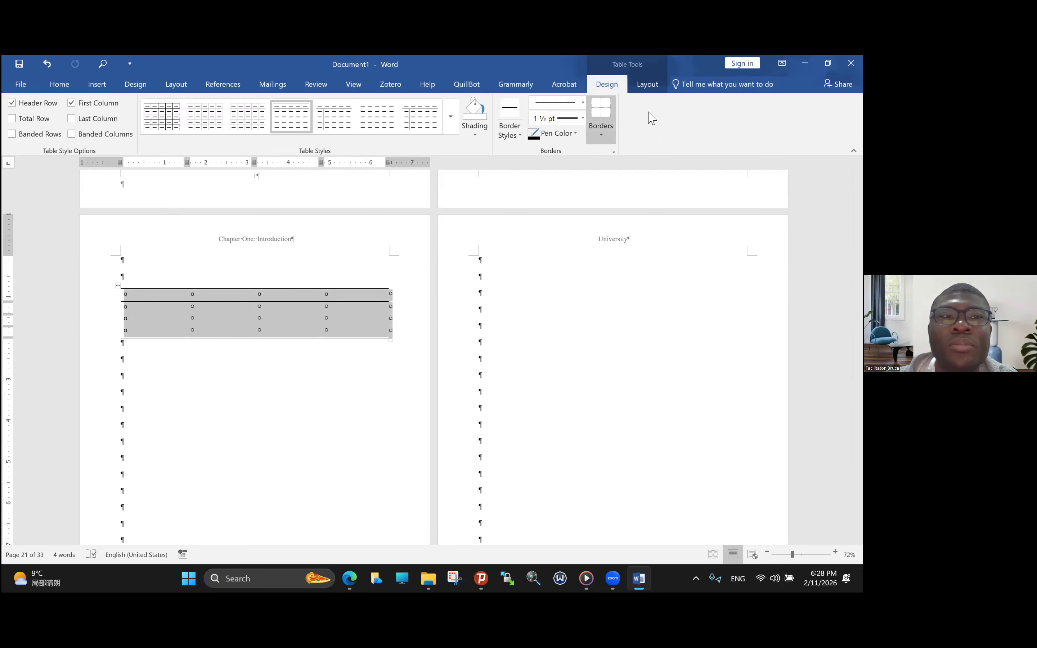
pyautogui.doubleClick(29, 223)
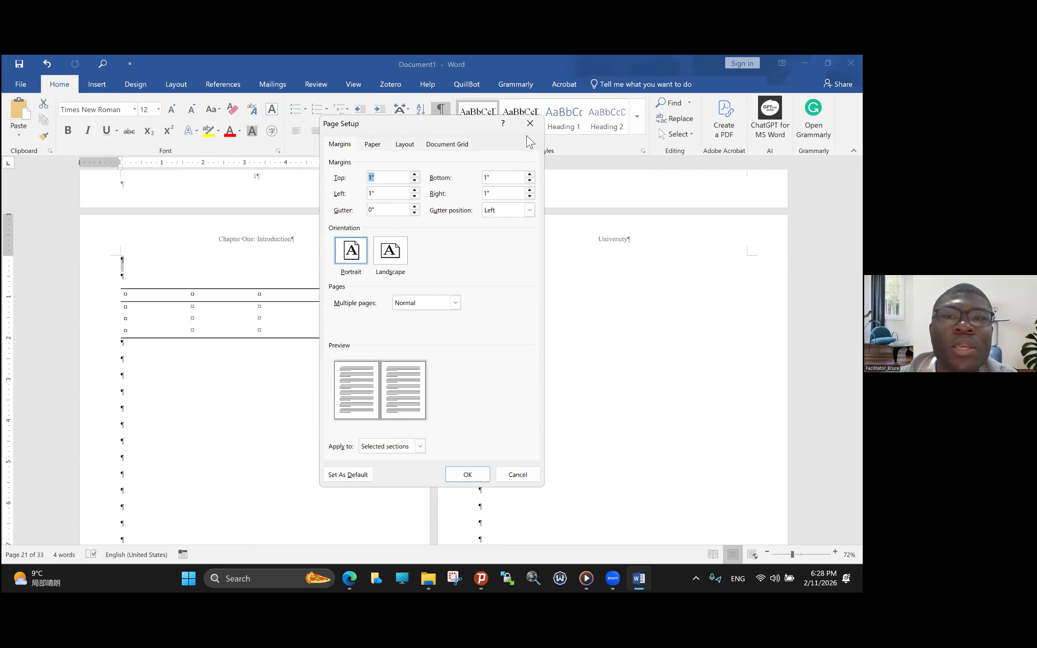
pyautogui.click(530, 123)
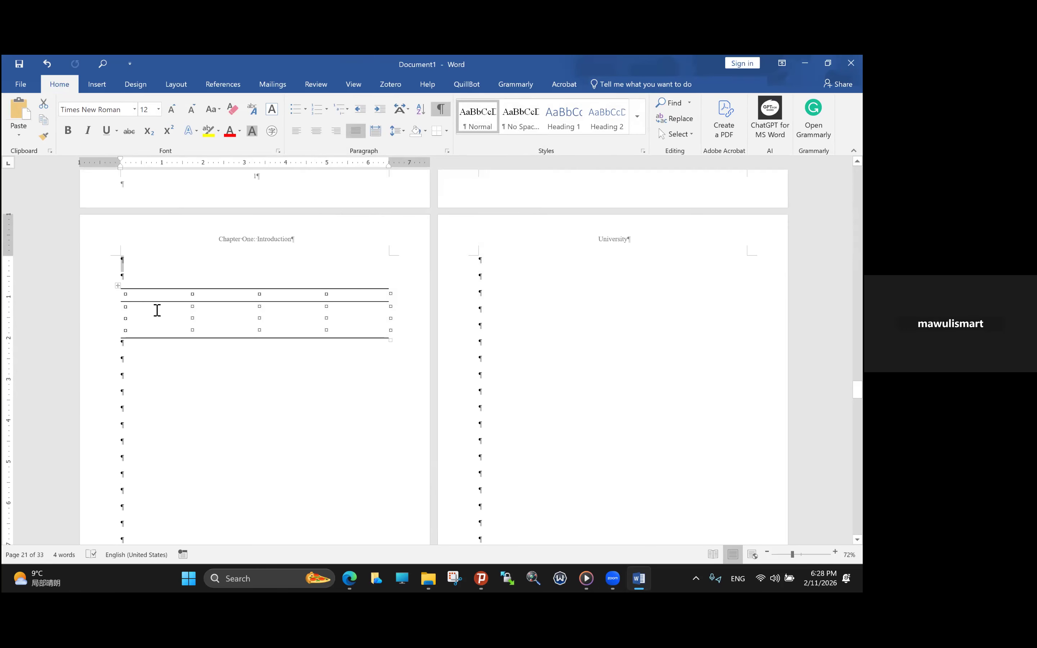
# - Fill the first column's three rows below the header with A, B and C
pyautogui.click(119, 287)
pyautogui.click(142, 302)
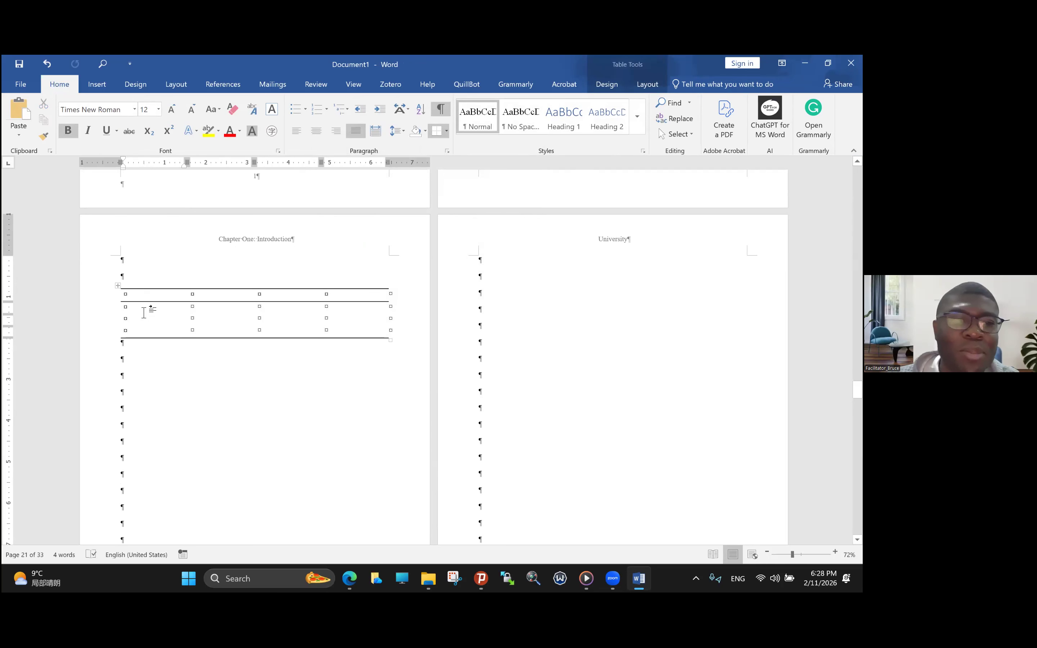
pyautogui.press('capslock')
pyautogui.write('A')
pyautogui.click(130, 319)
pyautogui.write('B')
pyautogui.click(133, 333)
pyautogui.write('C')
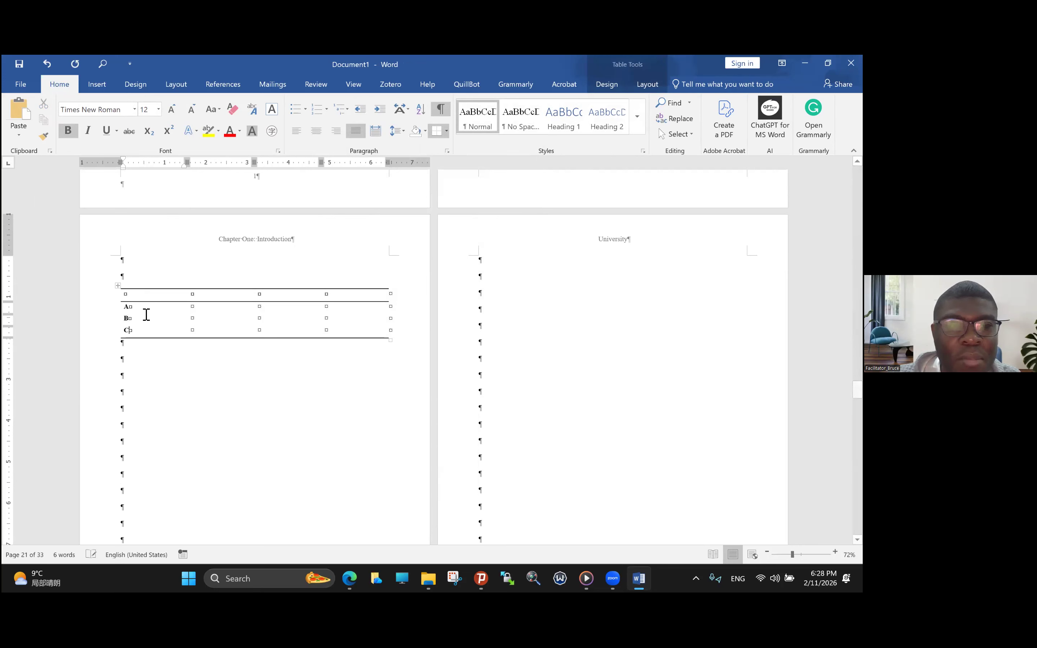
# - Enter the headings "Sample" and "Concentration, mg/L" in the header row's first two cells
pyautogui.press('capslock')
pyautogui.write('Sample')
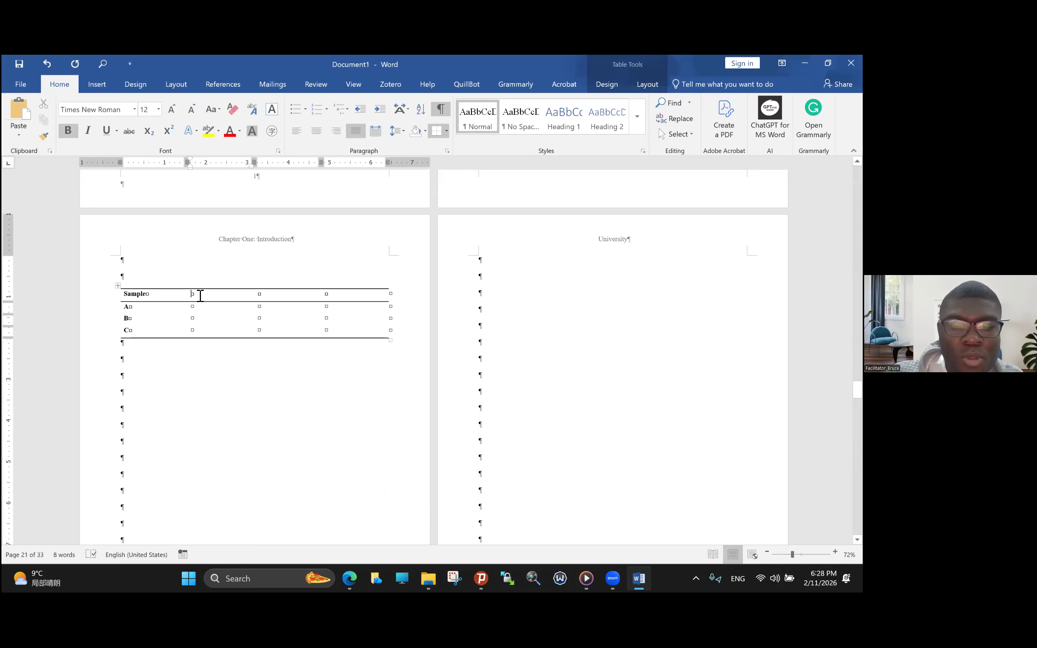
pyautogui.write('C')
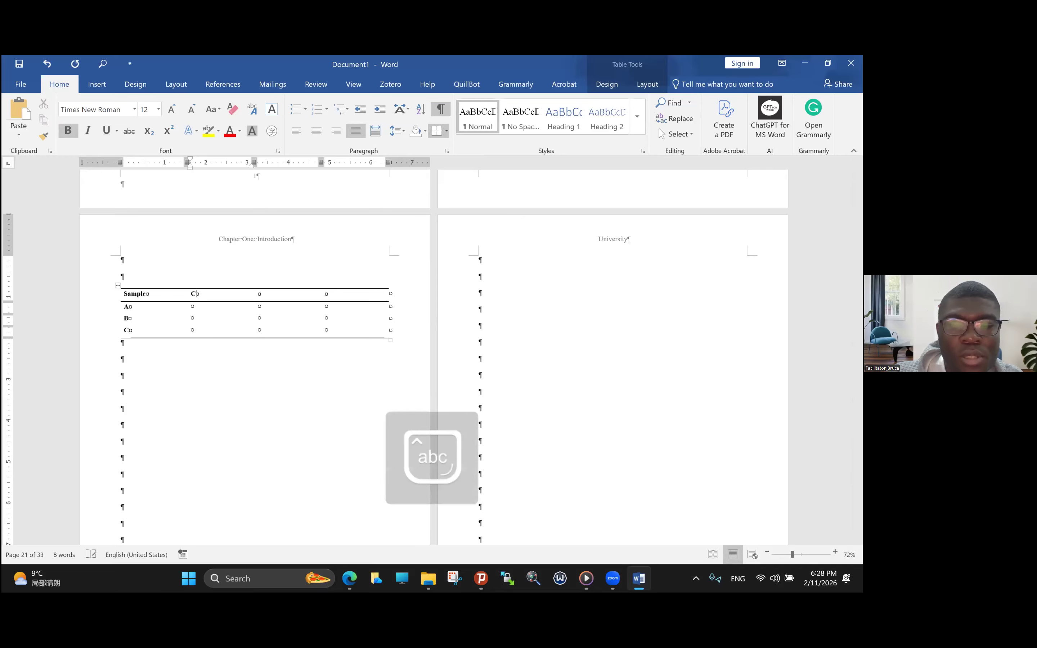
pyautogui.write('oncentration')
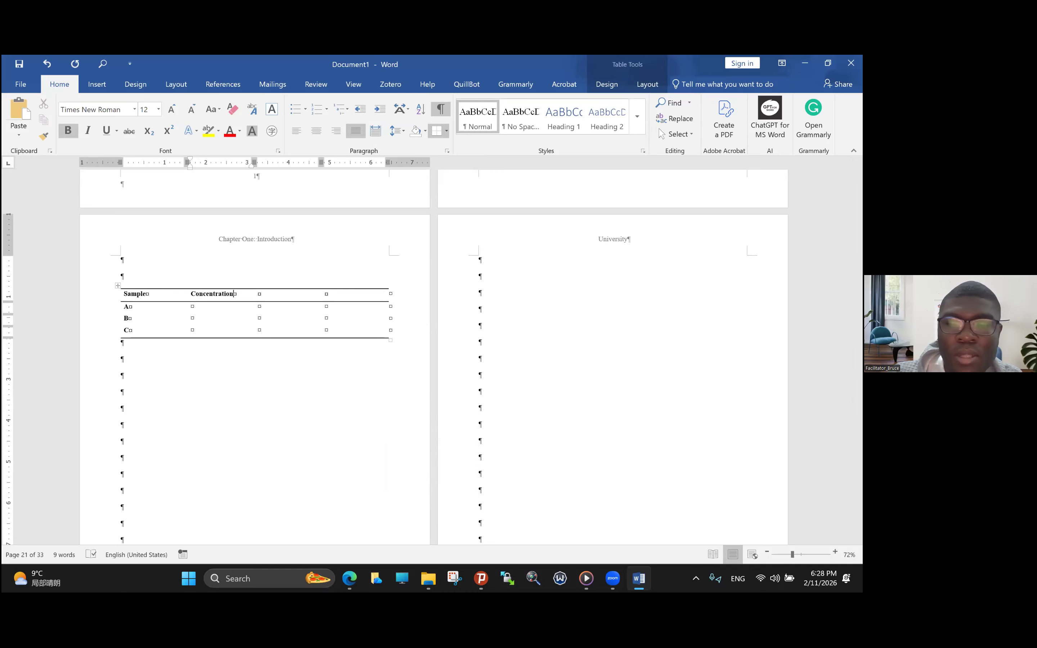
pyautogui.write(', m')
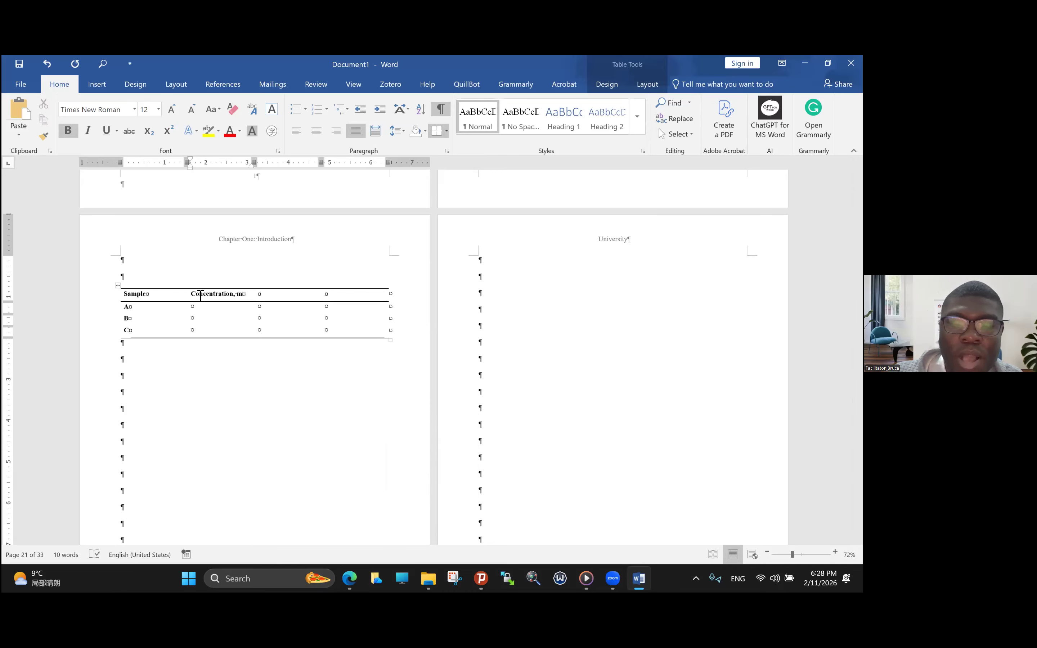
pyautogui.write('g/')
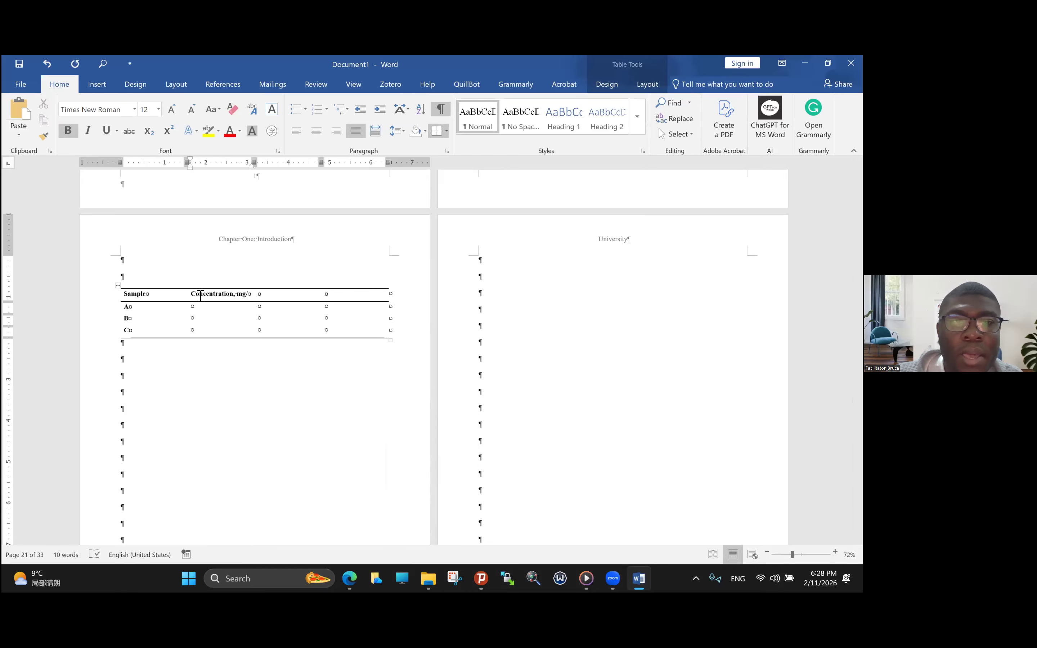
pyautogui.write('L')
# - Enter the concentrations 0.5, 0.2 and 0.3 for samples A, B and C
pyautogui.click(195, 319)
pyautogui.write('0.5')
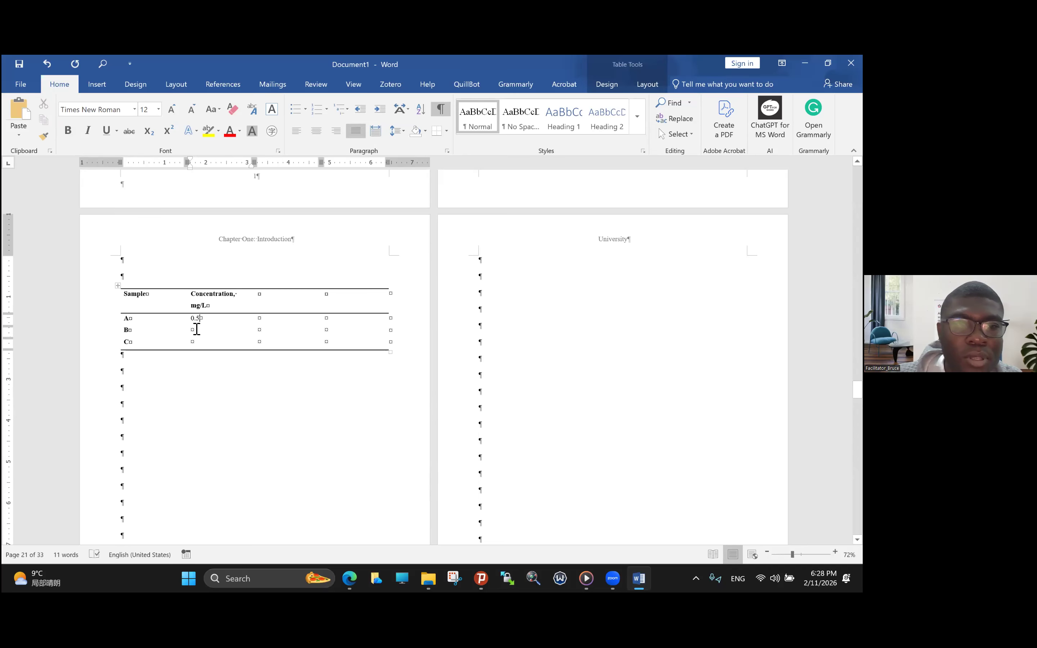
pyautogui.click(196, 329)
pyautogui.write('0.2')
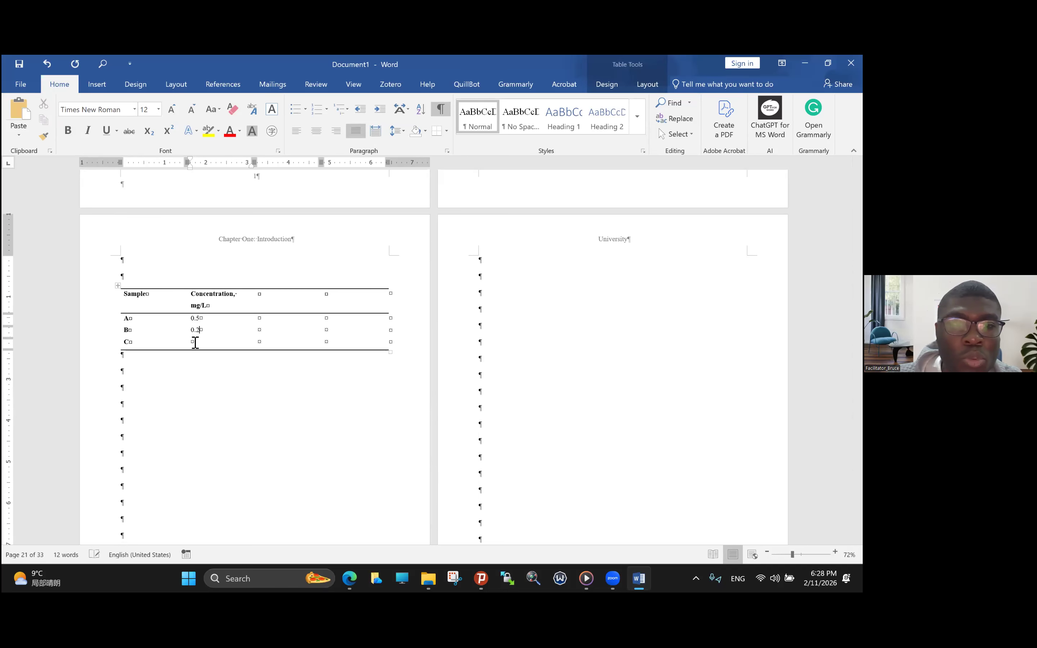
pyautogui.click(193, 341)
pyautogui.write('0.0')
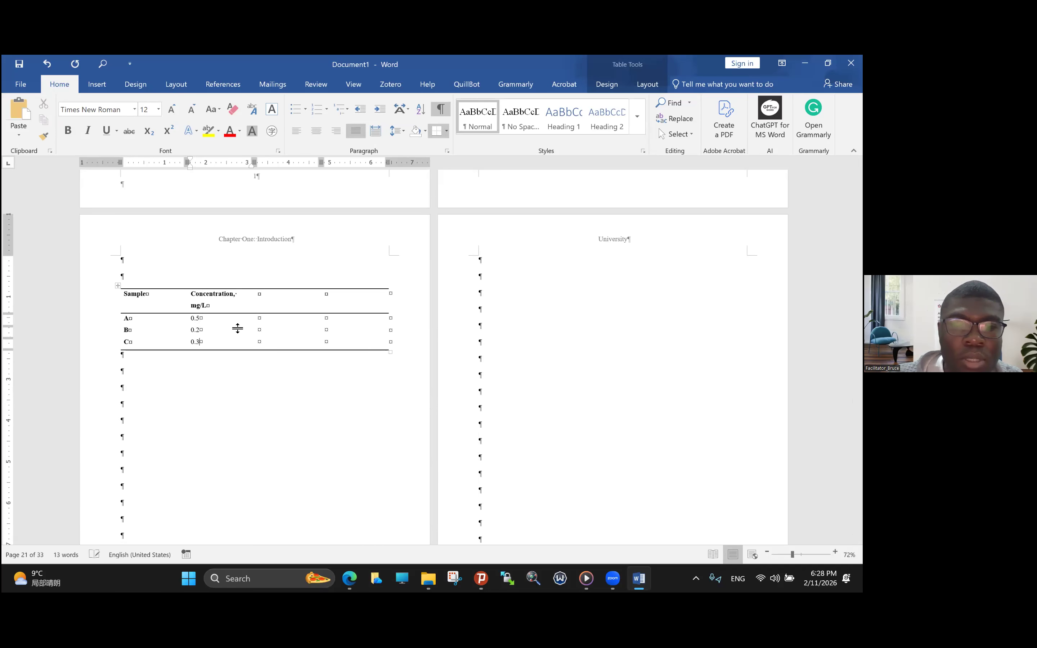
# - Head the third column "Density" and enter 1.2, 1.7 and 2.5 for samples A, B and C
pyautogui.click(261, 298)
pyautogui.write('B')
pyautogui.write('ensity')
pyautogui.click(273, 295)
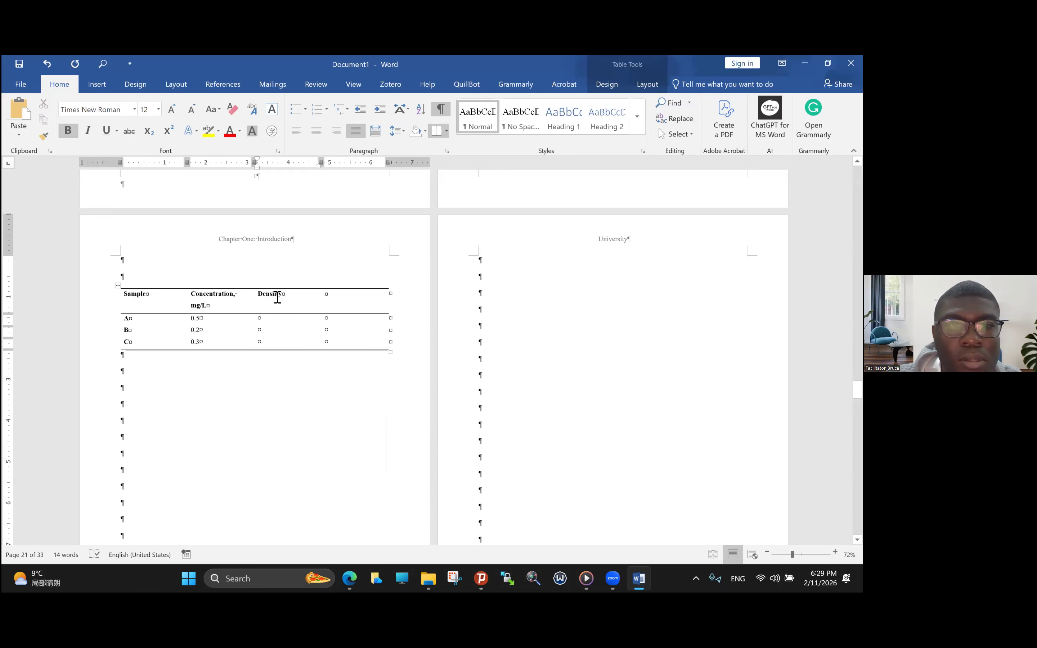
pyautogui.click(262, 320)
pyautogui.write('1')
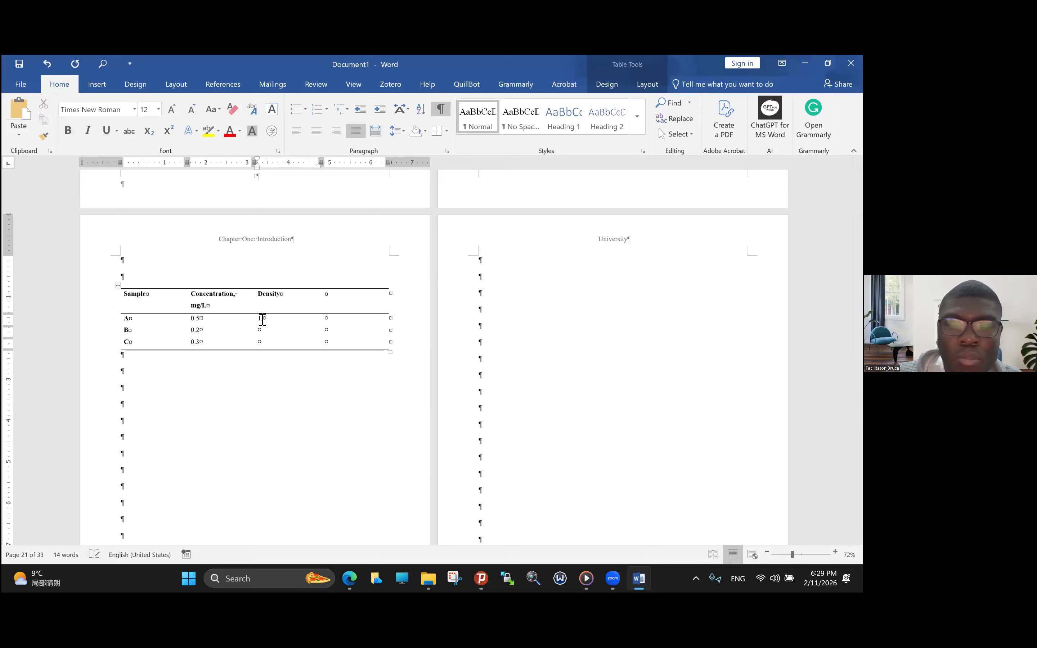
pyautogui.write('.21.')
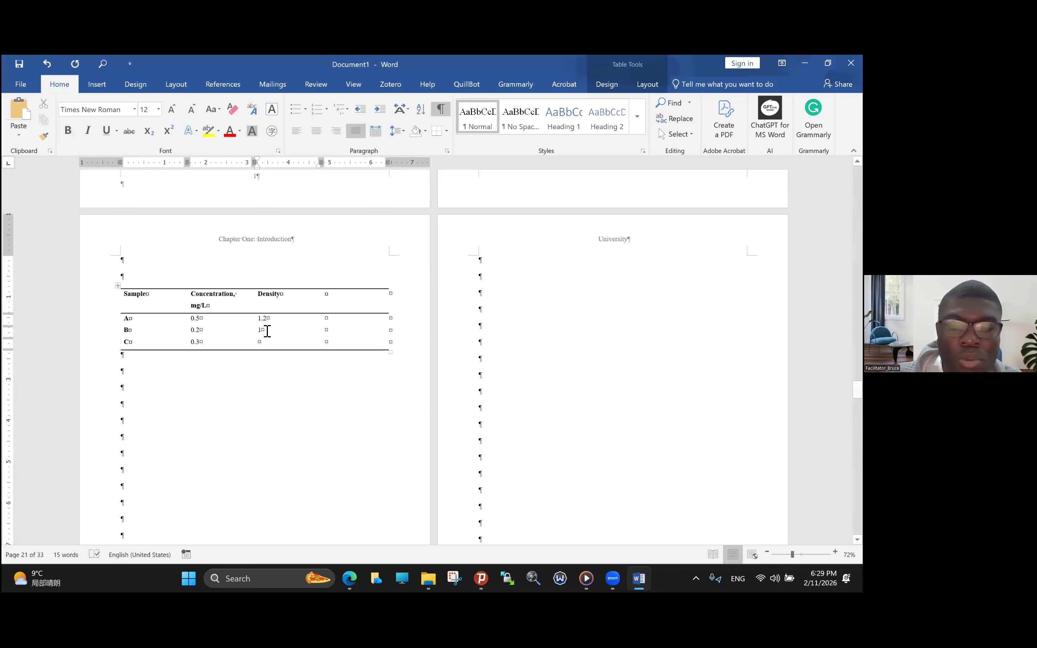
pyautogui.write('7')
pyautogui.click(263, 343)
pyautogui.write('2.5')
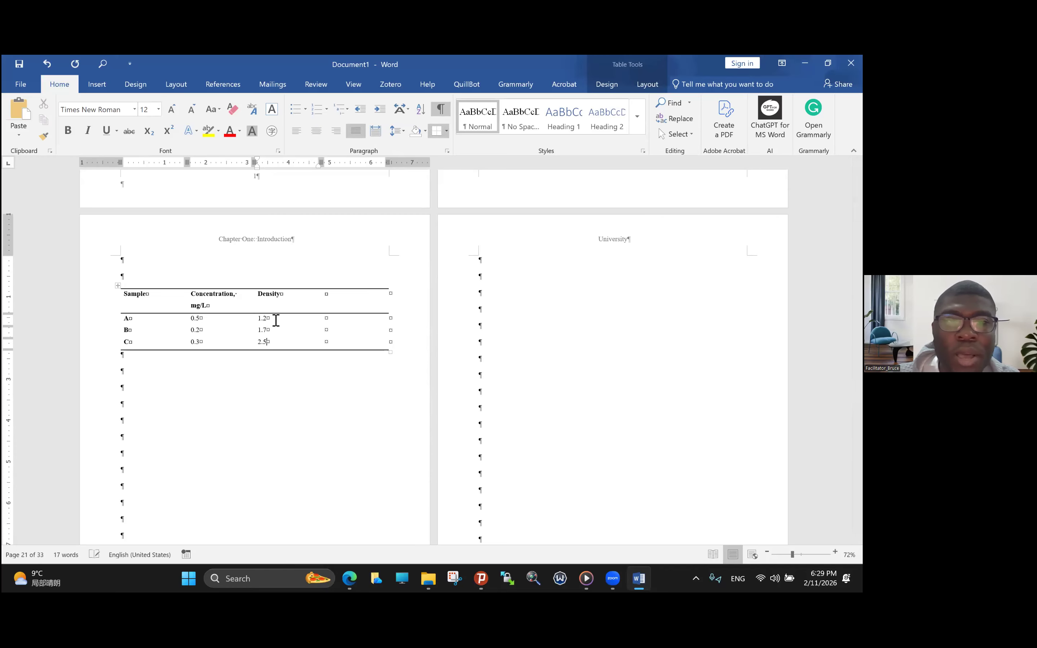
# - Extend the third column's heading to "Density," with "g/cm3" on a second line, and make the 3 superscript
pyautogui.click(285, 301)
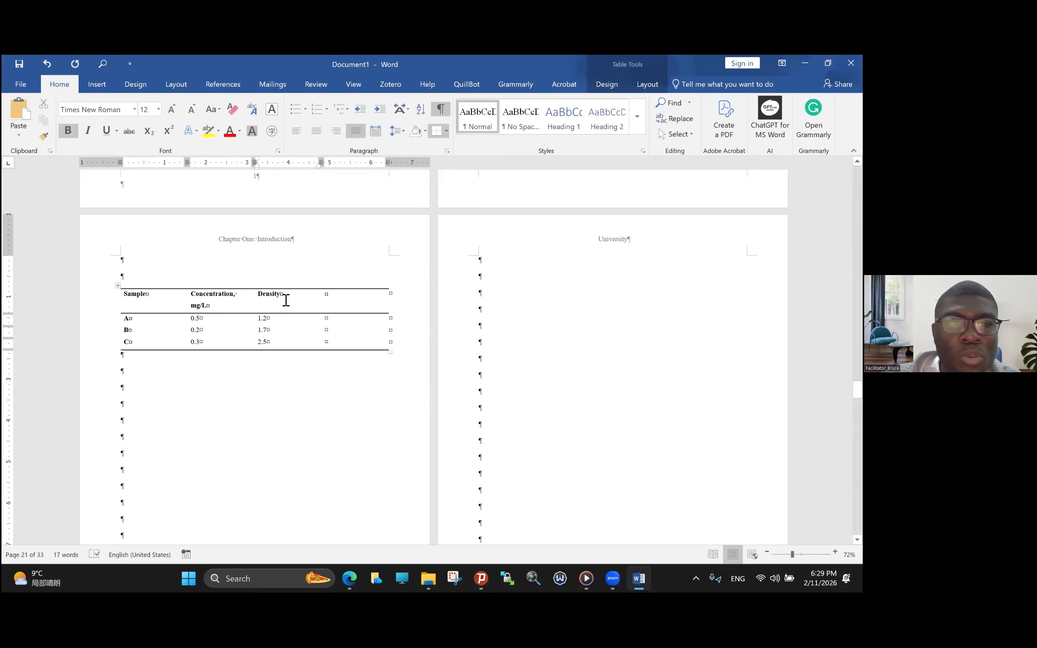
pyautogui.write(', ')
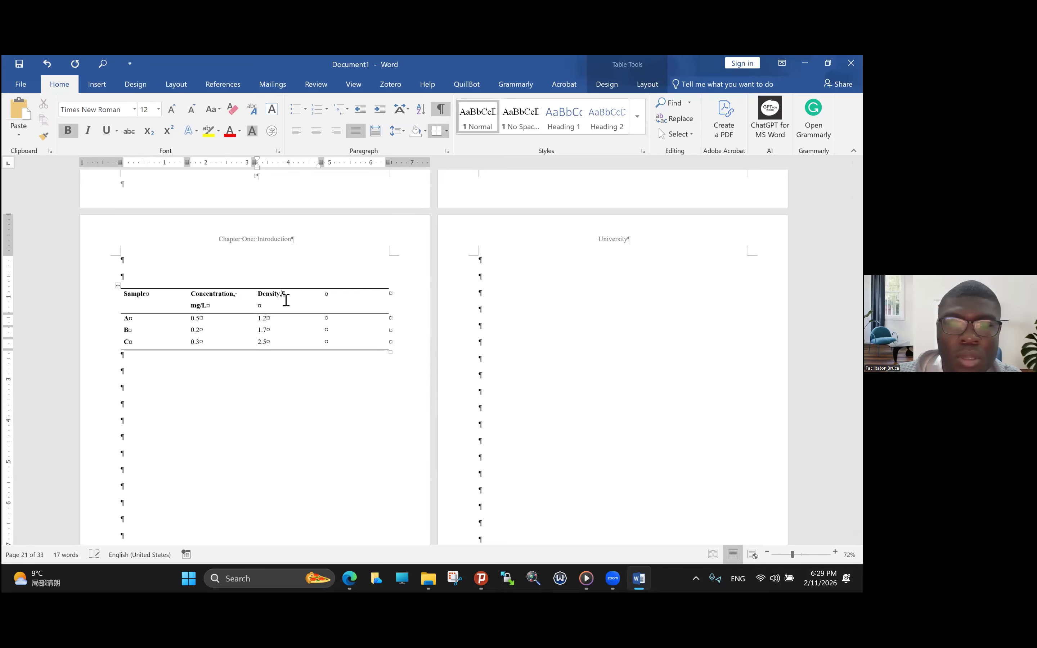
pyautogui.write('g/cm3')
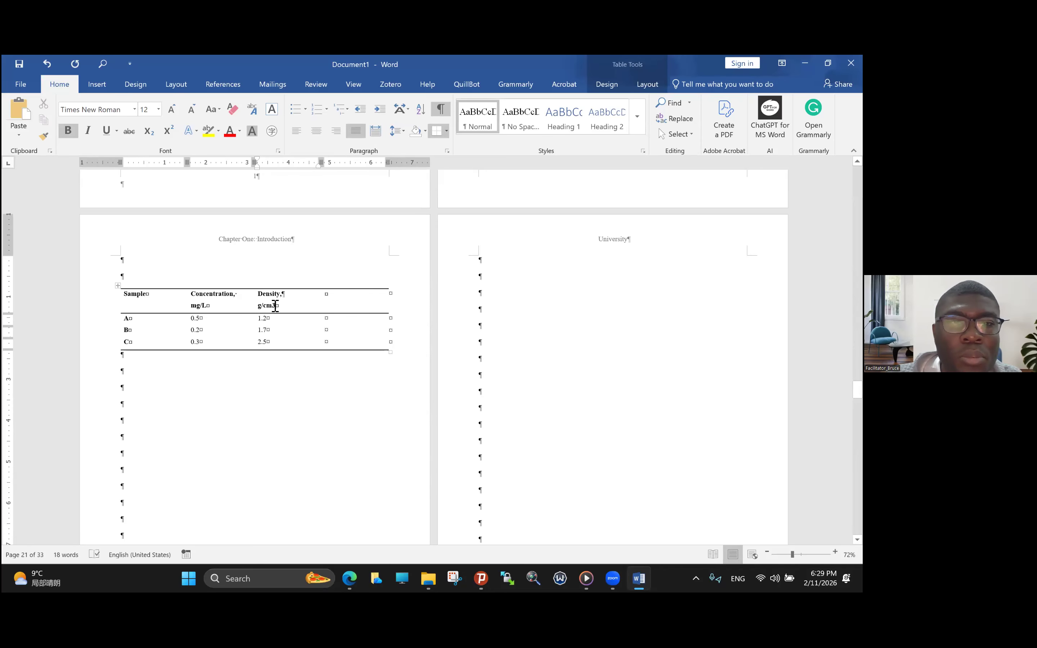
pyautogui.moveTo(277, 306); pyautogui.dragTo(271, 306)
pyautogui.click(170, 131)
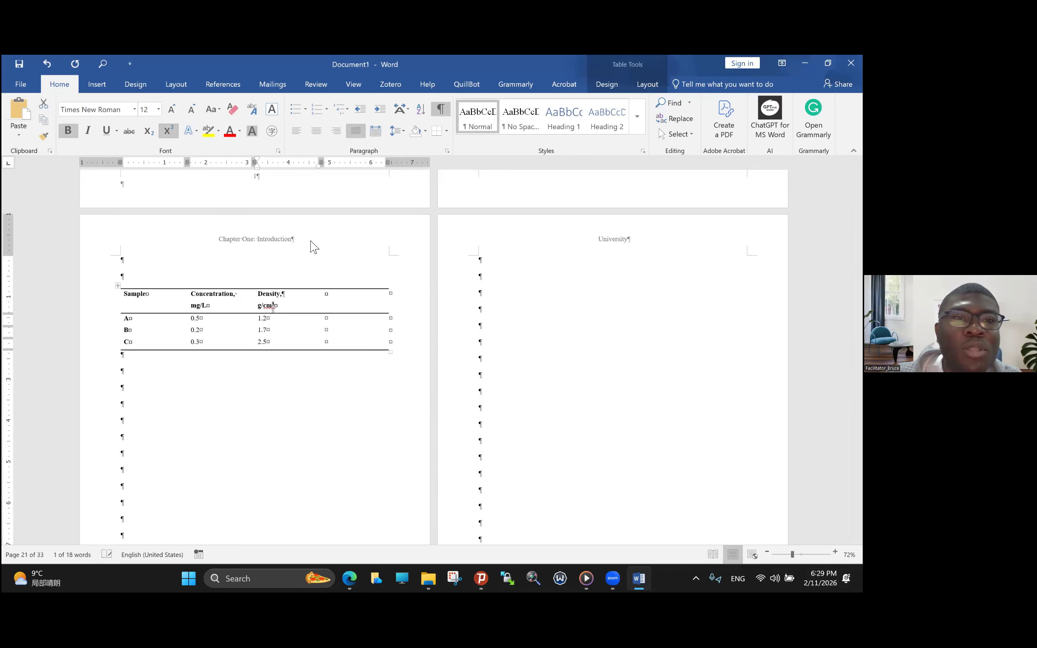
# - Delete the table's empty fourth column and stretch the remaining three columns to the page's text width
pyautogui.click(336, 294)
pyautogui.keyDown('shift'); pyautogui.click(358, 343); pyautogui.keyUp('shift')
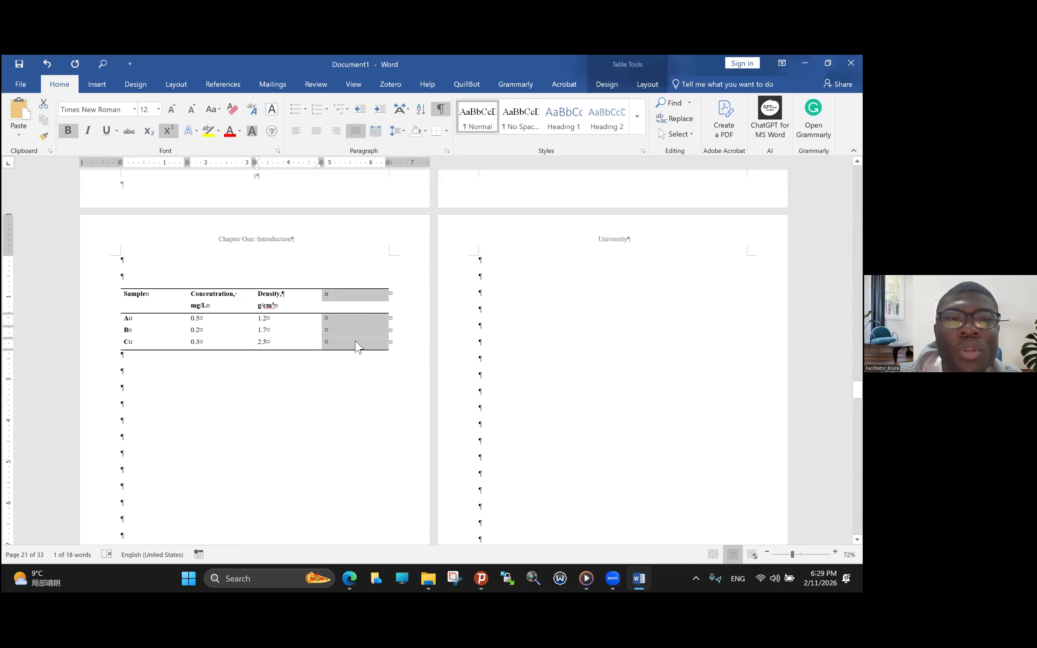
pyautogui.press('BackSpace')
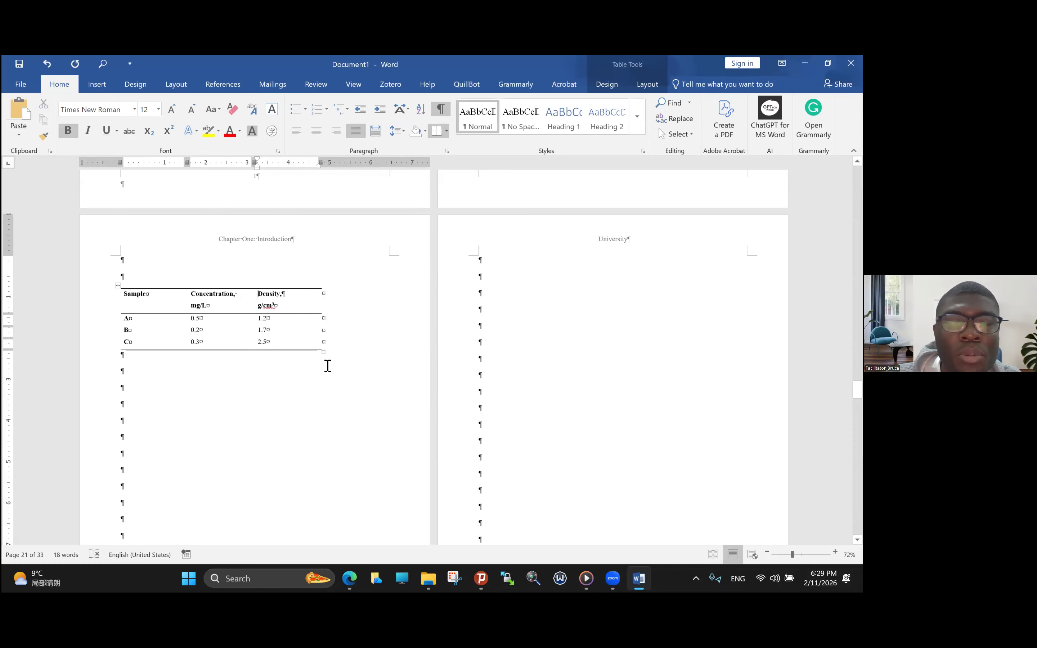
pyautogui.moveTo(368, 347); pyautogui.dragTo(391, 343)
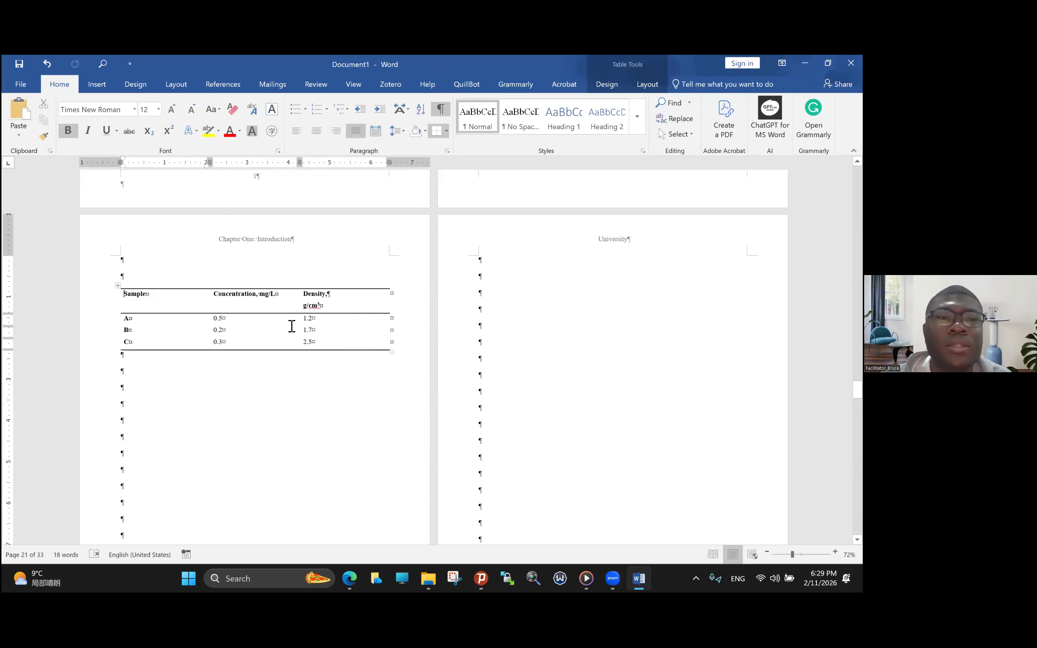
# - Center the text of every table cell both horizontally and vertically
pyautogui.moveTo(122, 305); pyautogui.dragTo(186, 350)
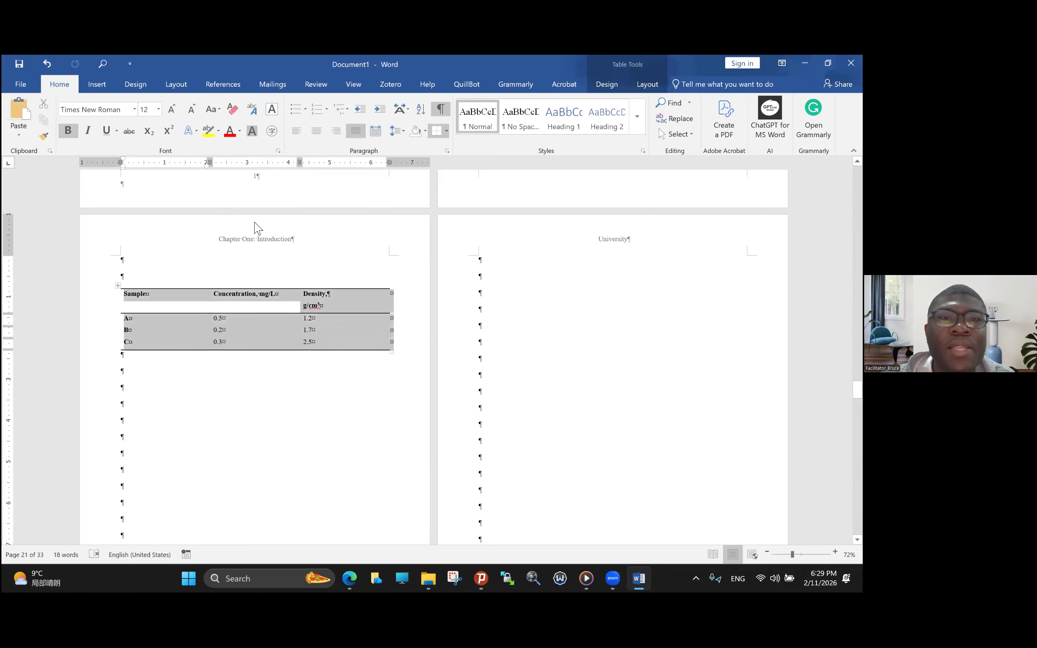
pyautogui.click(316, 131)
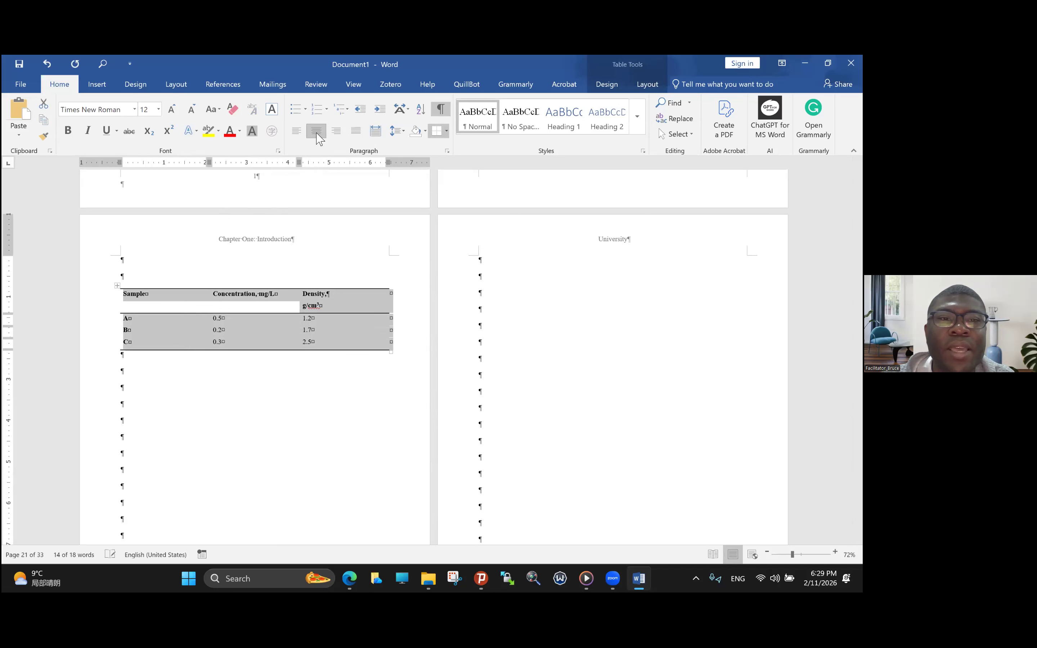
pyautogui.click(296, 131)
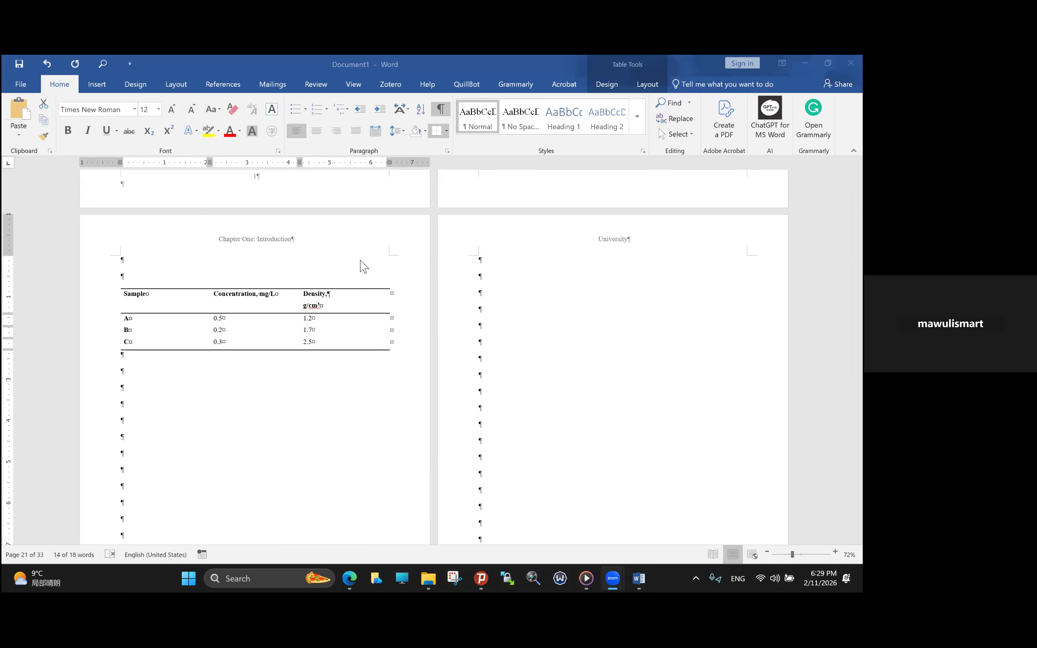
pyautogui.scroll(1, 363, 259)
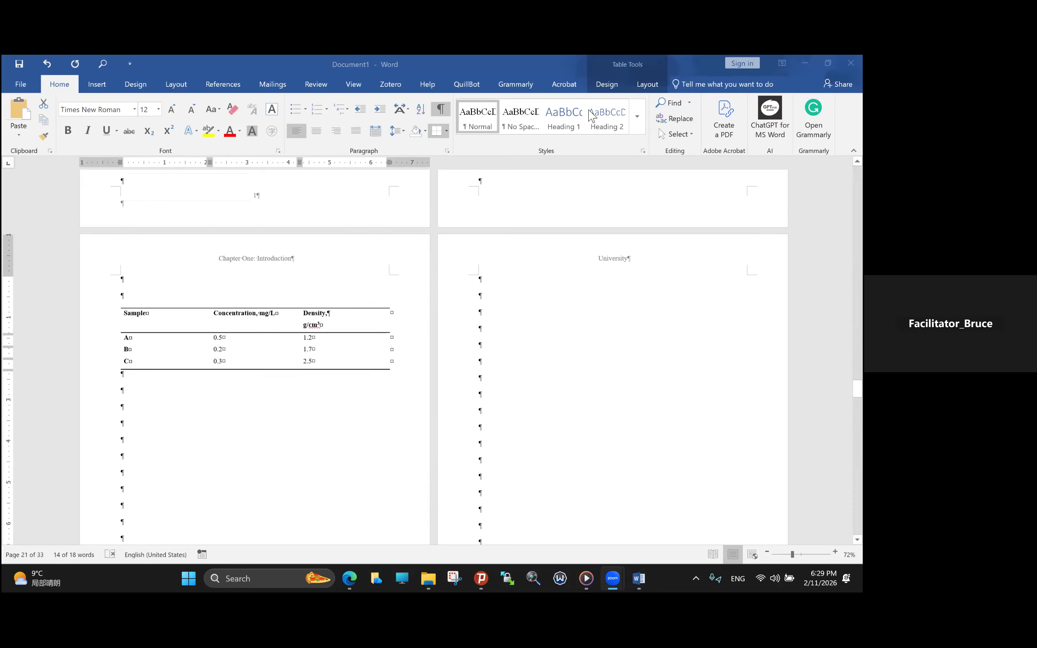
pyautogui.click(645, 87)
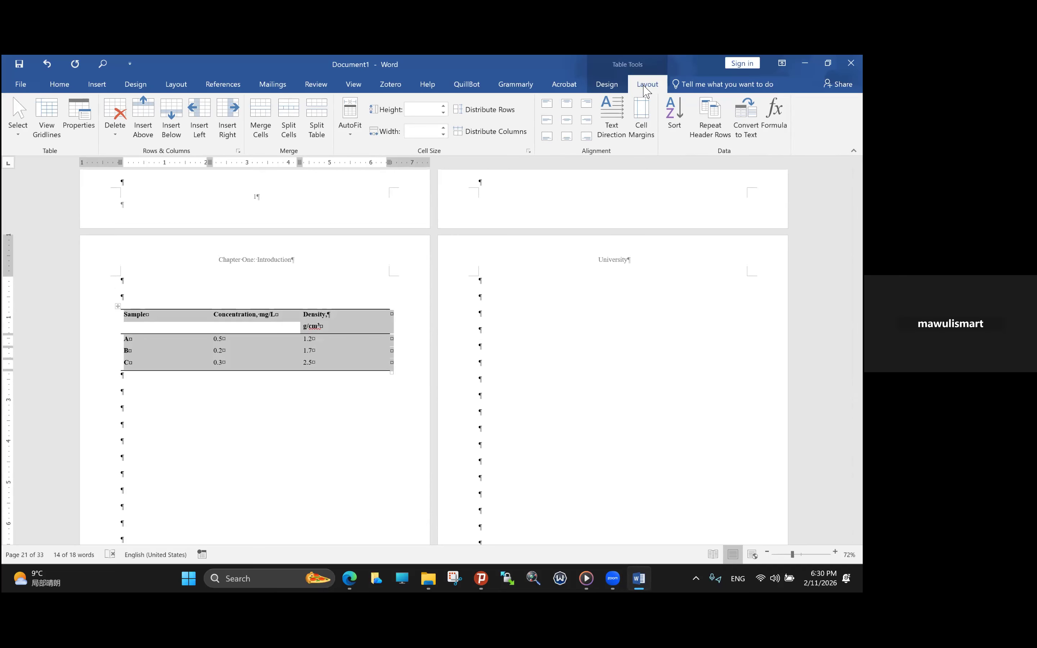
pyautogui.click(568, 122)
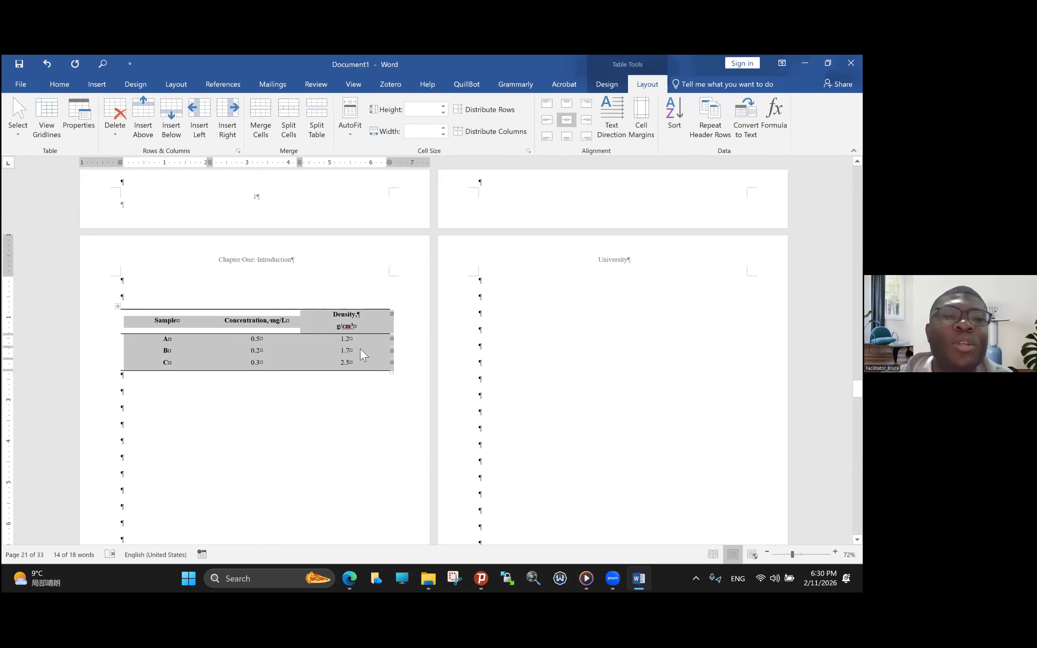
pyautogui.click(346, 301)
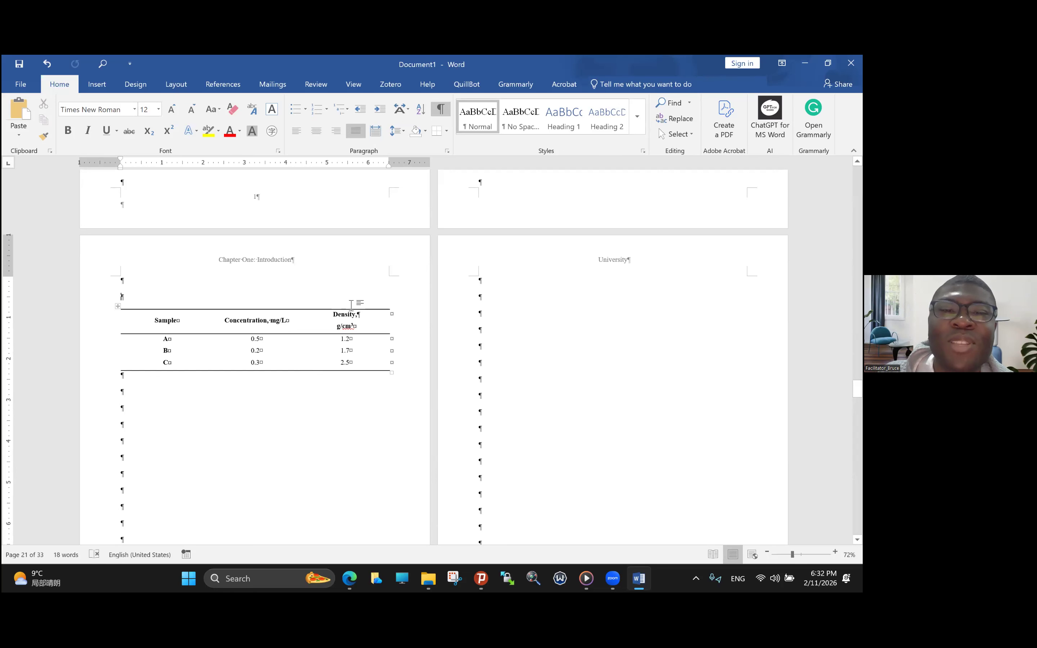
# - Fine-tune the table's column widths and break the Concentration heading so that "mg/L" stands on its own line
pyautogui.click(280, 320)
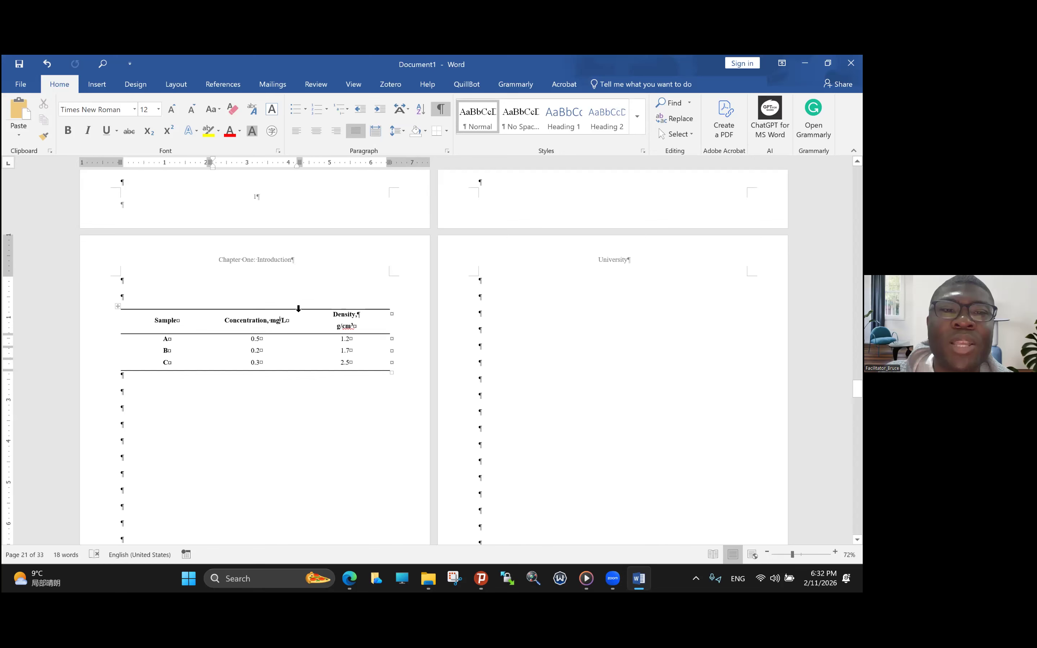
pyautogui.moveTo(300, 170); pyautogui.dragTo(288, 163)
pyautogui.moveTo(381, 372); pyautogui.dragTo(393, 373)
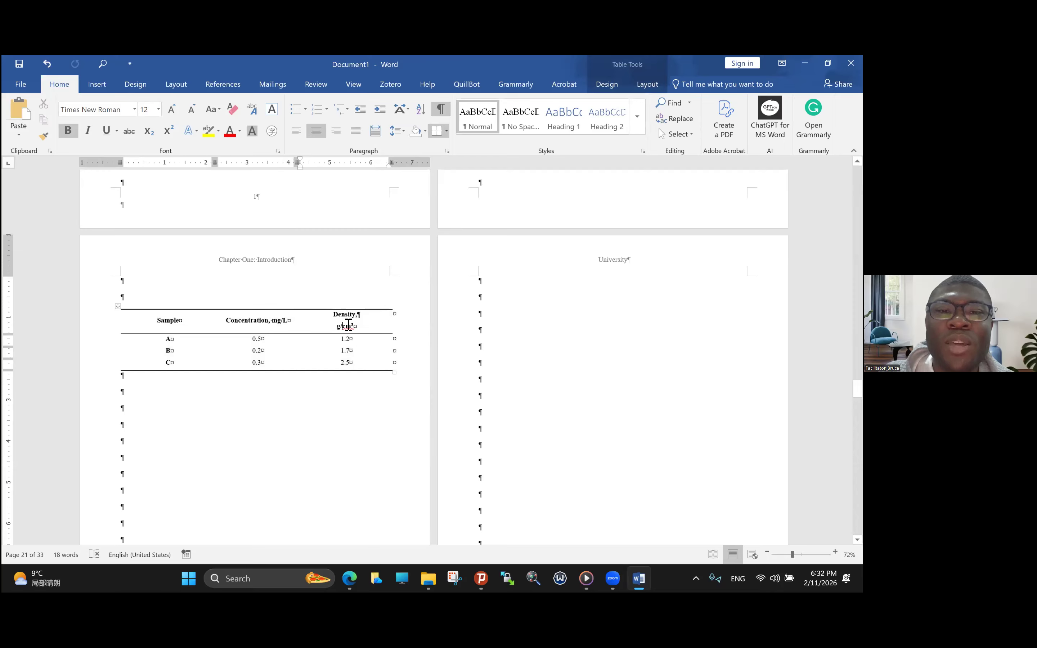
pyautogui.click(276, 321)
pyautogui.press('Return')
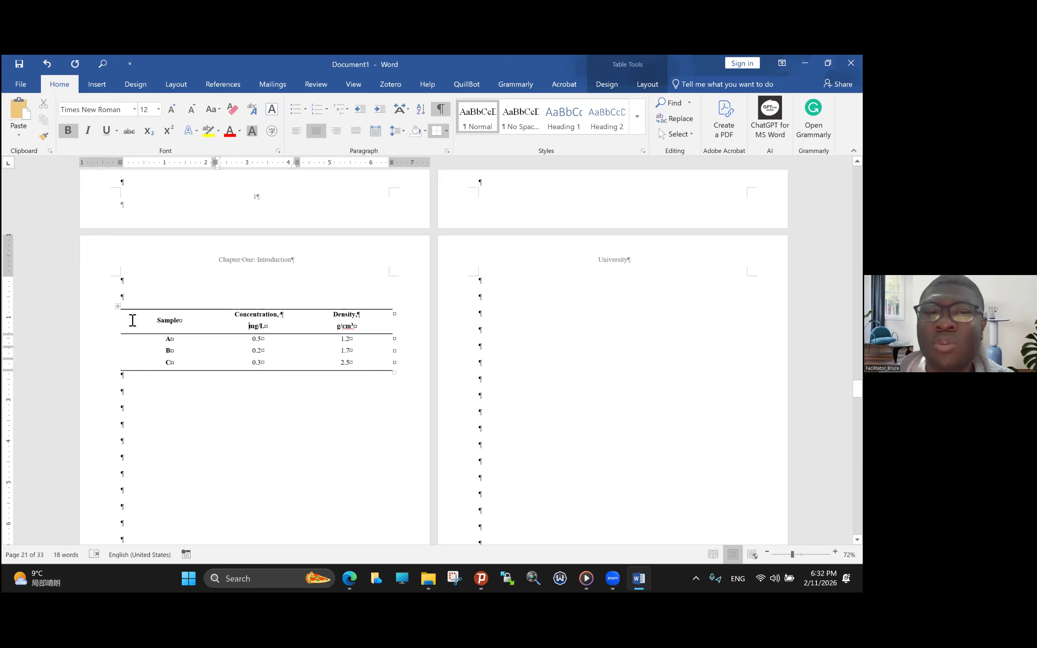
# - Remove the bold formatting from the sample labels A, B and C and from the header row
pyautogui.moveTo(158, 341); pyautogui.dragTo(166, 364)
pyautogui.hotkey('ctrl', 'b')
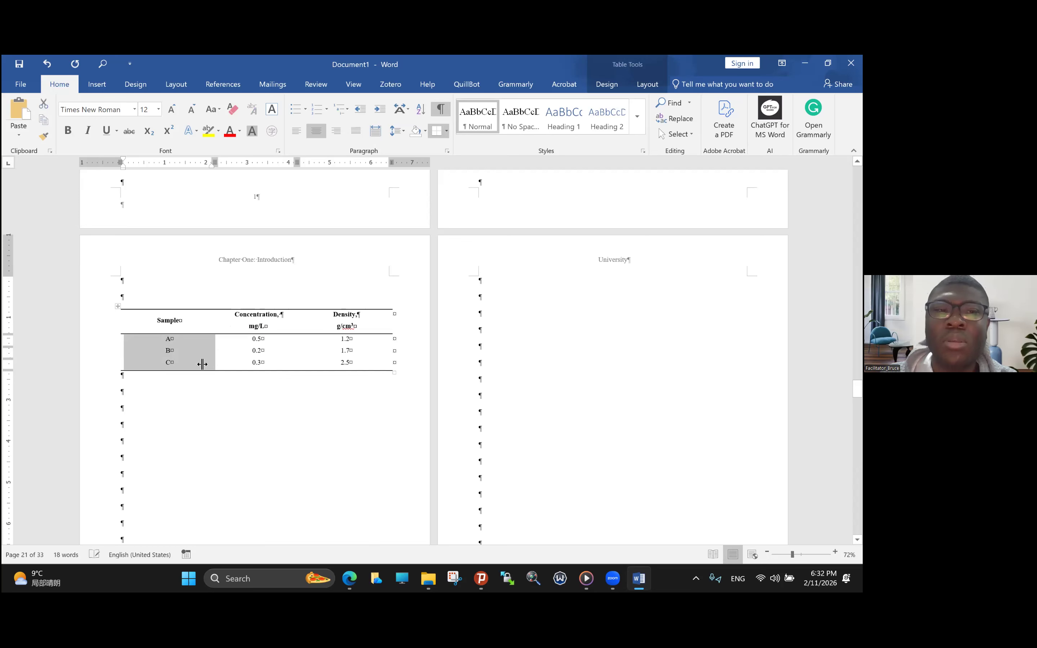
pyautogui.click(262, 351)
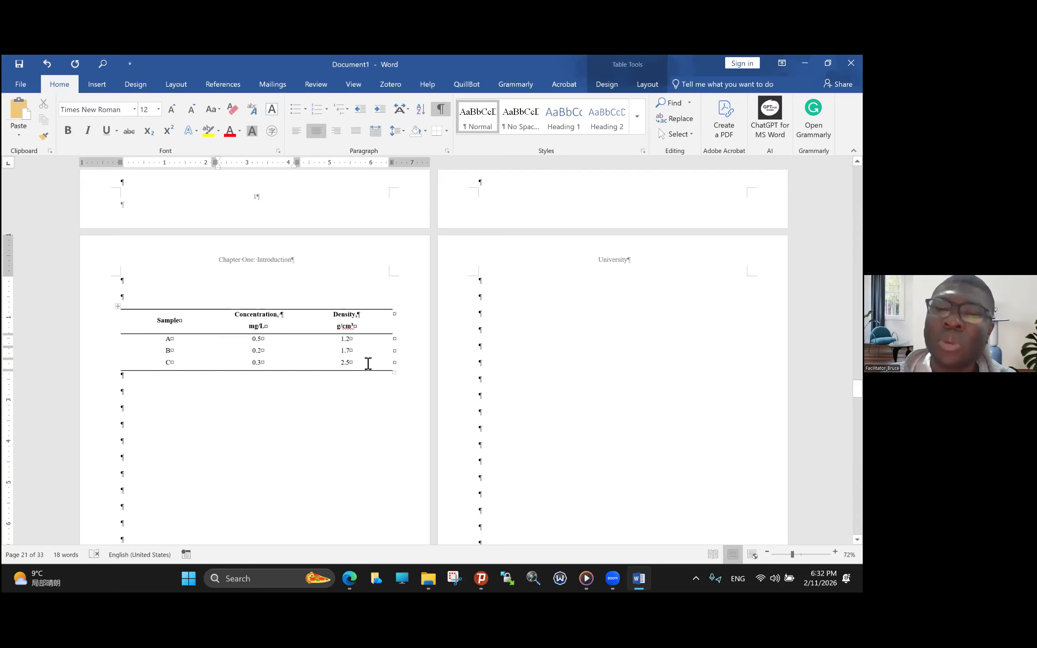
pyautogui.click(112, 328)
pyautogui.hotkey('ctrl', 'b')
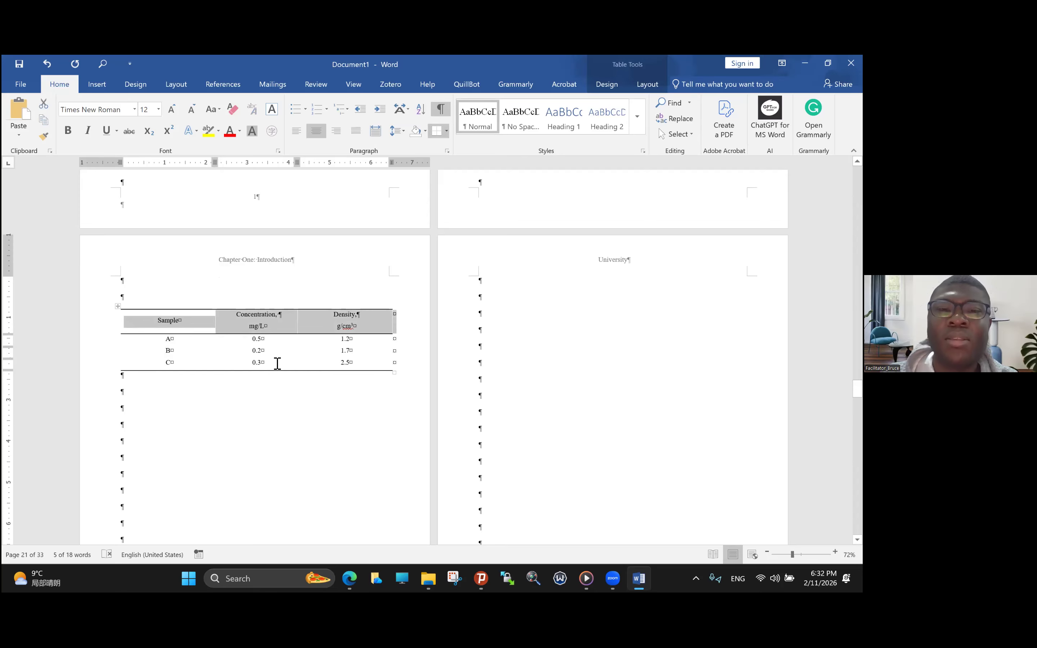
pyautogui.click(277, 364)
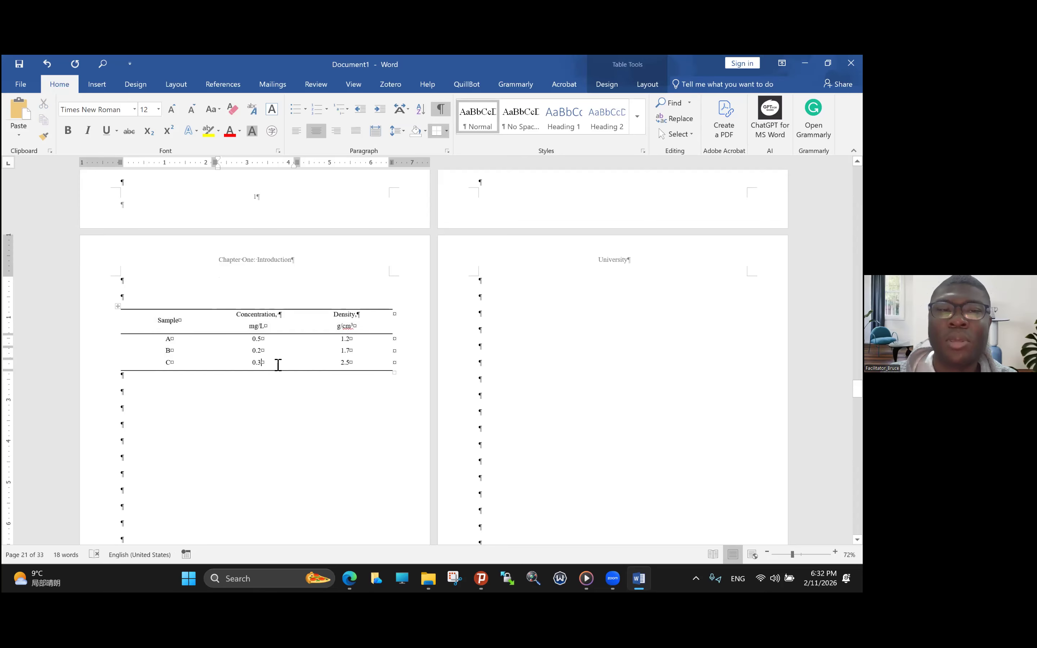
# - Reapply bold to the table's header row and to the sample labels A, B and C
pyautogui.click(114, 331)
pyautogui.click(68, 131)
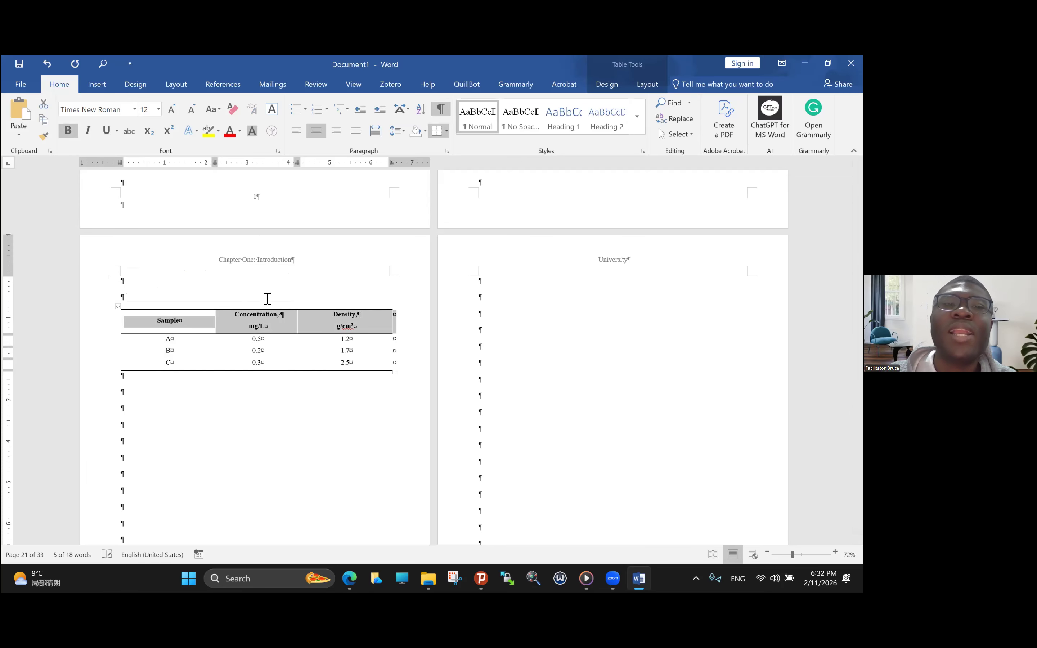
pyautogui.click(343, 296)
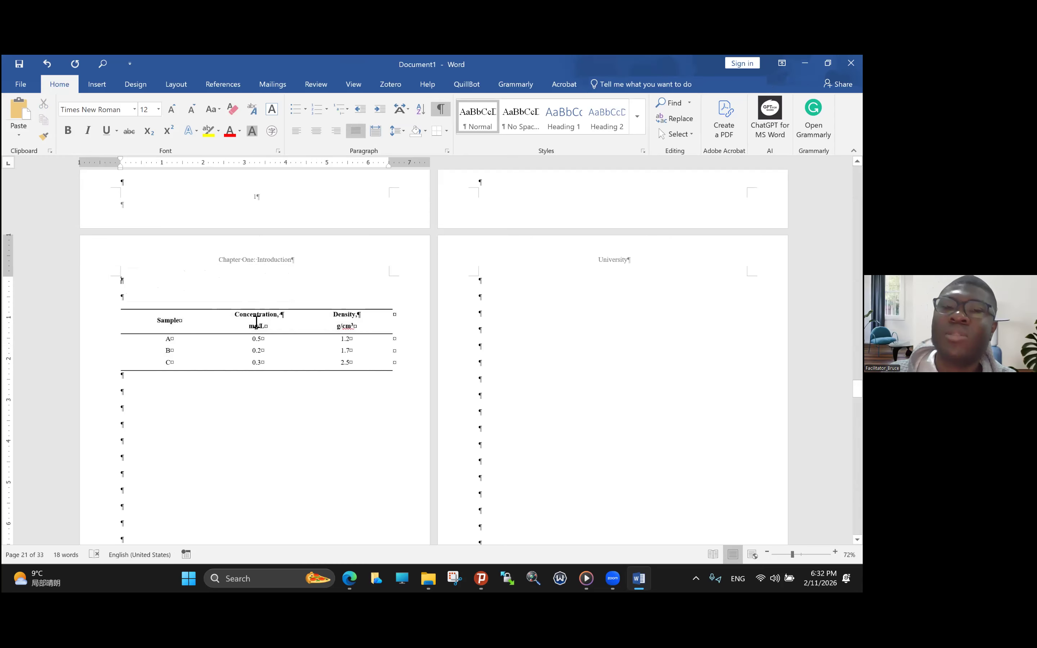
pyautogui.moveTo(179, 360); pyautogui.dragTo(162, 339)
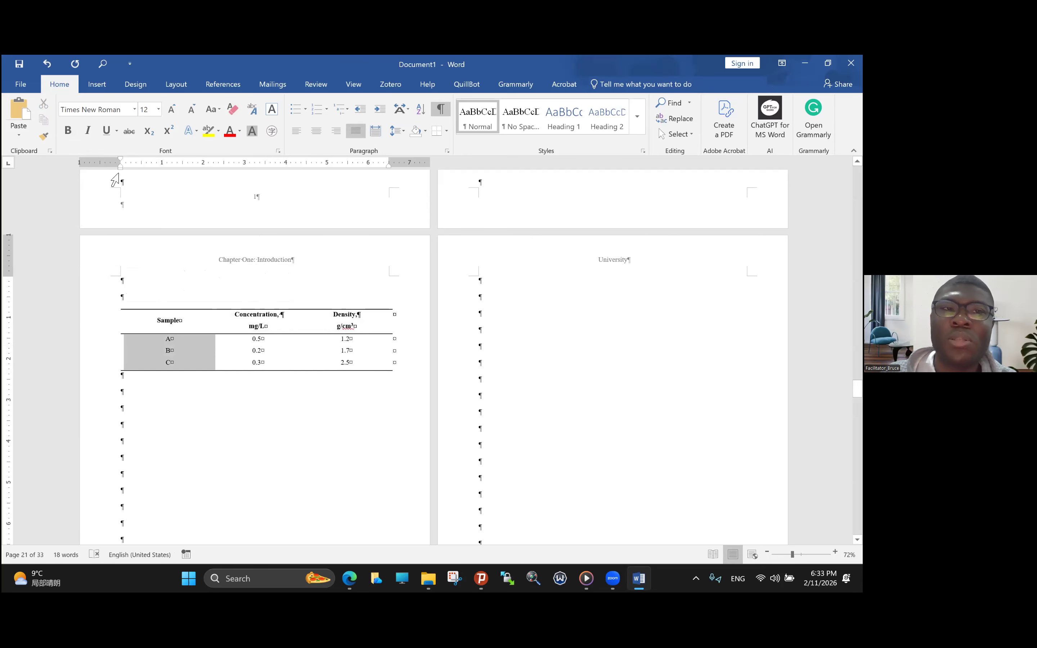
pyautogui.click(68, 132)
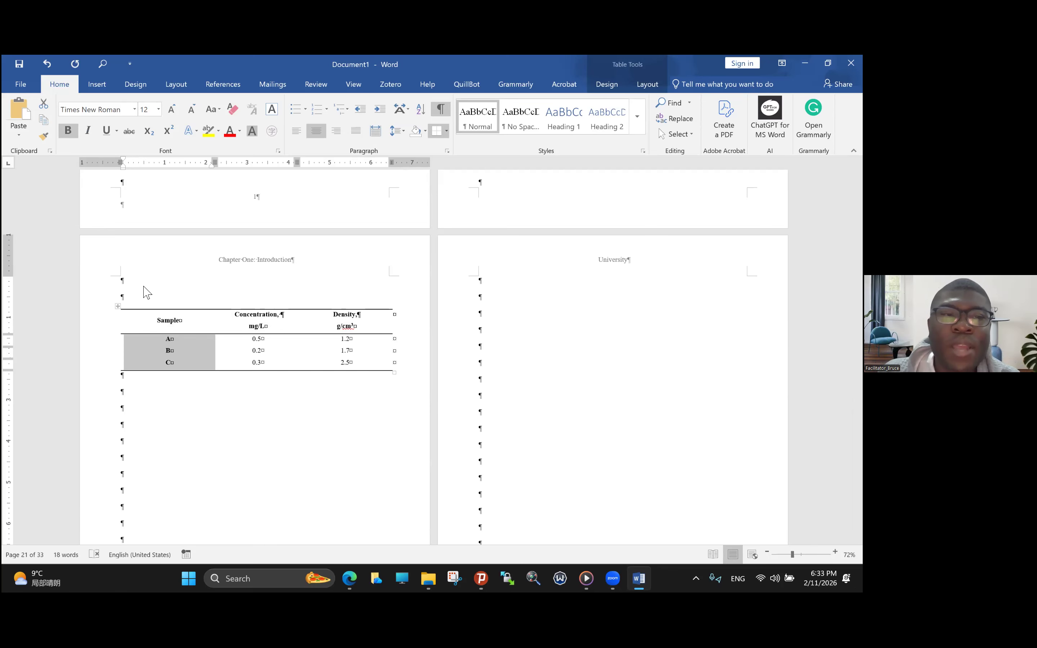
# - Add the caption "Table 1" on the empty line directly above the table
pyautogui.click(131, 305)
pyautogui.write('Table 1')
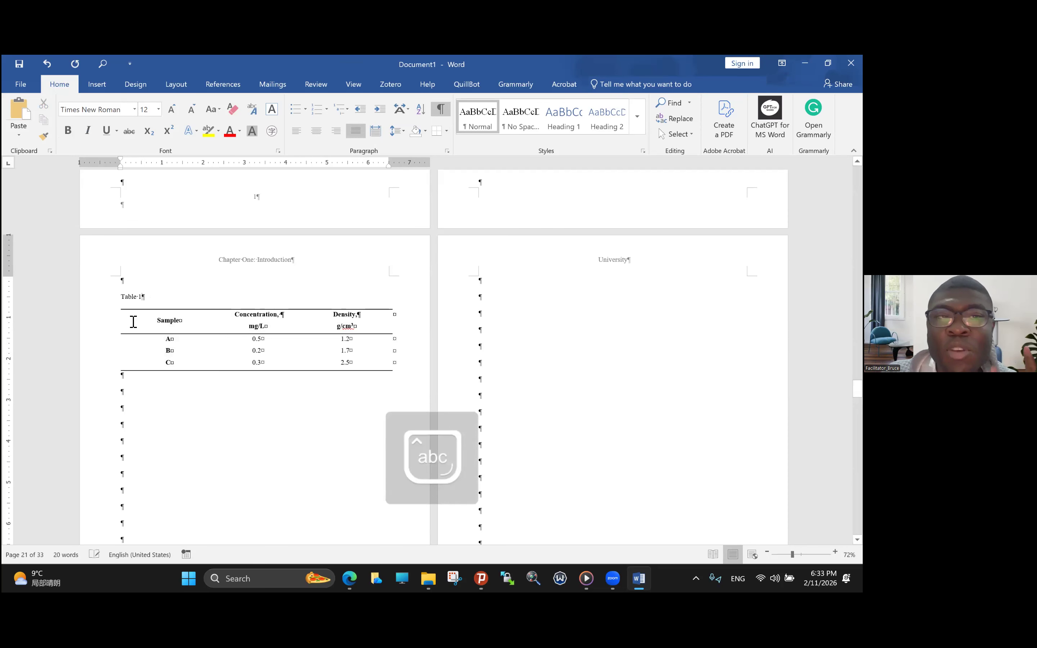
# - Try a "Table 1" caption below the table and delete it again
pyautogui.click(131, 383)
pyautogui.write('Table')
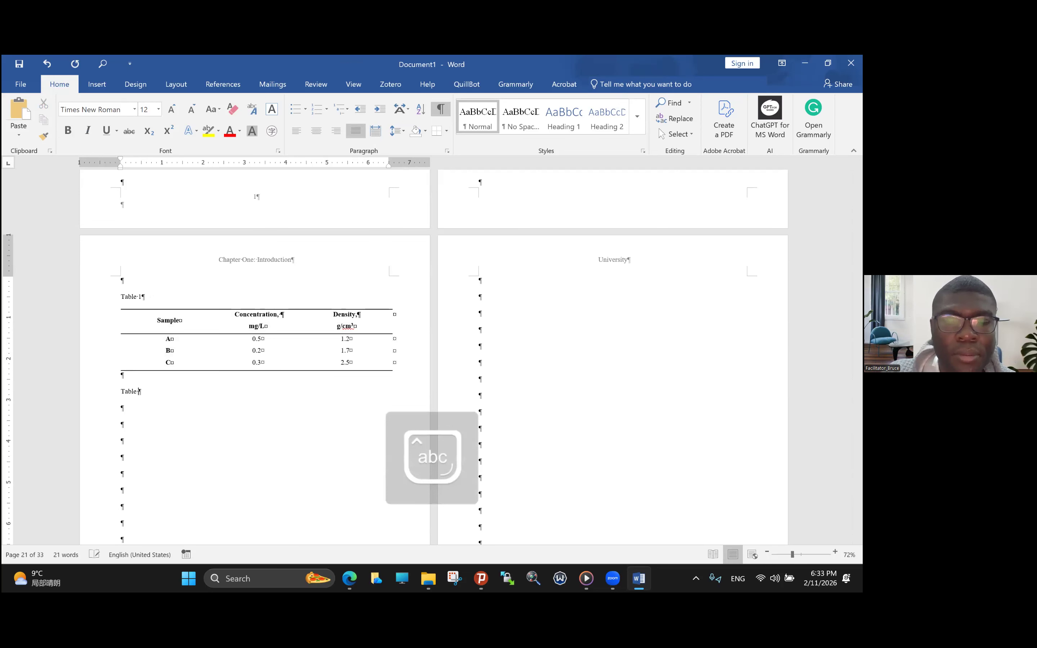
pyautogui.write(' 1')
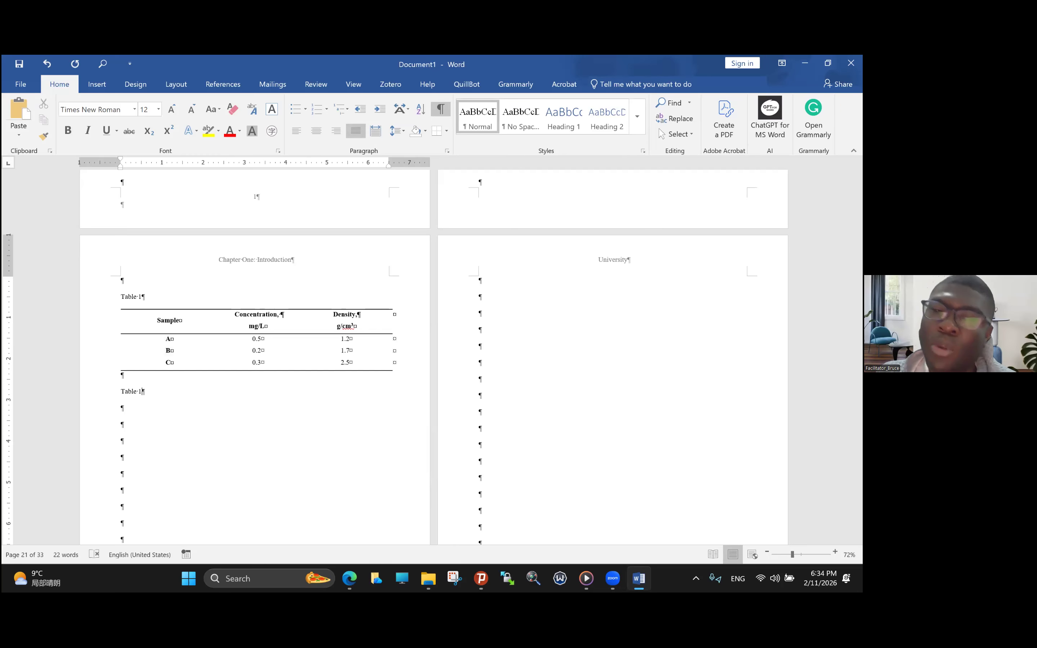
pyautogui.click(113, 393)
pyautogui.press('Delete')
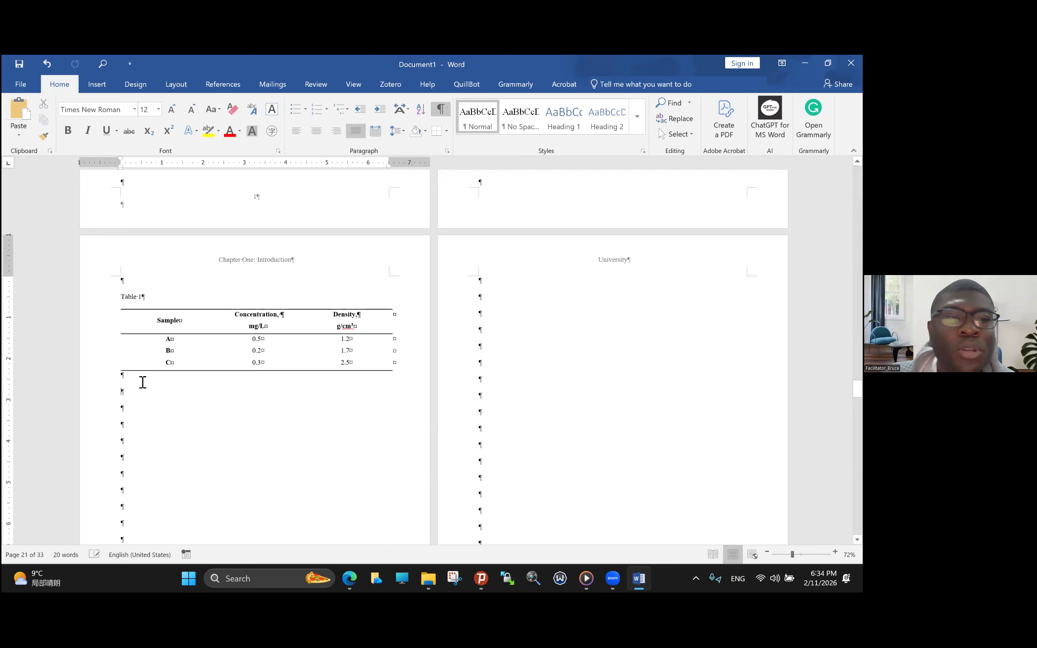
# - Add a colon after "Table 1" in the caption above the table
pyautogui.click(147, 297)
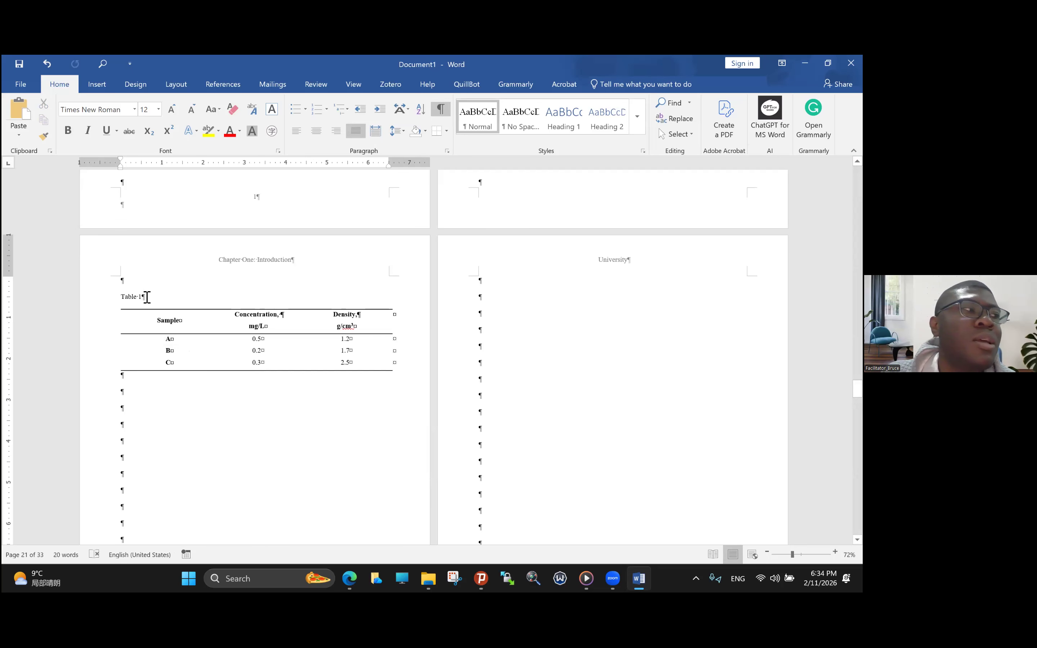
pyautogui.write('.')
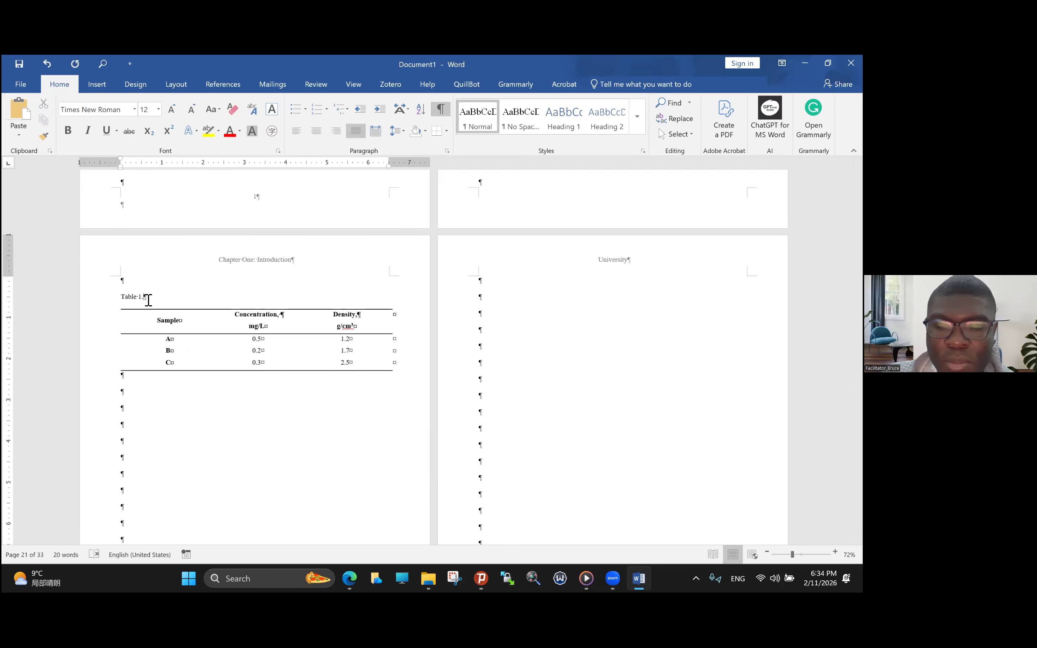
pyautogui.press('BackSpace')
pyautogui.write(':')
# - Try out the alternative caption form "Table 1." after the colon and cut it from the line again
pyautogui.press('capslock')
pyautogui.write('TABLE')
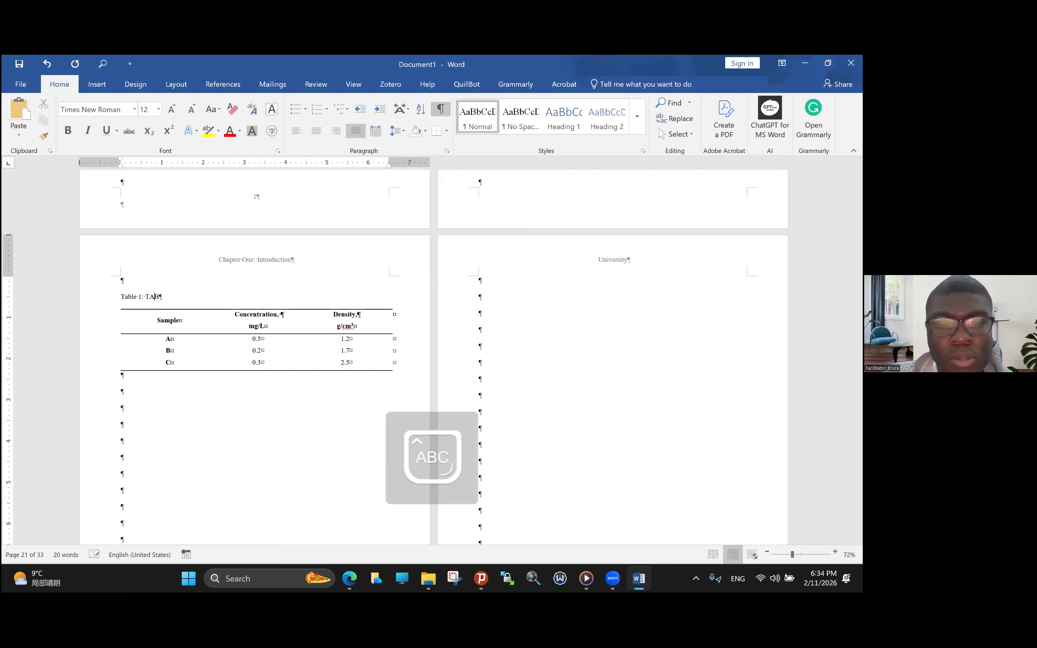
pyautogui.press('BackSpace')
pyautogui.press('BackSpace')
pyautogui.press('BackSpace')
pyautogui.press('BackSpace')
pyautogui.press('capslock')
pyautogui.write('able')
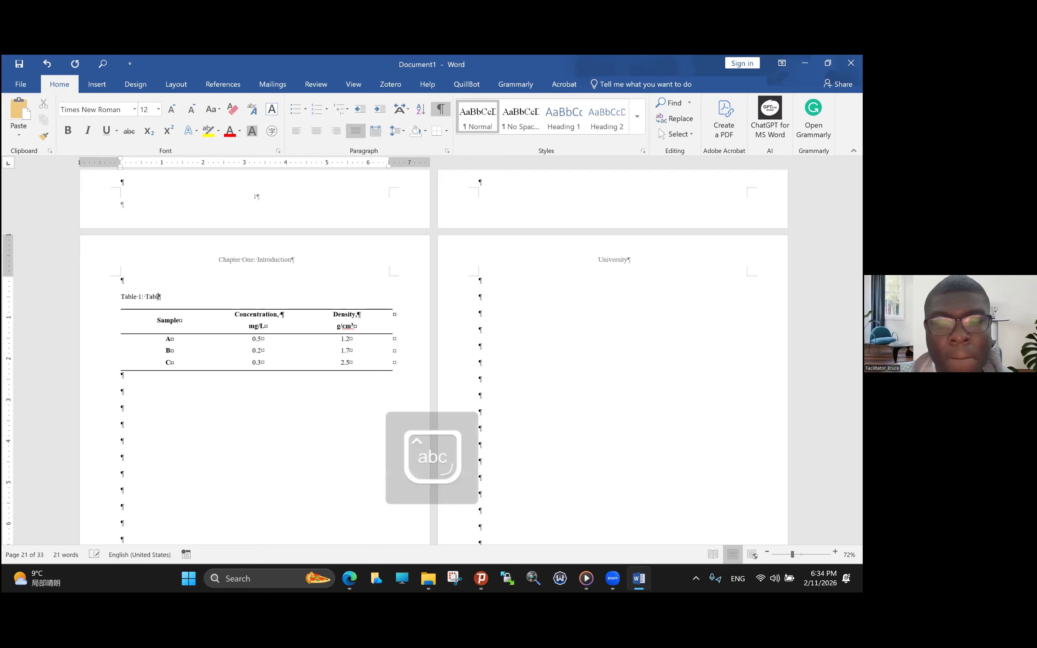
pyautogui.write(' 1')
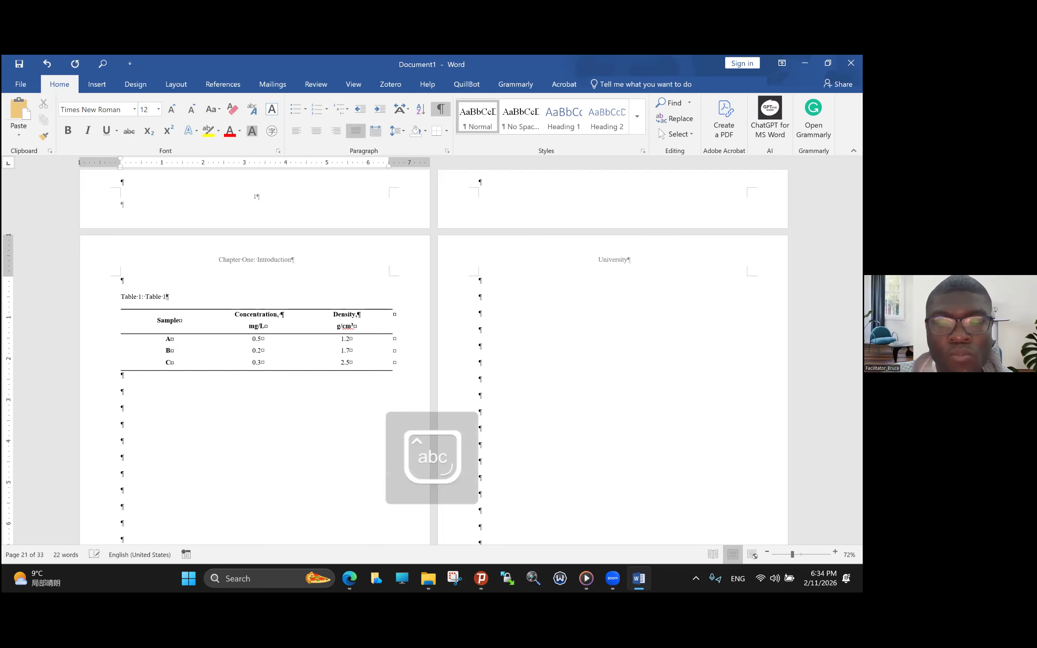
pyautogui.write('.')
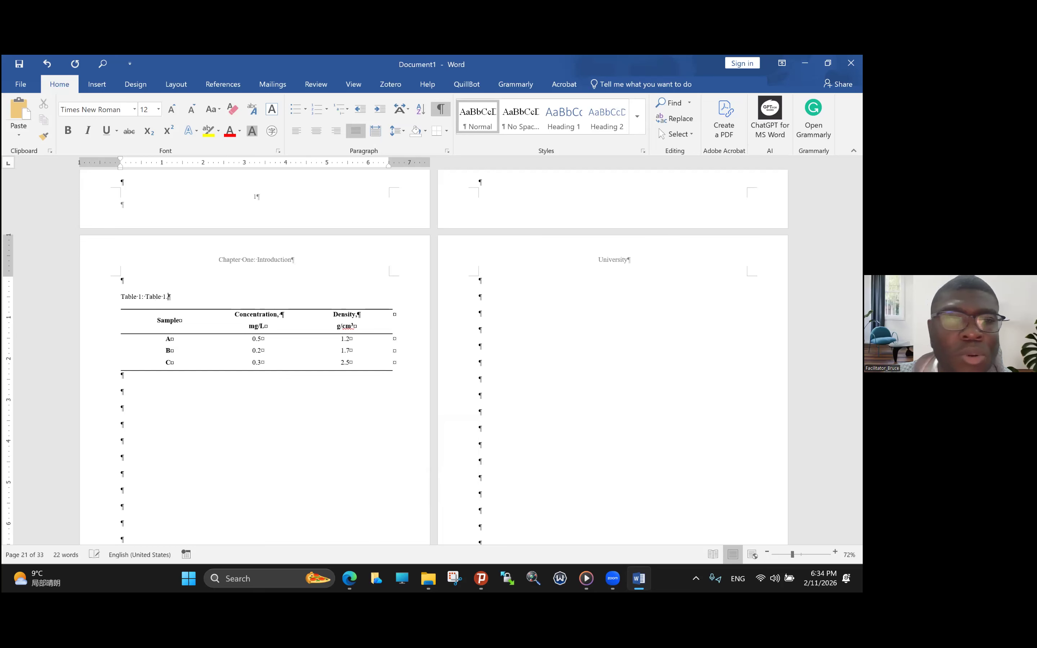
pyautogui.moveTo(144, 304); pyautogui.dragTo(170, 301)
pyautogui.hotkey('ctrl', 'c')
pyautogui.press('BackSpace')
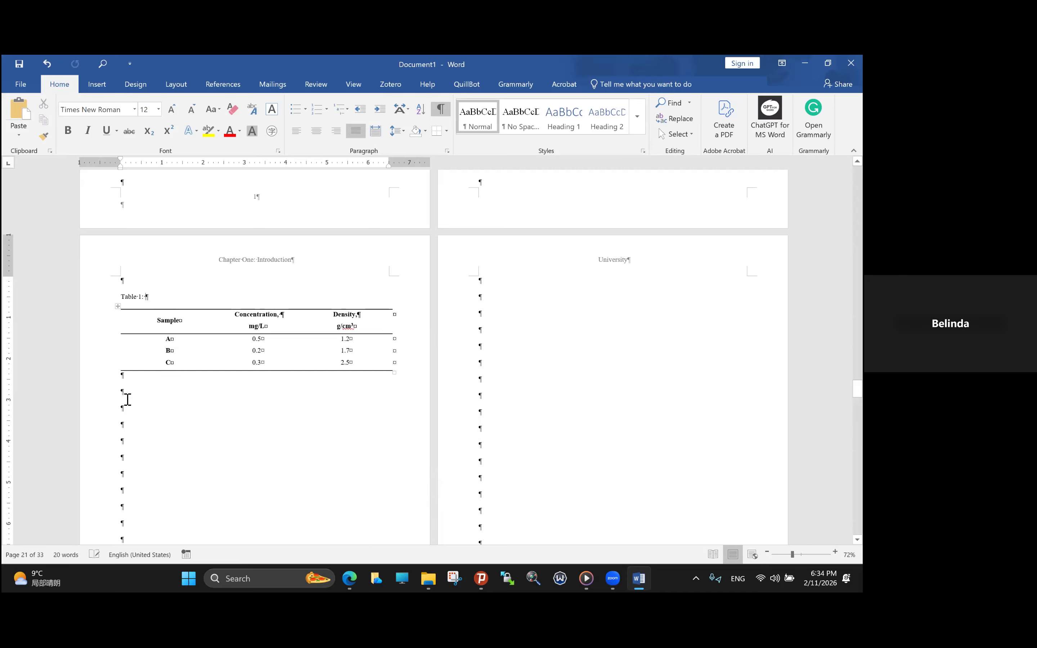
# - Paste the alternative caption "Table 1." below the table for comparison and delete it again
pyautogui.click(128, 398)
pyautogui.hotkey('ctrl', 'v')
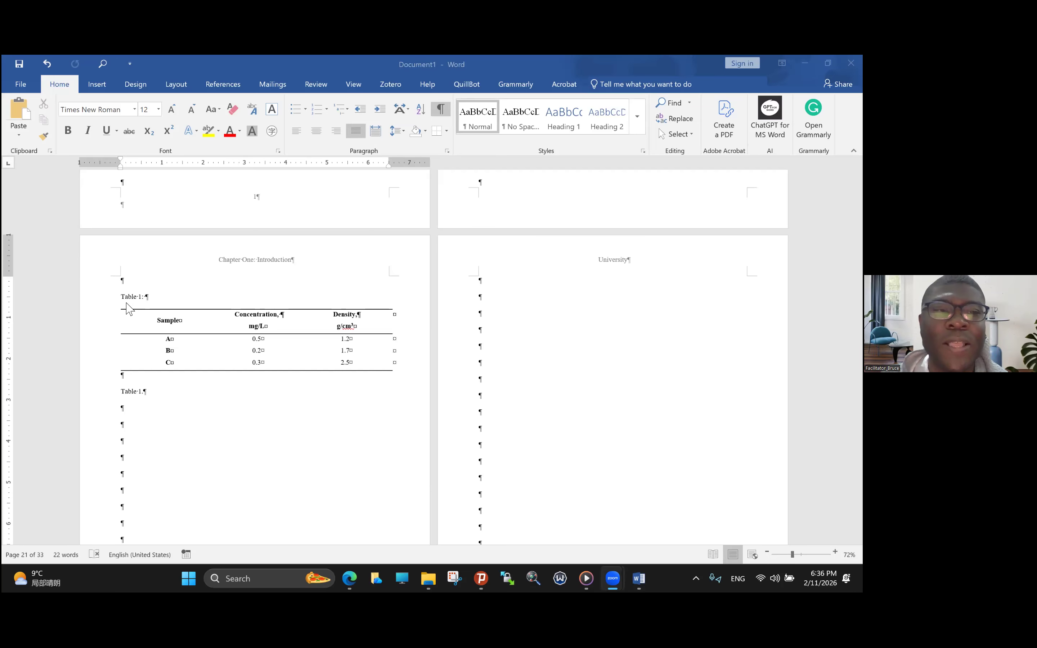
pyautogui.click(142, 391)
pyautogui.click(124, 392)
pyautogui.tripleClick(147, 392)
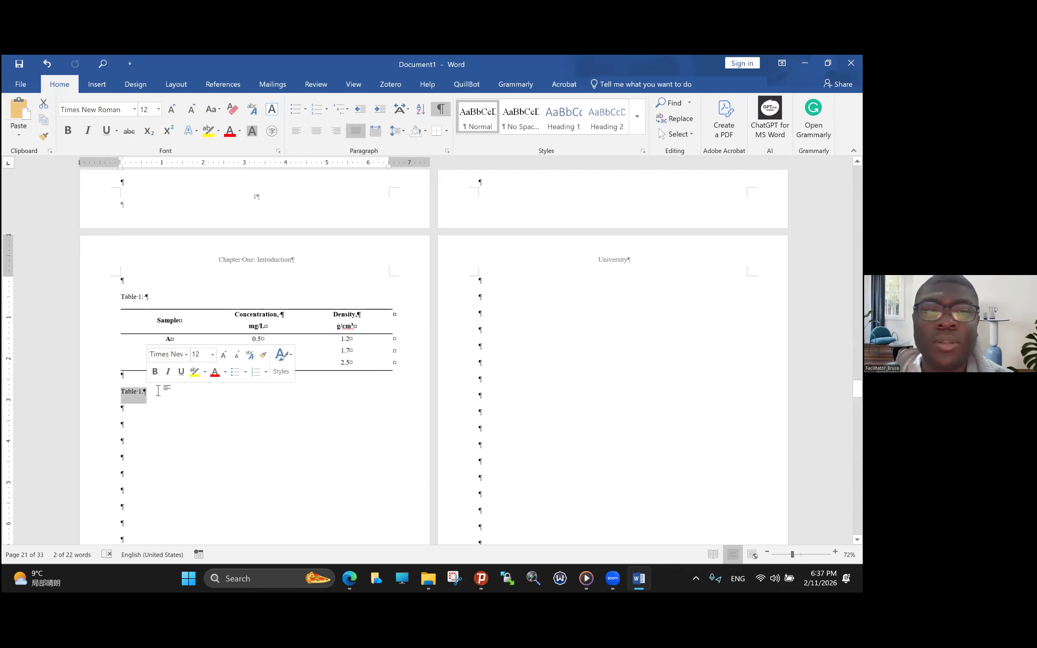
pyautogui.press('Delete')
# - Insert an automatically numbered caption with the Table label on the empty line below the table
pyautogui.scroll(3, 157, 389)
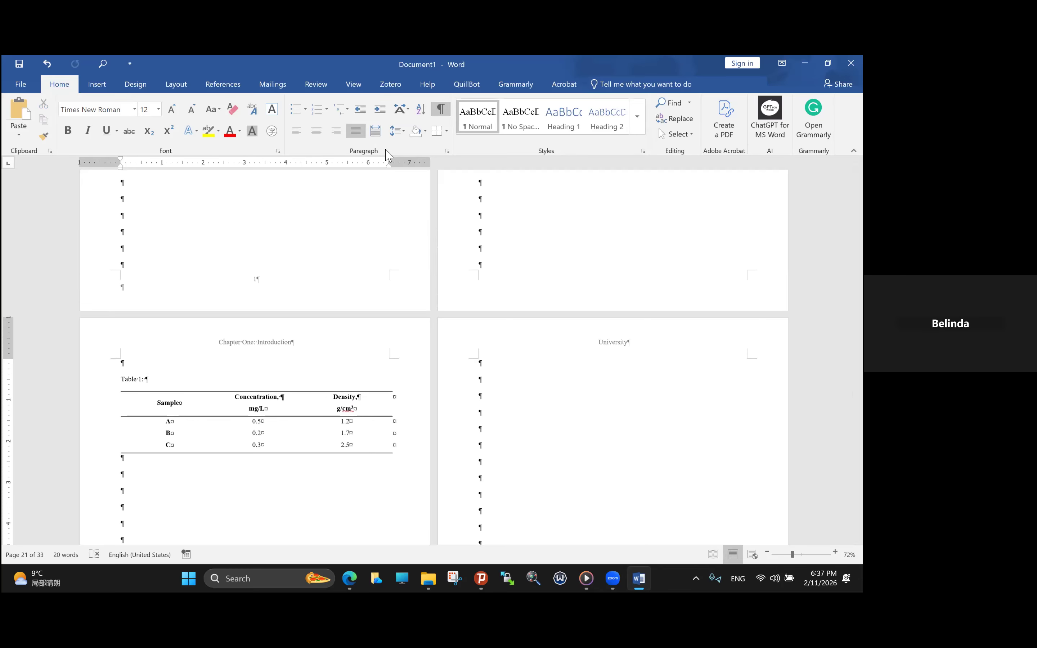
pyautogui.scroll(2, 382, 220)
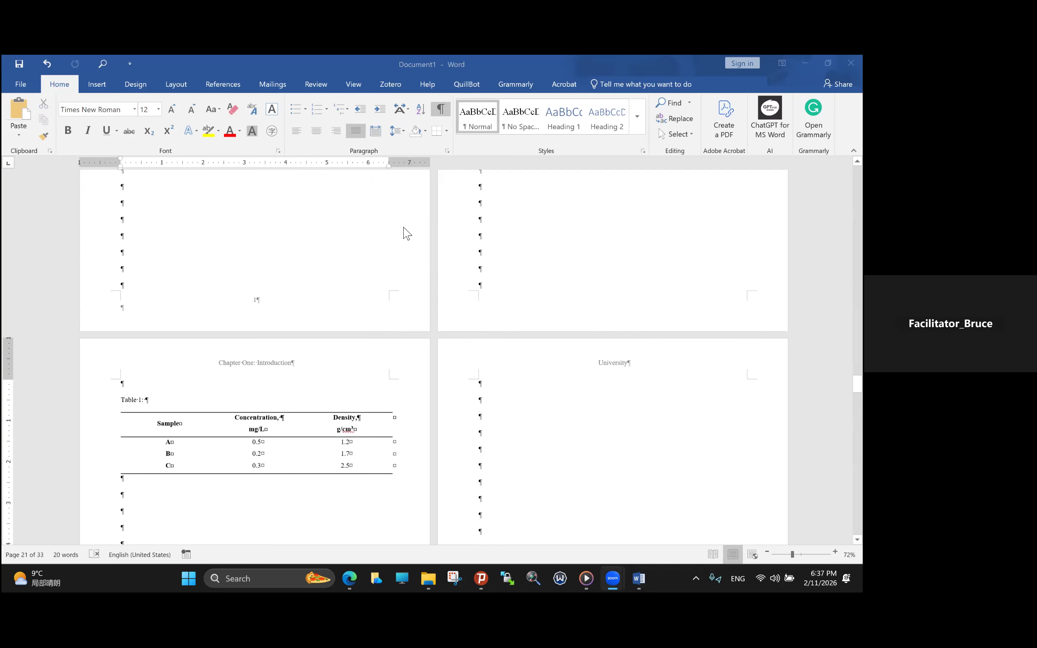
pyautogui.scroll(-1, 132, 331)
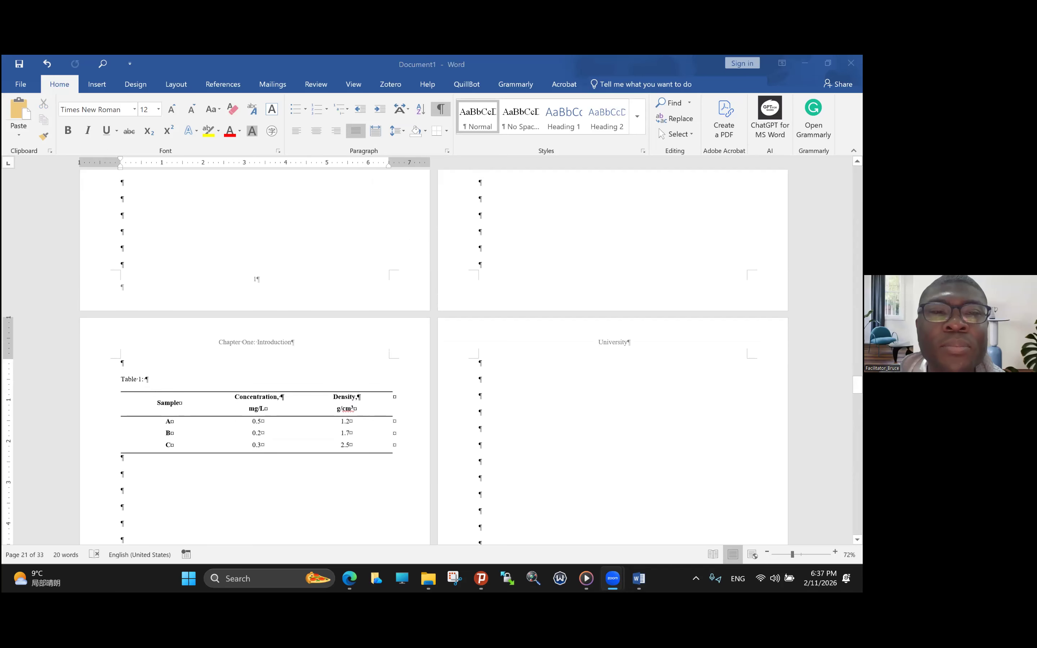
pyautogui.click(234, 84)
pyautogui.click(234, 85)
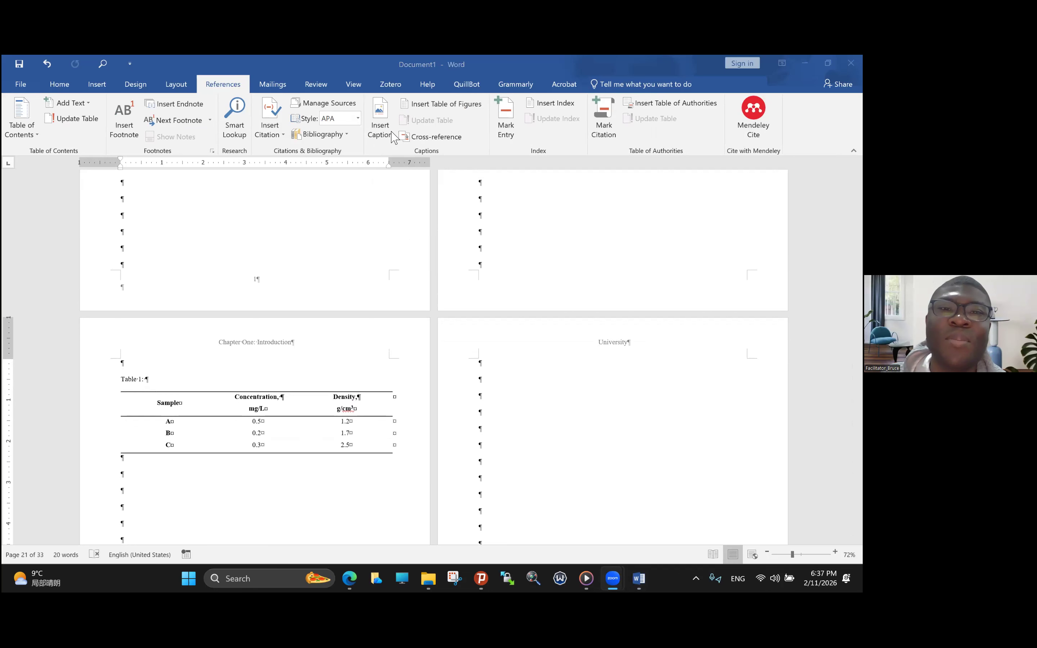
pyautogui.click(377, 128)
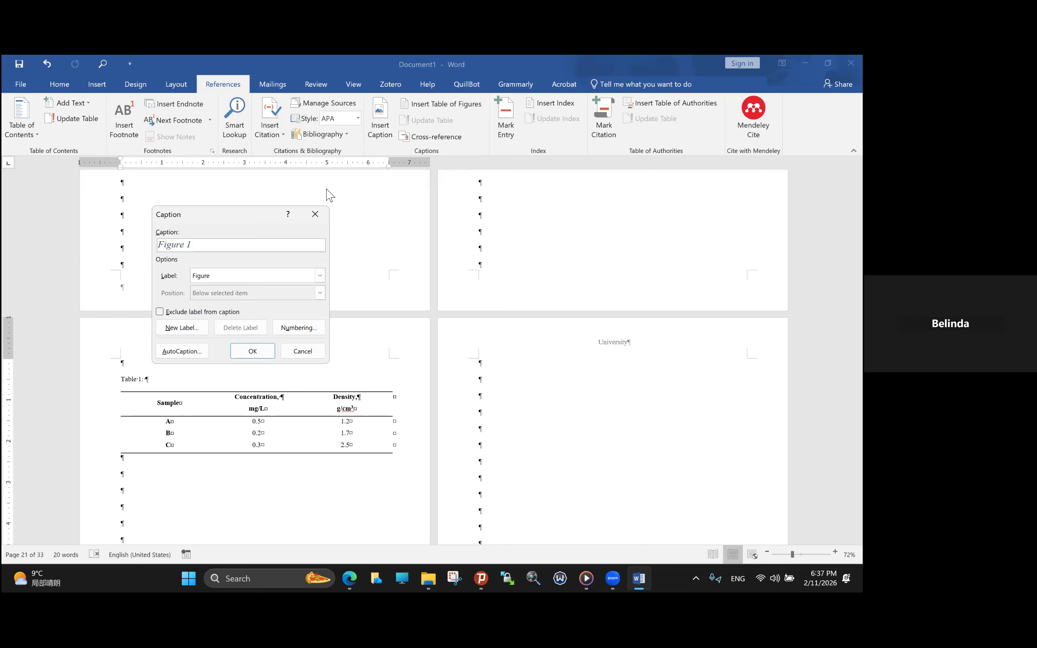
pyautogui.click(321, 278)
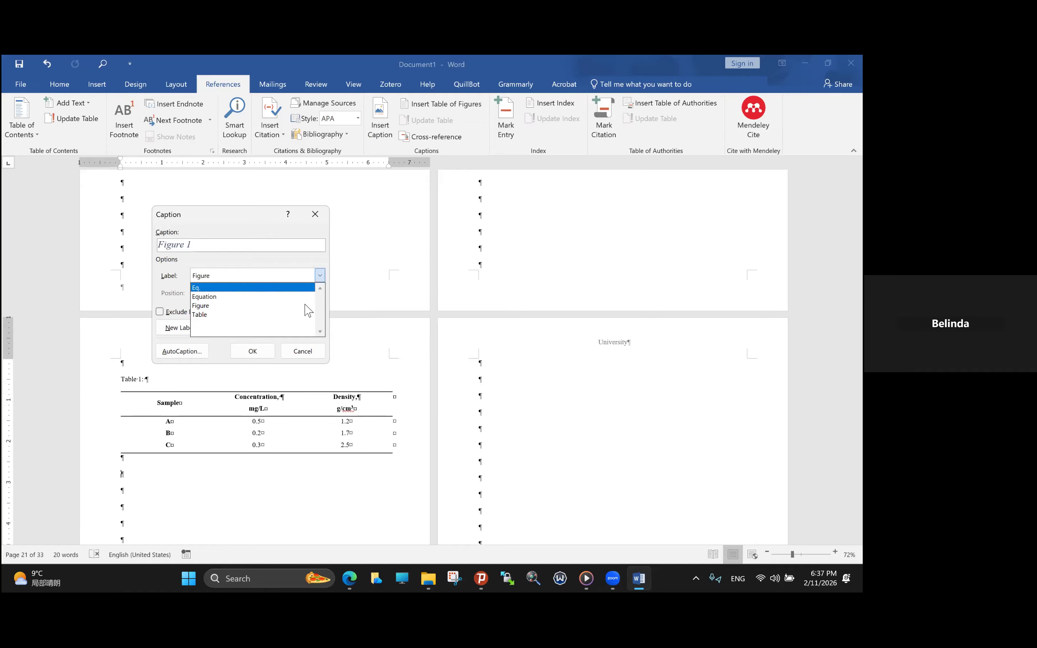
pyautogui.click(308, 316)
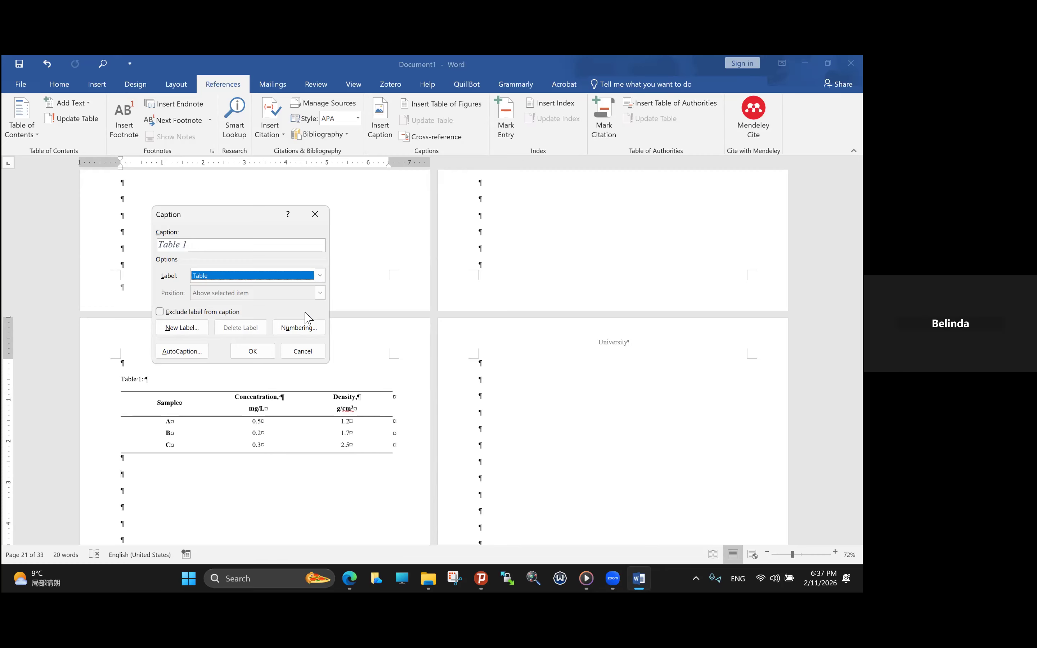
pyautogui.click(264, 354)
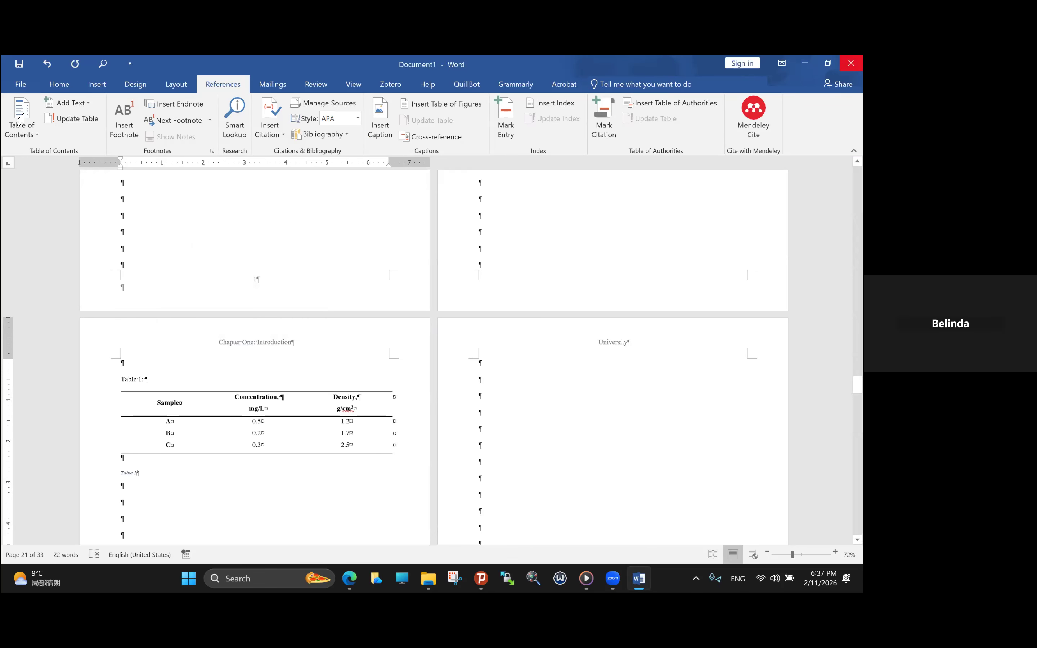
# - Copy the automatic caption from below the table over the manually typed "Table 1" above it
pyautogui.moveTo(121, 473); pyautogui.dragTo(140, 479)
pyautogui.hotkey('ctrl', 'c')
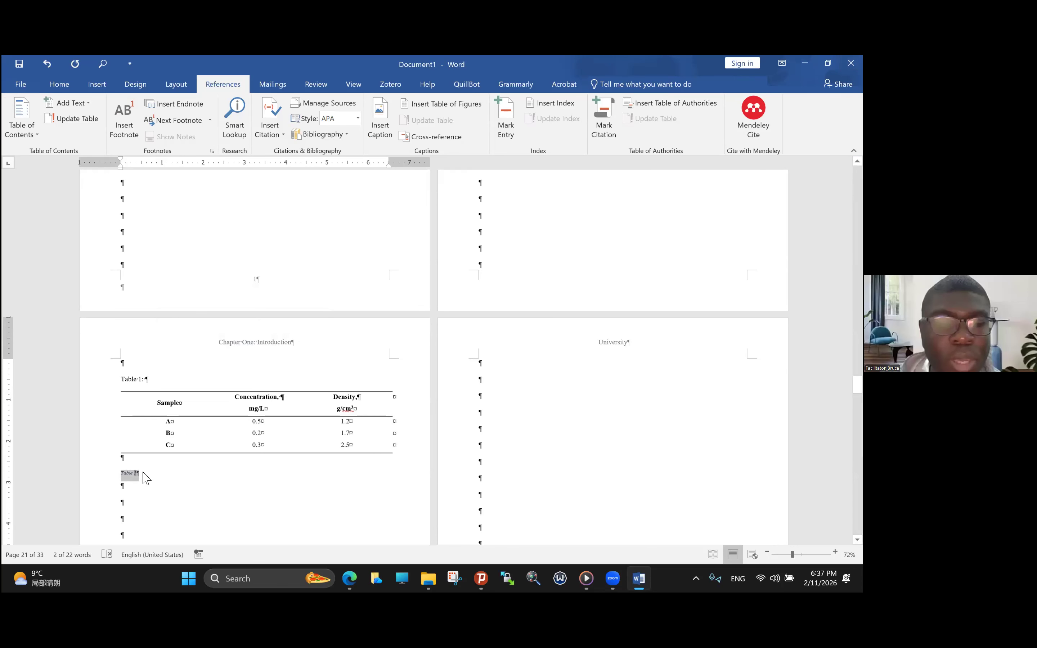
pyautogui.moveTo(121, 381)
pyautogui.mouseDown()
pyautogui.moveTo(143, 388)
pyautogui.moveTo(121, 379)
pyautogui.mouseUp()
pyautogui.hotkey('ctrl', 'v')
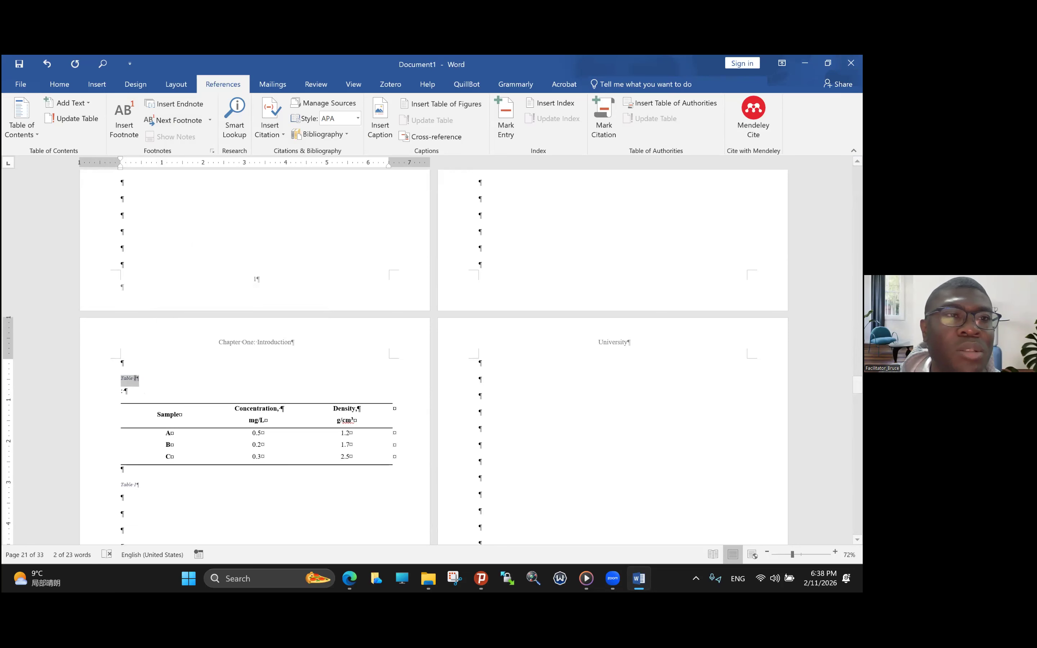
# - Format the caption above the table as 12 pt, bold, non-italic black text
pyautogui.click(59, 86)
pyautogui.click(171, 112)
pyautogui.click(168, 112)
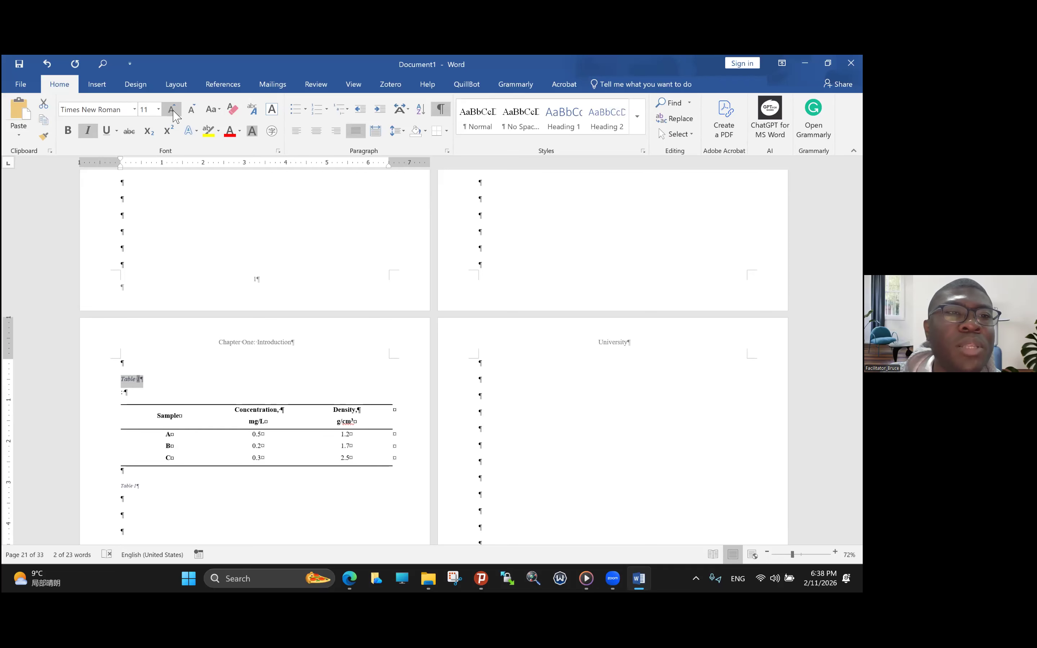
pyautogui.click(170, 112)
pyautogui.click(88, 131)
pyautogui.click(67, 131)
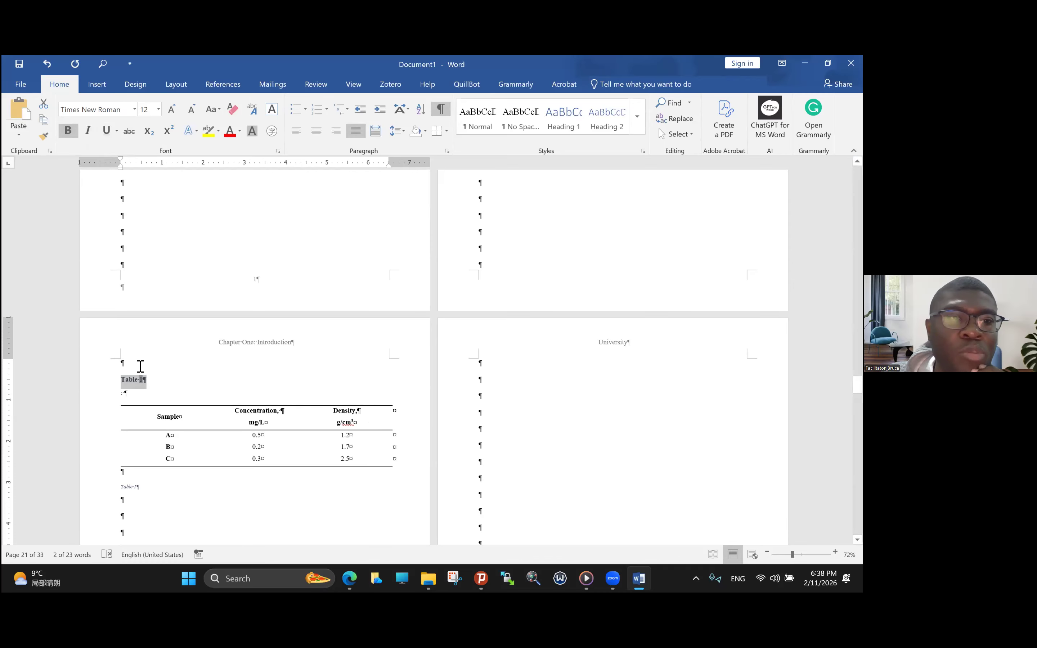
pyautogui.click(239, 130)
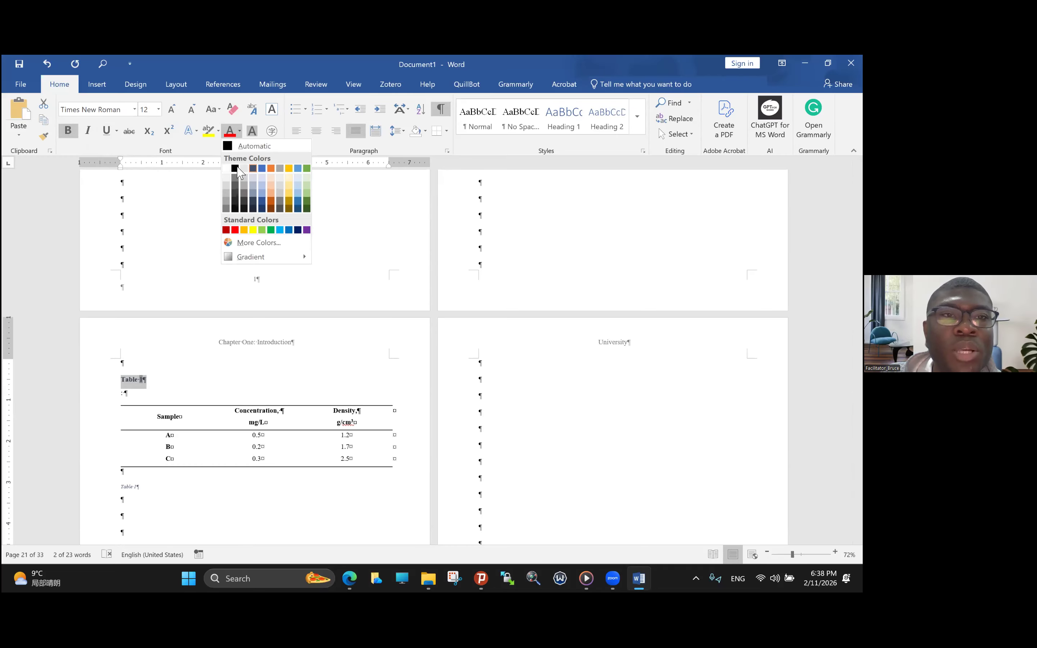
pyautogui.click(235, 168)
# - Extend the caption above the table with a colon and the title "Description of soil samples"
pyautogui.click(146, 380)
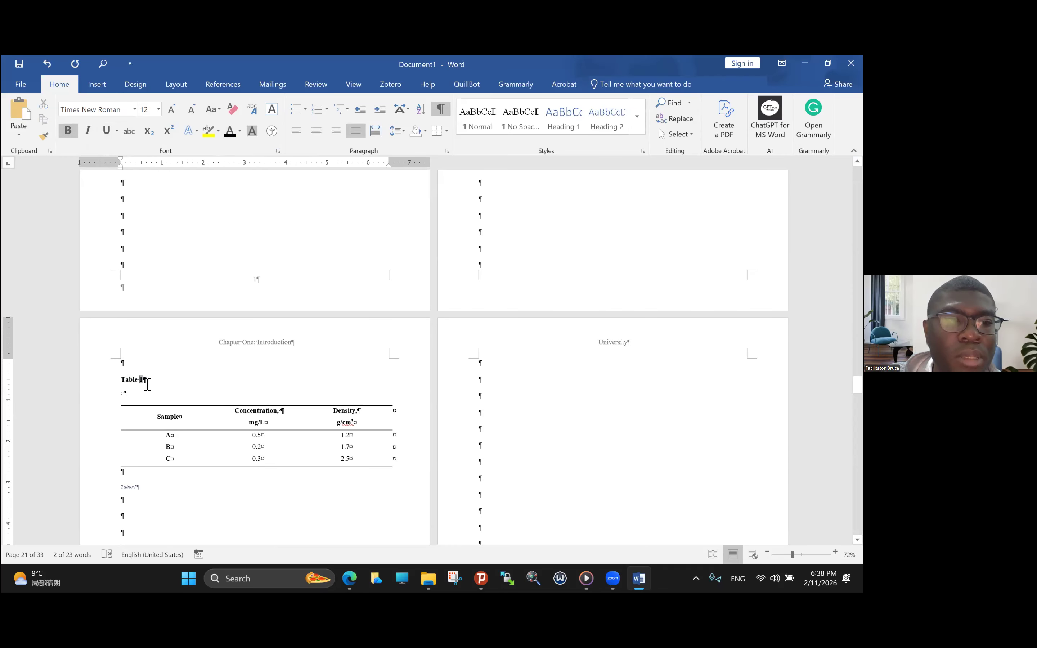
pyautogui.write(':')
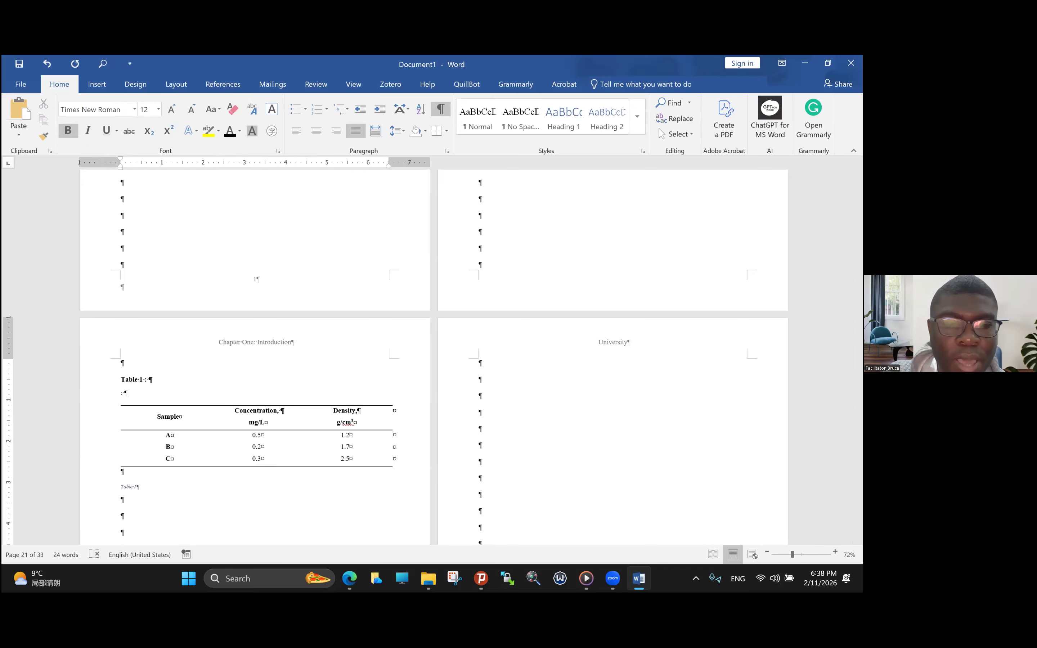
pyautogui.press('capslock')
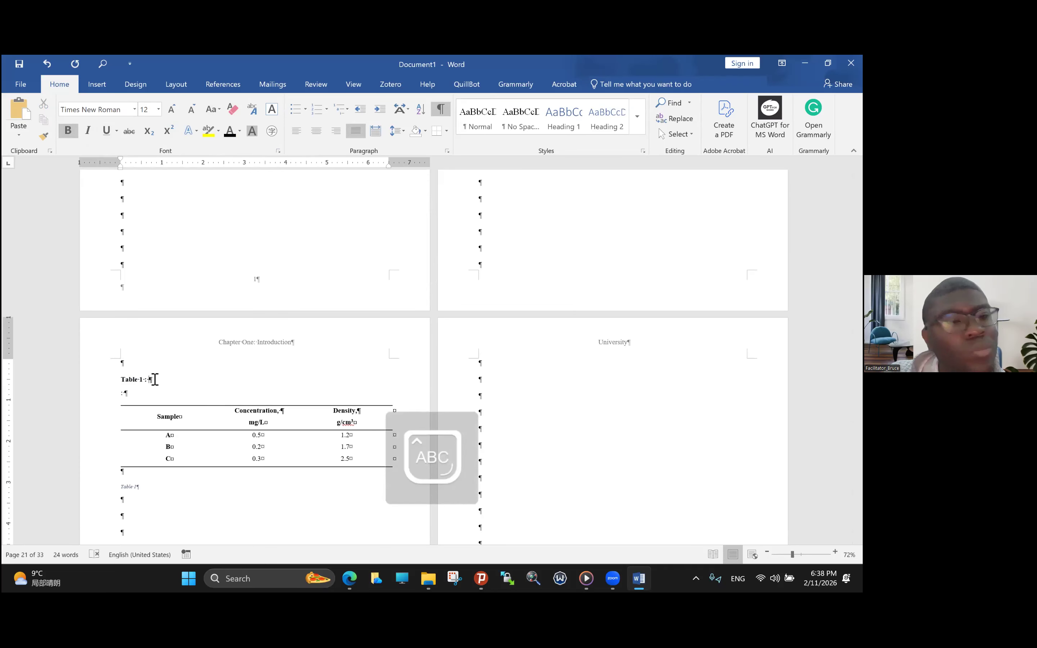
pyautogui.press('capslock')
pyautogui.write('De')
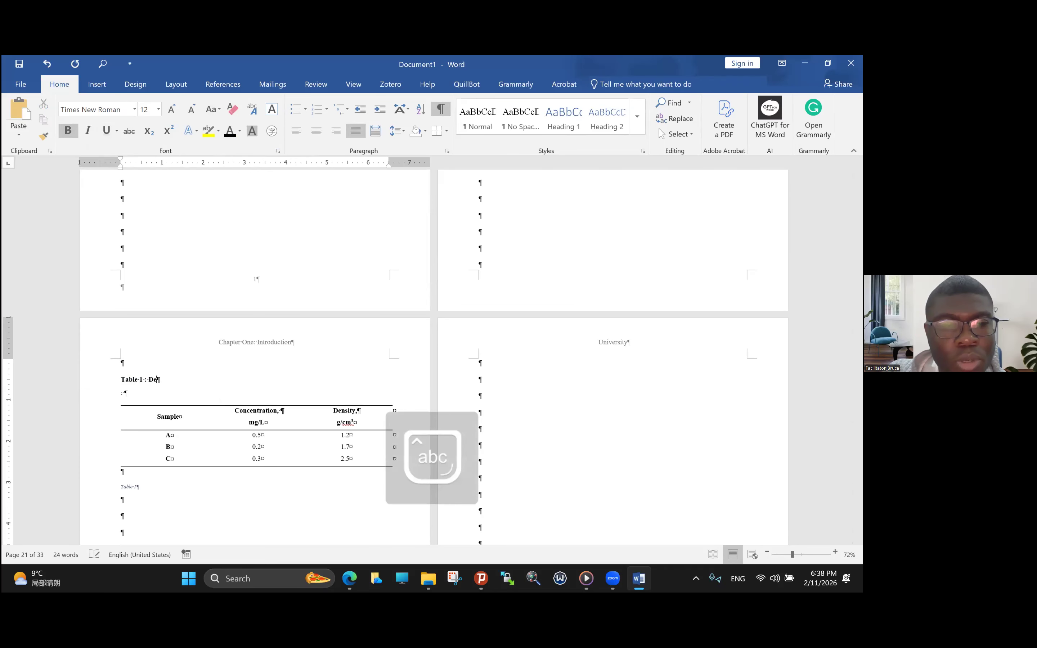
pyautogui.write('sc')
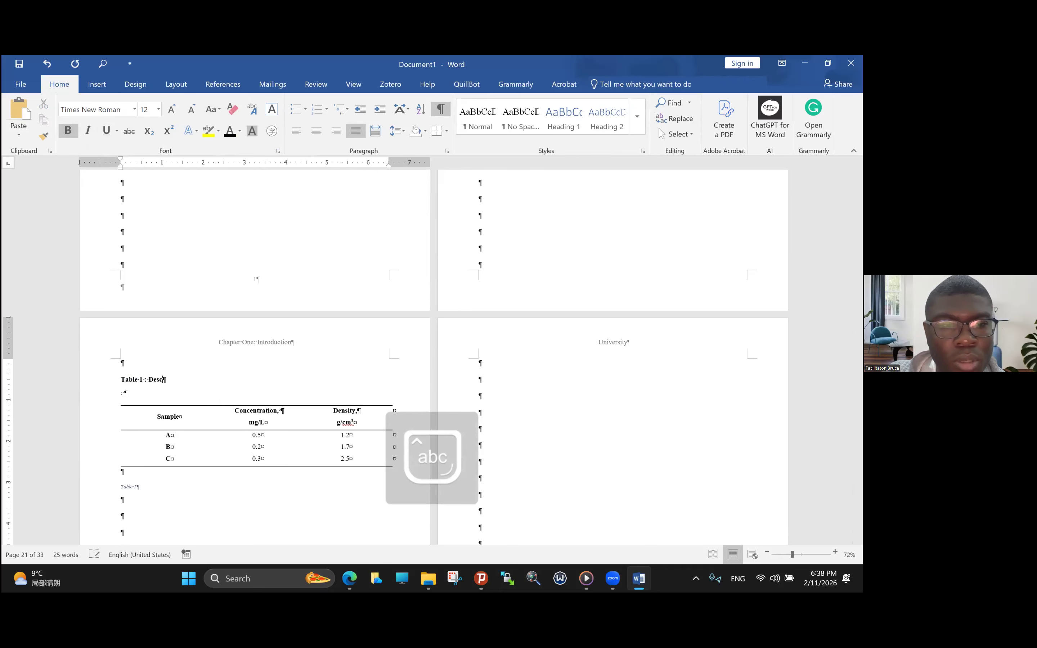
pyautogui.write('rip')
pyautogui.write('of')
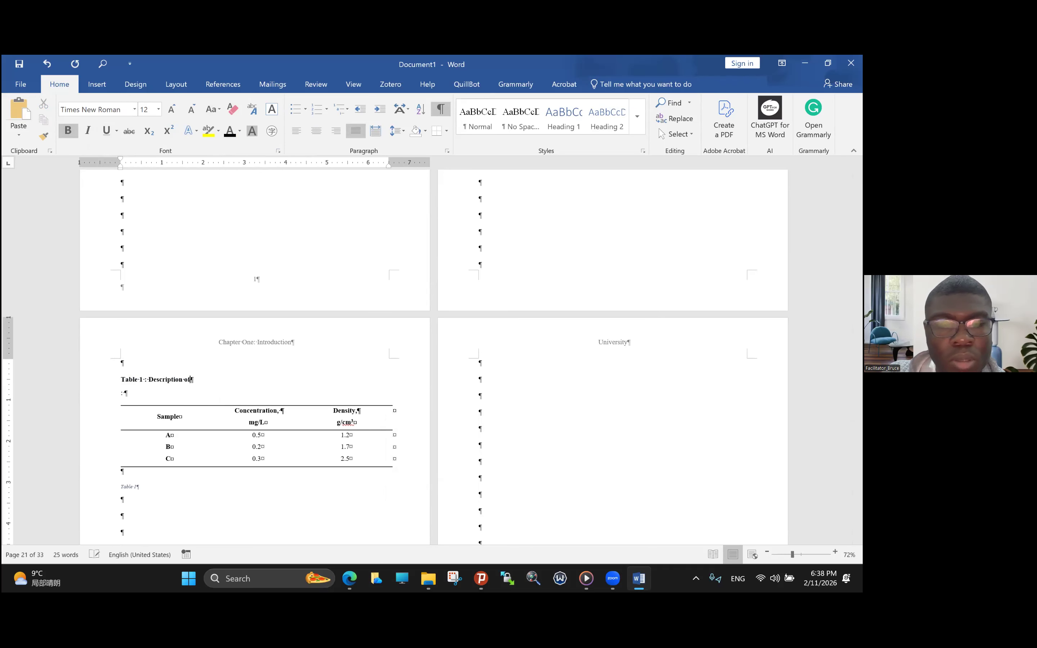
pyautogui.write(' so')
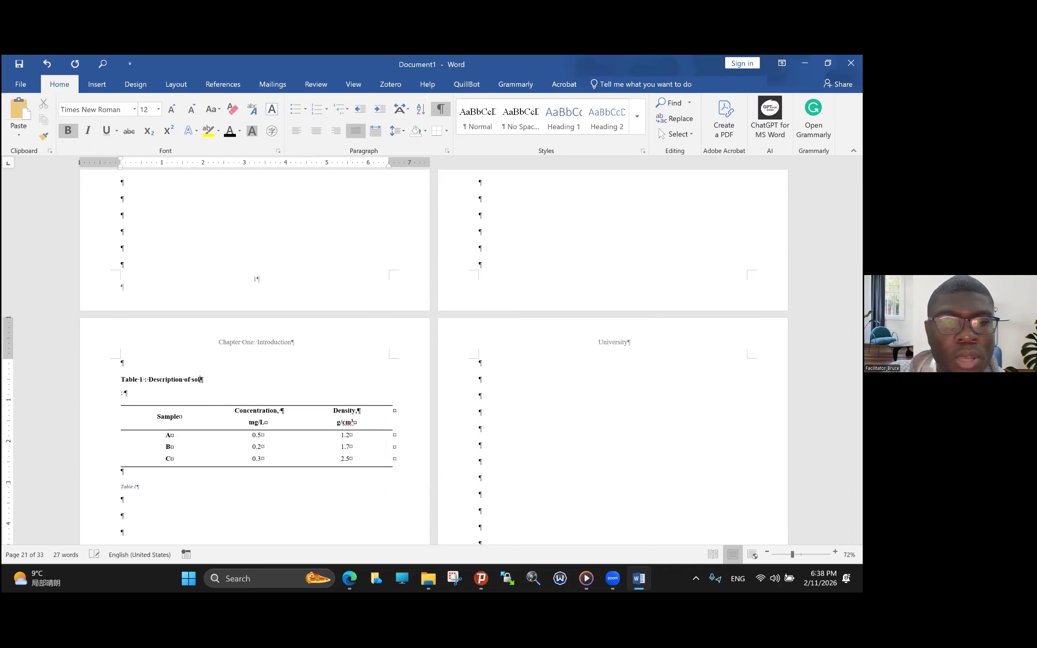
pyautogui.write('il smaple')
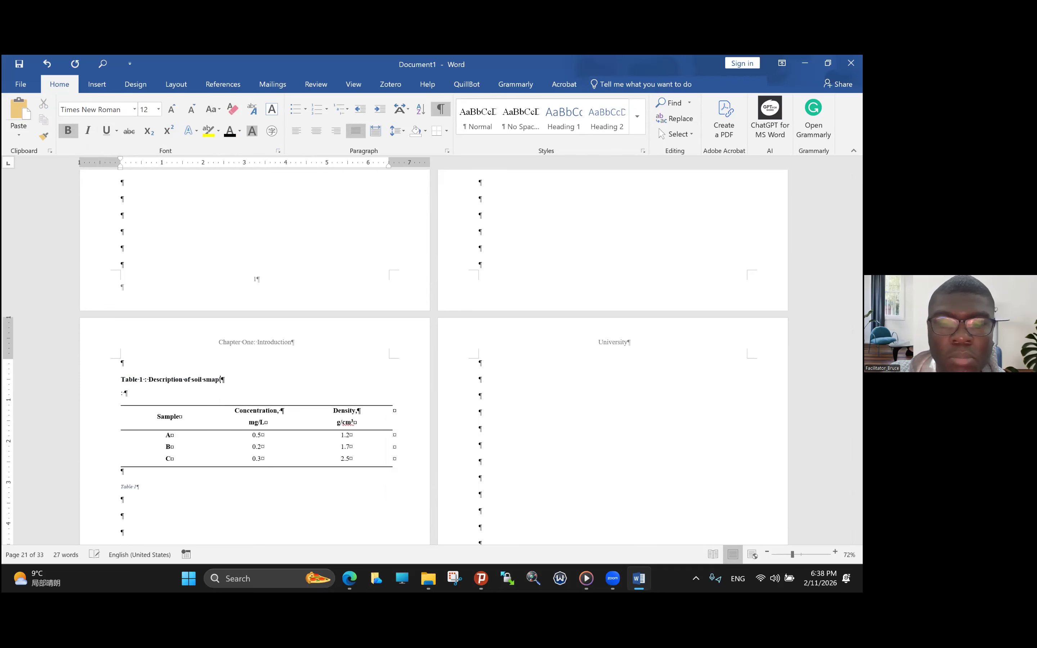
pyautogui.press('BackSpace')
pyautogui.press('BackSpace')
pyautogui.press('BackSpace')
pyautogui.press('BackSpace')
pyautogui.press('BackSpace')
pyautogui.write('amples')
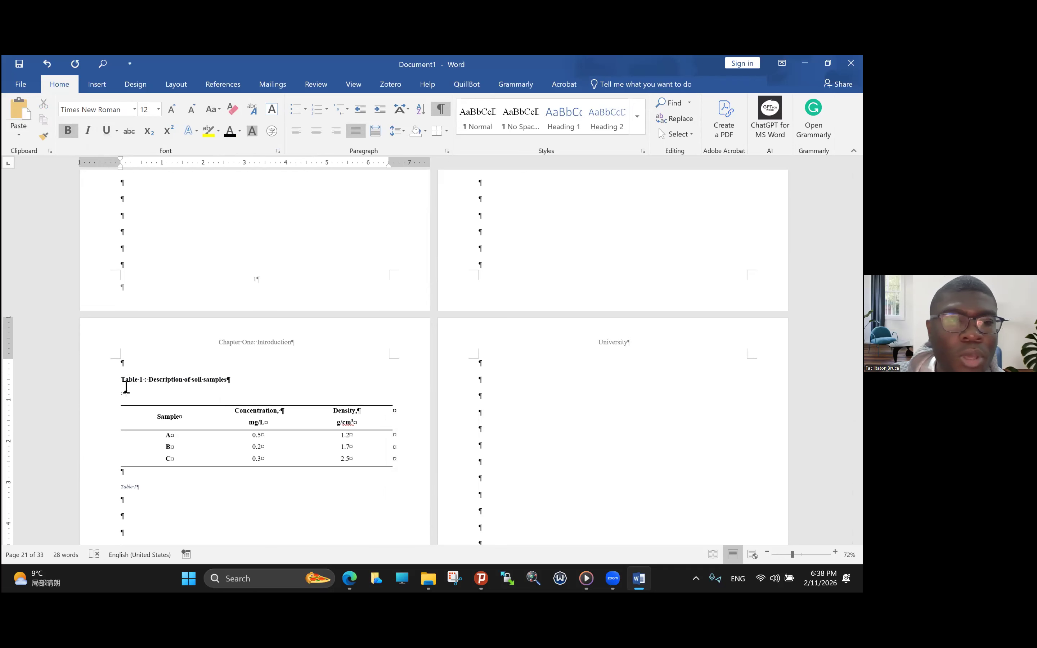
# - Delete the leftover colon beneath the titled caption and the duplicate "Table 1" caption below the table
pyautogui.click(103, 404)
pyautogui.press('Delete')
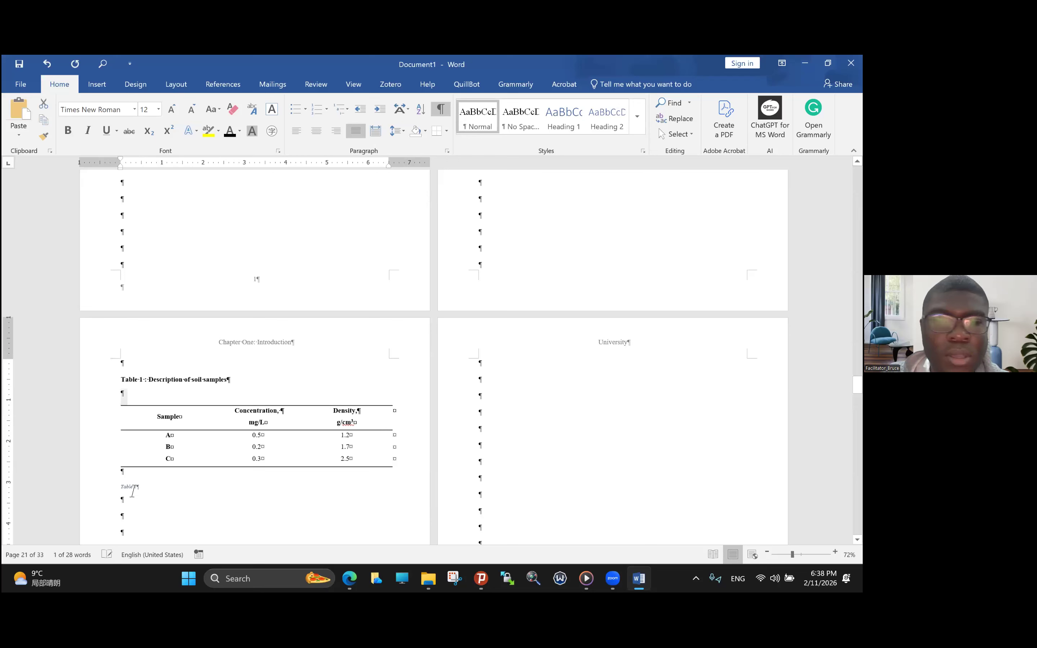
pyautogui.moveTo(120, 489); pyautogui.dragTo(165, 522)
pyautogui.press('Delete')
# - Correct the caption to "Table 1: Description of soil samples." by closing the gap before the colon and adding a final period
pyautogui.click(148, 381)
pyautogui.press('BackSpace')
pyautogui.press('BackSpace')
pyautogui.write(':')
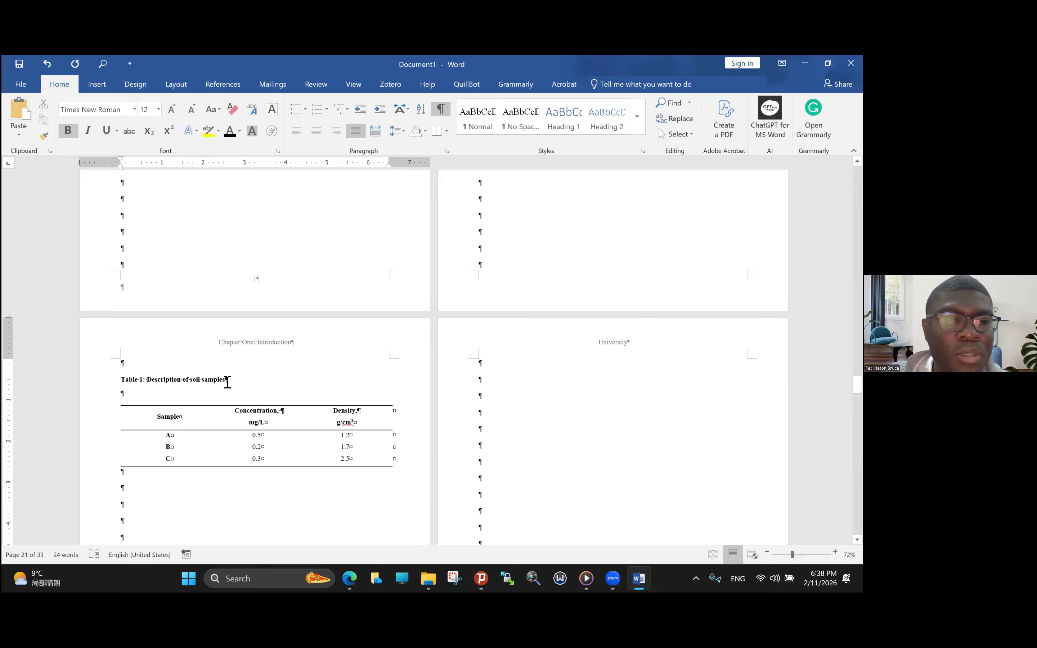
pyautogui.write('.')
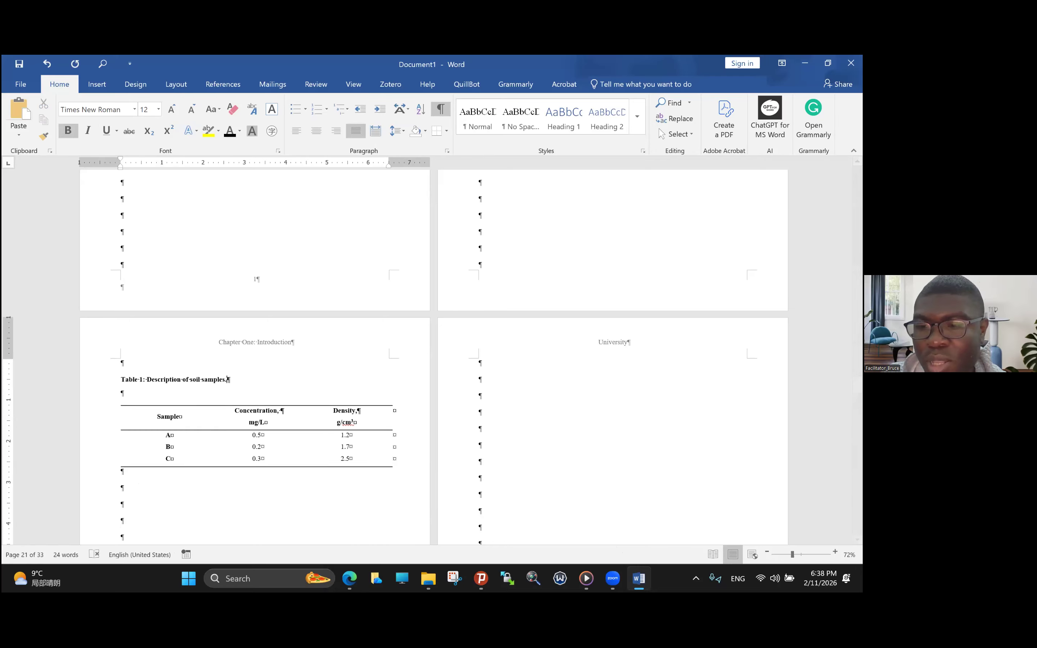
pyautogui.click(835, 552)
pyautogui.click(835, 552)
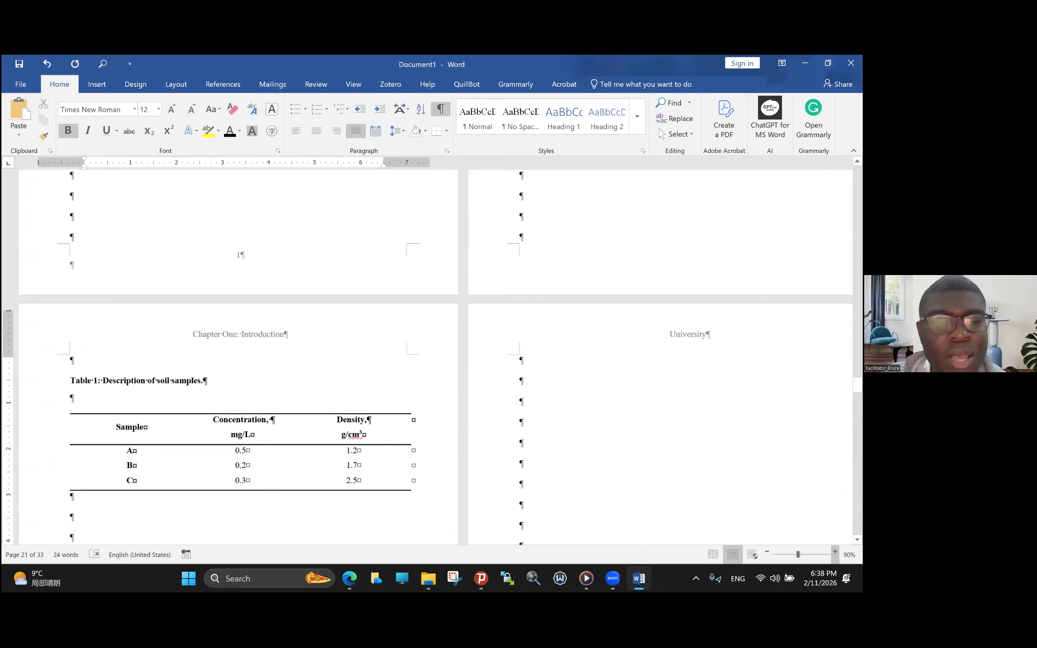
# - Delete the empty paragraph between the "Table 1: Description of soil samples." caption and the table
pyautogui.click(835, 552)
pyautogui.click(835, 552)
pyautogui.click(835, 552)
pyautogui.click(835, 552)
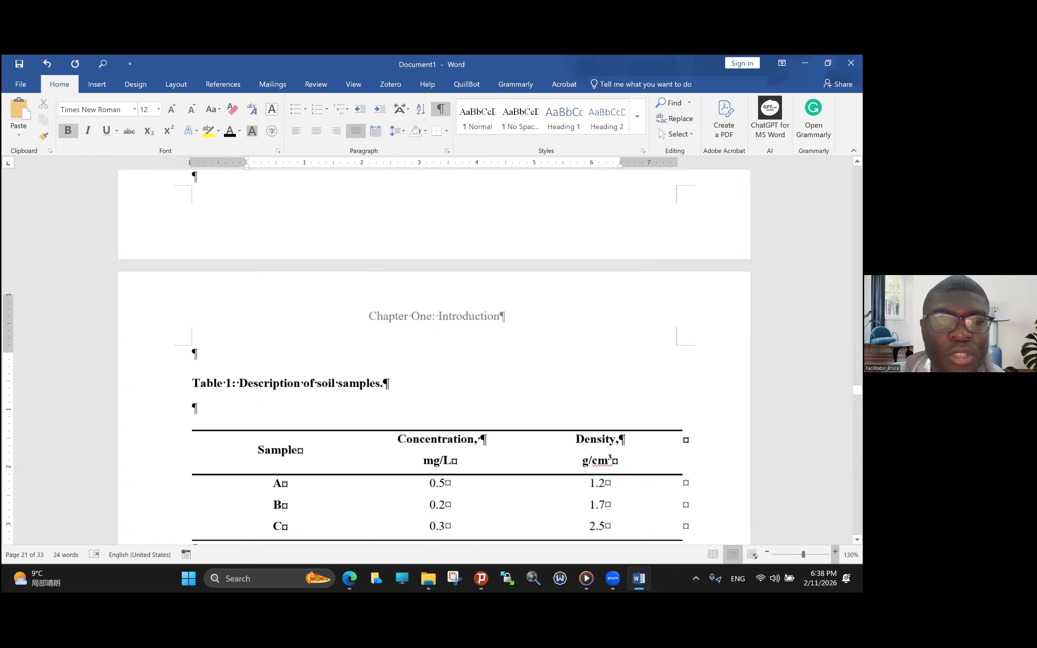
pyautogui.click(835, 552)
pyautogui.click(834, 552)
pyautogui.scroll(-3, 239, 268)
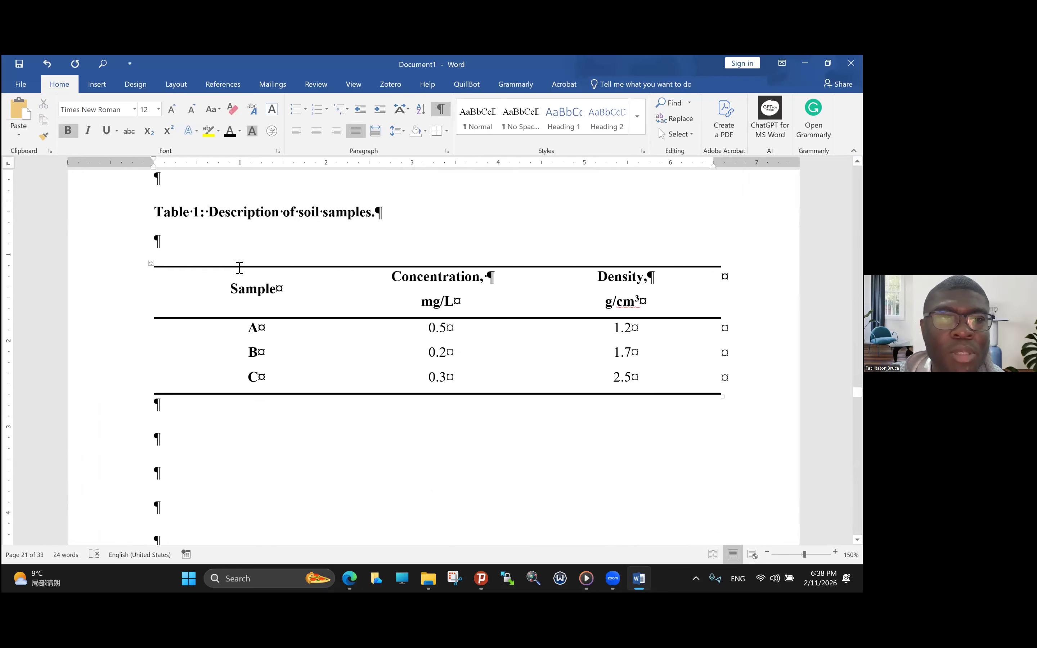
pyautogui.press('Delete')
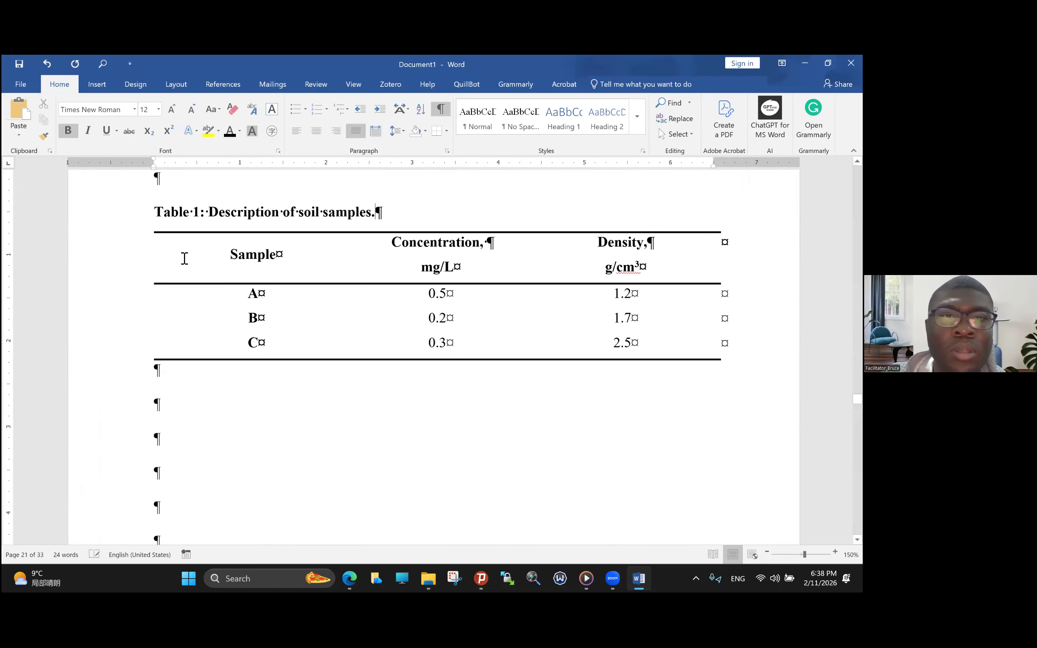
# - Remove bold from the caption title "Description of soil samples" and replace its bold final period with a regular-weight one
pyautogui.scroll(1, 185, 258)
pyautogui.scroll(1, 210, 265)
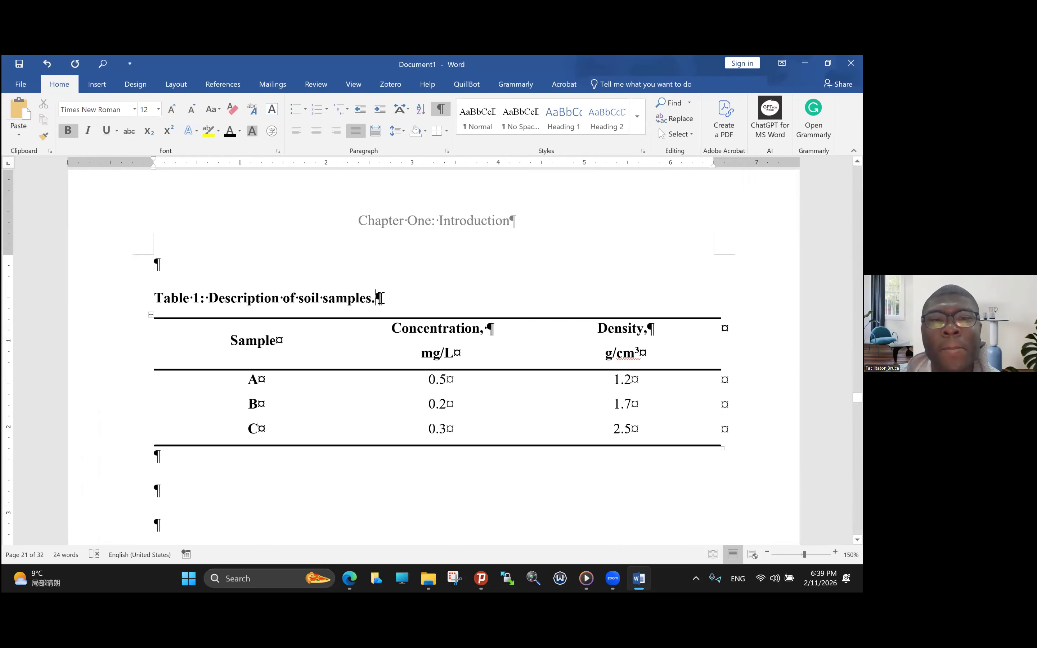
pyautogui.press('BackSpace')
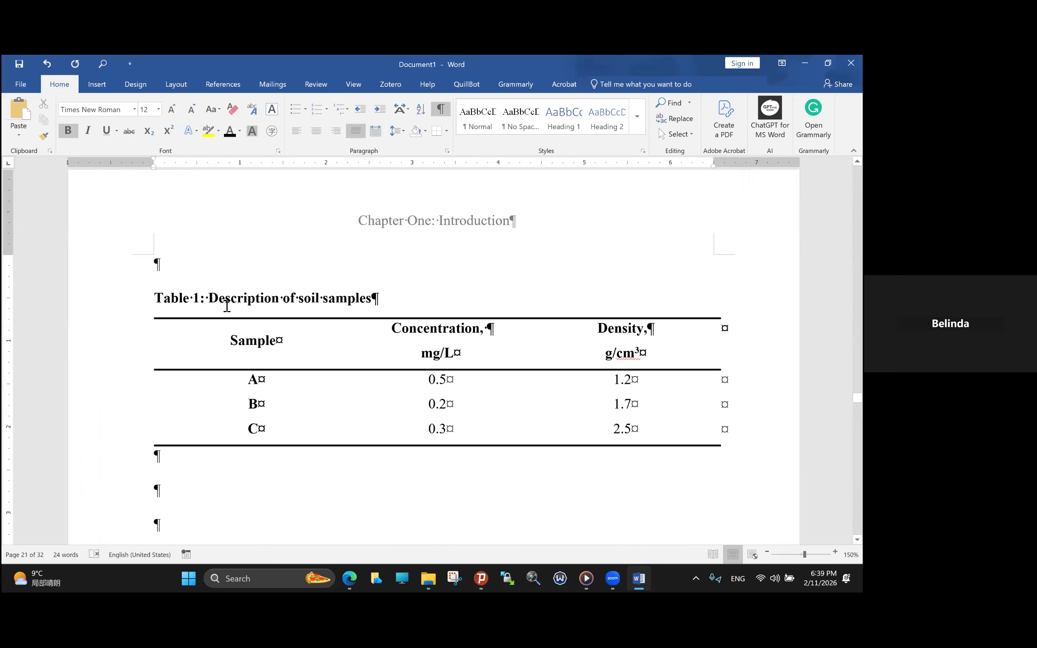
pyautogui.moveTo(209, 300); pyautogui.dragTo(354, 303)
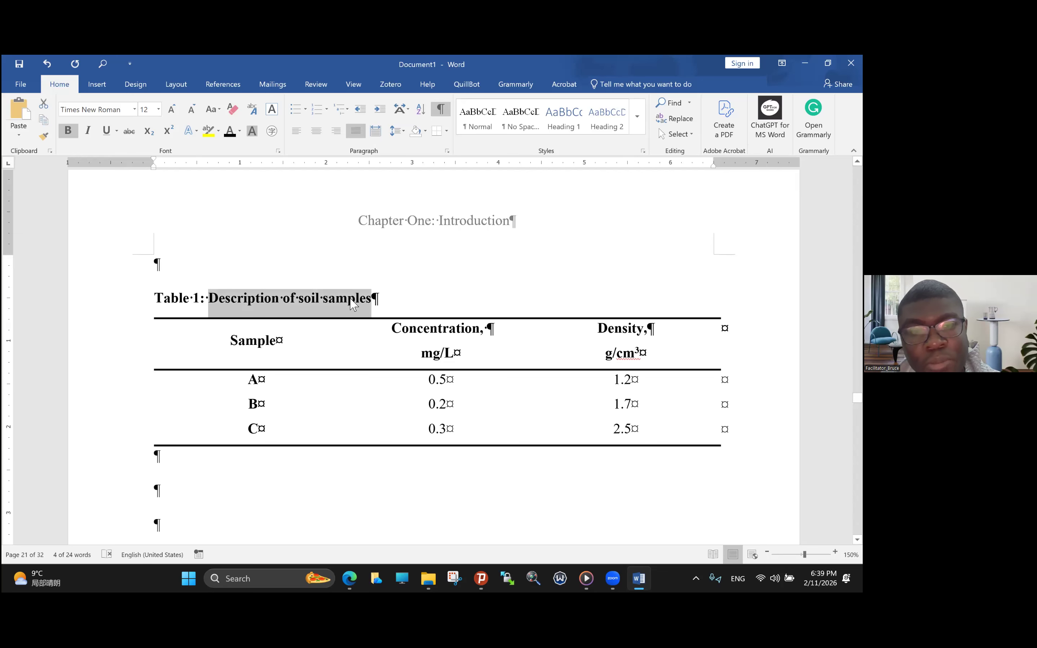
pyautogui.hotkey('ctrl', 'b')
pyautogui.click(368, 302)
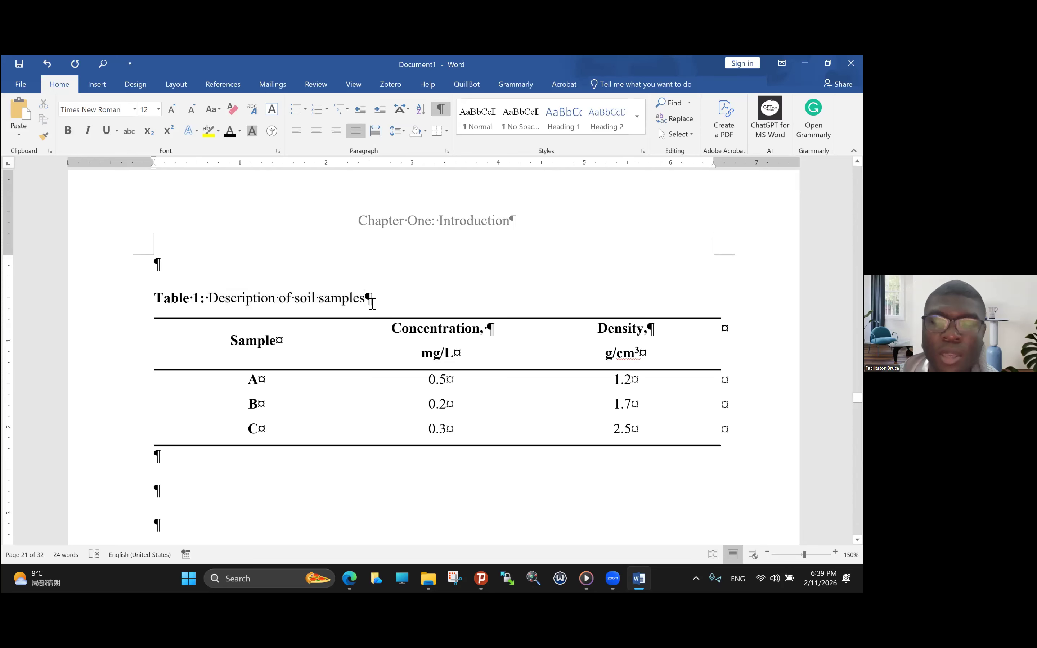
pyautogui.write('.')
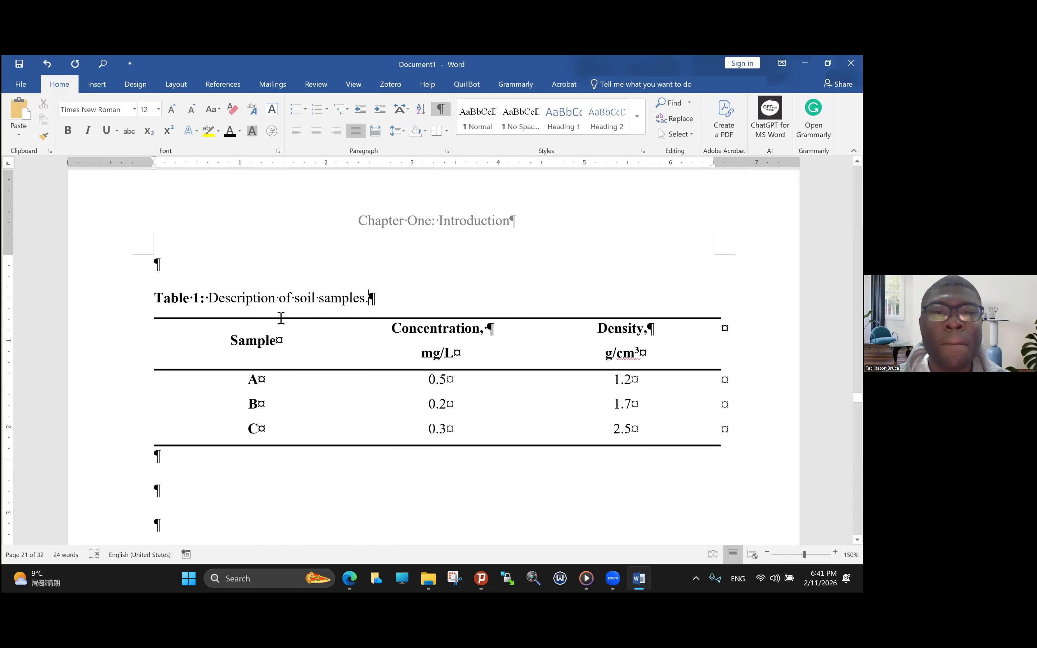
# - Try 1.0 line spacing on the whole soil-sample table, and undo the change
pyautogui.click(155, 315)
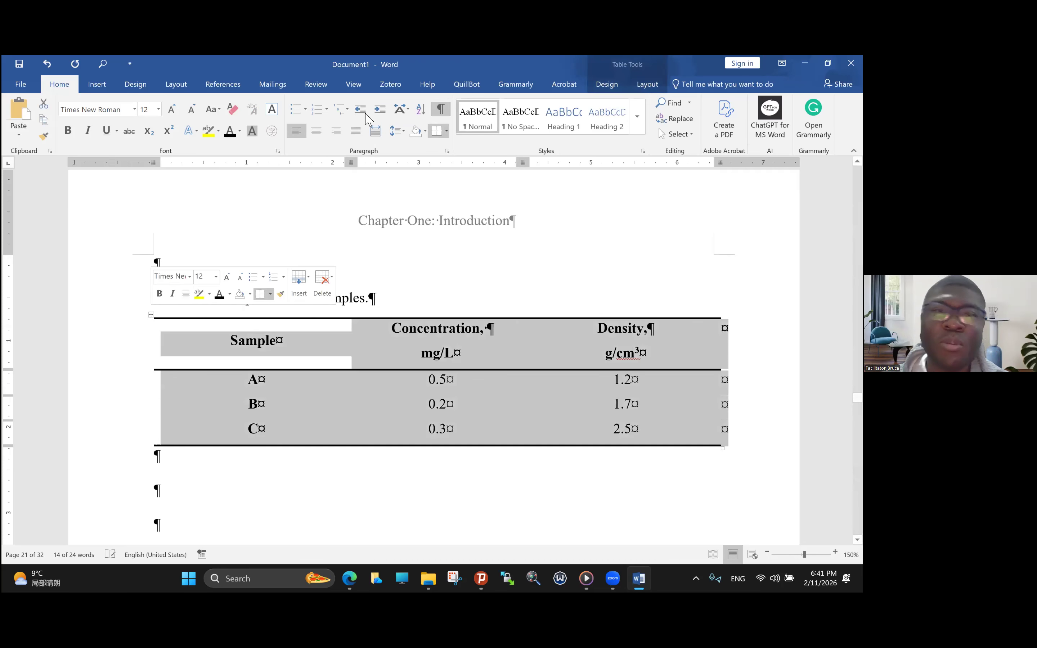
pyautogui.click(401, 133)
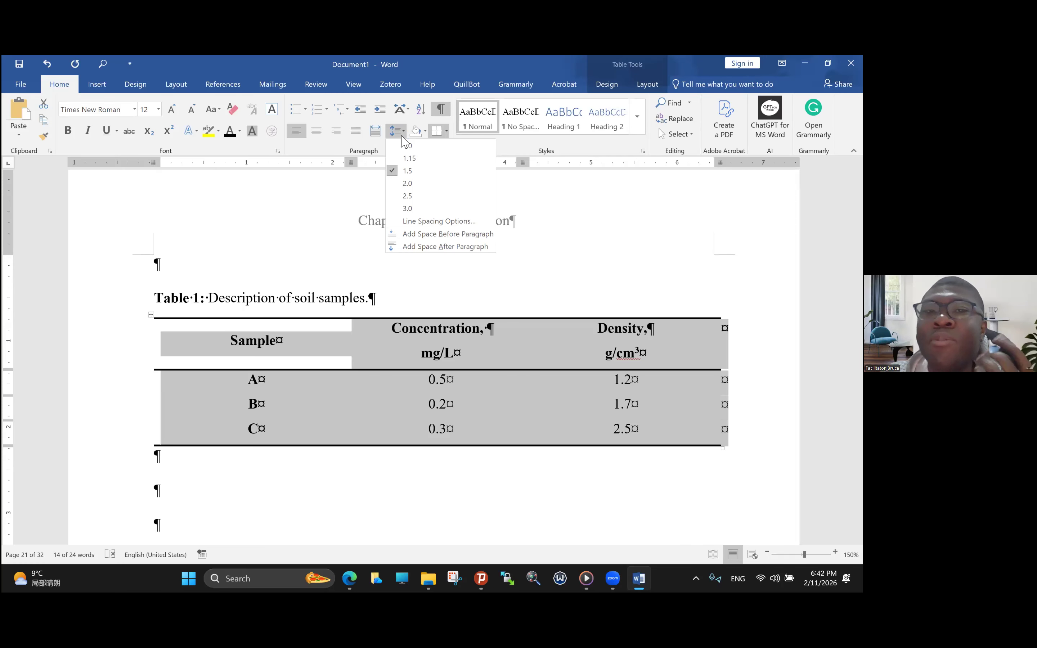
pyautogui.click(407, 146)
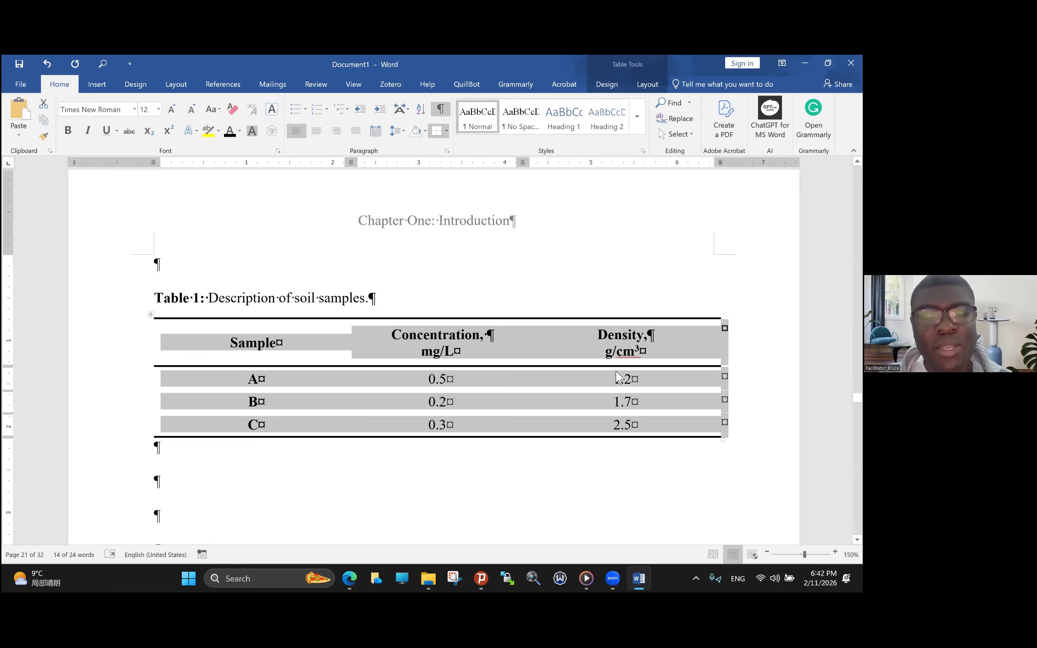
pyautogui.hotkey('ctrl', 'z')
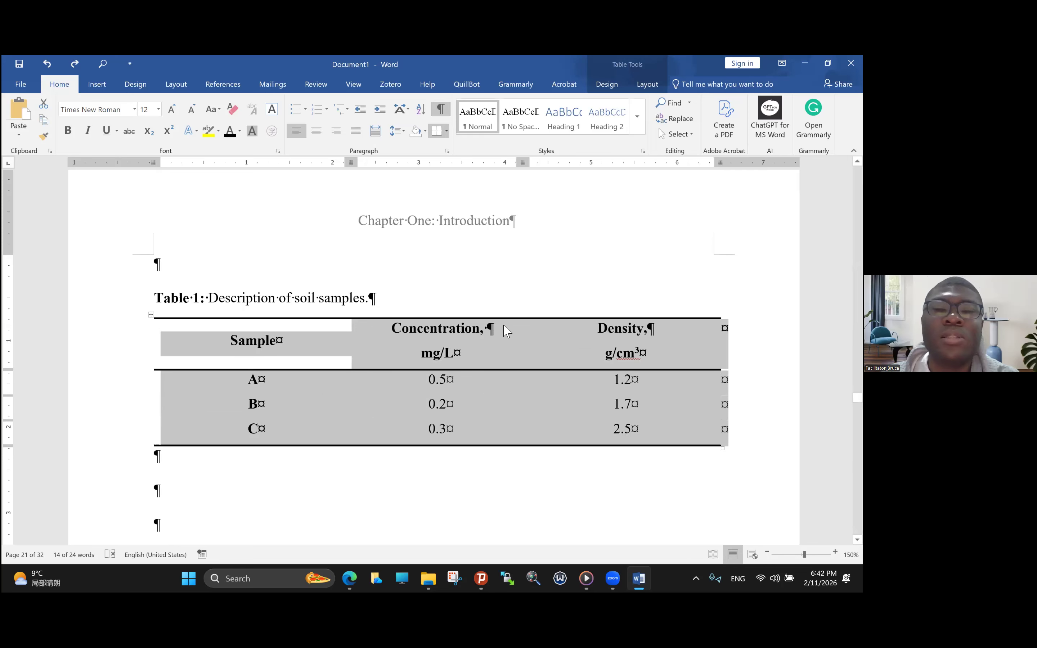
# - Place the insertion point in the second empty paragraph below the table
pyautogui.scroll(-3, 248, 415)
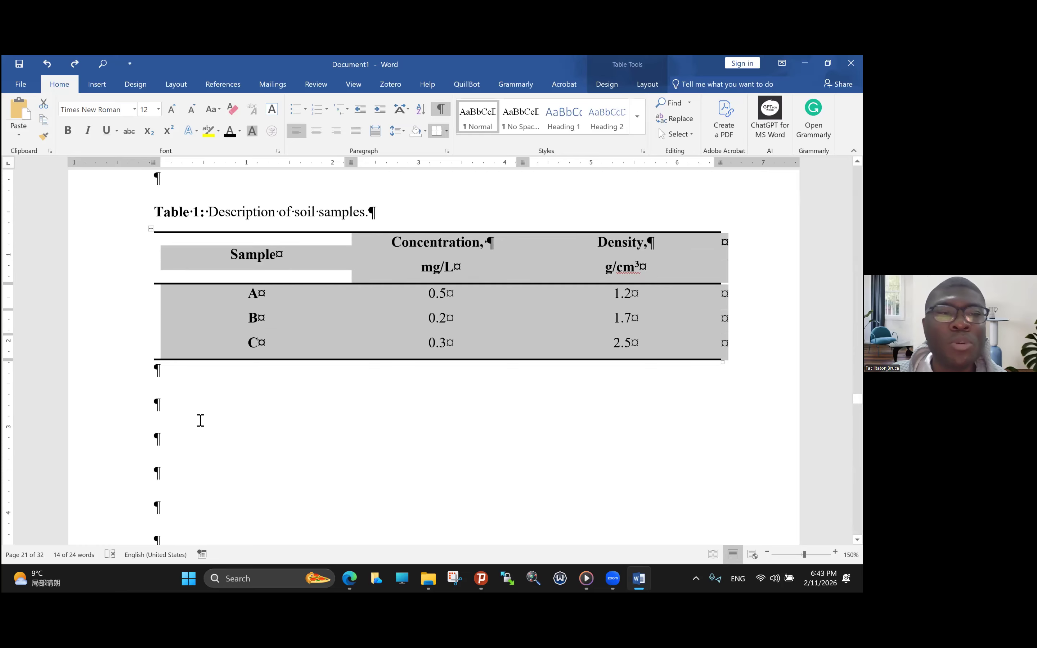
pyautogui.click(183, 408)
pyautogui.scroll(1, 180, 410)
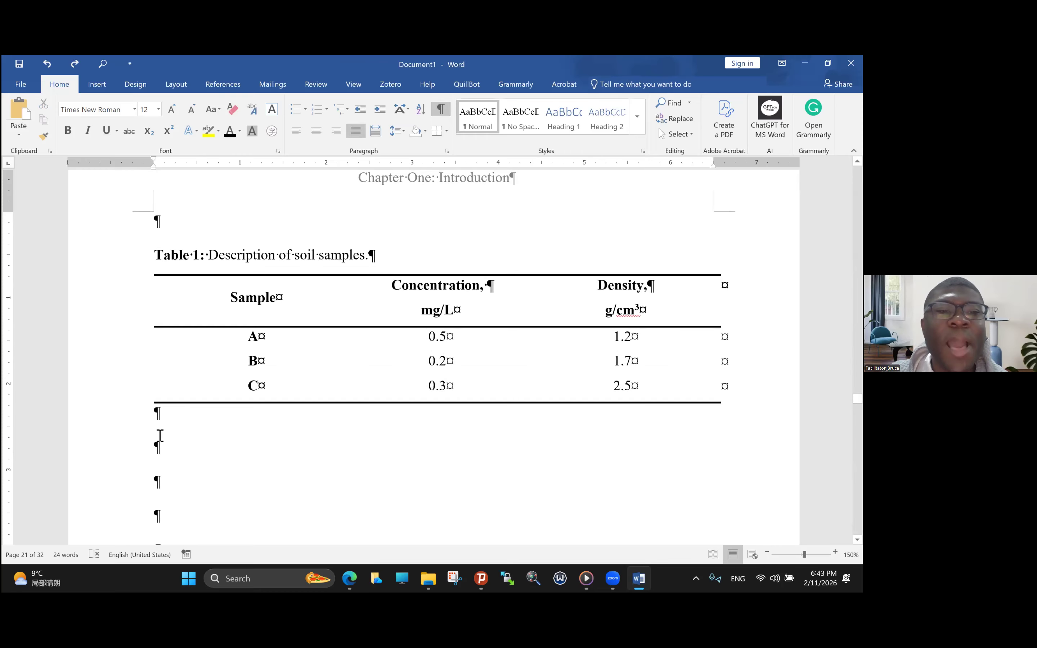
pyautogui.scroll(-2, 158, 433)
pyautogui.scroll(2, 160, 430)
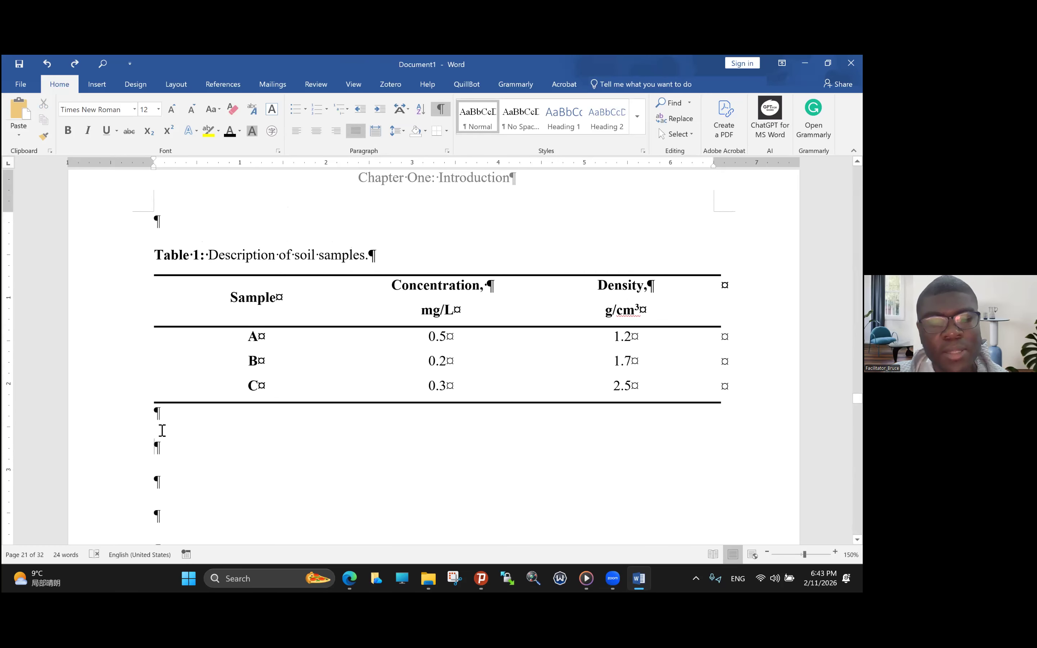
pyautogui.press('capslock')
pyautogui.write('Table')
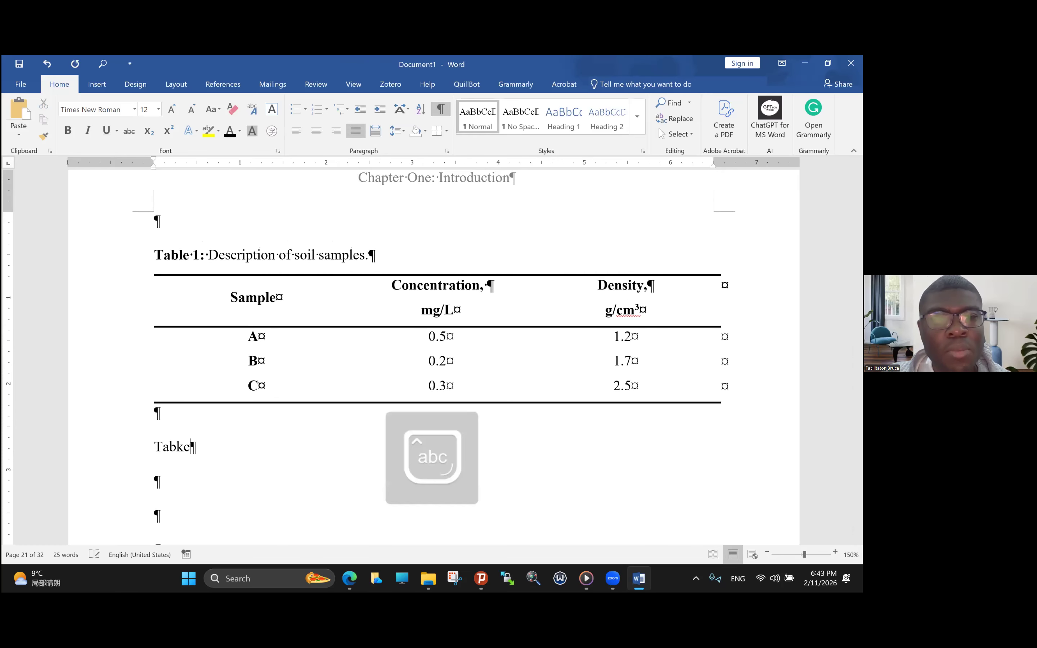
pyautogui.press('BackSpace')
pyautogui.press('BackSpace')
pyautogui.press('BackSpace')
pyautogui.press('BackSpace')
pyautogui.press('BackSpace')
# - Begin a paragraph below the table with the text "The results of the study indicate an unusual trend of densities"
pyautogui.press('capslock')
pyautogui.press('capslock')
pyautogui.write('The results of the study')
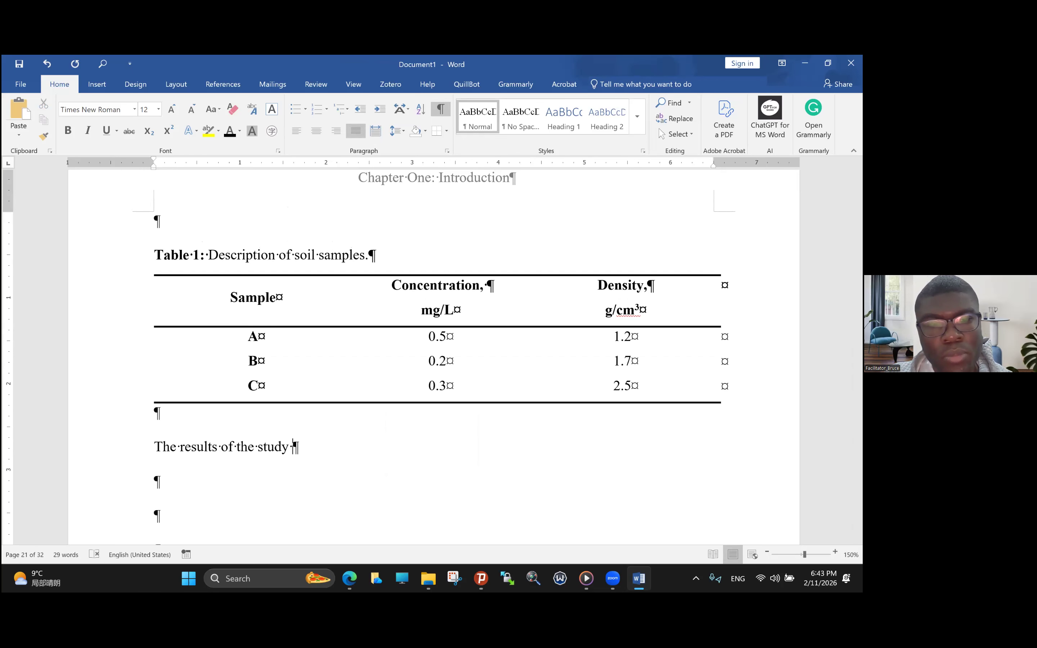
pyautogui.write('indicate ')
pyautogui.write('an unsura')
pyautogui.press('BackSpace')
pyautogui.press('BackSpace')
pyautogui.press('BackSpace')
pyautogui.press('BackSpace')
pyautogui.write('usual ')
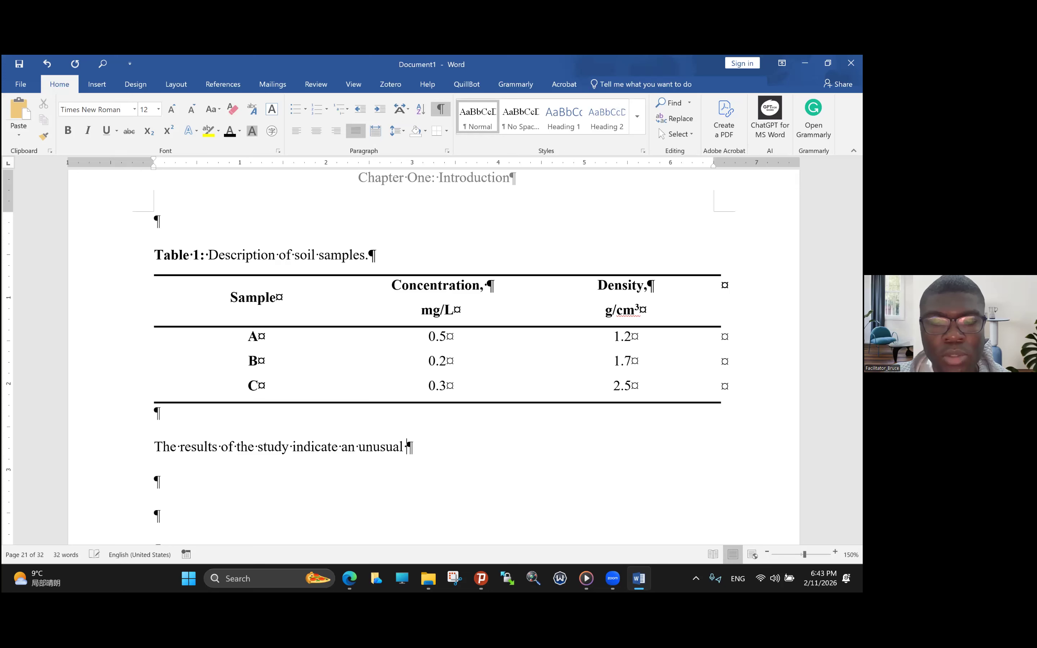
pyautogui.write('trend of ')
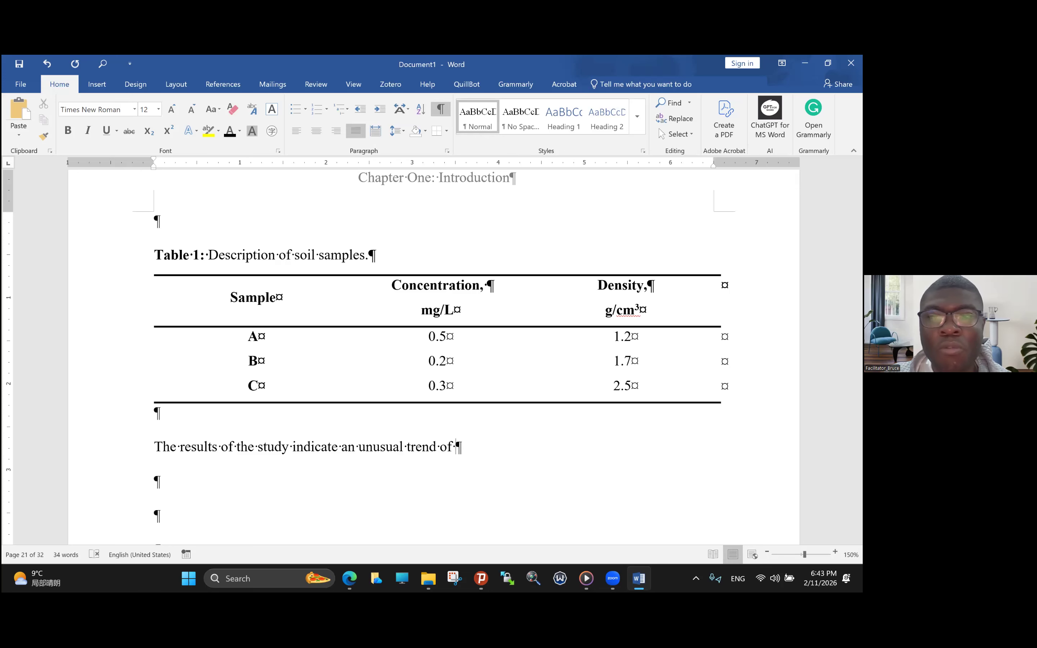
pyautogui.write('densit')
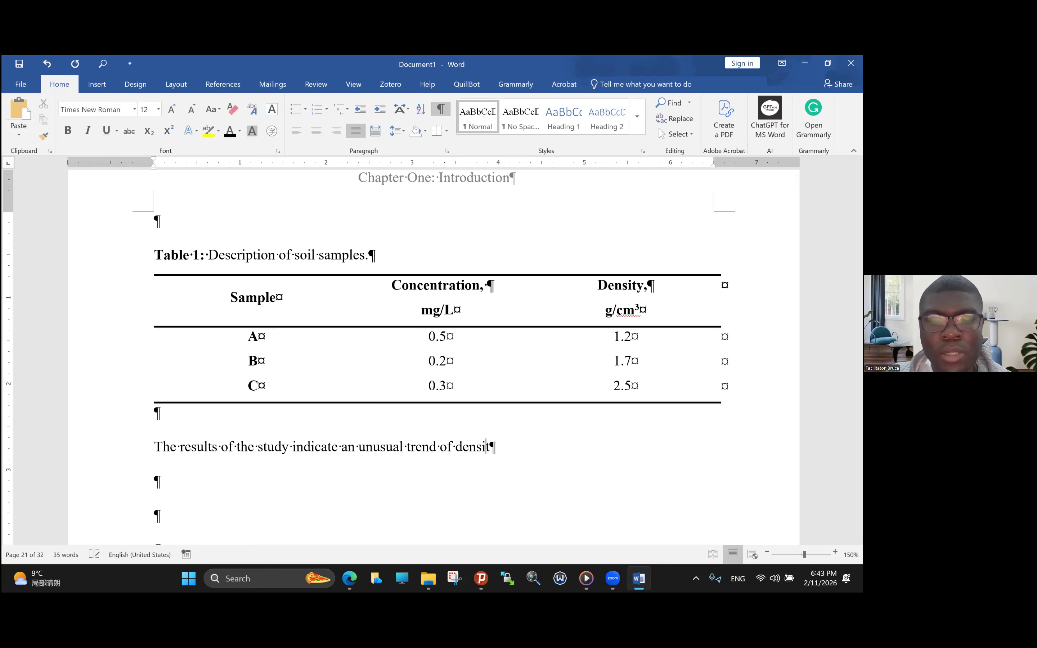
pyautogui.write('ies. As ')
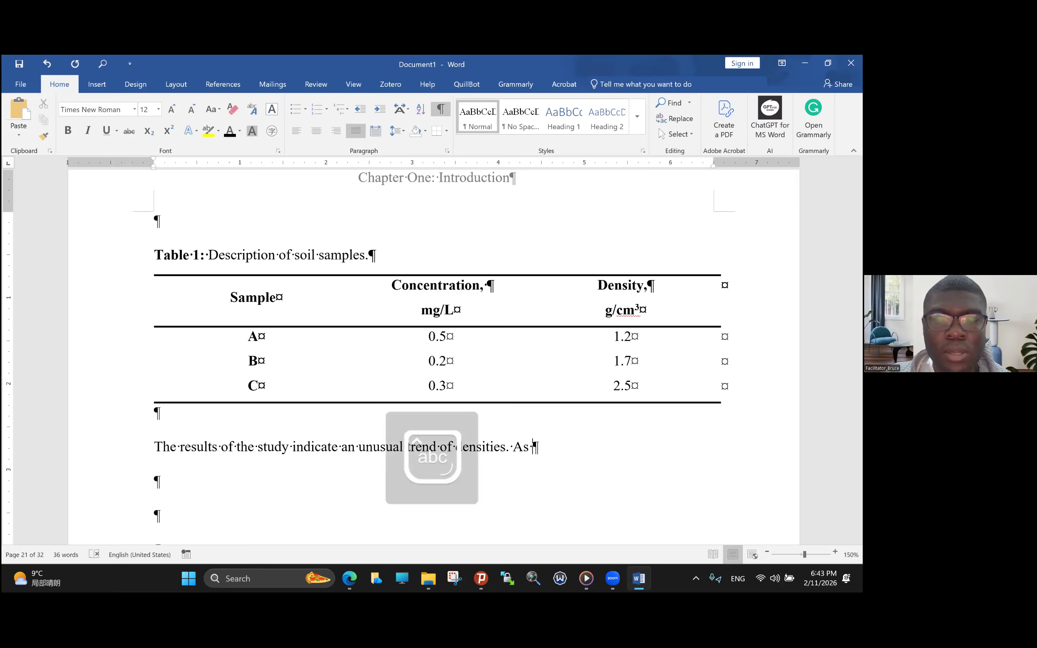
pyautogui.write('summarised in Table')
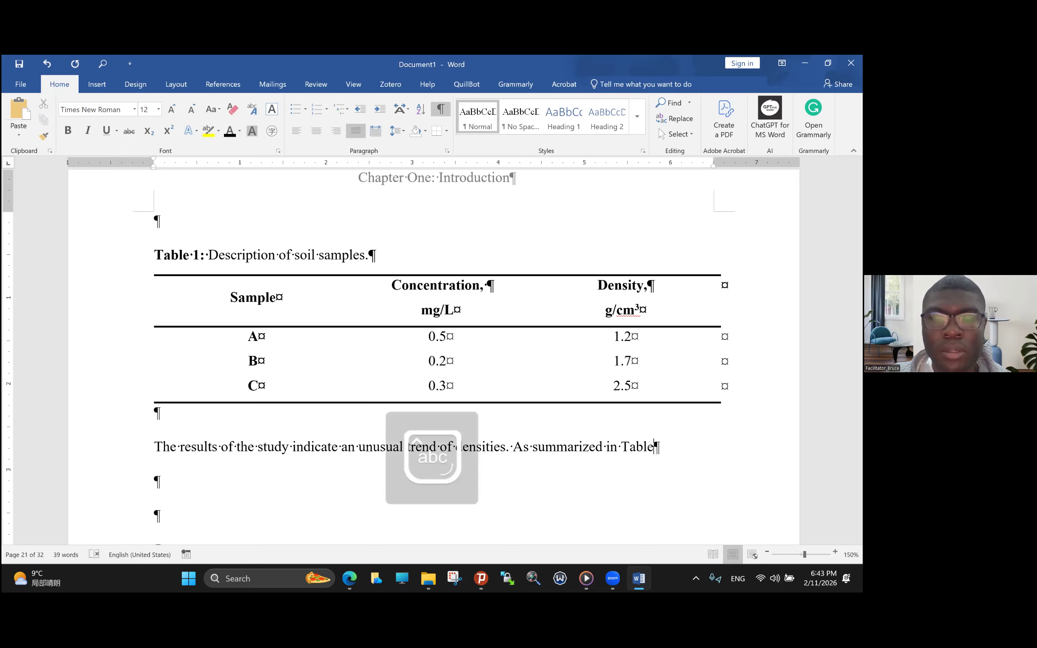
pyautogui.write(' 1, ')
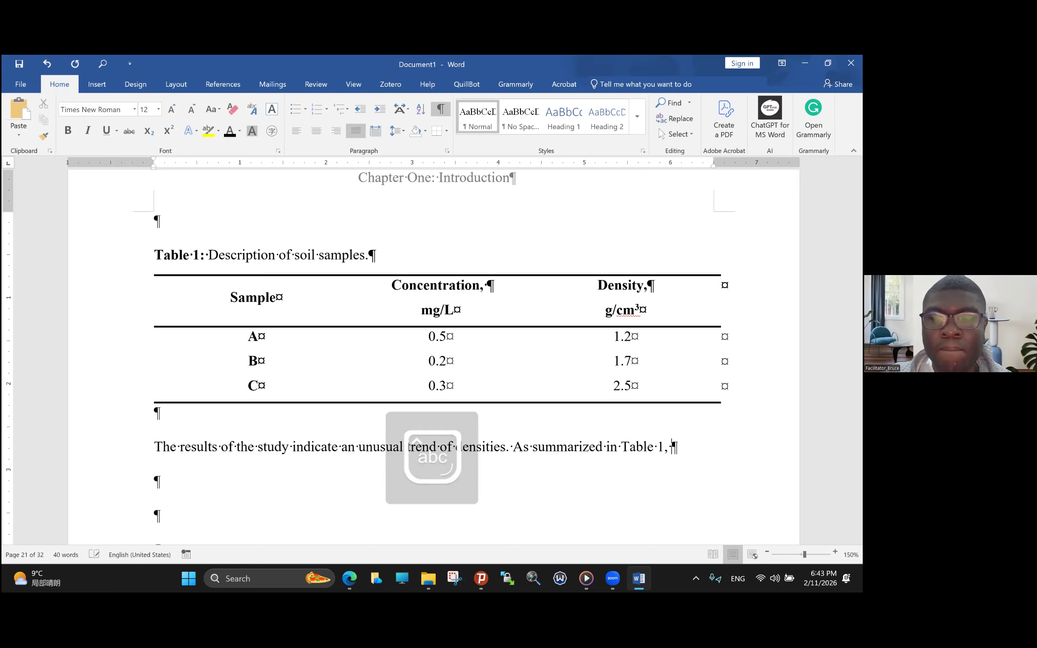
pyautogui.write('the demo')
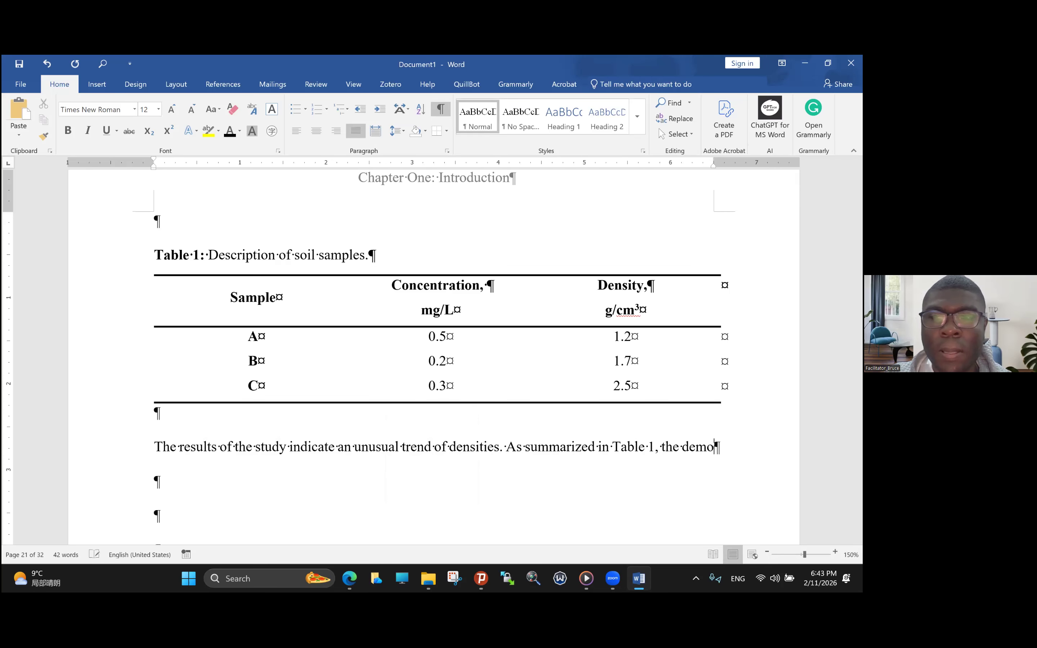
# - Complete the second sentence with "the densities increase with decreasing concentration."
pyautogui.press('BackSpace')
pyautogui.write('ensit')
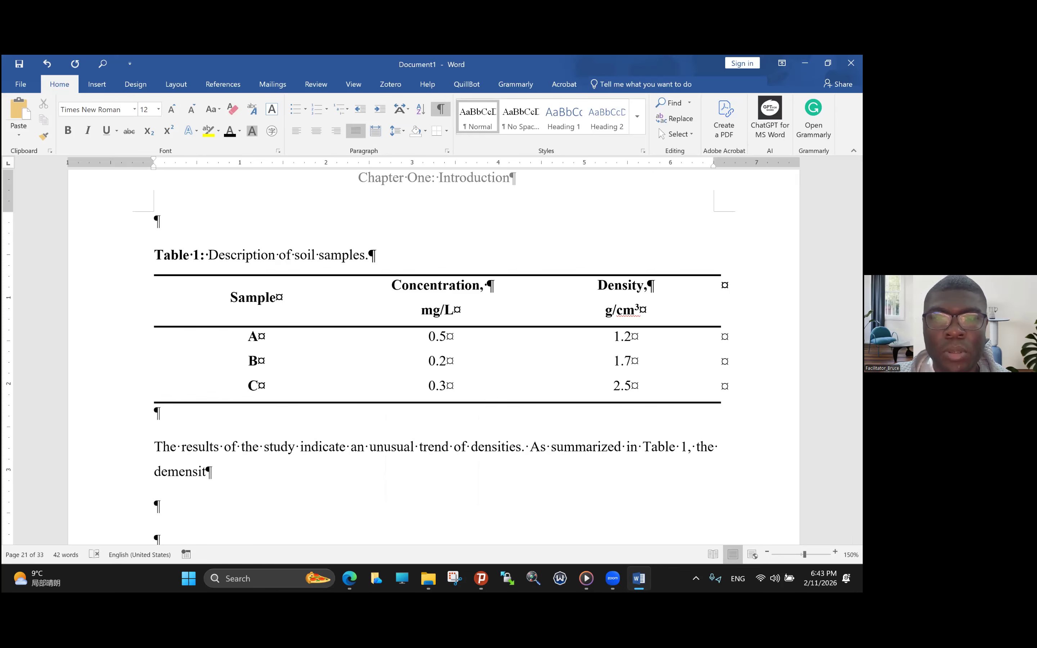
pyautogui.press('BackSpace')
pyautogui.press('BackSpace')
pyautogui.press('BackSpace')
pyautogui.press('BackSpace')
pyautogui.press('BackSpace')
pyautogui.press('BackSpace')
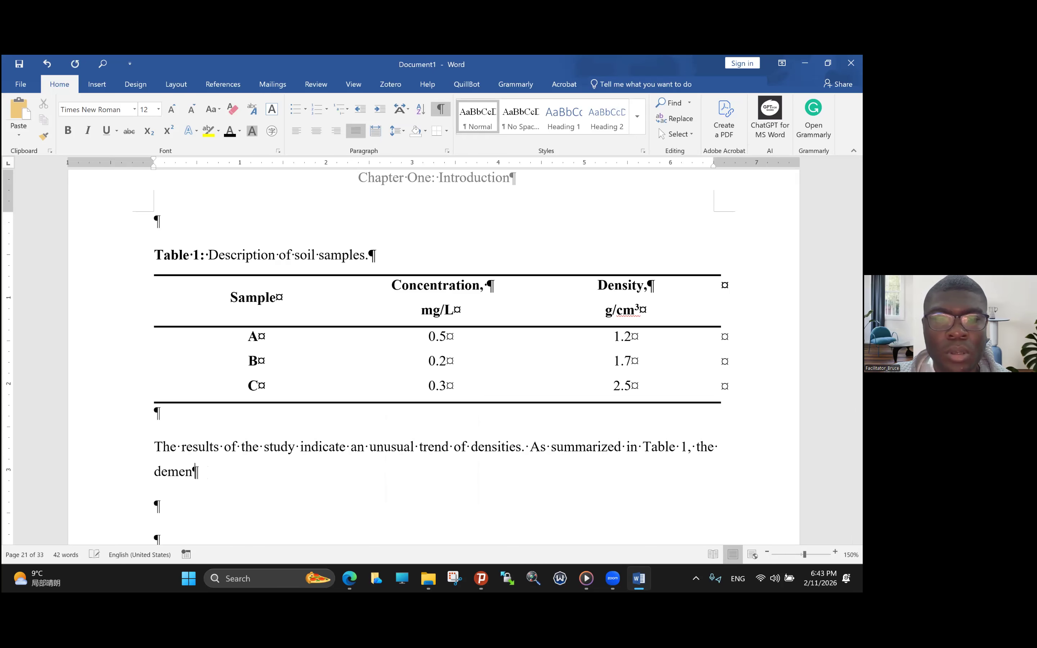
pyautogui.write('nsities.')
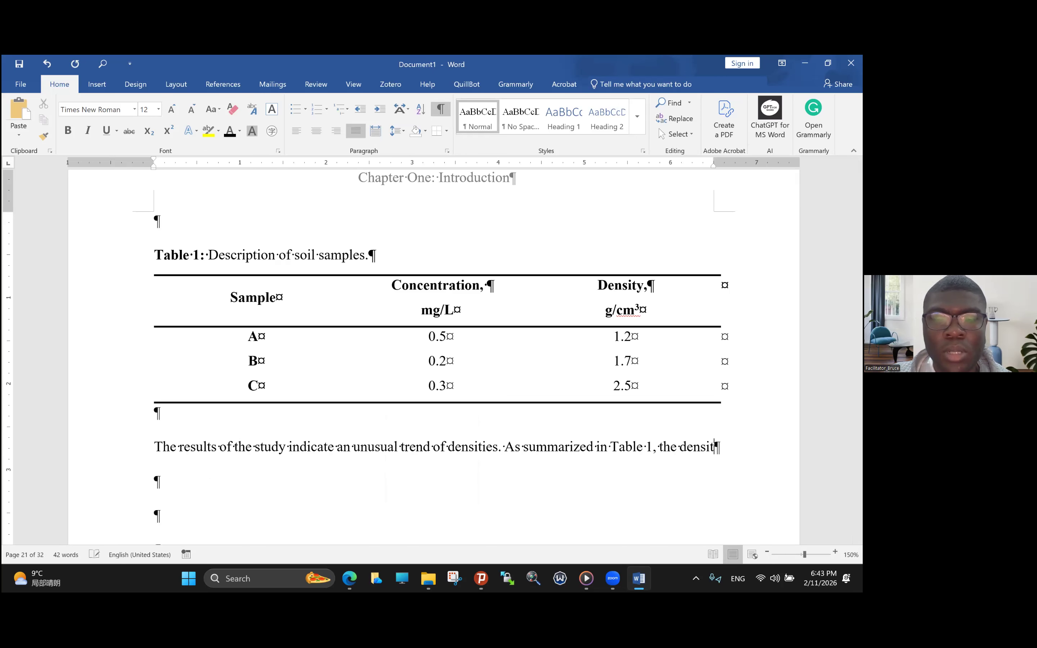
pyautogui.press('BackSpace')
pyautogui.press('BackSpace')
pyautogui.write('s increase')
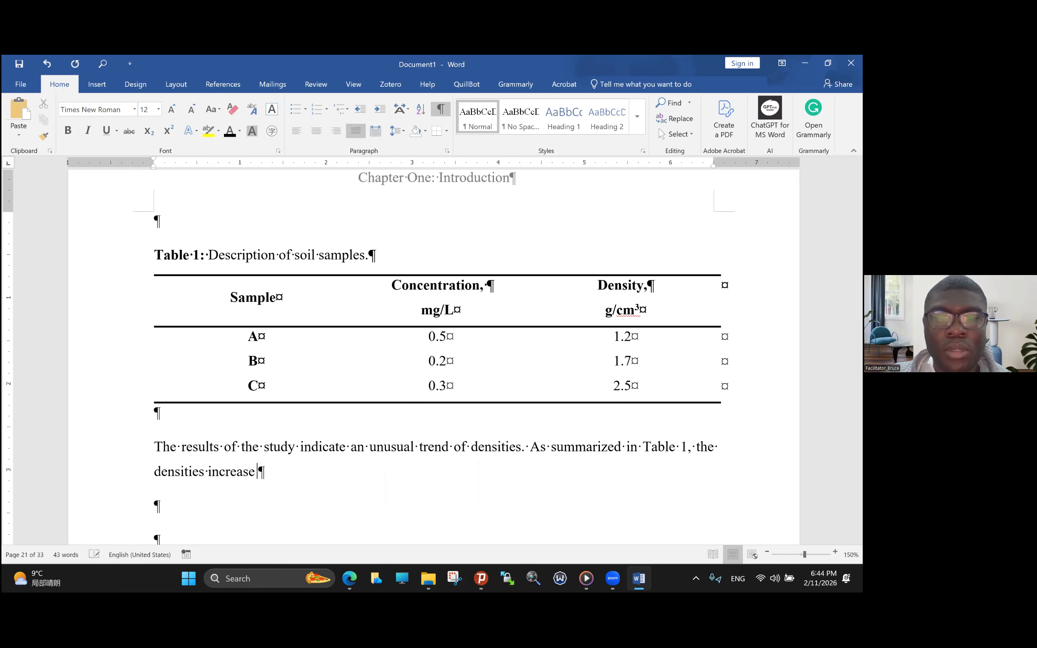
pyautogui.write(' with ')
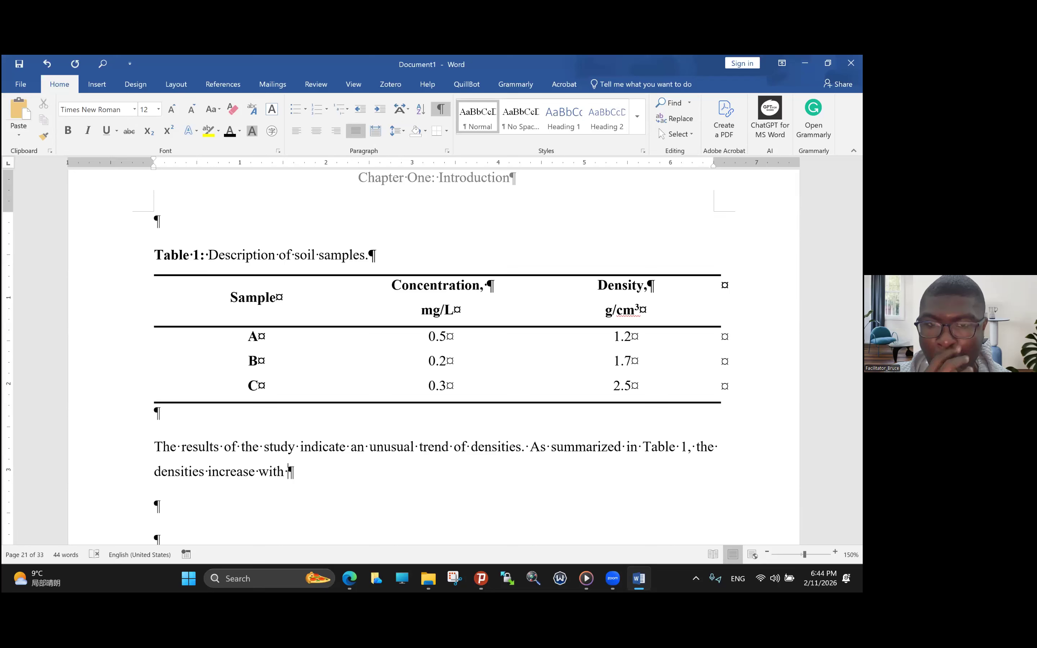
pyautogui.write('decre')
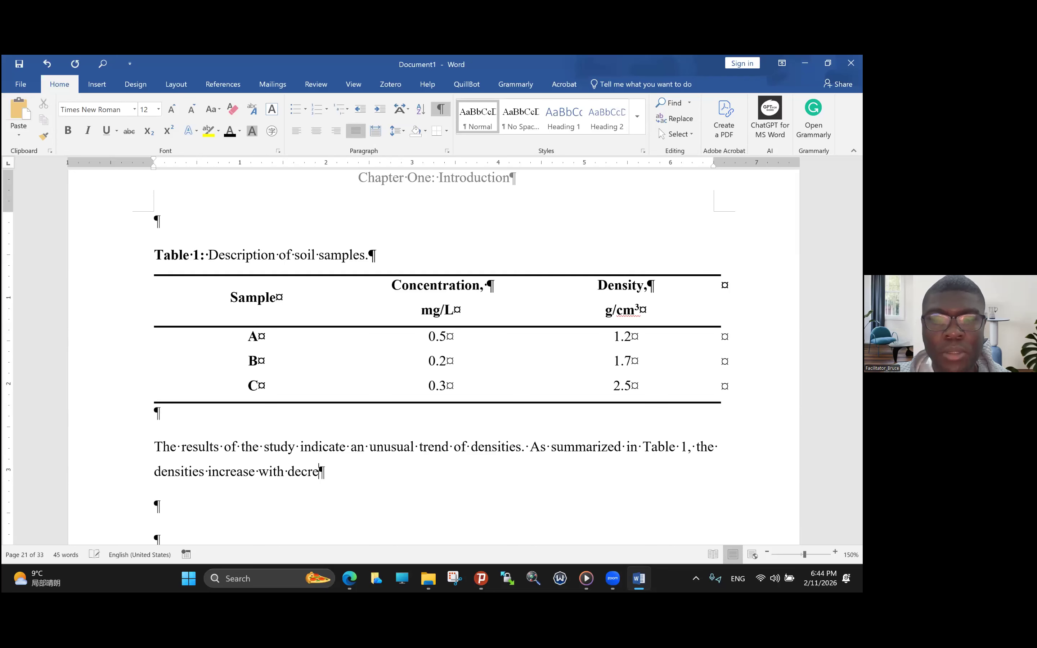
pyautogui.write('asing conc')
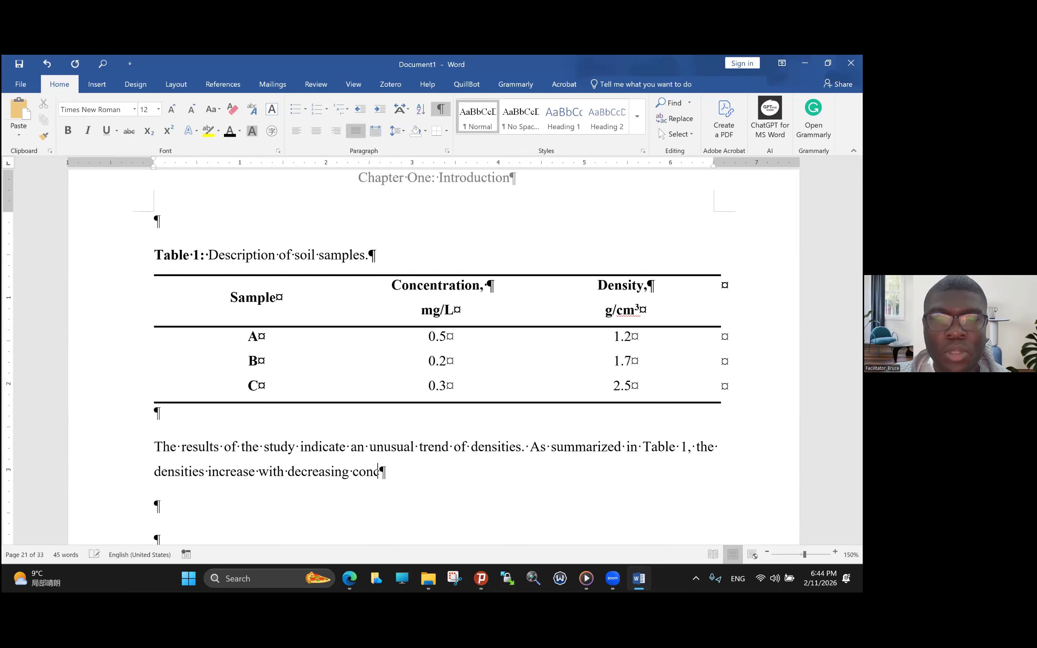
pyautogui.write('entration.')
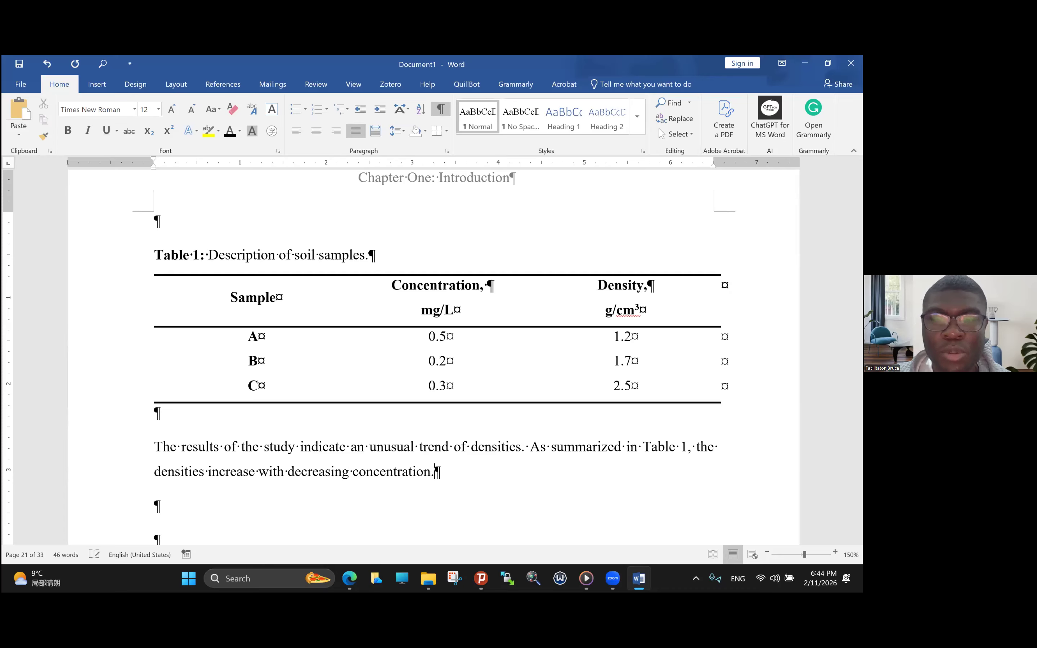
# - Make the "Table 1" reference in the paragraph below the table bold
pyautogui.click(164, 446)
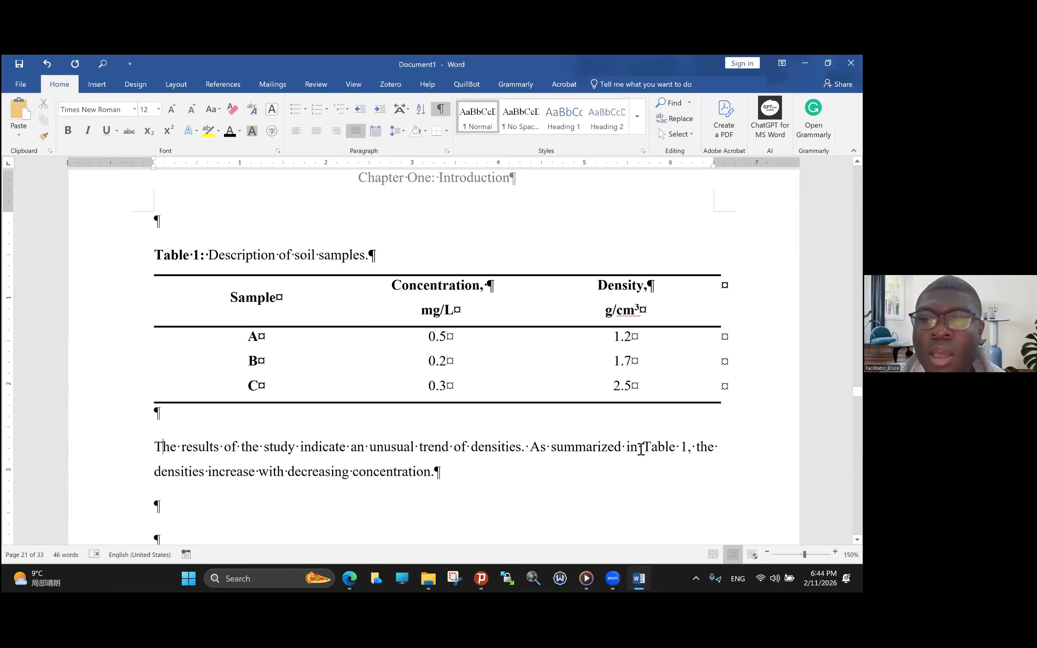
pyautogui.moveTo(643, 448); pyautogui.dragTo(689, 449)
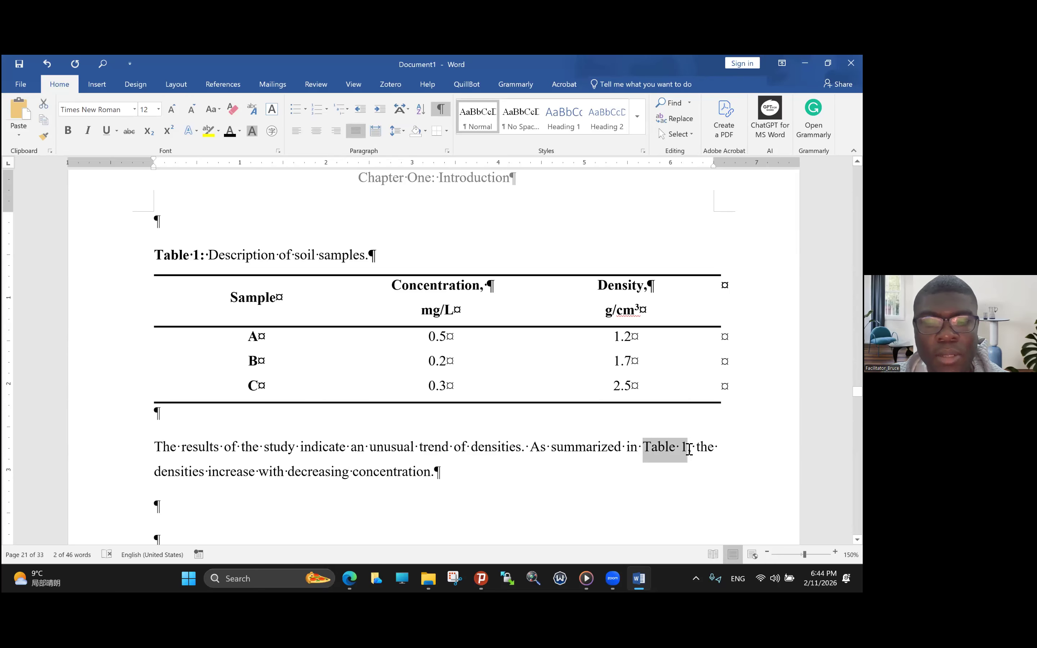
pyautogui.hotkey('ctrl', 'b')
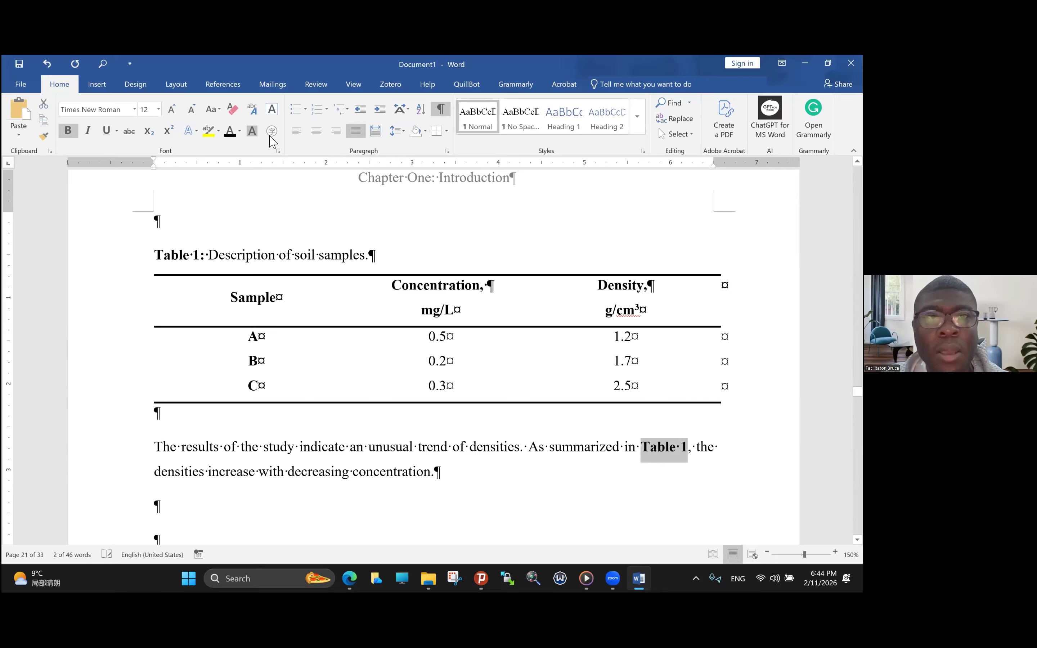
# - Color the bold "Table 1" reference in the paragraph below the table red
pyautogui.click(239, 131)
pyautogui.click(234, 230)
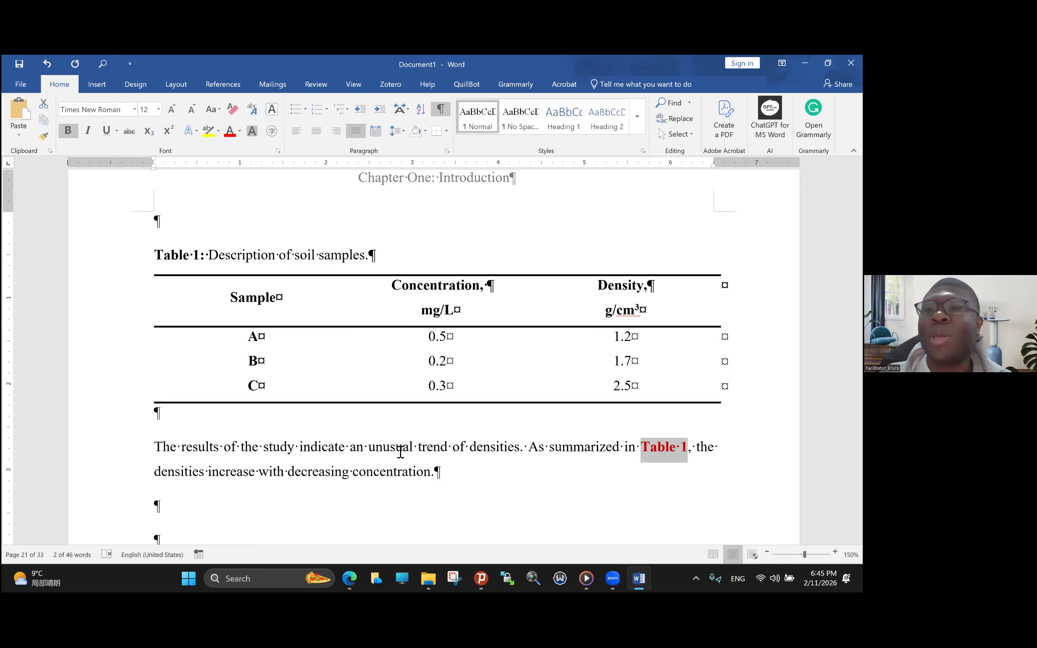
pyautogui.scroll(5, 444, 300)
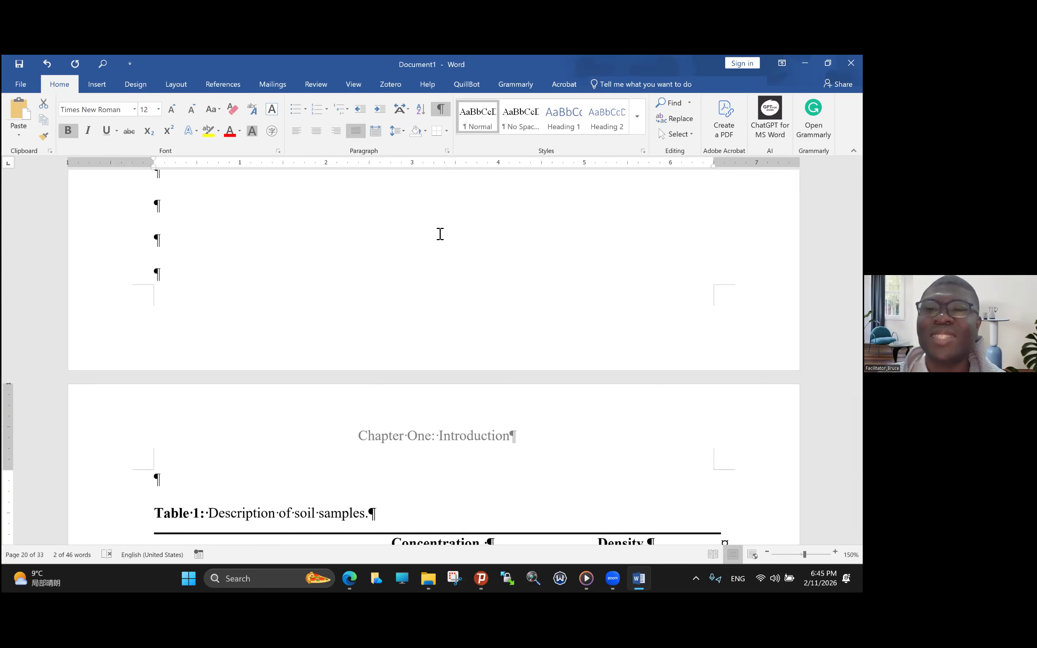
pyautogui.scroll(-3, 440, 234)
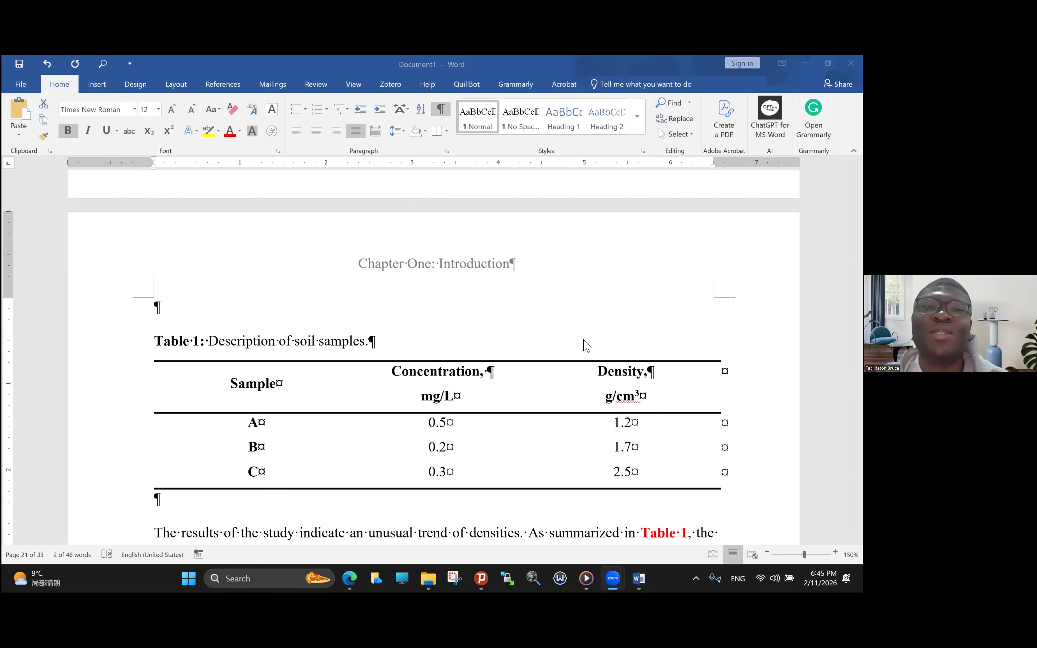
# - Replace the selected "Table 1" text with a hyperlinked cross-reference to the Table 1 caption, using only label and number
pyautogui.click(102, 88)
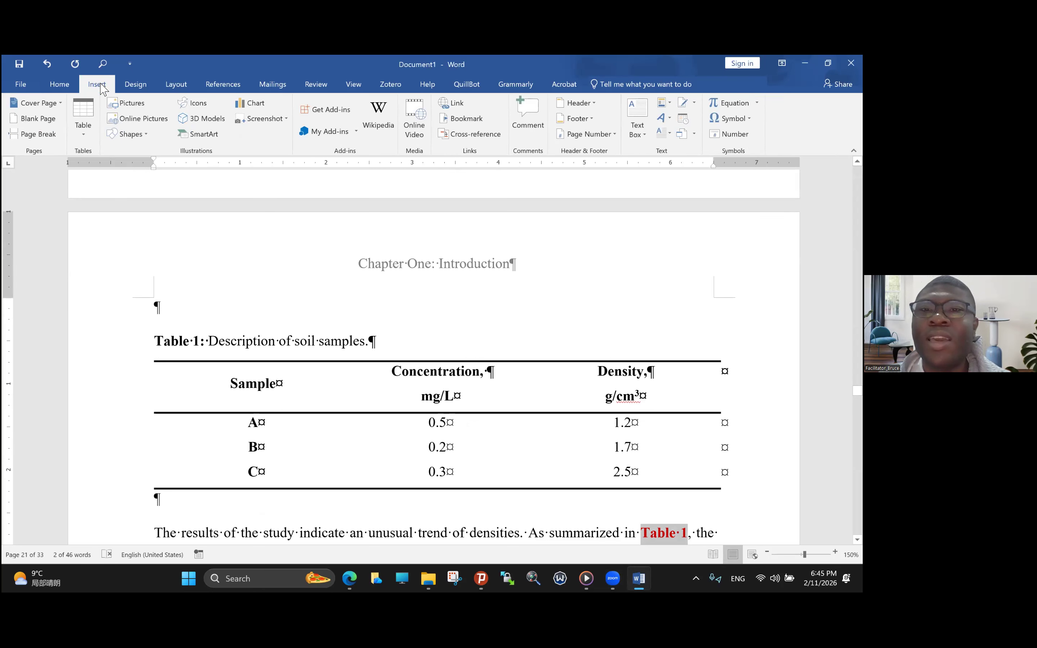
pyautogui.click(466, 134)
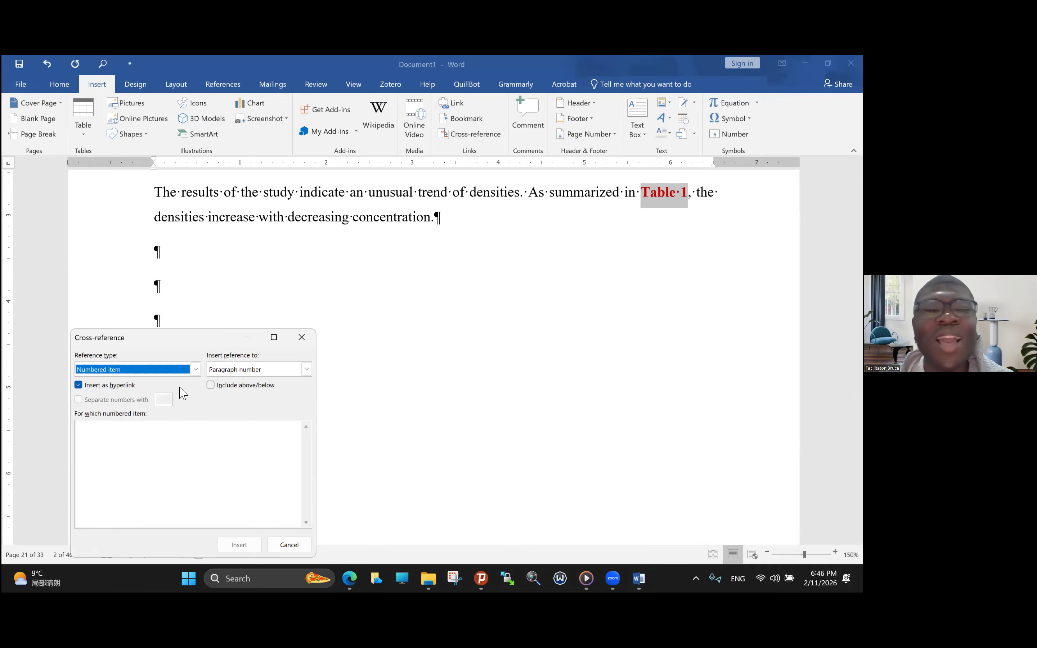
pyautogui.click(197, 369)
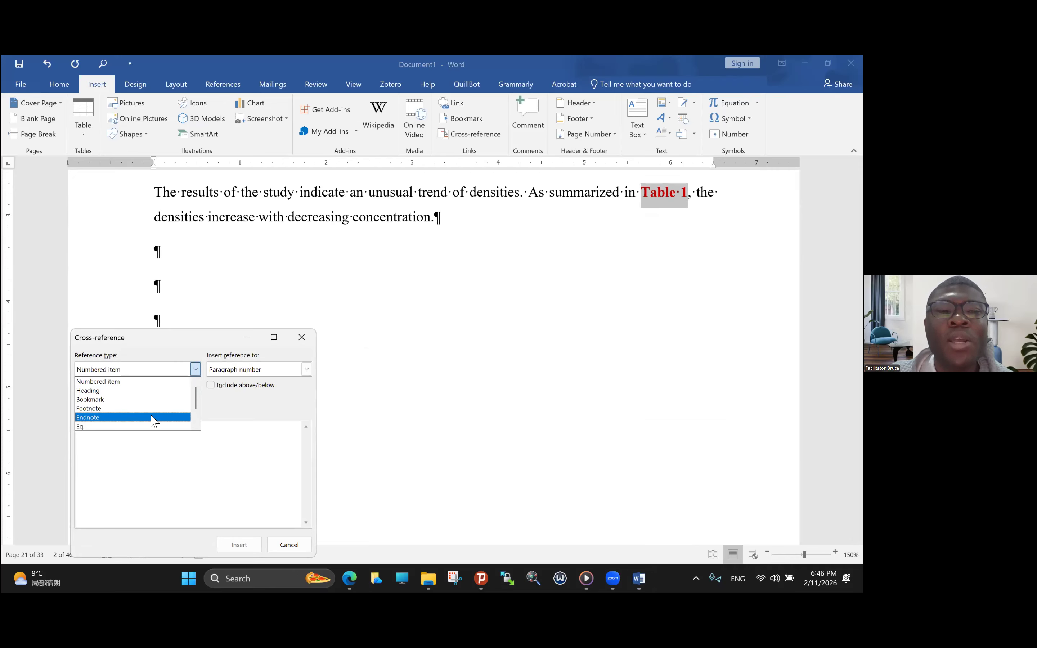
pyautogui.scroll(-3, 152, 421)
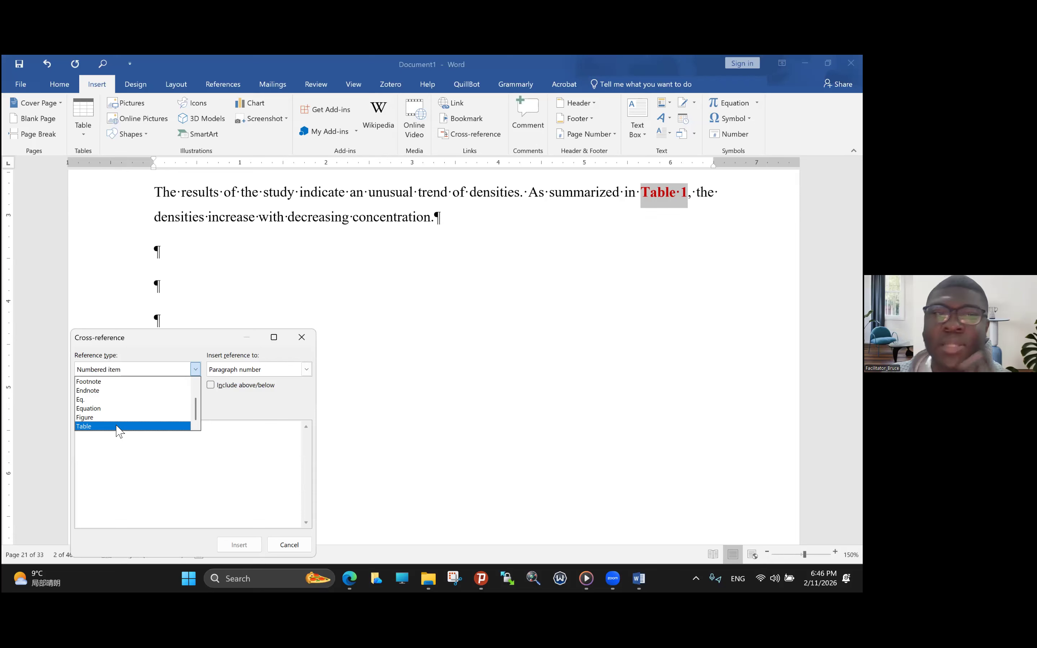
pyautogui.click(119, 427)
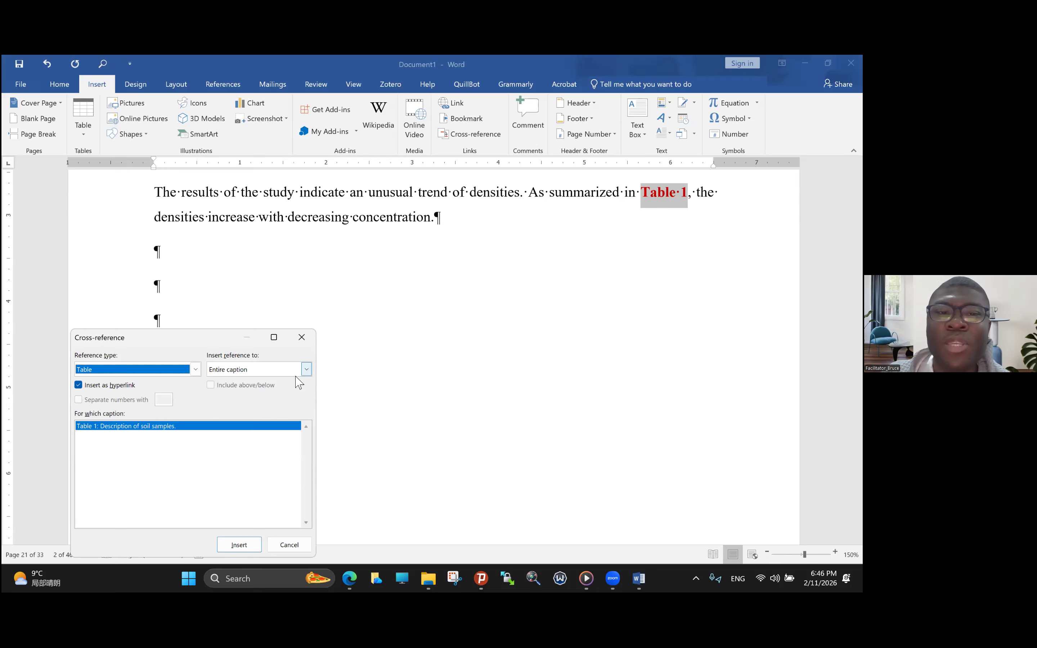
pyautogui.click(307, 371)
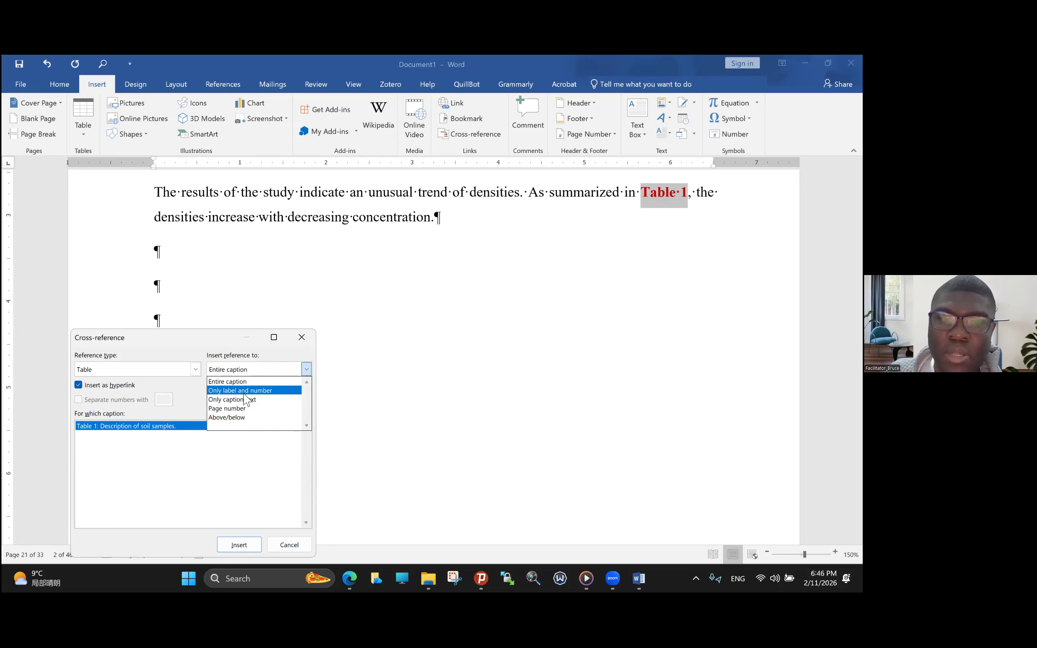
pyautogui.click(243, 394)
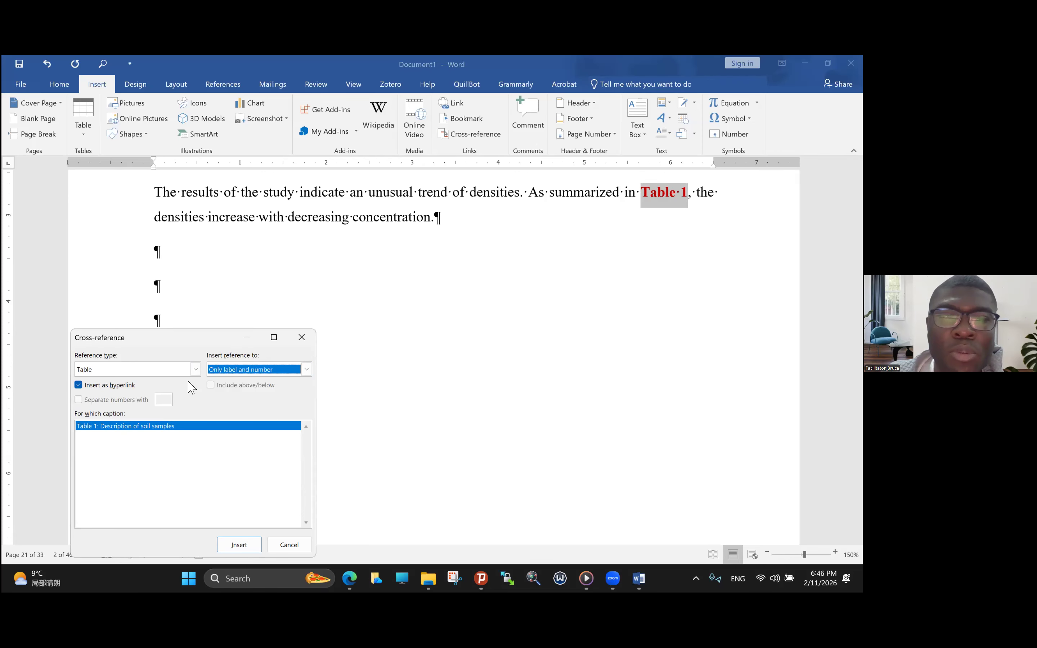
pyautogui.click(236, 547)
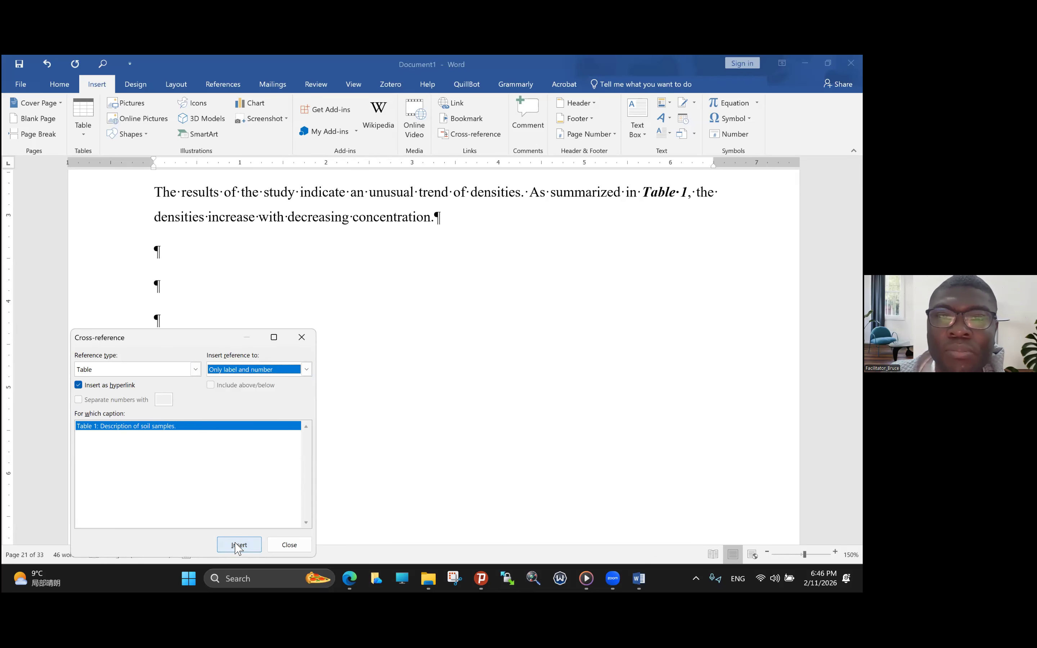
pyautogui.click(239, 546)
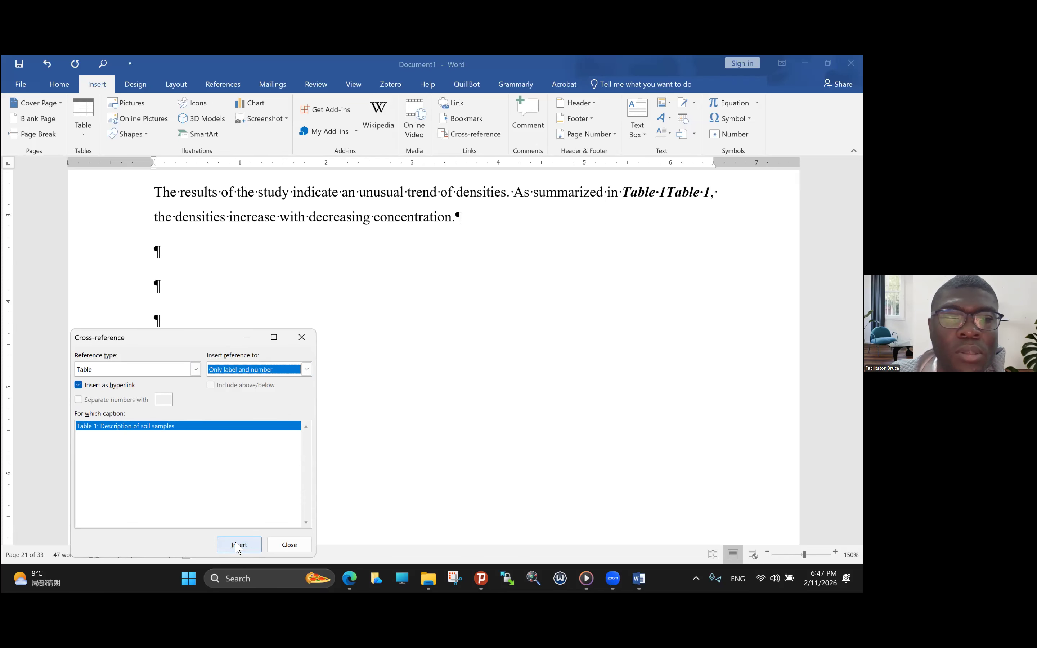
pyautogui.scroll(3, 398, 389)
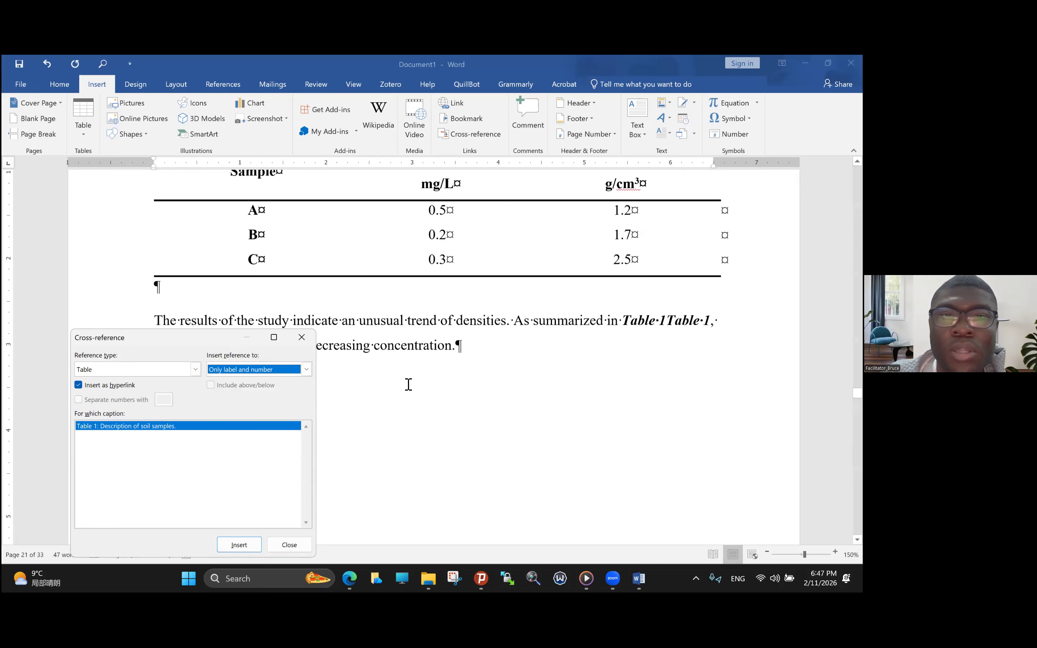
pyautogui.scroll(3, 408, 385)
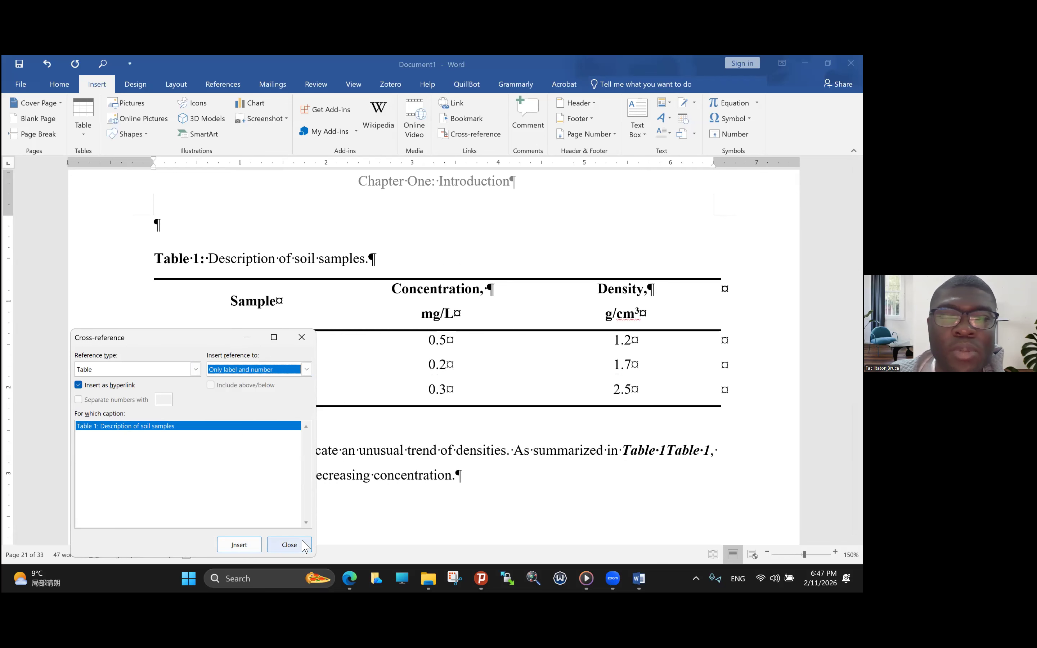
pyautogui.click(289, 545)
# - Delete the duplicate "Table 1" cross-reference from the sentence so that only one remains
pyautogui.click(648, 457)
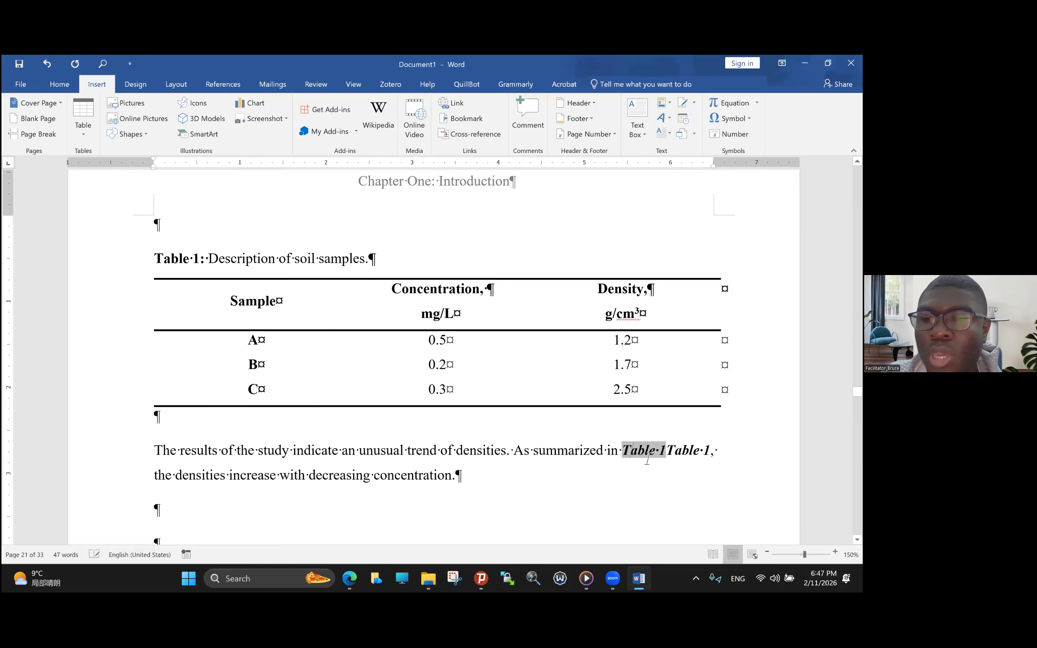
pyautogui.click(669, 455)
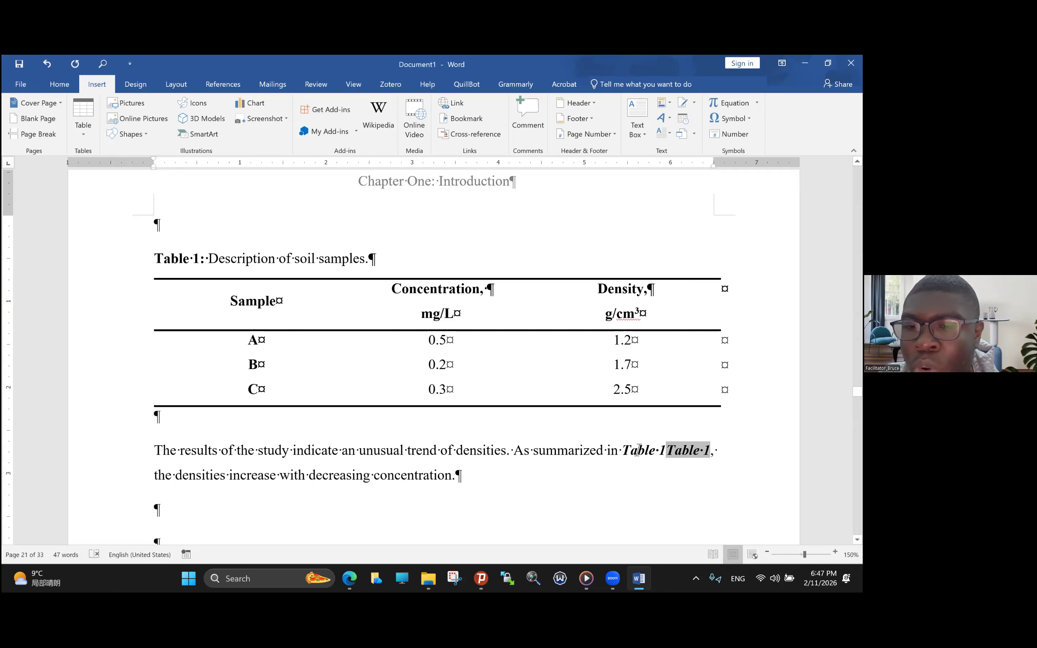
pyautogui.moveTo(639, 450); pyautogui.dragTo(625, 451)
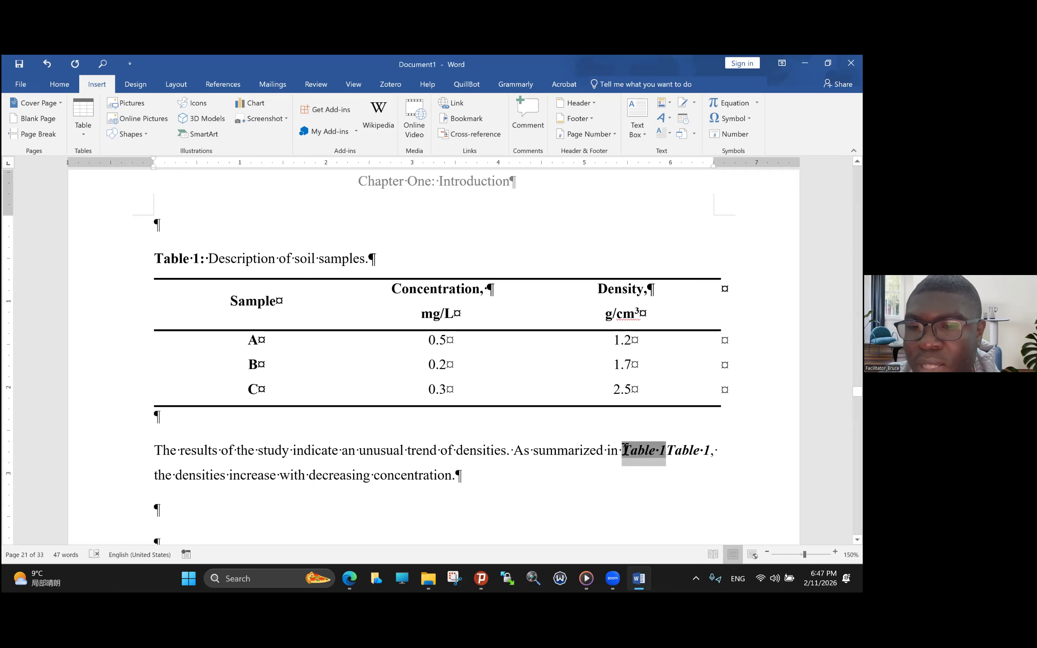
pyautogui.press('Delete')
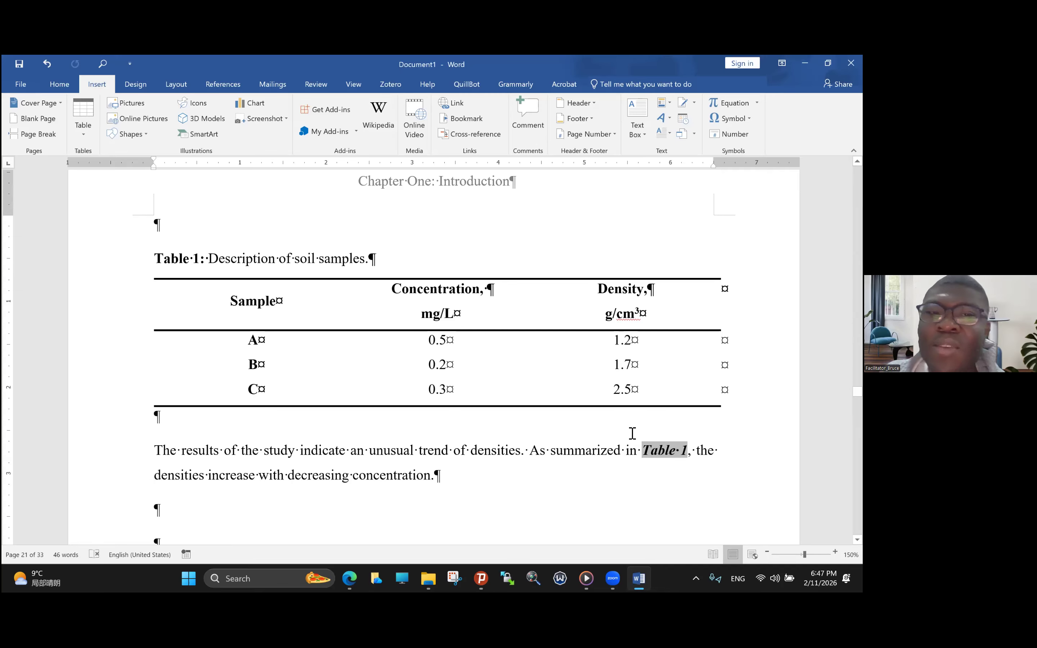
# - Copy the soil-sample table with its caption and paste it into the empty paragraph above the original
pyautogui.scroll(2, 600, 424)
pyautogui.moveTo(157, 300); pyautogui.dragTo(605, 442)
pyautogui.hotkey('ctrl', 'c')
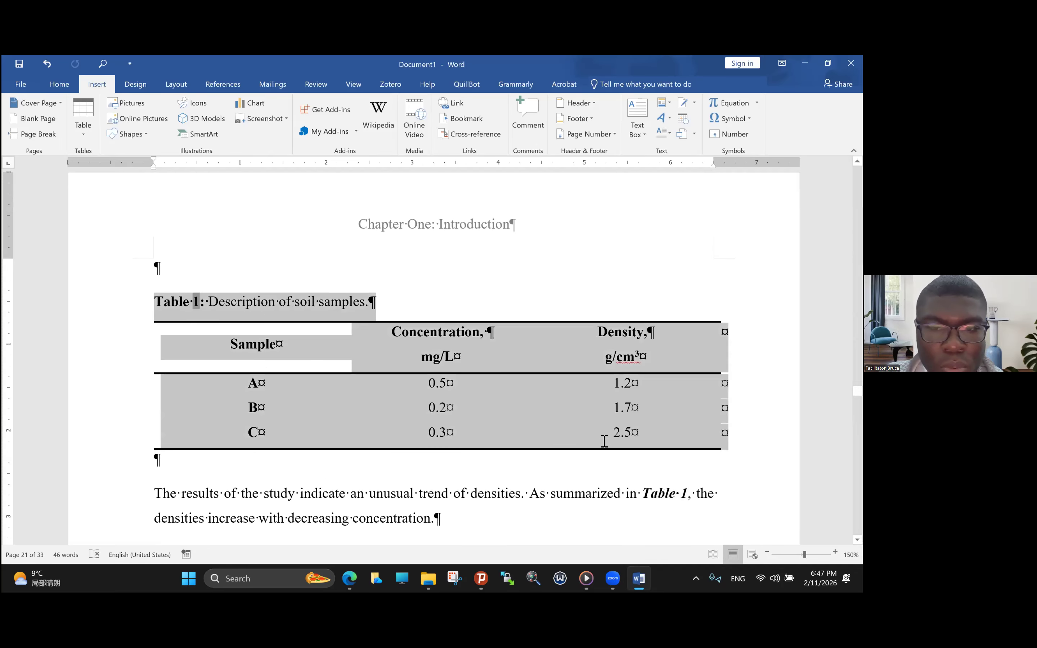
pyautogui.click(166, 266)
pyautogui.hotkey('ctrl', 'v')
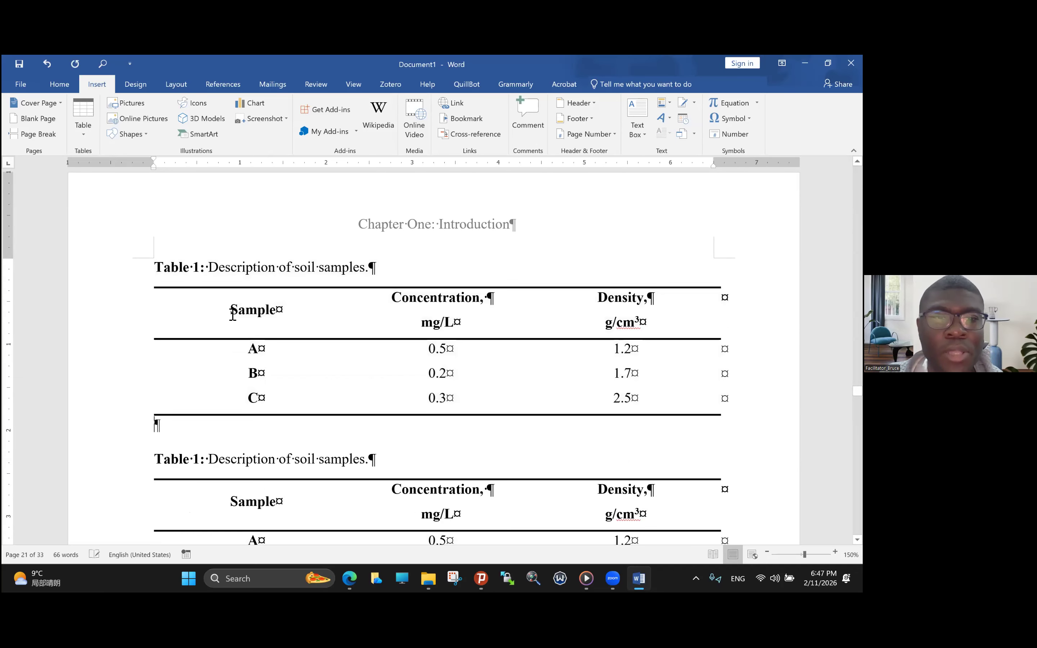
# - Update all fields in the document to renumber the two table captions and the in-text cross-reference
pyautogui.hotkey('ctrl', 'a')
pyautogui.rightClick(196, 268)
pyautogui.click(224, 338)
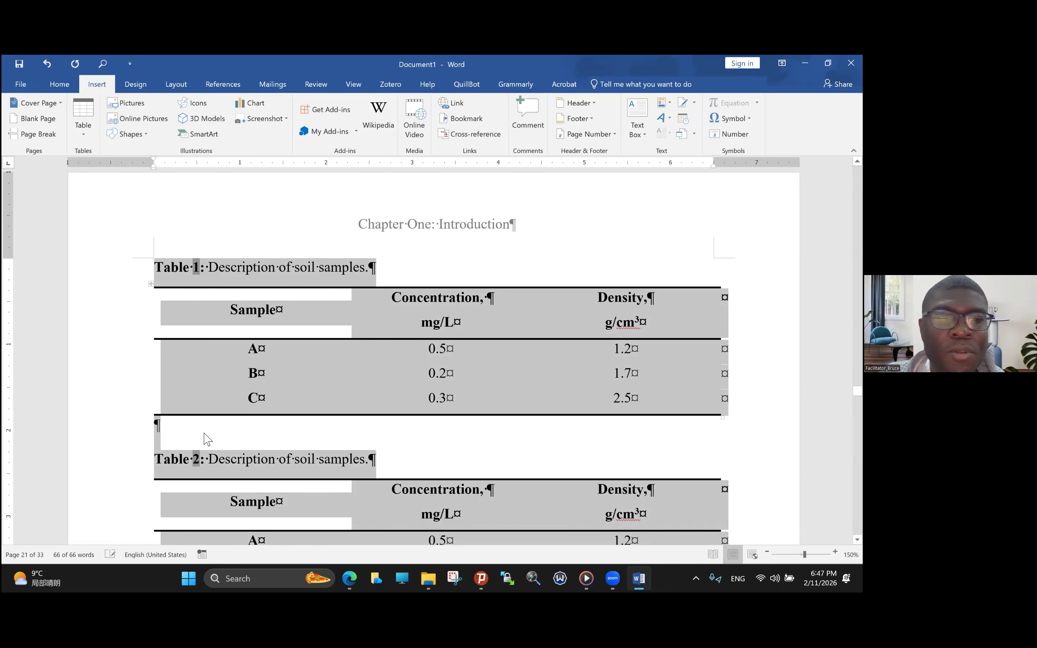
pyautogui.scroll(-5, 239, 382)
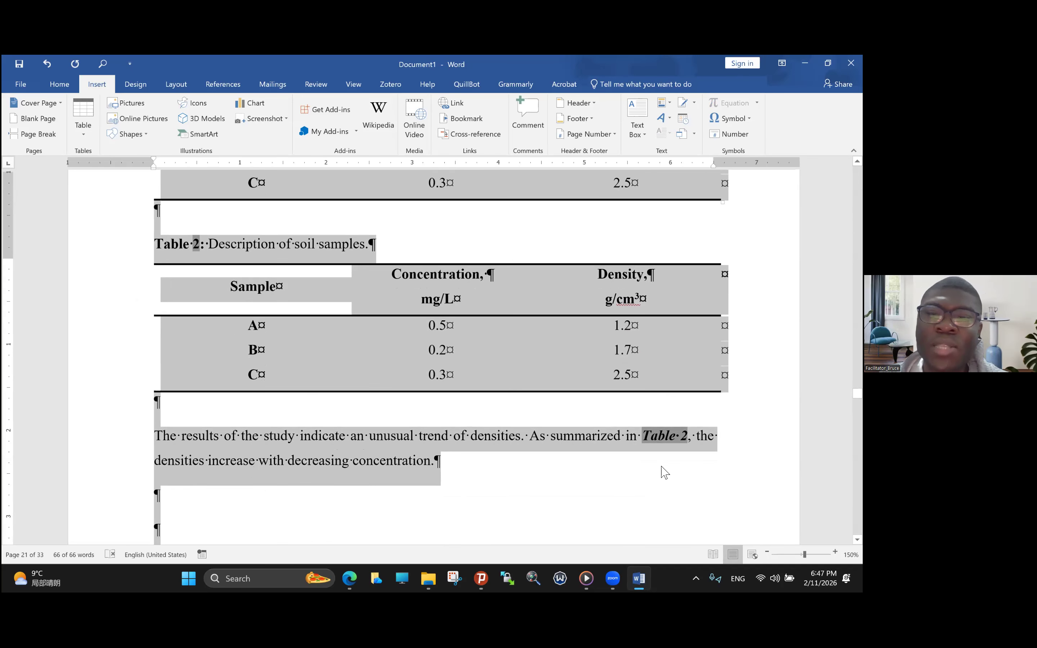
# - Paste another copy of the captioned soil-sample table below the results paragraph
pyautogui.moveTo(163, 244); pyautogui.dragTo(602, 396)
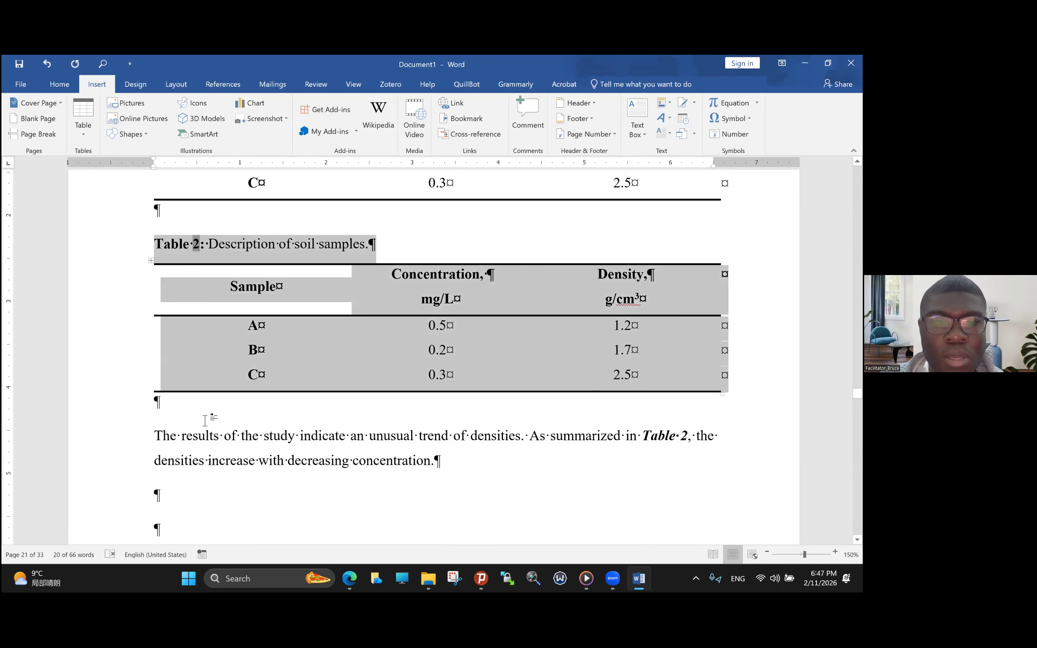
pyautogui.click(163, 493)
pyautogui.hotkey('ctrl', 'v')
# - Copy the paragraph "The results of the study indicate an unusual trend of densities..." and paste it below the newly pasted table
pyautogui.scroll(-3, 201, 460)
pyautogui.click(154, 250)
pyautogui.keyDown('shift'); pyautogui.click(440, 274); pyautogui.keyUp('shift')
pyautogui.hotkey('ctrl', 'c')
pyautogui.click(178, 480)
pyautogui.hotkey('ctrl', 'v')
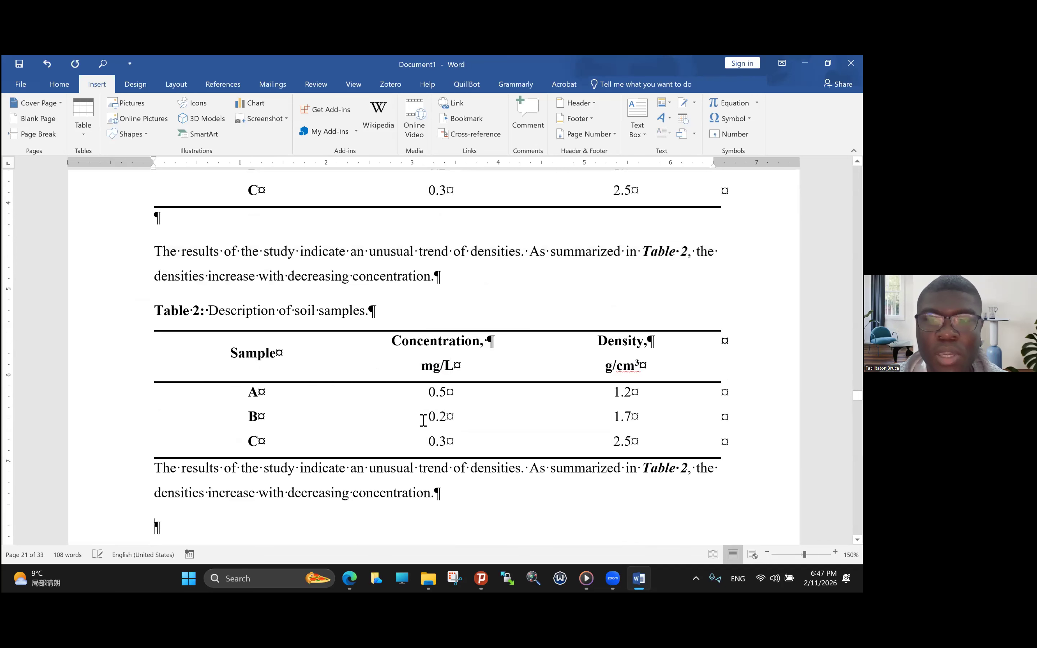
# - Update every field in the document again to renumber the caption of the newly pasted third table
pyautogui.hotkey('ctrl', 'a')
pyautogui.rightClick(194, 308)
pyautogui.click(230, 377)
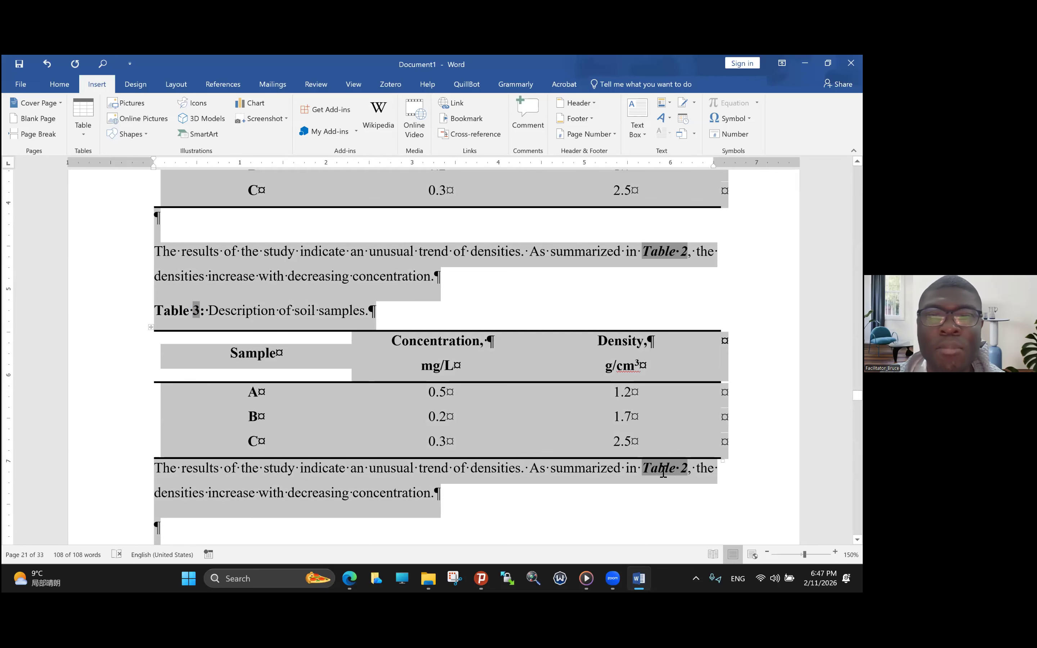
pyautogui.scroll(2, 647, 311)
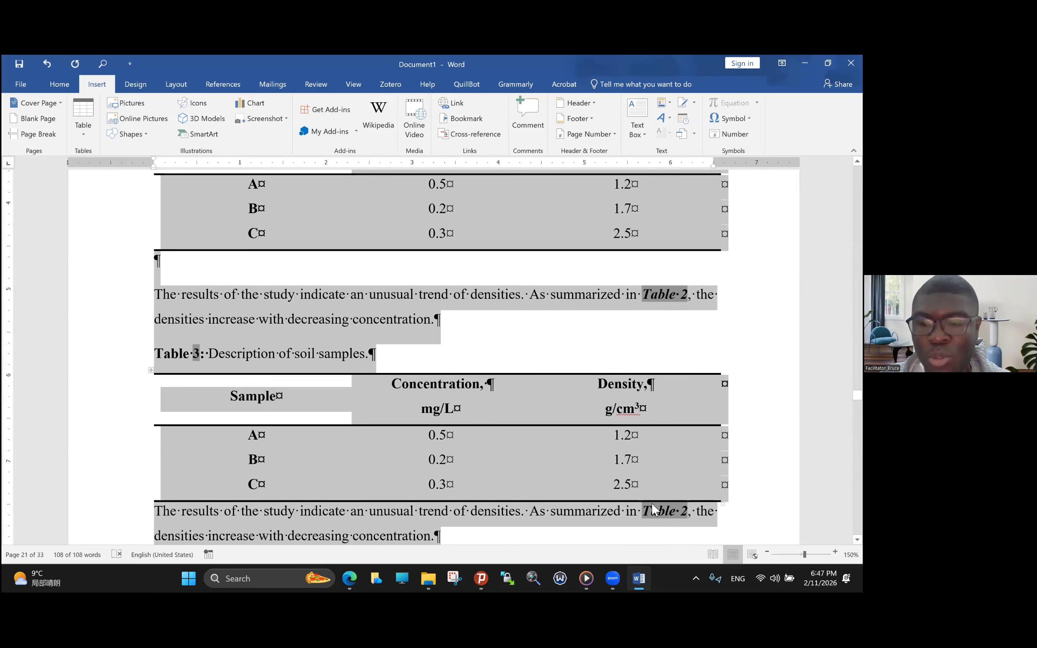
# - Try to insert a label-and-number cross-reference to Table 3 at the "Table 2" reference in the paragraph below the third table
pyautogui.click(652, 511)
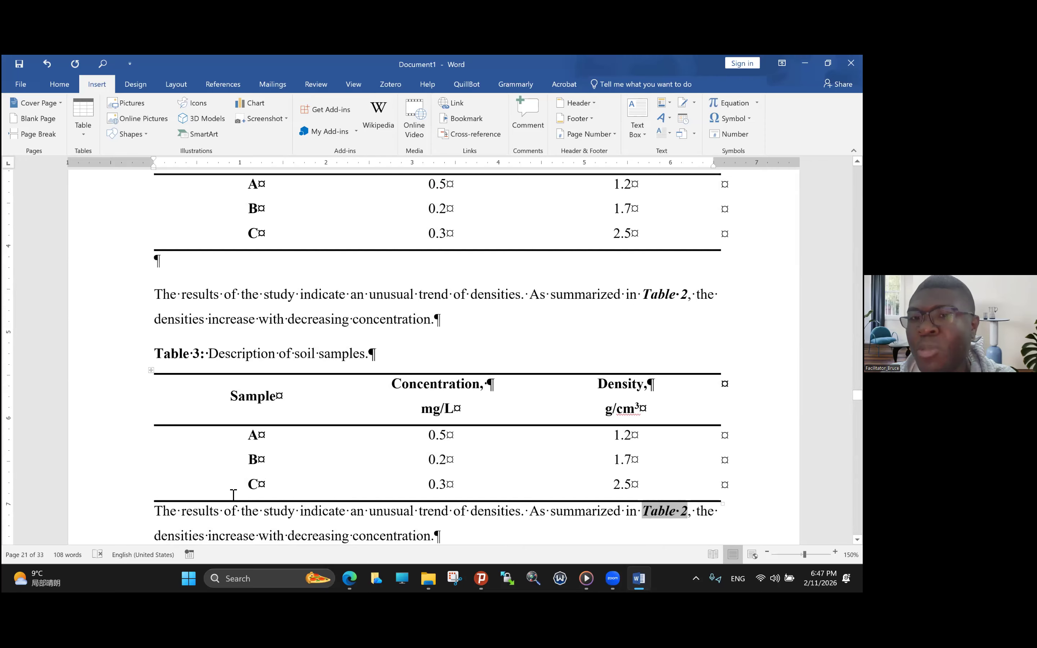
pyautogui.scroll(6, 222, 466)
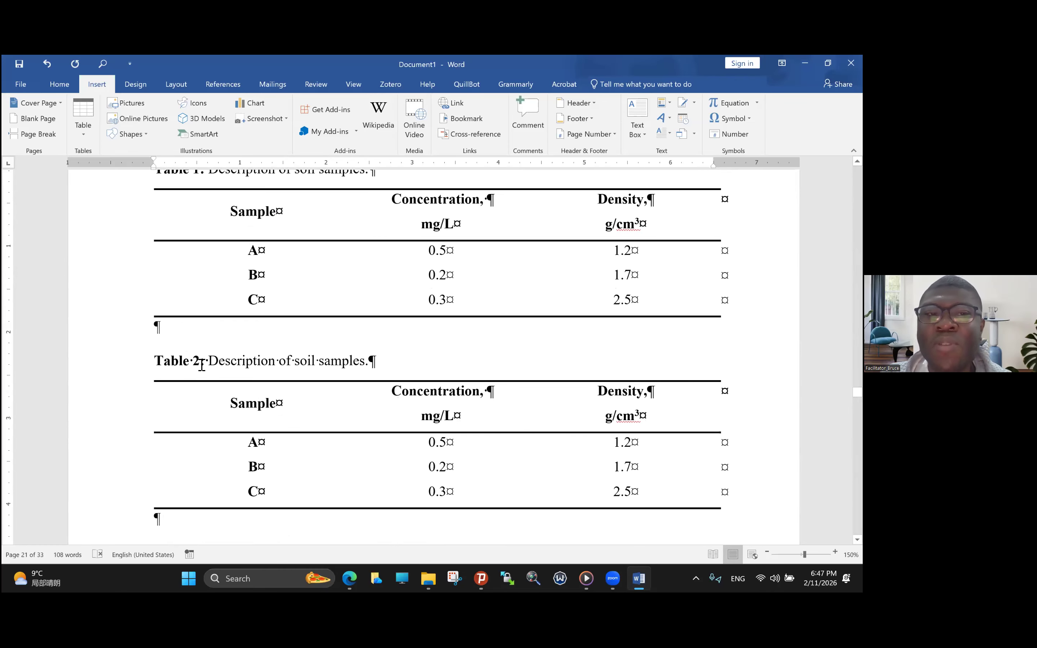
pyautogui.scroll(-6, 202, 365)
pyautogui.scroll(-3, 220, 367)
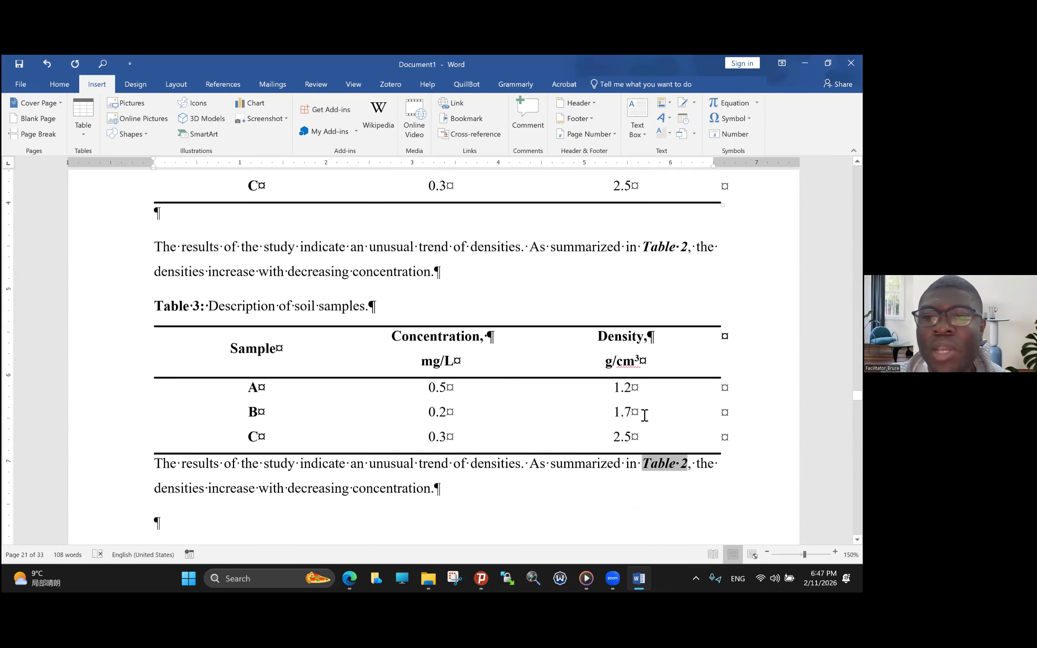
pyautogui.rightClick(658, 468)
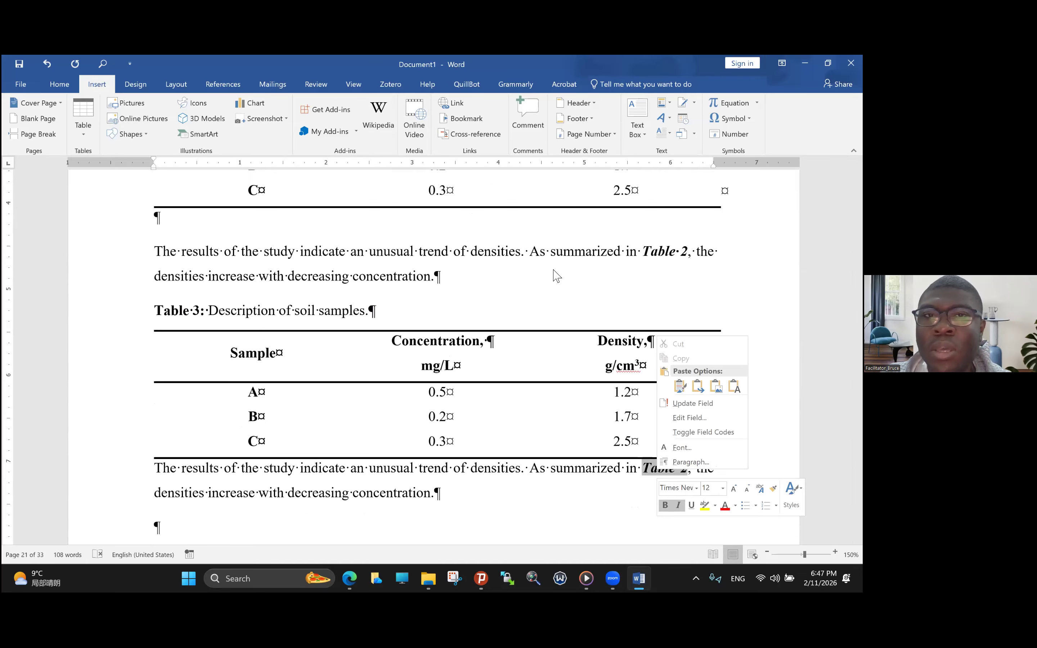
pyautogui.click(476, 135)
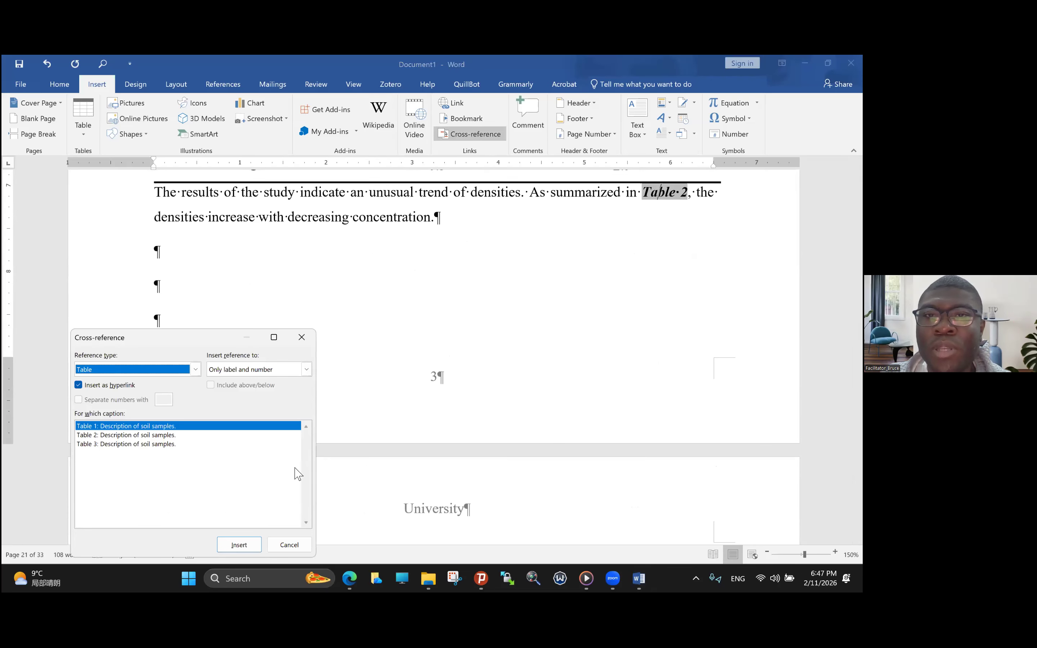
pyautogui.click(170, 445)
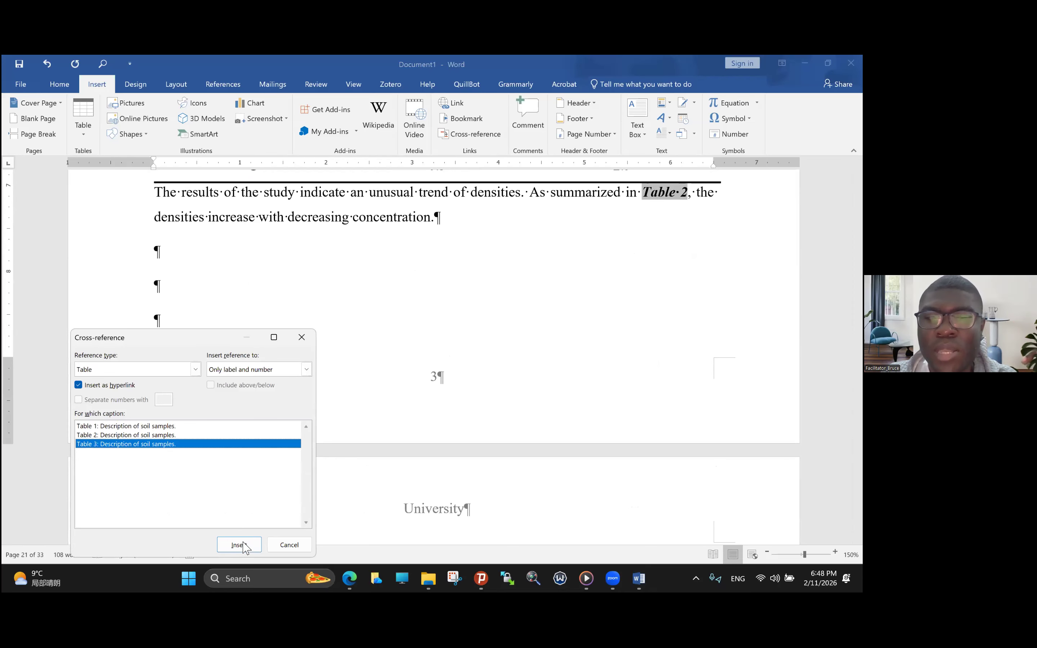
pyautogui.click(240, 545)
pyautogui.click(290, 544)
pyautogui.scroll(4, 556, 416)
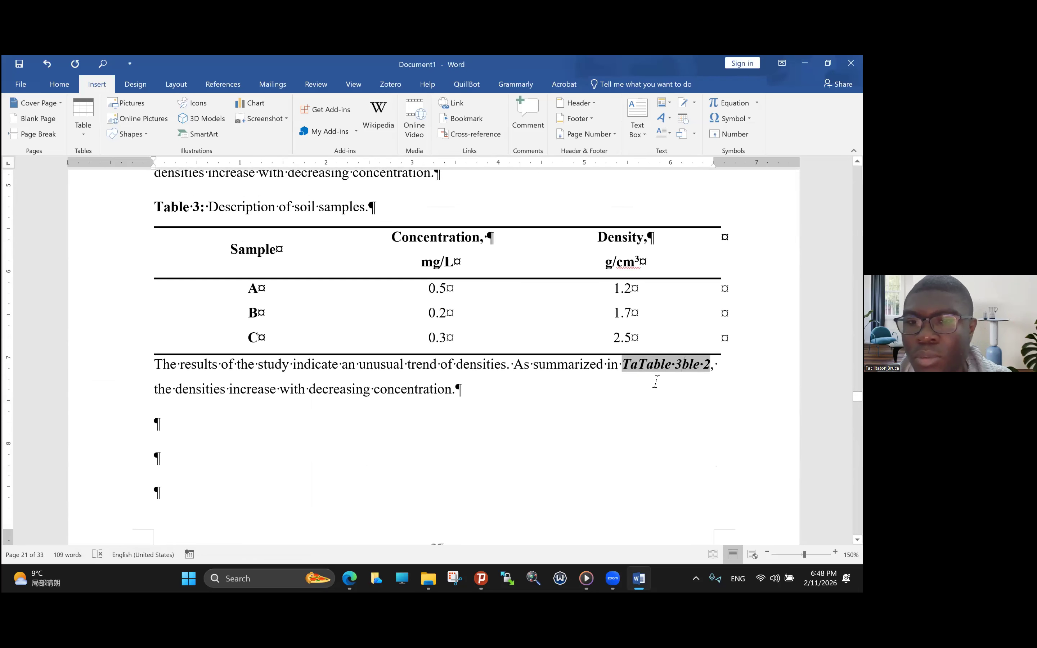
# - Delete the garbled table reference in the paragraph below the third table and insert a label-and-number cross-reference to Table 3 there
pyautogui.moveTo(704, 368); pyautogui.dragTo(711, 368)
pyautogui.press('BackSpace')
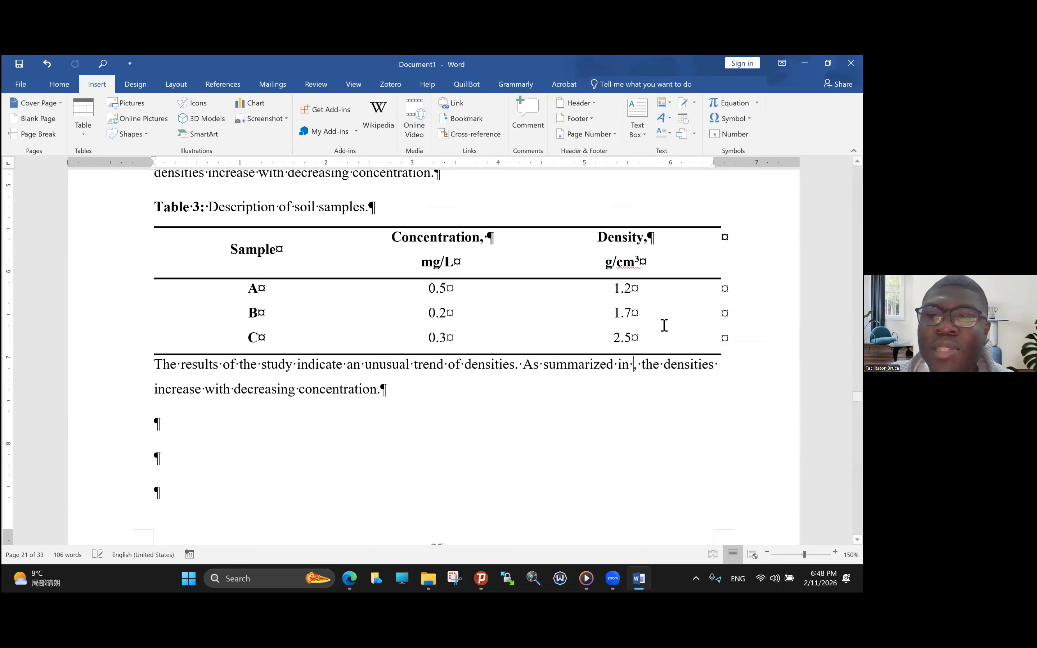
pyautogui.click(464, 138)
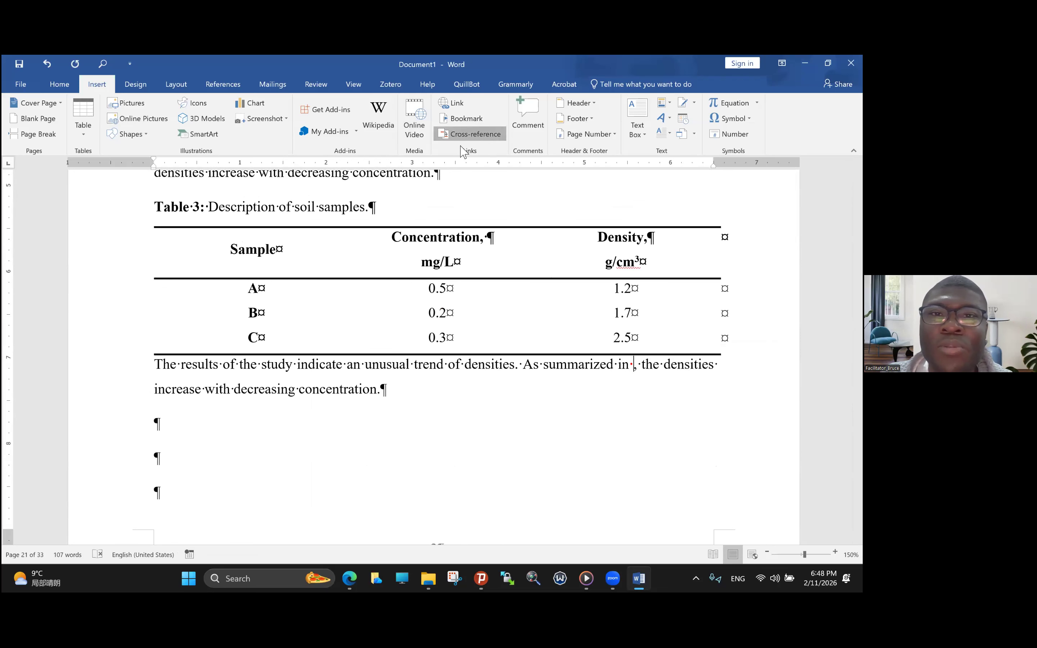
pyautogui.click(146, 445)
pyautogui.click(239, 546)
pyautogui.click(290, 545)
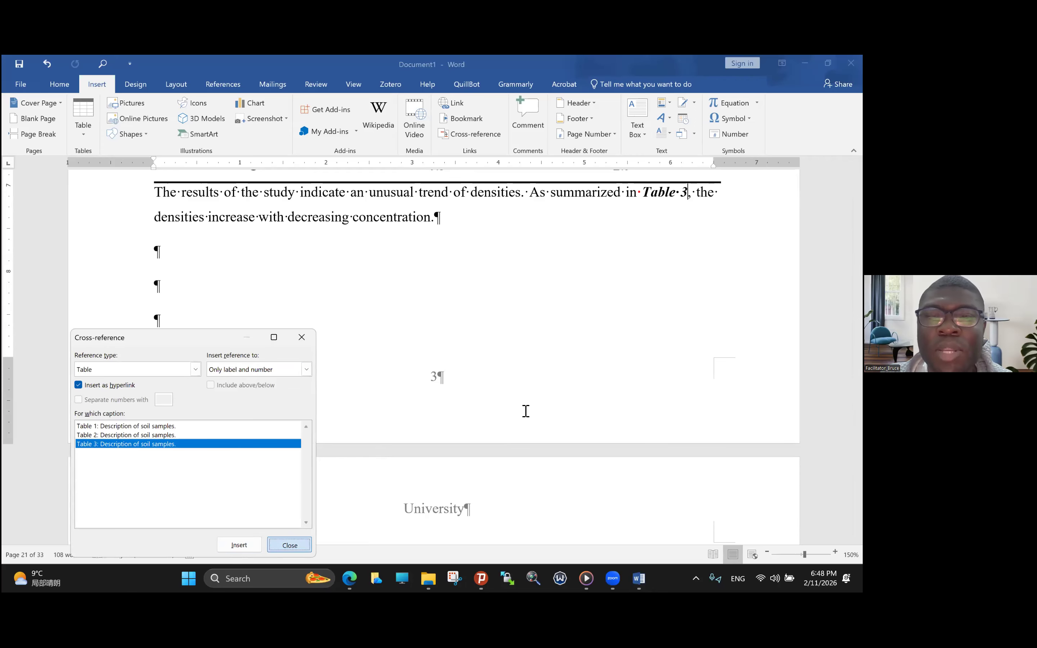
# - Review the captions of the three soil-sample tables against the table references cited in the results paragraphs
pyautogui.scroll(5, 533, 410)
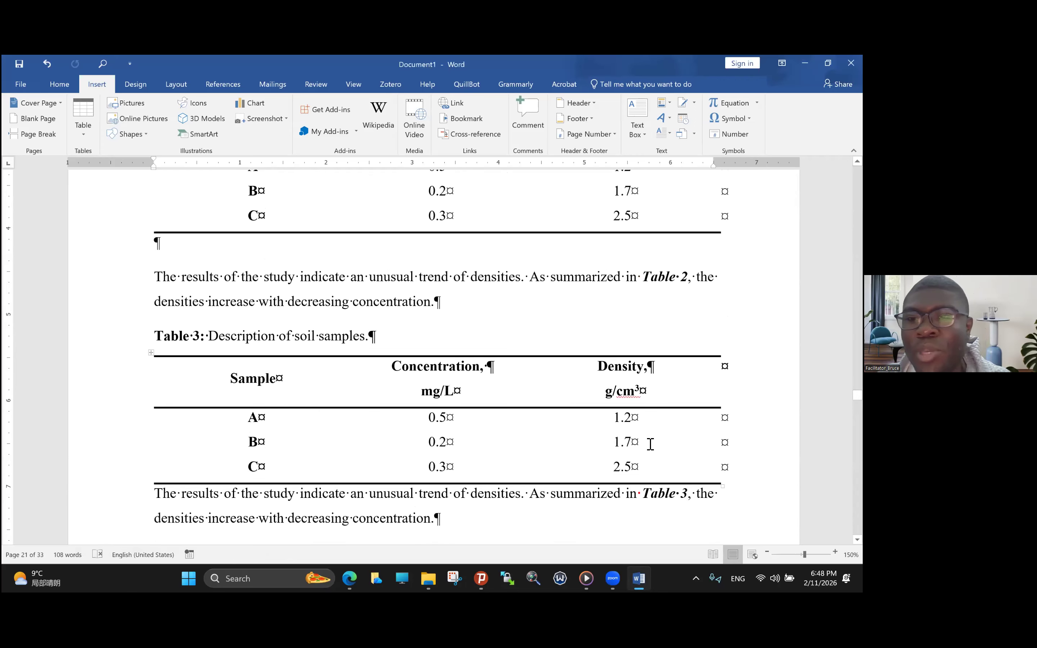
pyautogui.scroll(10, 650, 446)
pyautogui.scroll(5, 490, 428)
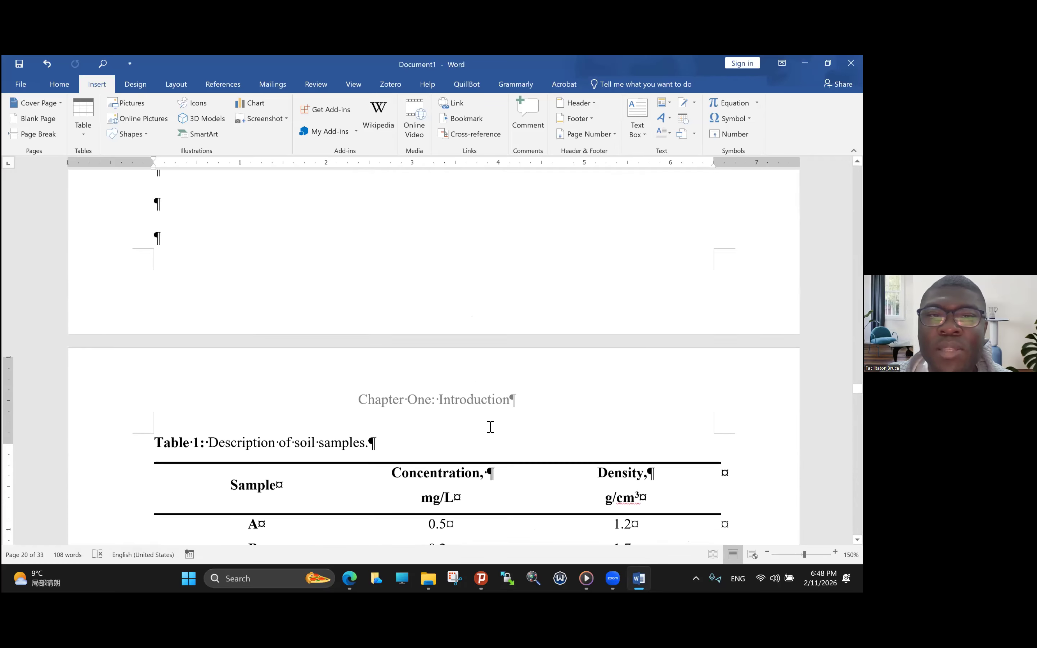
pyautogui.scroll(-6, 491, 425)
pyautogui.scroll(-6, 491, 425)
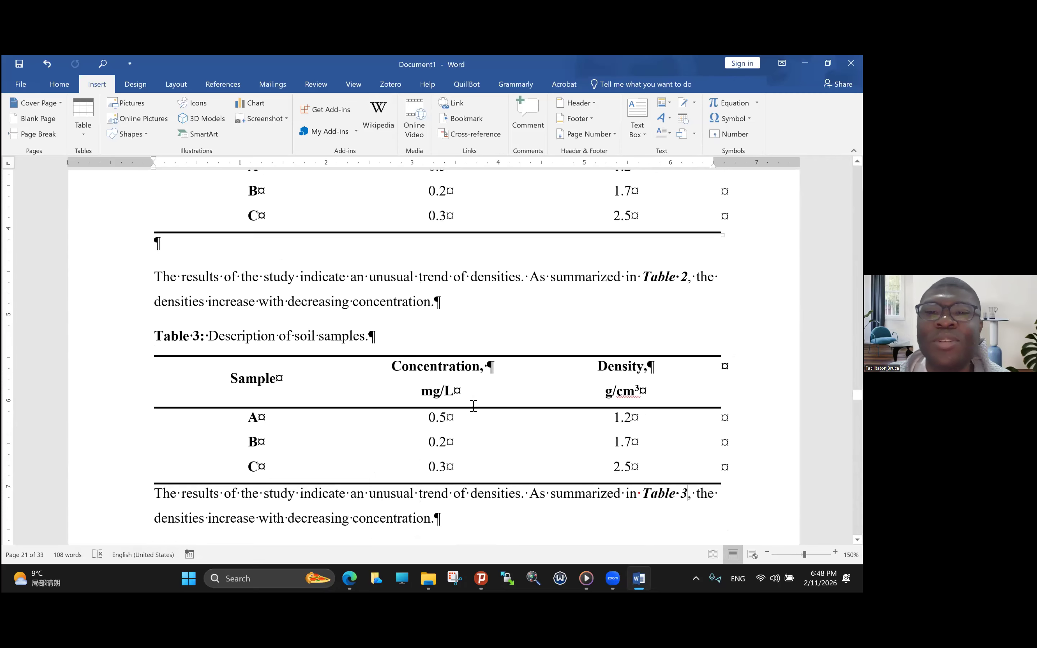
pyautogui.scroll(2, 472, 403)
pyautogui.scroll(-1, 472, 406)
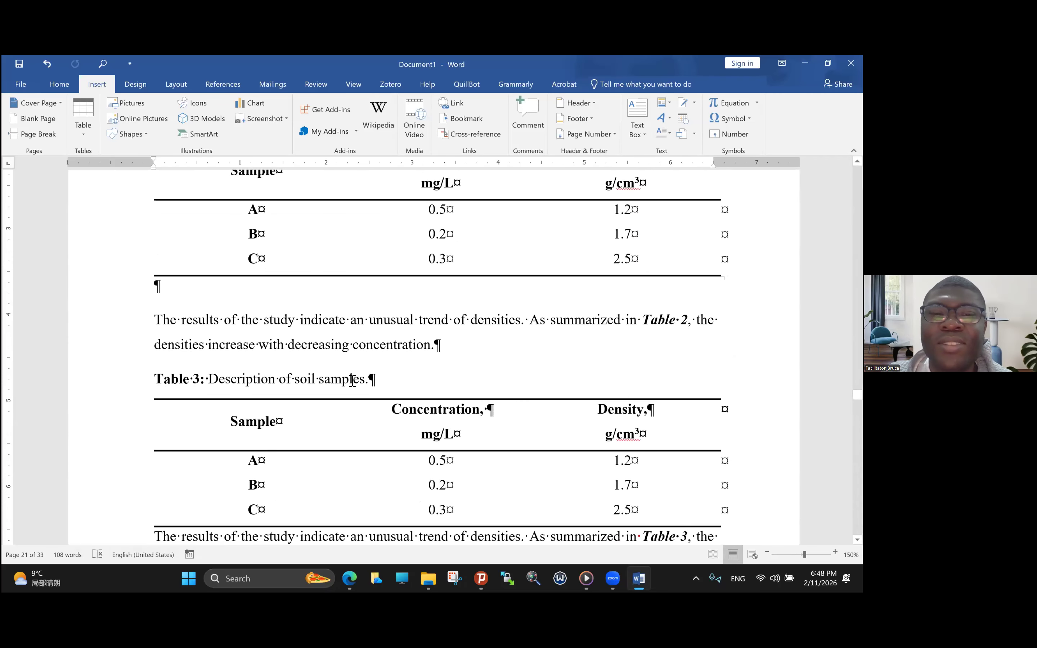
pyautogui.scroll(1, 352, 380)
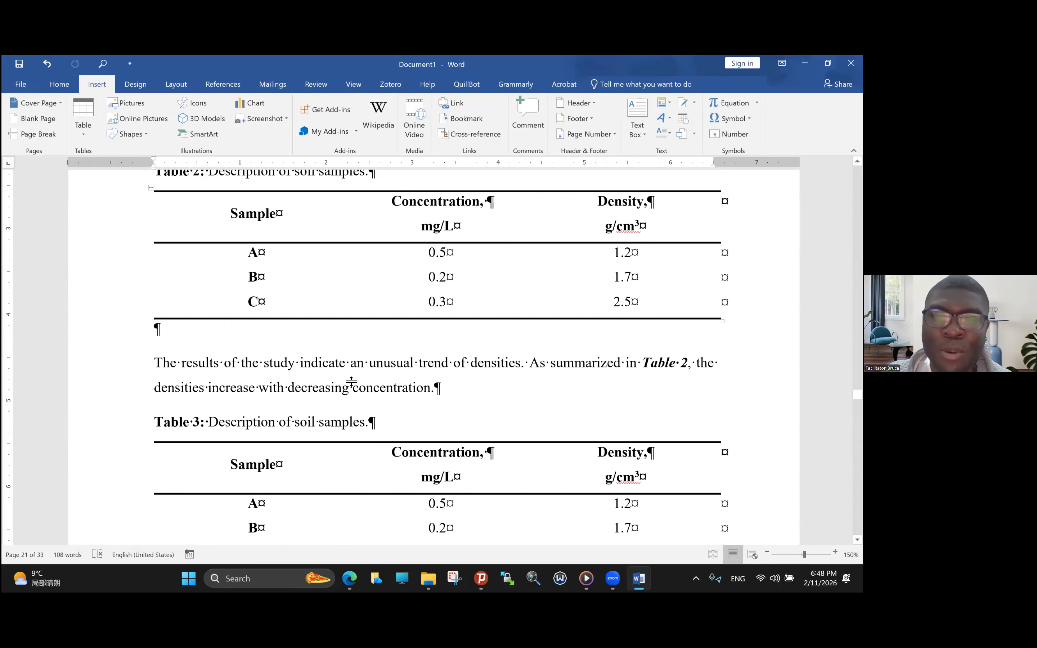
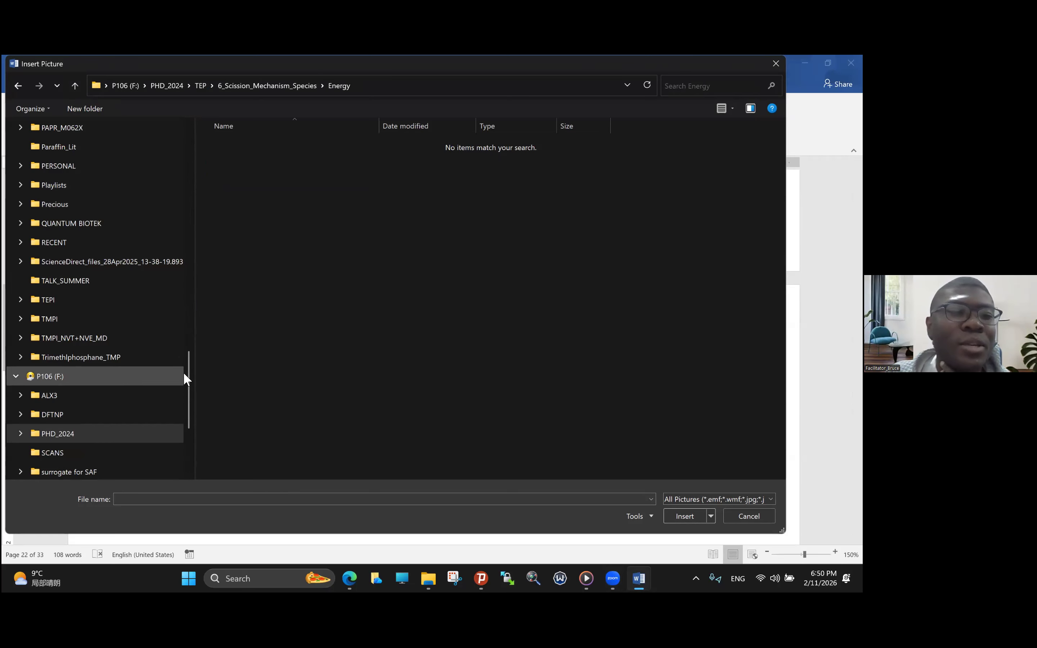
# - Insert the scatter plot picture of predicted against reported cp values on the page after the soil-sample tables
pyautogui.scroll(-3, 185, 399)
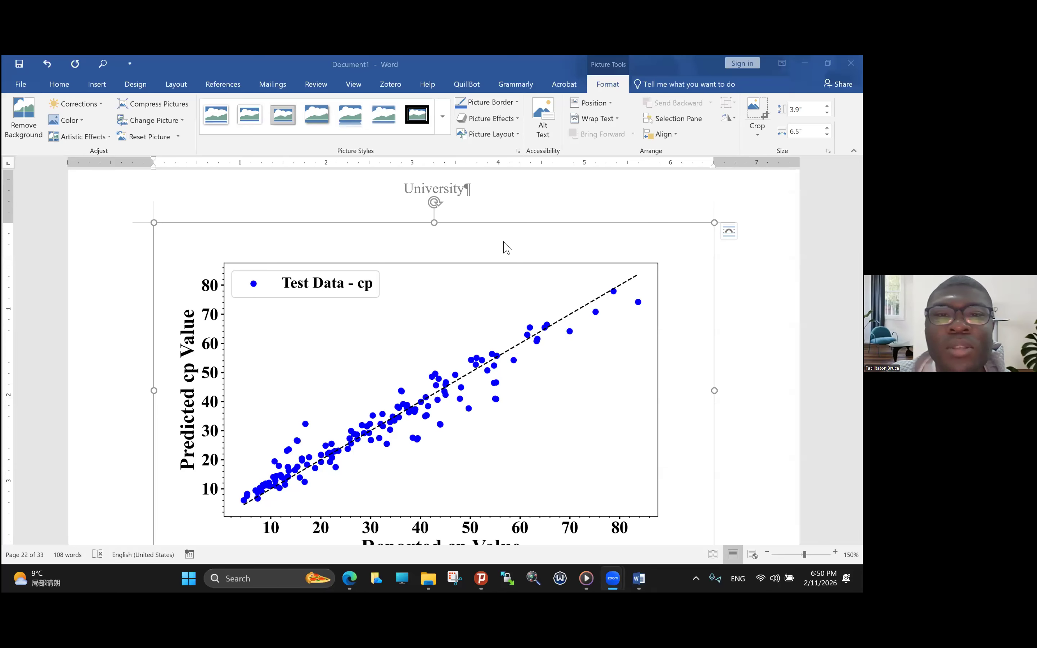
pyautogui.scroll(1, 503, 241)
pyautogui.scroll(-2, 503, 241)
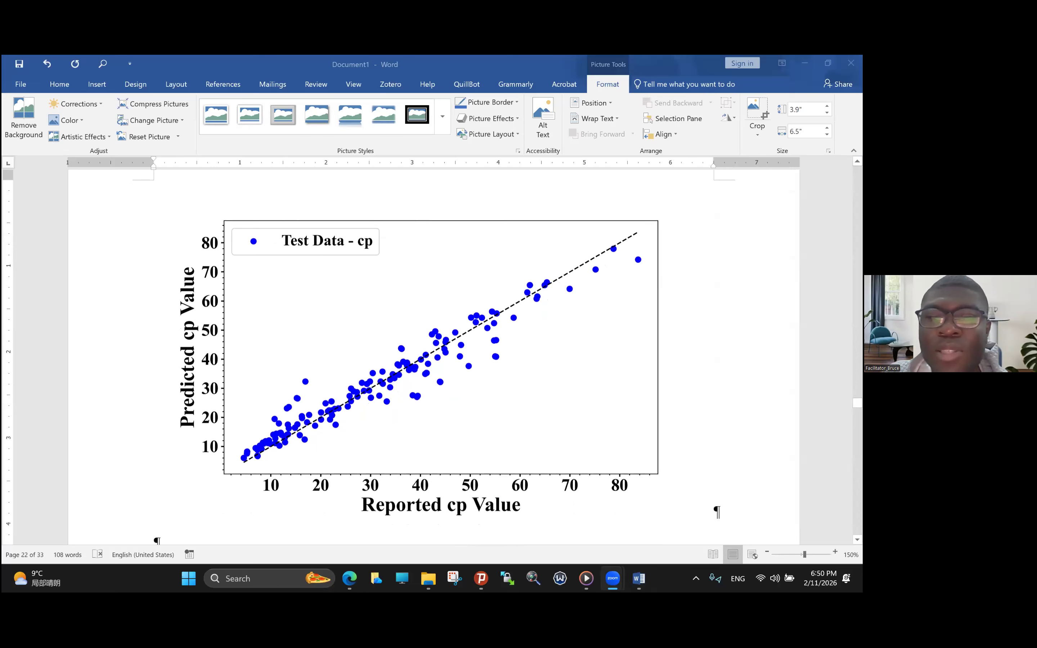
pyautogui.scroll(2, 641, 412)
pyautogui.scroll(-2, 641, 412)
pyautogui.scroll(-8, 448, 355)
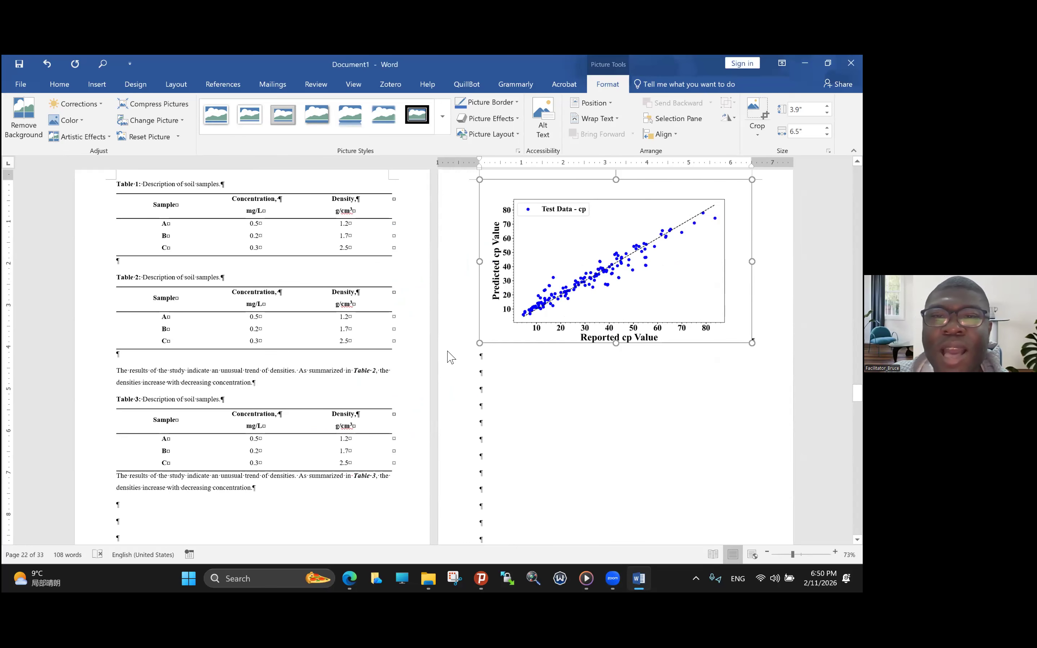
pyautogui.click(558, 361)
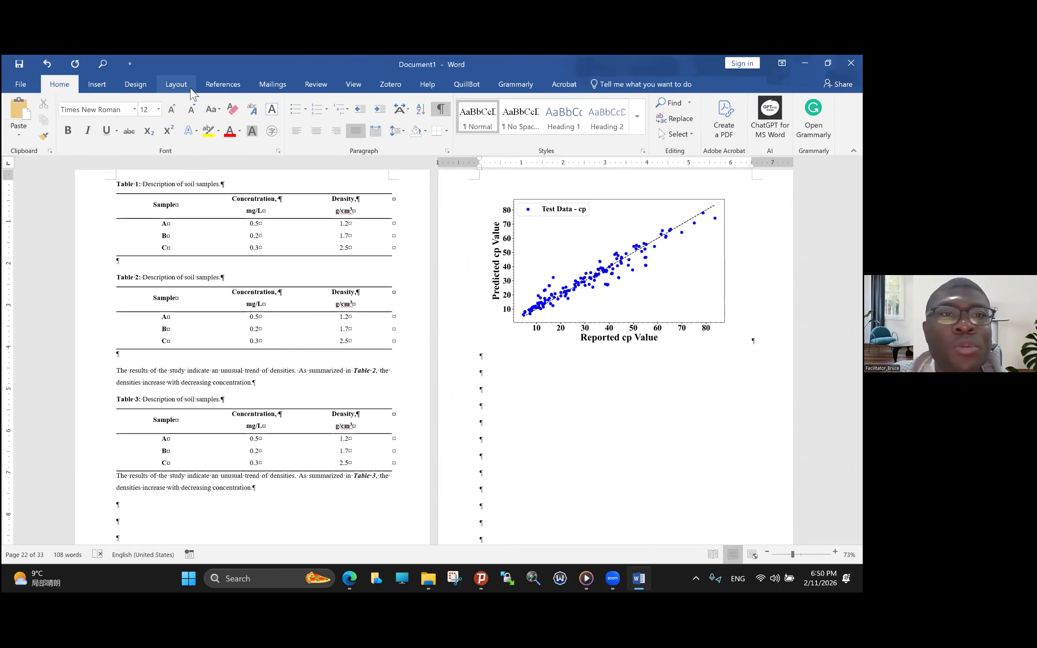
pyautogui.click(223, 85)
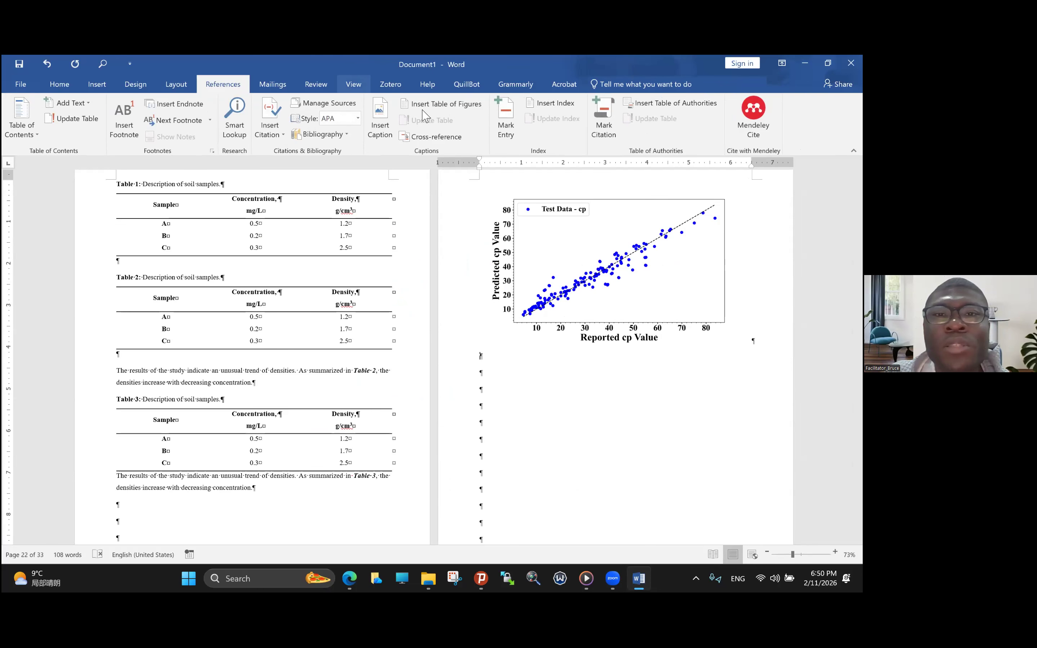
pyautogui.click(380, 122)
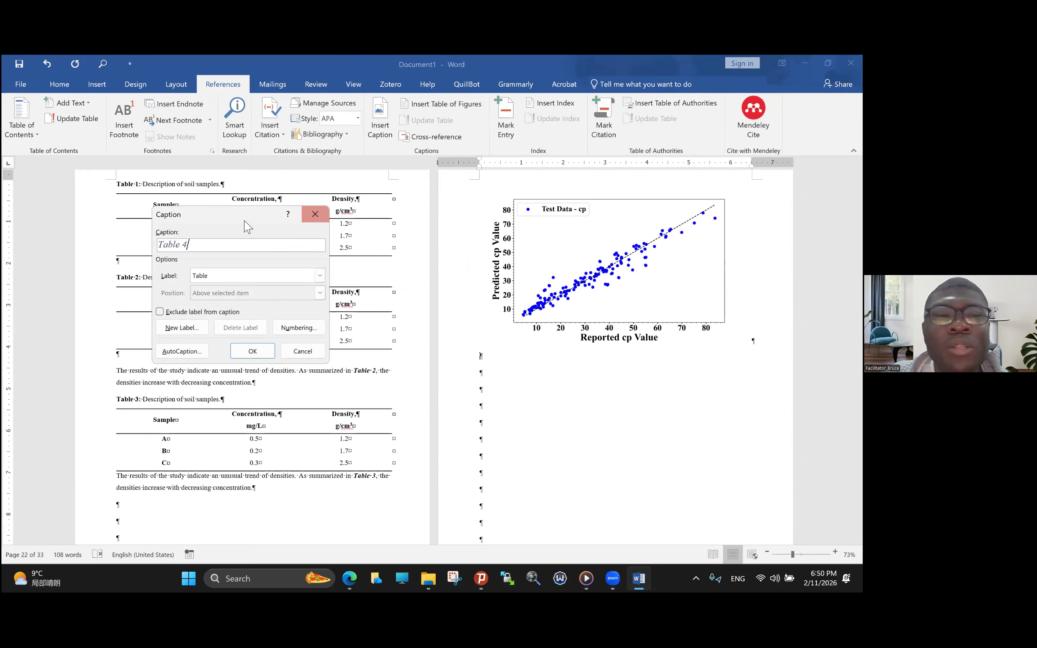
pyautogui.moveTo(245, 226); pyautogui.dragTo(243, 182)
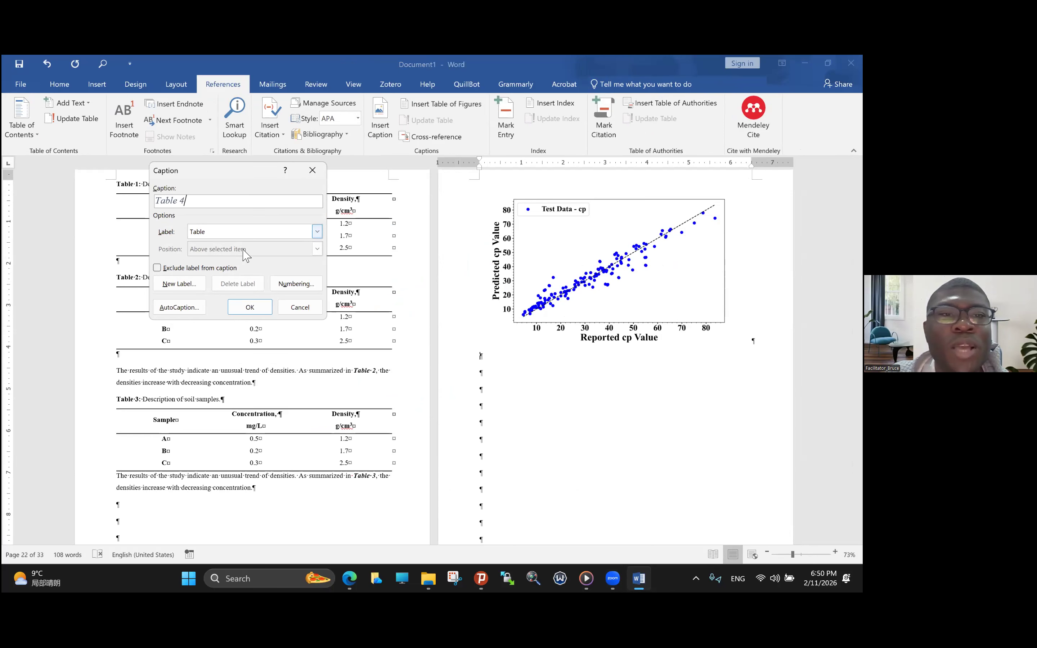
pyautogui.click(246, 232)
pyautogui.click(229, 266)
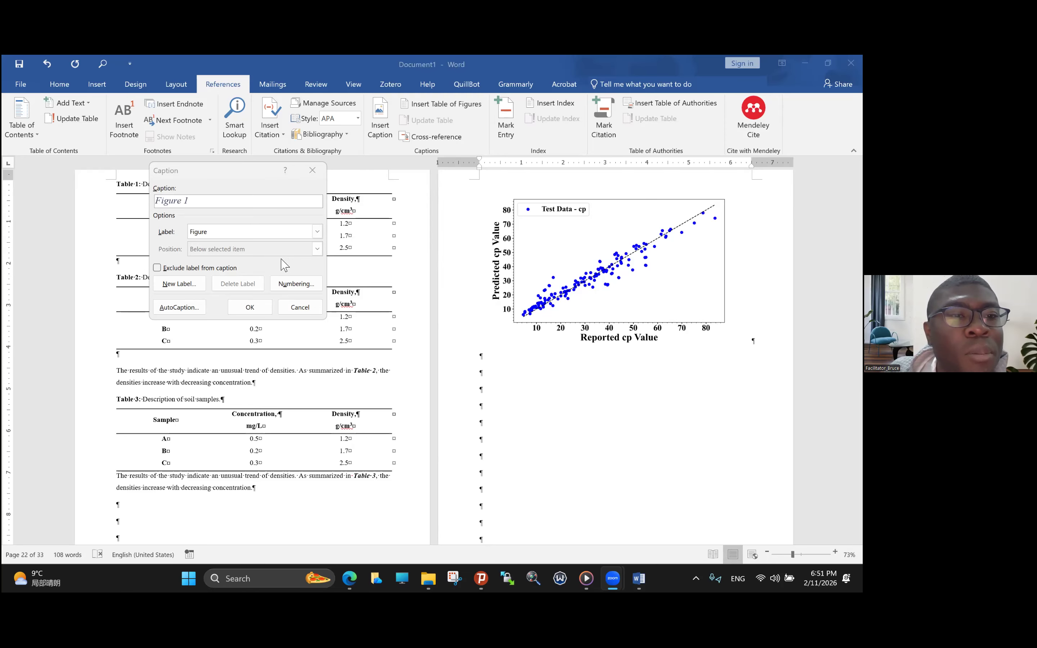
pyautogui.click(158, 268)
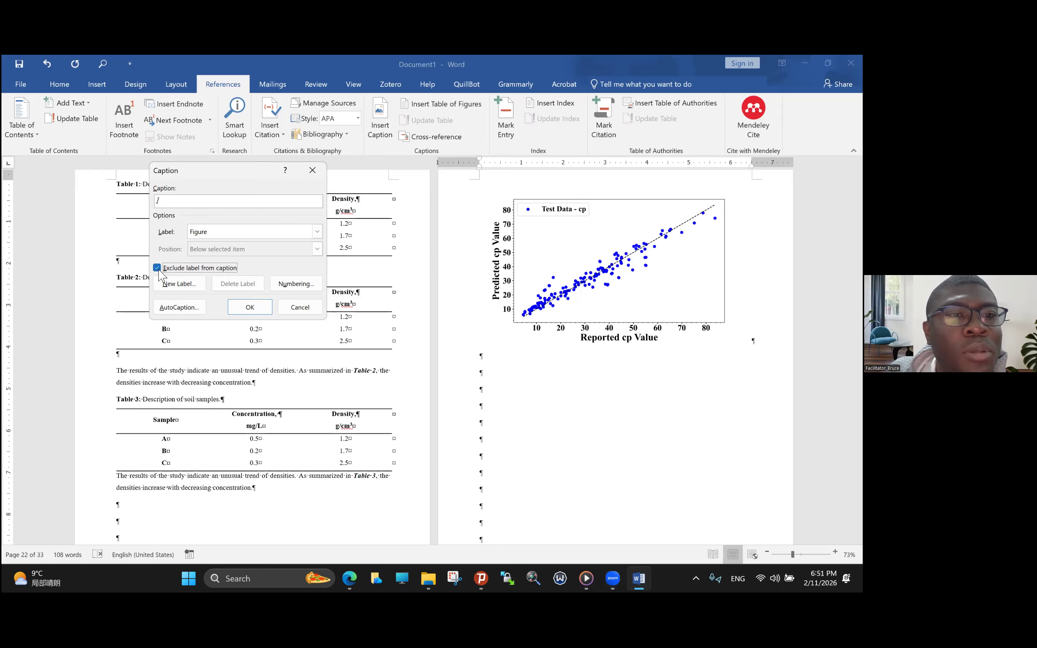
pyautogui.click(158, 268)
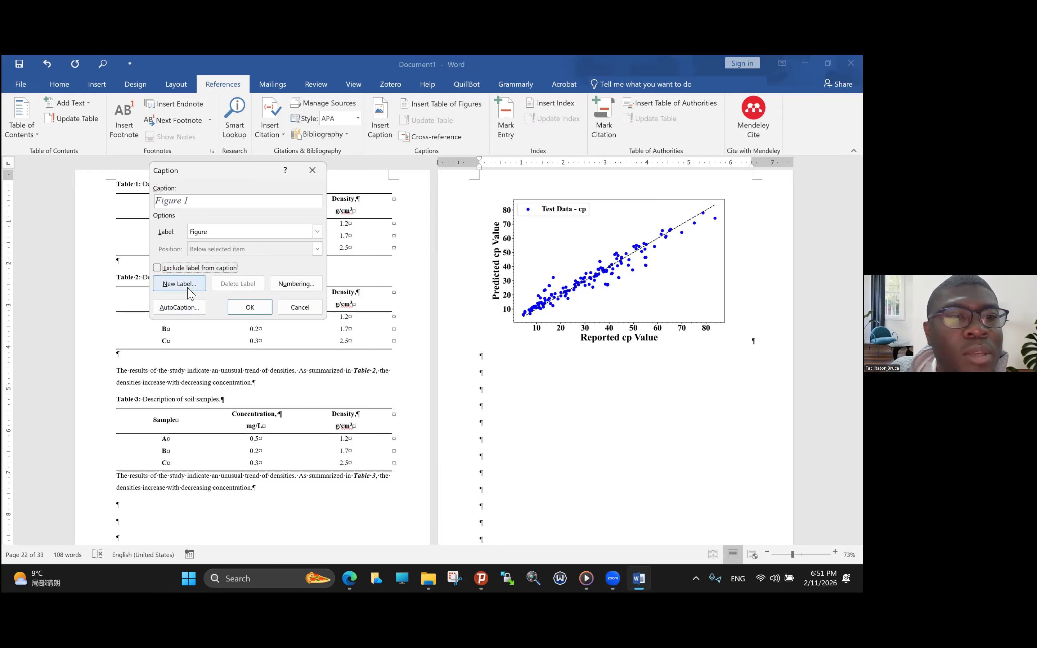
pyautogui.press('Escape')
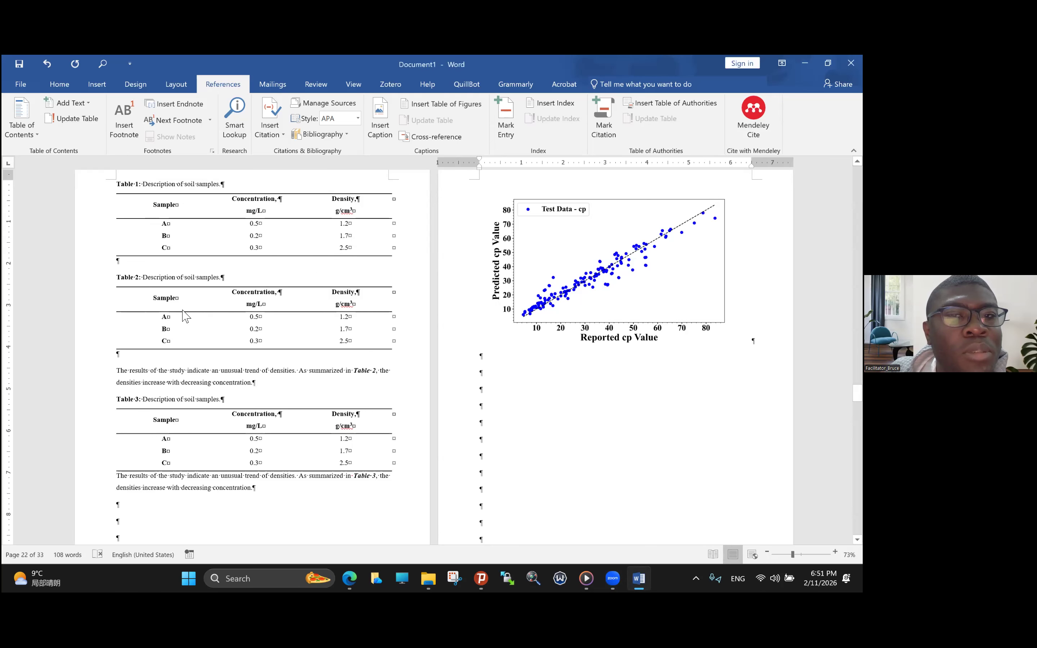
# - Try to include Heading 1 chapter numbers in the 1, 2, 3 format in the table caption numbering, and undo the change
pyautogui.click(506, 395)
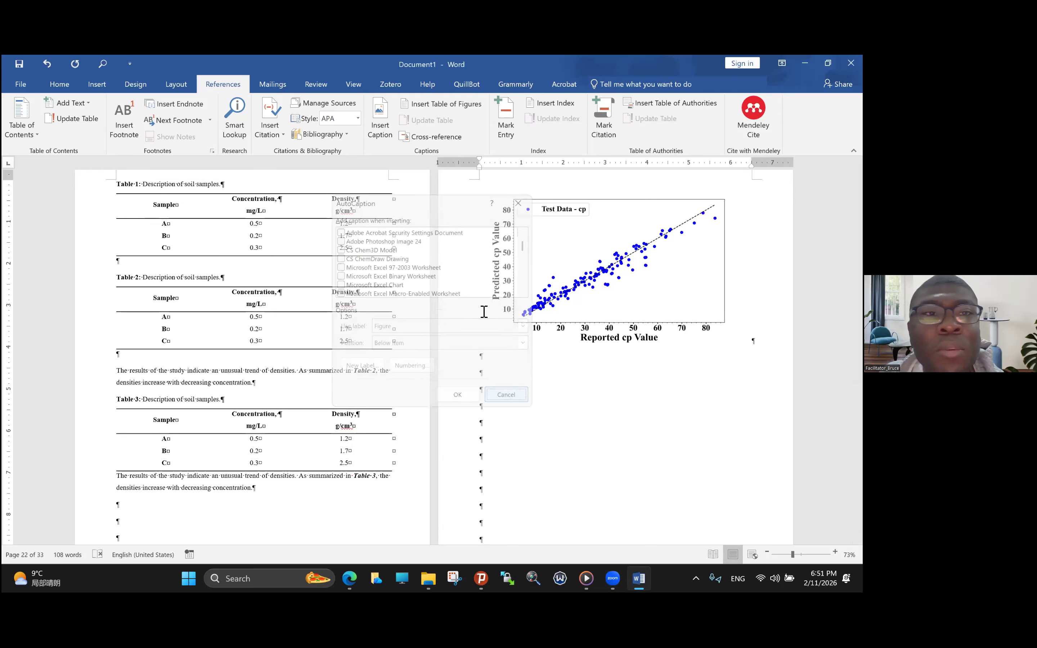
pyautogui.click(380, 128)
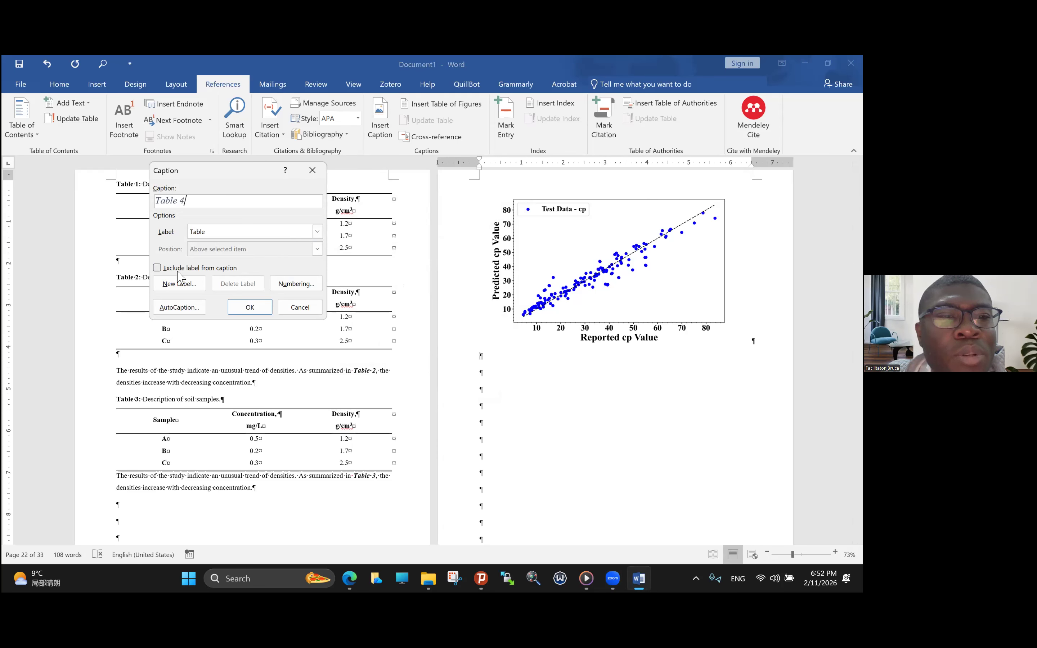
pyautogui.click(281, 286)
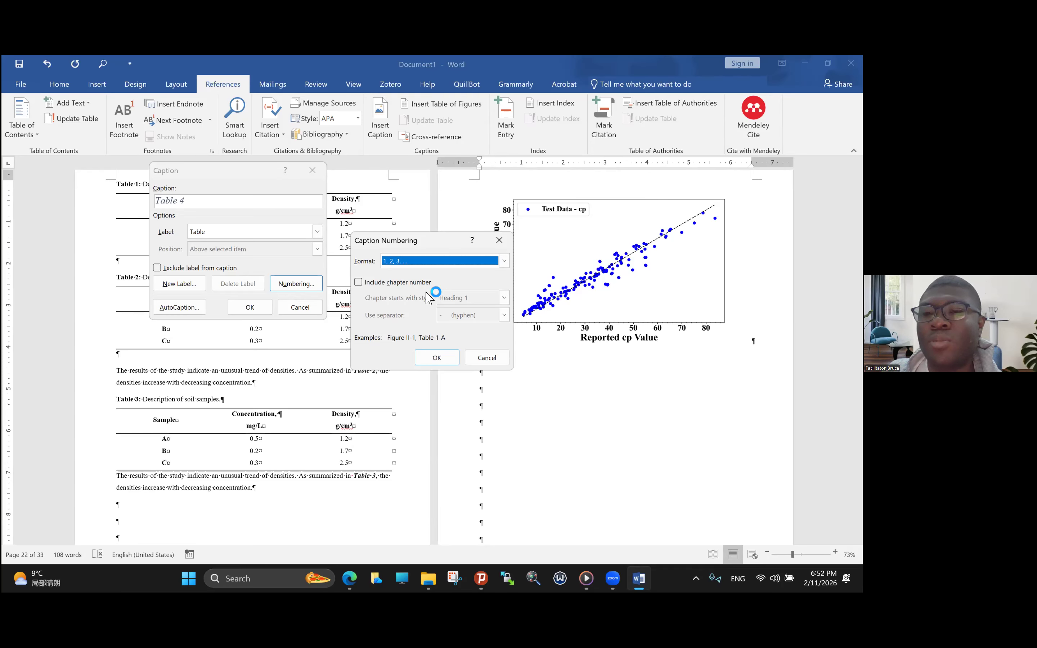
pyautogui.click(358, 282)
pyautogui.click(504, 298)
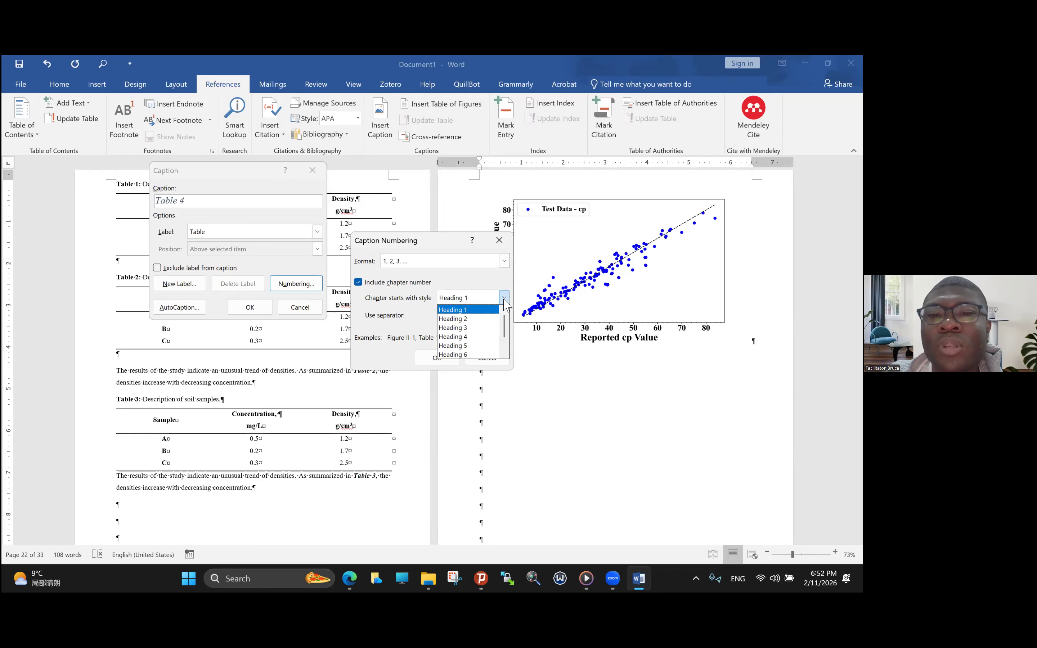
pyautogui.click(489, 310)
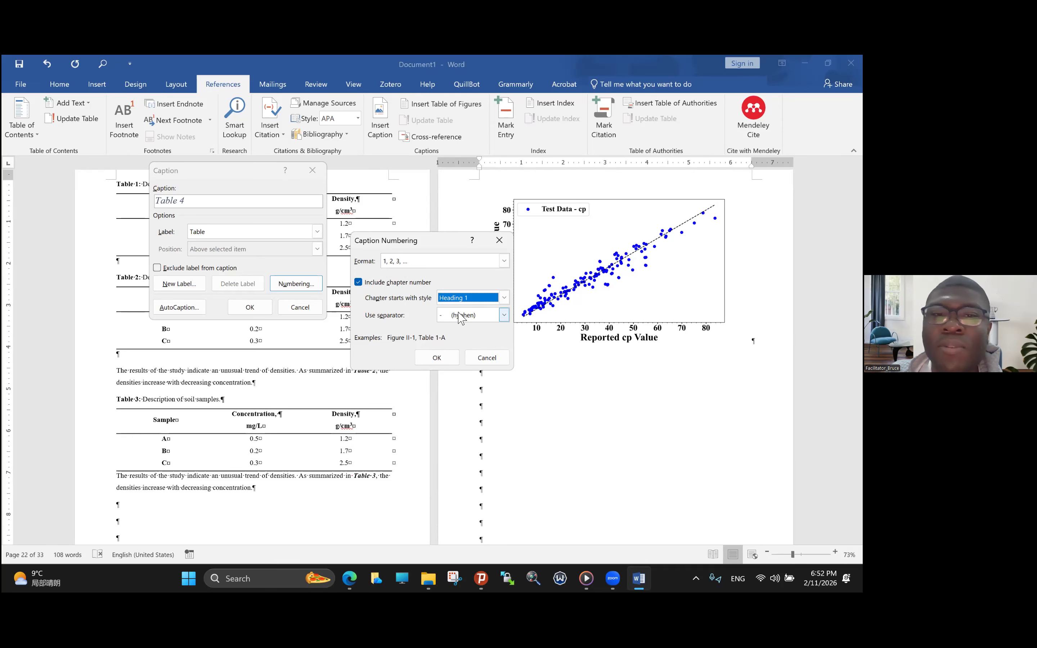
pyautogui.click(505, 261)
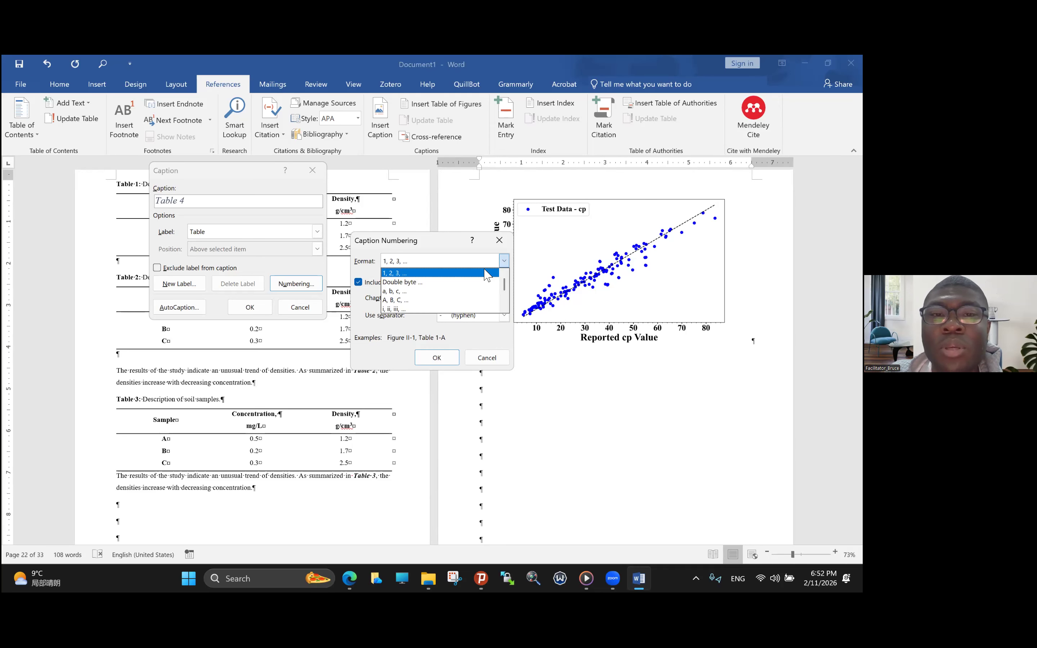
pyautogui.click(487, 275)
pyautogui.click(438, 358)
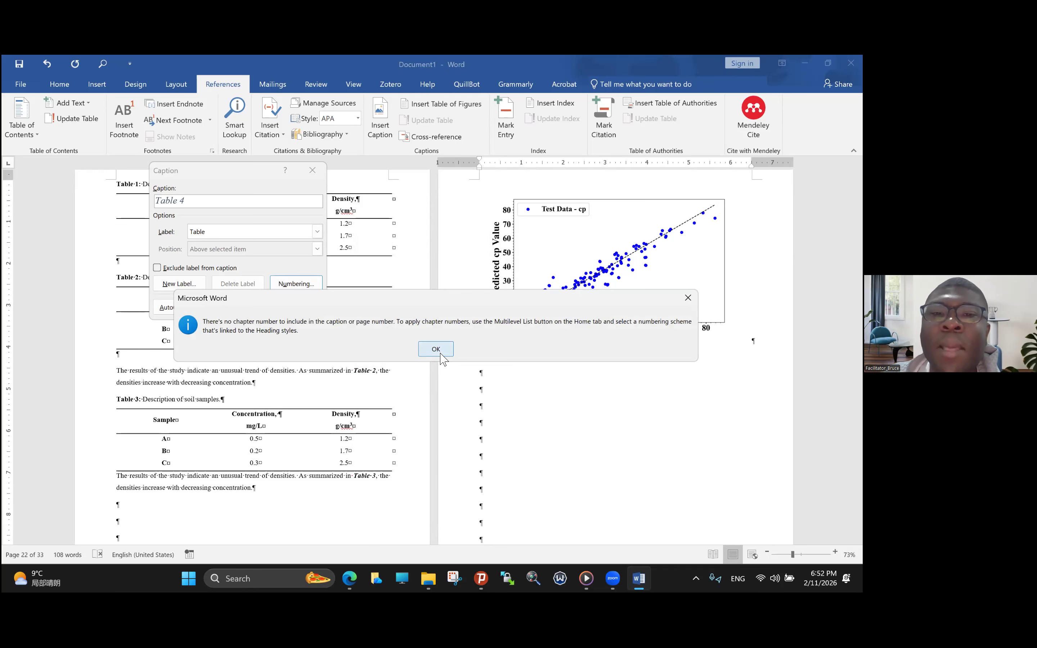
pyautogui.click(439, 350)
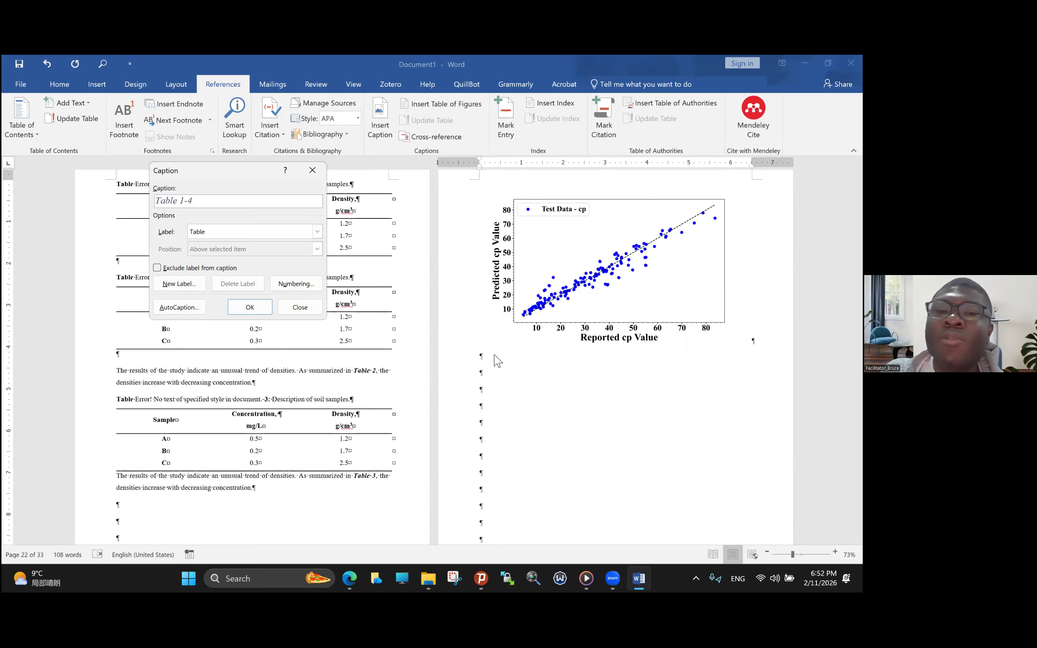
pyautogui.click(294, 306)
pyautogui.hotkey('ctrl', 'z')
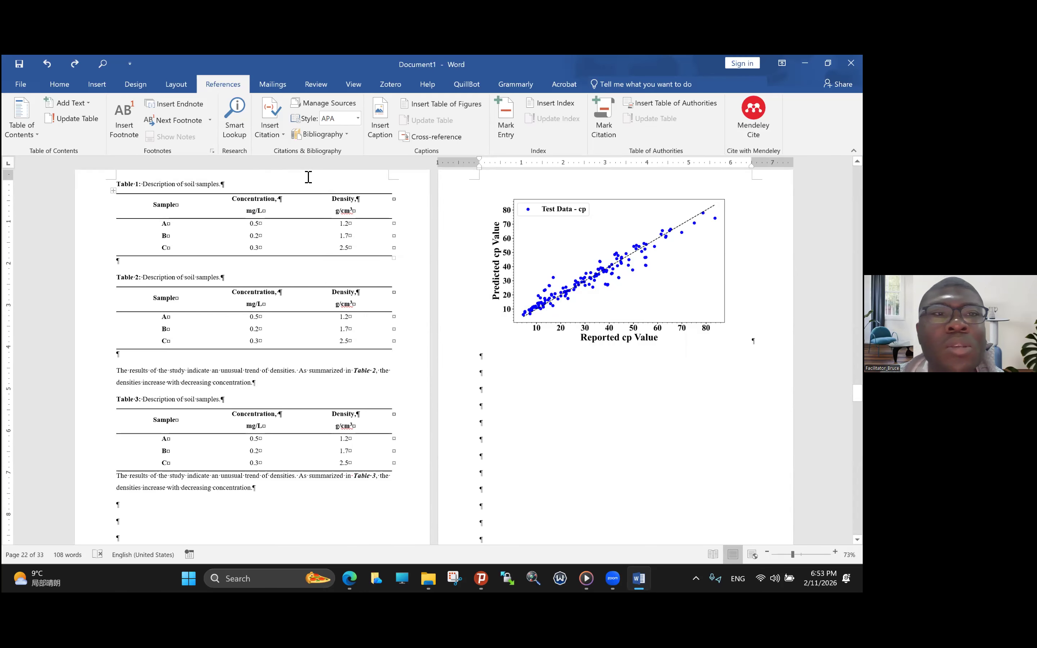
# - Exclude the chapter number from the numbering of the Table caption label
pyautogui.scroll(1, 309, 175)
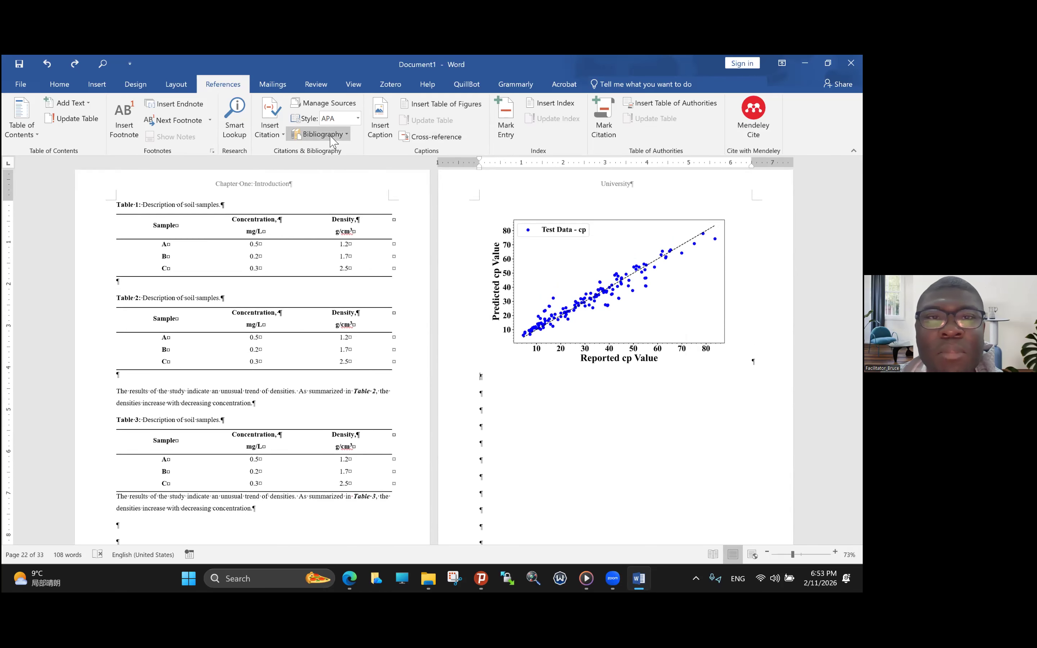
pyautogui.click(380, 122)
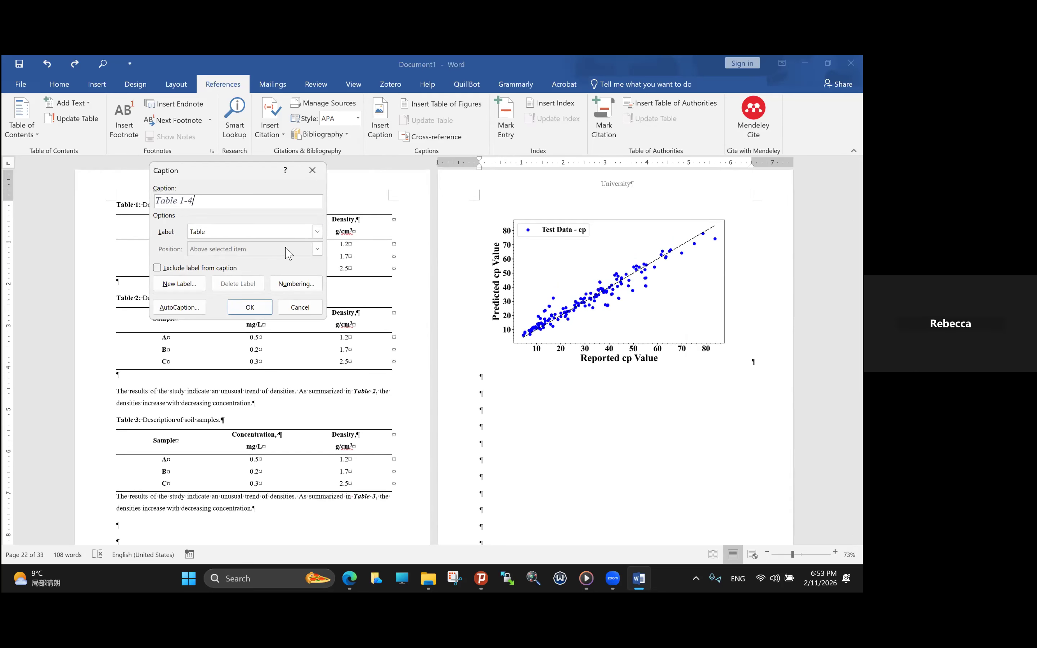
pyautogui.click(309, 281)
pyautogui.click(358, 282)
pyautogui.click(437, 360)
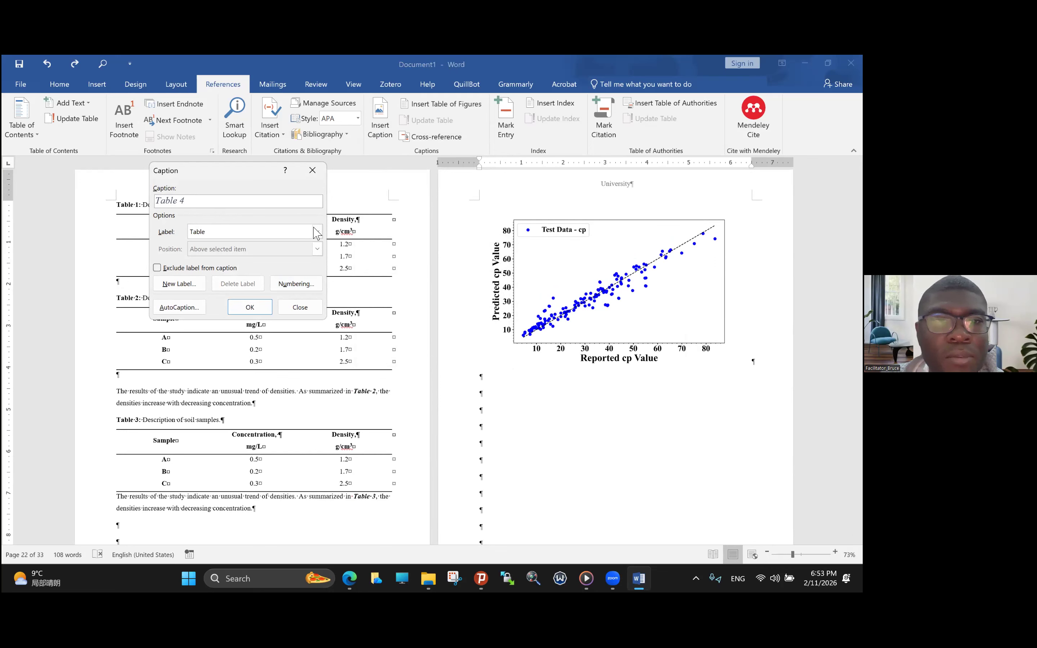
# - Insert a caption with the Figure label below the scatter plot
pyautogui.click(317, 232)
pyautogui.click(248, 262)
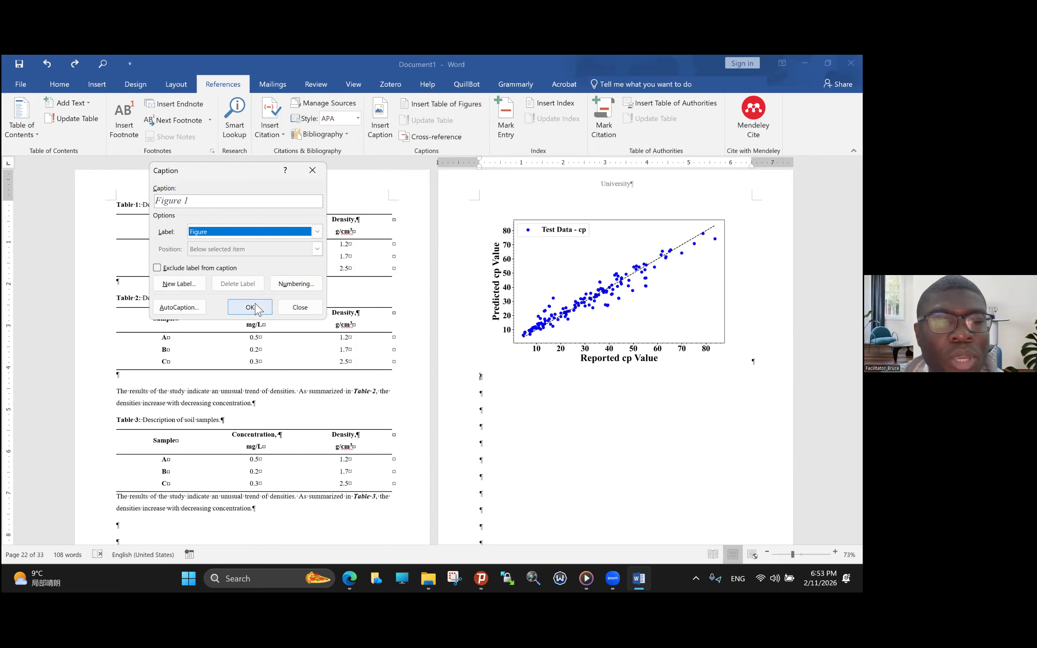
pyautogui.click(258, 308)
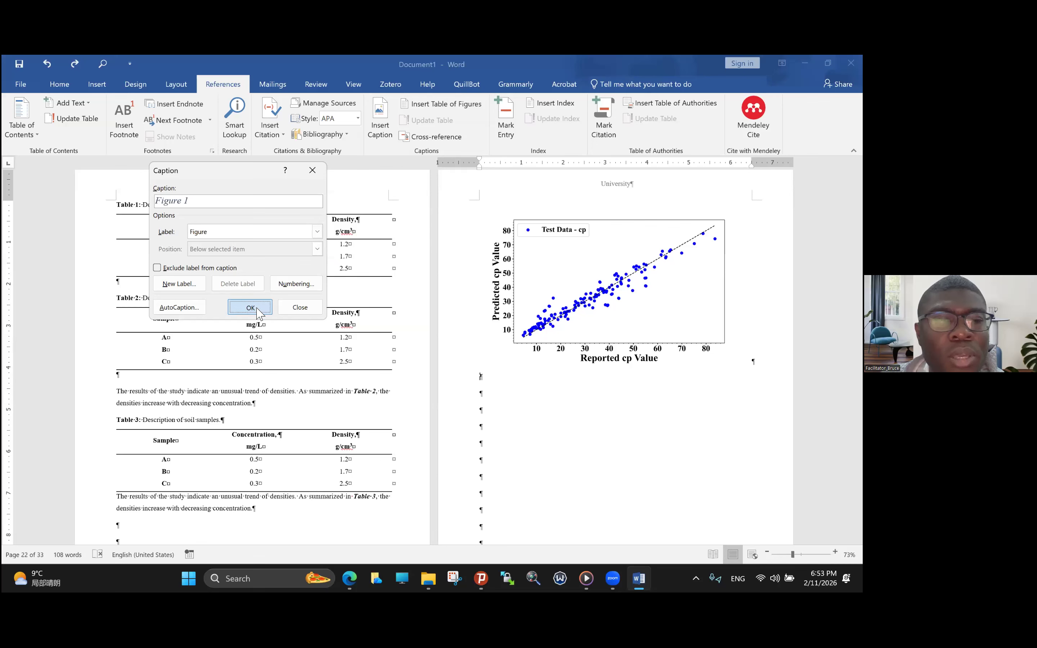
# - Complete the caption below the plot to read "Figure 1. Scatter plot"
pyautogui.write('Scat')
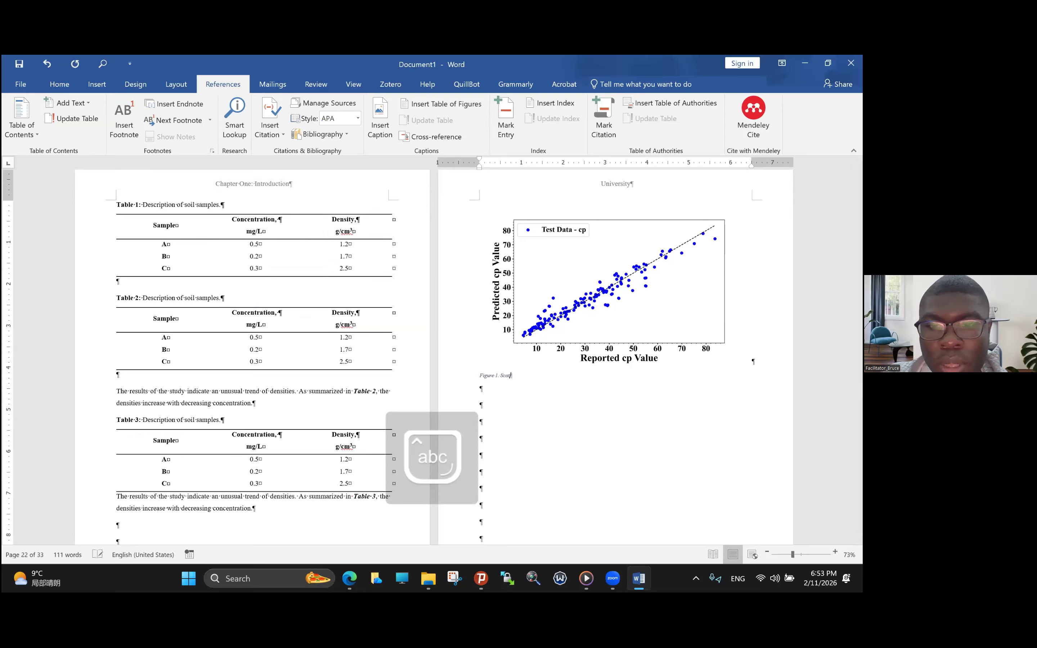
pyautogui.write('er')
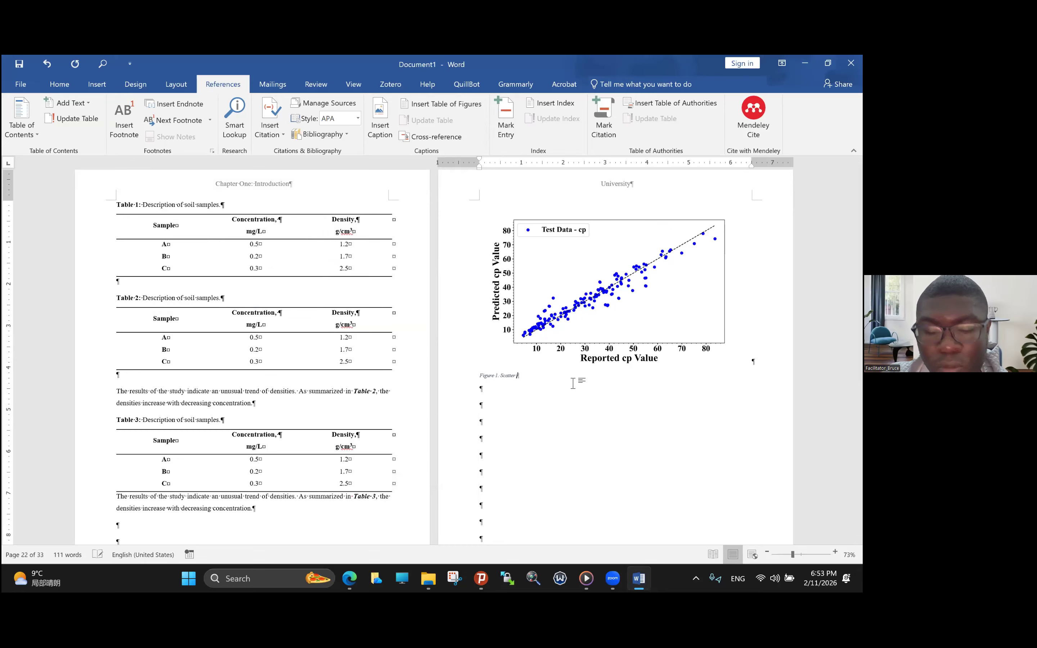
pyautogui.press('capslock')
pyautogui.write('pL')
pyautogui.press('BackSpace')
pyautogui.press('BackSpace')
pyautogui.press('BackSpace')
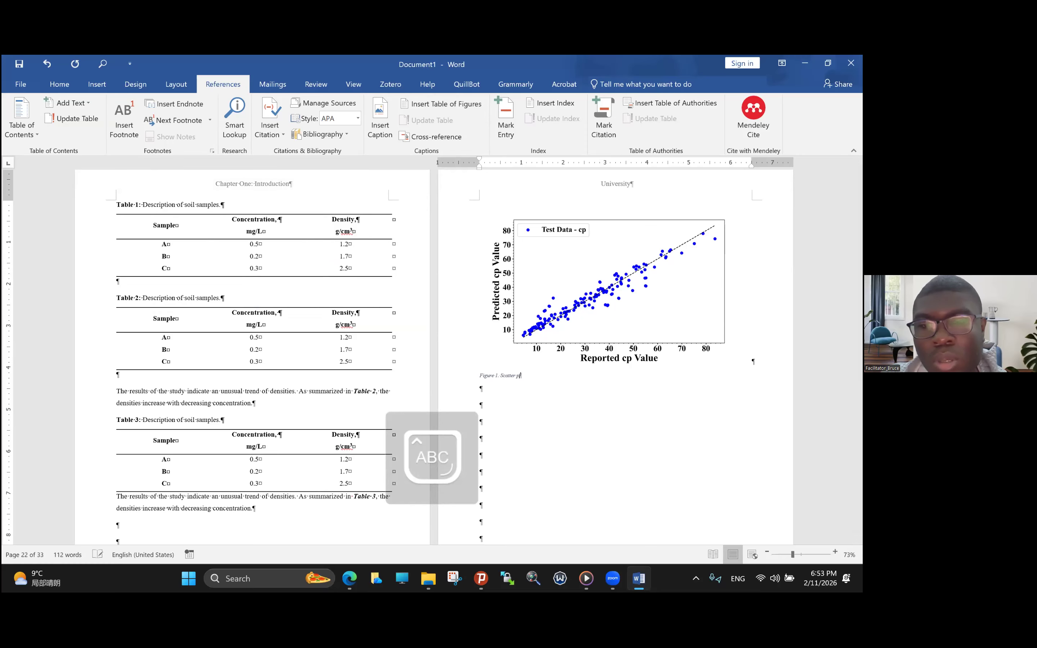
pyautogui.press('capslock')
pyautogui.write('lot')
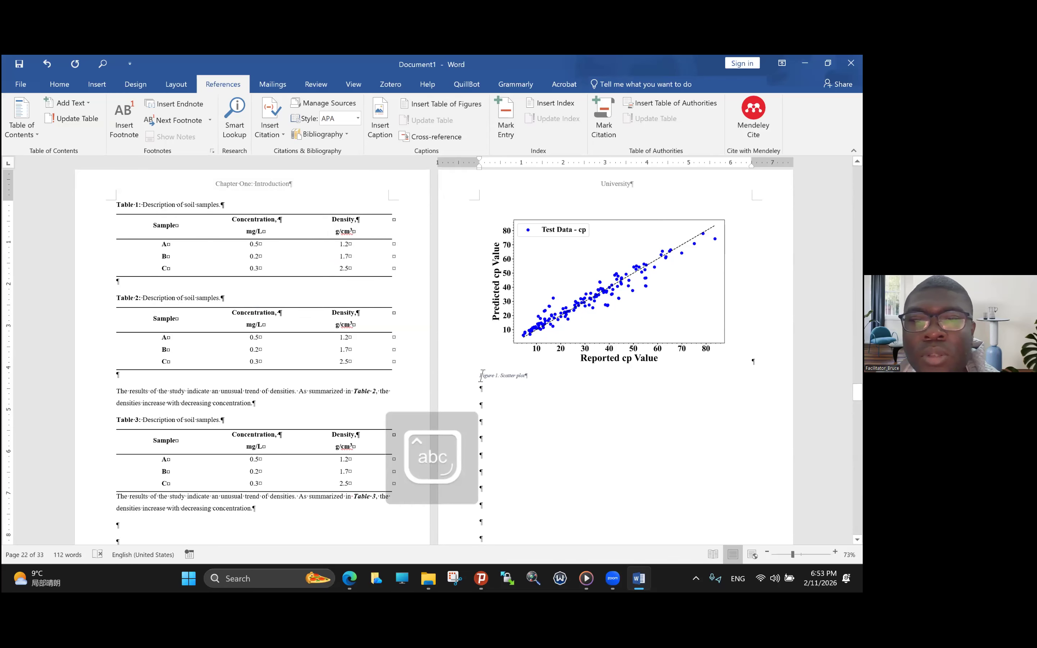
# - Format the whole Figure 1 caption as 12 pt bold, non-italic text in the Automatic font color
pyautogui.tripleClick(531, 374)
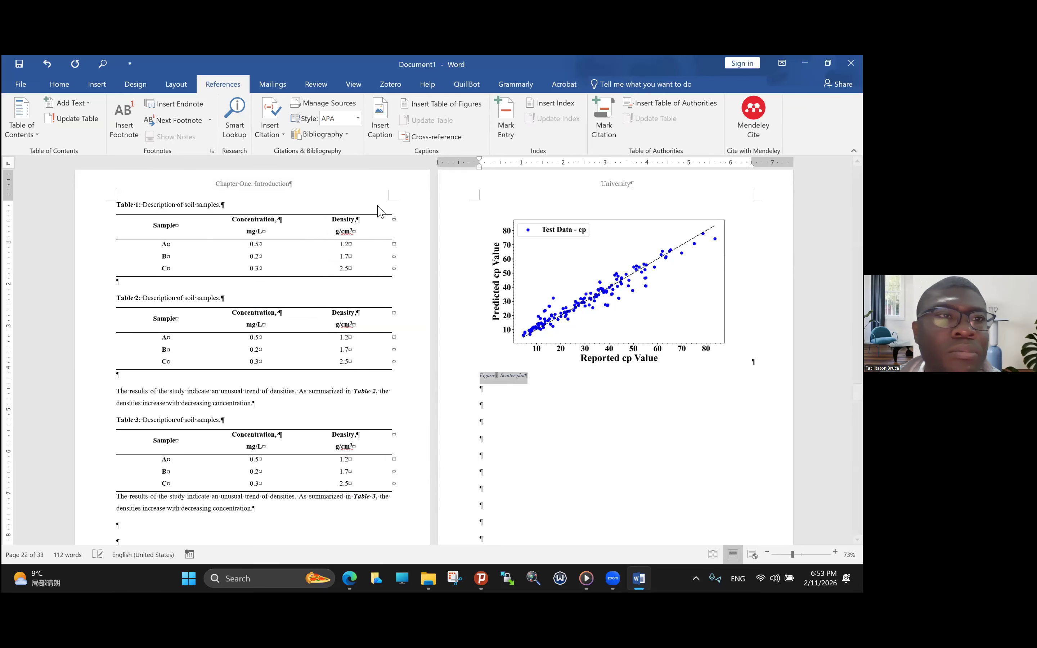
pyautogui.click(60, 84)
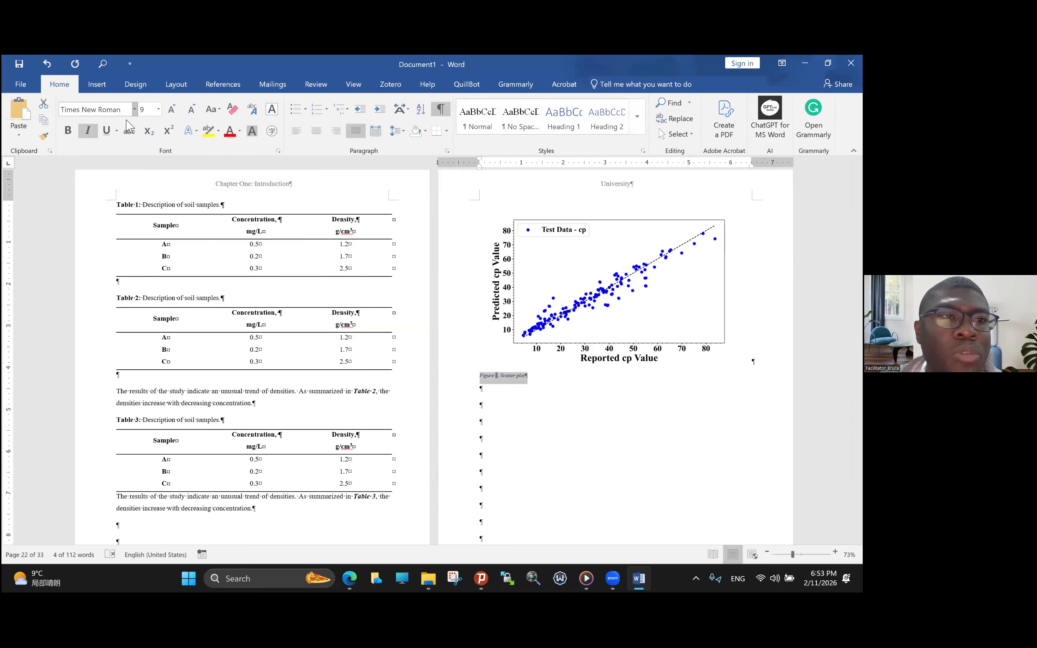
pyautogui.click(174, 112)
pyautogui.click(174, 112)
pyautogui.click(174, 113)
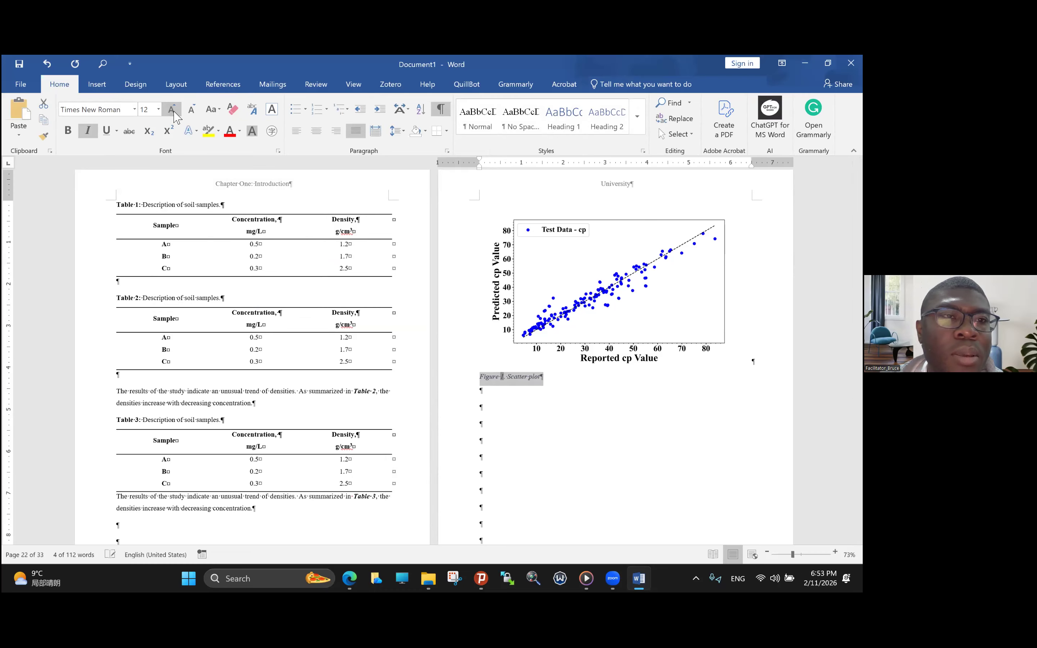
pyautogui.click(88, 131)
pyautogui.click(68, 131)
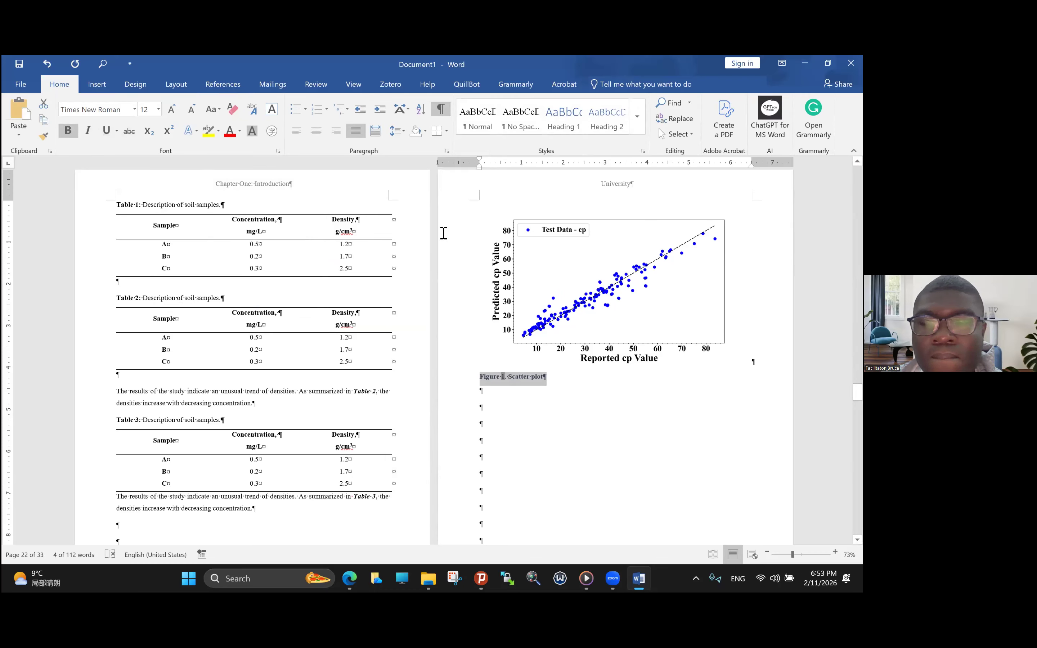
pyautogui.click(239, 134)
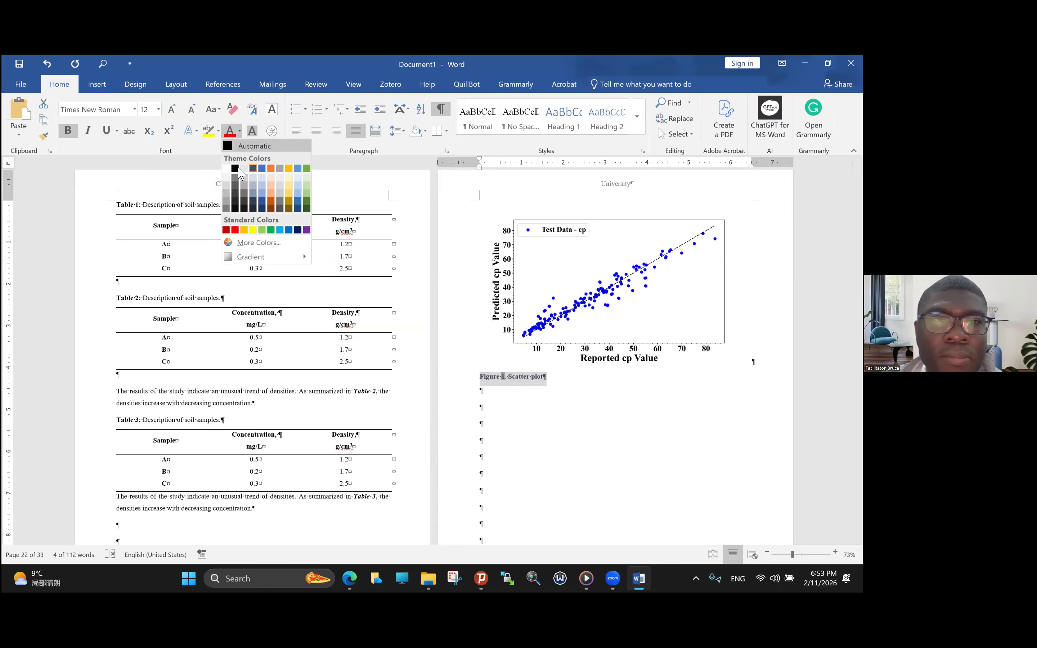
pyautogui.click(235, 146)
# - Make the figure caption's description read "Scatter plot." in non-bold text and center the whole caption
pyautogui.moveTo(543, 380); pyautogui.dragTo(514, 380)
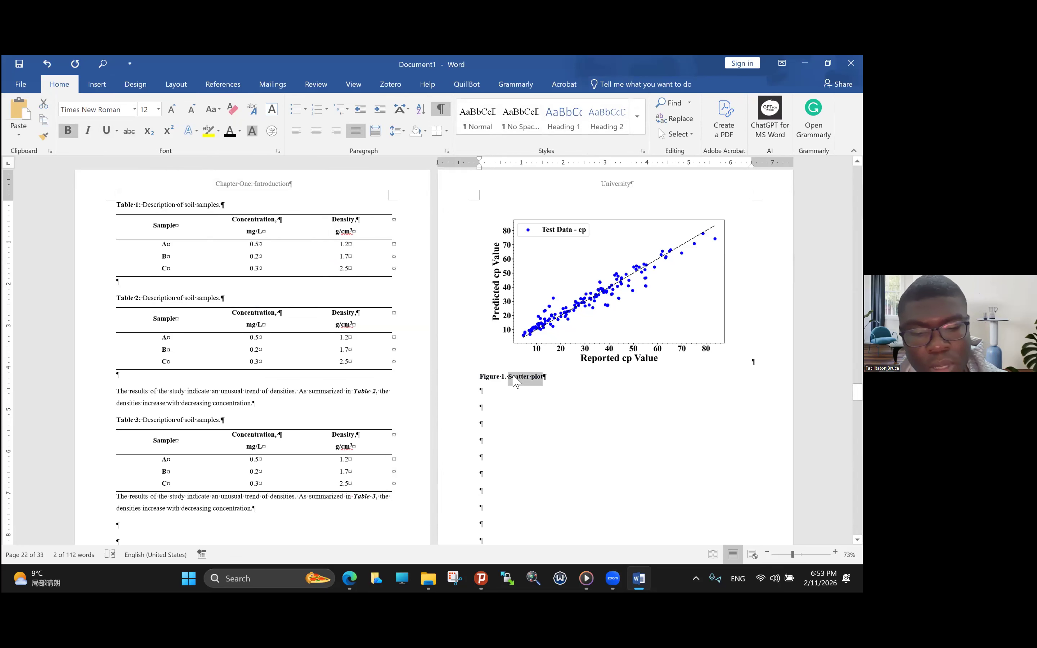
pyautogui.hotkey('ctrl', 'b')
pyautogui.click(554, 378)
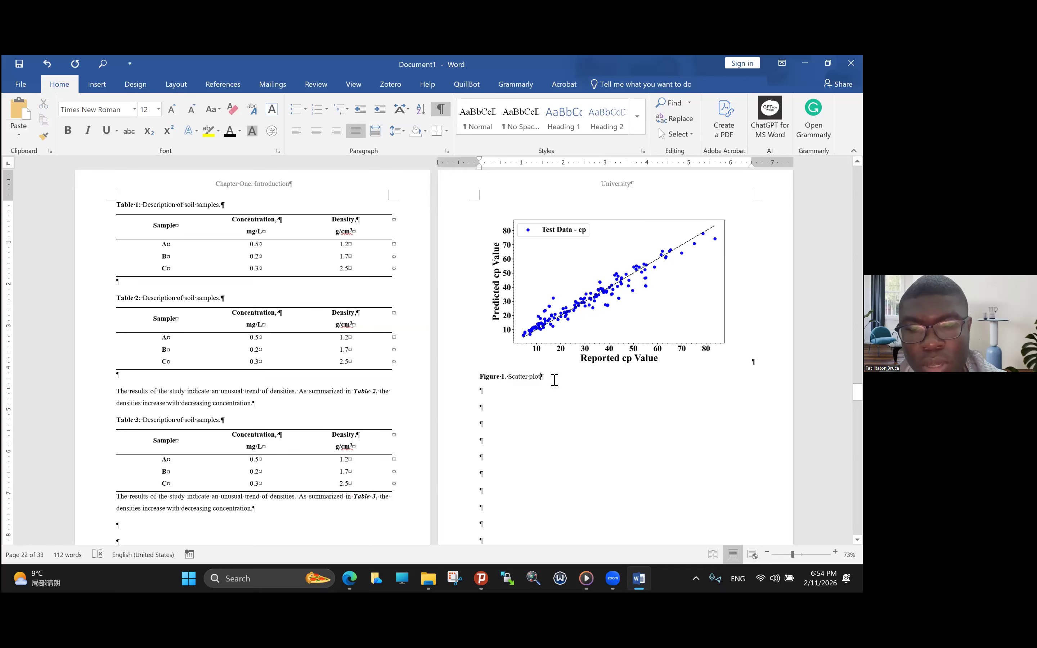
pyautogui.tripleClick(565, 387)
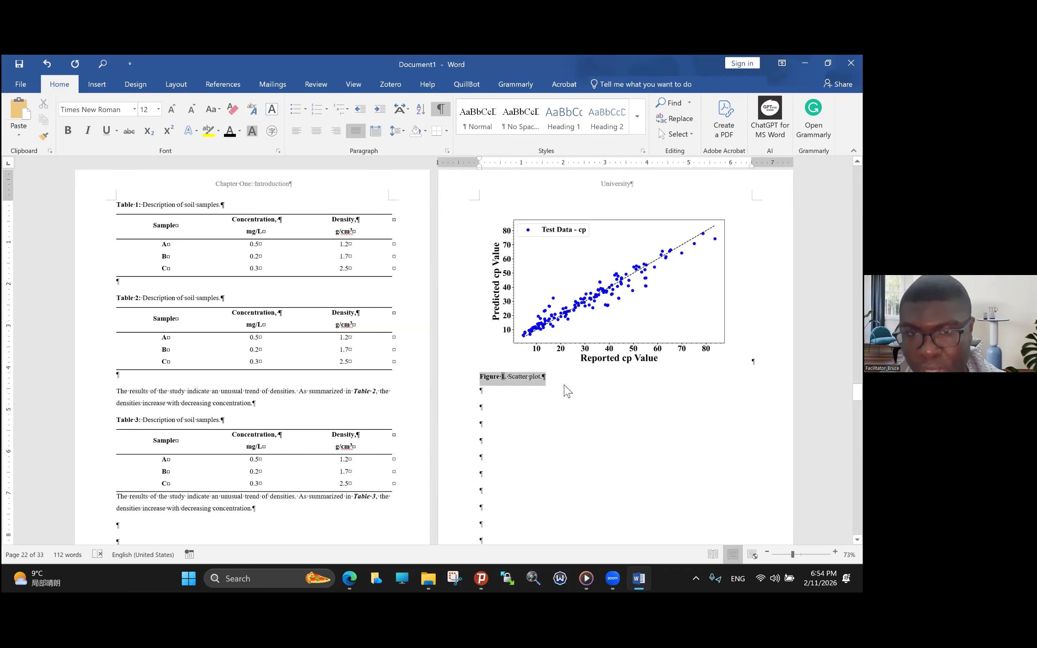
pyautogui.click(316, 131)
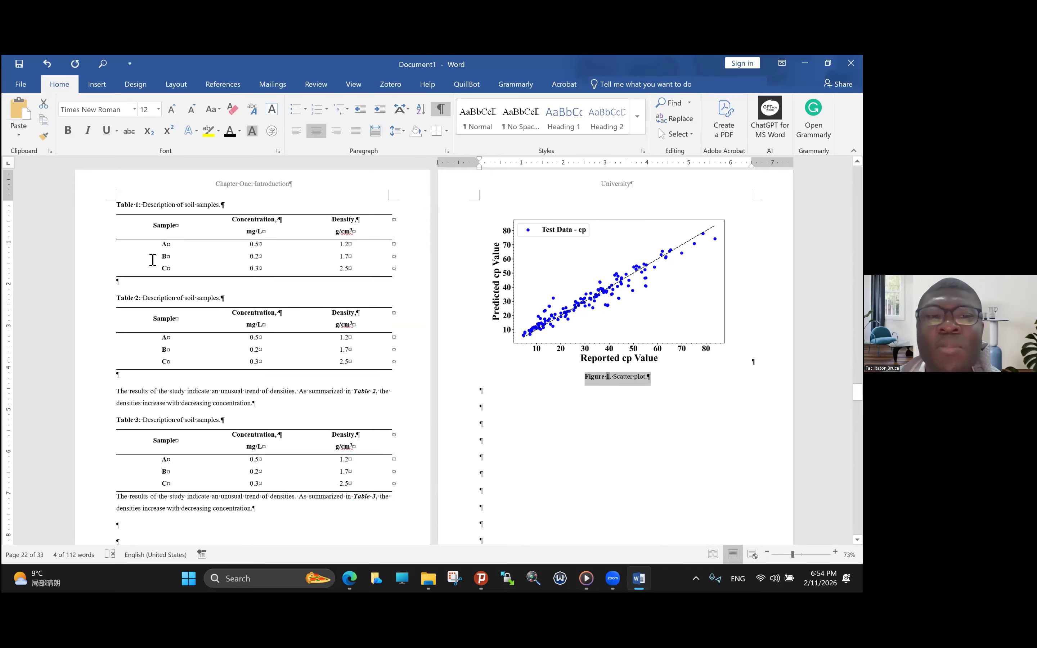
# - Copy the results paragraph that follows Table 2 and paste it directly below the Figure 1 caption
pyautogui.tripleClick(208, 401)
pyautogui.hotkey('ctrl', 'c')
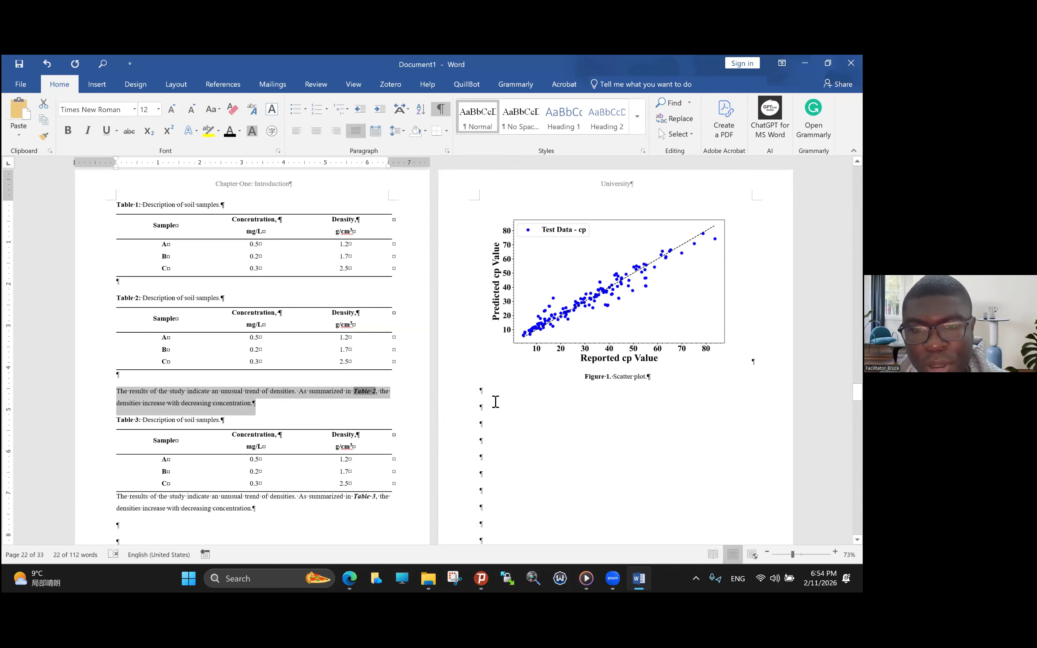
pyautogui.click(489, 401)
pyautogui.hotkey('ctrl', 'v')
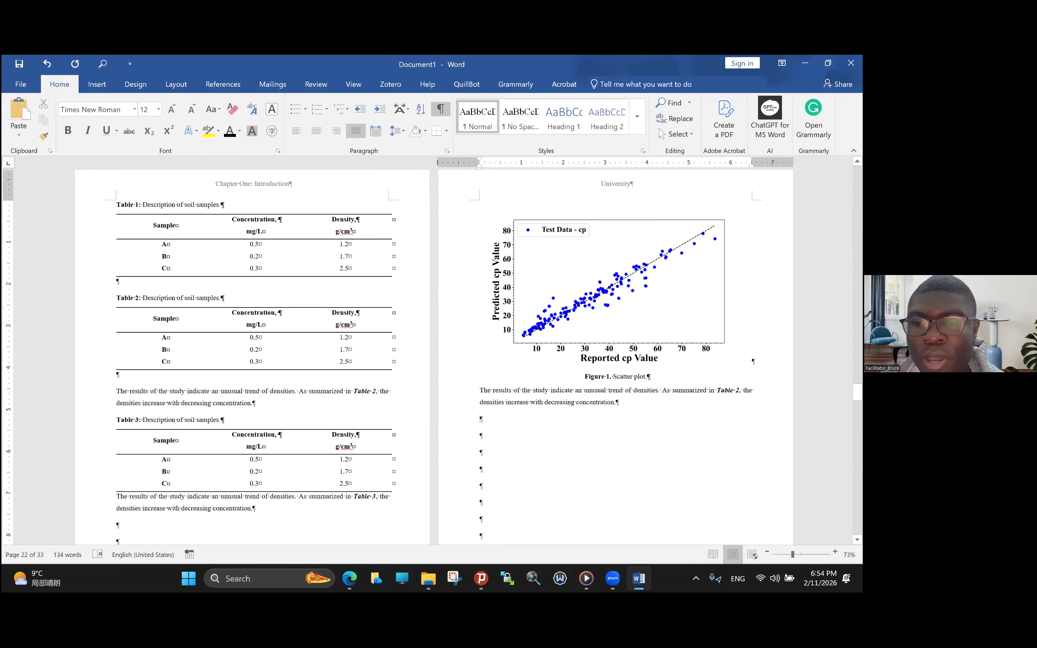
# - Insert a Figure 1 cross-reference with only label and number over the word "Table" in the pasted paragraph
pyautogui.scroll(1, 733, 409)
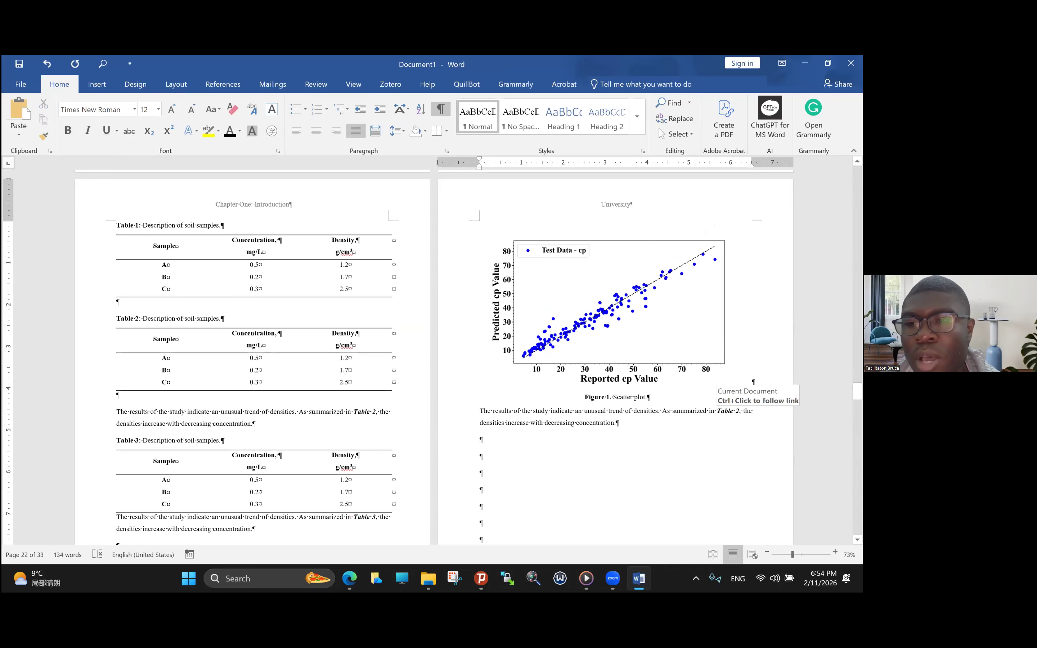
pyautogui.doubleClick(725, 410)
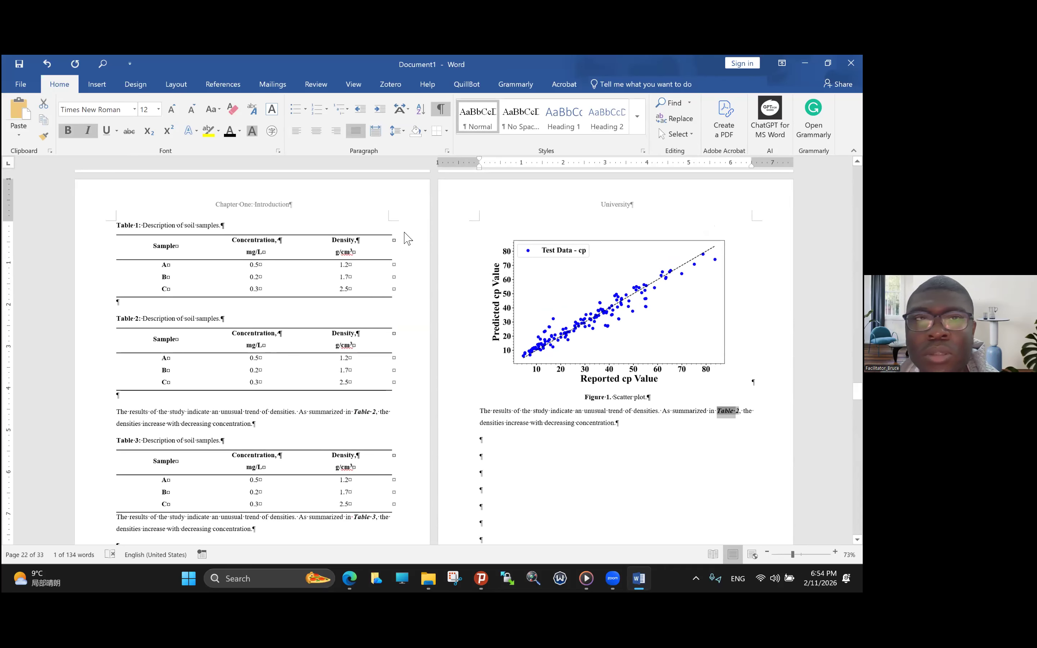
pyautogui.scroll(4, 432, 196)
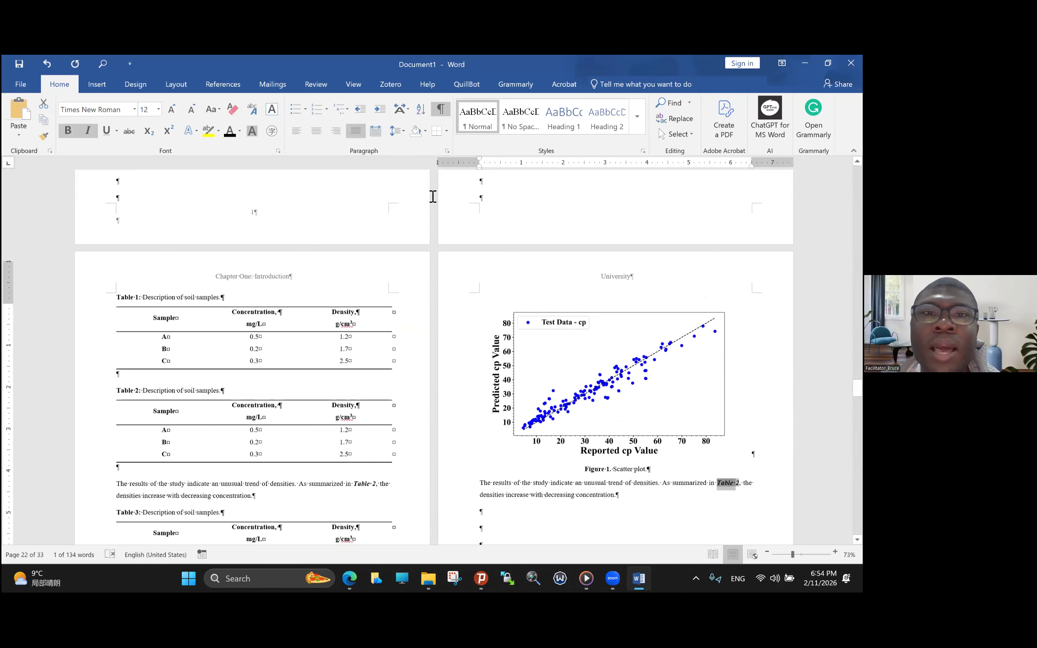
pyautogui.click(97, 85)
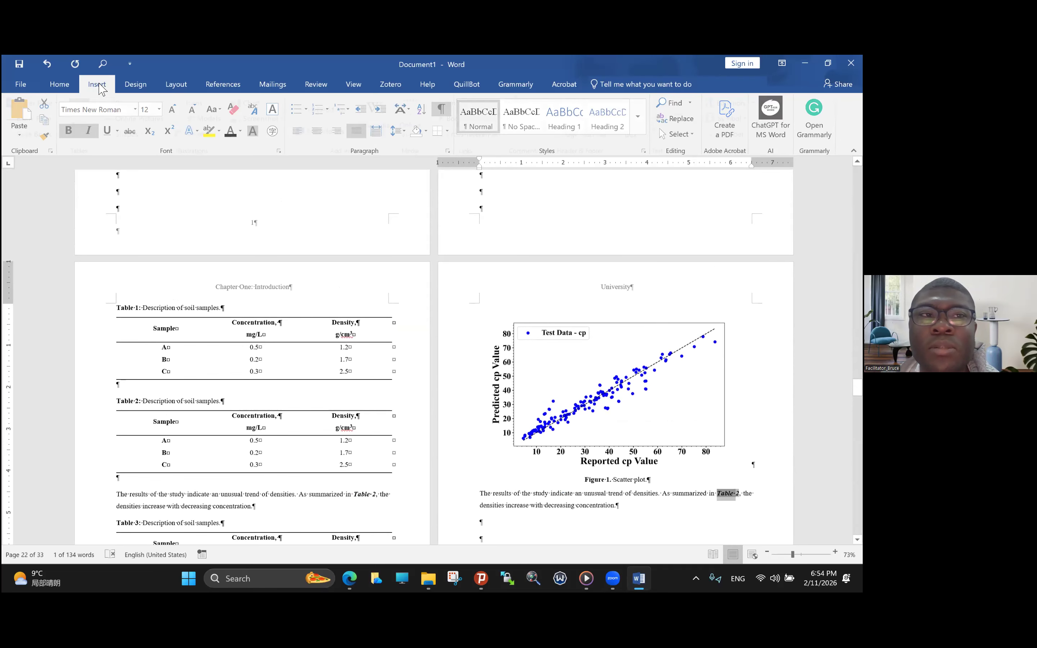
pyautogui.click(471, 133)
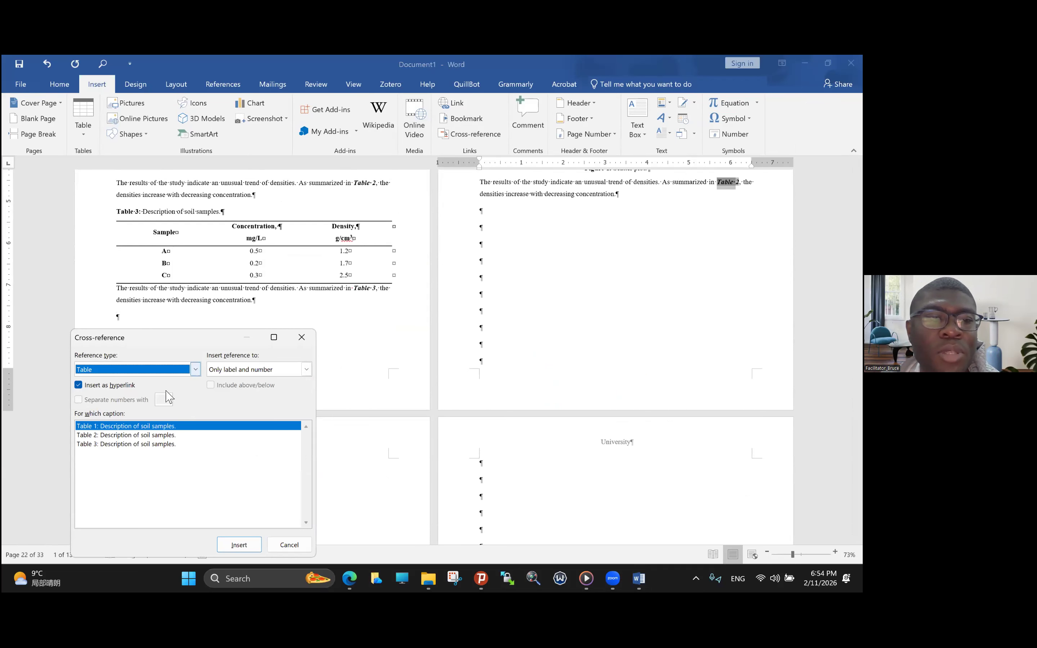
pyautogui.click(189, 370)
pyautogui.click(142, 422)
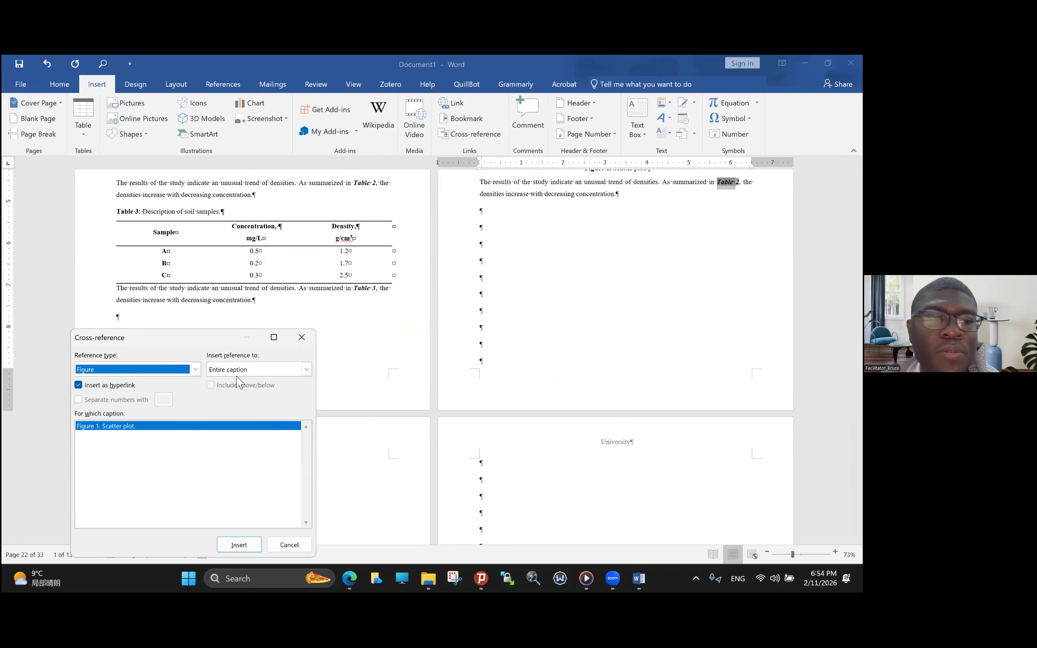
pyautogui.click(306, 370)
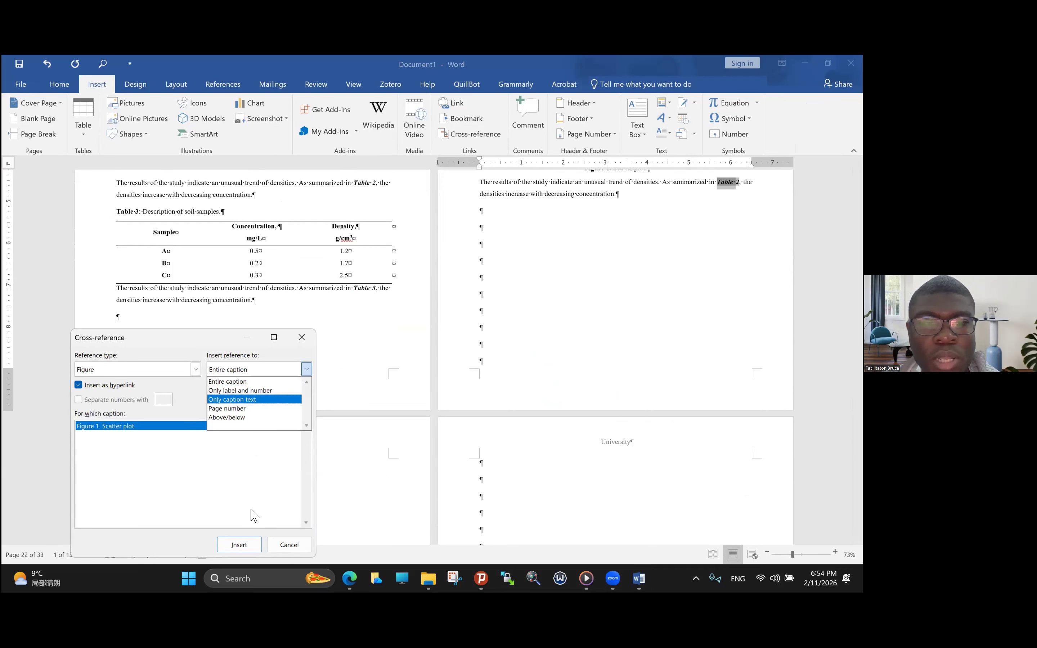
pyautogui.click(240, 391)
pyautogui.click(242, 545)
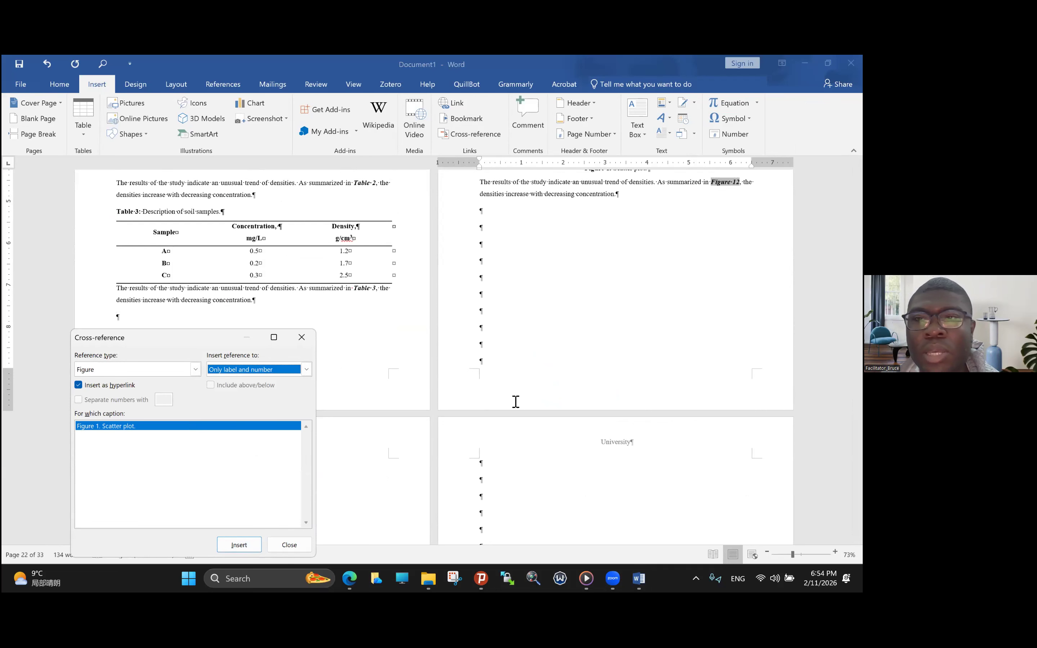
# - Delete the inserted figure reference and the leftover "2," after "As summarized in" in the paragraph below the plot
pyautogui.scroll(-3, 611, 345)
pyautogui.scroll(4, 664, 314)
pyautogui.scroll(3, 665, 315)
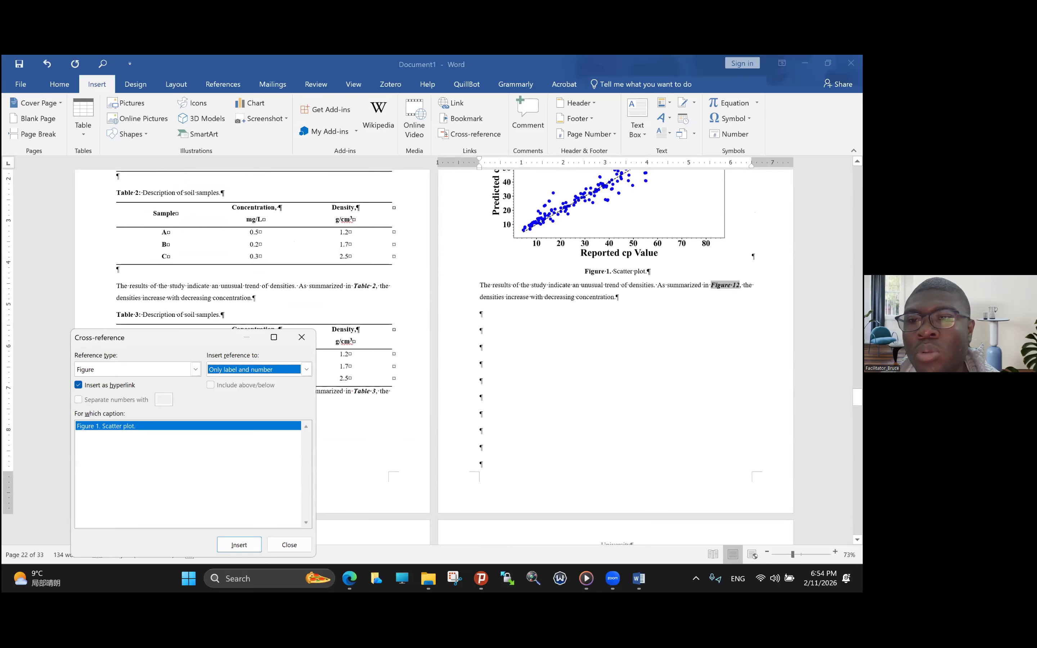
pyautogui.click(739, 286)
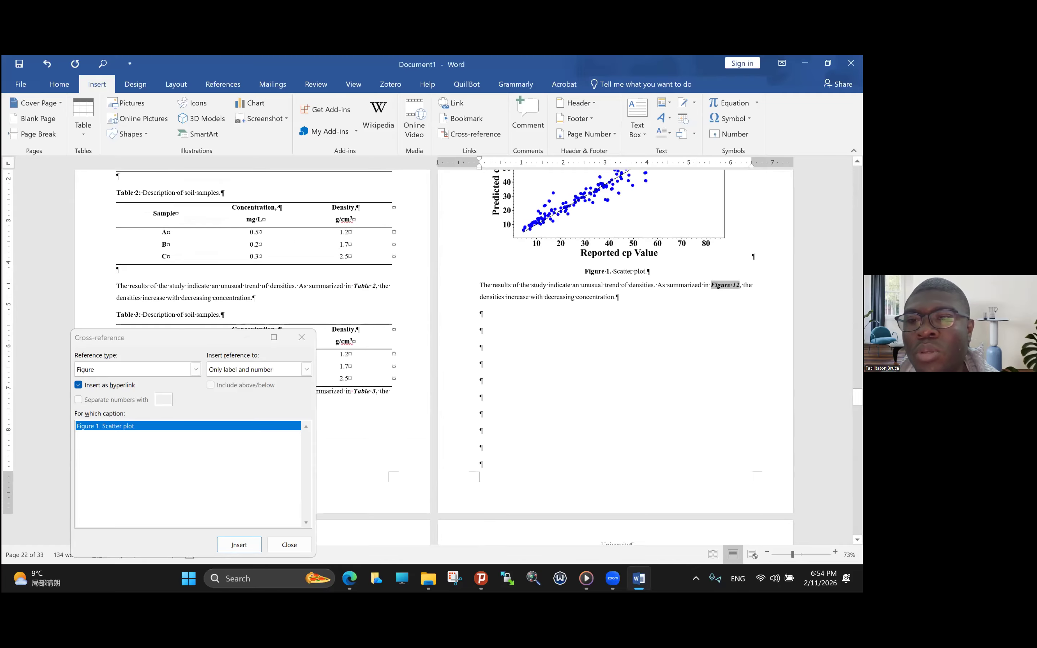
pyautogui.moveTo(737, 286); pyautogui.dragTo(711, 286)
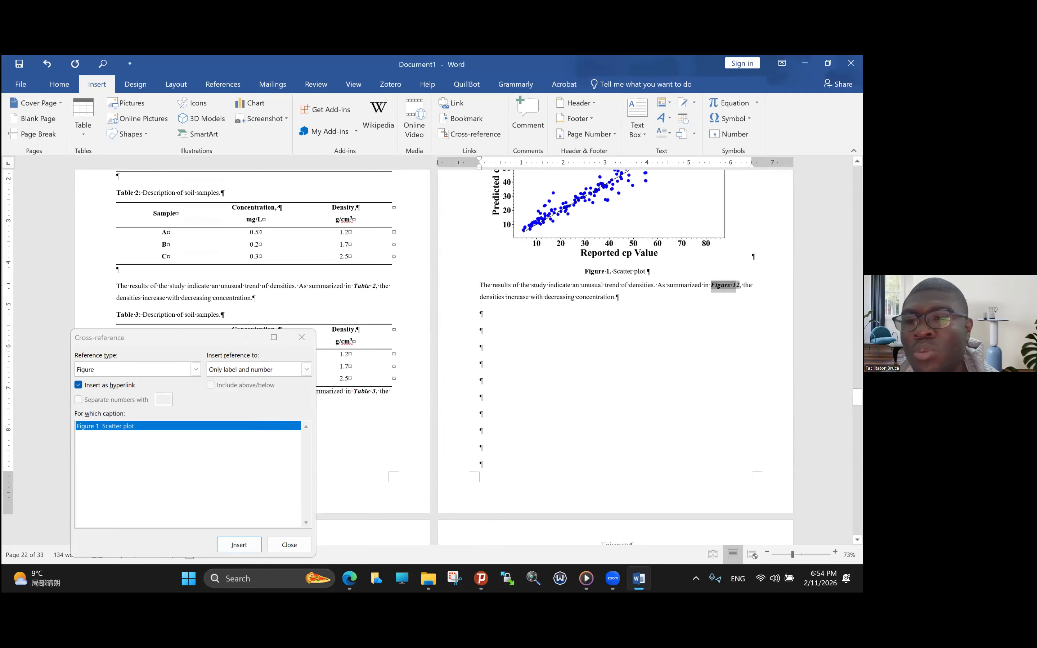
pyautogui.press('BackSpace')
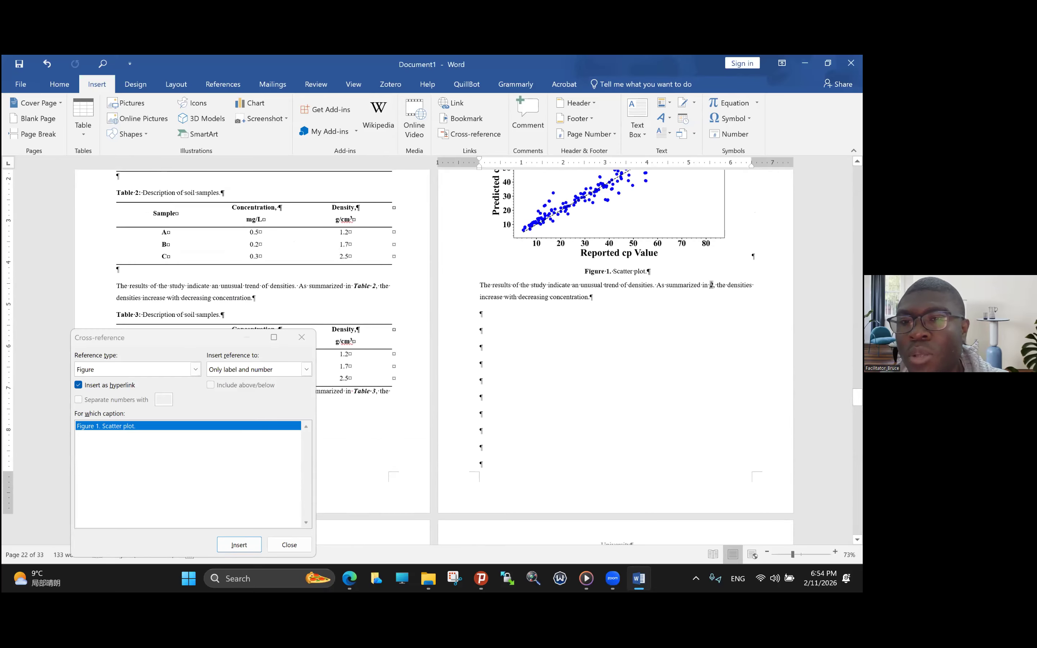
pyautogui.press('BackSpace')
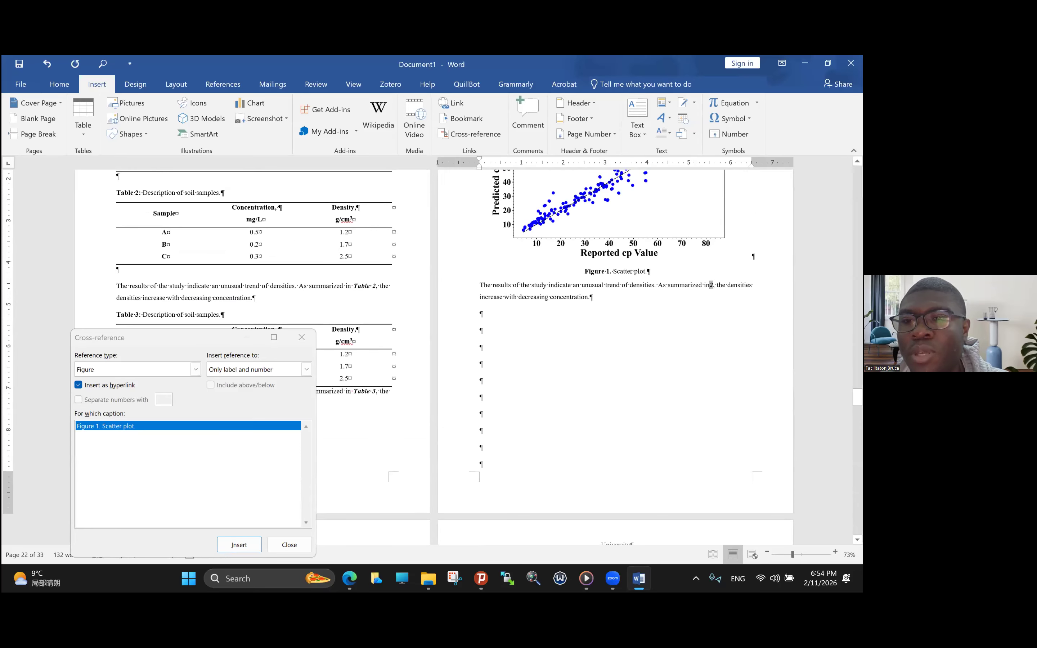
pyautogui.hotkey('shift', 'Right')
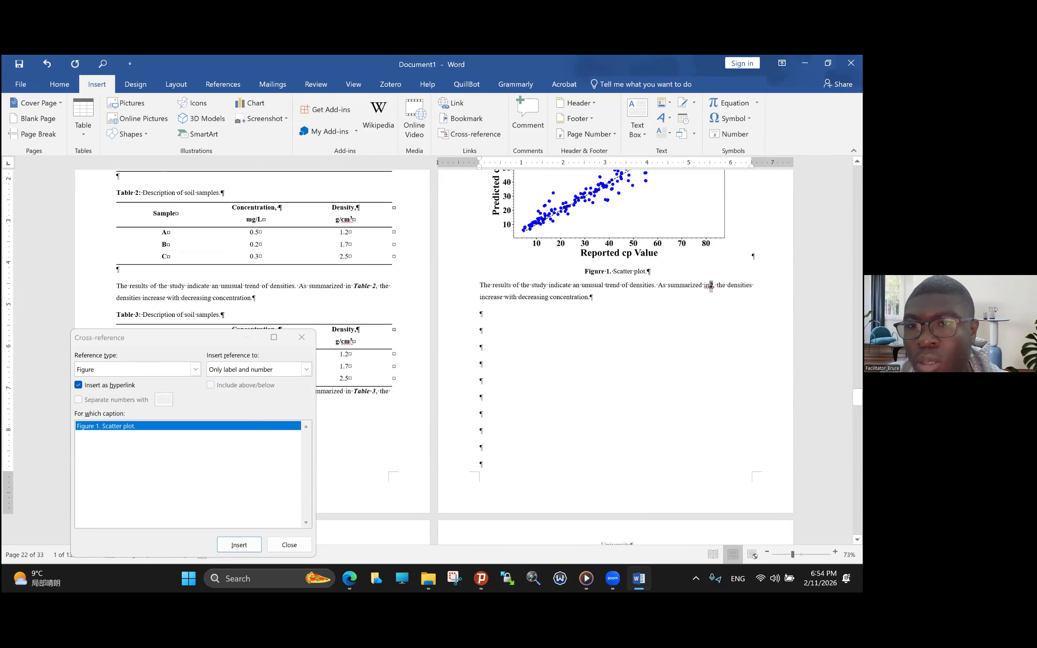
pyautogui.moveTo(717, 285); pyautogui.dragTo(710, 286)
pyautogui.press('BackSpace')
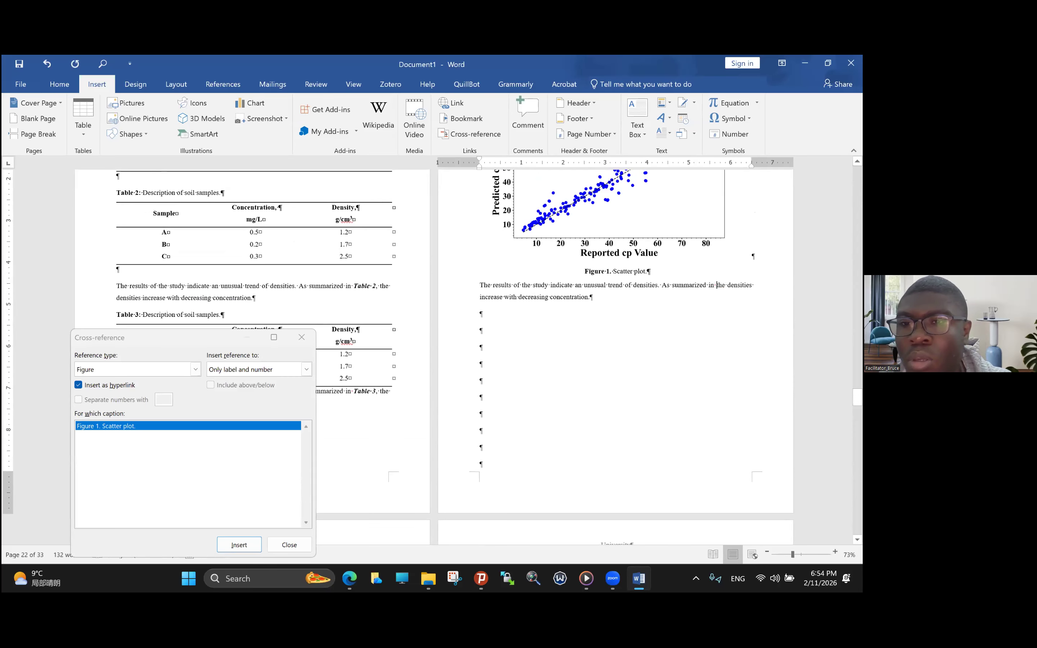
# - Insert a label-and-number cross-reference to Figure 1 after "As summarized in", separated by spaces from the surrounding words
pyautogui.click(489, 138)
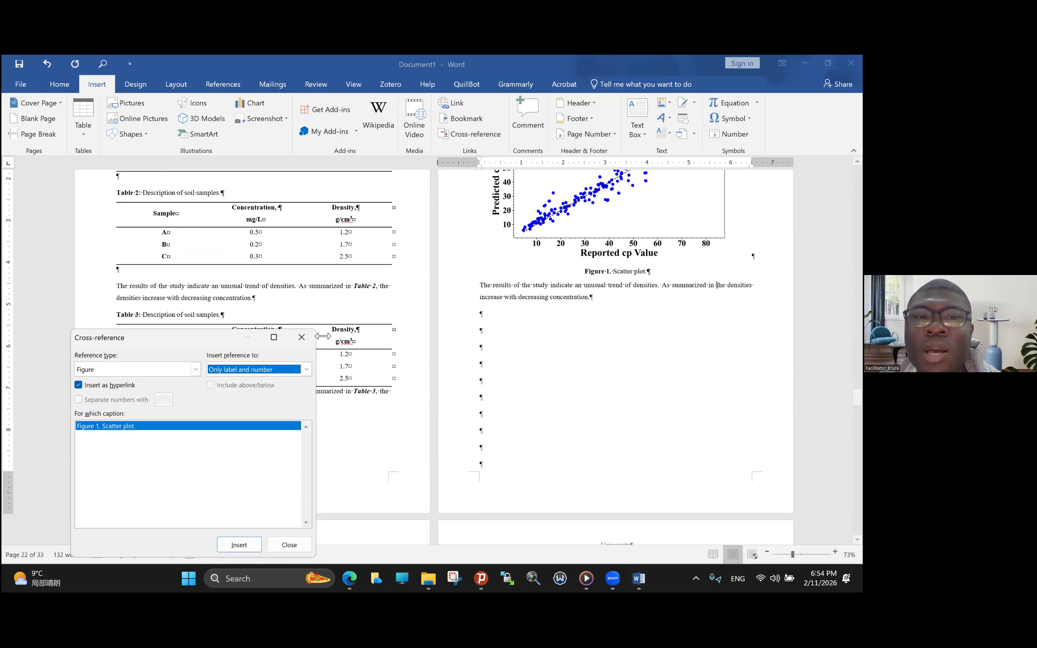
pyautogui.click(257, 542)
pyautogui.press('Escape')
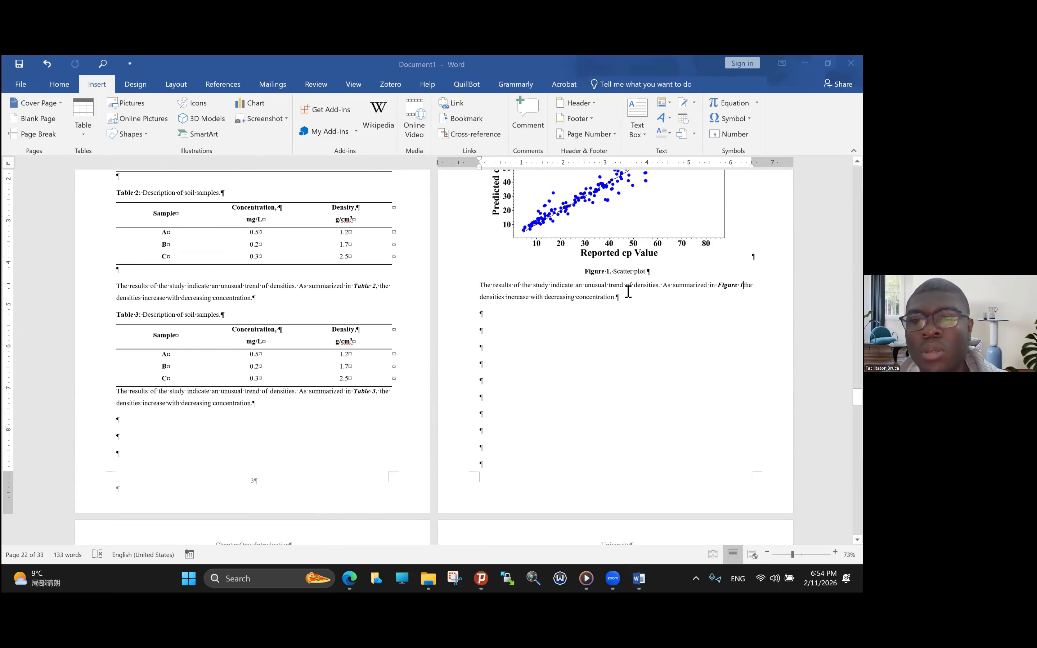
pyautogui.click(627, 286)
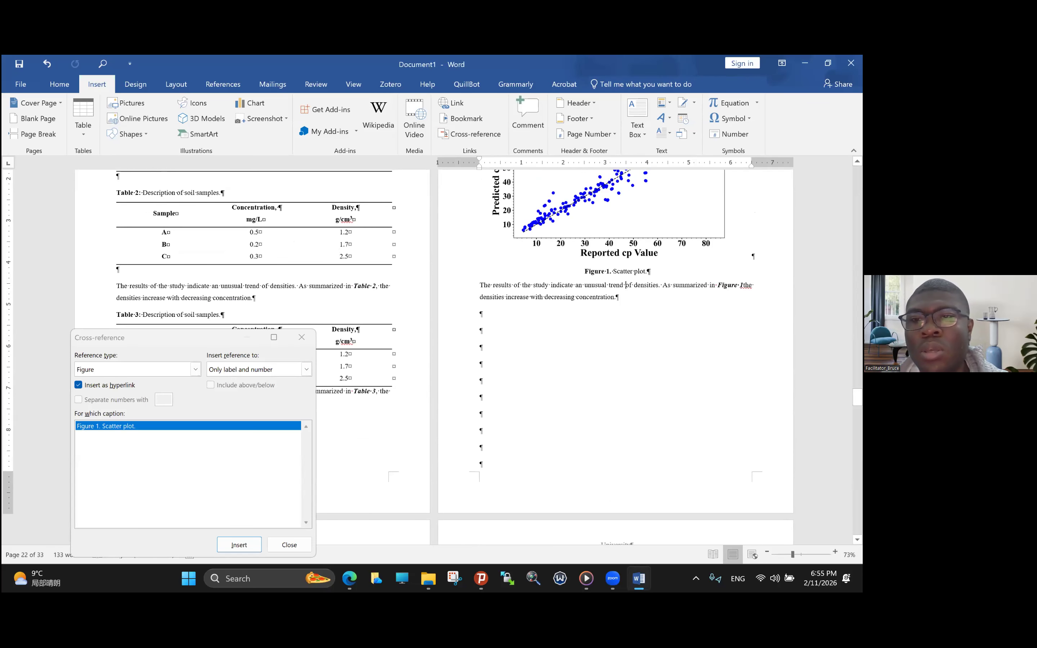
pyautogui.click(743, 285)
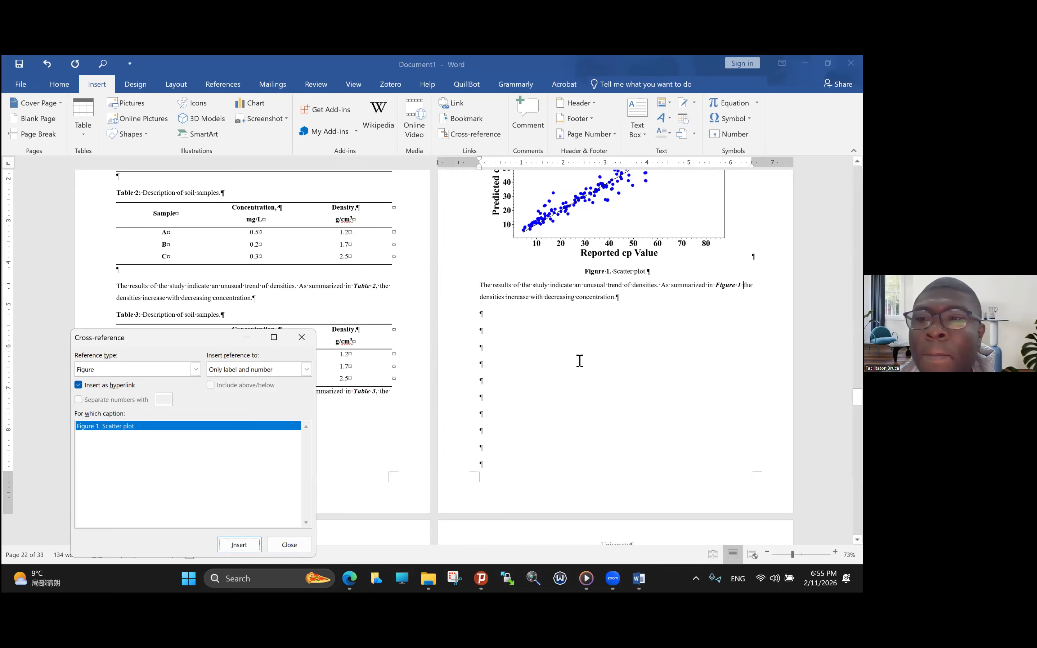
pyautogui.click(299, 341)
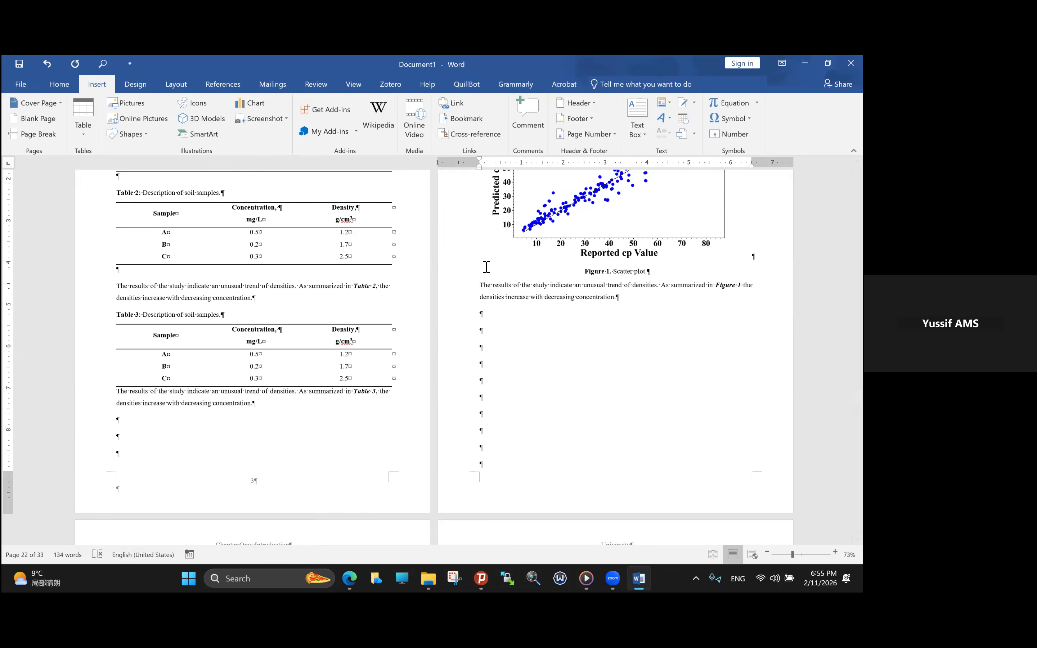
# - Review the reference types offered for cross-references without inserting one
pyautogui.click(472, 133)
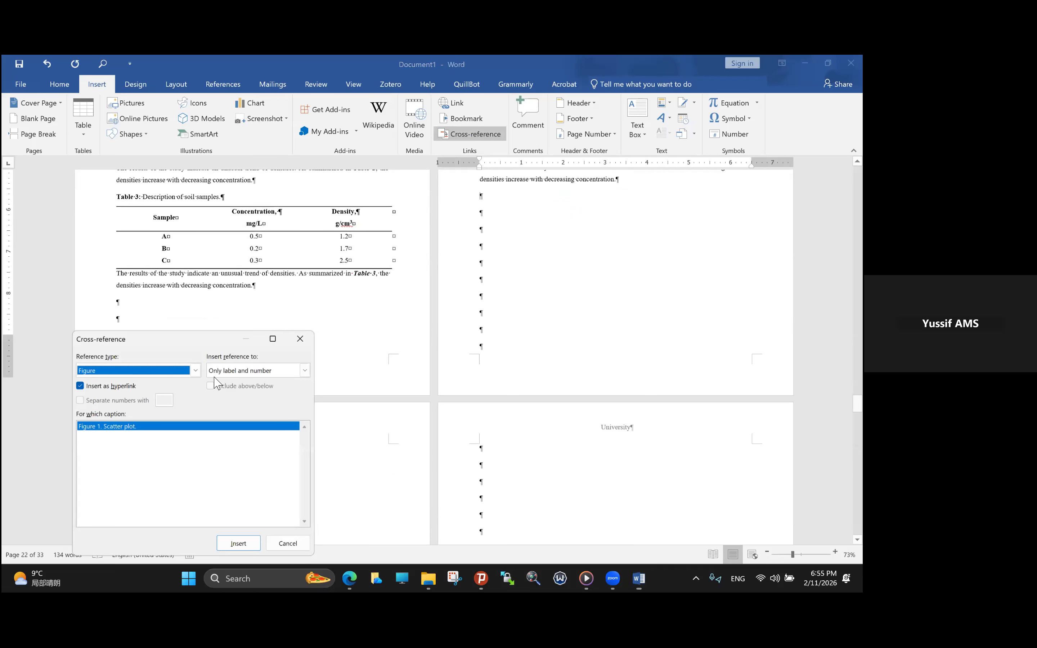
pyautogui.click(195, 371)
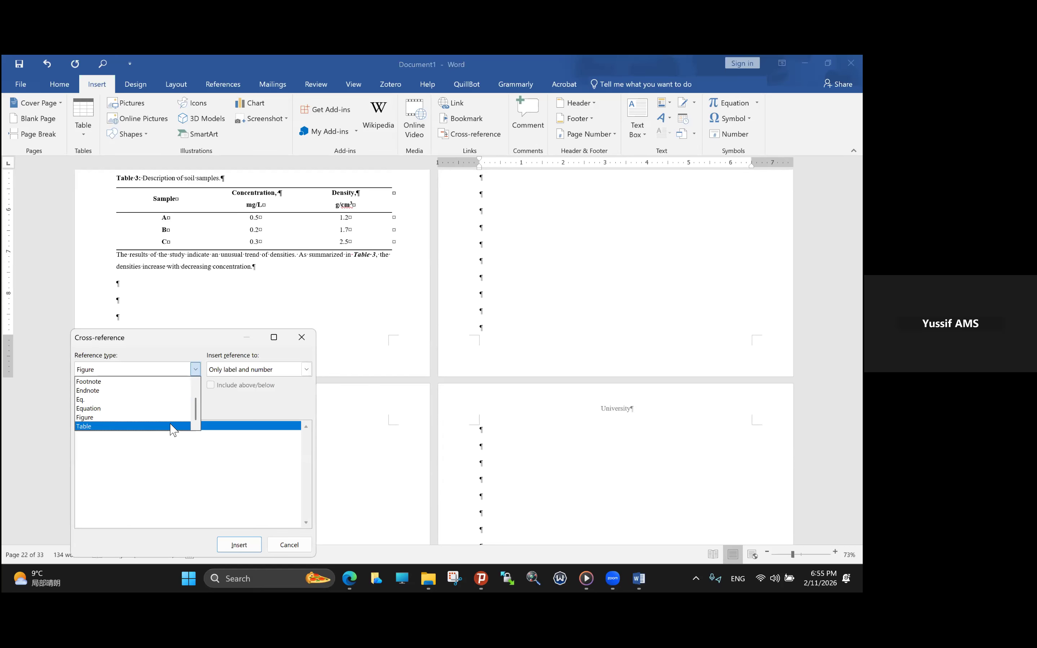
pyautogui.scroll(1, 197, 385)
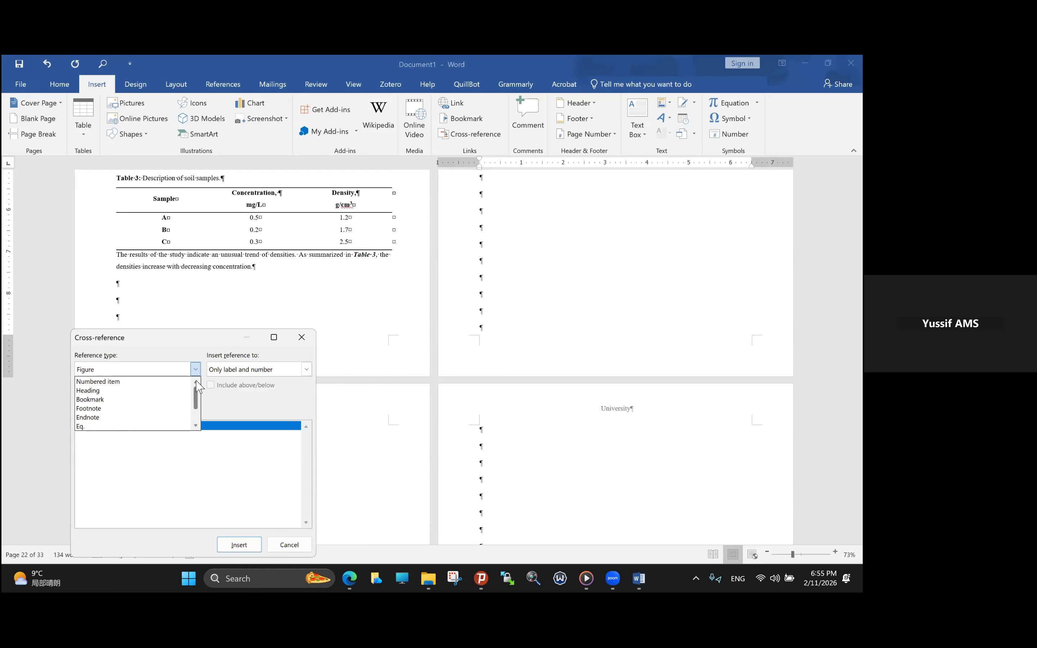
pyautogui.scroll(-1, 199, 422)
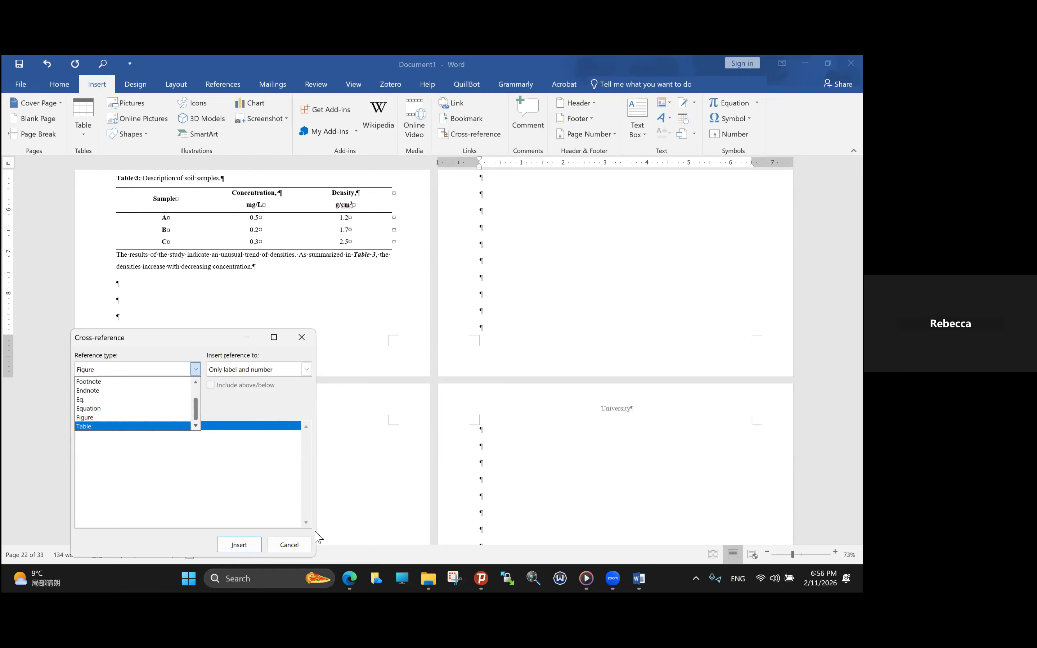
pyautogui.click(301, 542)
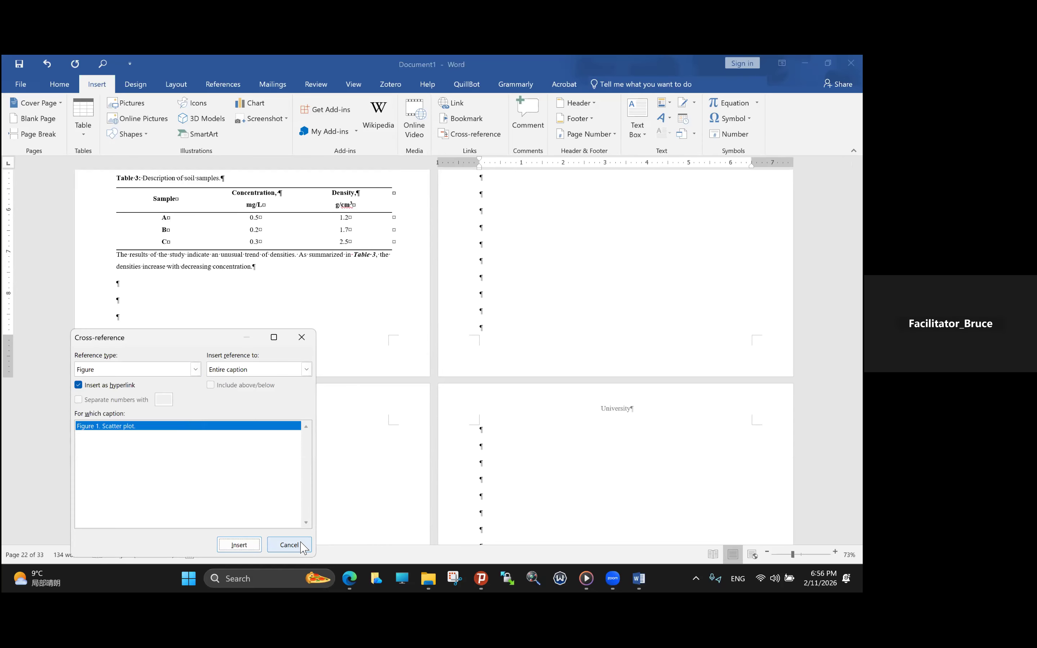
pyautogui.click(302, 337)
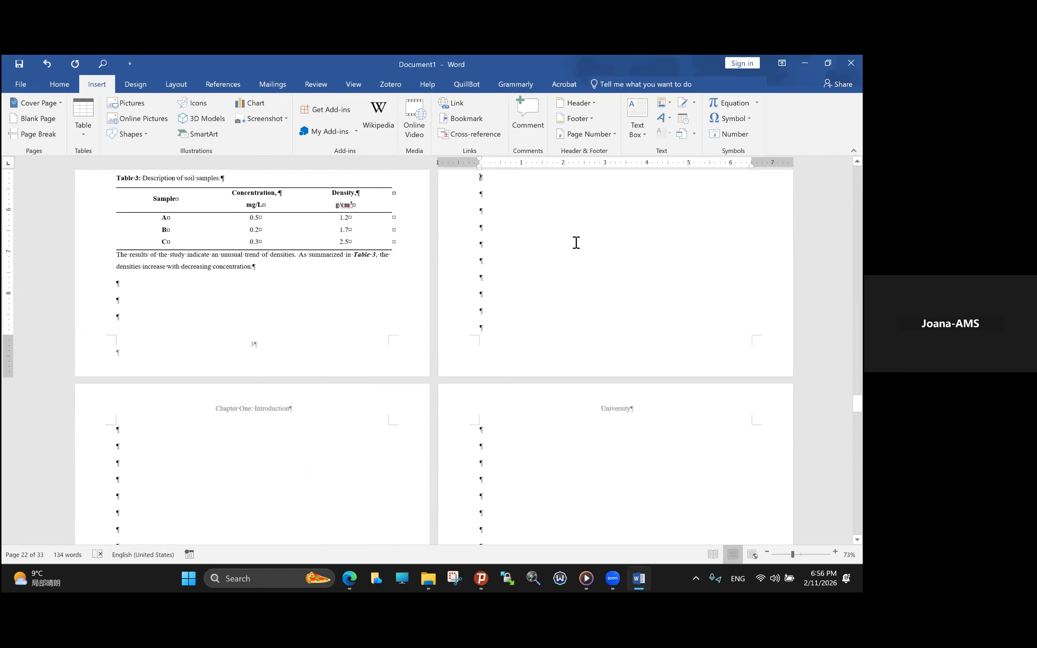
# - Add an empty line between Table 3 and the results paragraph below it
pyautogui.scroll(2, 550, 245)
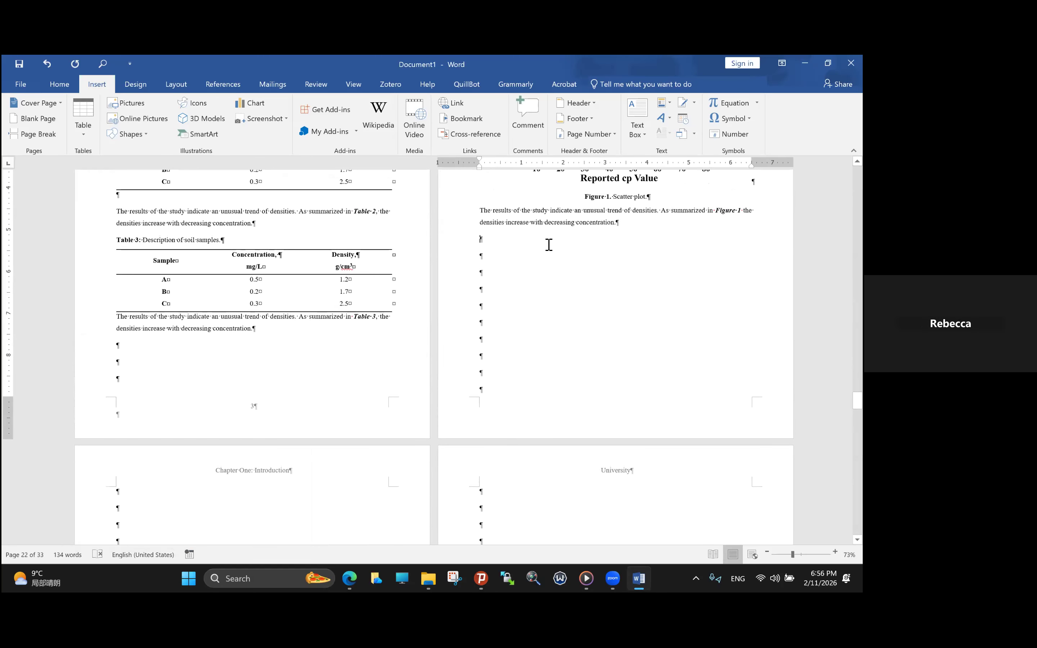
pyautogui.scroll(1, 550, 245)
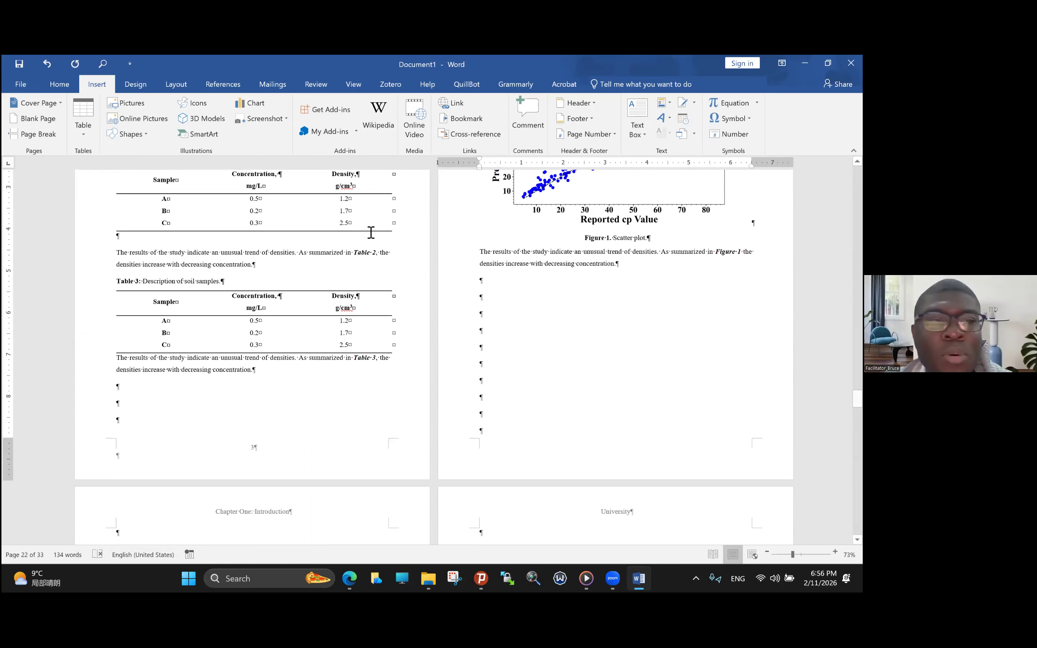
pyautogui.click(119, 357)
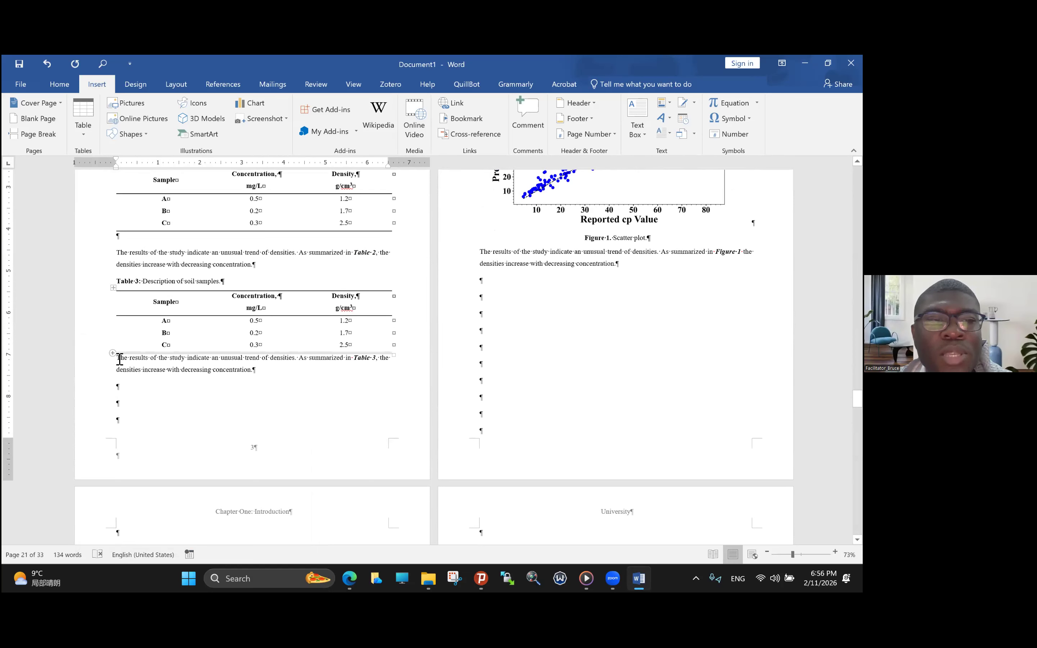
pyautogui.press('Return')
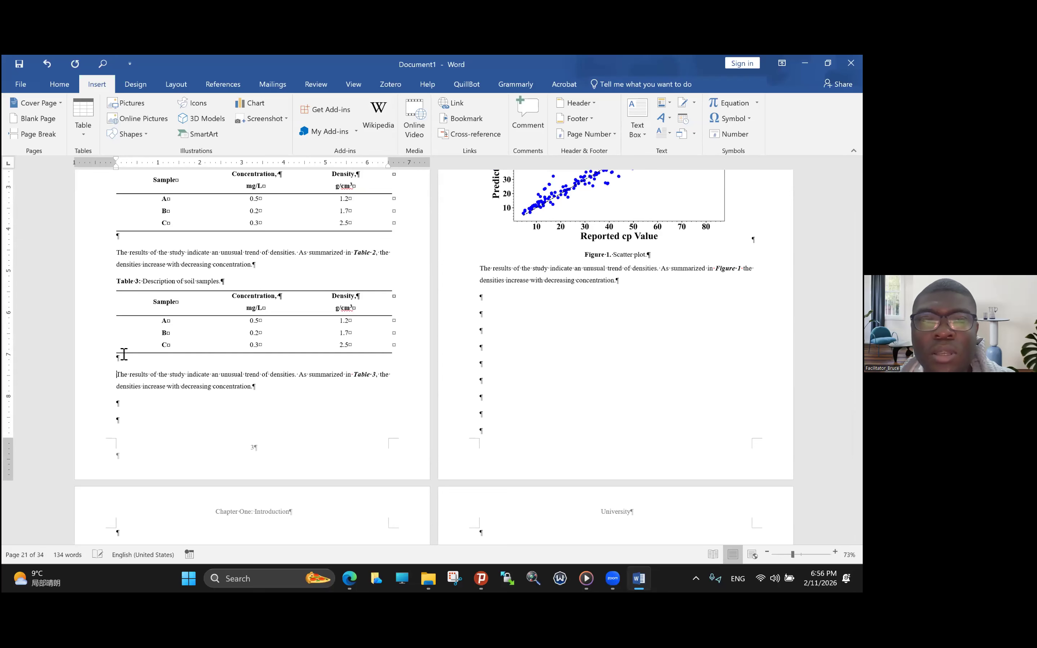
# - Look through the cross-reference type choices again, keeping Figure as the reference type
pyautogui.click(472, 134)
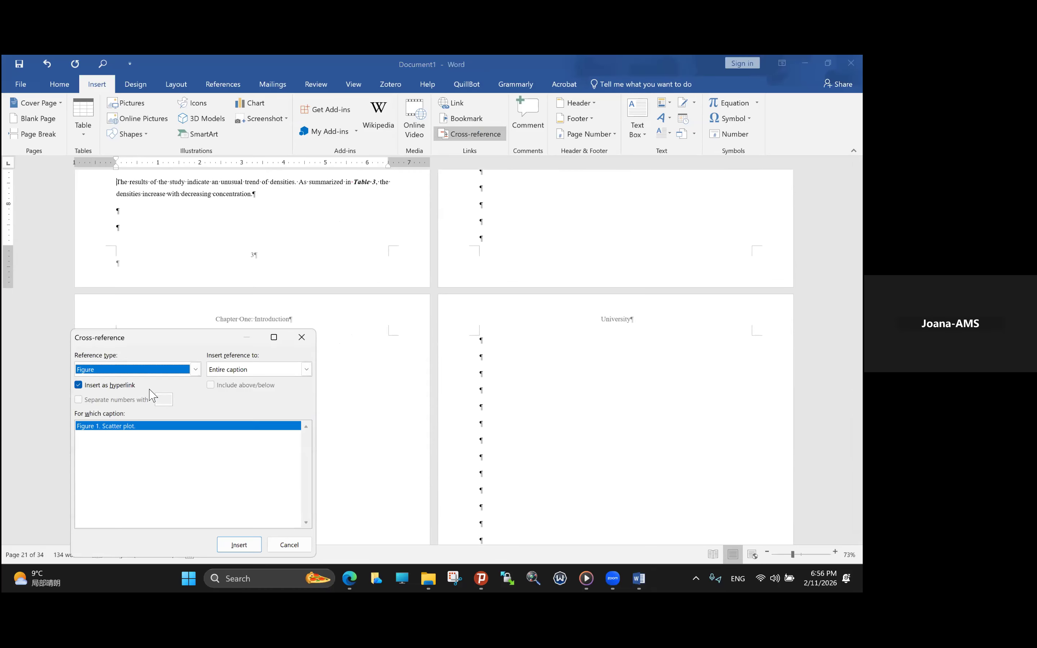
pyautogui.click(196, 374)
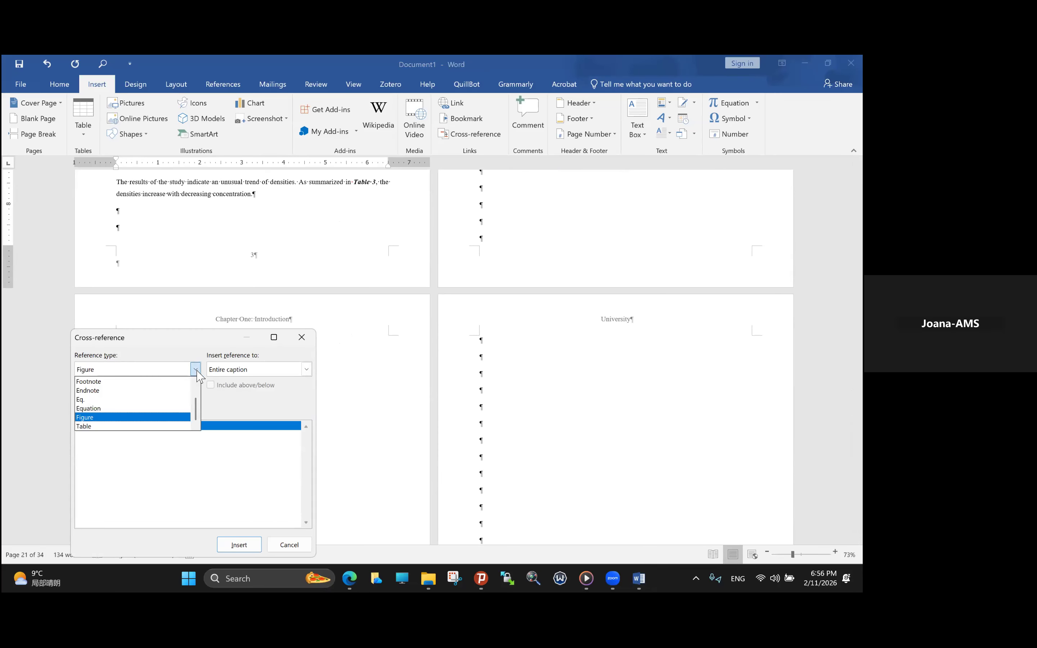
pyautogui.click(235, 414)
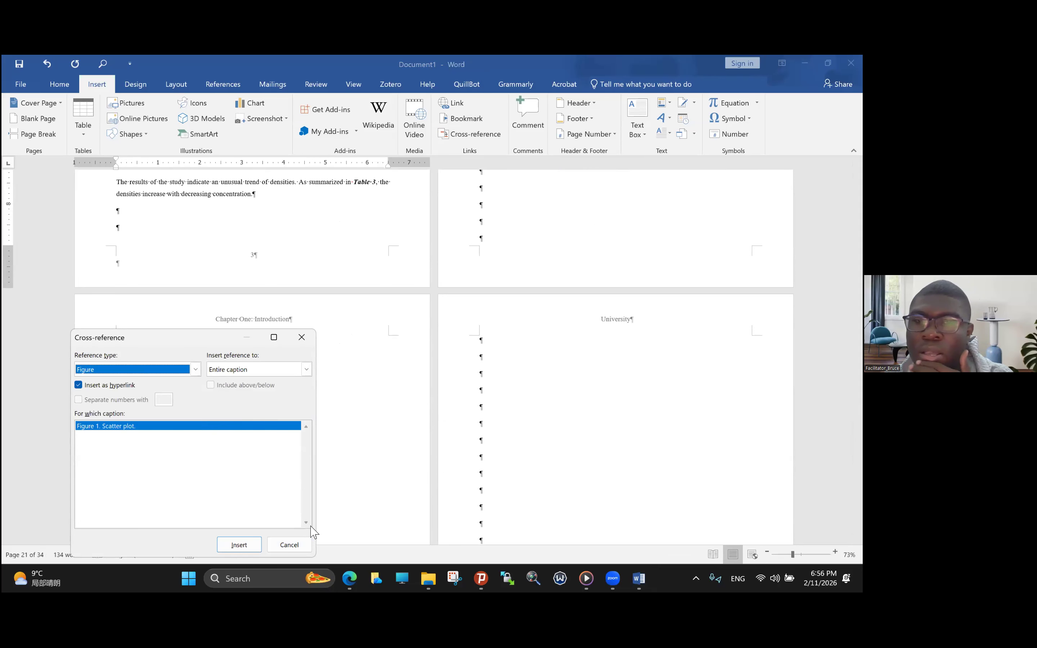
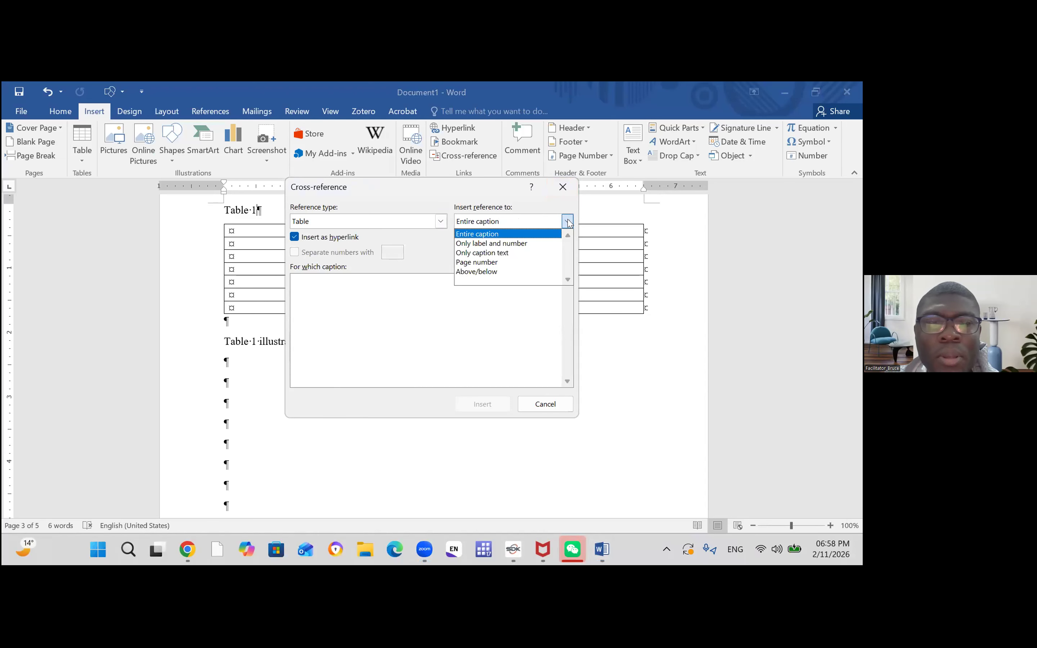
# - Check for a table caption to cite with only its label and number, without inserting a reference
pyautogui.click(552, 244)
pyautogui.click(239, 341)
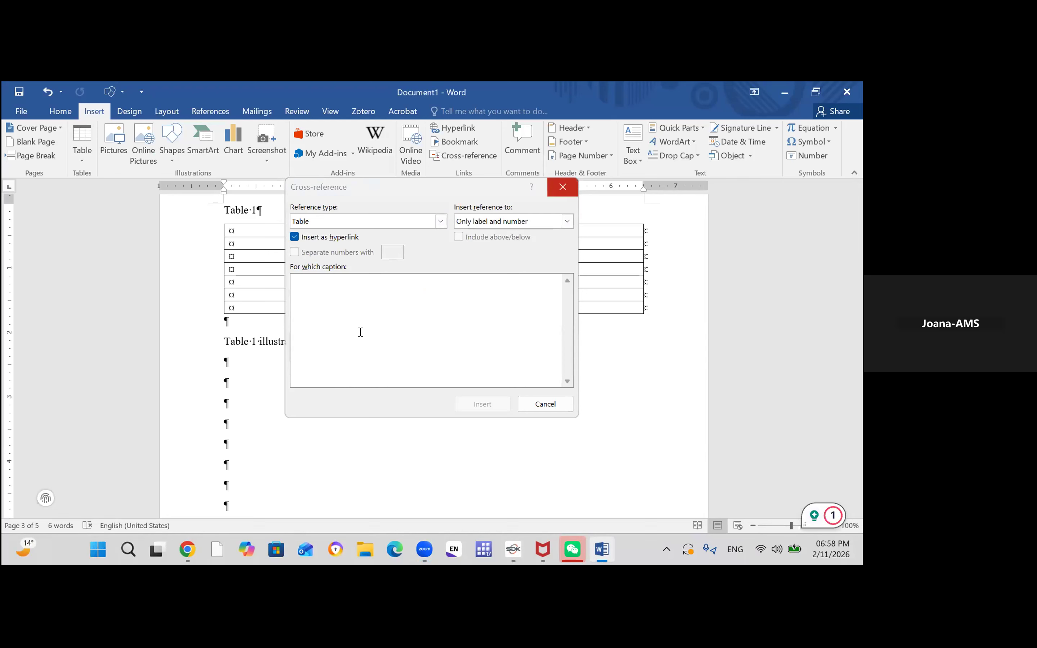
pyautogui.click(563, 187)
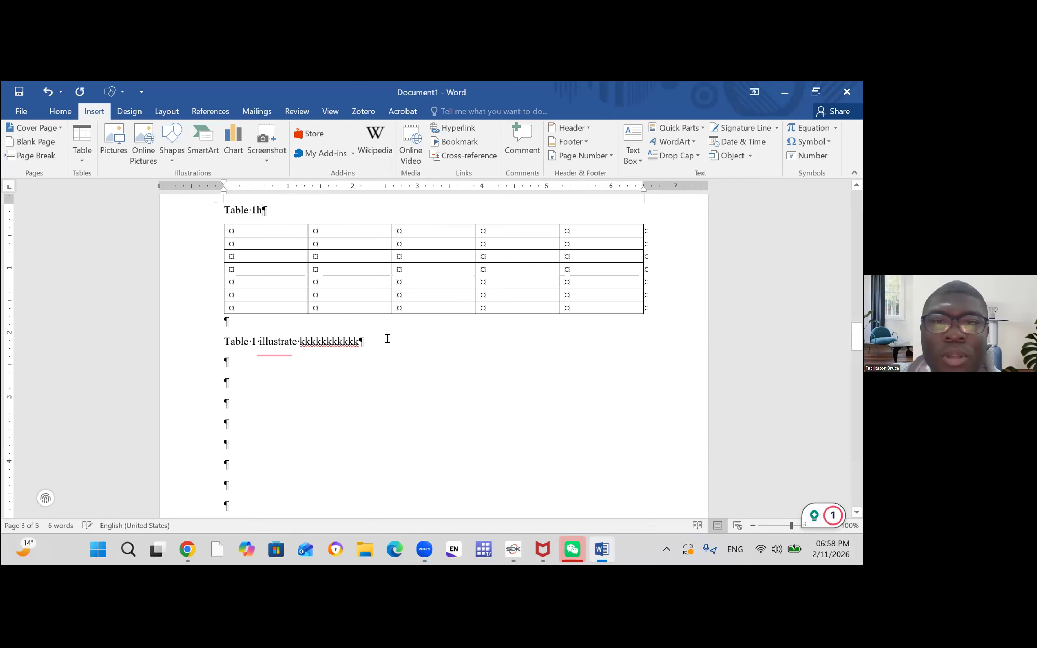
# - Delete the manually entered number after "Table" in the line above the Chapter 2 table
pyautogui.press('BackSpace')
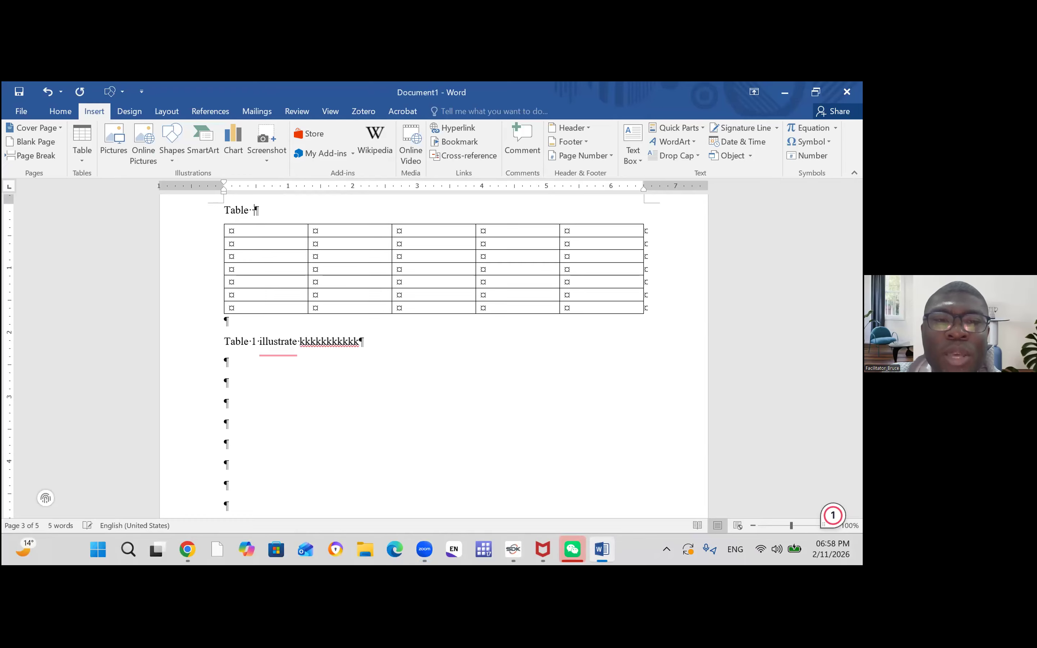
pyautogui.press('BackSpace')
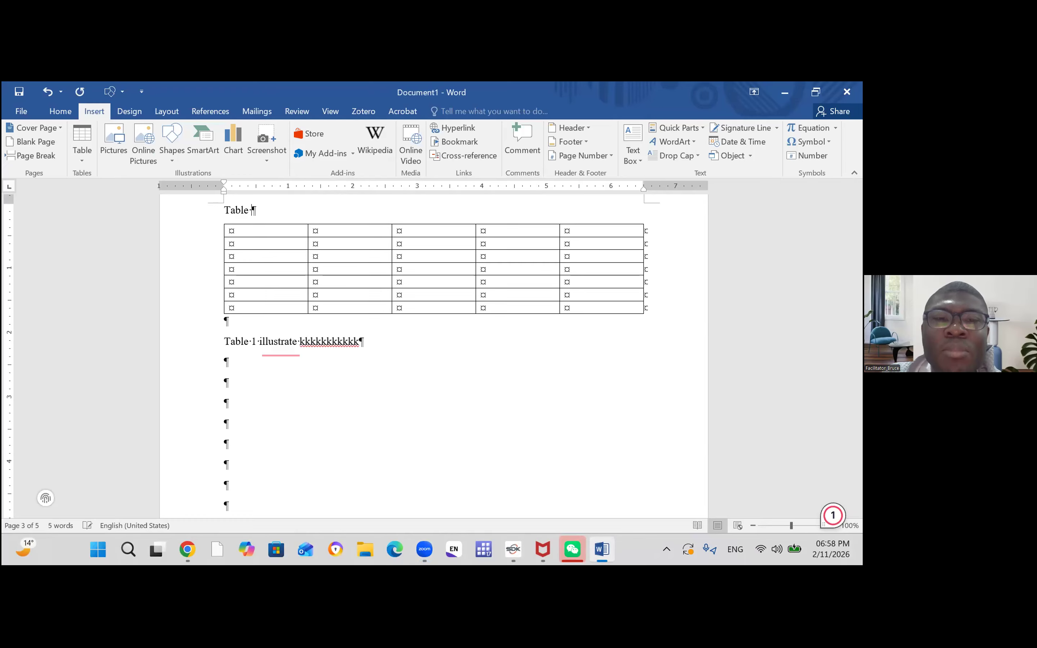
pyautogui.write('descrip')
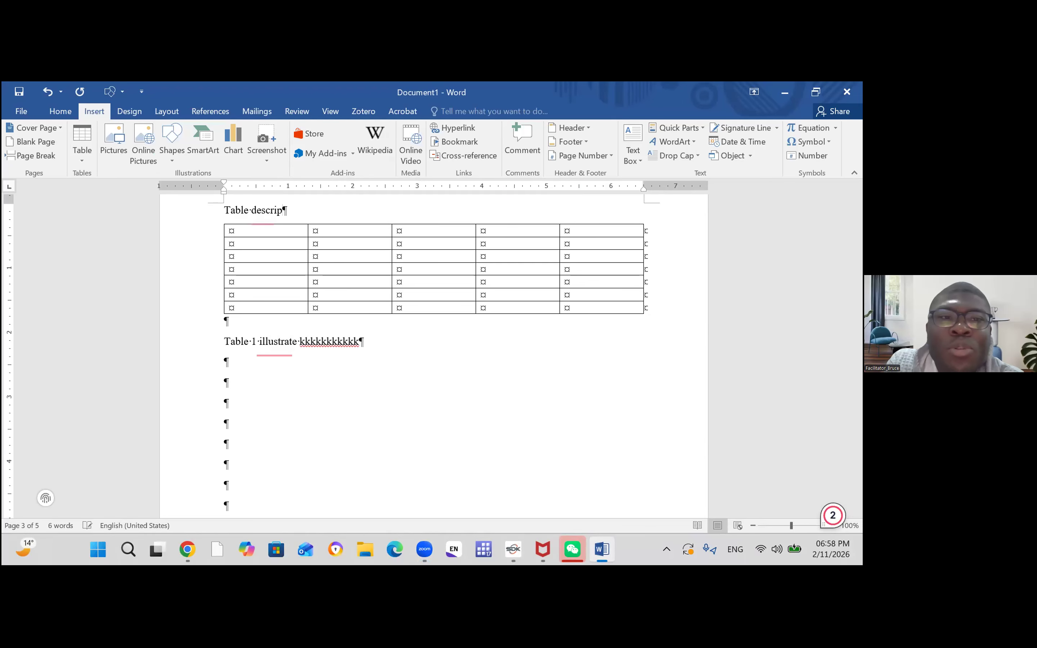
pyautogui.press('BackSpace')
pyautogui.press('BackSpace')
pyautogui.press('BackSpace')
pyautogui.press('BackSpace')
pyautogui.press('BackSpace')
pyautogui.press('BackSpace')
pyautogui.press('BackSpace')
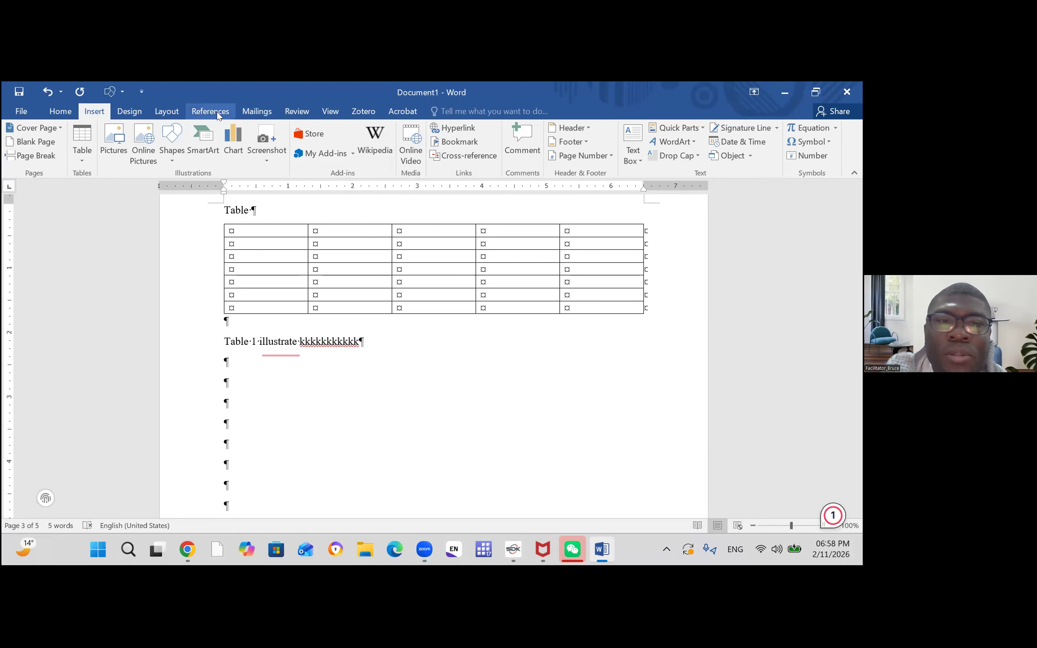
# - Insert an automatically numbered caption with the Table label on the line above the Chapter 2 table
pyautogui.click(218, 114)
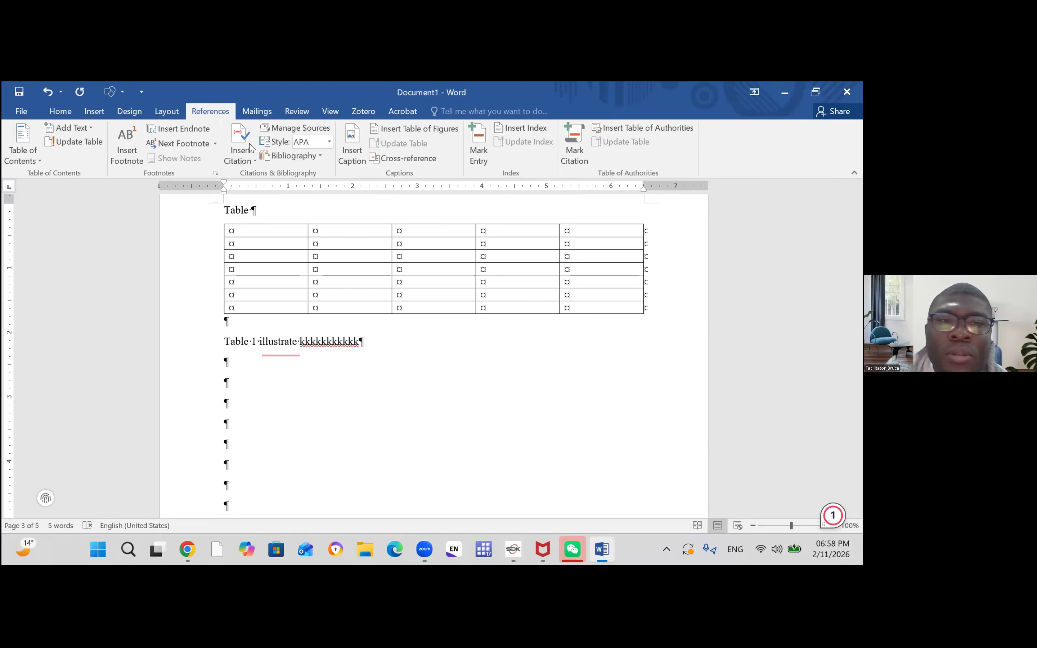
pyautogui.click(352, 151)
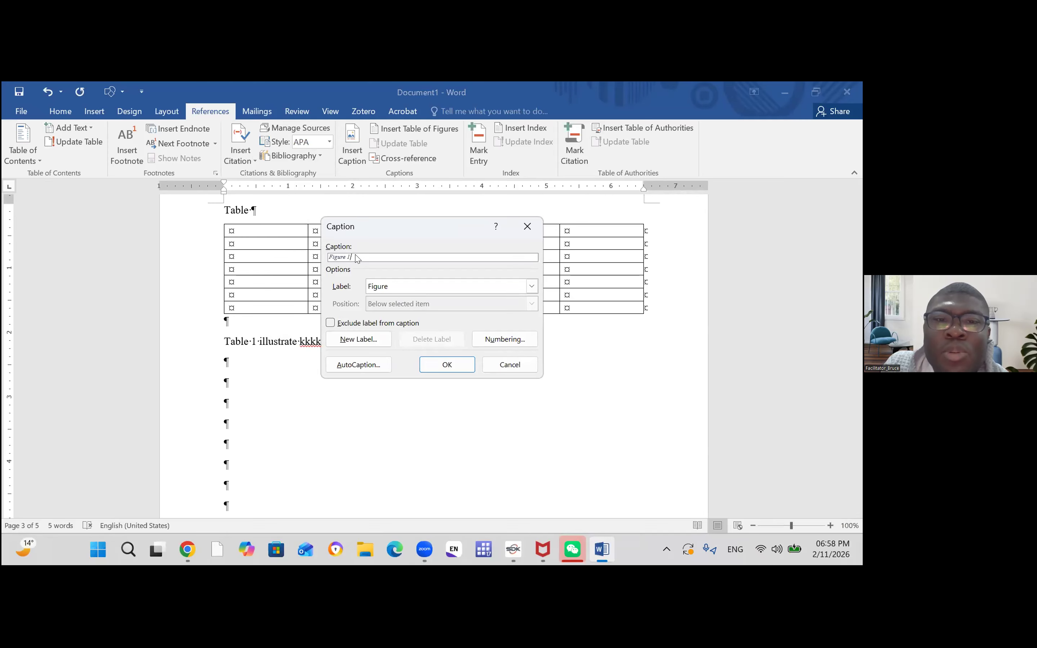
pyautogui.click(532, 286)
pyautogui.click(413, 327)
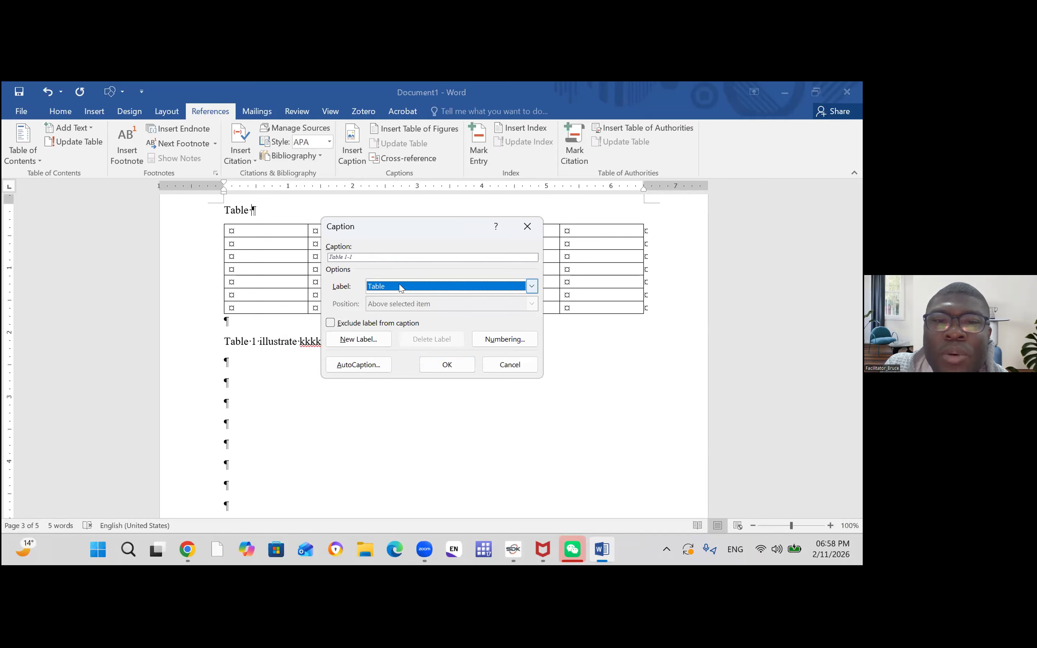
pyautogui.click(447, 367)
pyautogui.scroll(2, 361, 333)
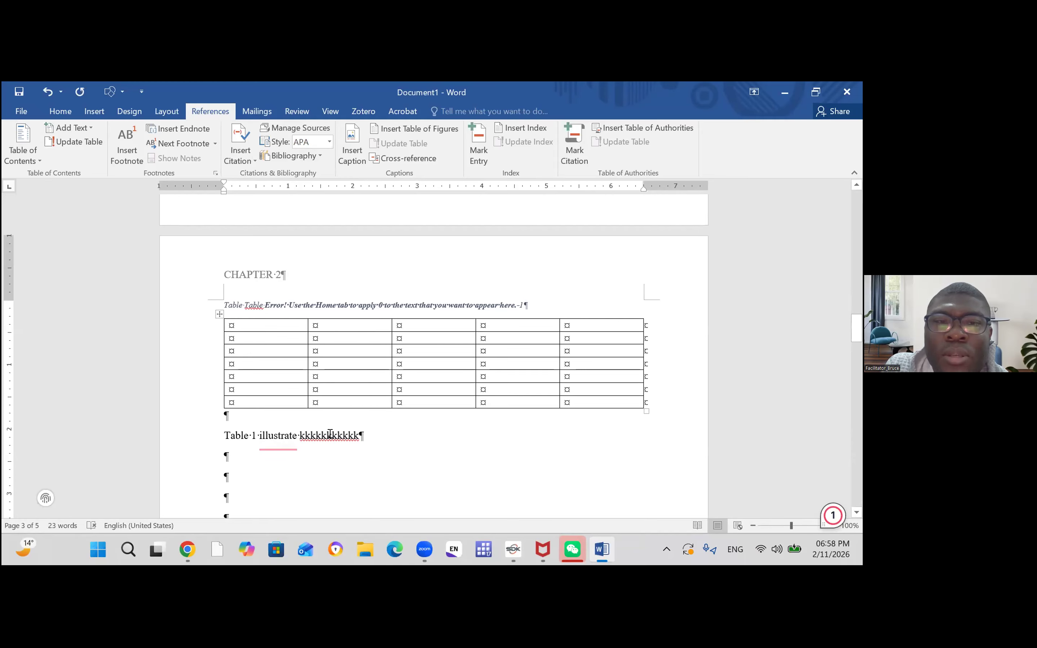
pyautogui.scroll(-1, 334, 336)
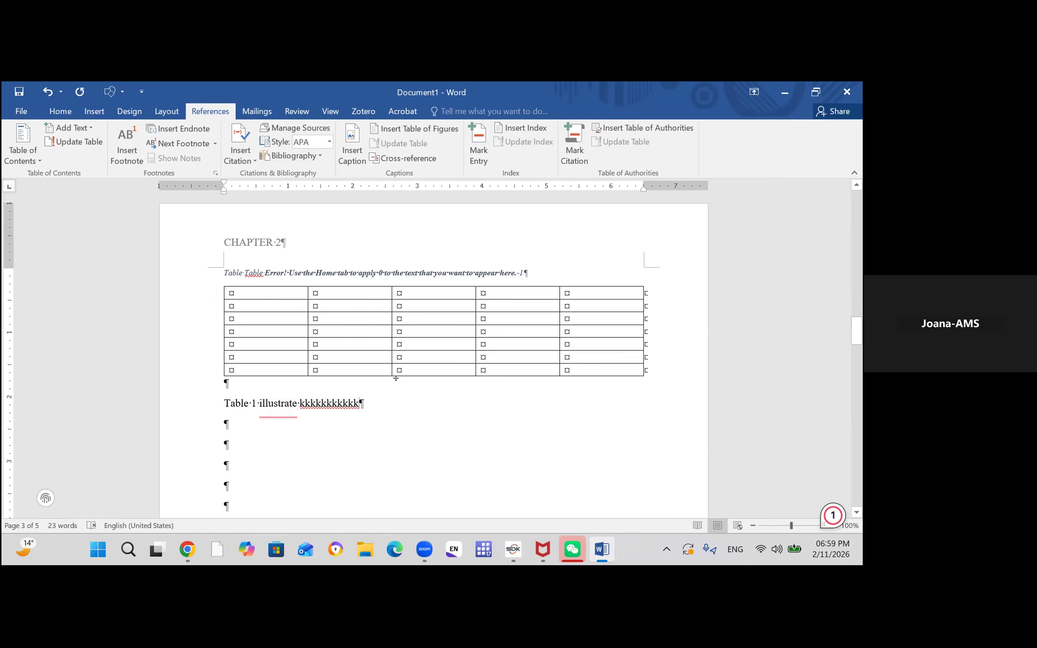
# - Insert the label-and-number cross-reference to the table caption twice at the end of the "Table 1 illustrate" line
pyautogui.click(403, 159)
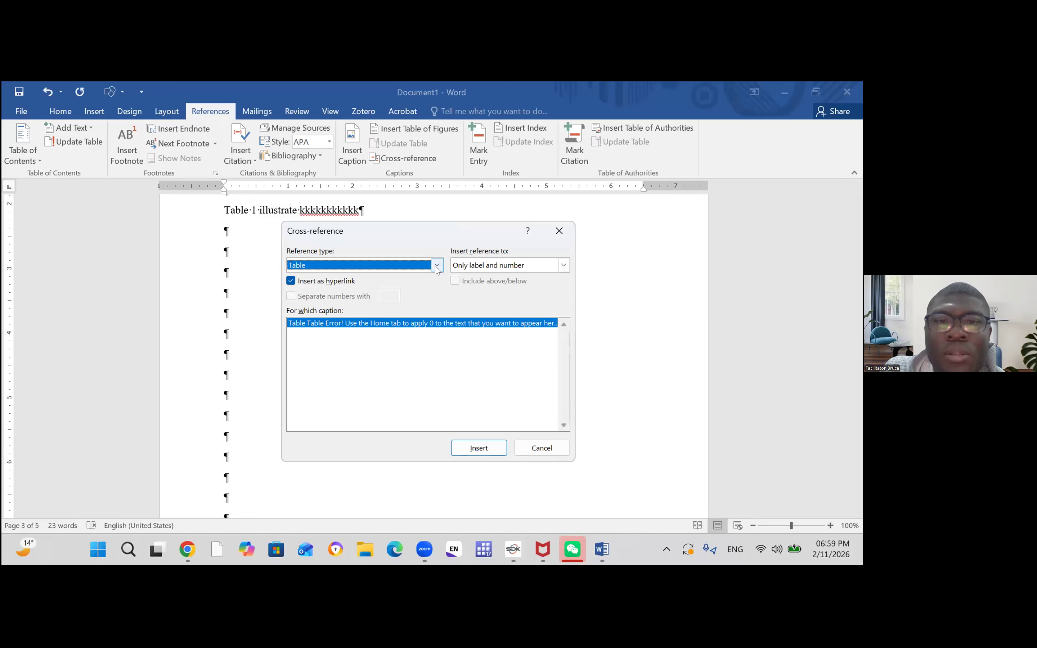
pyautogui.click(478, 448)
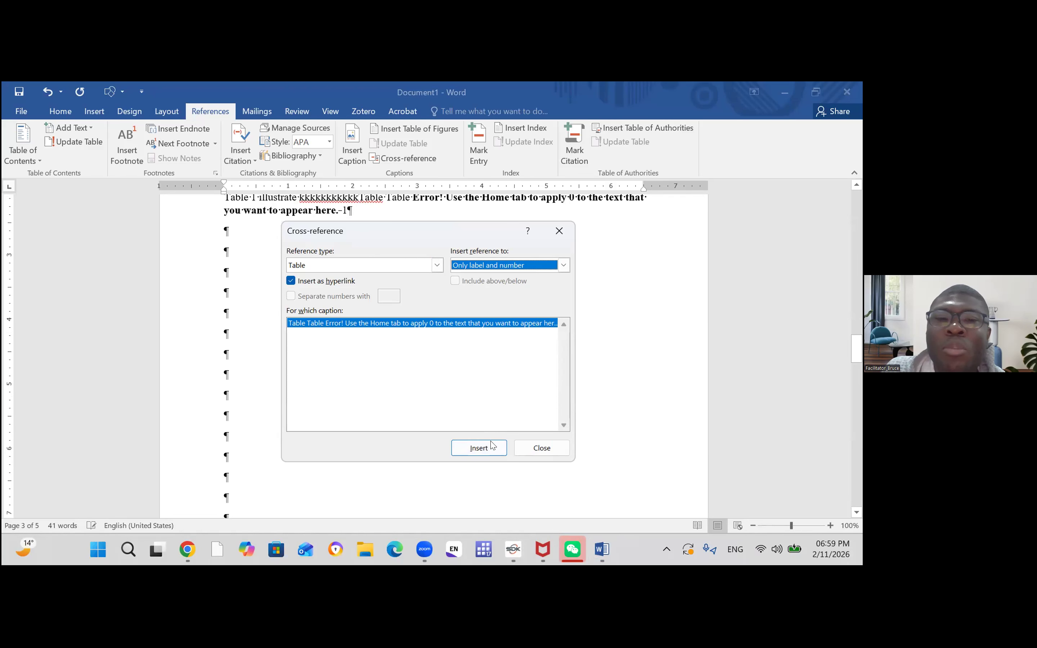
pyautogui.click(499, 450)
pyautogui.click(559, 231)
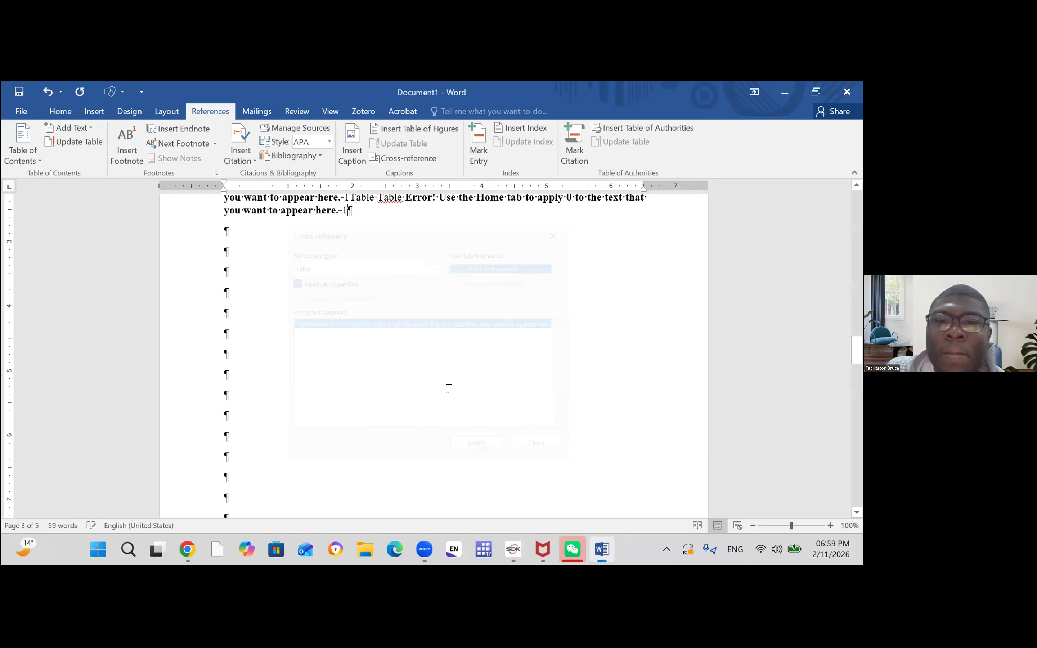
pyautogui.scroll(5, 341, 374)
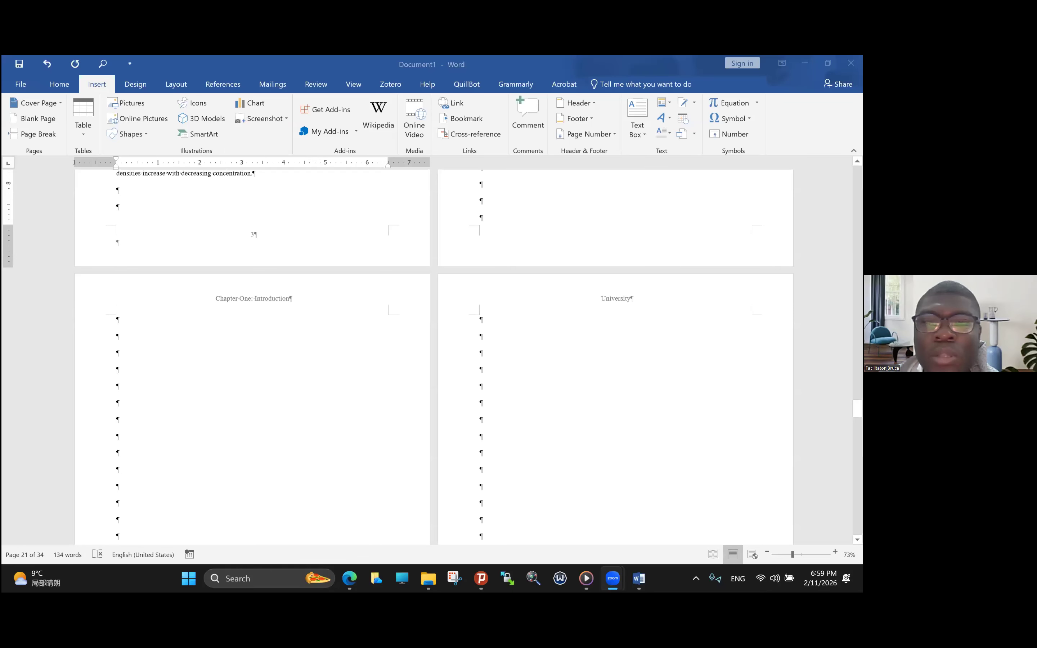
# - Insert a table of three columns and one row before the results paragraph under Table 3
pyautogui.scroll(3, 394, 399)
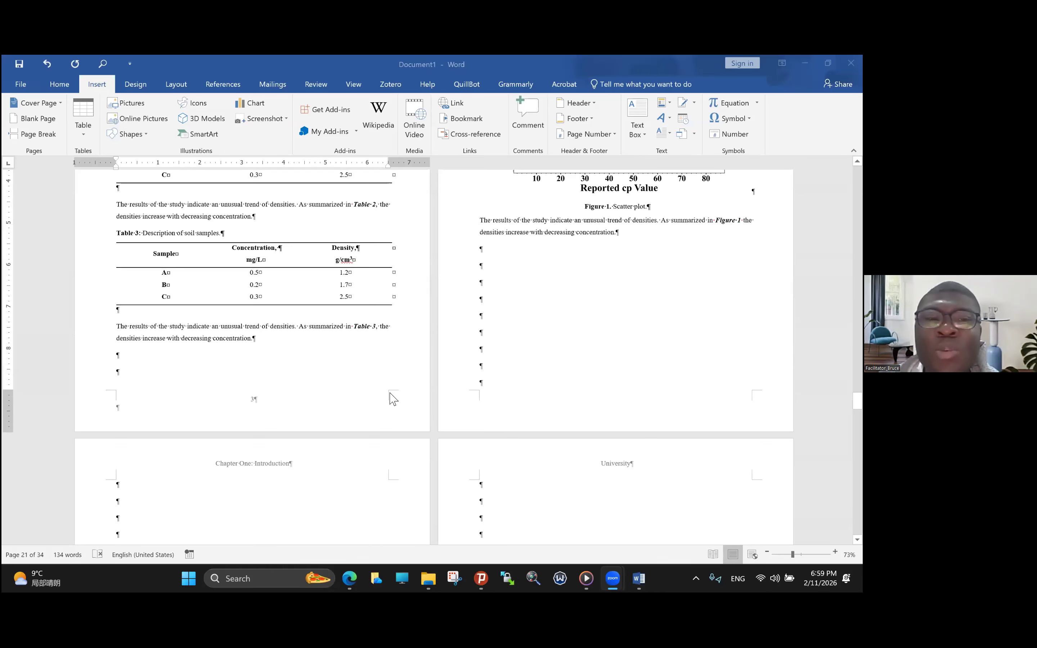
pyautogui.scroll(2, 492, 342)
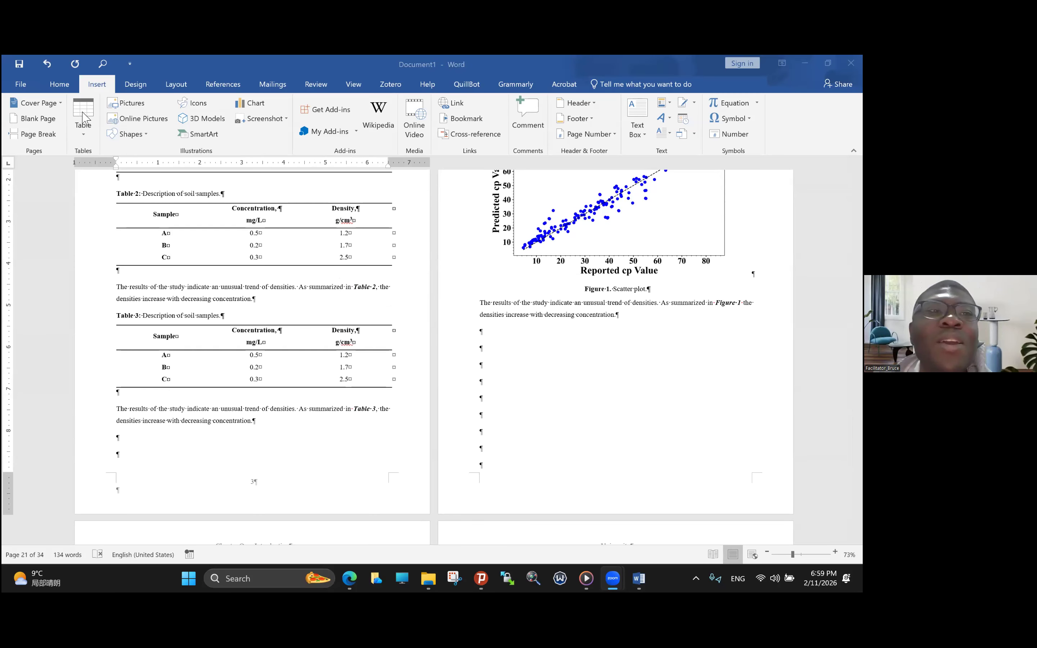
pyautogui.click(89, 137)
pyautogui.click(90, 138)
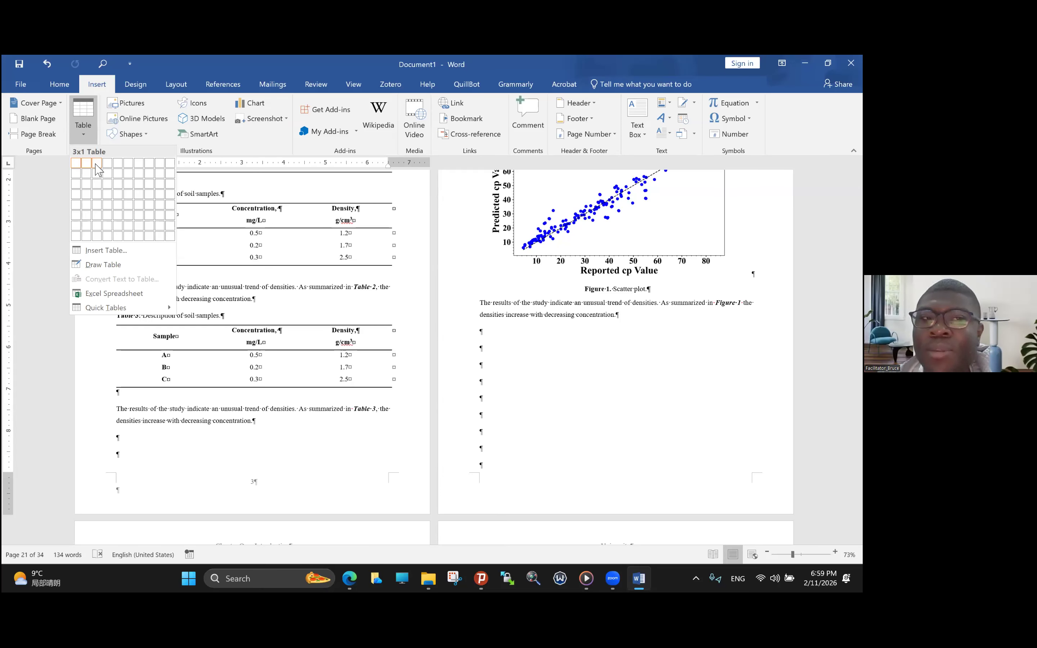
pyautogui.click(97, 164)
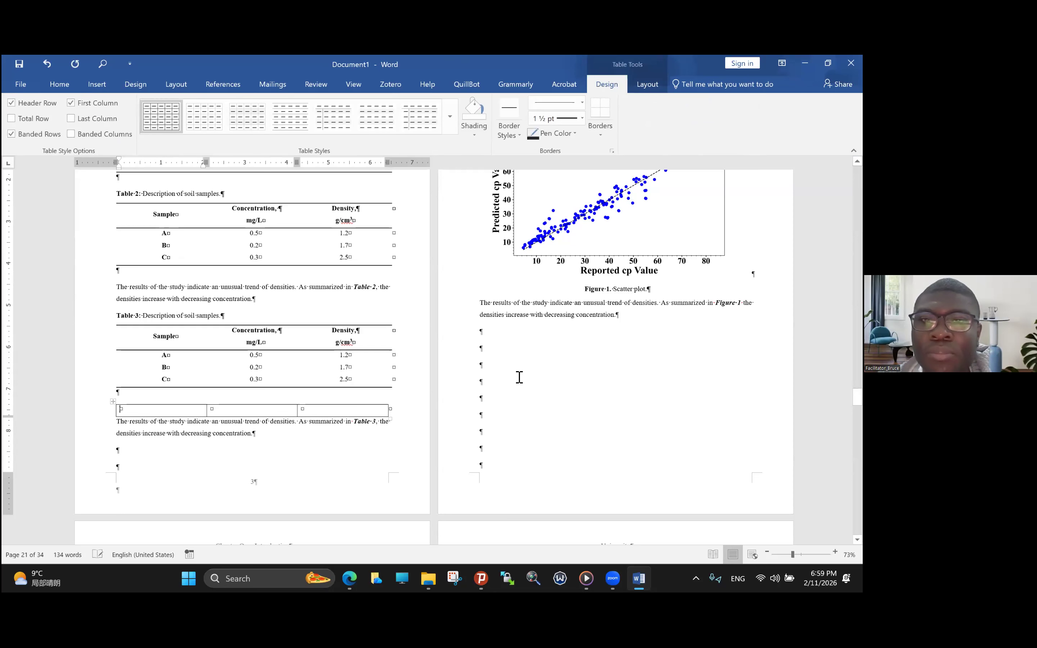
# - Move the new one-row table to the second empty line below the Figure 1 results paragraph
pyautogui.click(483, 347)
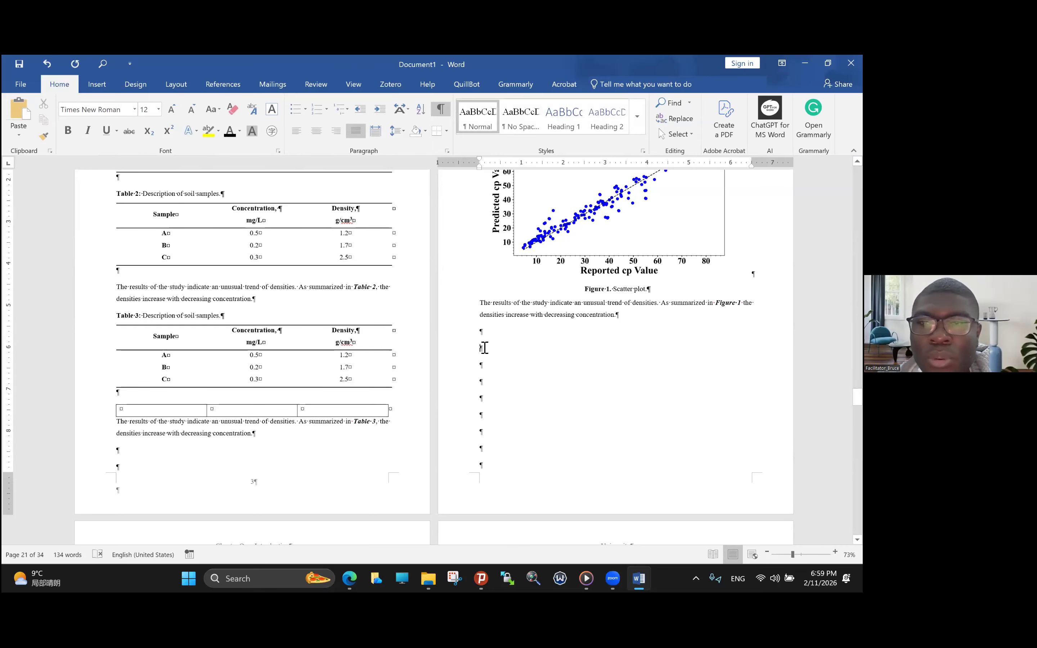
pyautogui.scroll(2, 484, 347)
pyautogui.scroll(-2, 487, 349)
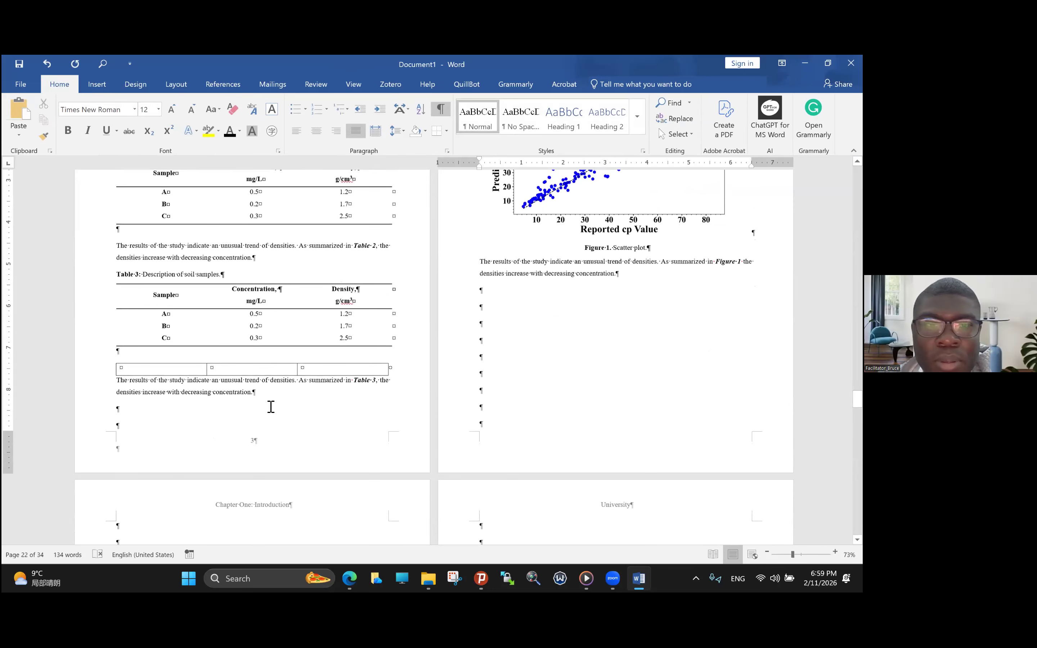
pyautogui.click(115, 366)
pyautogui.press('BackSpace')
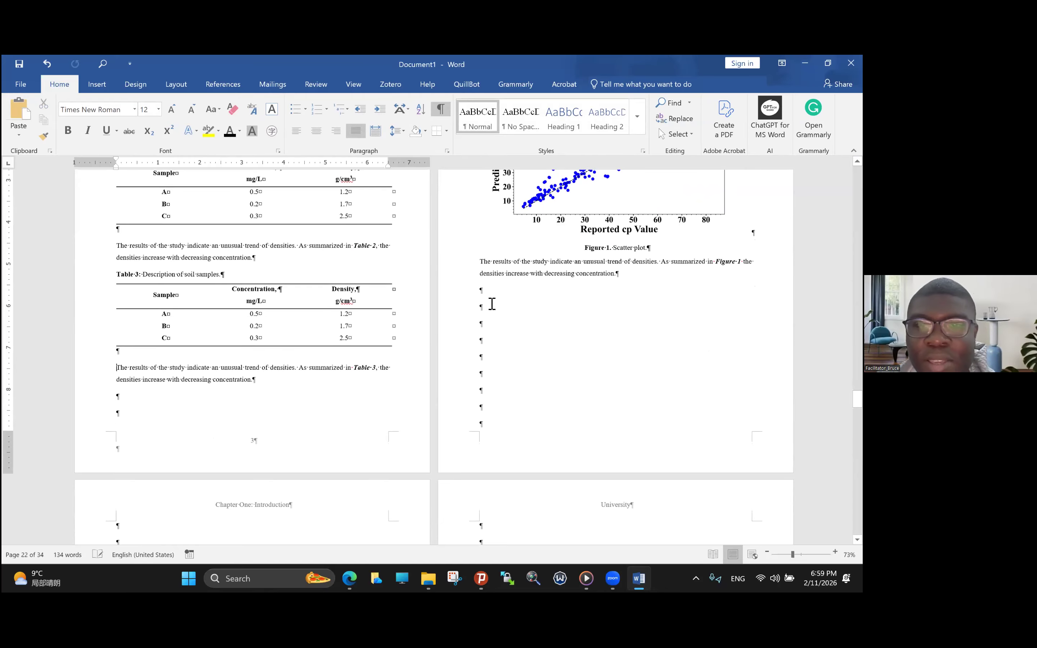
pyautogui.click(490, 297)
pyautogui.hotkey('ctrl', 'v')
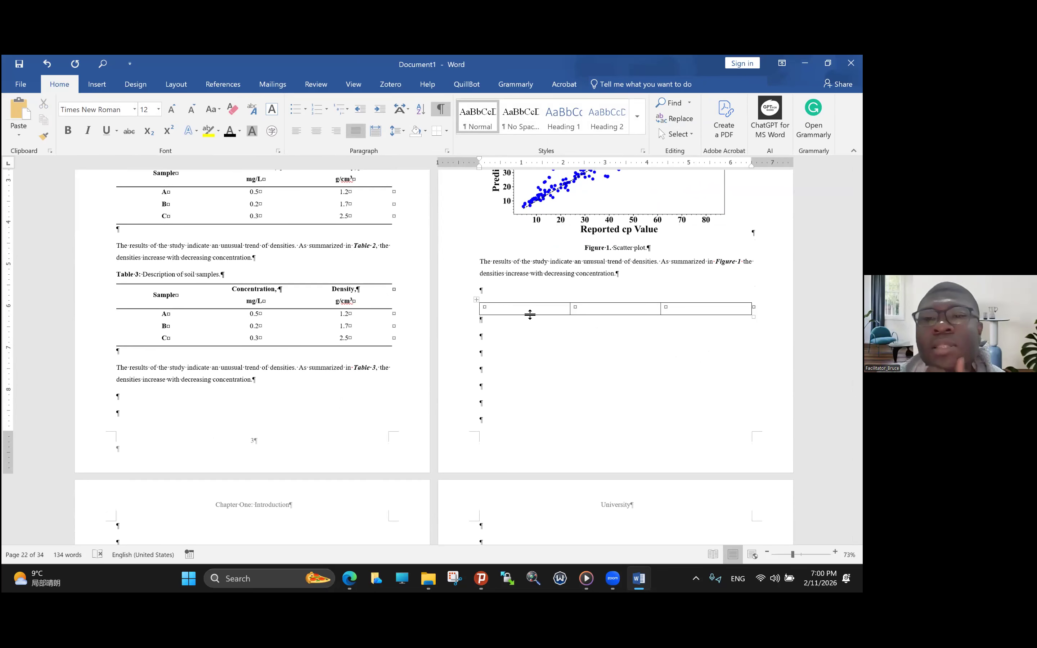
# - Shade the middle cell of the one-row table red and its last cell black
pyautogui.click(643, 310)
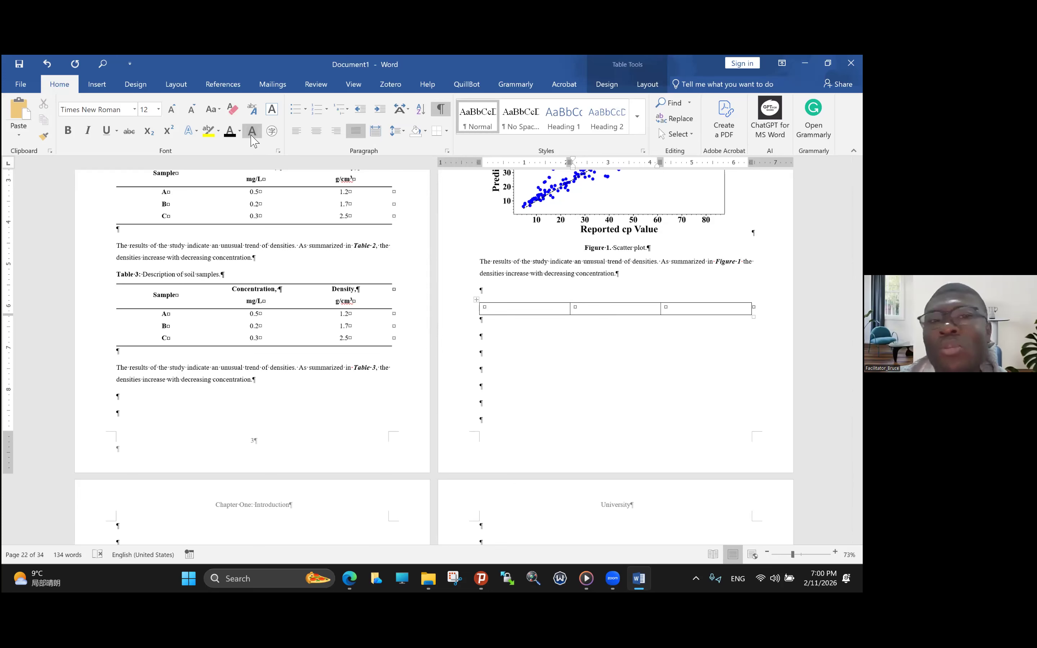
pyautogui.click(425, 132)
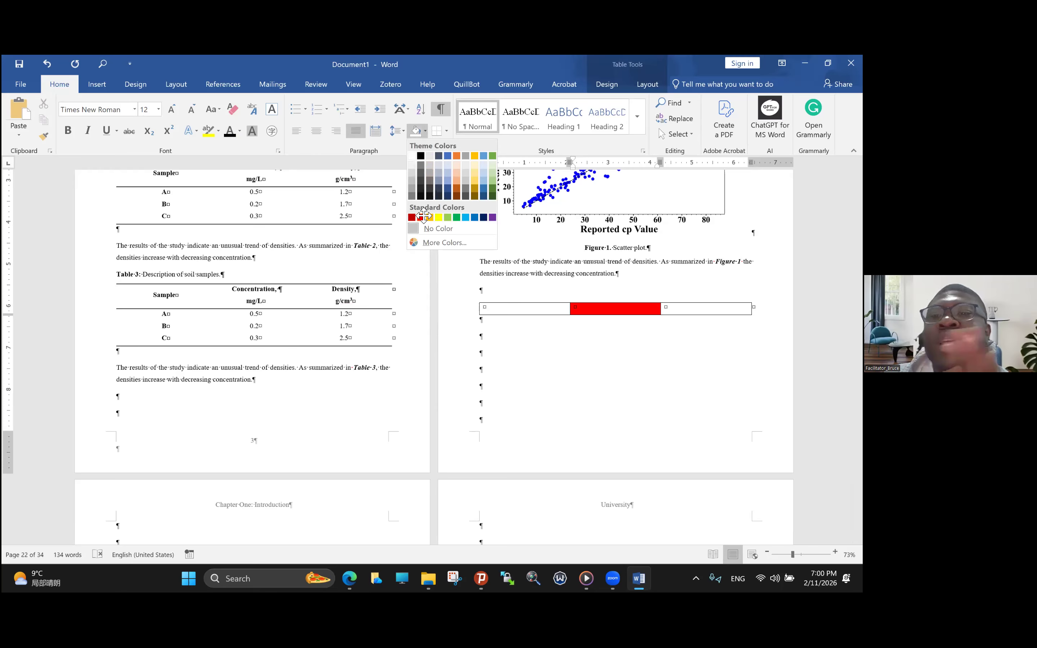
pyautogui.click(422, 217)
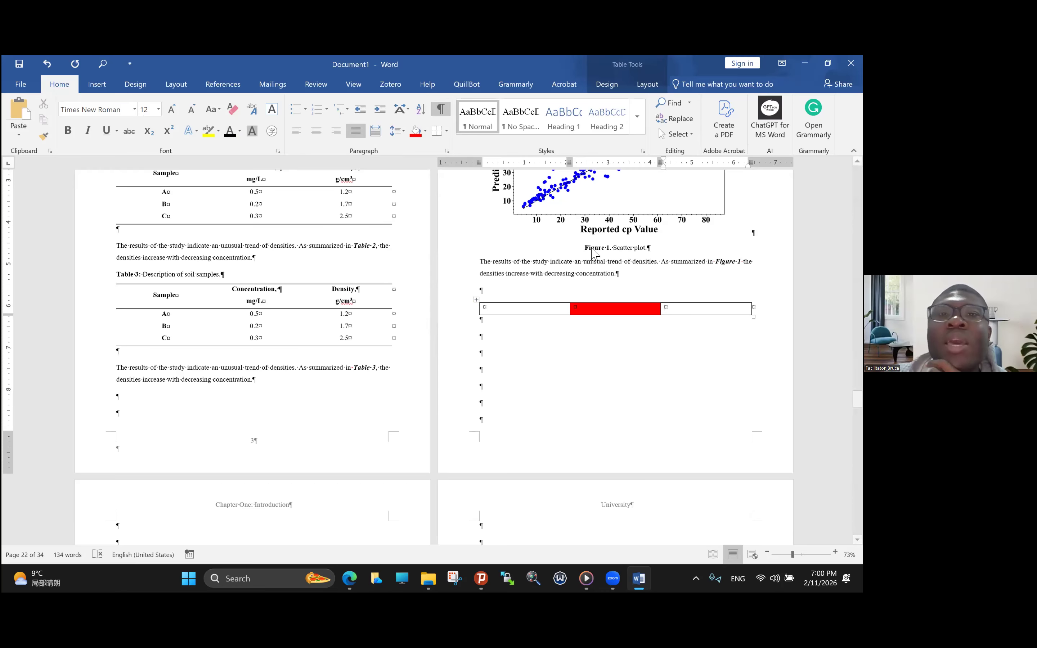
pyautogui.click(426, 131)
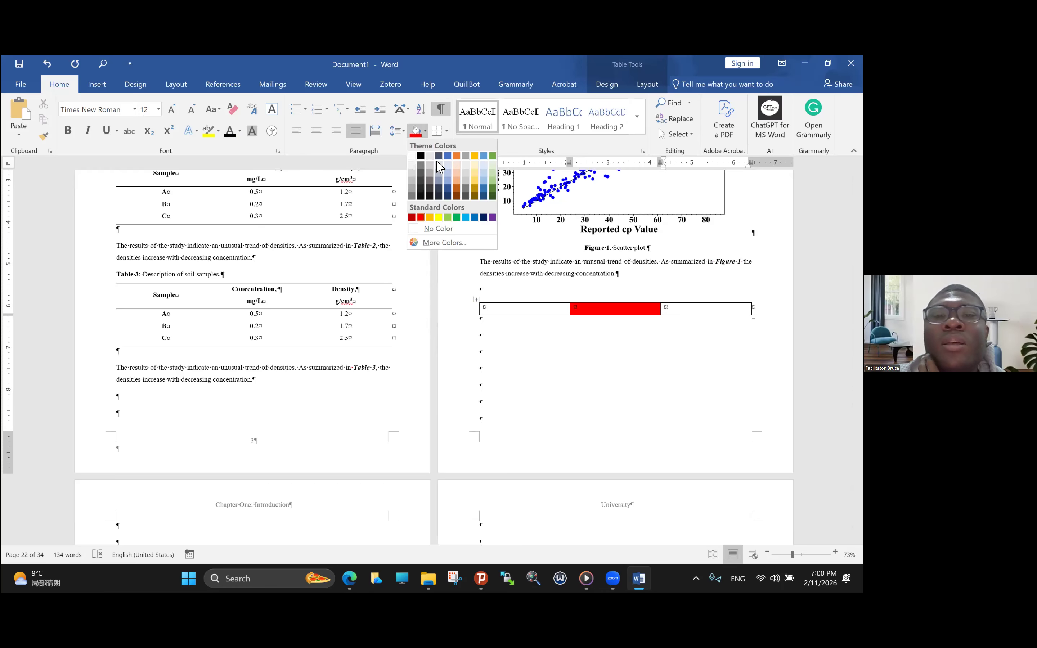
pyautogui.click(666, 310)
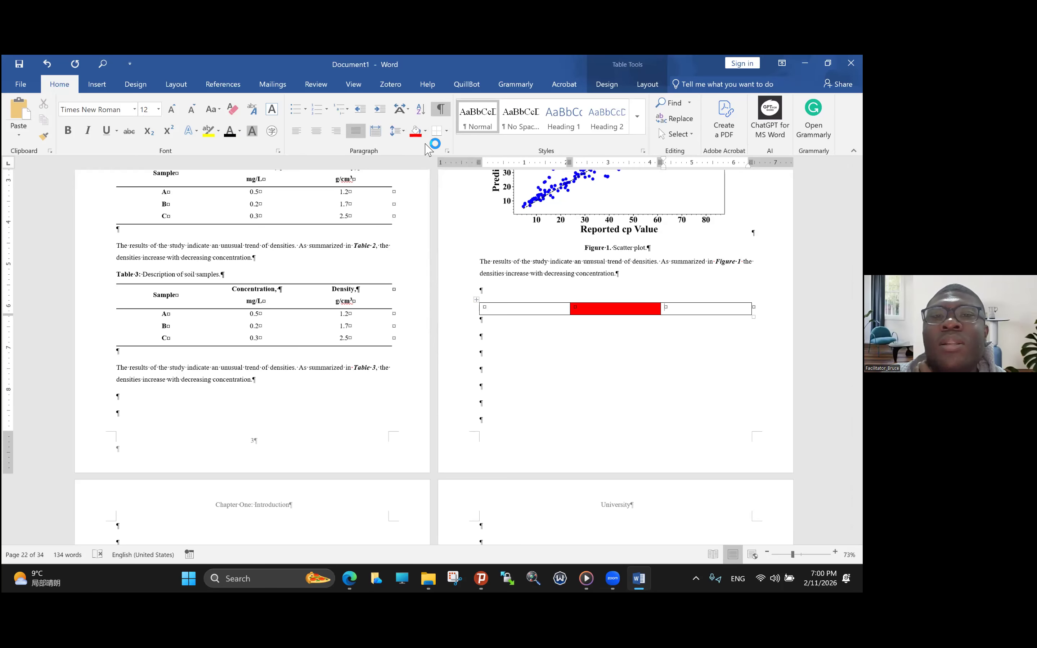
pyautogui.click(426, 131)
pyautogui.click(422, 158)
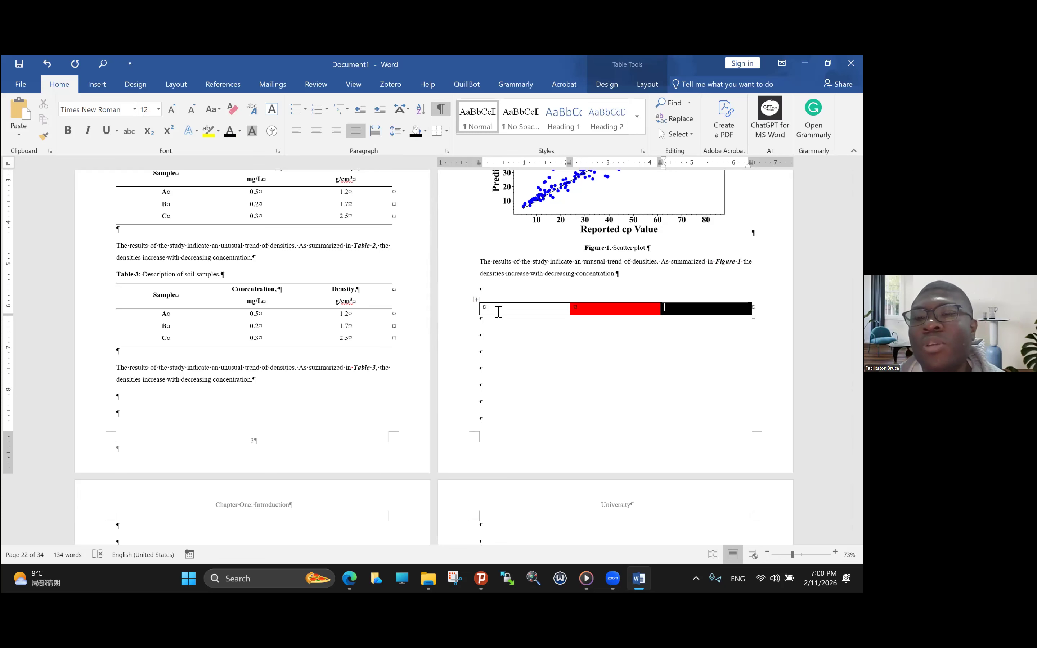
# - Remove the shading from all three cells of the one-row table by applying No Color
pyautogui.click(476, 306)
pyautogui.click(239, 133)
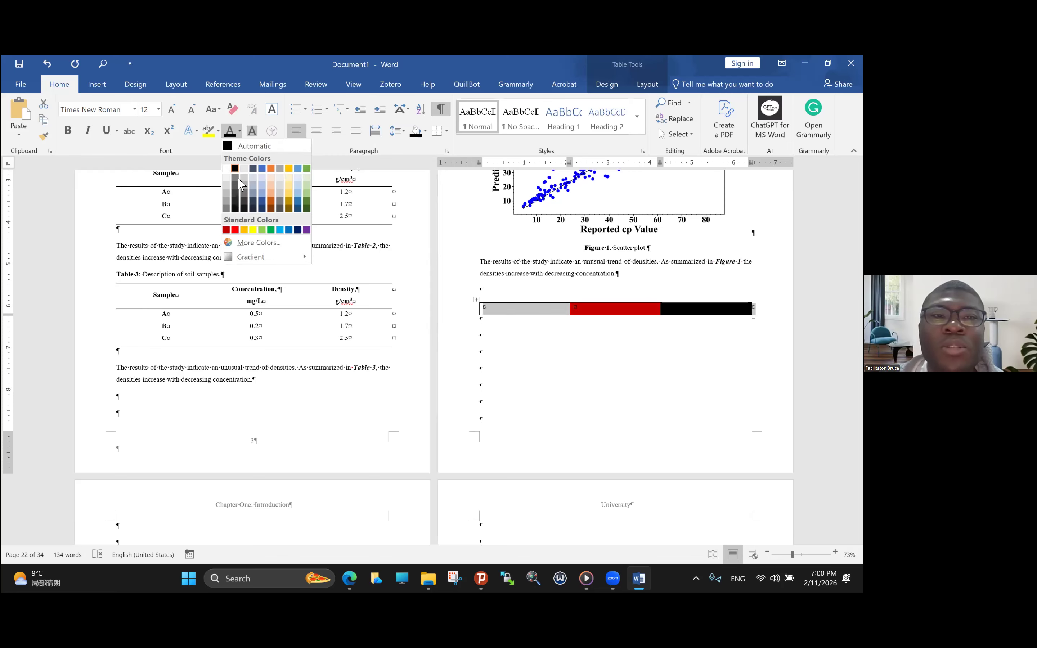
pyautogui.click(426, 131)
pyautogui.click(426, 131)
pyautogui.click(426, 131)
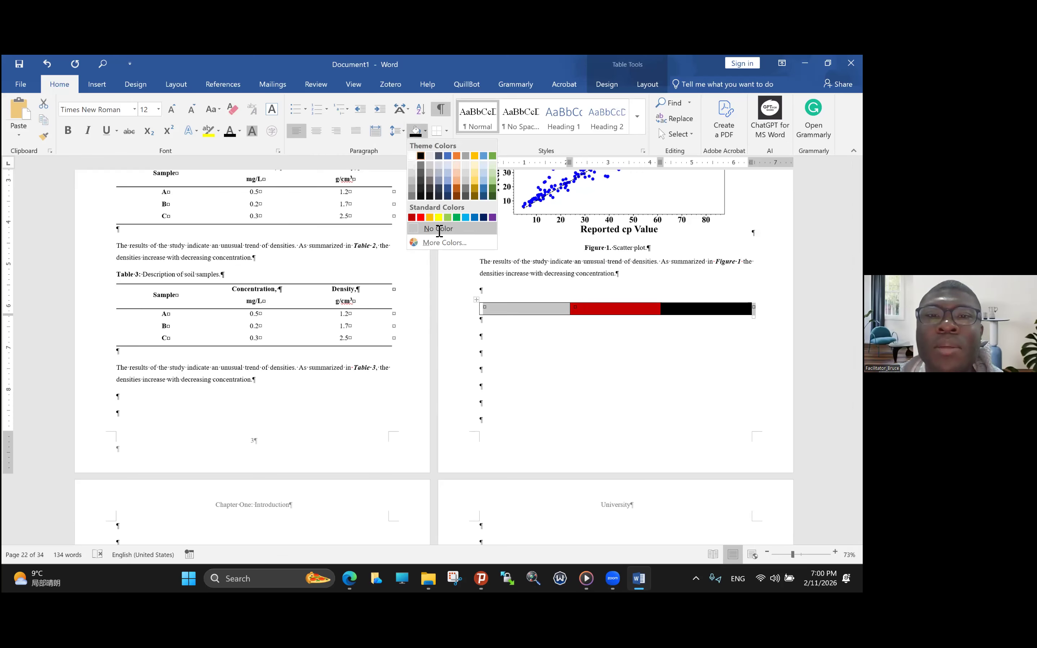
pyautogui.click(437, 232)
pyautogui.click(550, 323)
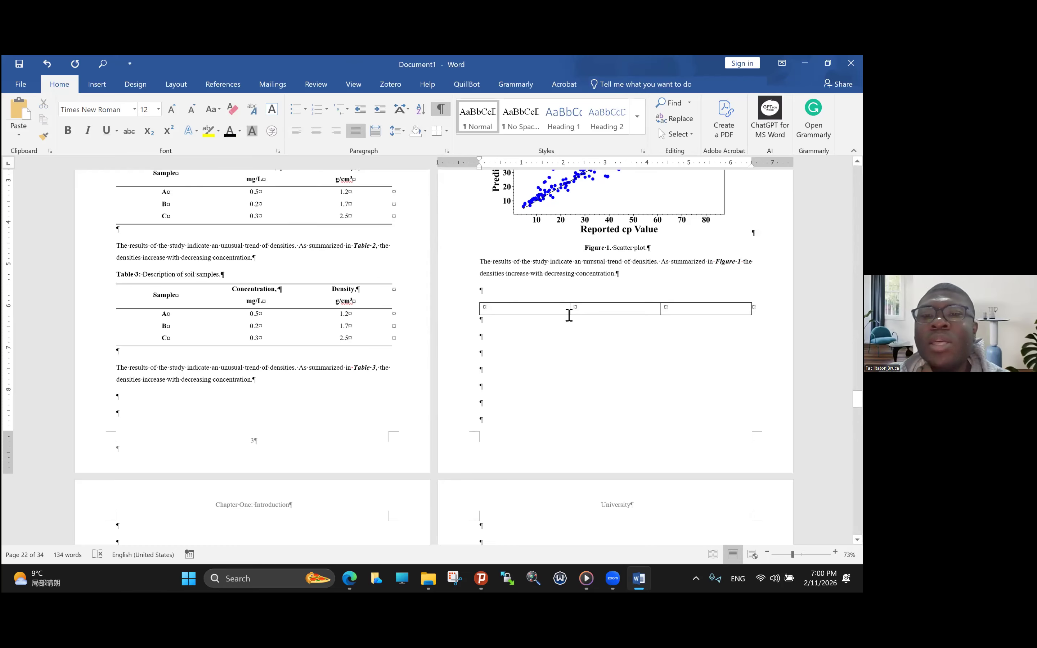
# - Enter a short dotted placeholder in the one-row table's last cell and narrow the first column to about 0.5 inch
pyautogui.click(679, 310)
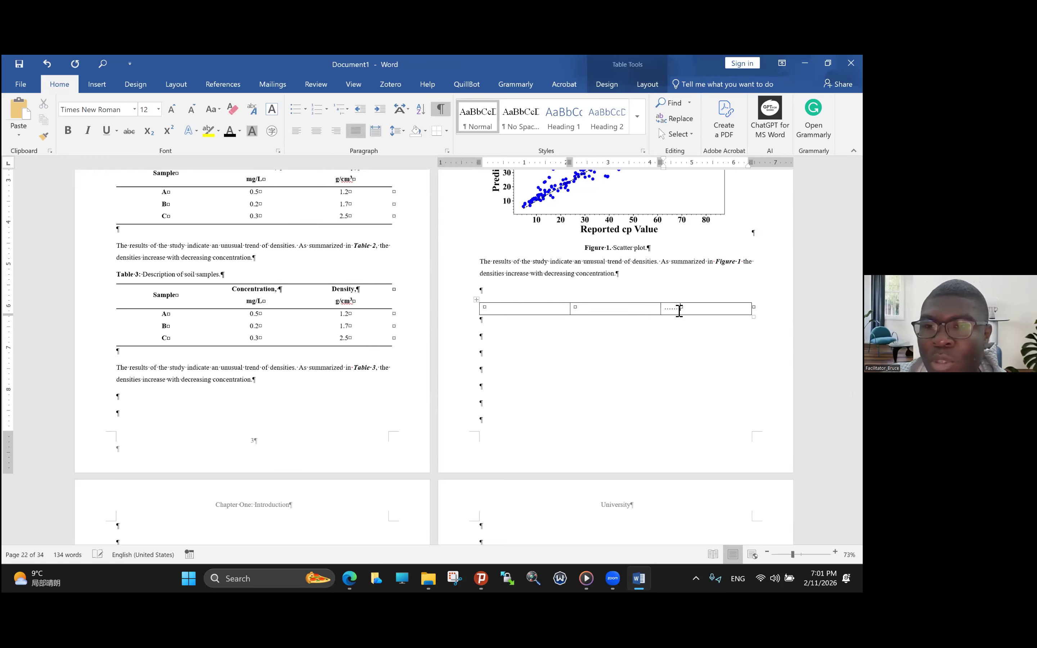
pyautogui.press('BackSpace')
pyautogui.press('BackSpace')
pyautogui.press('BackSpace')
pyautogui.press('BackSpace')
pyautogui.press('BackSpace')
pyautogui.press('BackSpace')
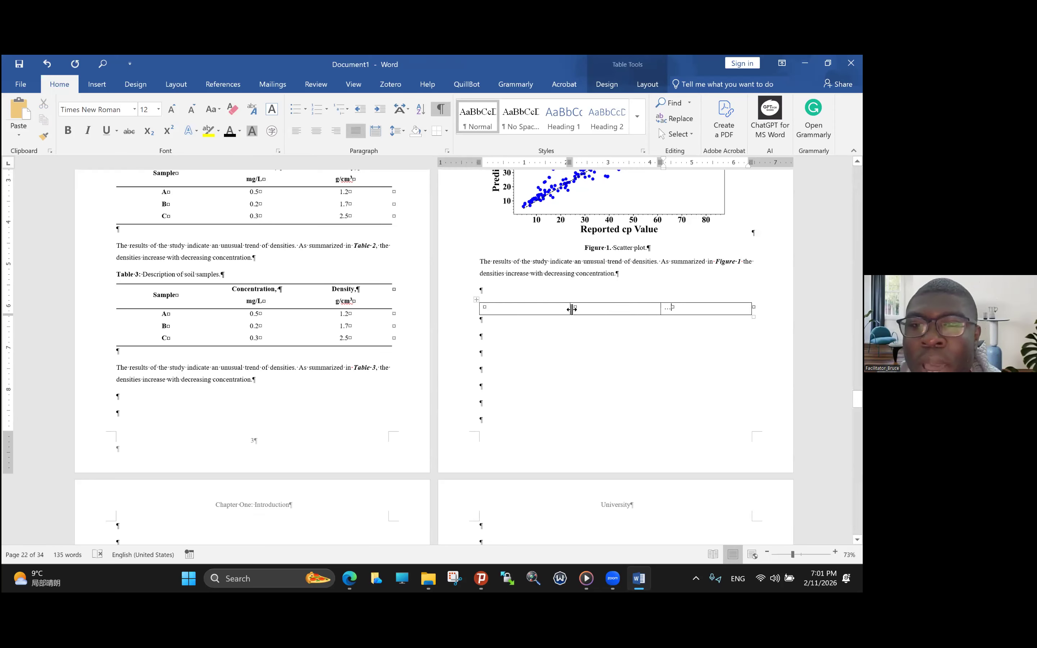
pyautogui.moveTo(572, 309); pyautogui.dragTo(504, 314)
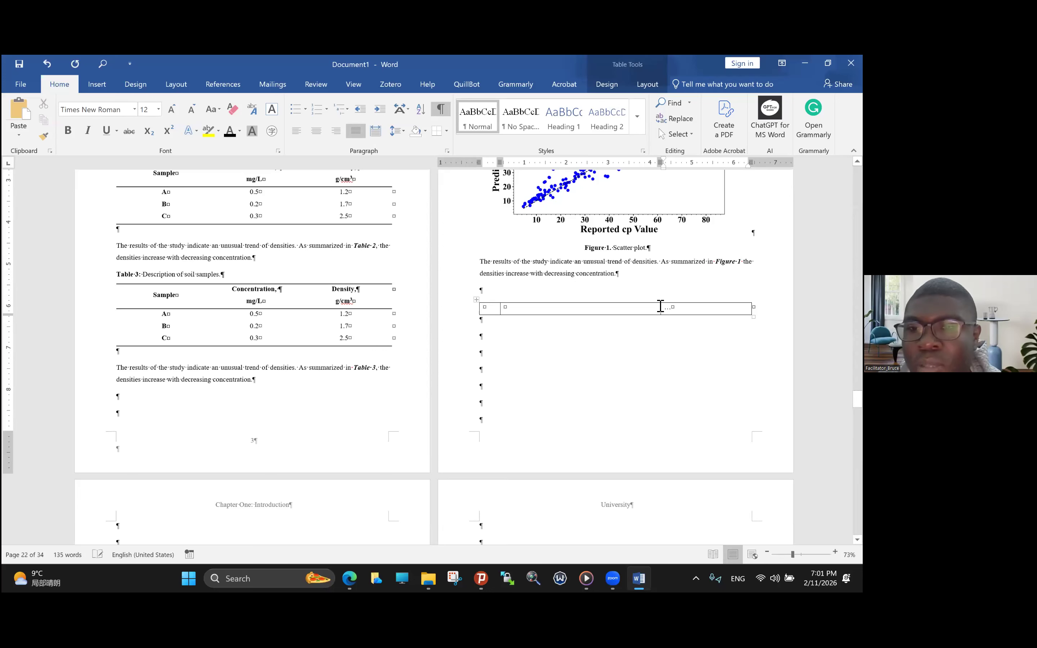
# - Narrow the one-row table's last column to about 0.6 inch and add a pair of parentheses after its dots
pyautogui.moveTo(663, 309); pyautogui.dragTo(726, 309)
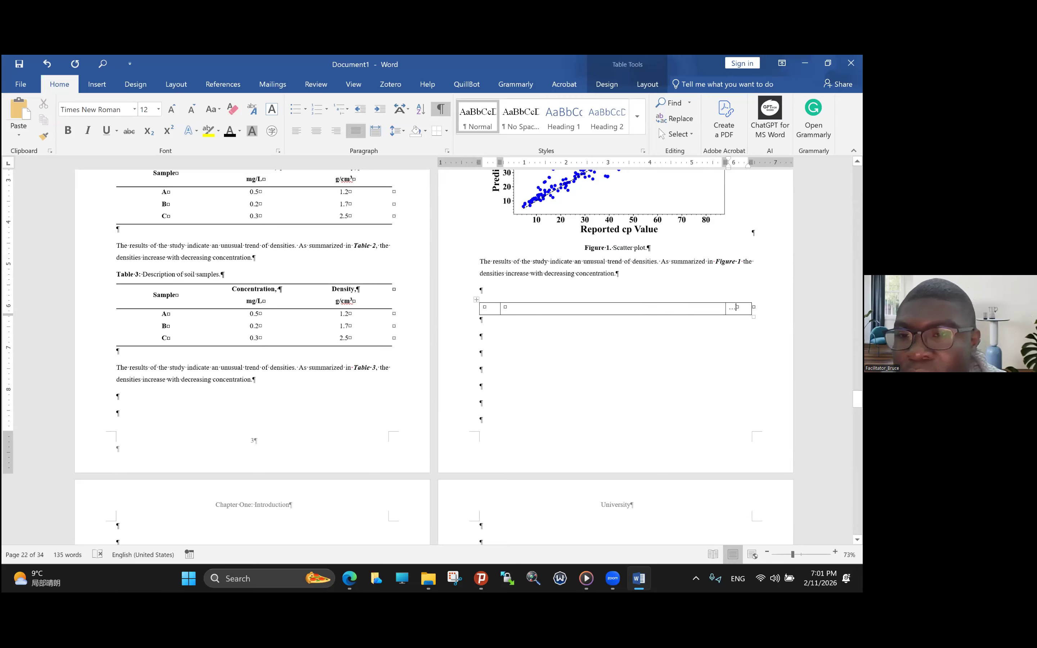
pyautogui.moveTo(726, 308); pyautogui.dragTo(727, 309)
pyautogui.hotkey('ctrl', 'z')
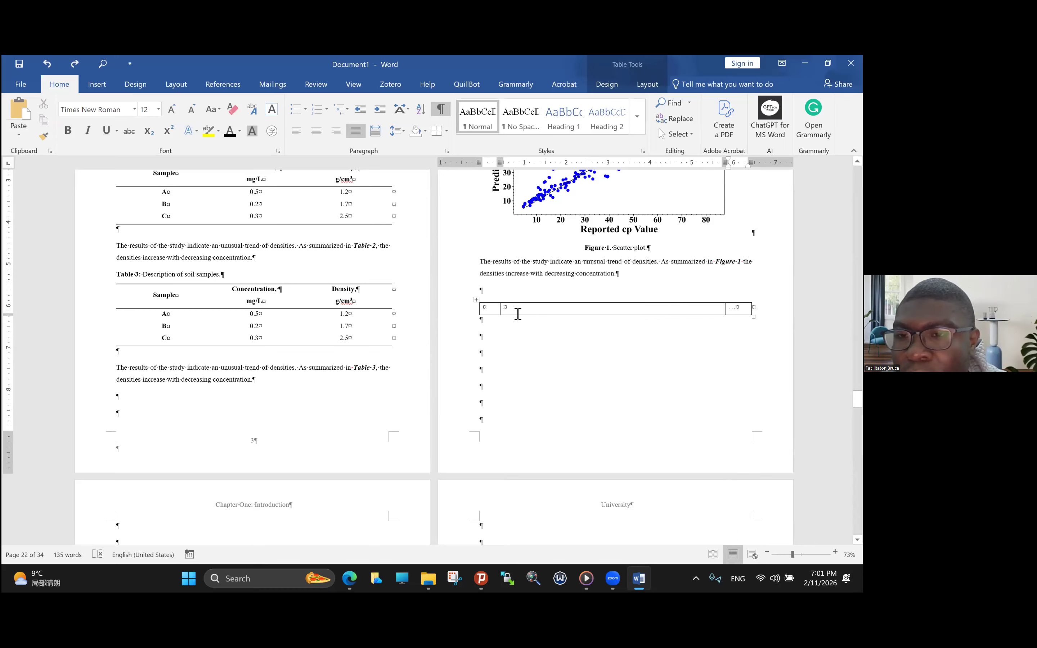
pyautogui.click(467, 315)
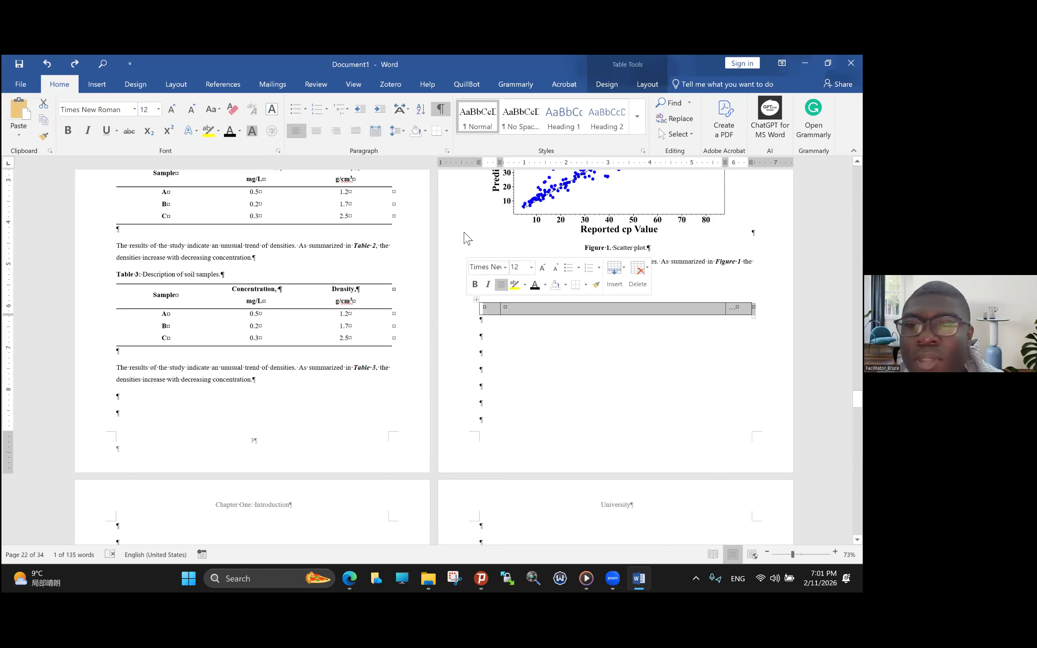
pyautogui.click(736, 307)
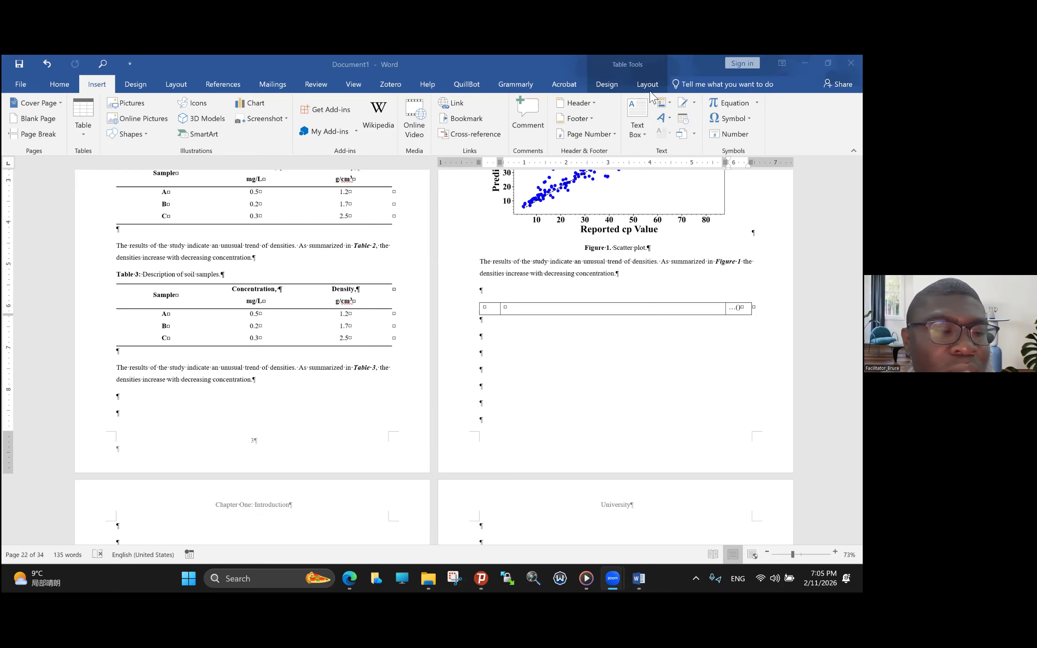
pyautogui.moveTo(656, 112)
pyautogui.mouseDown()
pyautogui.moveTo(679, 98)
pyautogui.moveTo(659, 91)
pyautogui.mouseUp()
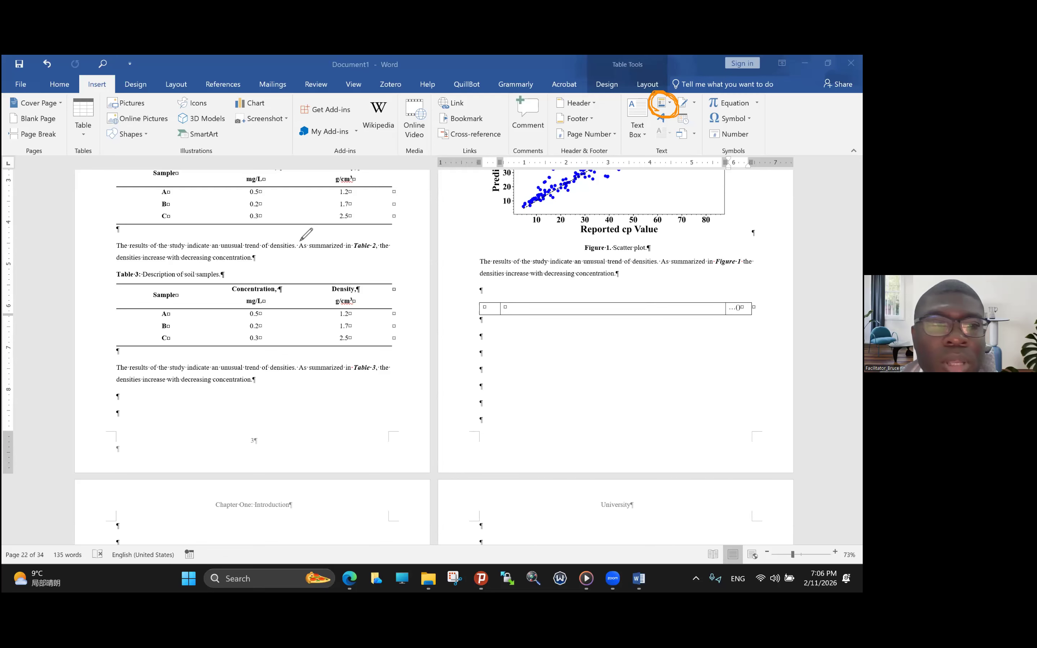
pyautogui.click(92, 394)
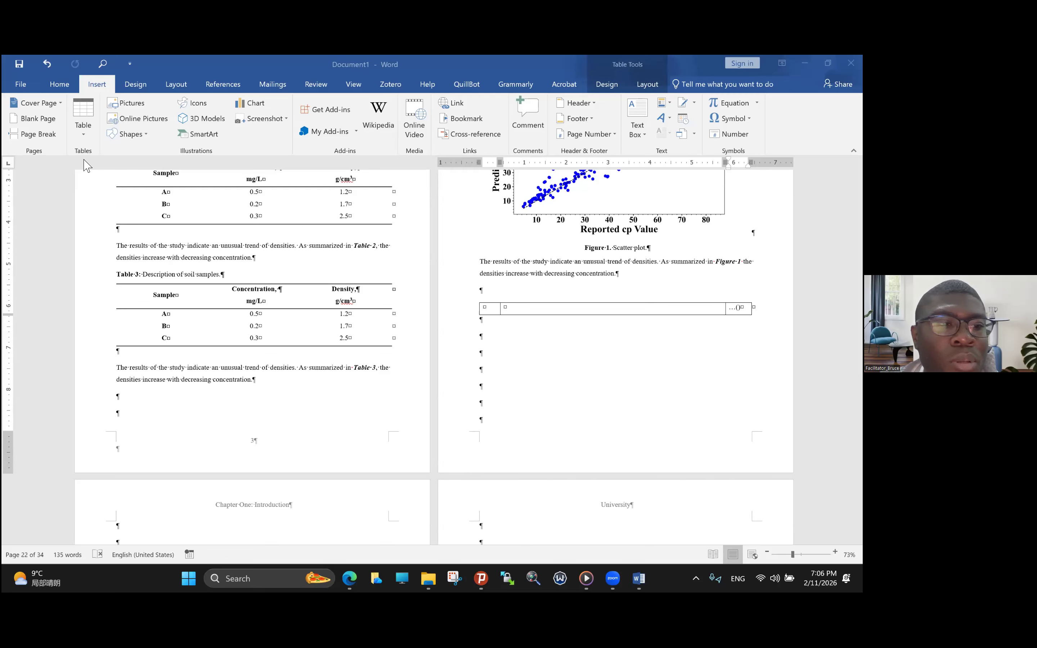
pyautogui.click(670, 103)
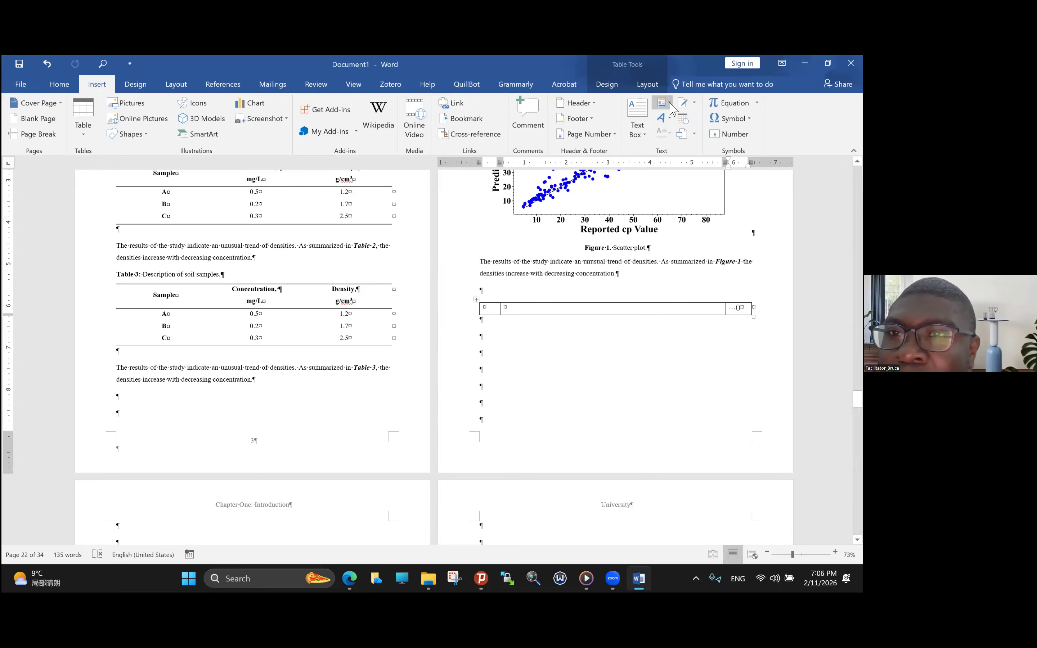
pyautogui.click(670, 105)
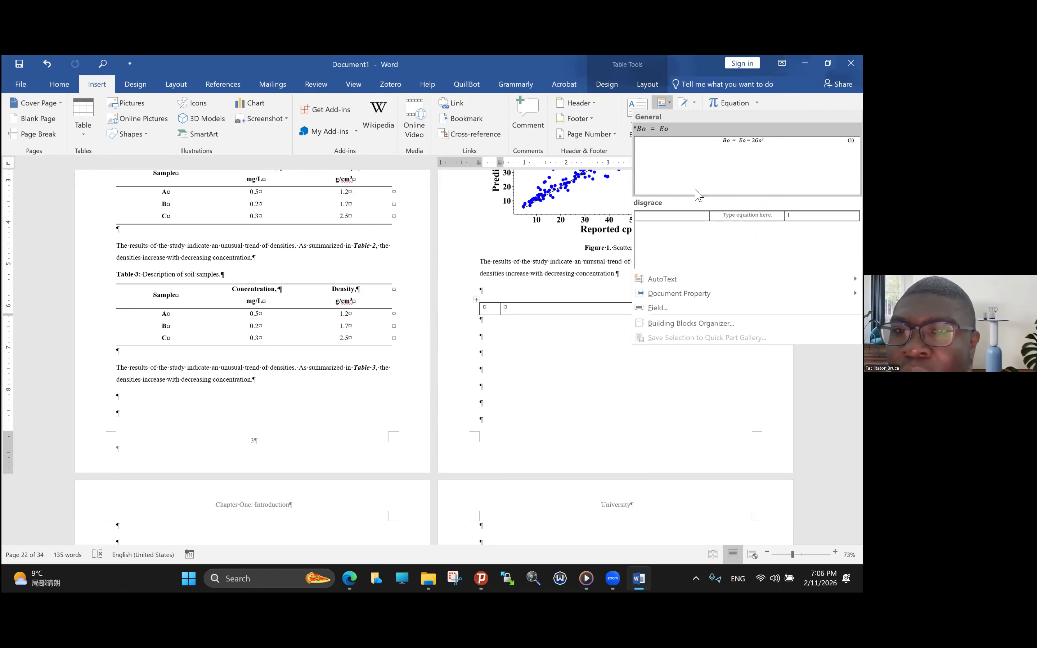
pyautogui.click(667, 108)
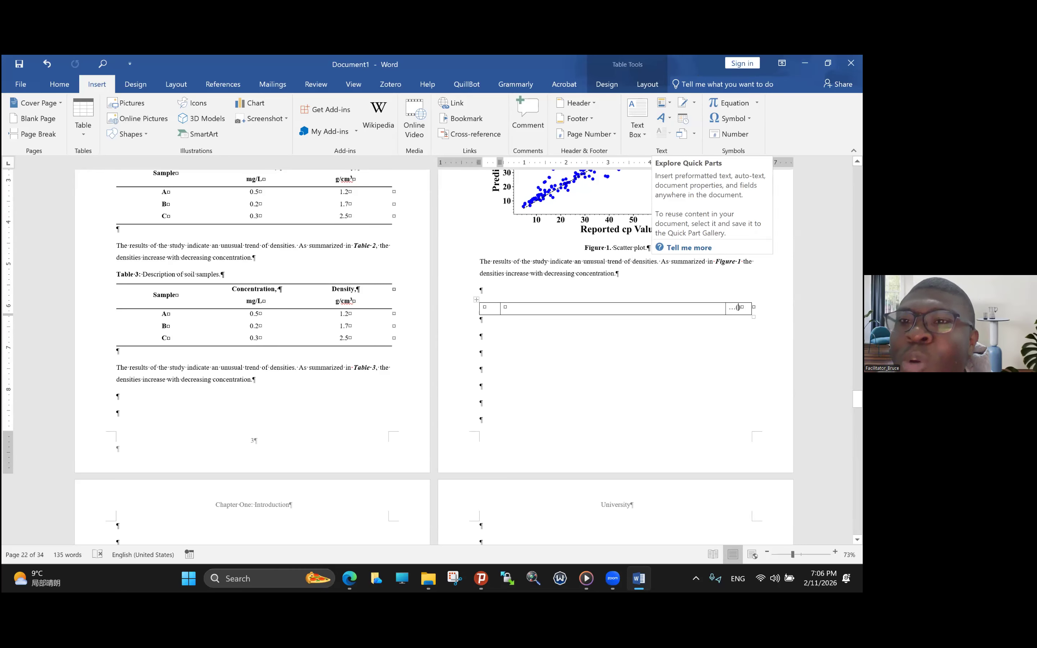
# - Start inserting a field between the parentheses in the table's last cell and choose the Seq field
pyautogui.click(669, 107)
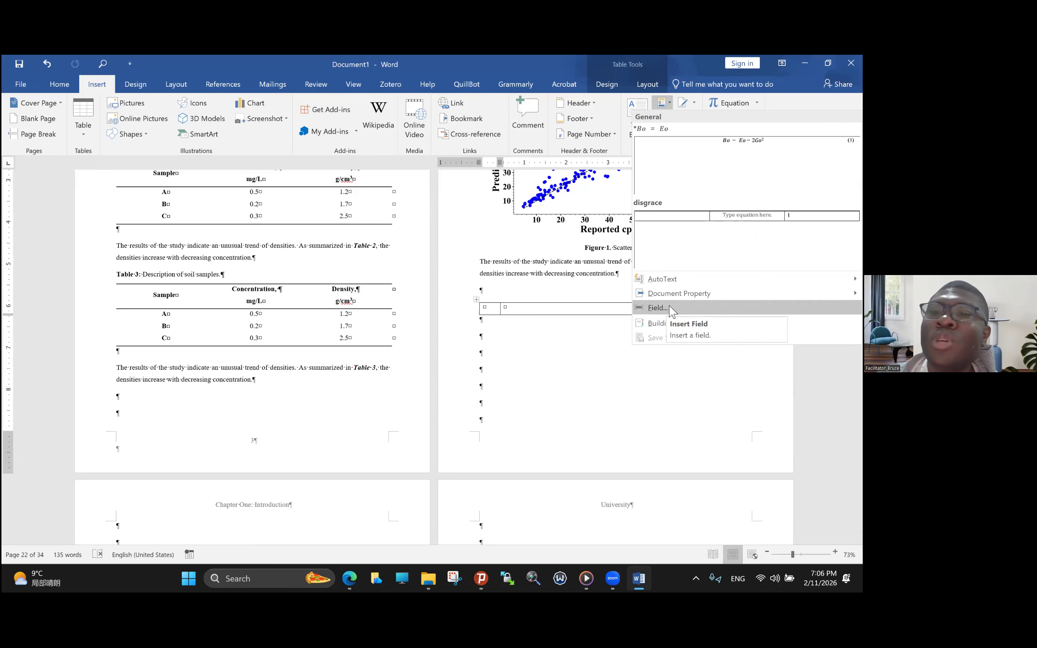
pyautogui.click(661, 308)
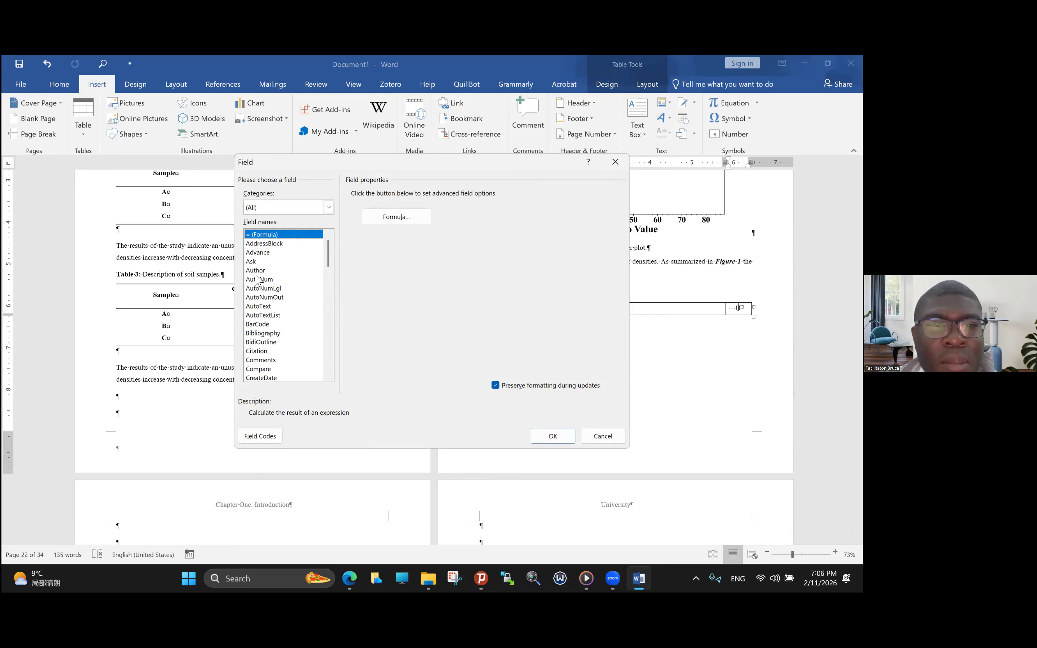
pyautogui.scroll(-3, 269, 324)
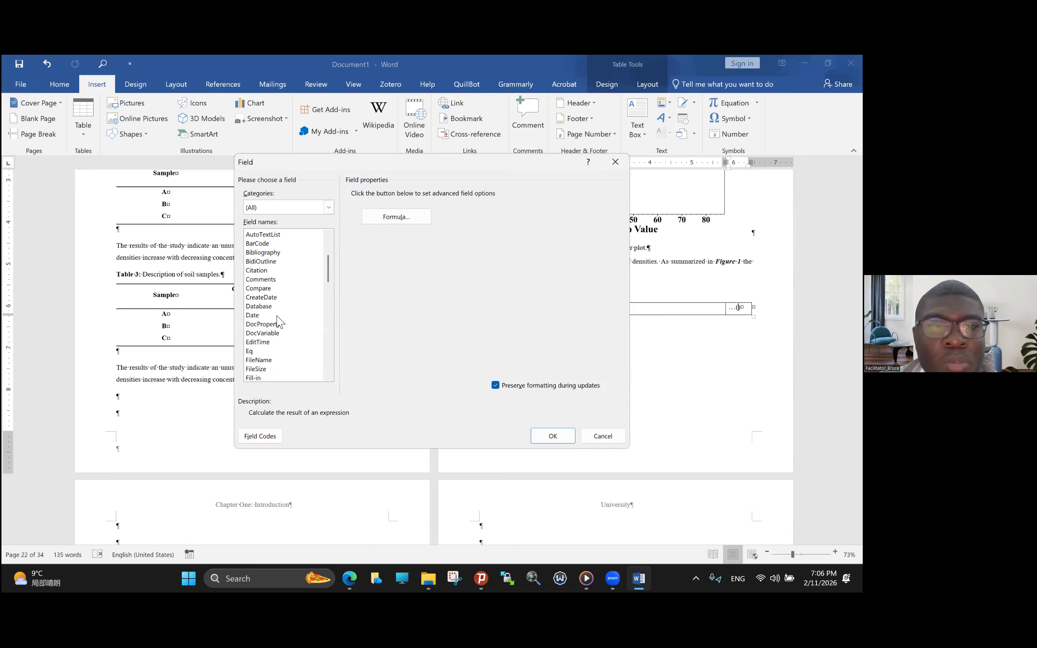
pyautogui.scroll(-2, 265, 312)
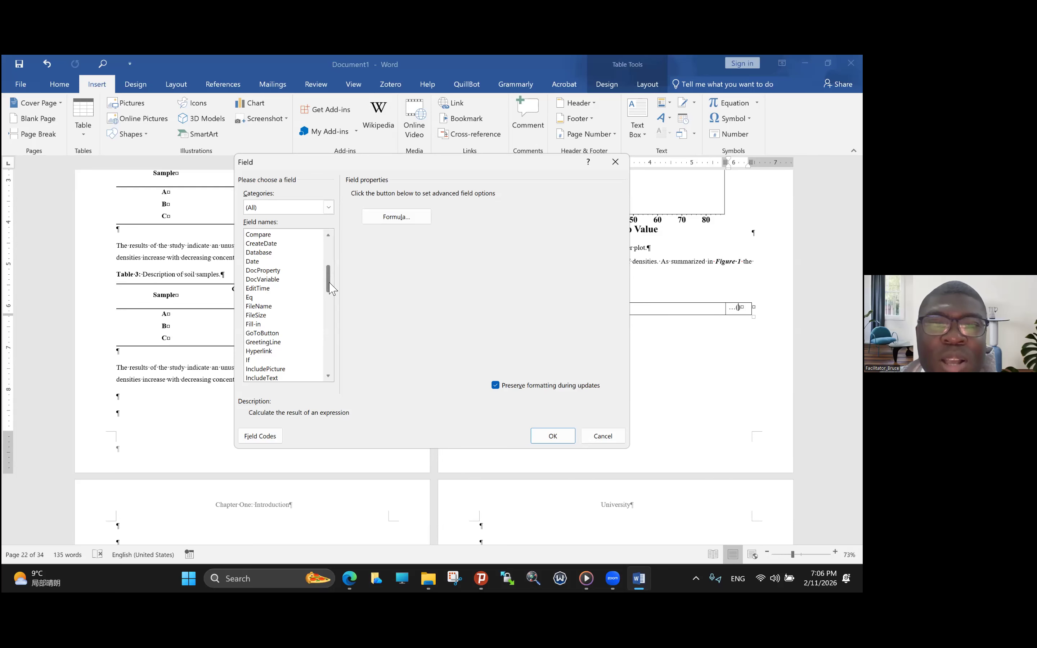
pyautogui.scroll(-1, 330, 293)
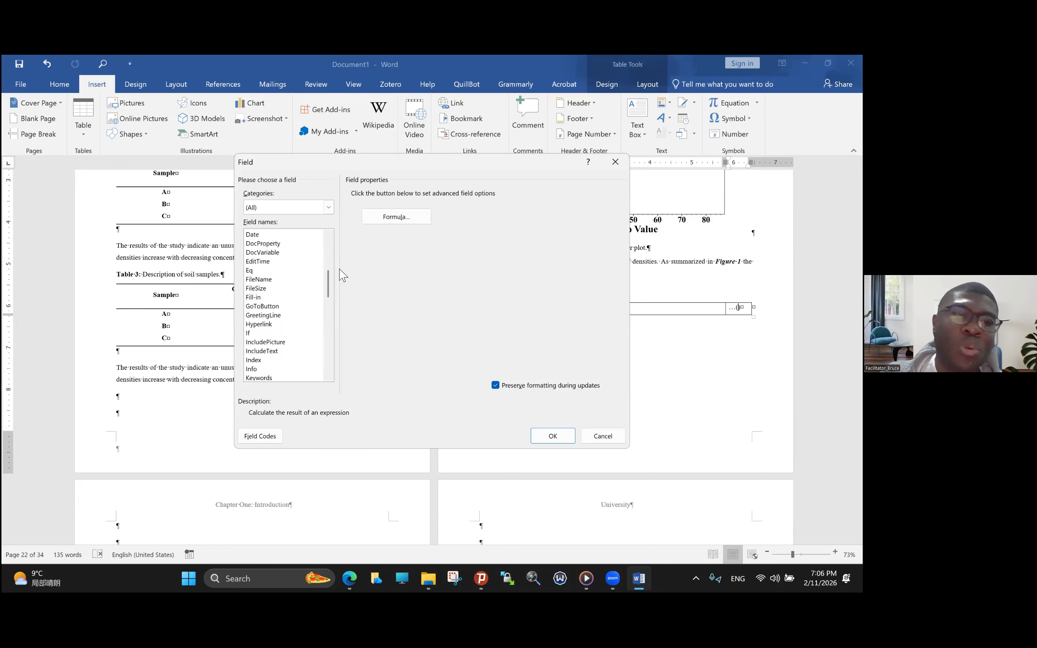
pyautogui.scroll(-3, 330, 334)
pyautogui.scroll(-2, 328, 330)
pyautogui.scroll(5, 324, 302)
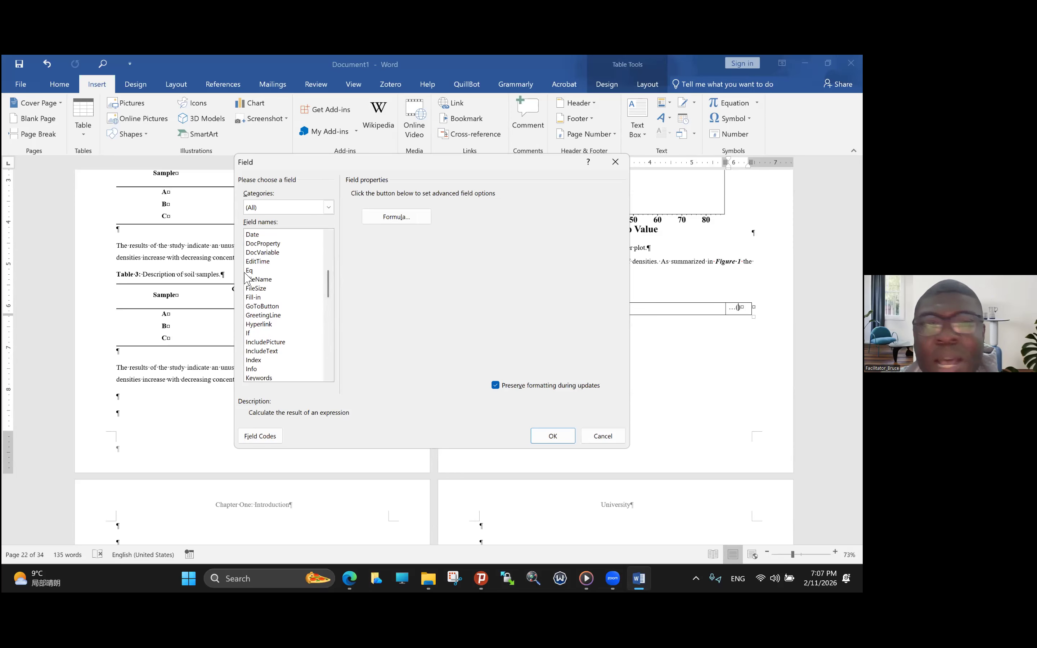
pyautogui.moveTo(329, 296); pyautogui.dragTo(330, 349)
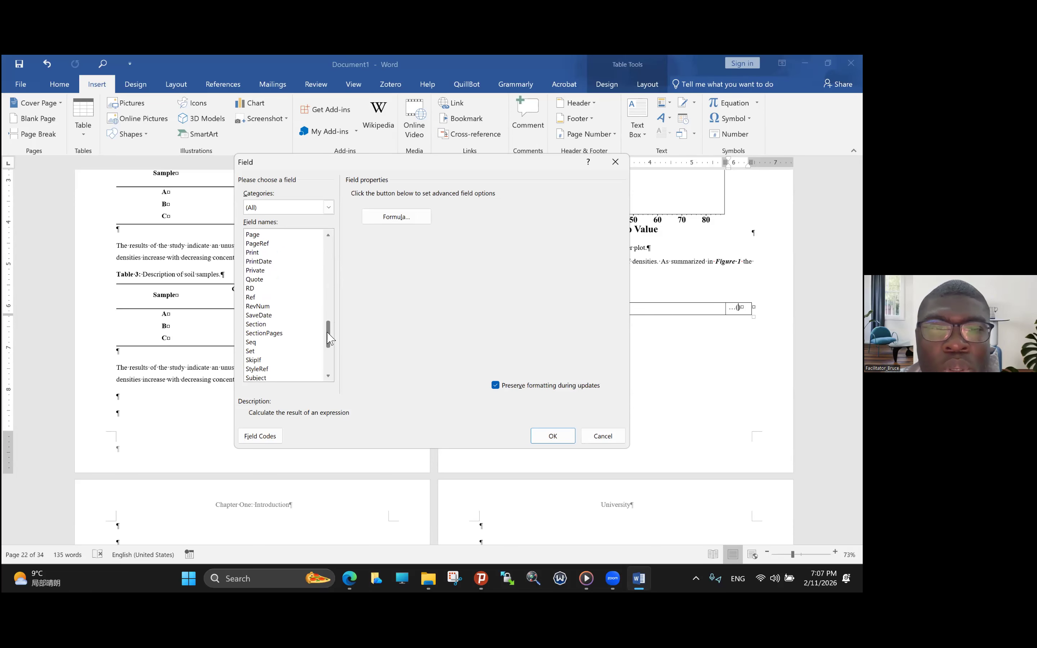
pyautogui.click(252, 343)
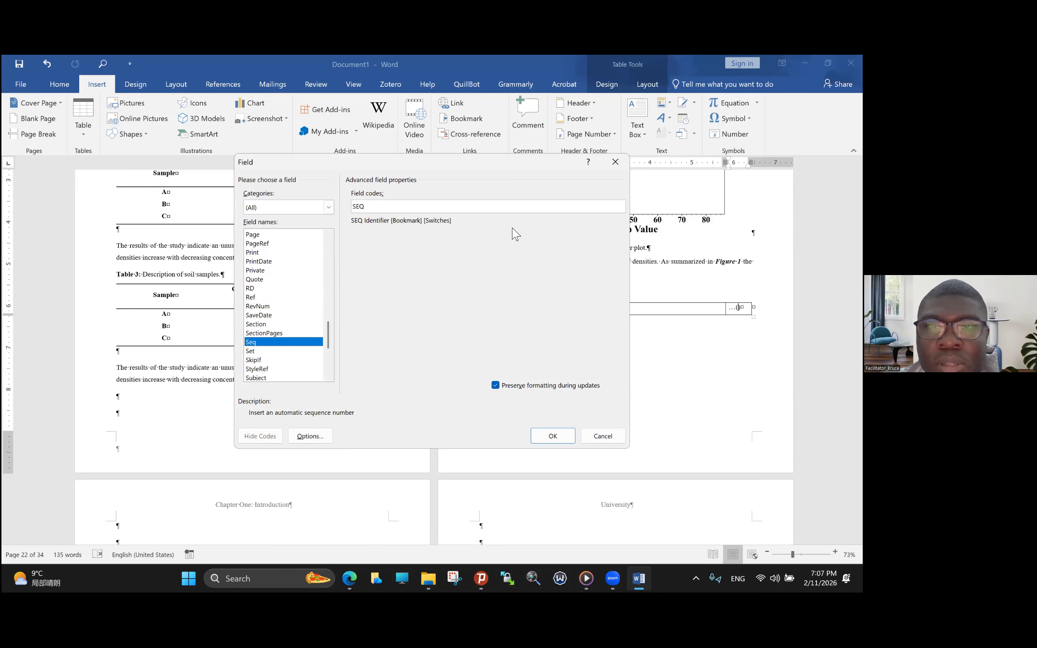
# - Complete the field code as SEQ Equation and insert the numbering field between the parentheses
pyautogui.click(379, 207)
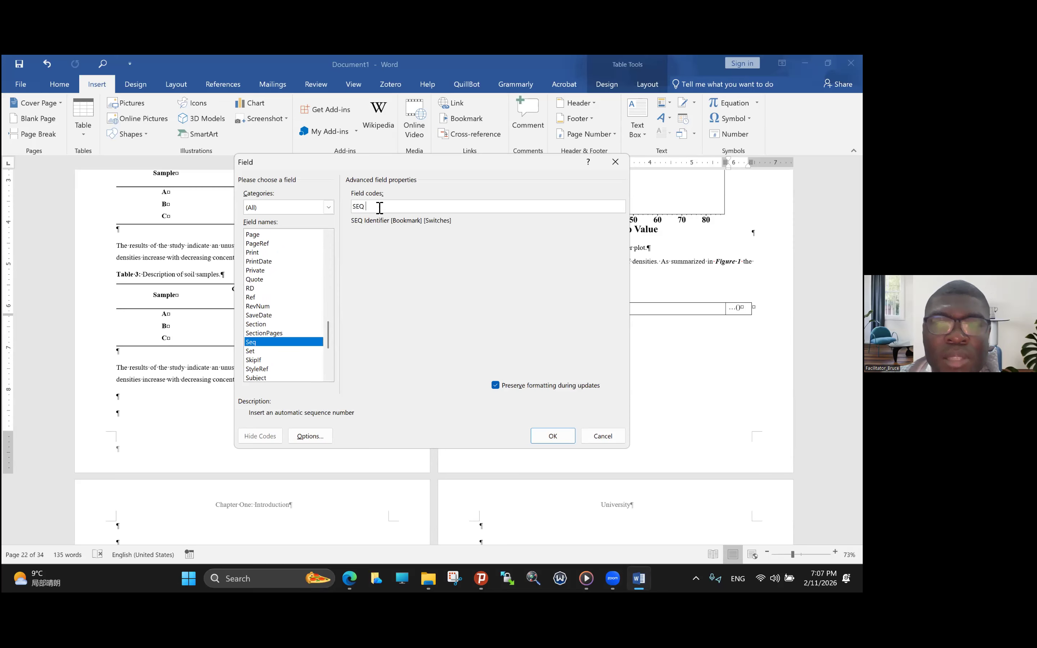
pyautogui.write('Equation')
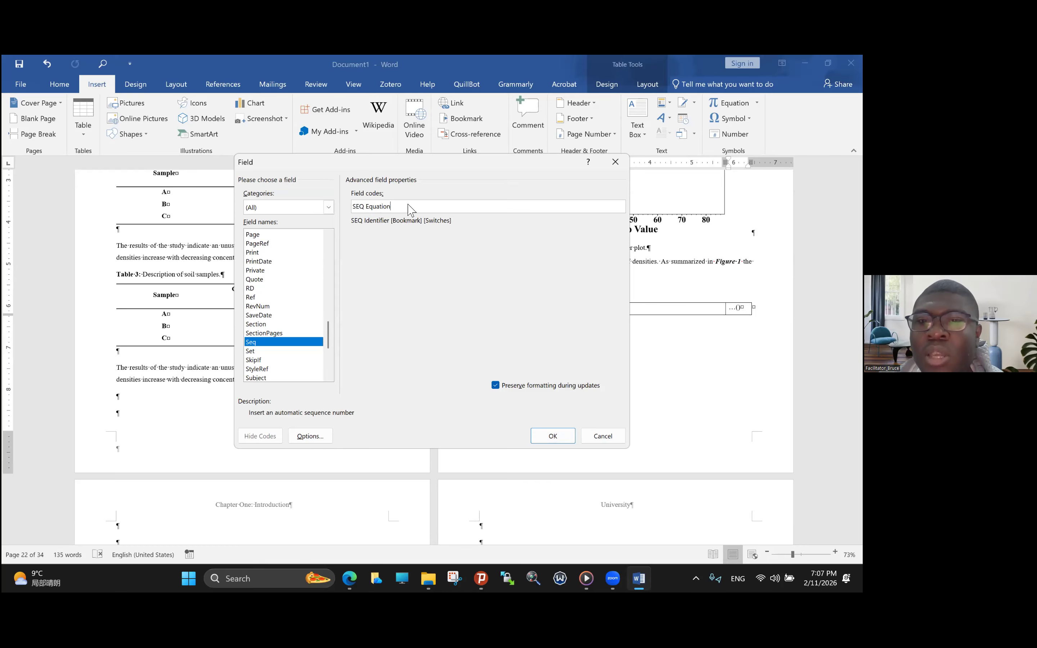
pyautogui.click(560, 435)
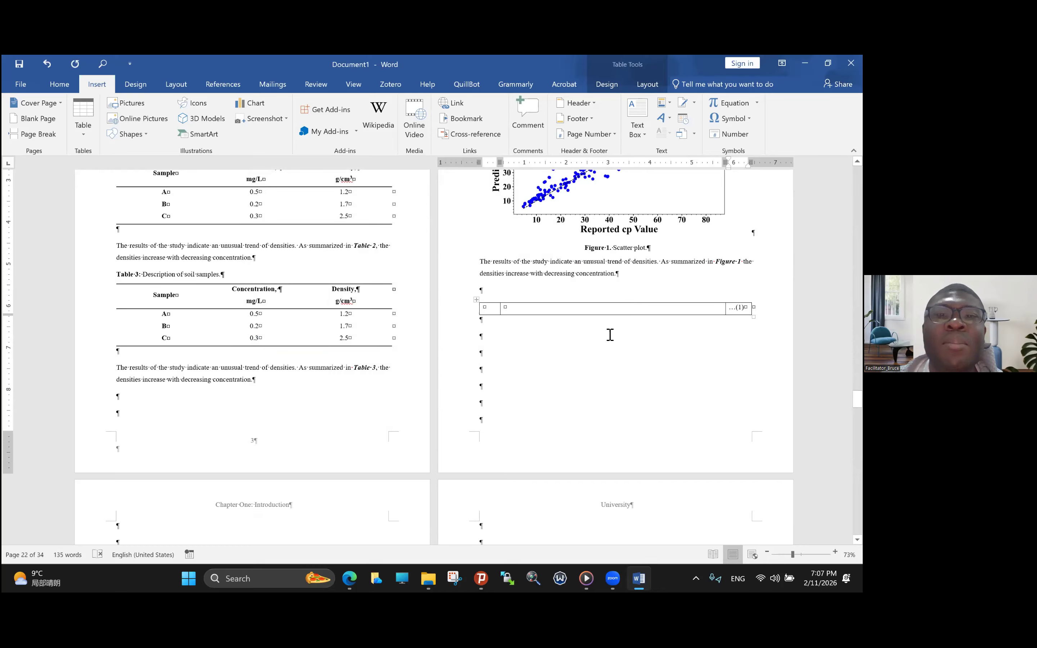
# - Copy the numbered one-row table and paste it three times below, keeping an empty line between the copies
pyautogui.click(477, 299)
pyautogui.hotkey('ctrl', 'c')
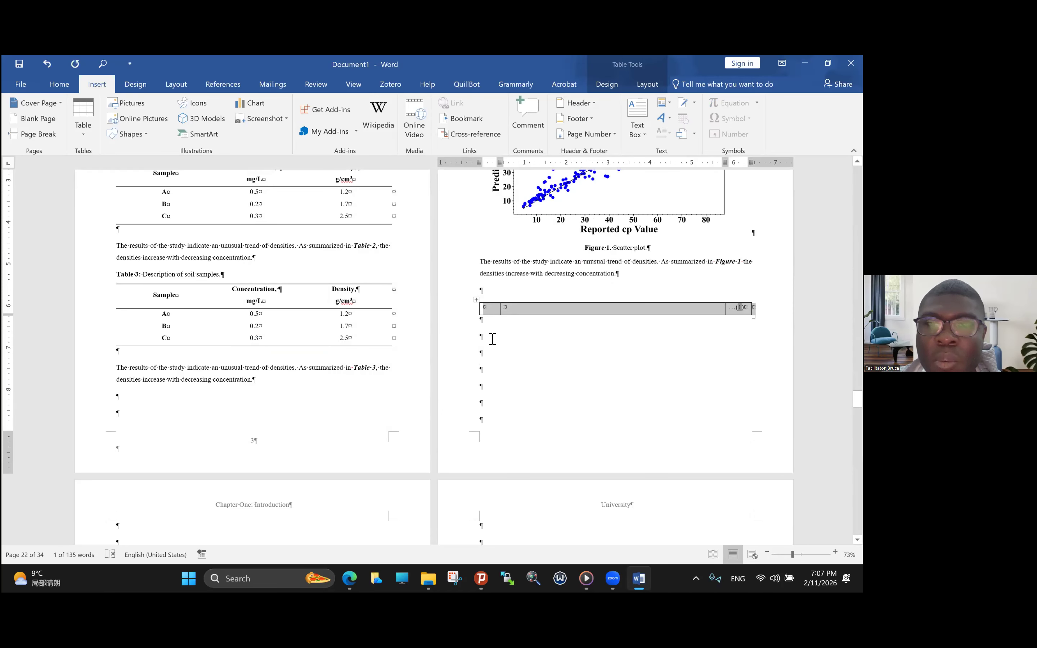
pyautogui.click(491, 339)
pyautogui.hotkey('ctrl', 'v')
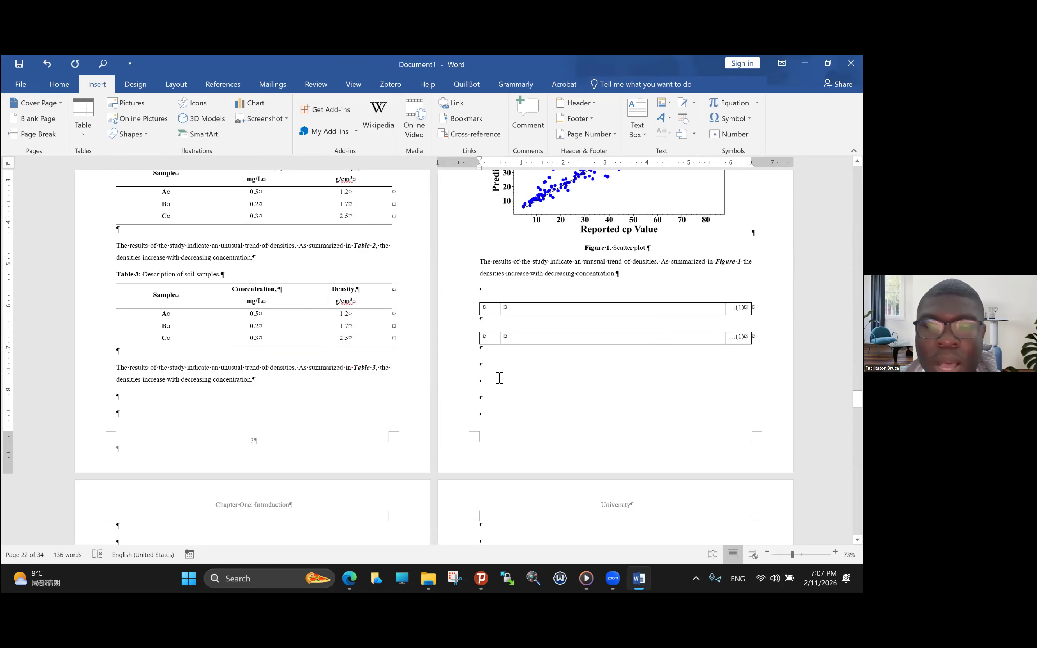
pyautogui.click(499, 373)
pyautogui.hotkey('ctrl', 'v')
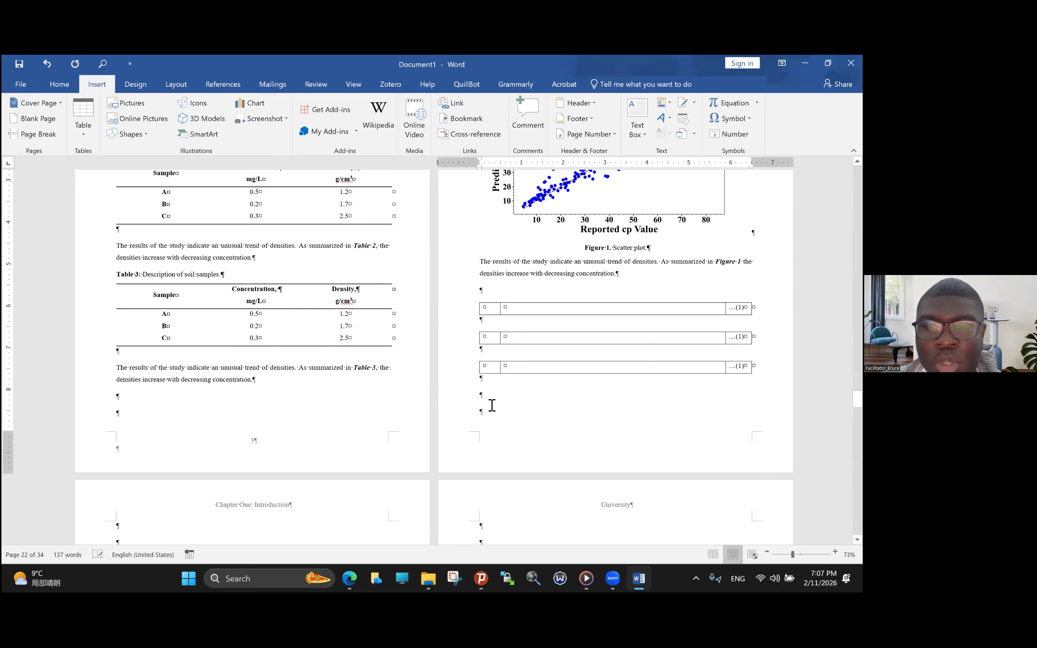
pyautogui.click(500, 395)
pyautogui.hotkey('ctrl', 'v')
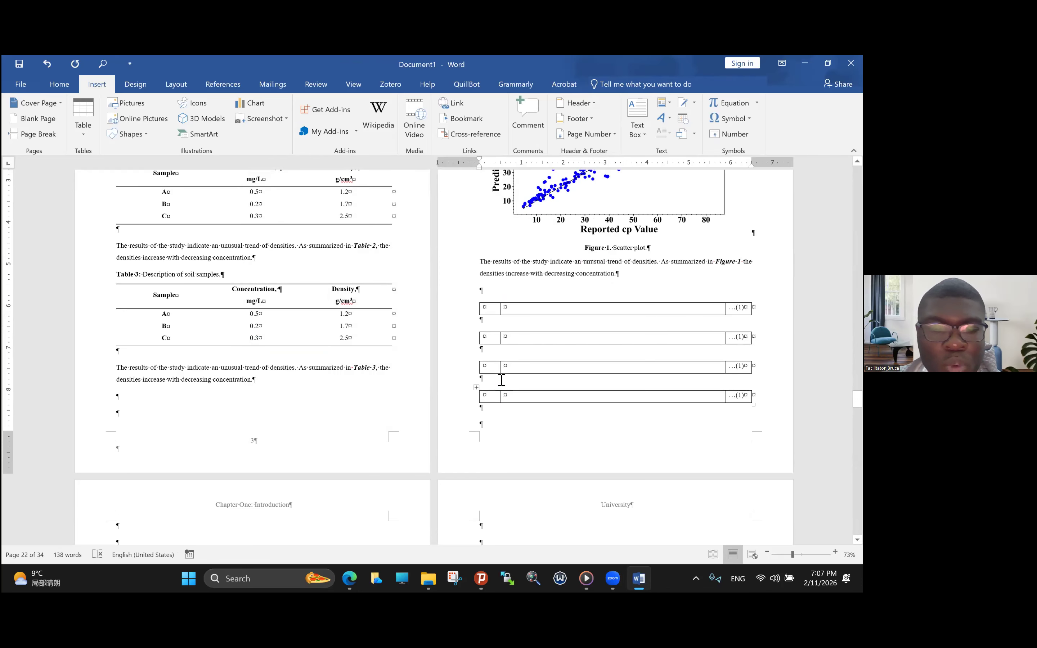
# - Select the whole document and update its fields to renumber the equation tables
pyautogui.hotkey('ctrl', 'a')
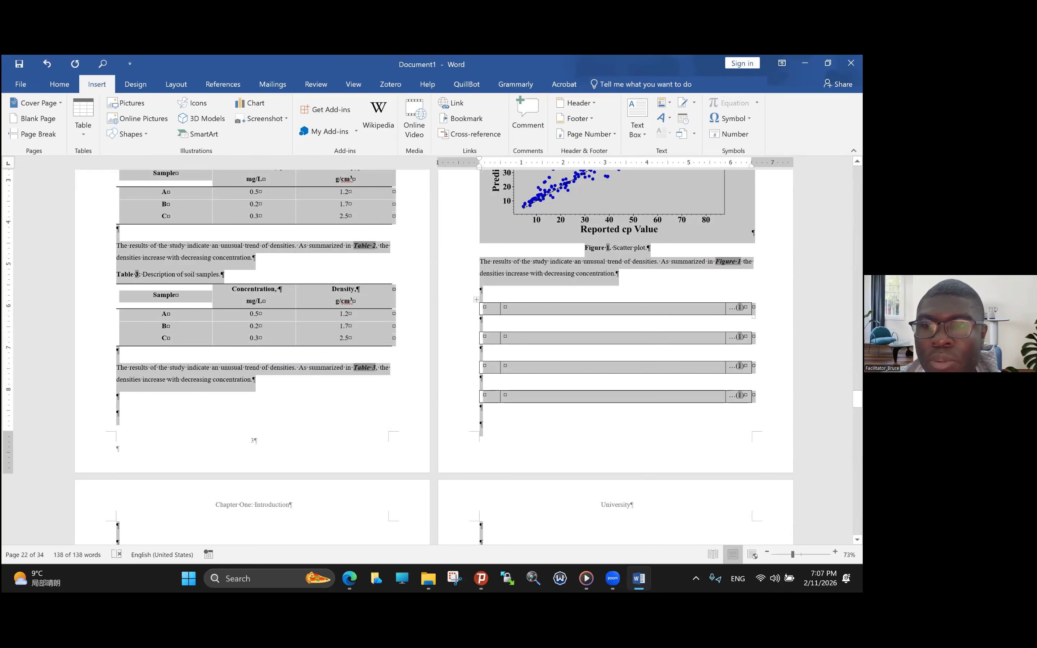
pyautogui.rightClick(739, 306)
pyautogui.click(767, 374)
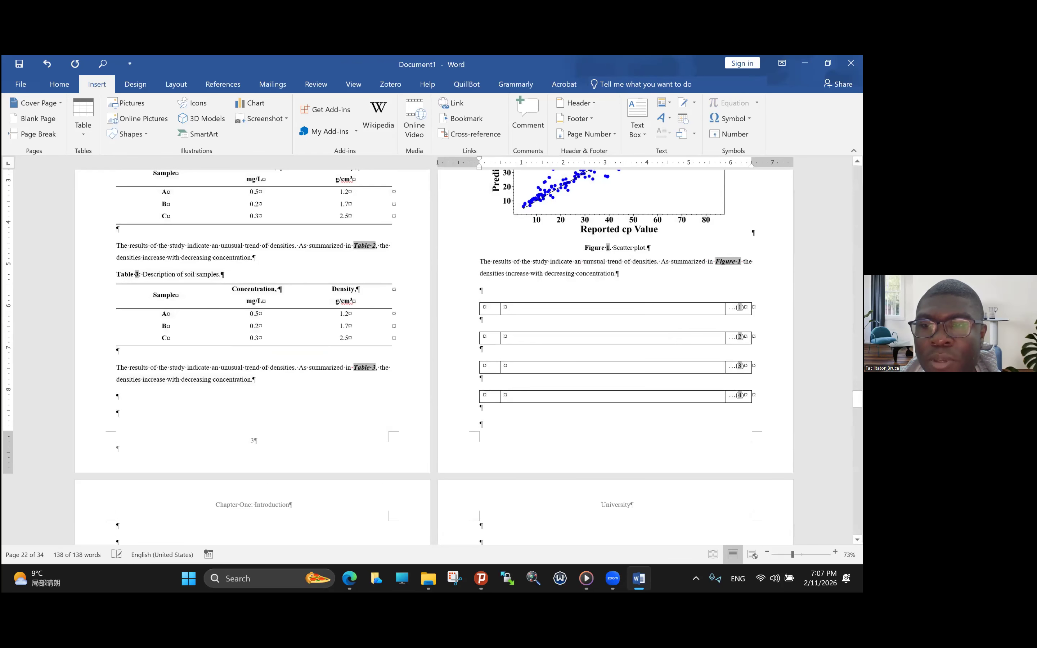
pyautogui.click(621, 291)
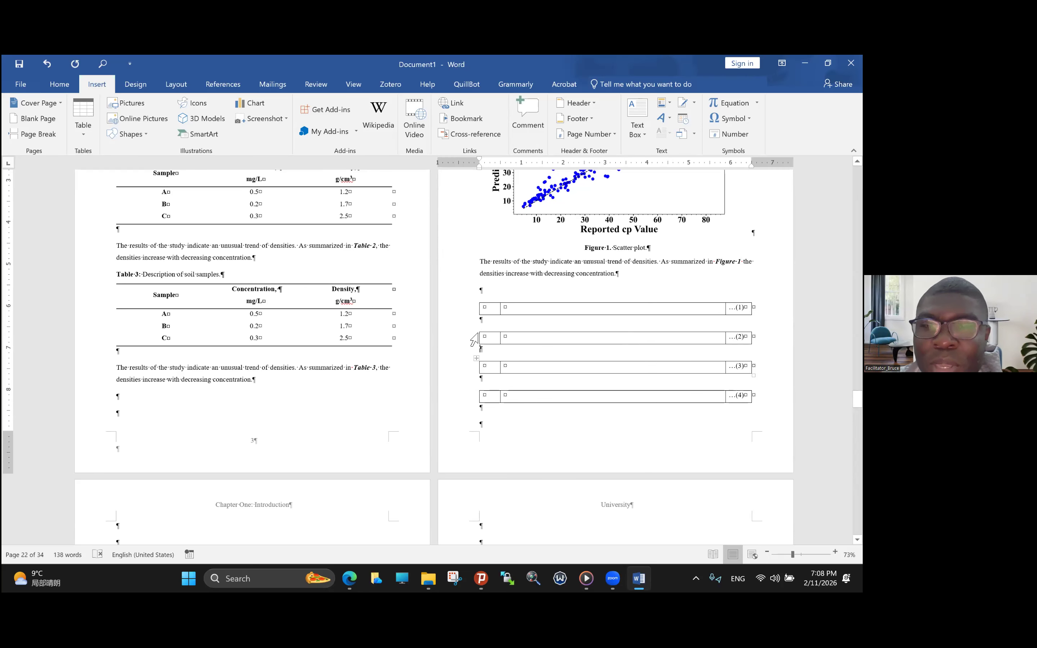
# - Delete the three pasted equation tables and the original one-row table below the Figure 1 results paragraph
pyautogui.moveTo(481, 341); pyautogui.dragTo(583, 401)
pyautogui.press('Delete')
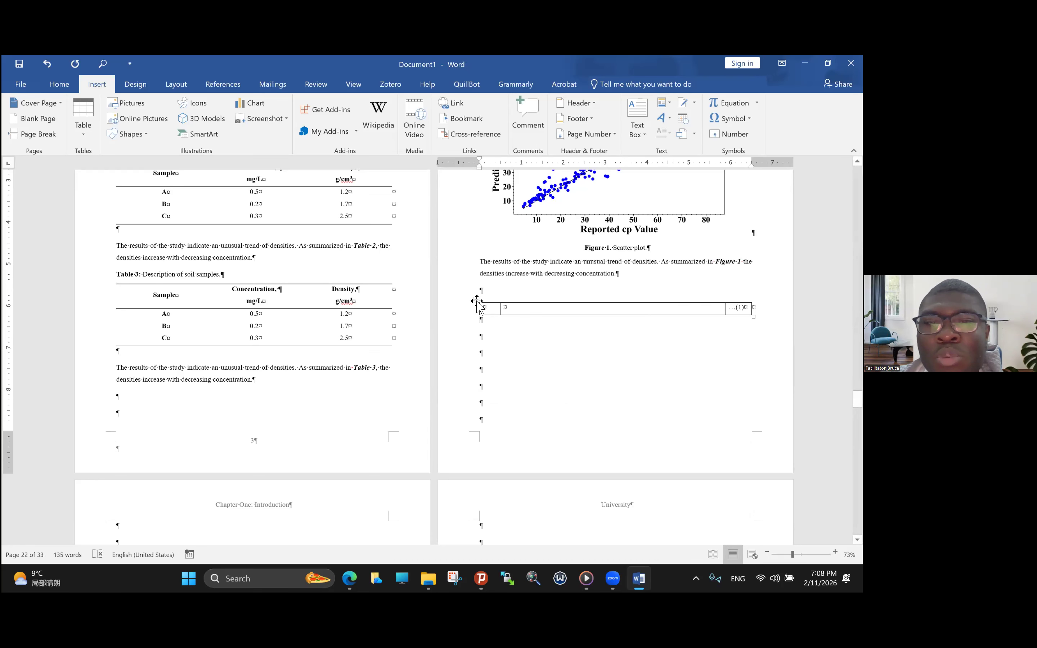
pyautogui.click(476, 300)
pyautogui.press('BackSpace')
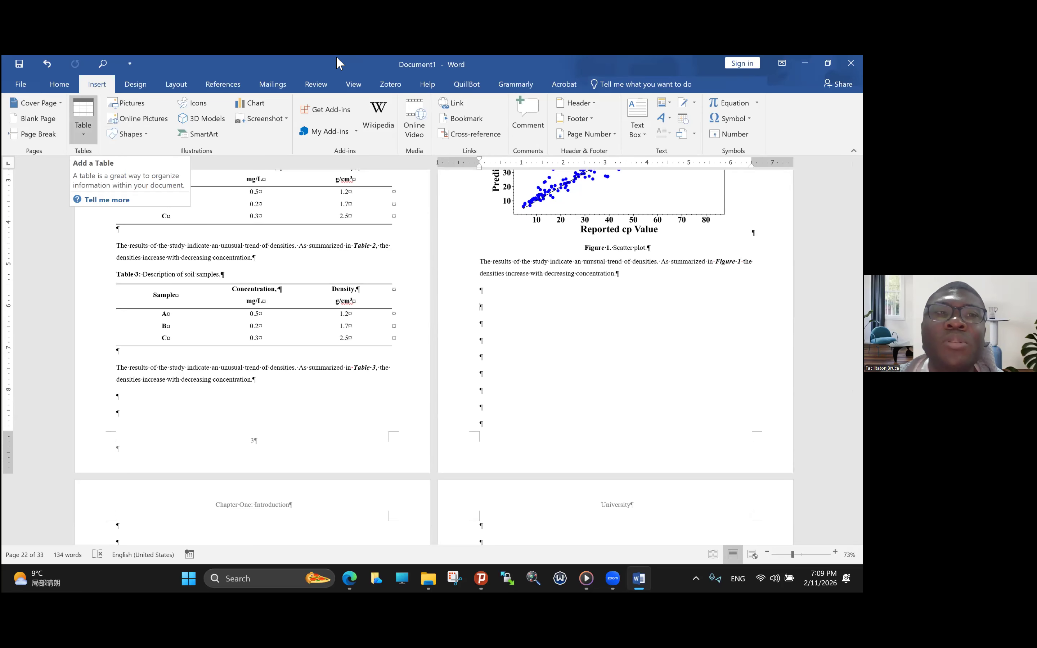
# - Insert a three-column, one-row table below the Figure 1 results paragraph, with outer columns of about 0.5 inch (first) and 0.8 inch (last)
pyautogui.click(83, 126)
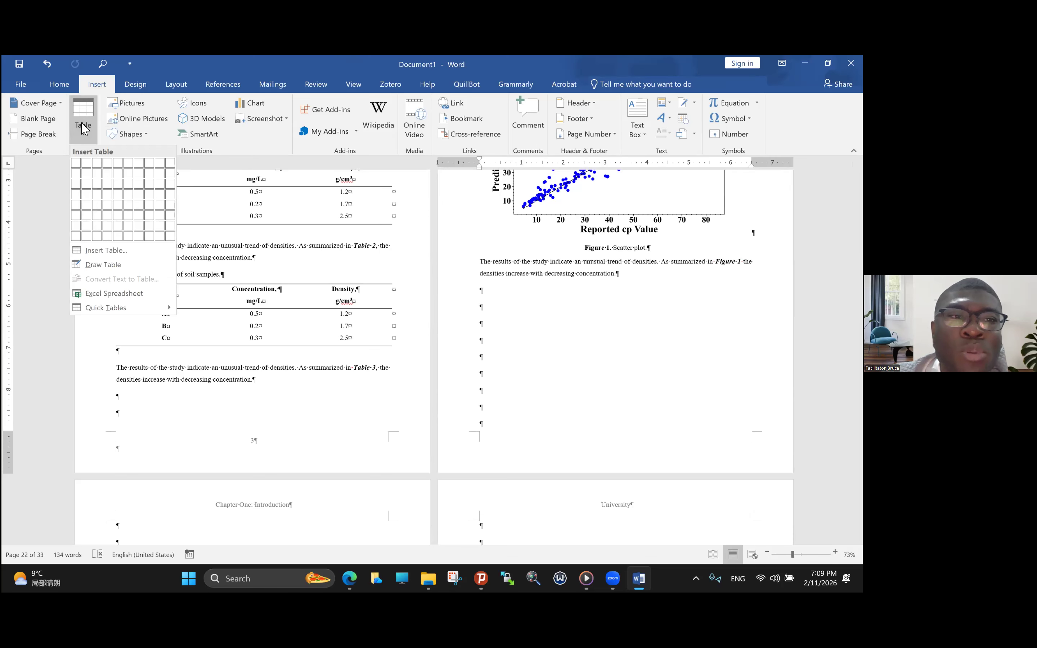
pyautogui.click(98, 165)
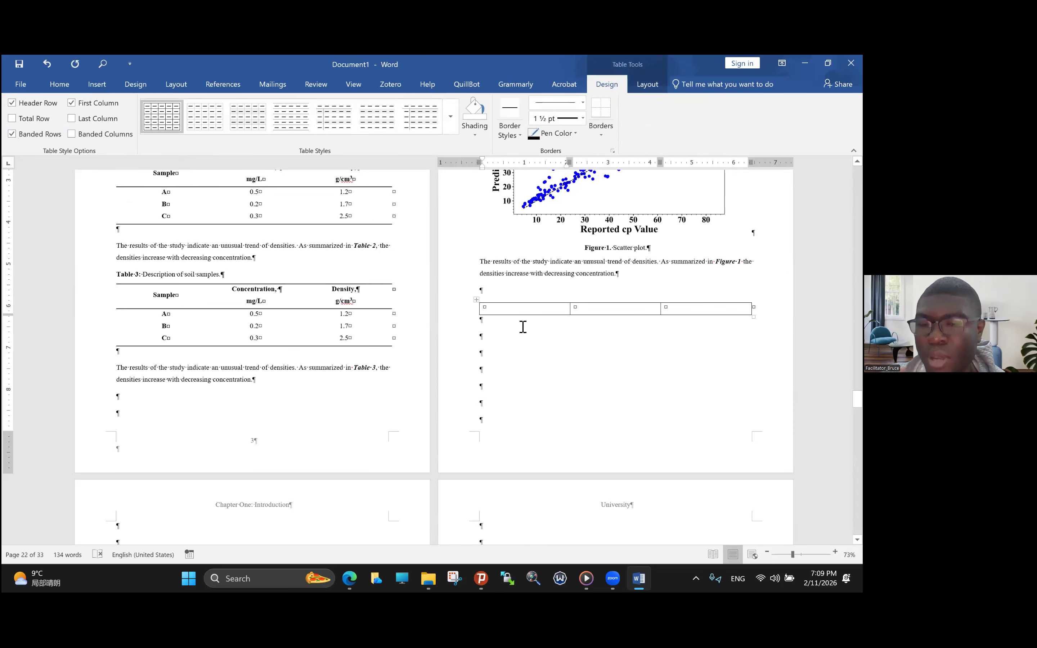
pyautogui.moveTo(572, 308); pyautogui.dragTo(503, 314)
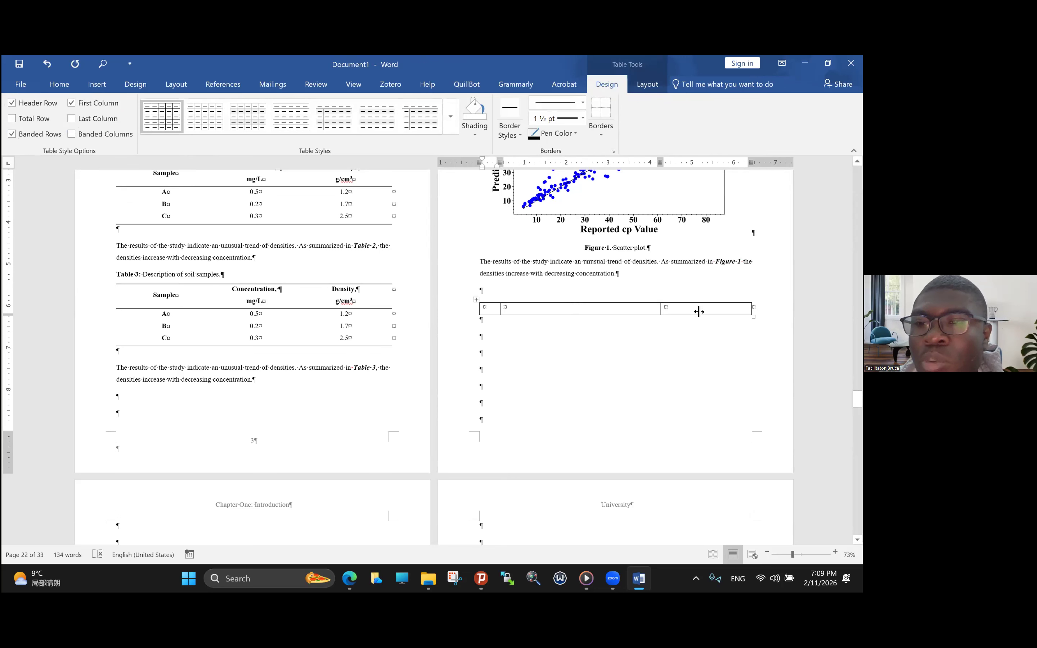
pyautogui.moveTo(661, 309); pyautogui.dragTo(718, 309)
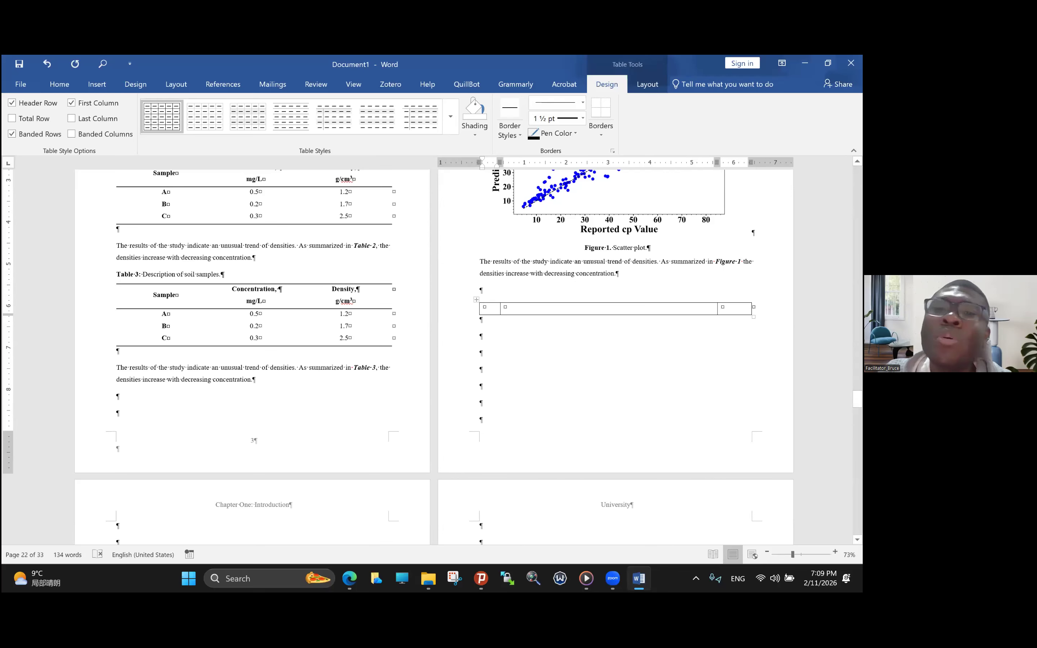
pyautogui.write('..')
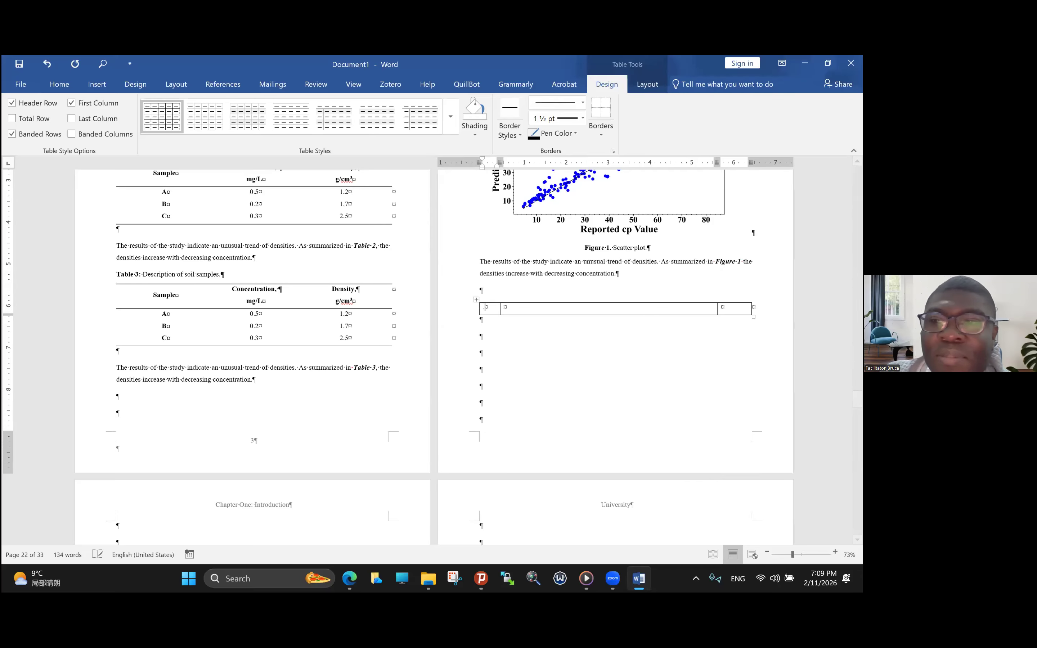
pyautogui.press('BackSpace')
pyautogui.press('BackSpace')
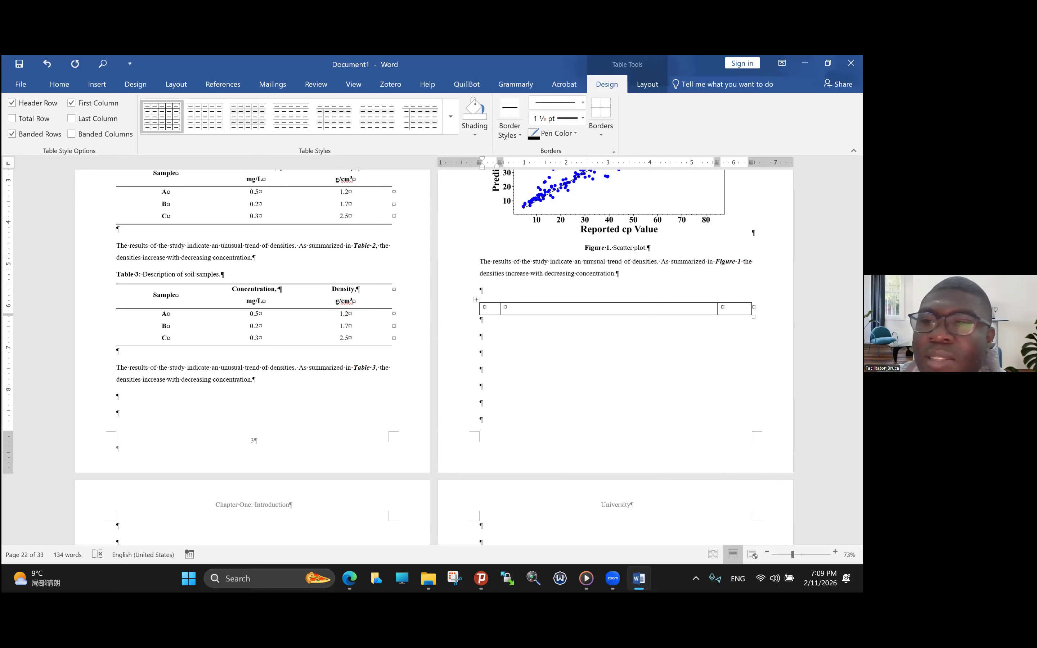
# - Enter "…()" in the last cell of the one-row table below Figure 1 and centre the table's contents
pyautogui.click(724, 307)
pyautogui.write('...')
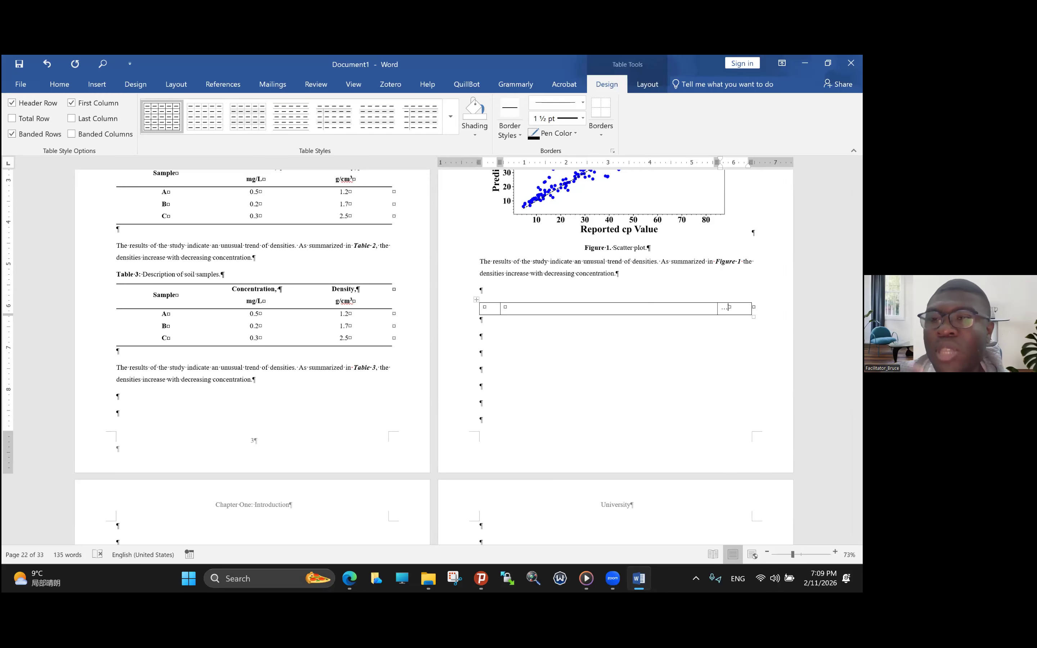
pyautogui.write('()')
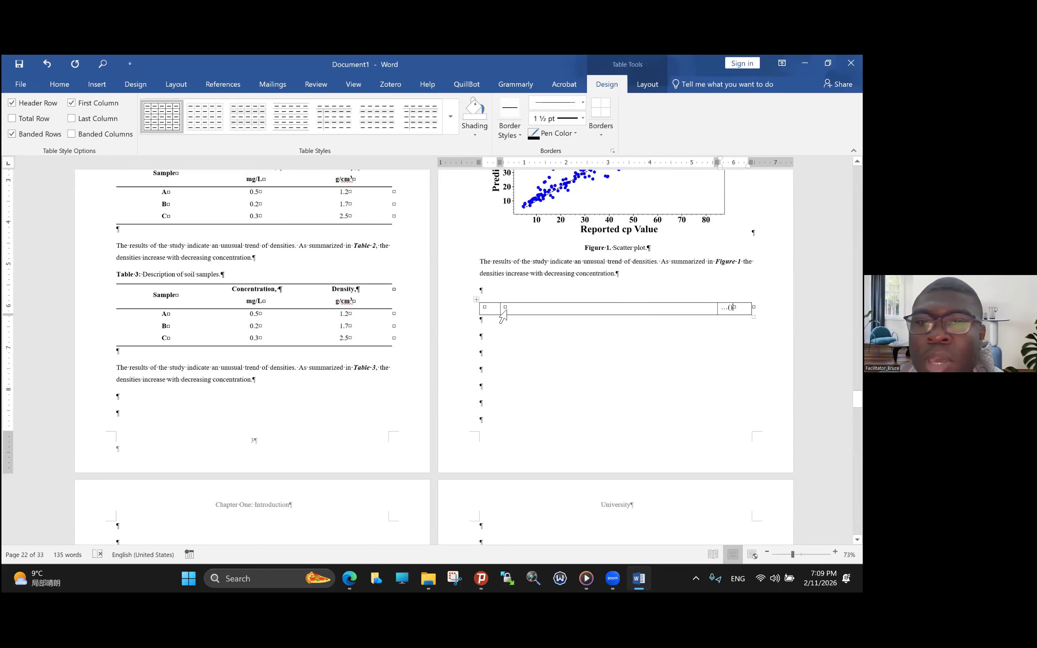
pyautogui.click(476, 308)
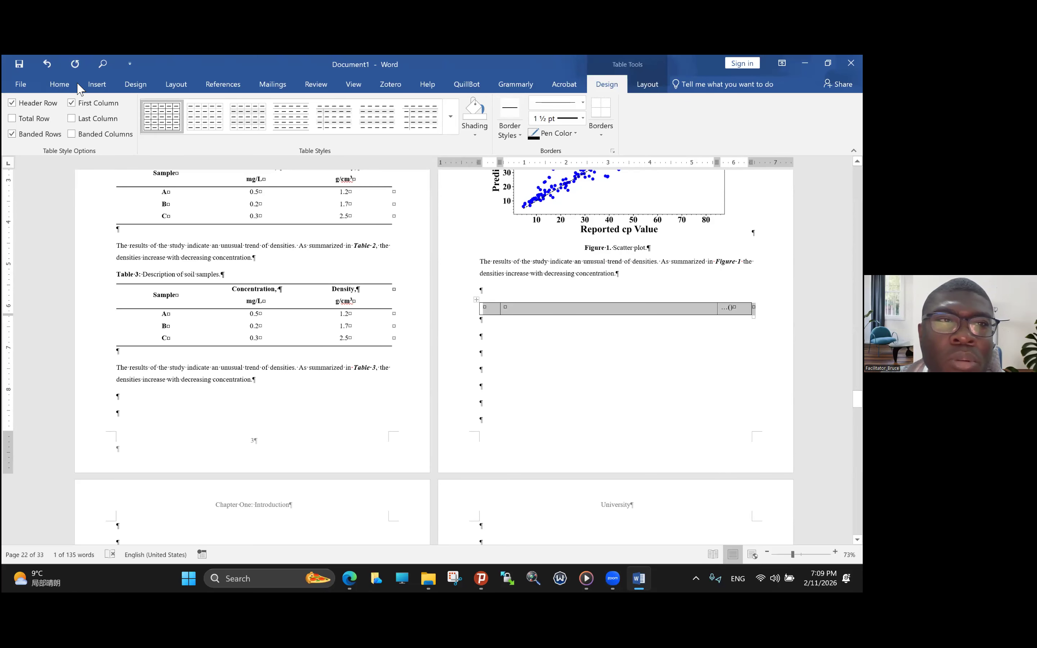
pyautogui.click(58, 84)
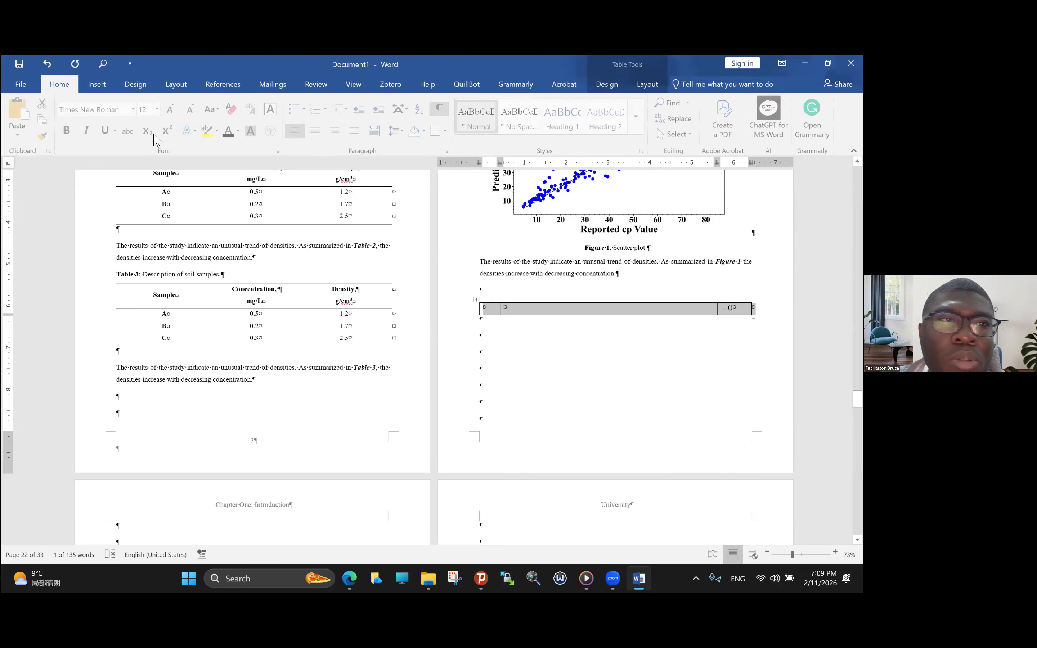
pyautogui.click(316, 130)
pyautogui.click(557, 337)
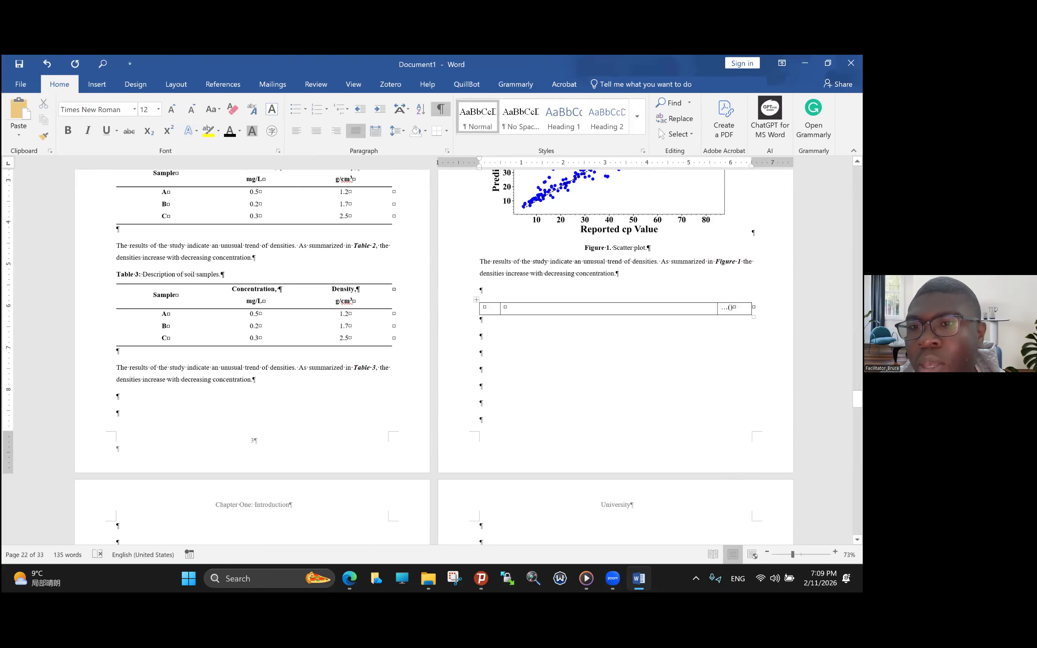
# - Insert a Seq field with the code "SEQ Equation" between the parentheses in the table's last cell
pyautogui.click(733, 308)
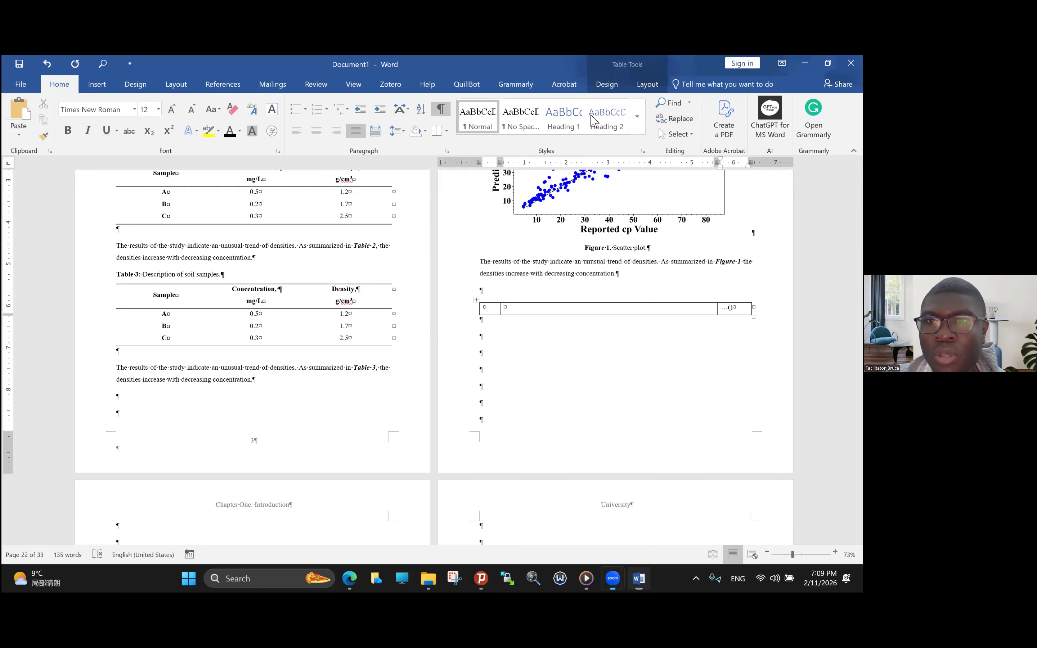
pyautogui.click(97, 84)
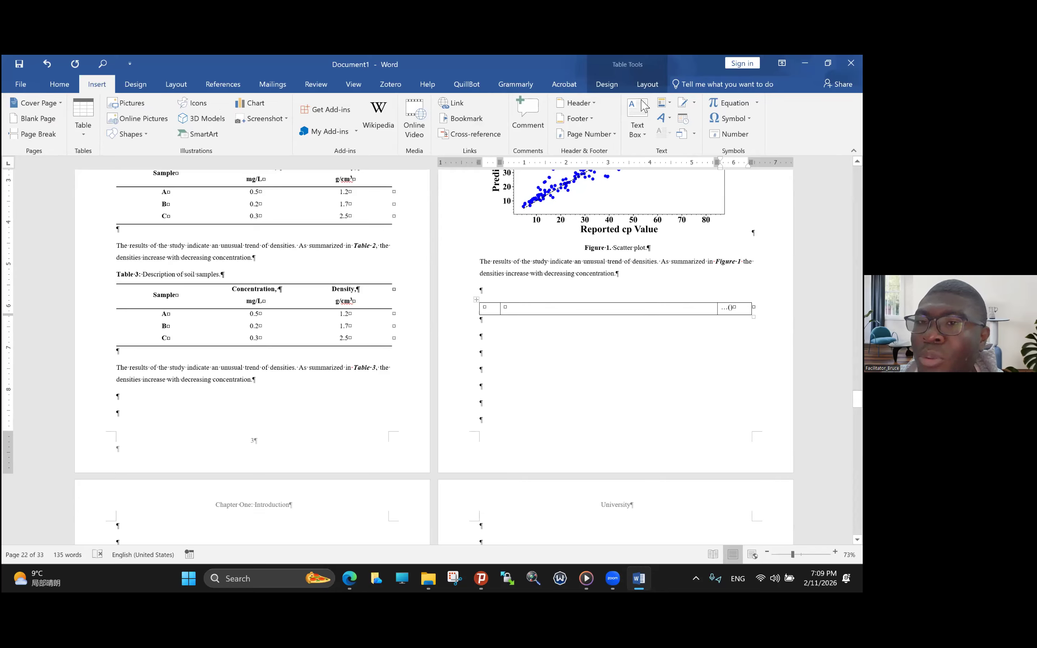
pyautogui.click(667, 106)
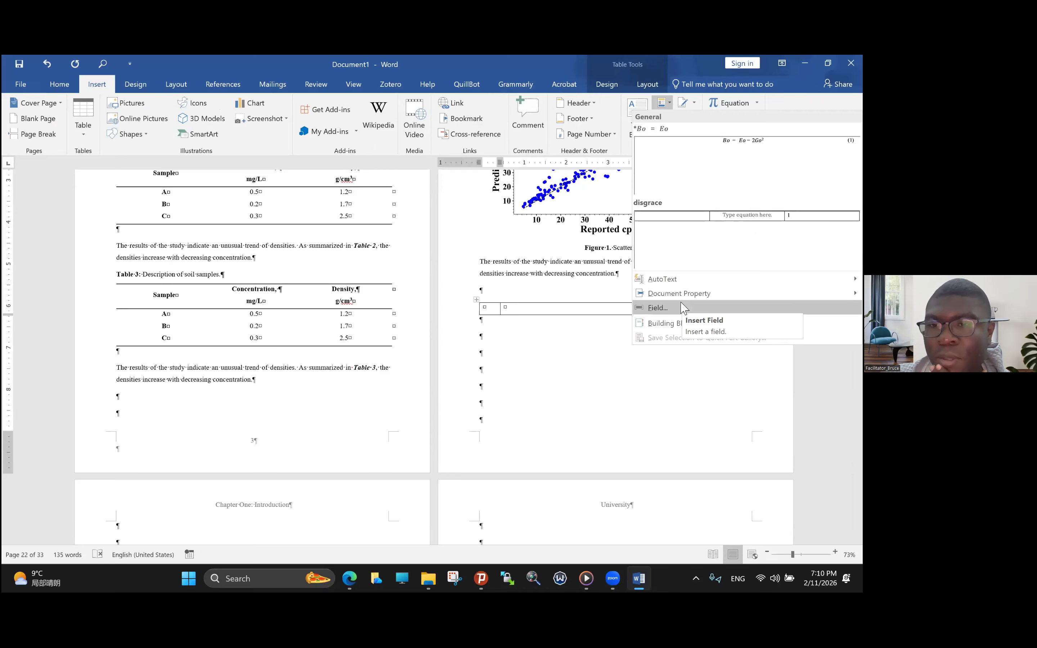
pyautogui.click(683, 307)
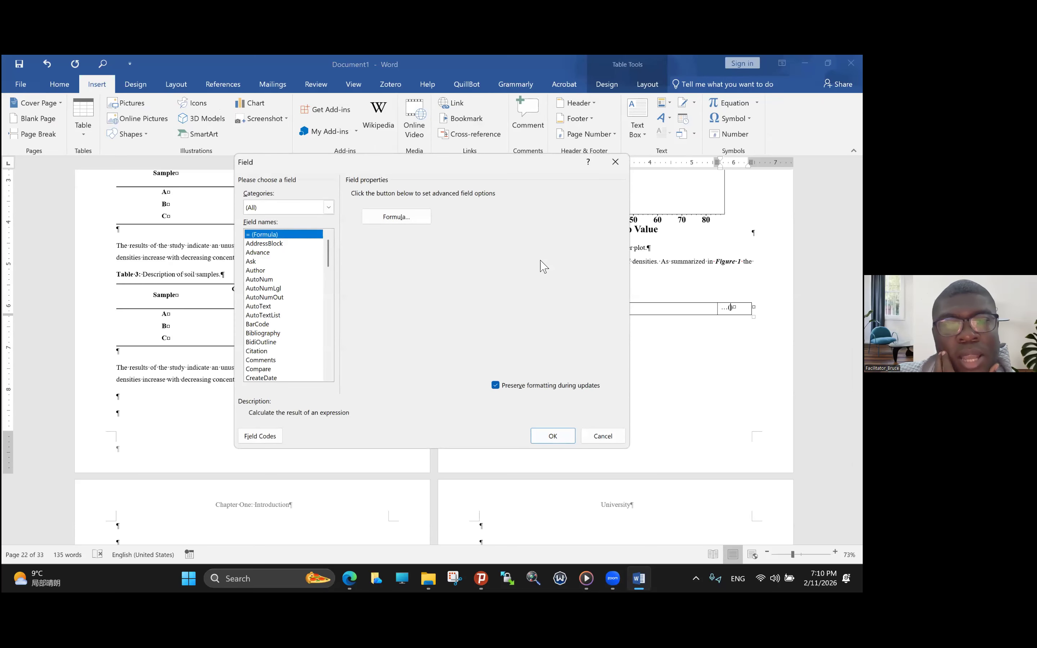
pyautogui.moveTo(327, 251); pyautogui.dragTo(328, 299)
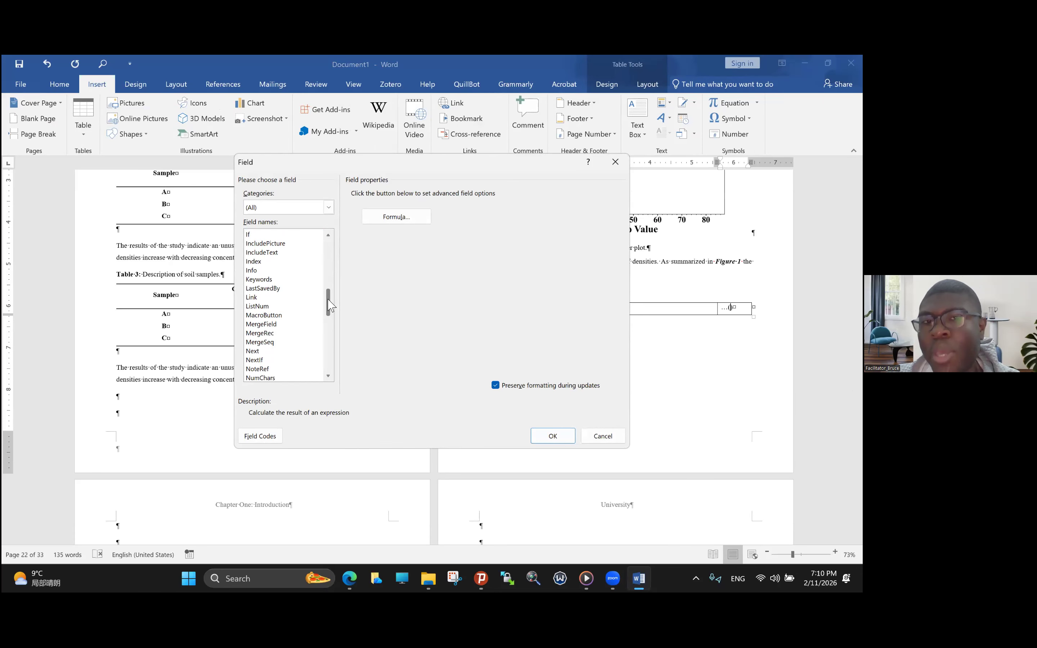
pyautogui.scroll(4, 328, 300)
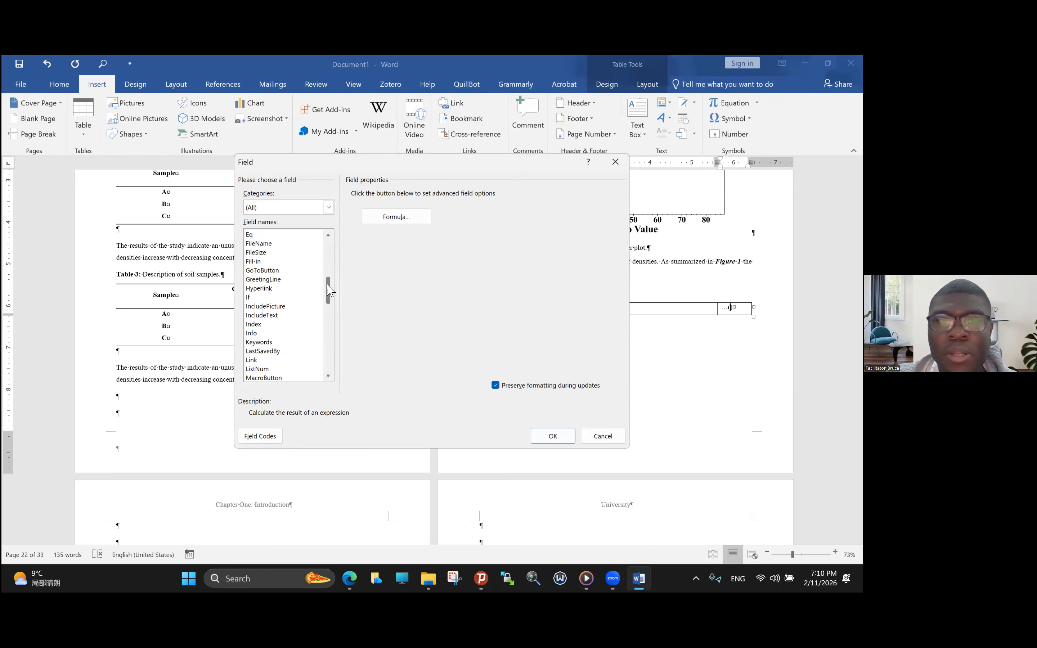
pyautogui.moveTo(333, 292); pyautogui.dragTo(337, 342)
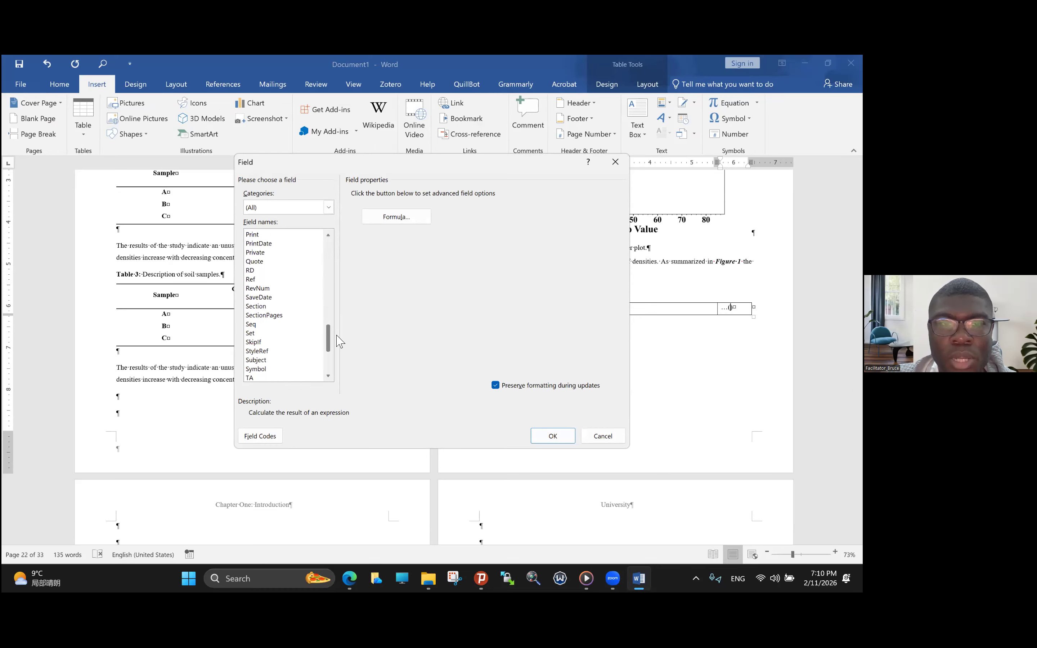
pyautogui.click(257, 324)
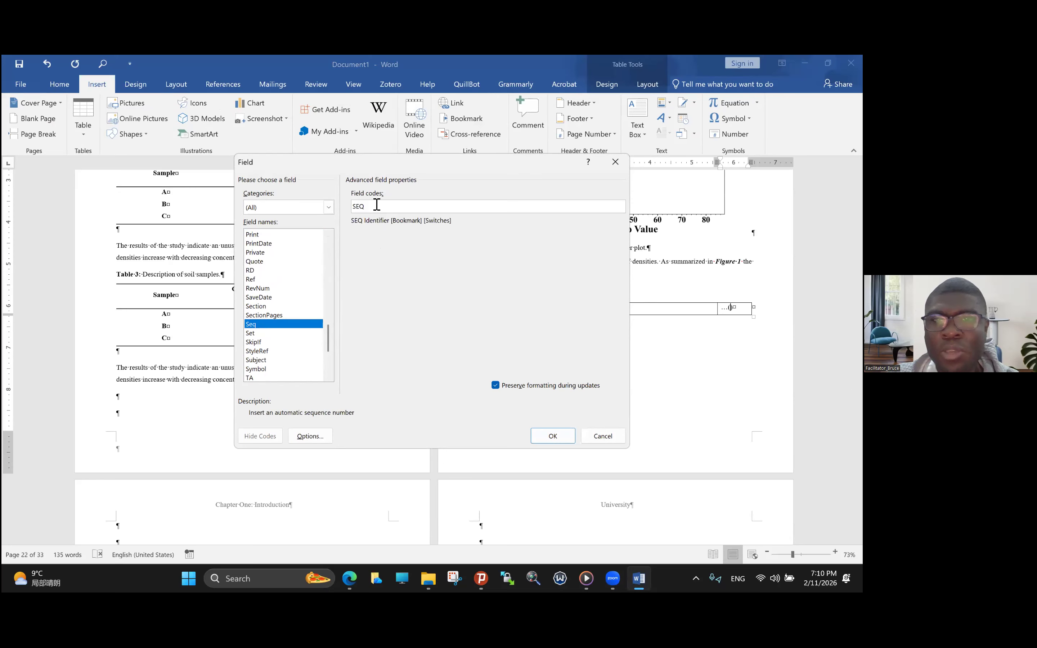
pyautogui.press('capslock')
pyautogui.write('E')
pyautogui.press('capslock')
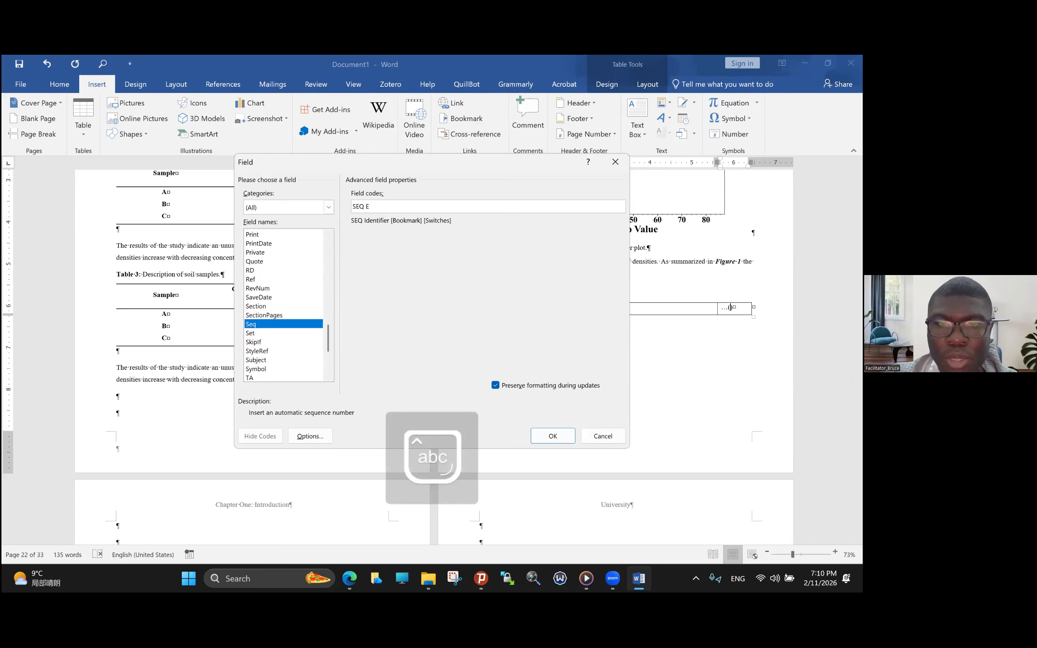
pyautogui.write('quation')
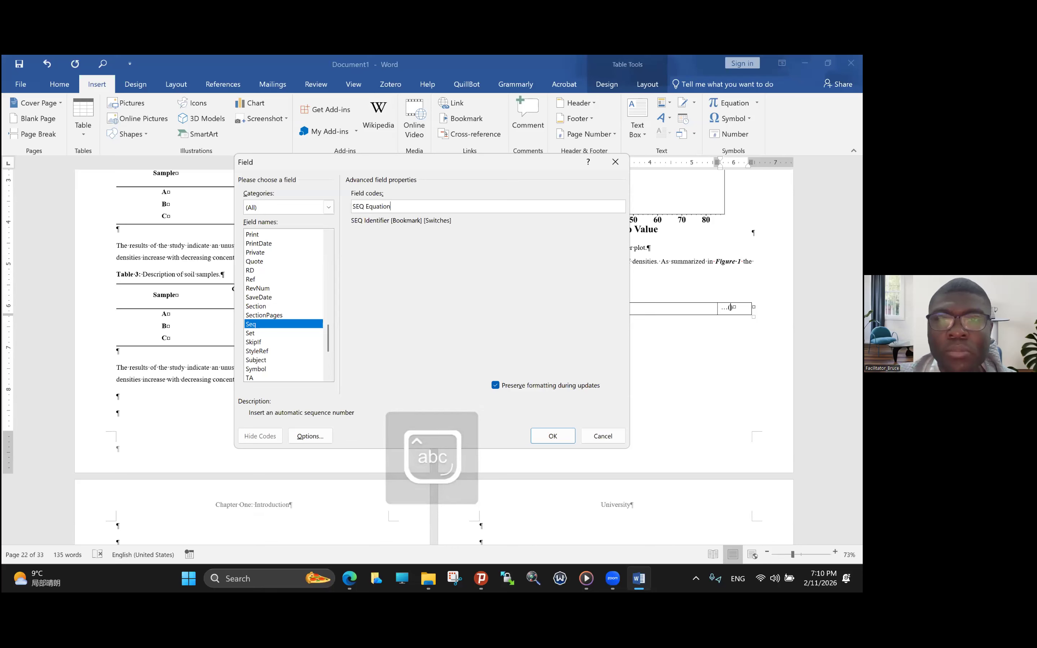
pyautogui.click(552, 436)
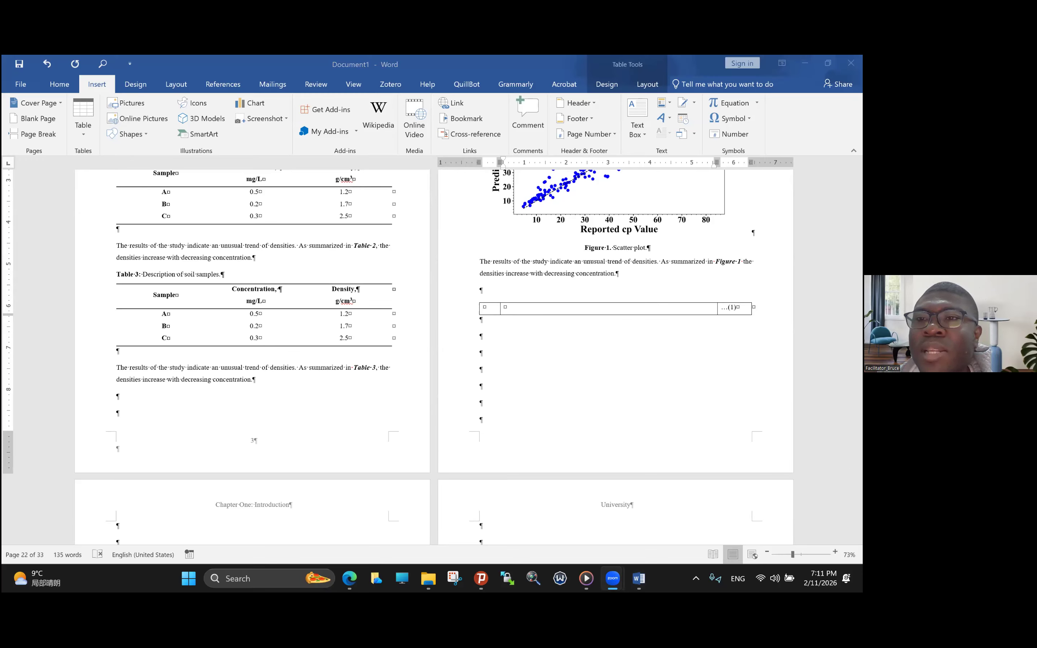
# - Insert a new equation reading F = ma in the middle cell of the one-row table
pyautogui.click(730, 103)
pyautogui.click(757, 103)
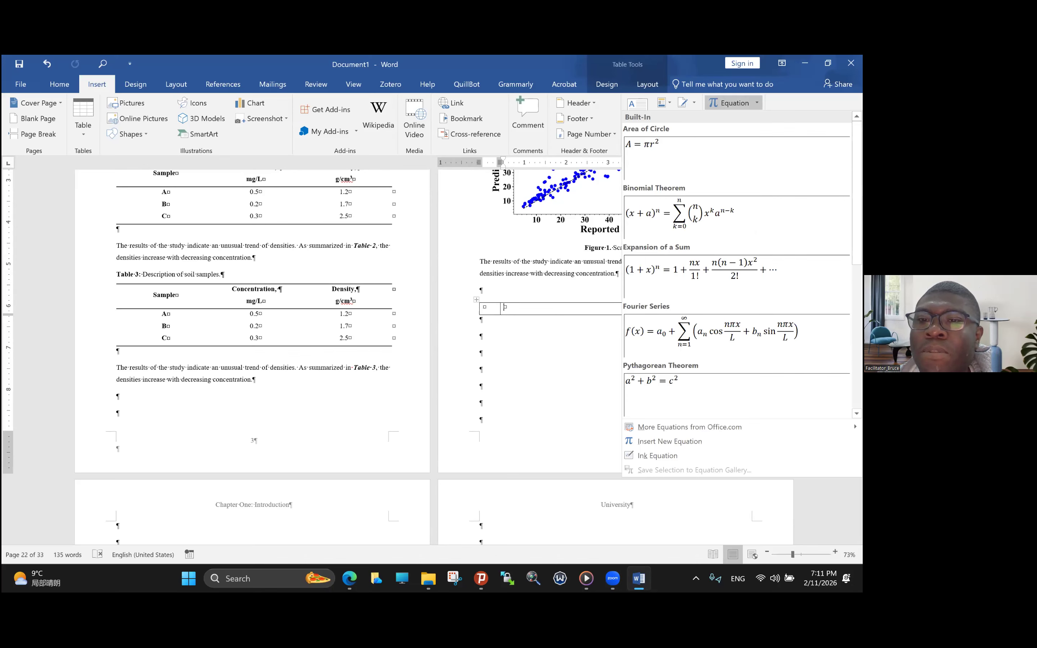
pyautogui.click(688, 441)
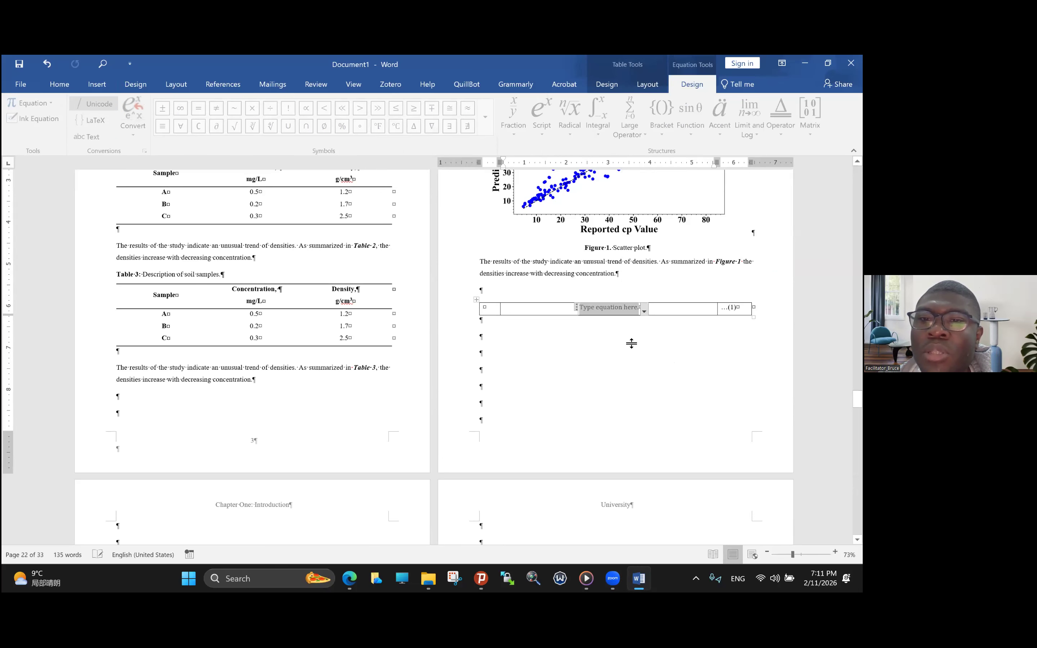
pyautogui.click(604, 308)
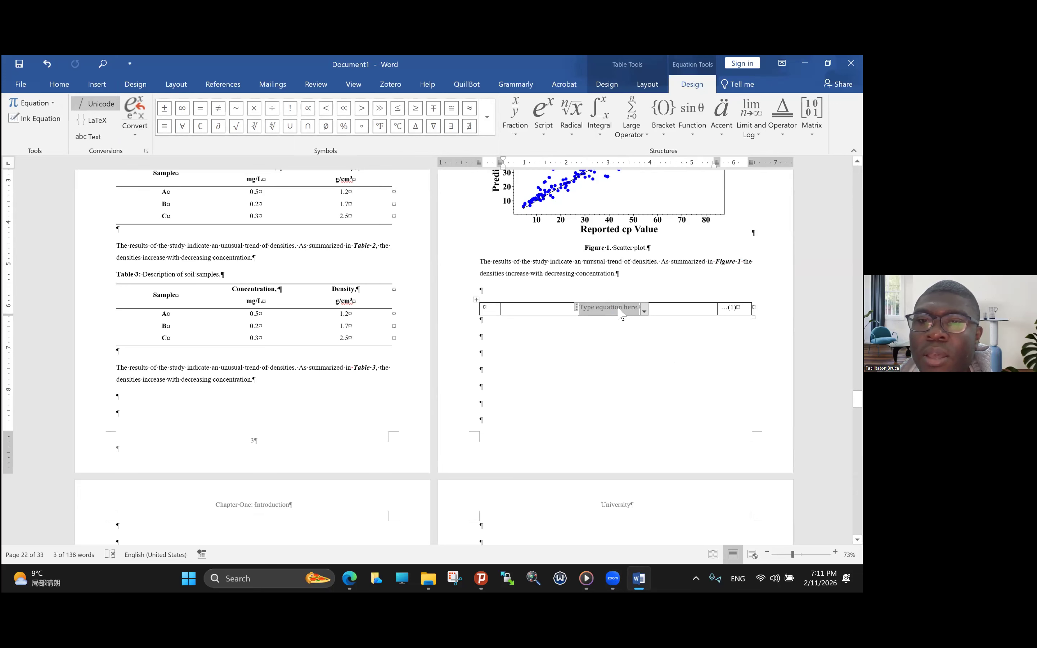
pyautogui.press('capslock')
pyautogui.write('F=')
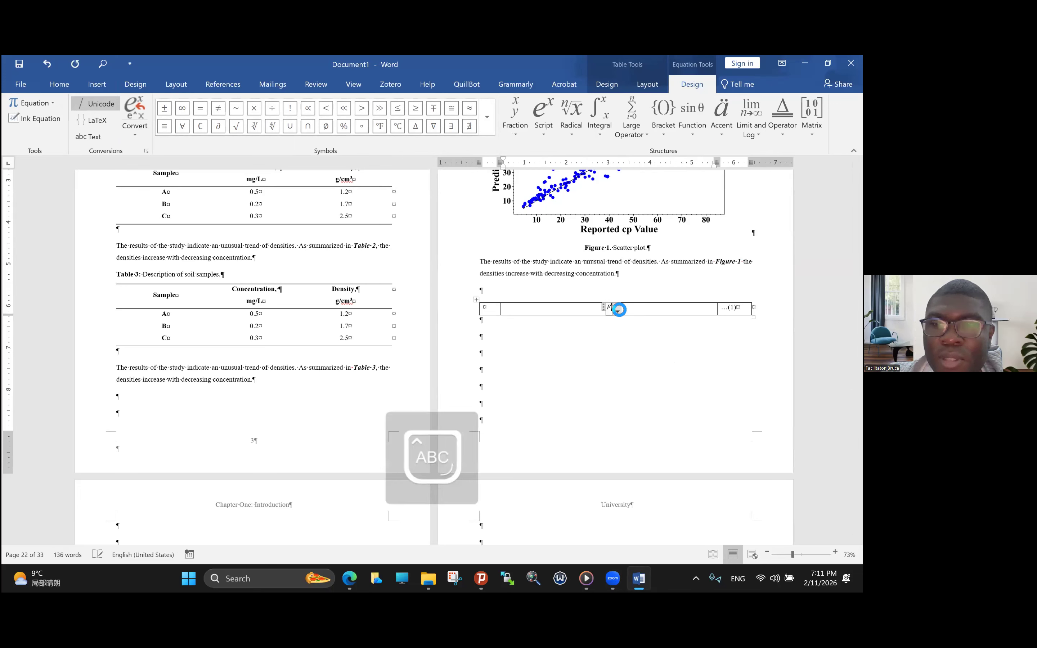
pyautogui.press('capslock')
pyautogui.write('ma')
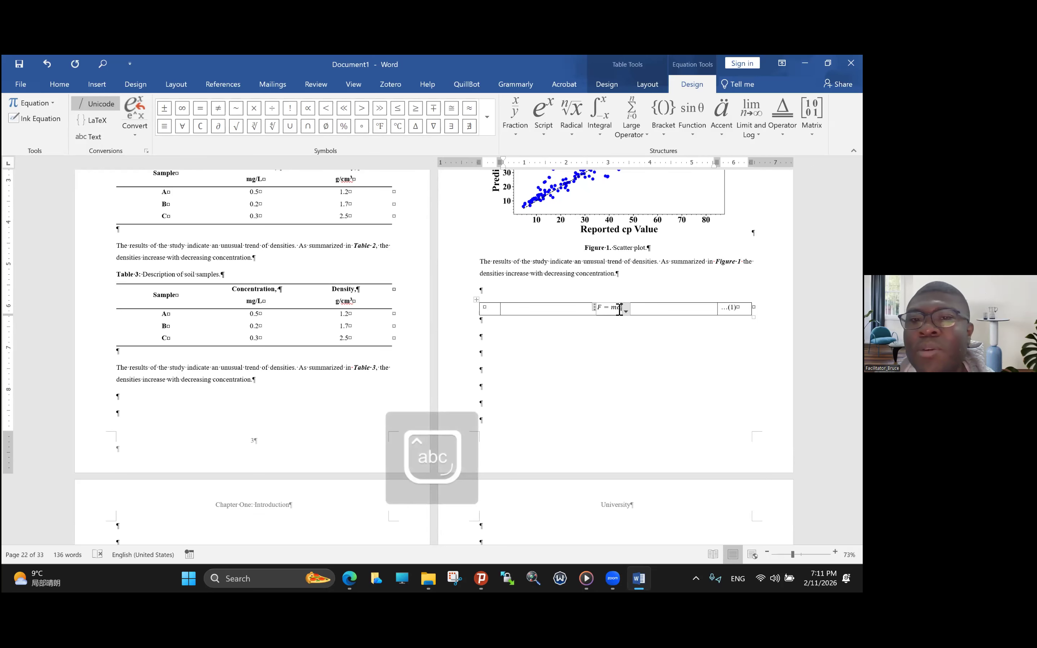
pyautogui.click(632, 318)
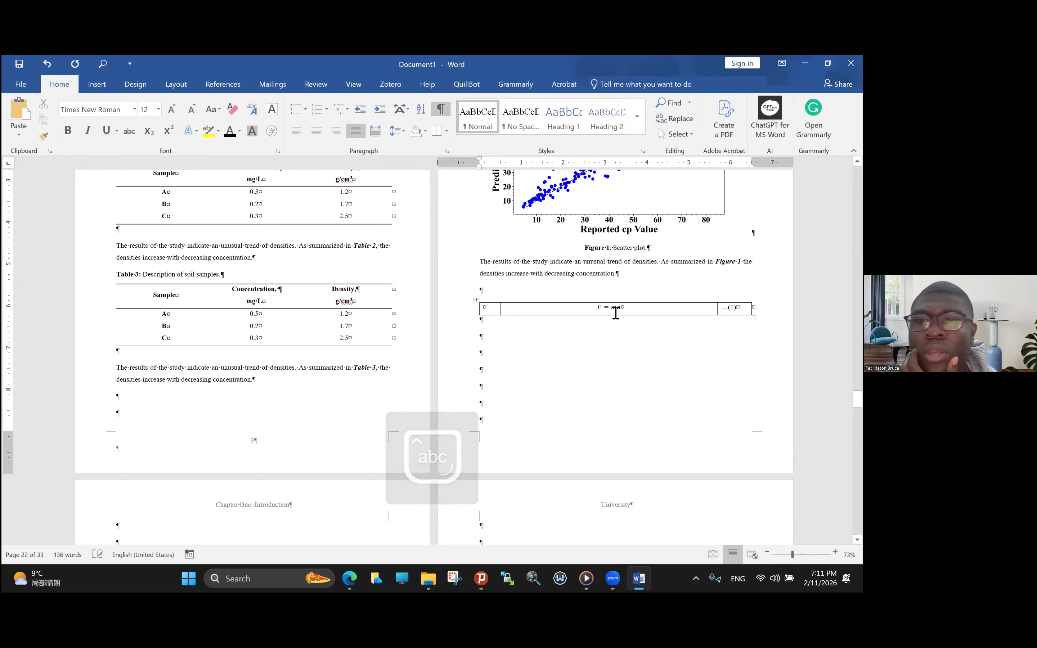
# - Delete the F = ma equation from the table's middle cell
pyautogui.click(618, 312)
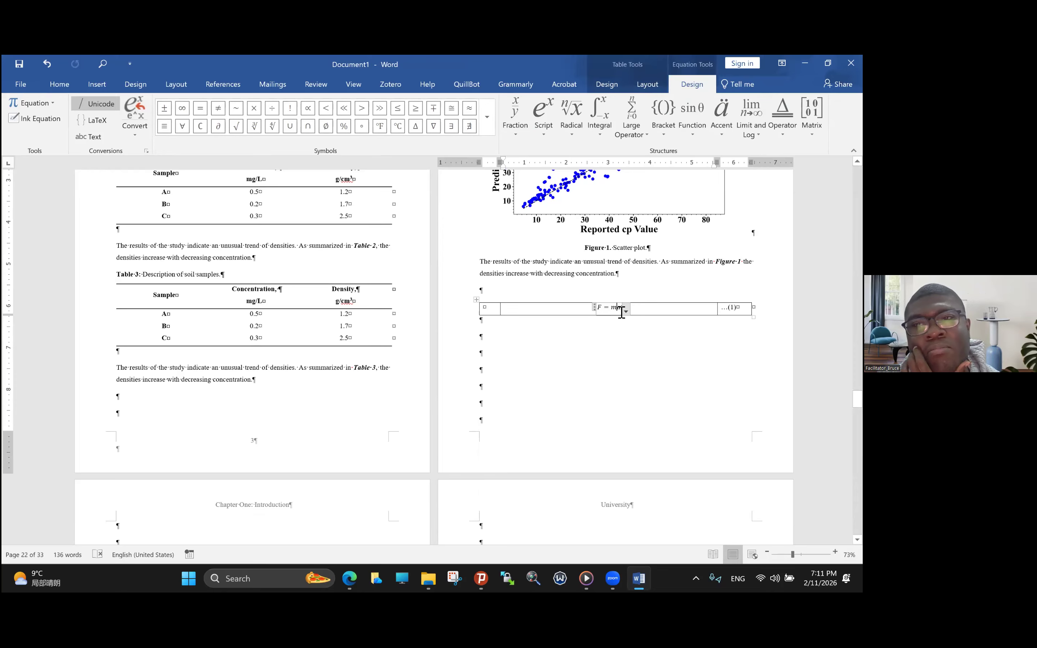
pyautogui.moveTo(622, 311); pyautogui.dragTo(598, 309)
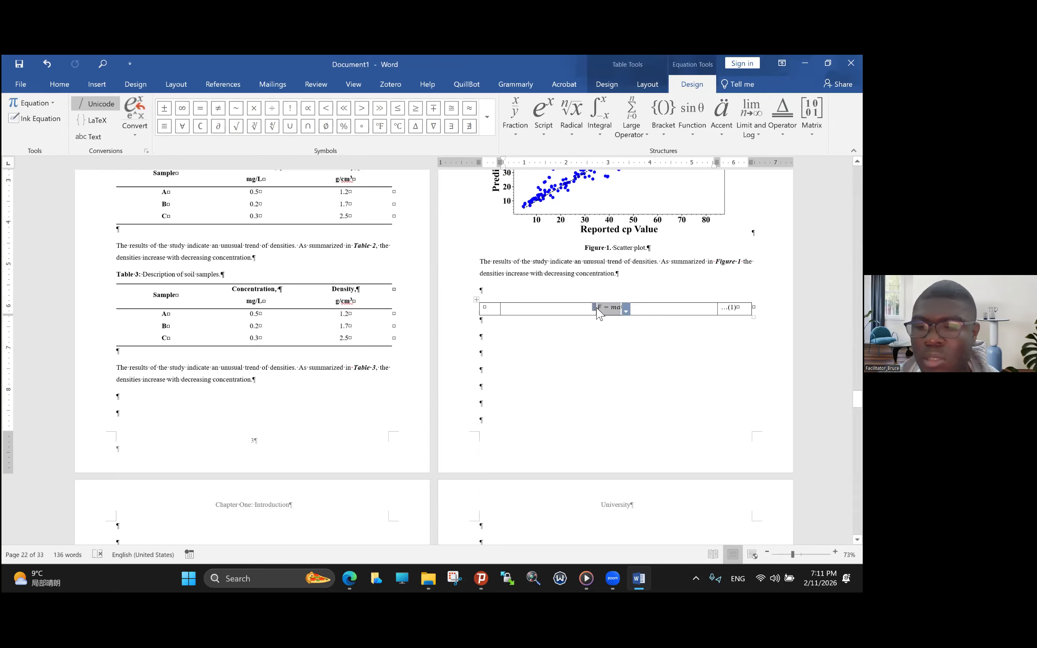
pyautogui.press('Delete')
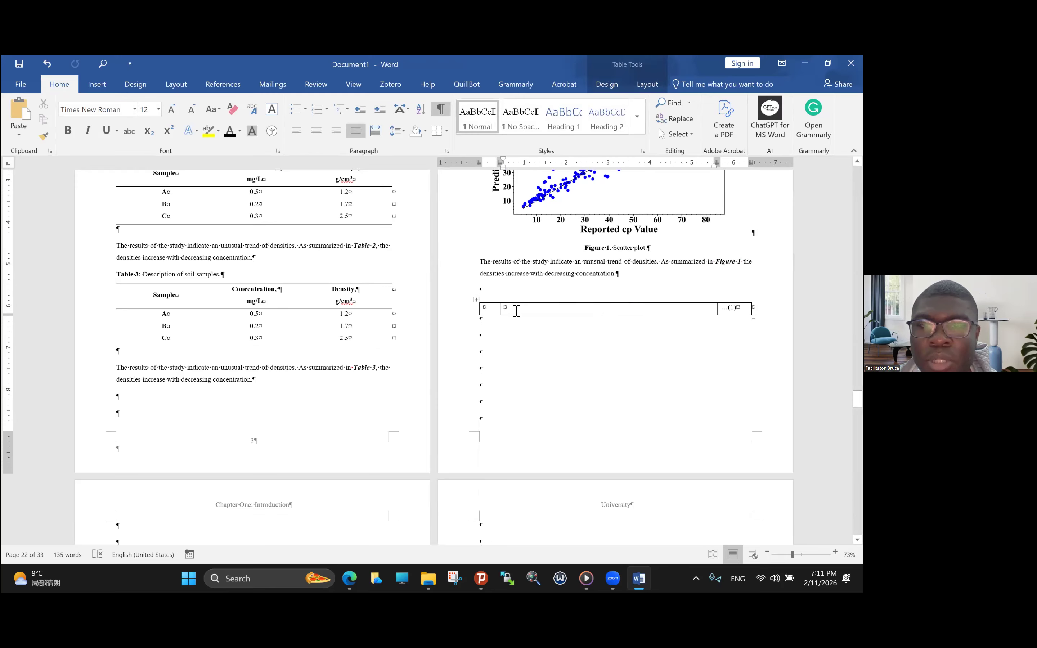
# - Remove all borders from the one-row equation table
pyautogui.click(476, 303)
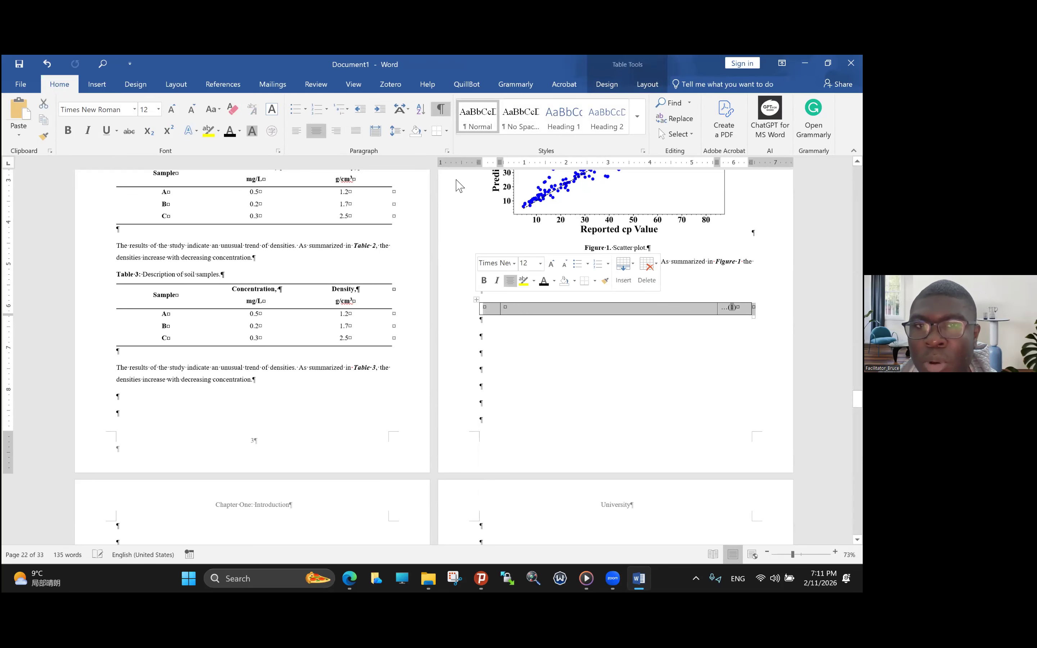
pyautogui.click(446, 132)
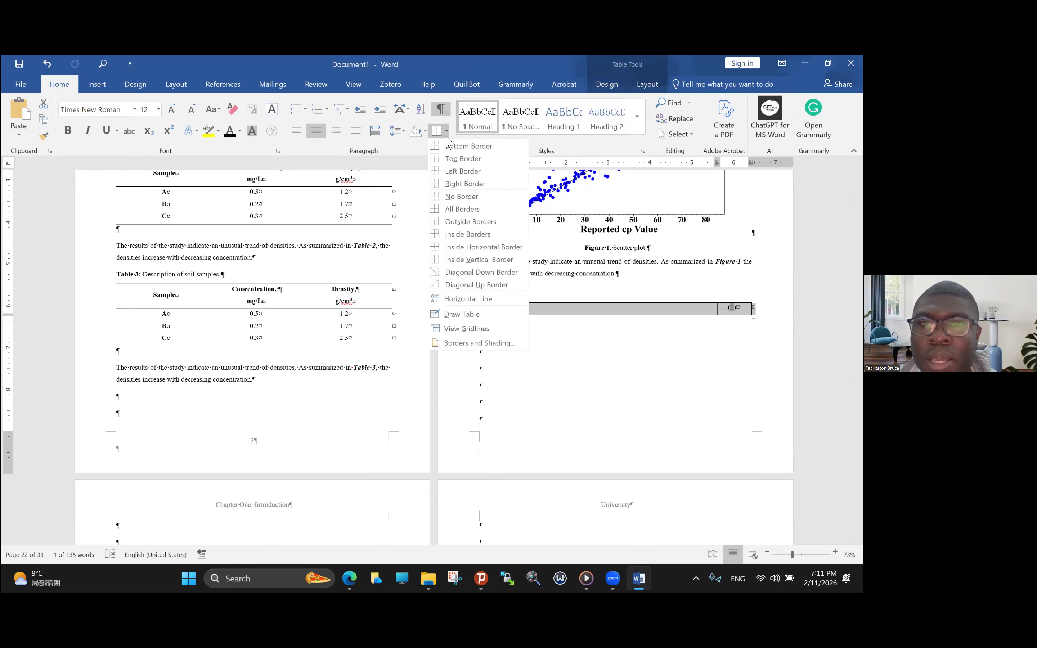
pyautogui.click(462, 196)
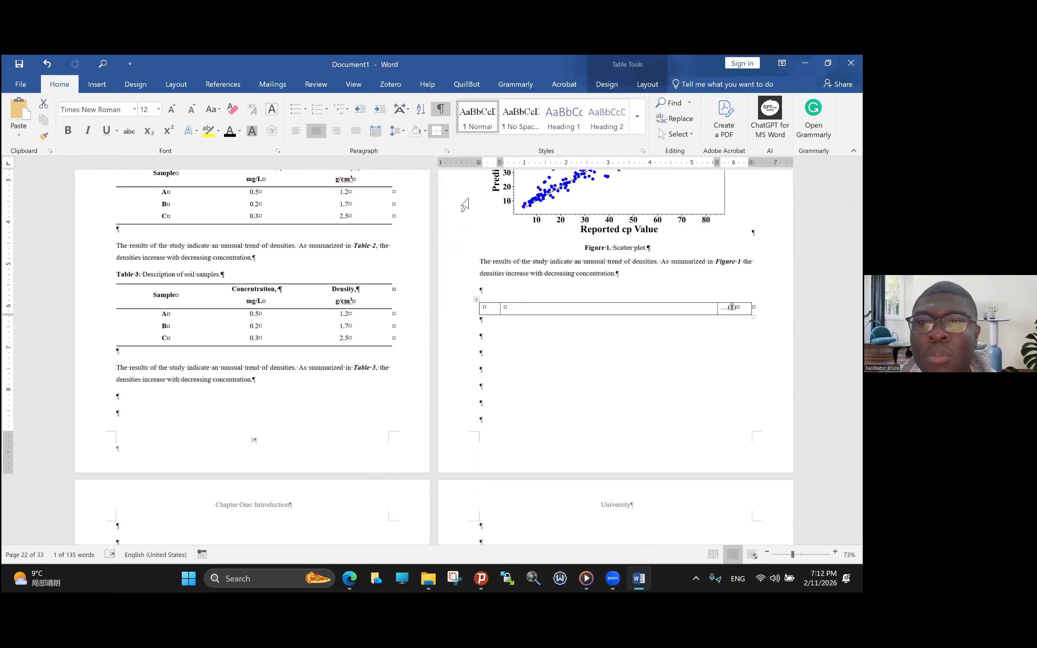
pyautogui.click(599, 320)
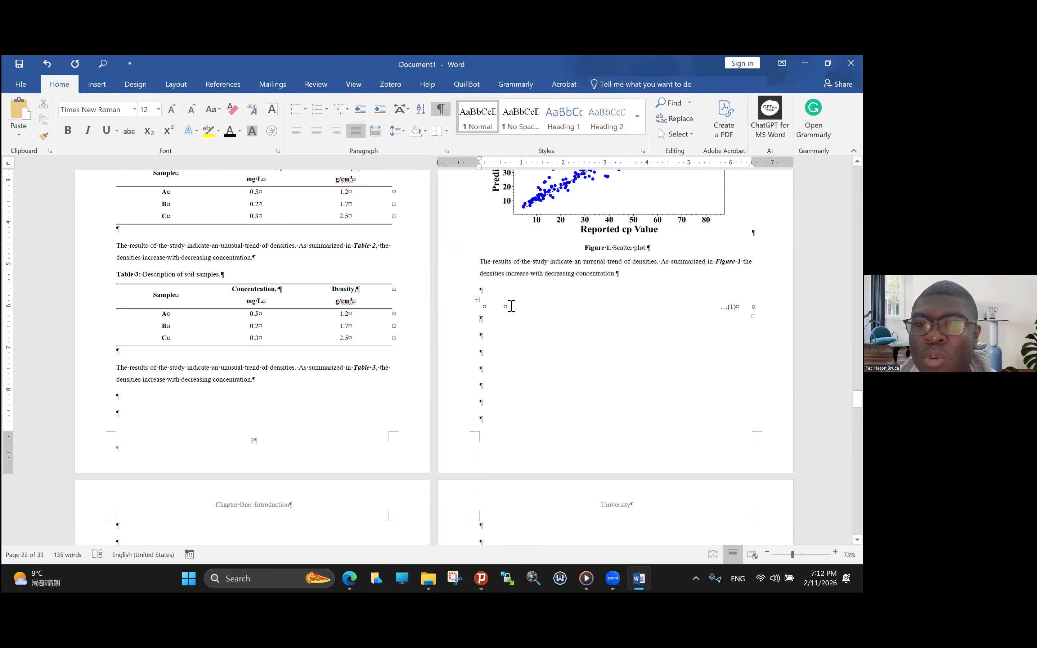
# - Undo the border removal on the equation table
pyautogui.click(478, 300)
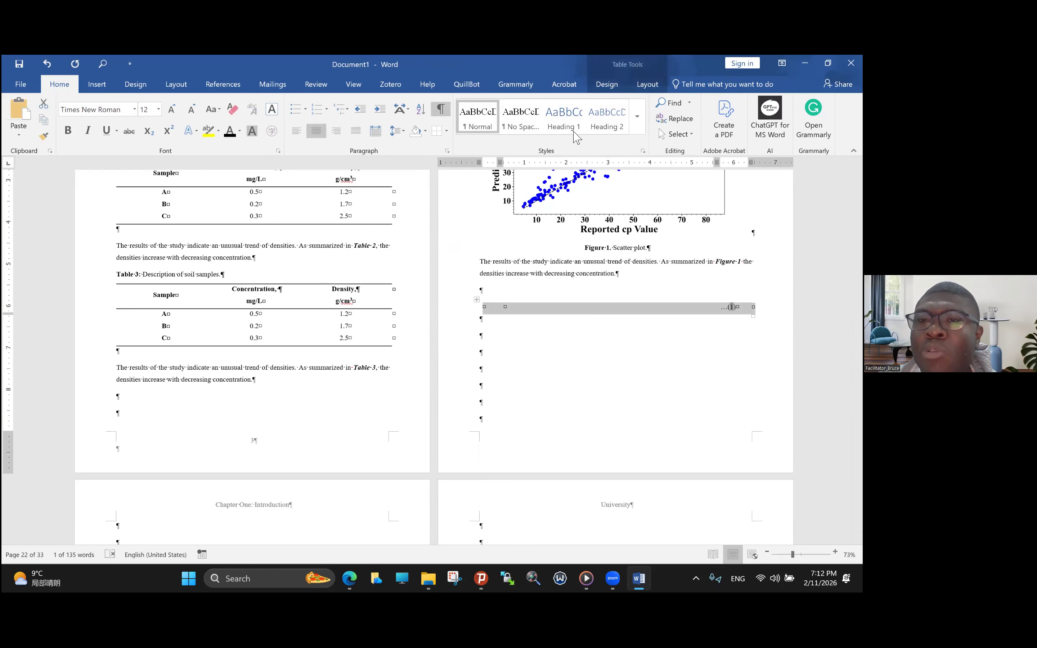
pyautogui.click(619, 302)
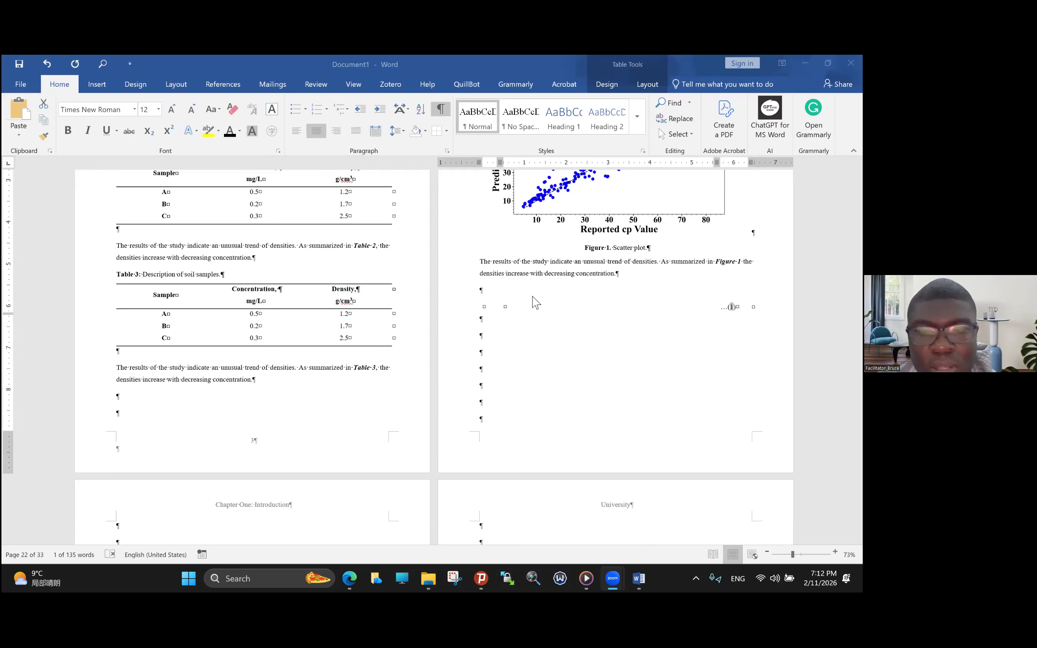
pyautogui.click(480, 306)
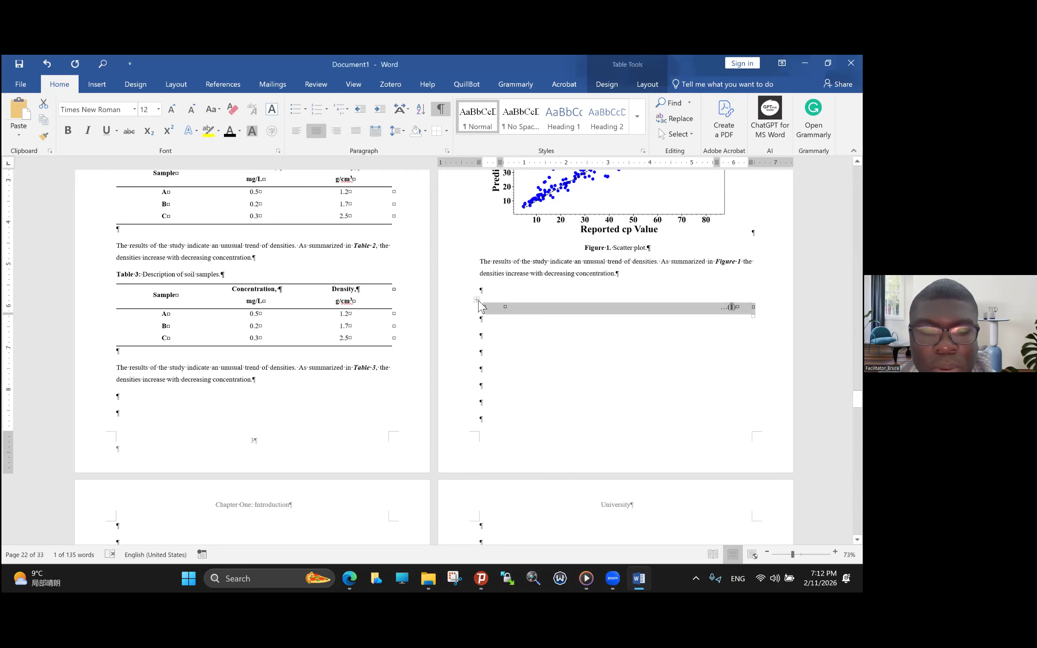
pyautogui.hotkey('ctrl', 'z')
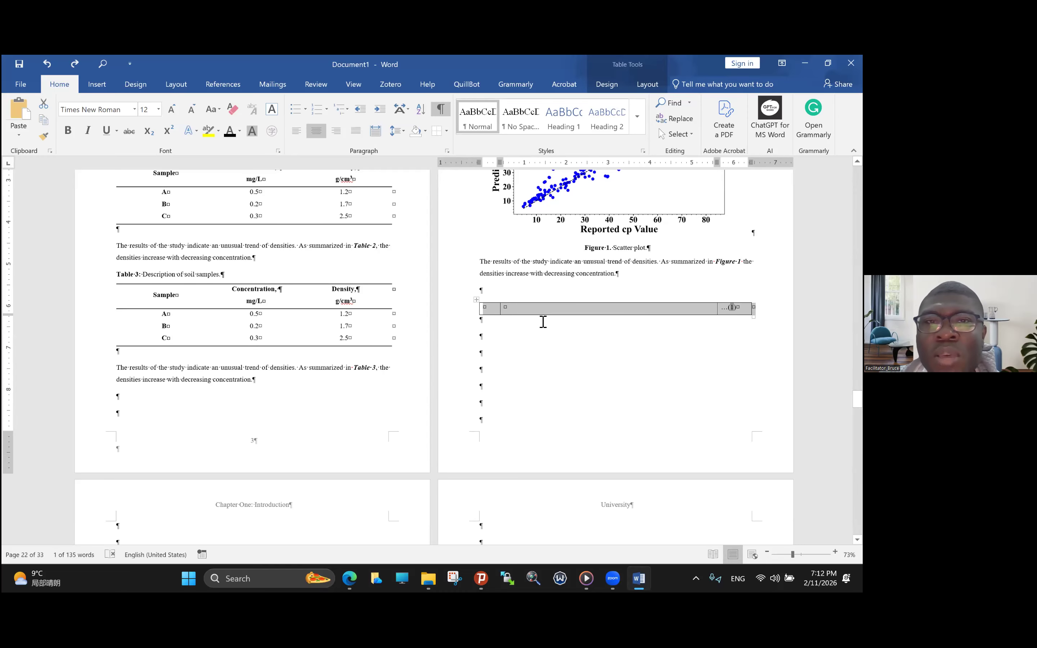
# - Save the whole one-row equation table to the Quick Part gallery as a building block named Equation Template
pyautogui.click(476, 299)
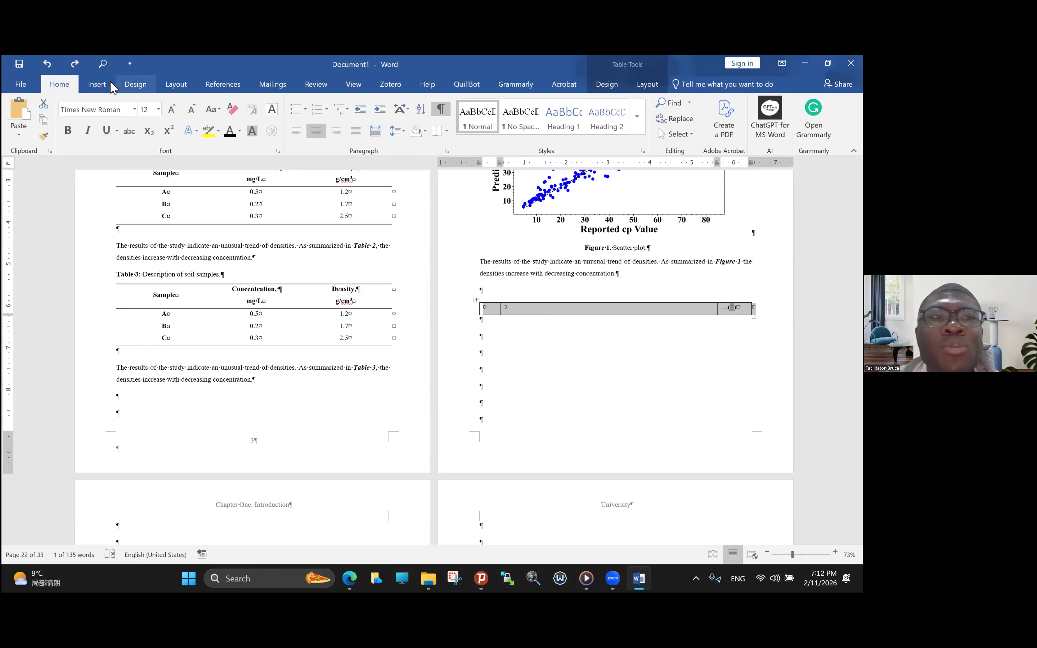
pyautogui.click(97, 85)
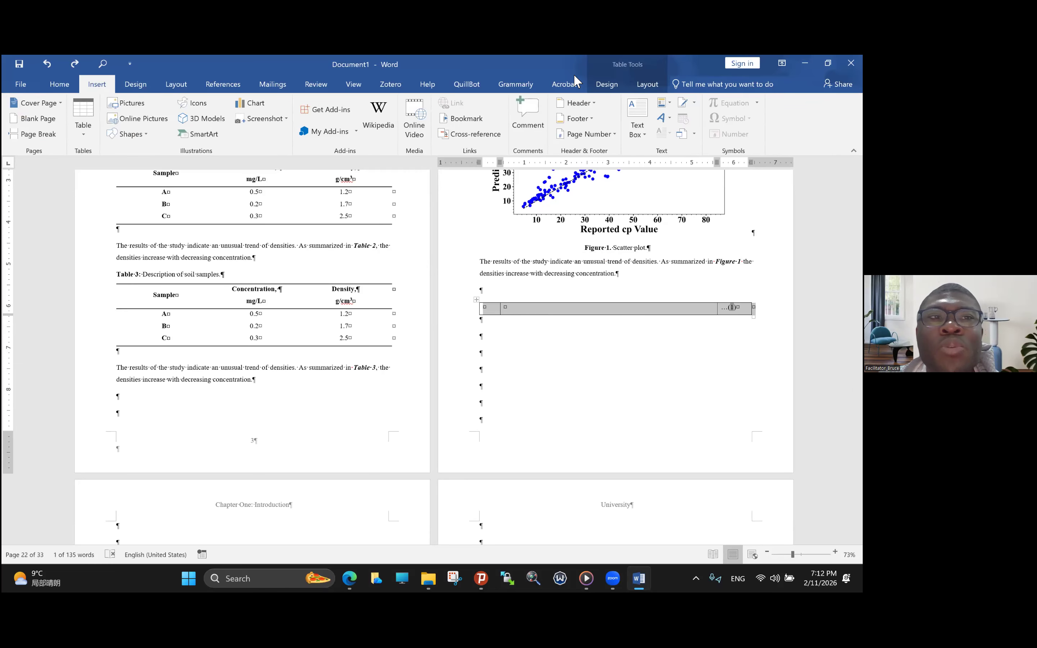
pyautogui.click(669, 104)
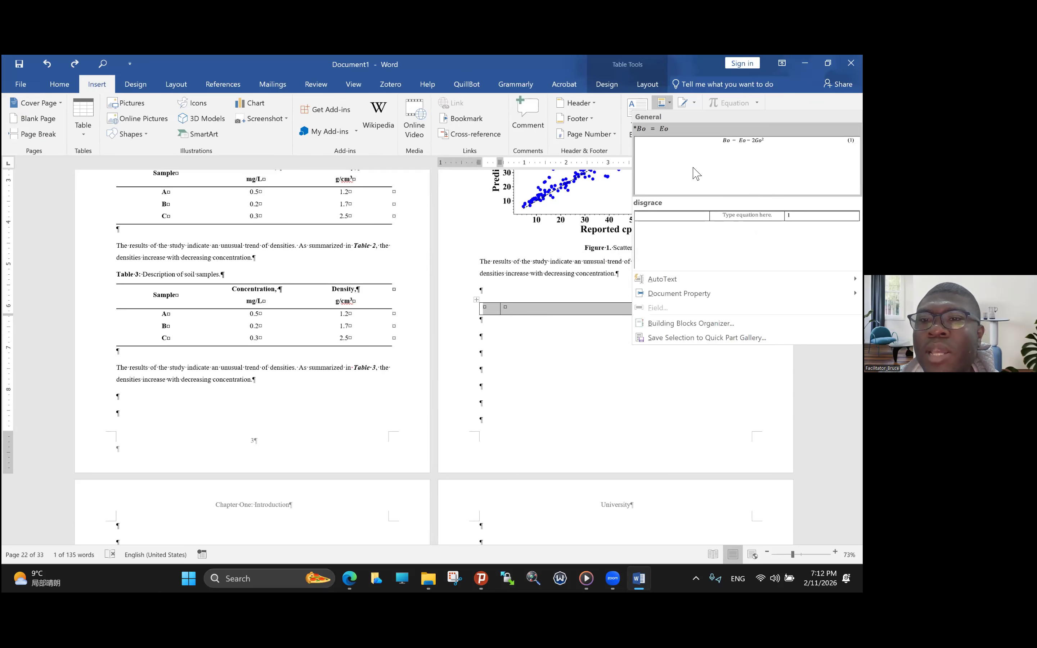
pyautogui.moveTo(686, 279)
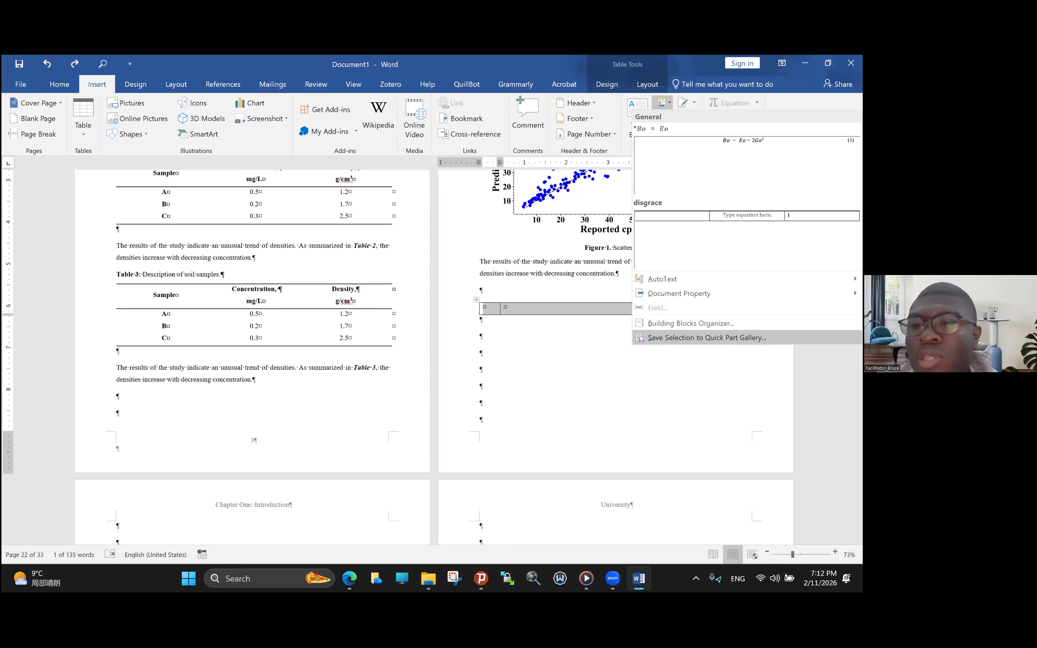
pyautogui.click(708, 338)
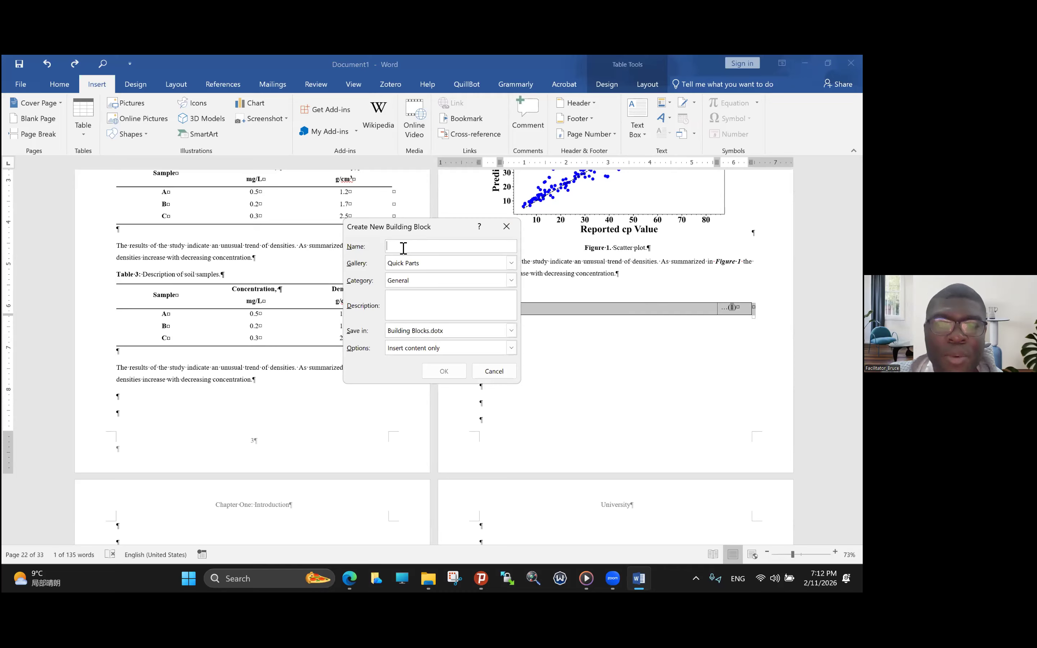
pyautogui.press('shift')
pyautogui.write('e')
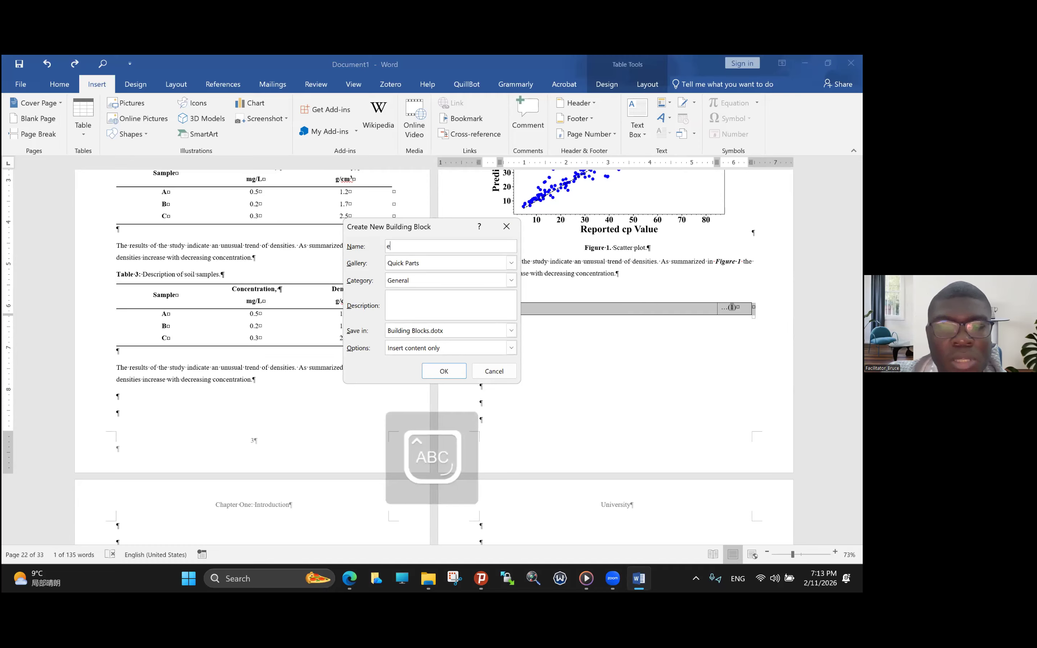
pyautogui.write('Q')
pyautogui.press('BackSpace')
pyautogui.press('BackSpace')
pyautogui.write('eE')
pyautogui.press('BackSpace')
pyautogui.press('BackSpace')
pyautogui.write('Equation Temp')
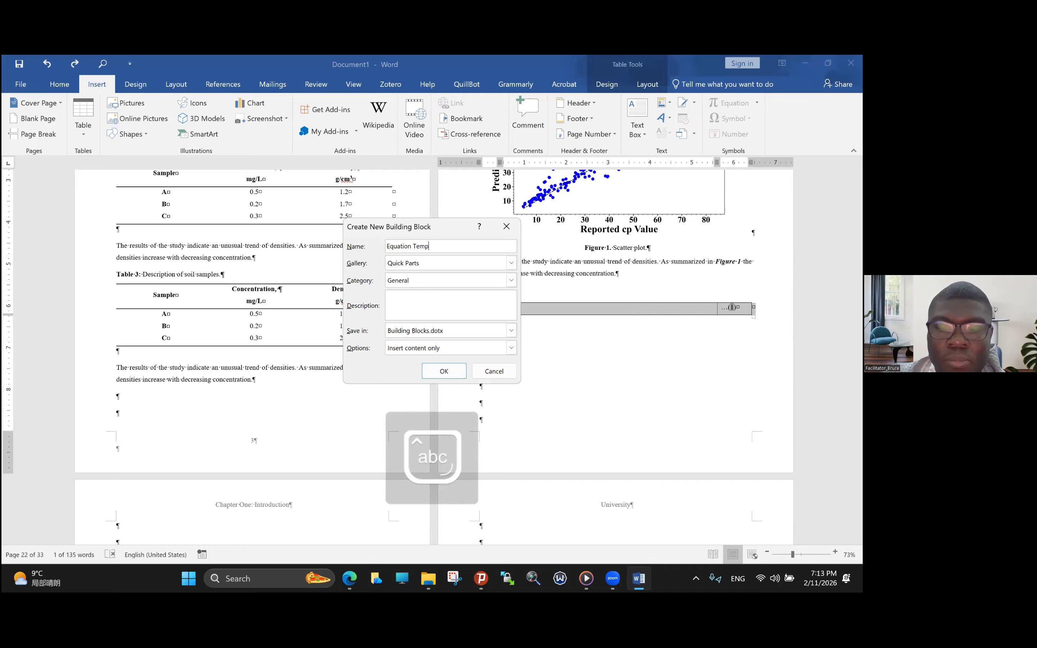
pyautogui.write('late')
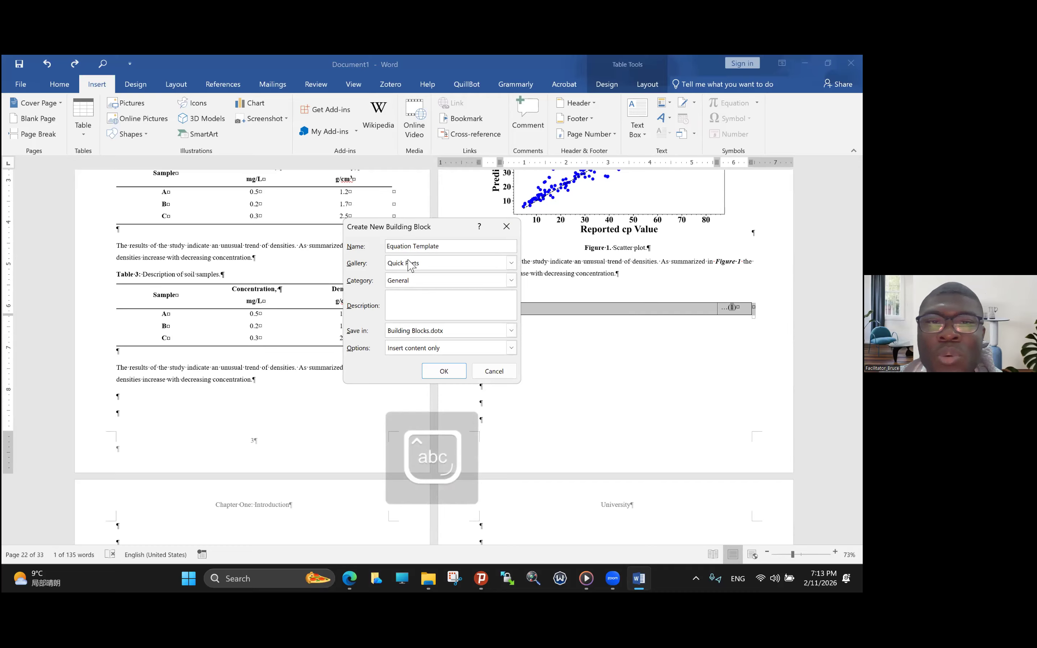
pyautogui.click(408, 298)
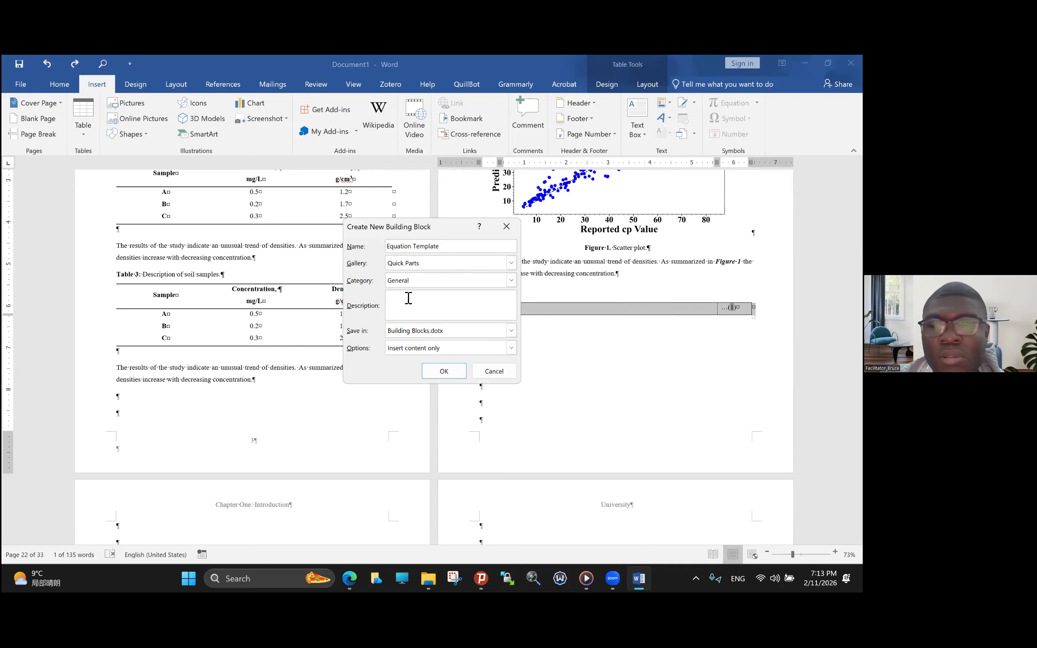
pyautogui.click(445, 371)
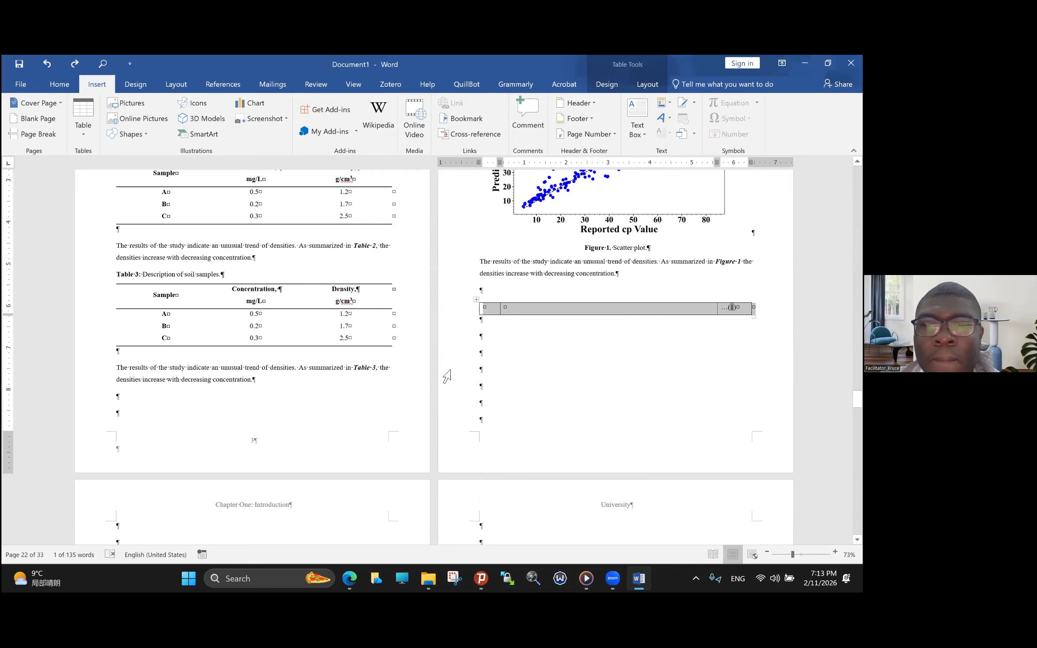
# - Add several pages of blank paragraphs below the one-row equation table
pyautogui.click(489, 339)
pyautogui.press('Down')
pyautogui.scroll(-10, 481, 403)
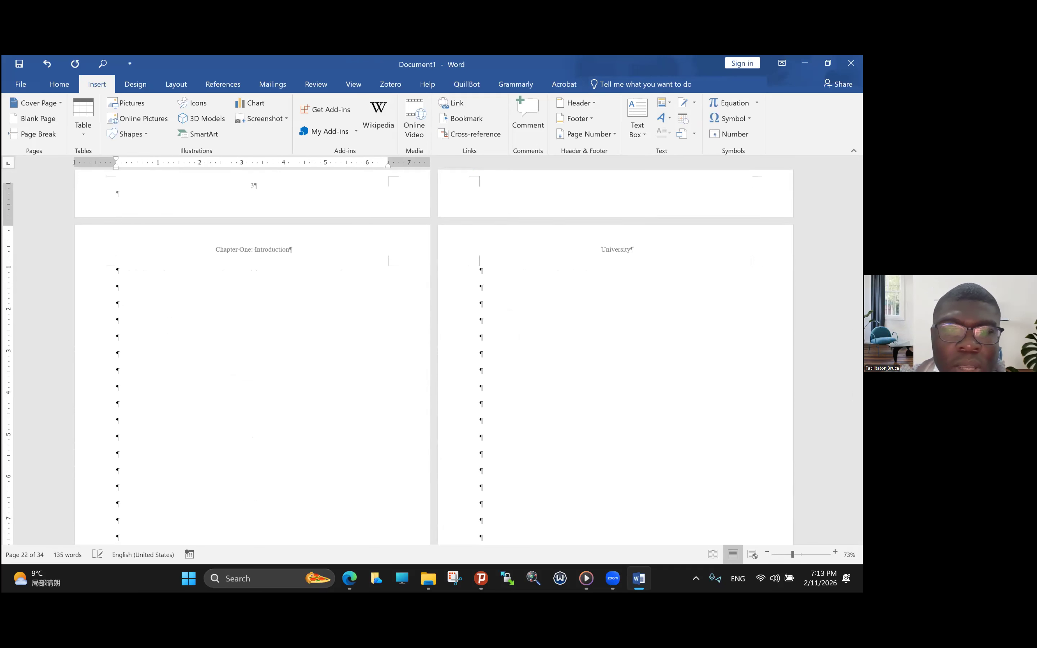
pyautogui.scroll(-15, 496, 338)
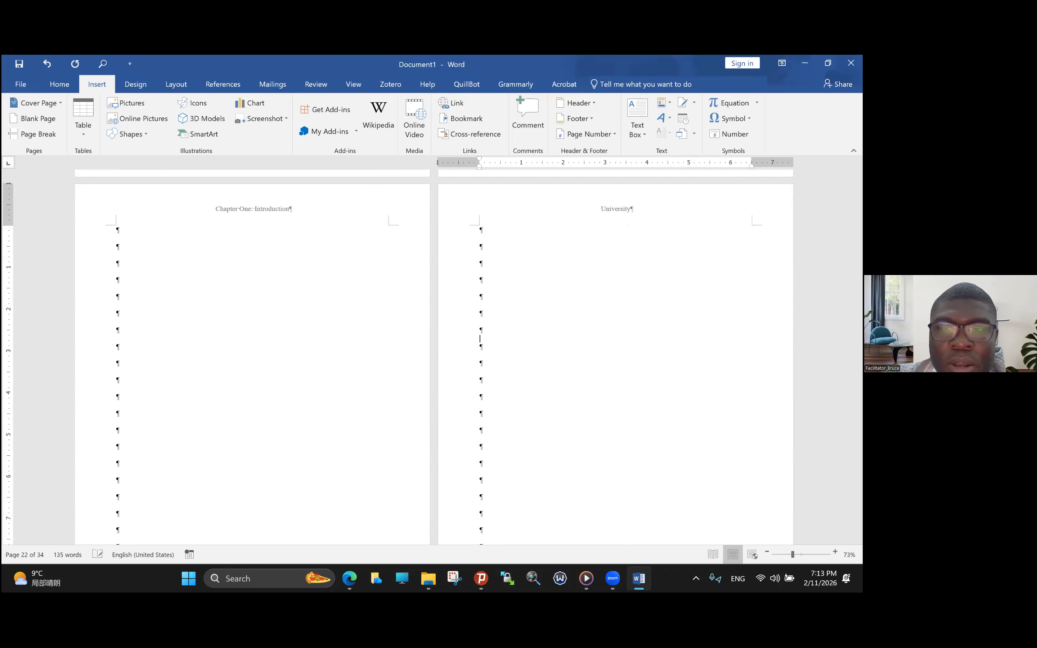
pyautogui.scroll(-8, 521, 313)
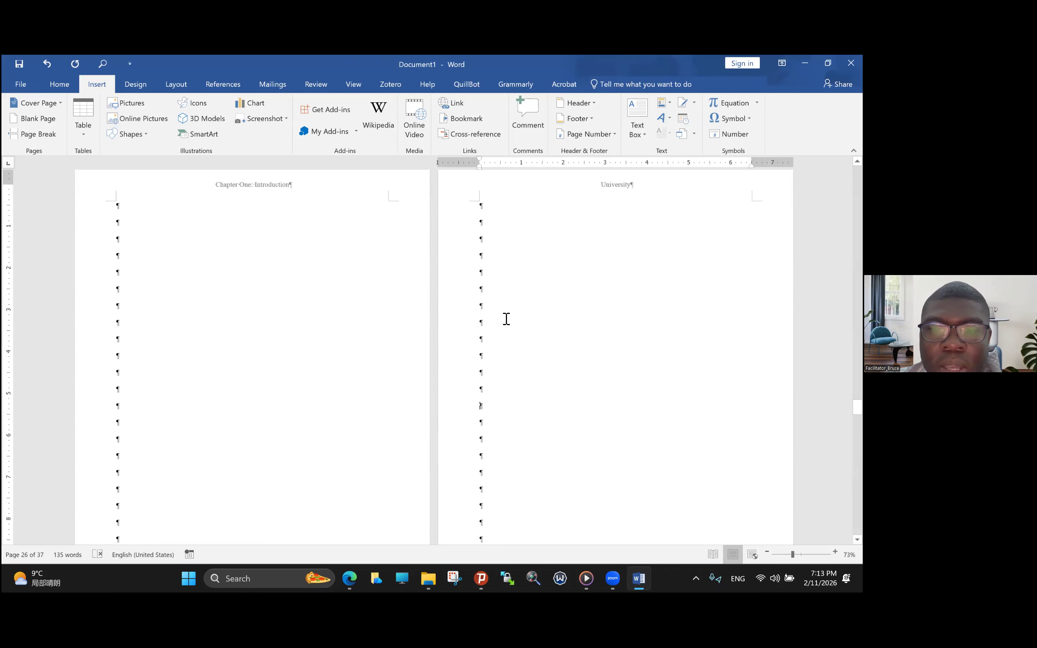
# - Insert the Equation Template Quick Part on the second line of the page headed Chapter Two: Literature Review
pyautogui.scroll(-10, 506, 319)
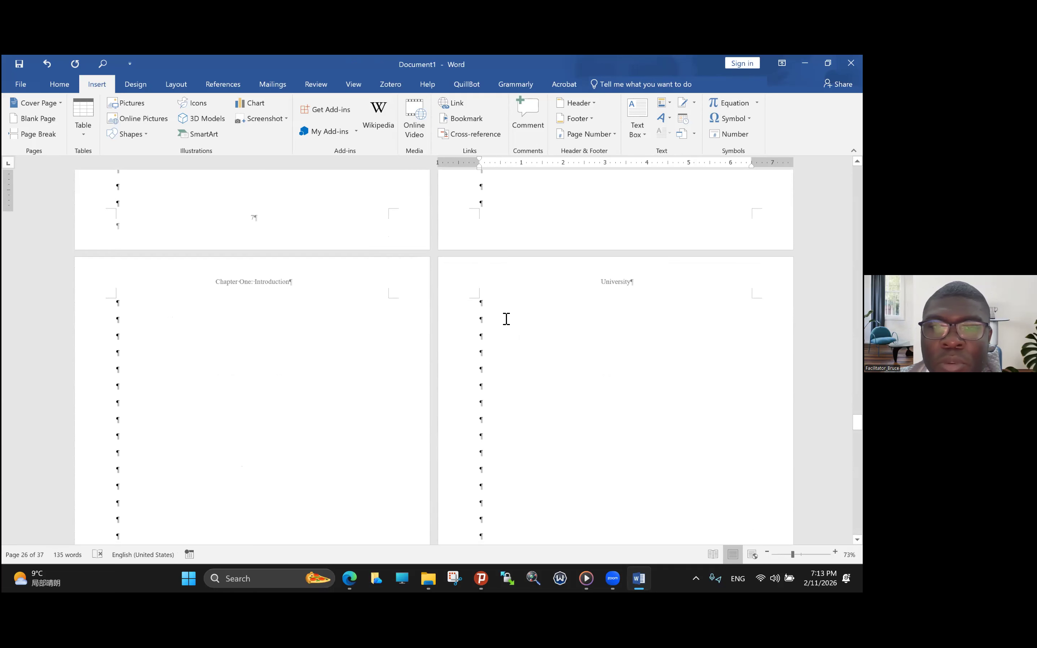
pyautogui.scroll(-5, 506, 319)
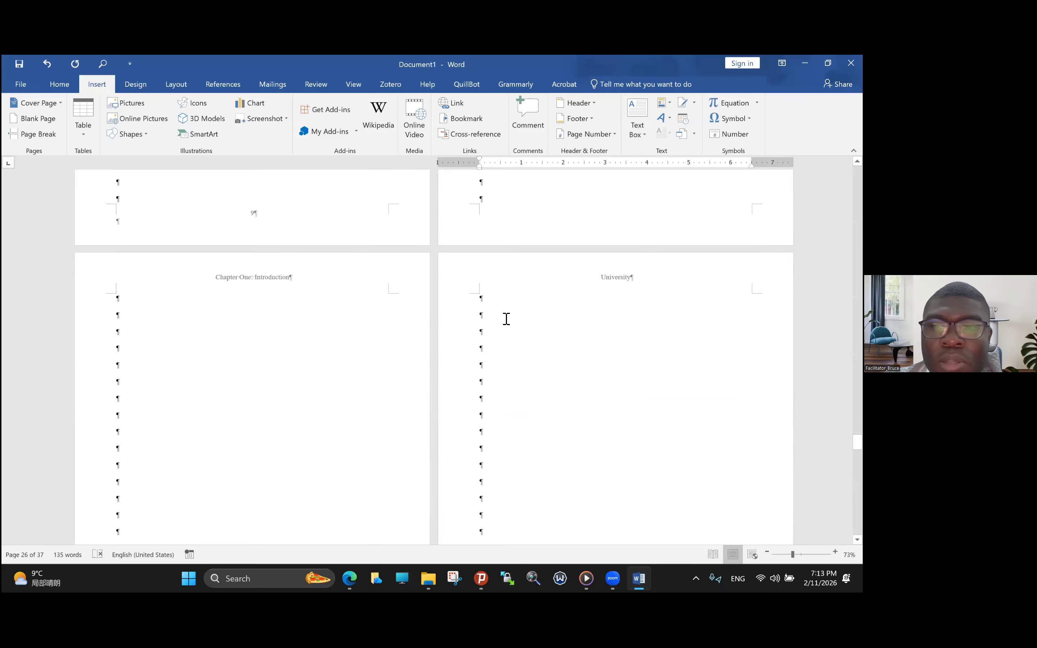
pyautogui.scroll(-12, 506, 319)
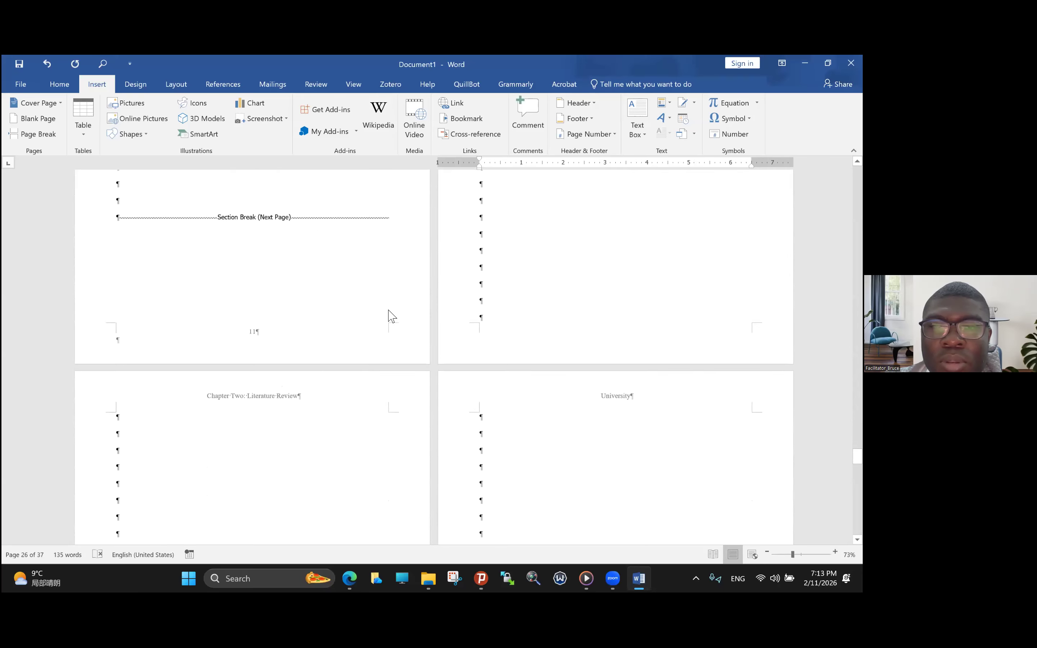
pyautogui.click(131, 352)
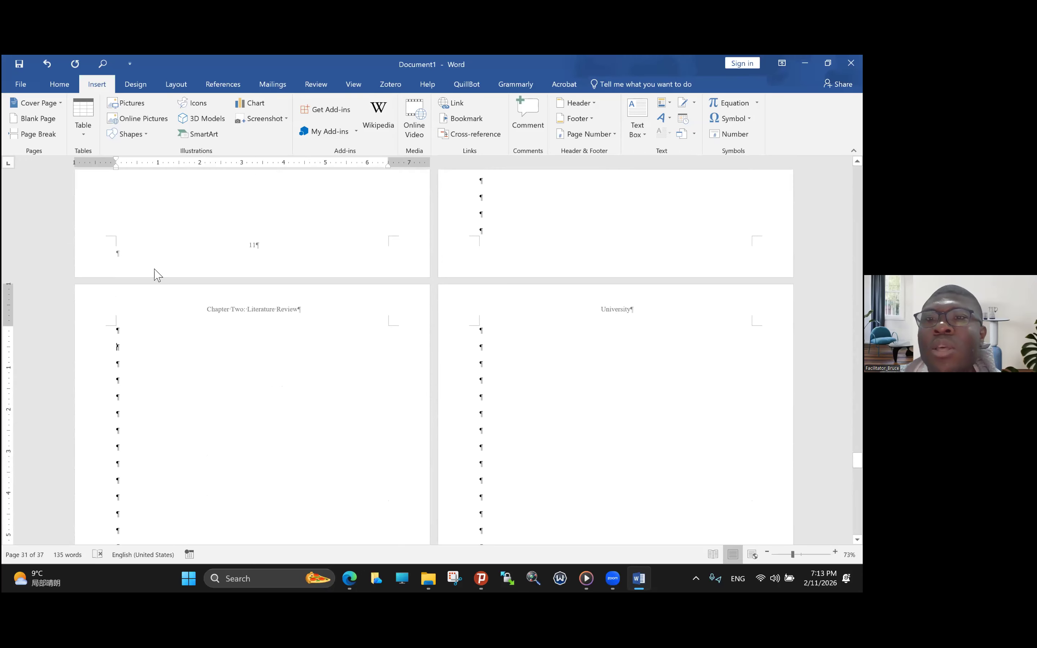
pyautogui.click(672, 110)
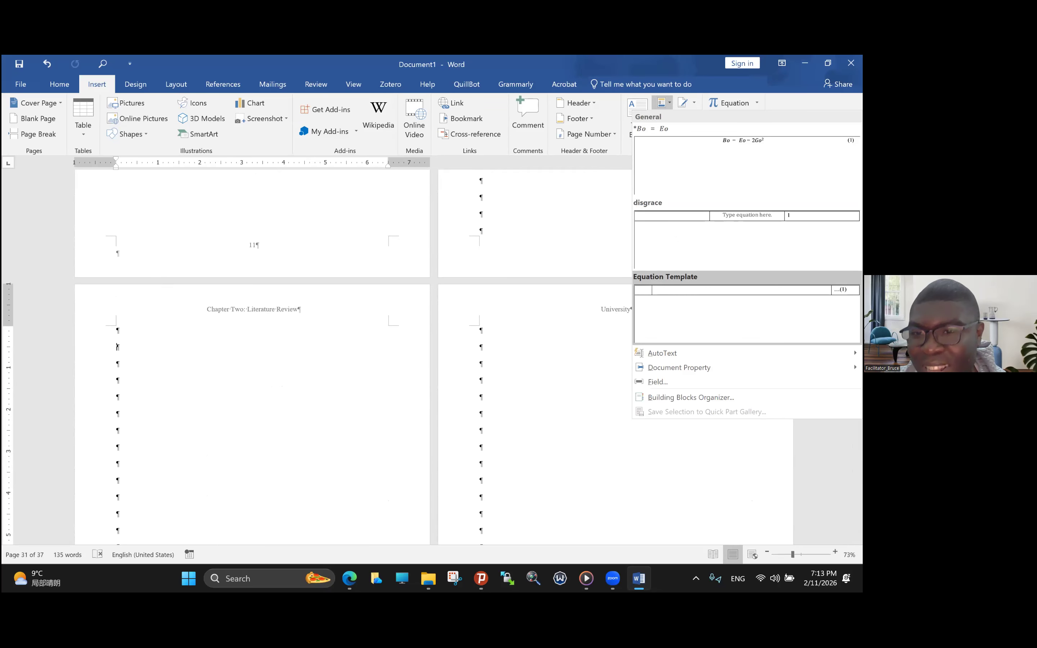
pyautogui.click(684, 313)
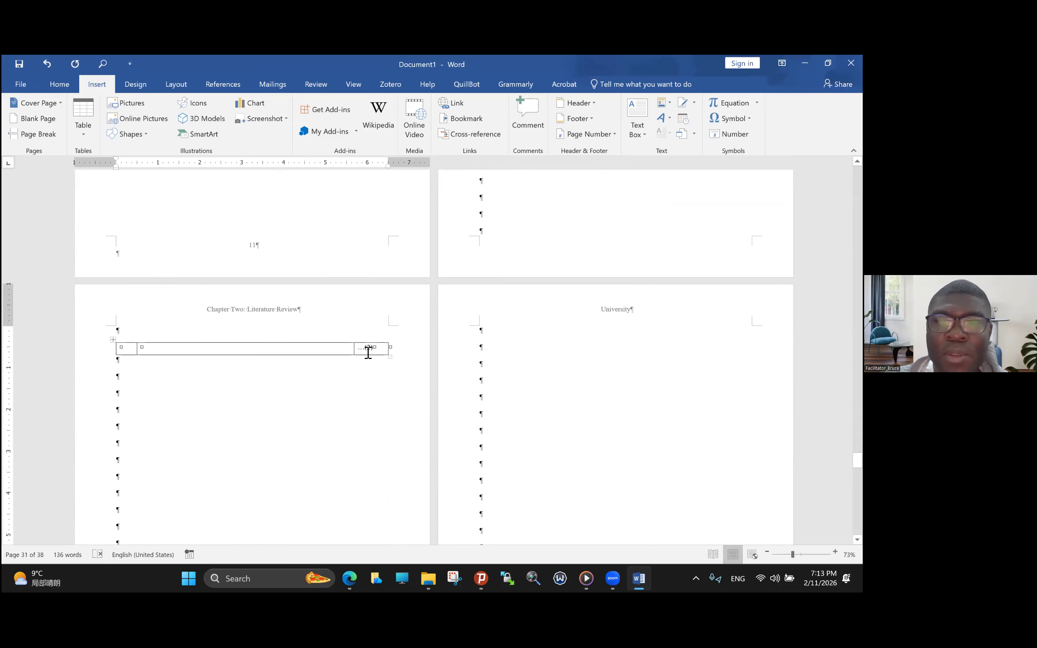
# - Insert a new equation reading F = ma in the middle cell of the Chapter Two equation table
pyautogui.click(236, 354)
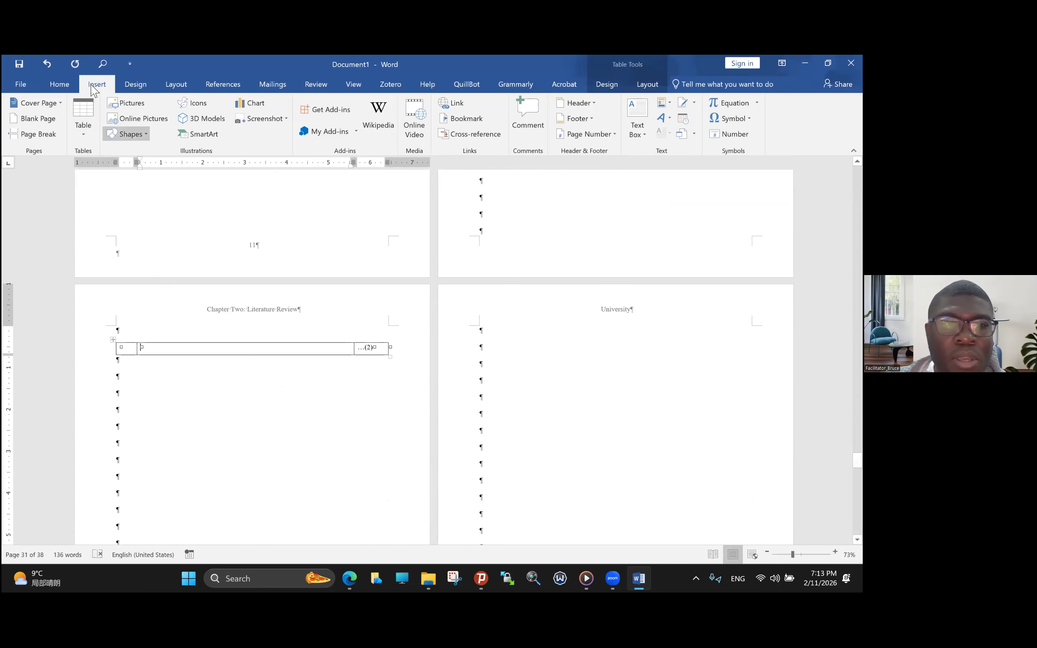
pyautogui.click(729, 103)
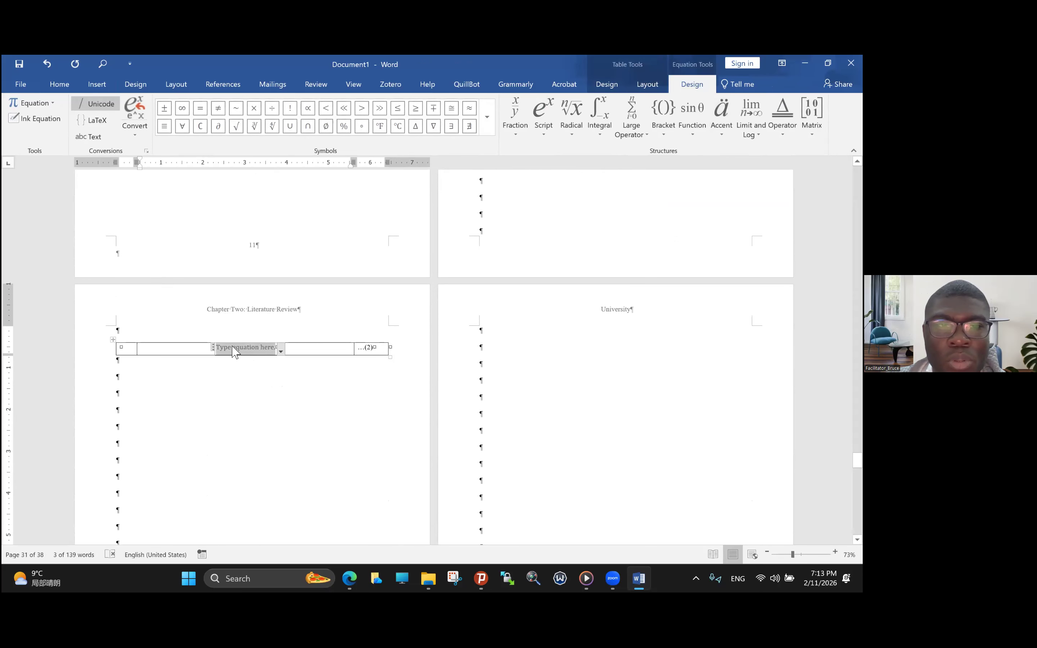
pyautogui.press('capslock')
pyautogui.write('F = M')
pyautogui.press('capslock')
pyautogui.press('BackSpace')
pyautogui.write('ma')
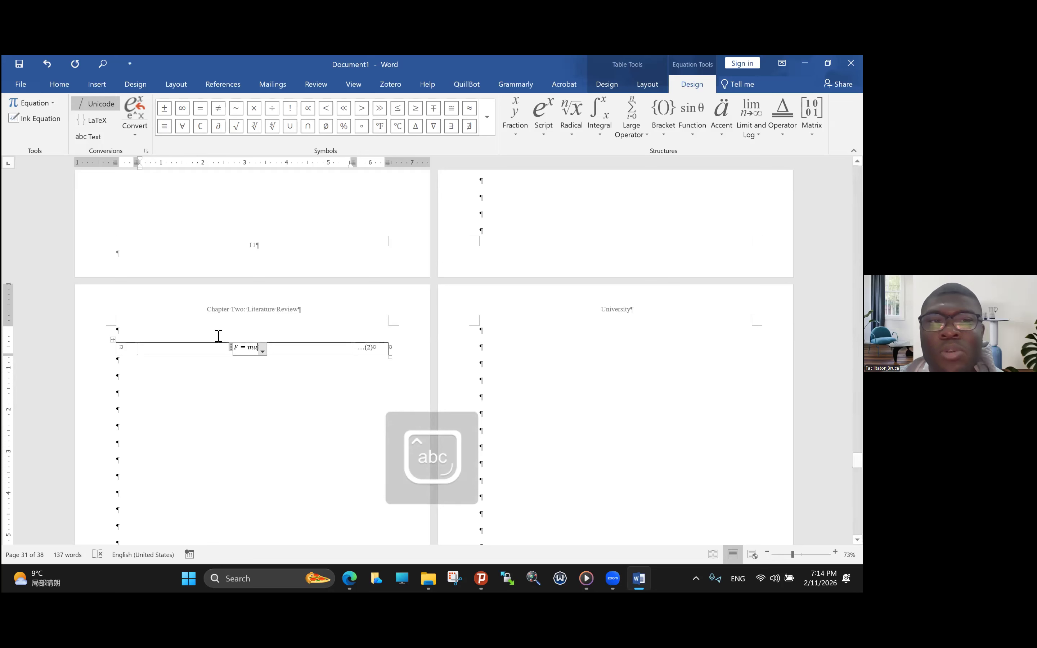
# - Remove all borders from the Chapter Two equation table
pyautogui.click(115, 345)
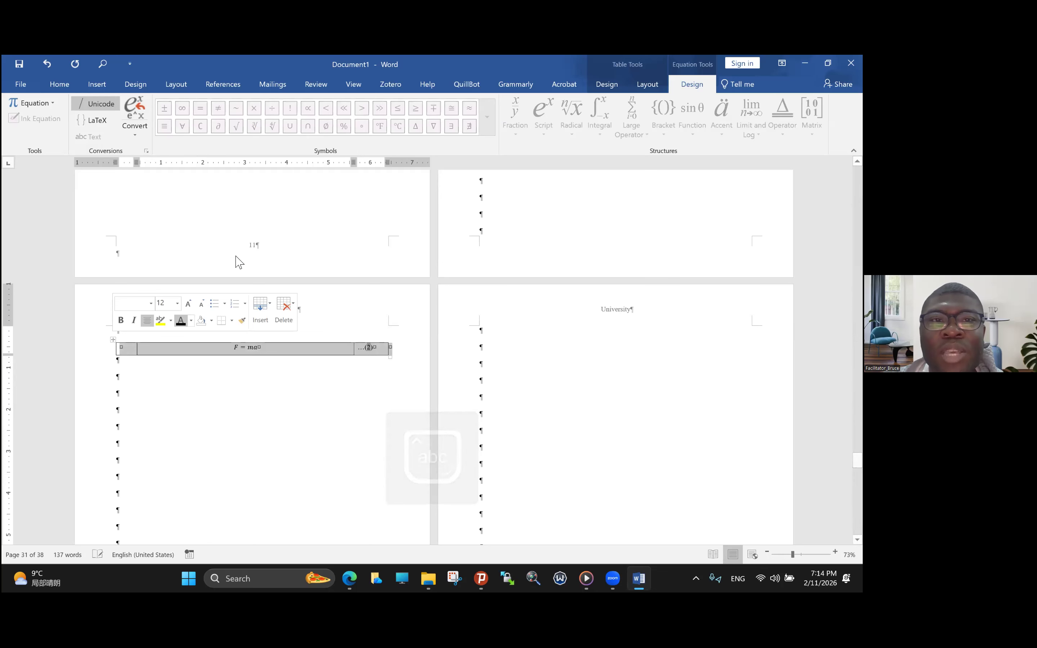
pyautogui.click(59, 84)
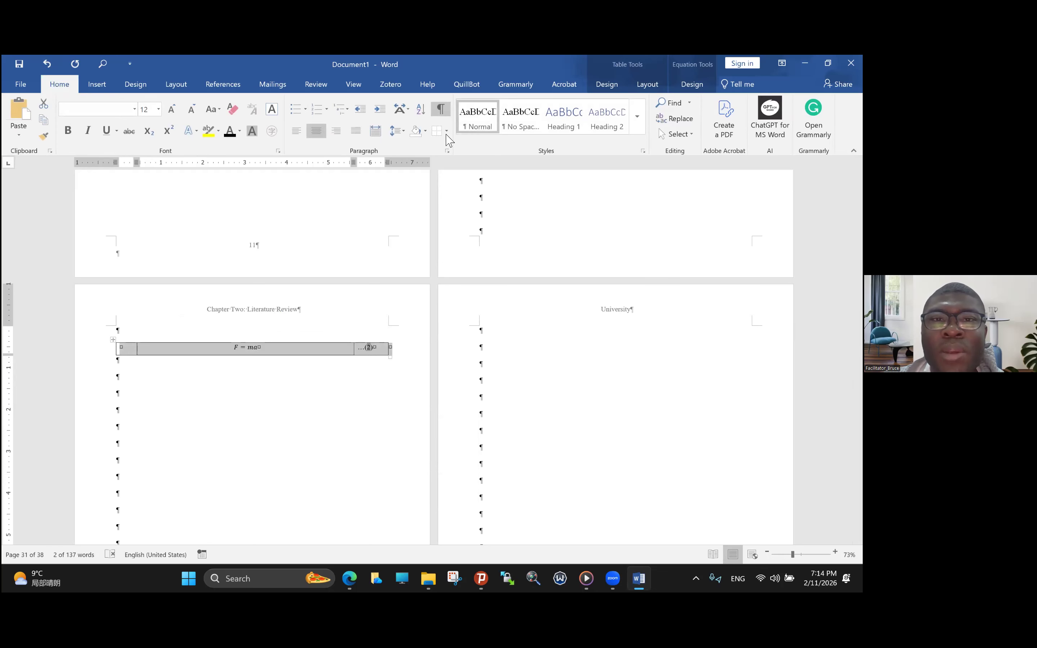
pyautogui.click(446, 131)
pyautogui.click(462, 203)
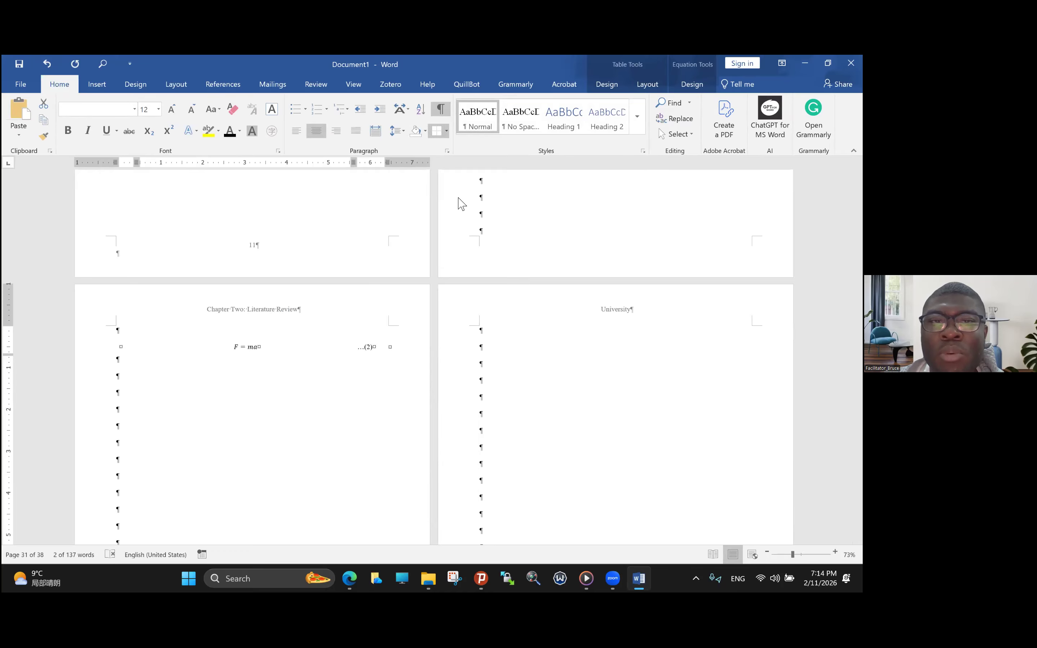
# - Undo the border removal on the Chapter Two equation table
pyautogui.scroll(2, 482, 391)
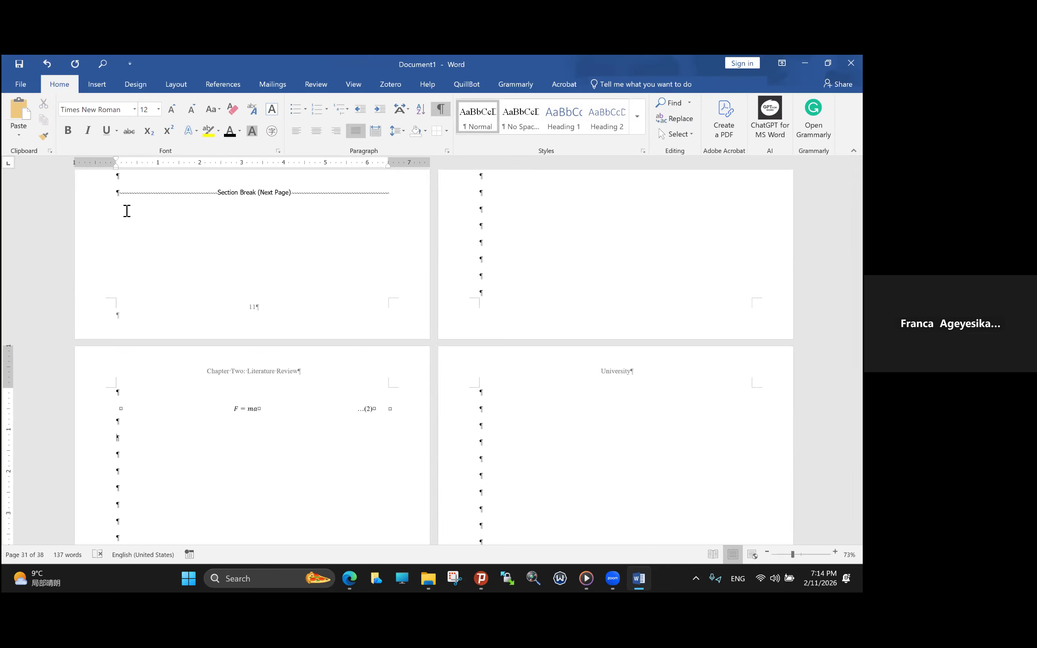
pyautogui.hotkey('ctrl', 'z')
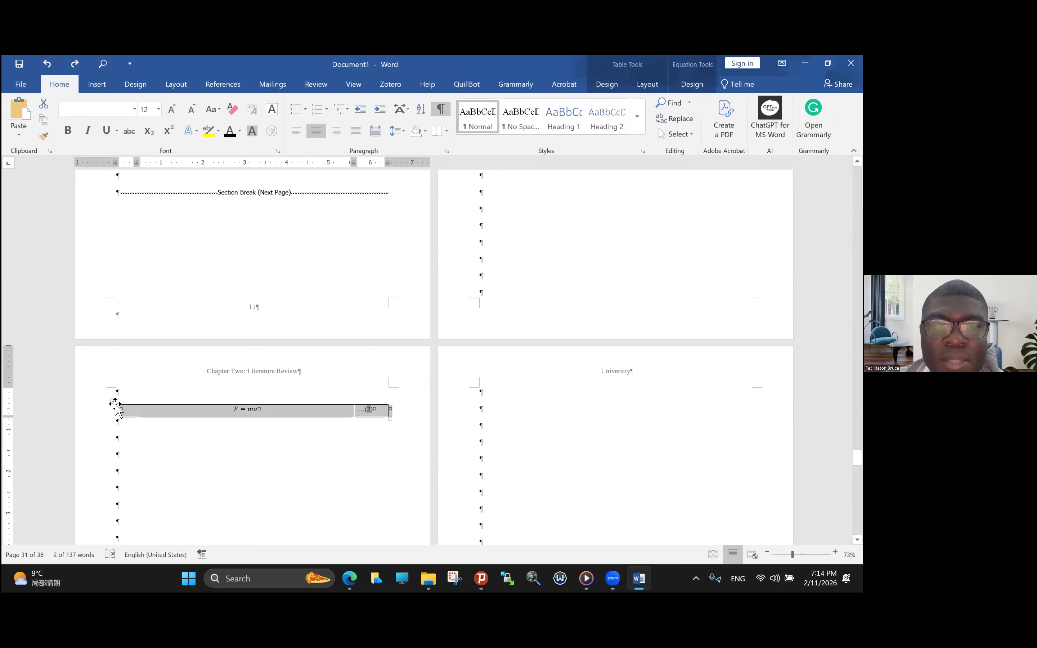
# - Apply No Border again to the whole F = ma table on the Chapter Two page
pyautogui.click(617, 89)
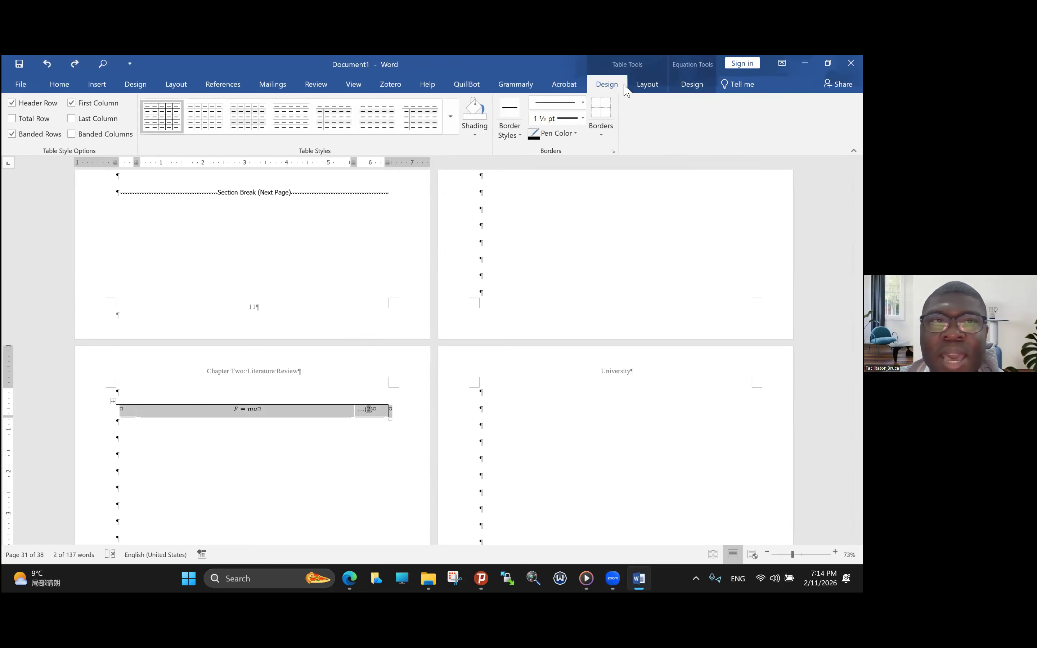
pyautogui.click(59, 86)
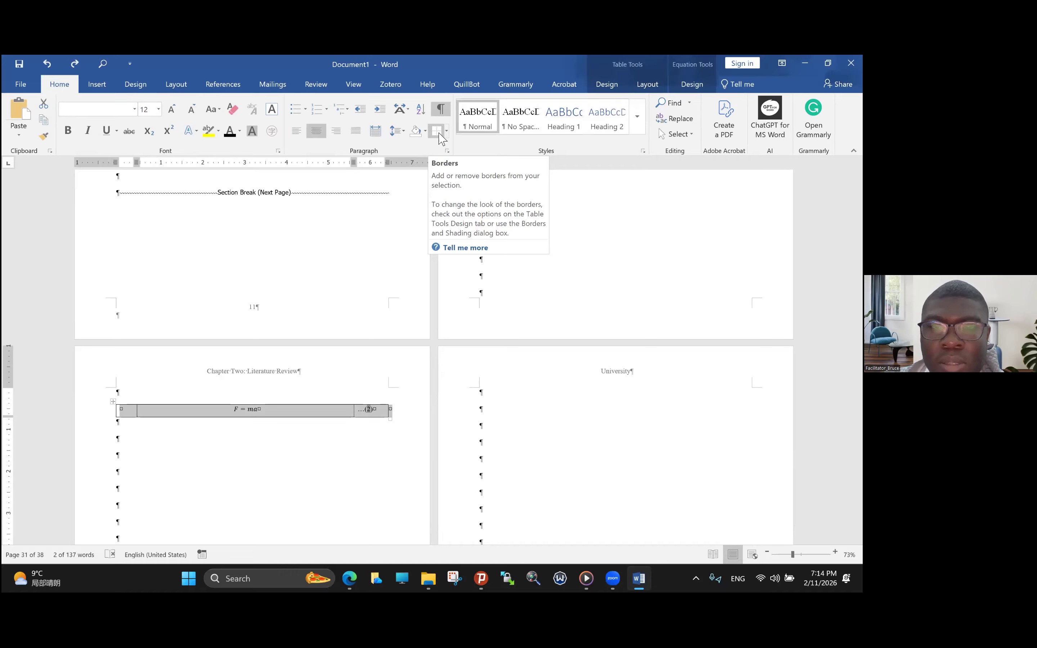
pyautogui.click(447, 132)
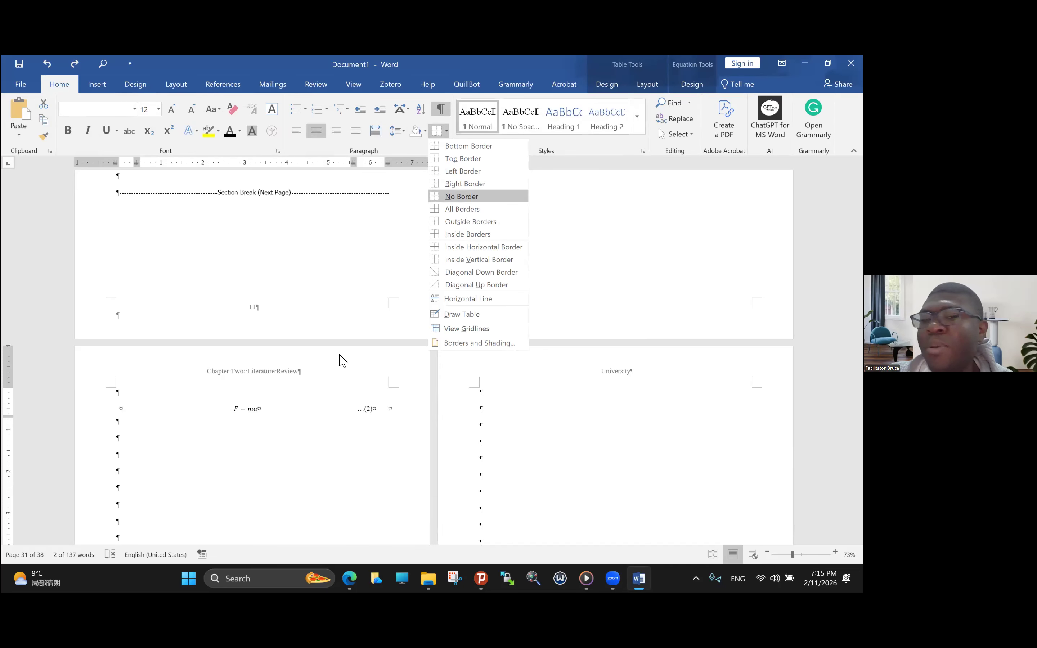
pyautogui.press('Return')
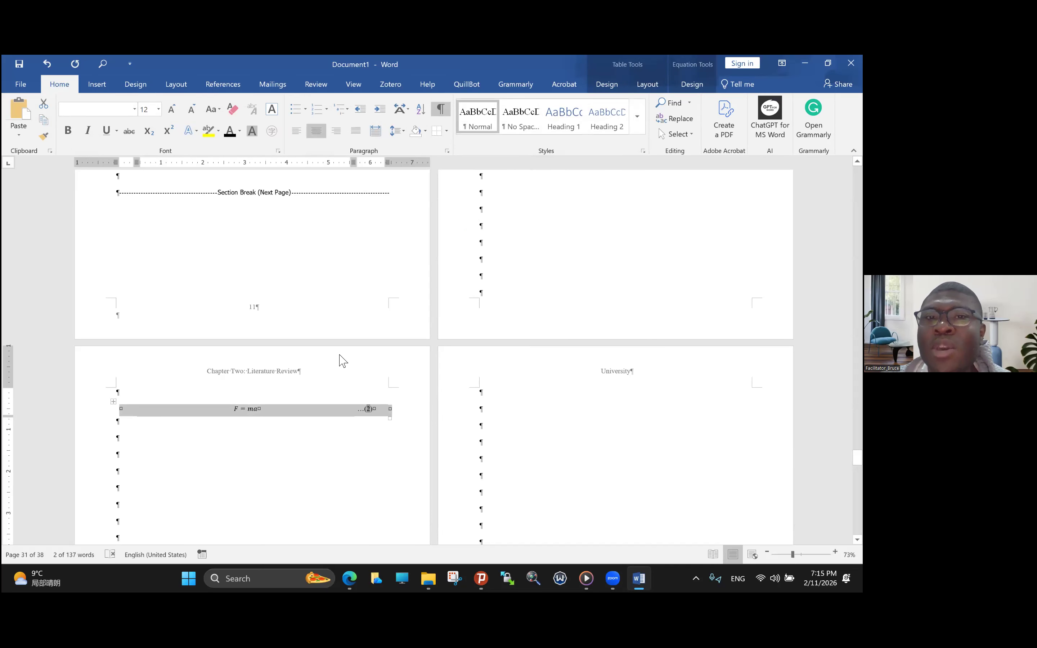
# - Review the bordered equation table in Chapter One and return to the borderless F = ma table in Chapter Two
pyautogui.scroll(10, 436, 353)
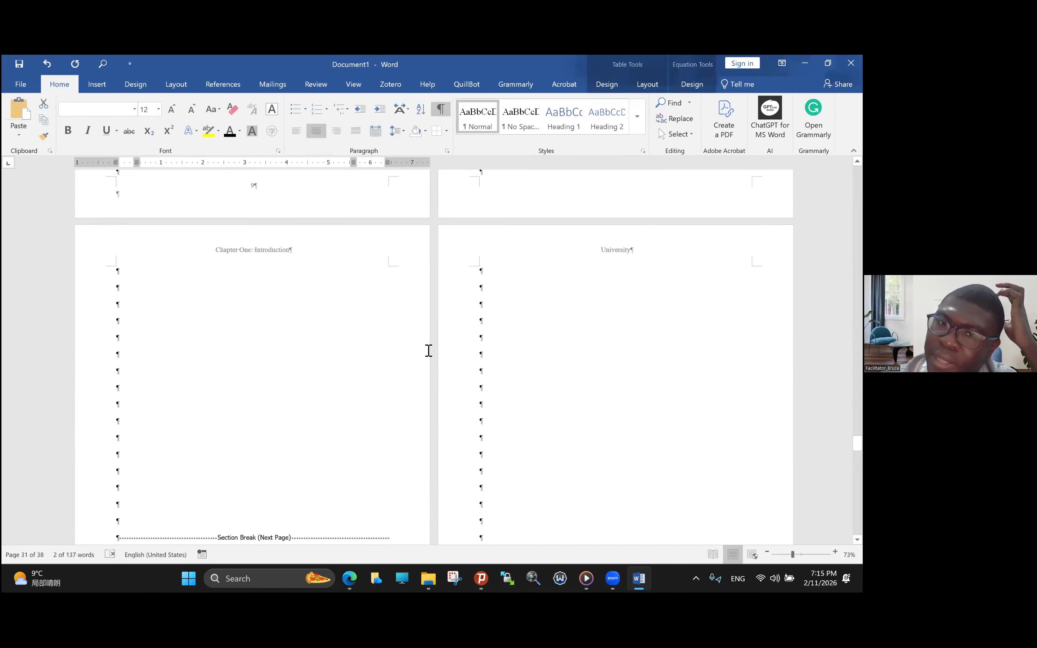
pyautogui.scroll(12, 484, 337)
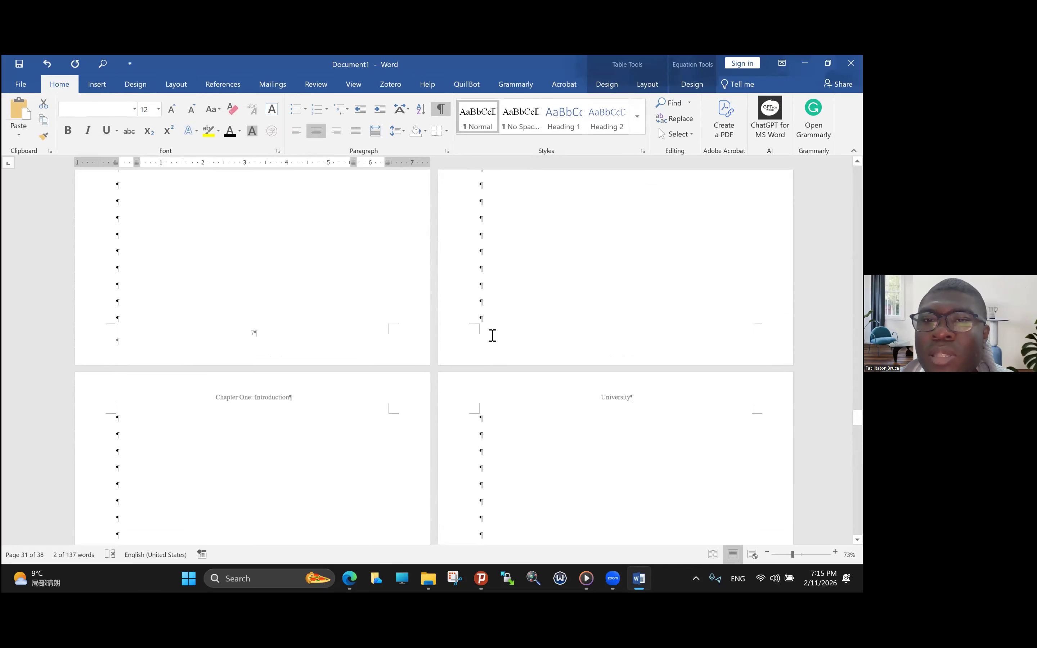
pyautogui.scroll(9, 493, 336)
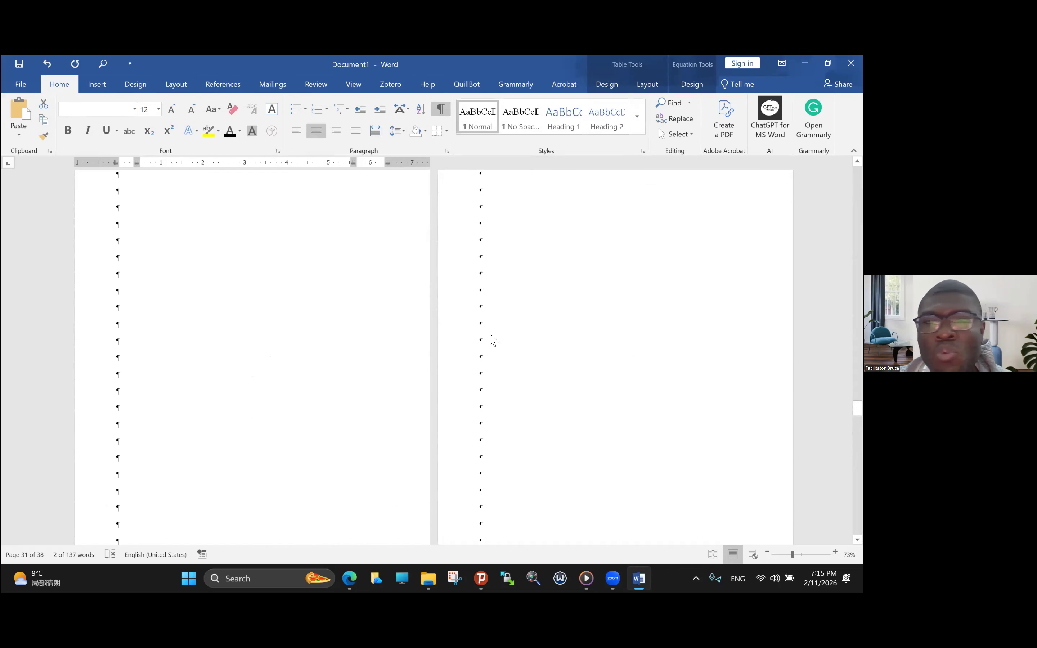
pyautogui.scroll(10, 493, 335)
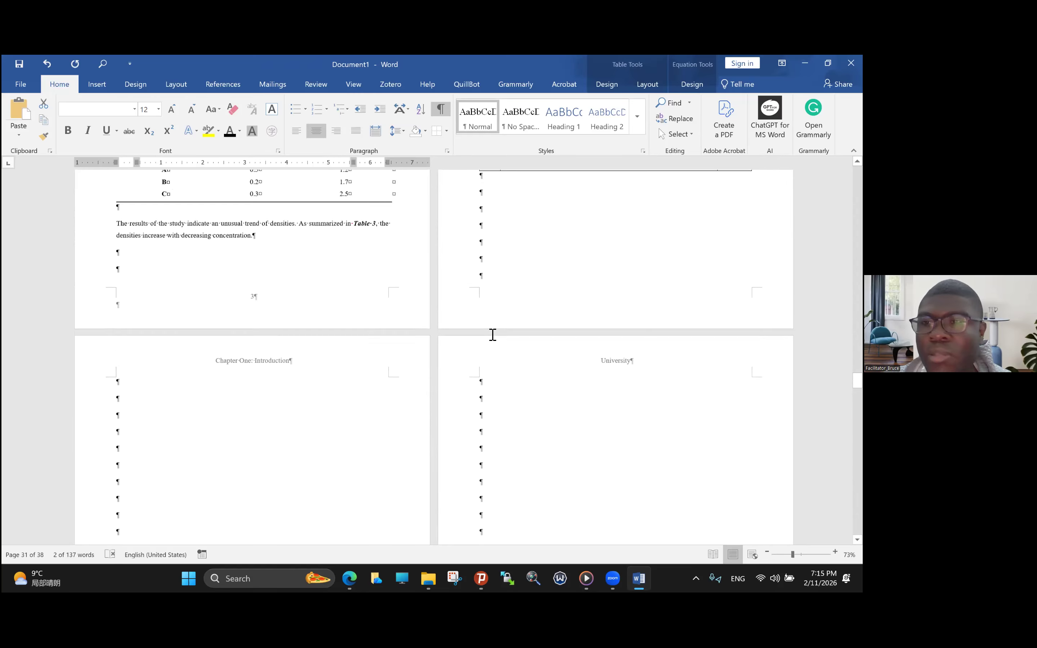
pyautogui.scroll(4, 493, 335)
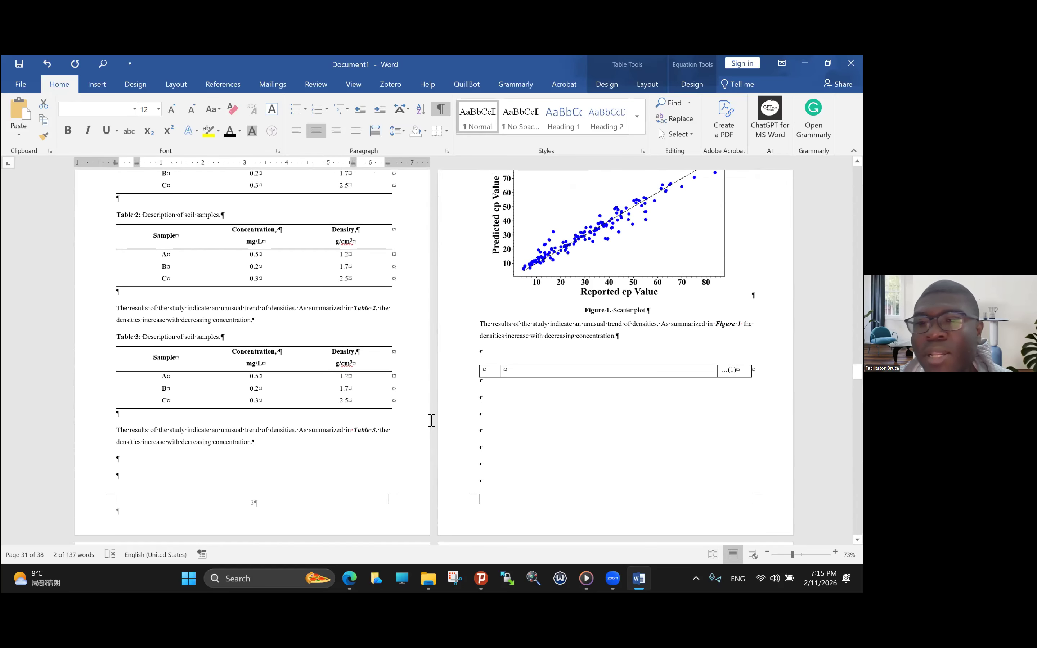
pyautogui.scroll(-8, 500, 396)
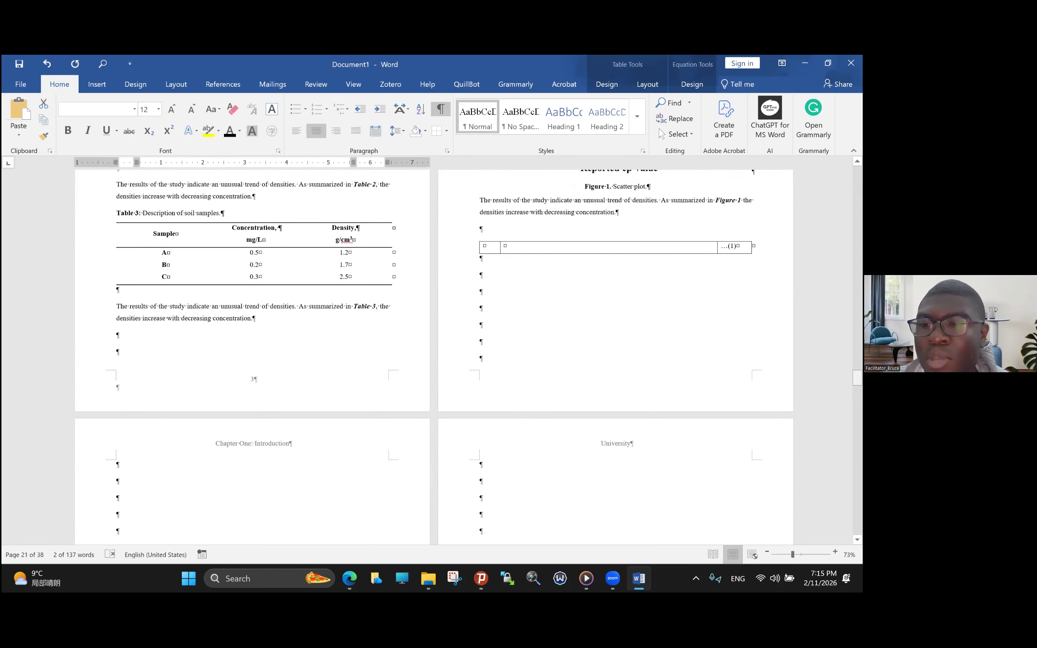
pyautogui.scroll(-10, 499, 396)
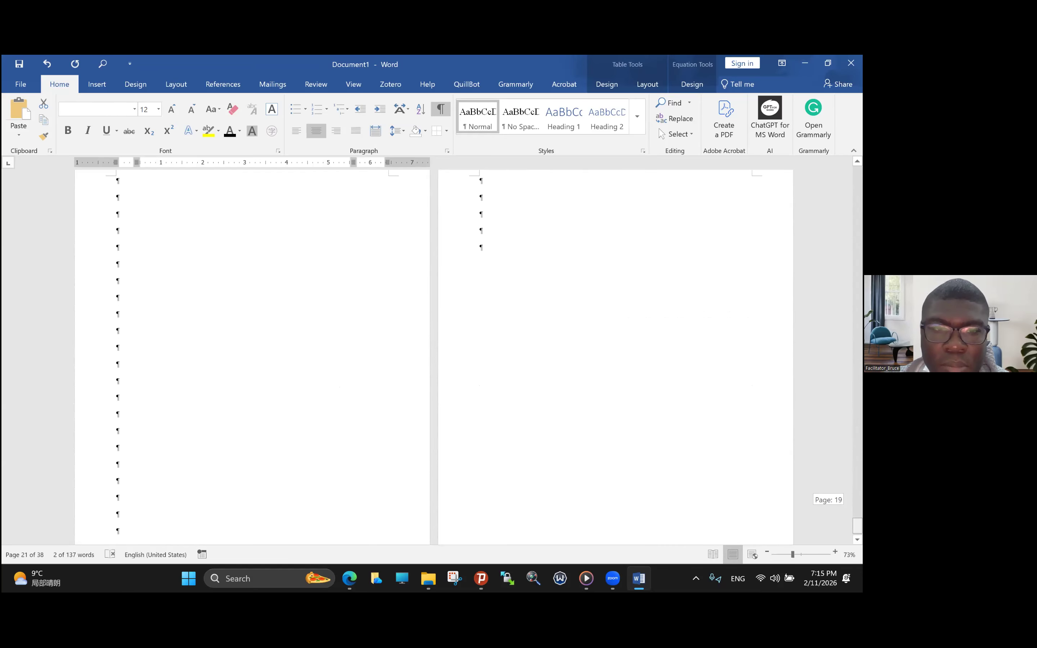
pyautogui.scroll(15, 500, 397)
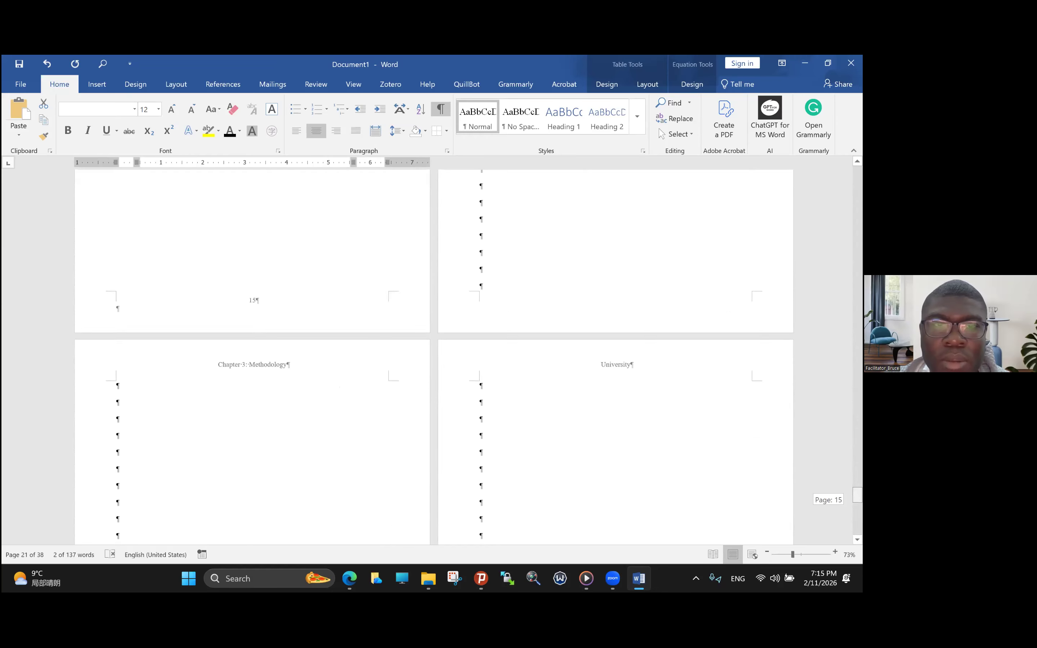
pyautogui.scroll(1, 499, 396)
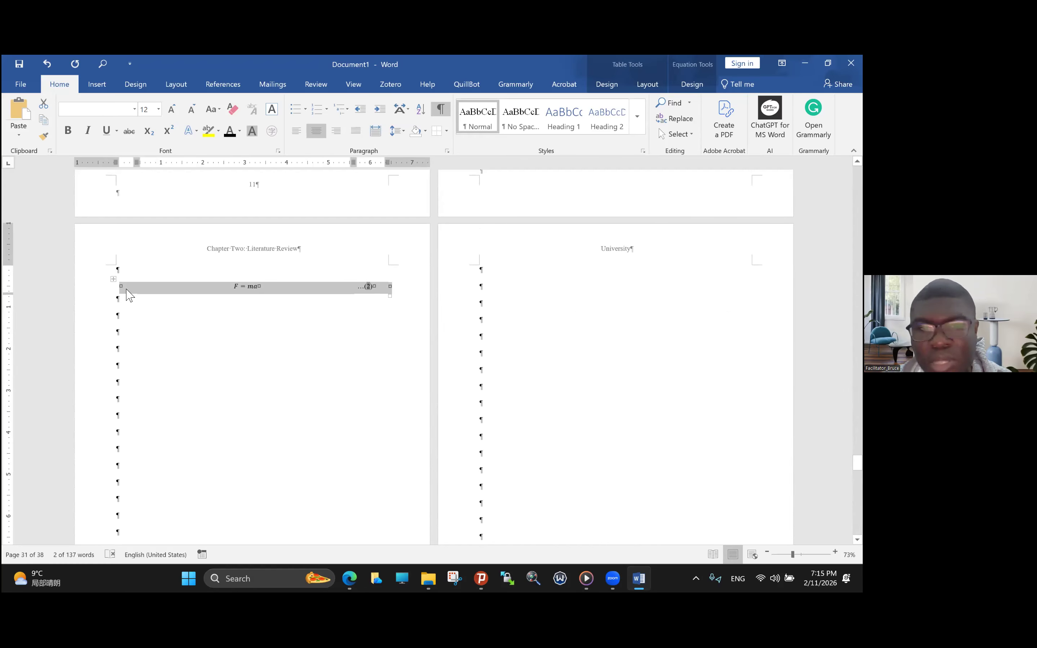
# - Start saving the whole borderless F = ma table in Chapter Two to the Quick Part Gallery
pyautogui.click(115, 281)
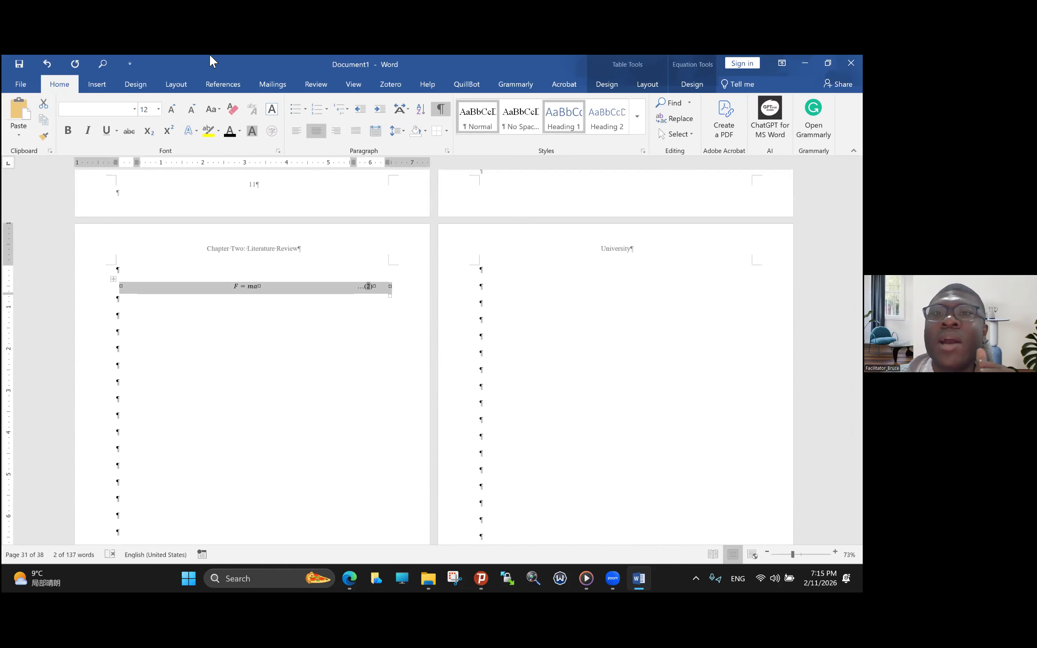
pyautogui.click(97, 85)
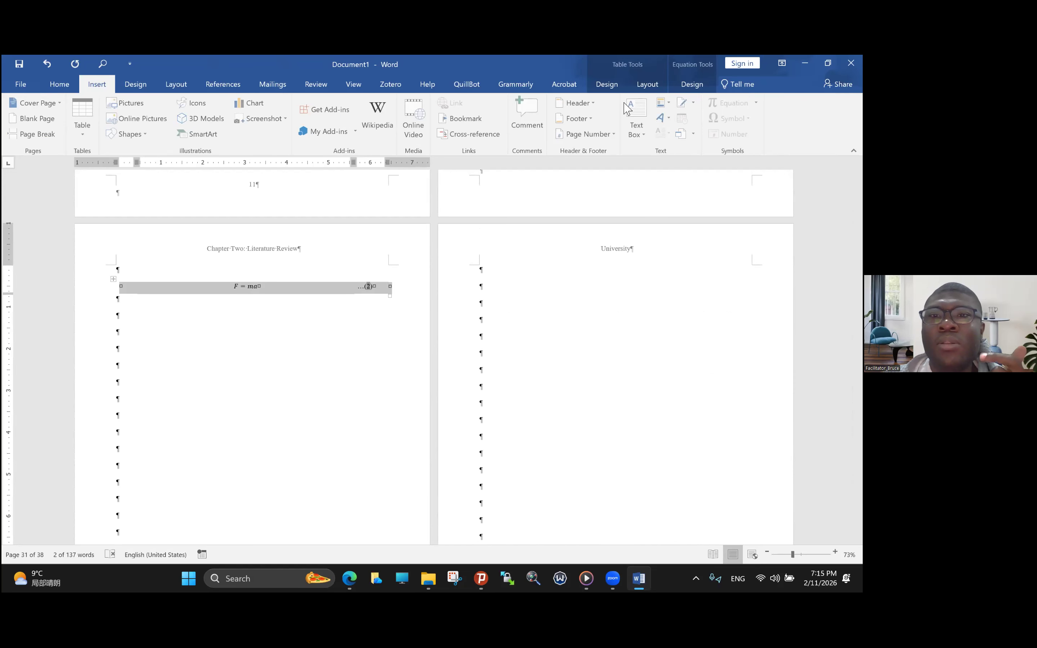
pyautogui.click(667, 106)
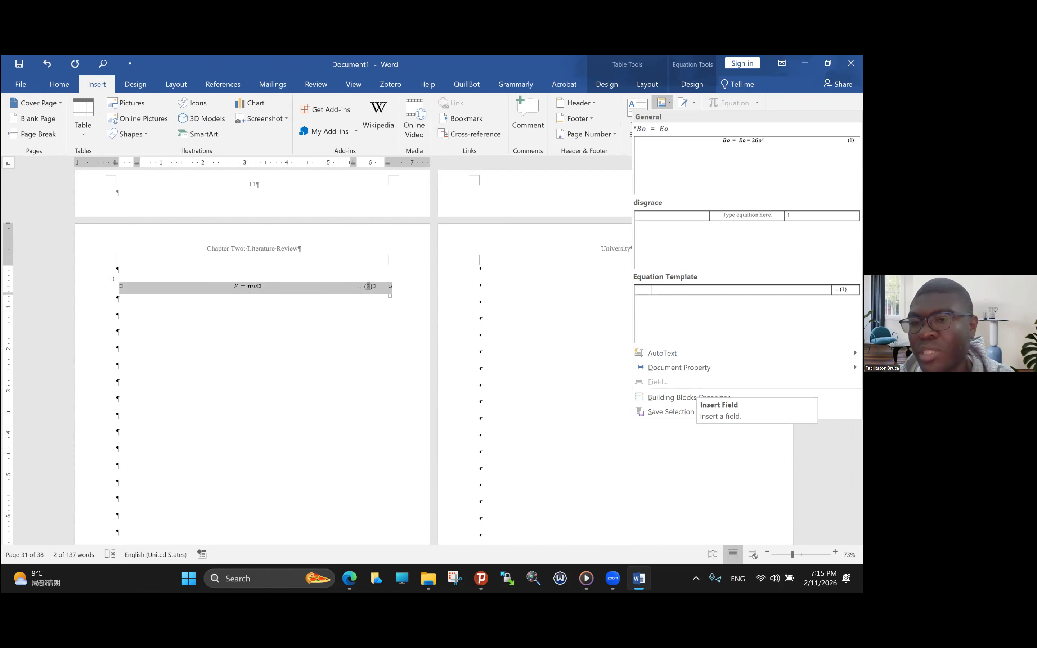
pyautogui.click(695, 412)
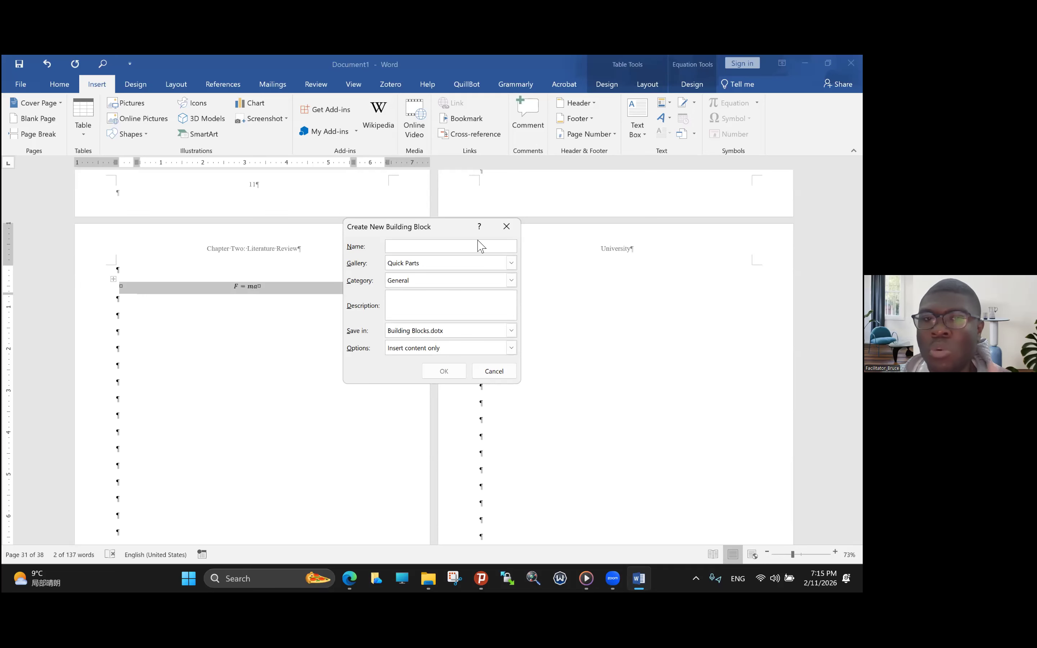
# - Name the new building block Equation_Updated_No_Border and save it
pyautogui.click(407, 245)
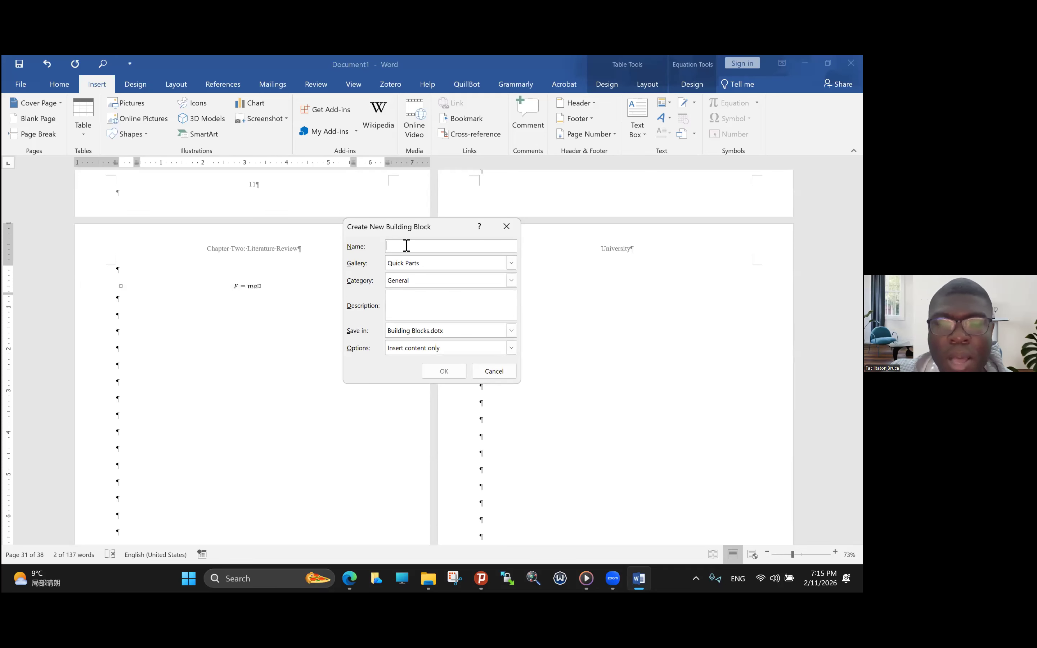
pyautogui.write('Equation')
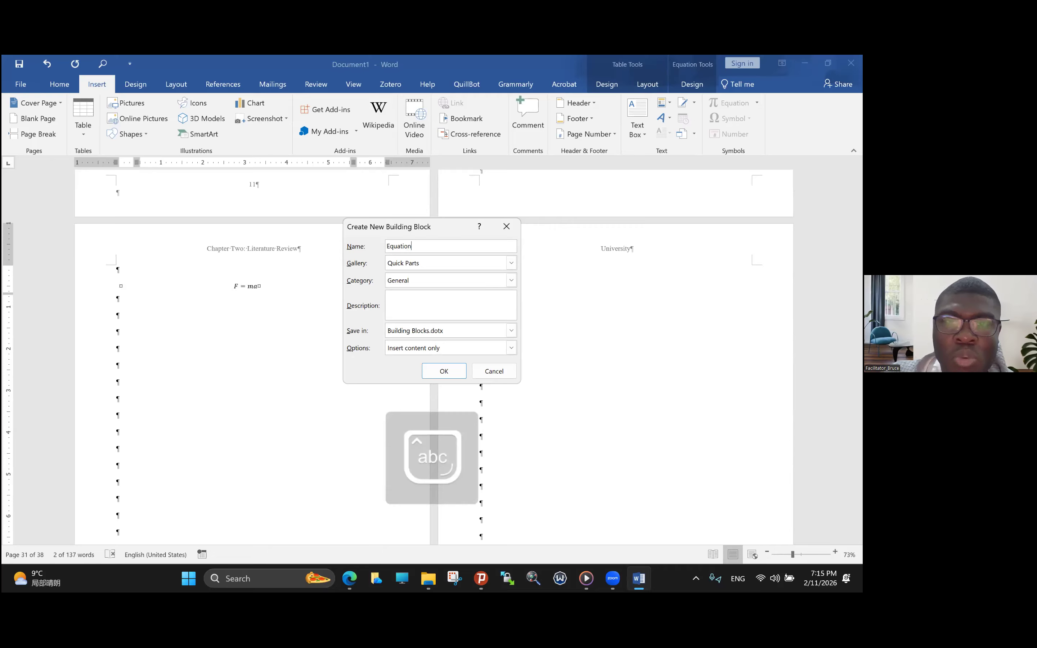
pyautogui.write('_Updated')
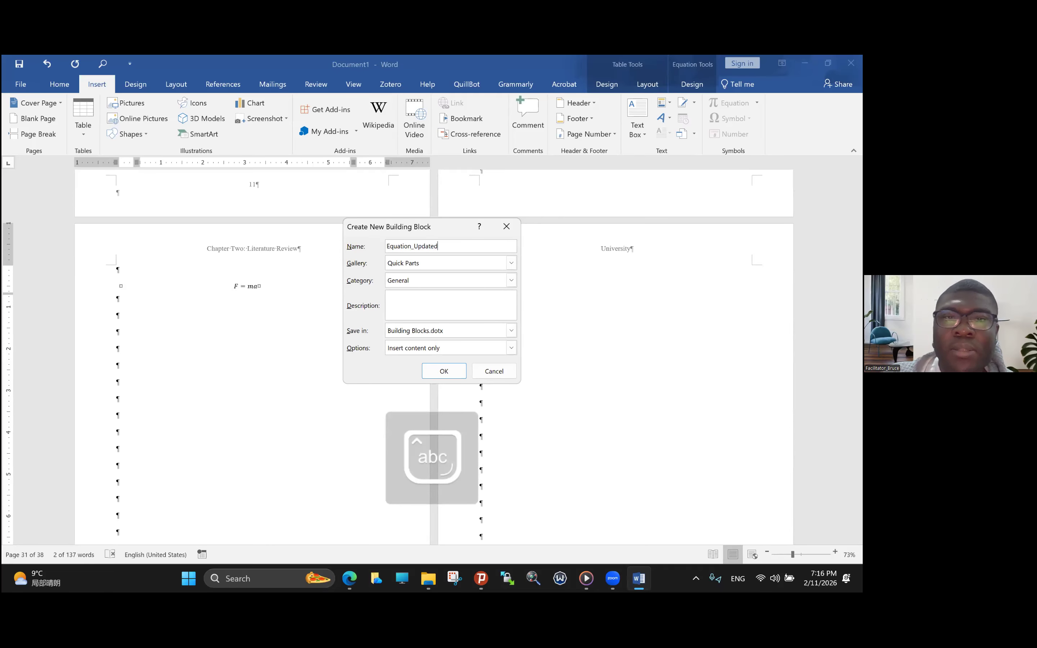
pyautogui.write('_')
pyautogui.press('capslock')
pyautogui.write('N')
pyautogui.press('BackSpace')
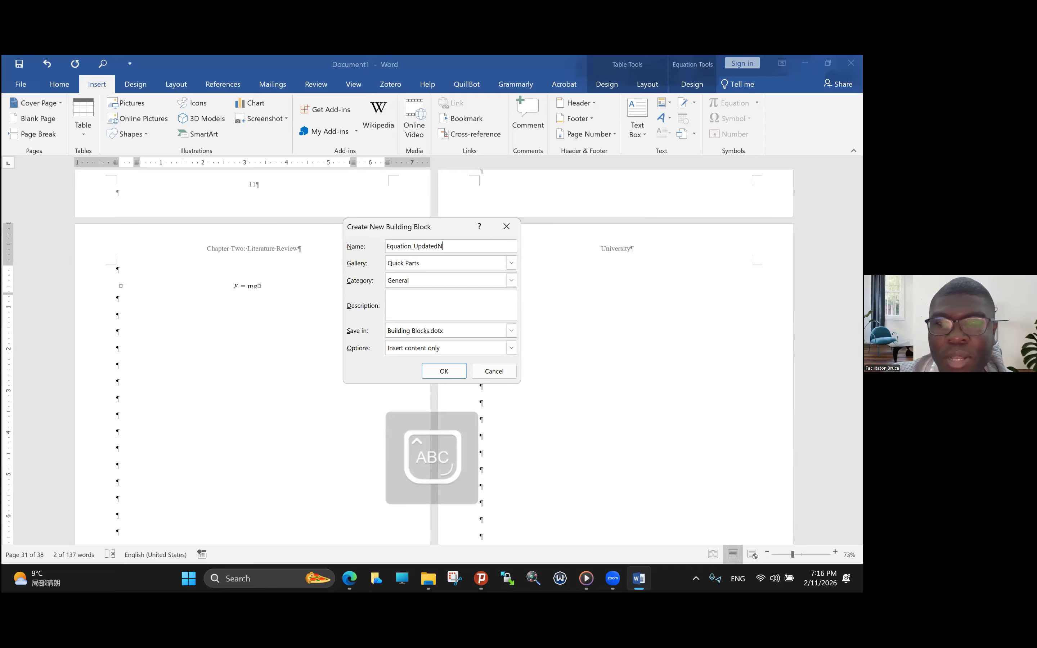
pyautogui.press('capslock')
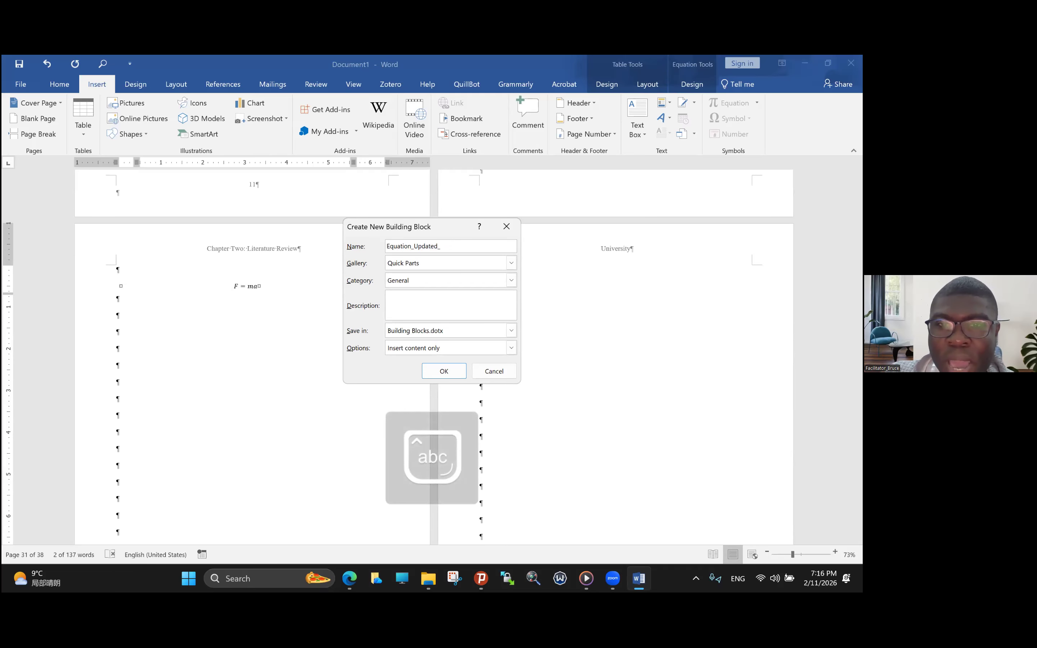
pyautogui.write('_')
pyautogui.press('capslock')
pyautogui.write('N')
pyautogui.press('capslock')
pyautogui.write('o_')
pyautogui.press('capslock')
pyautogui.write('B')
pyautogui.press('capslock')
pyautogui.write('order')
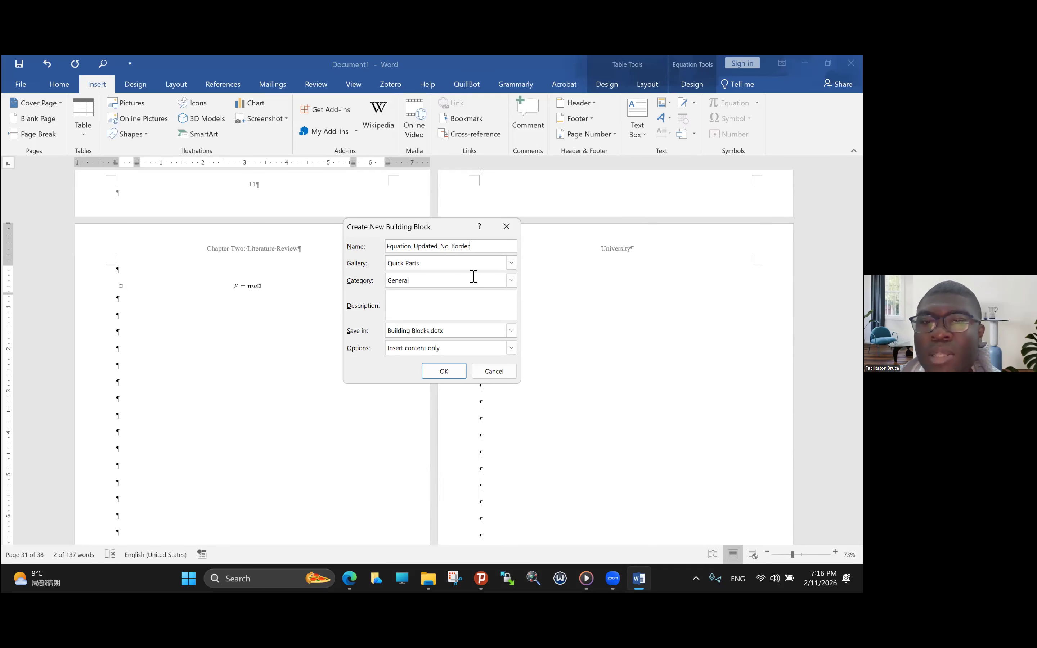
pyautogui.click(444, 371)
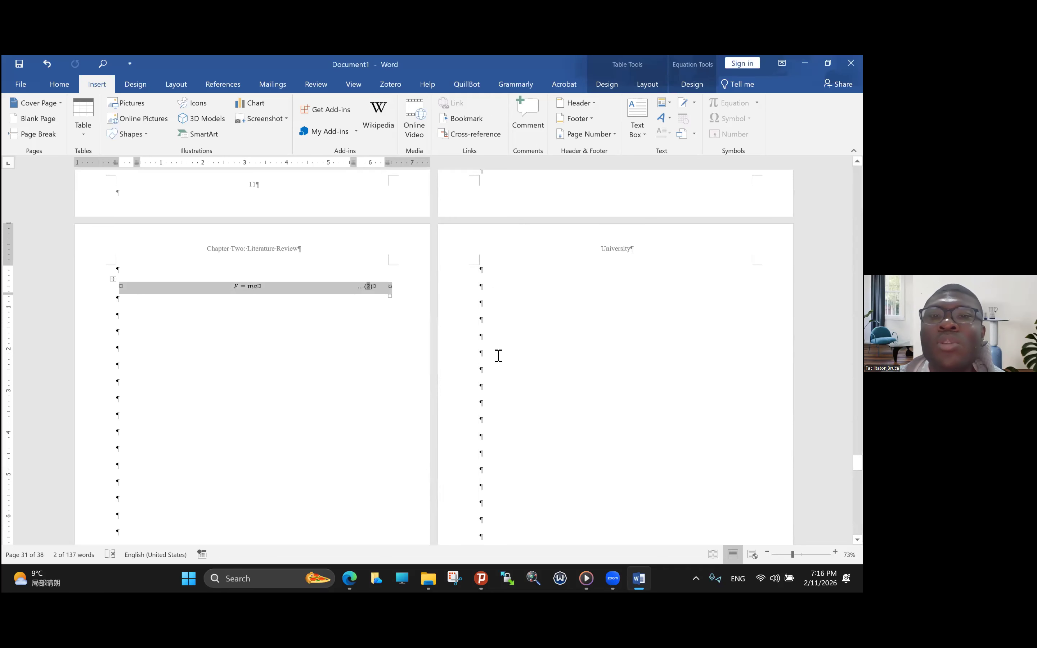
# - Insert the Equation_Updated_No_Border Quick Part at an empty paragraph on the University page beside the Chapter Two equation page
pyautogui.click(494, 359)
pyautogui.scroll(-3, 482, 349)
pyautogui.scroll(-3, 482, 349)
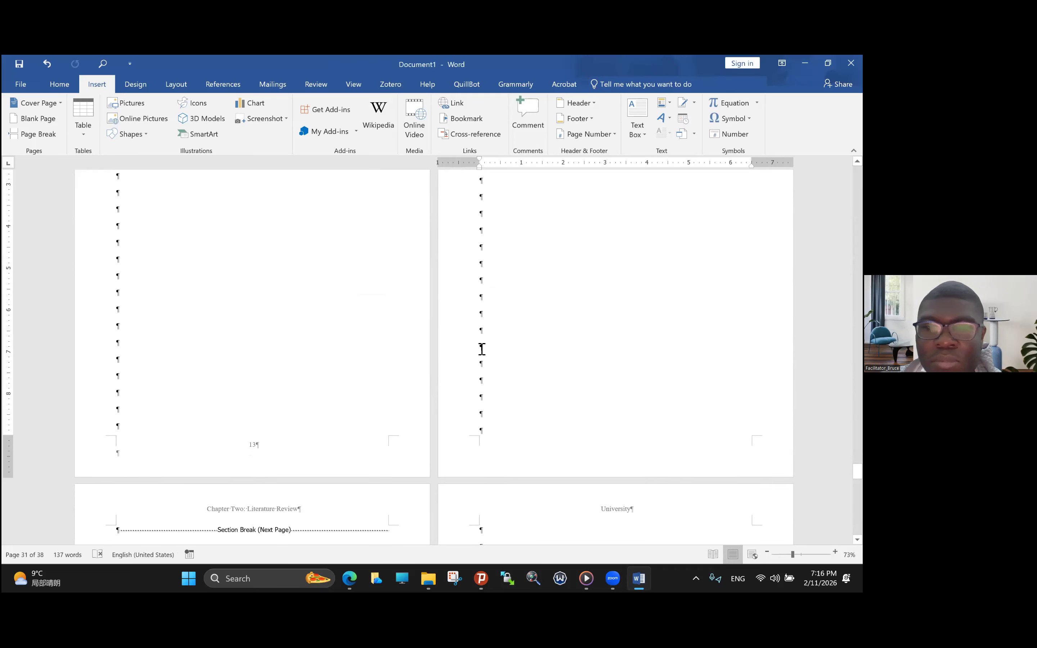
pyautogui.scroll(1, 477, 339)
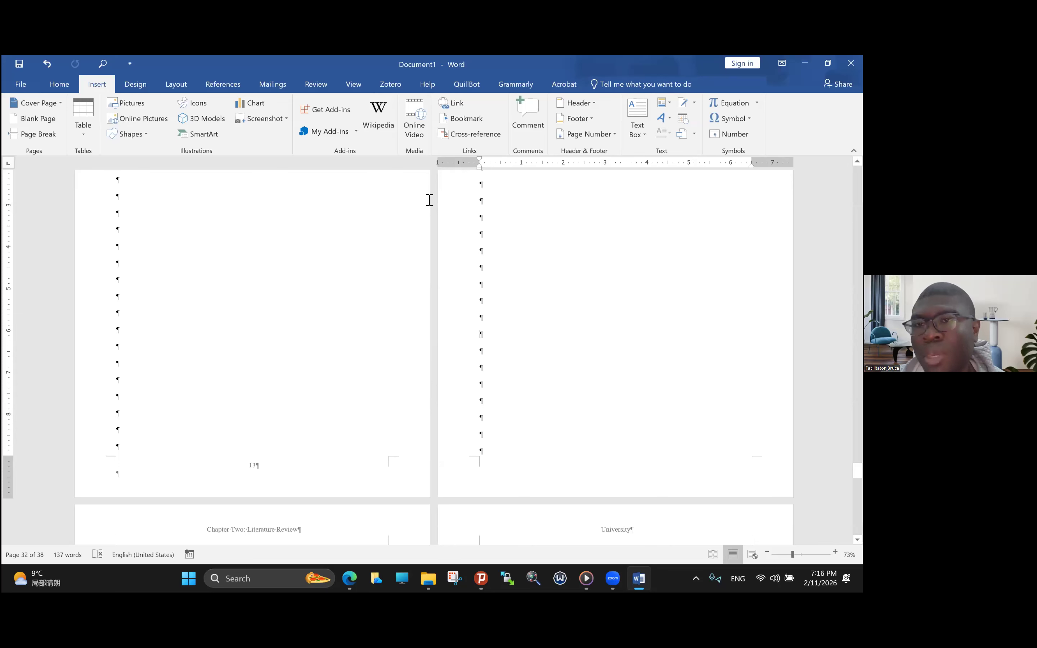
pyautogui.click(670, 107)
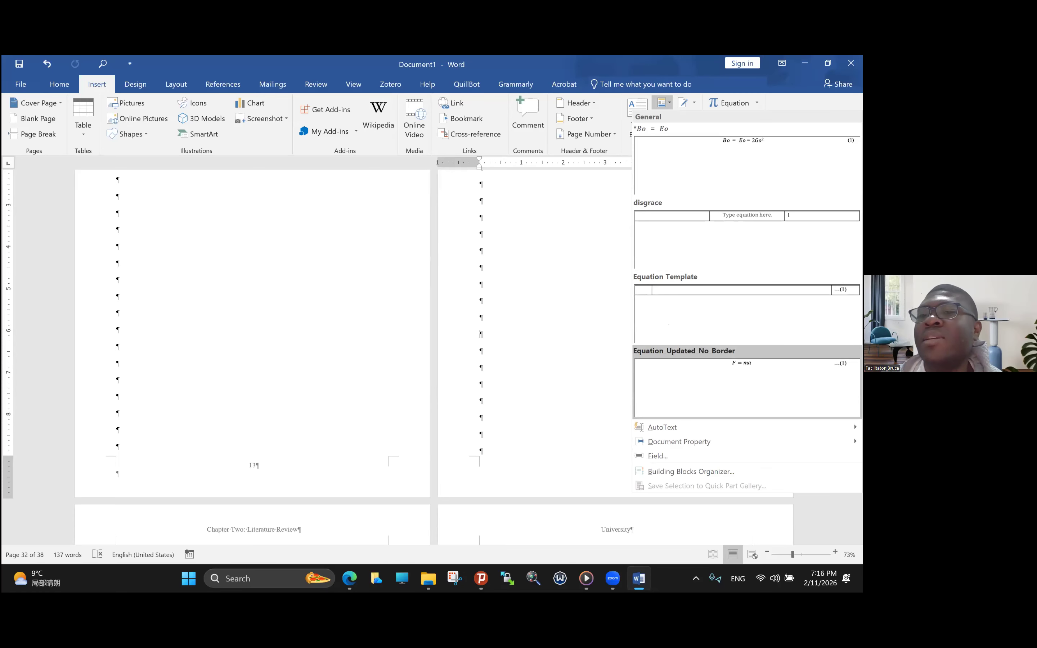
pyautogui.click(747, 386)
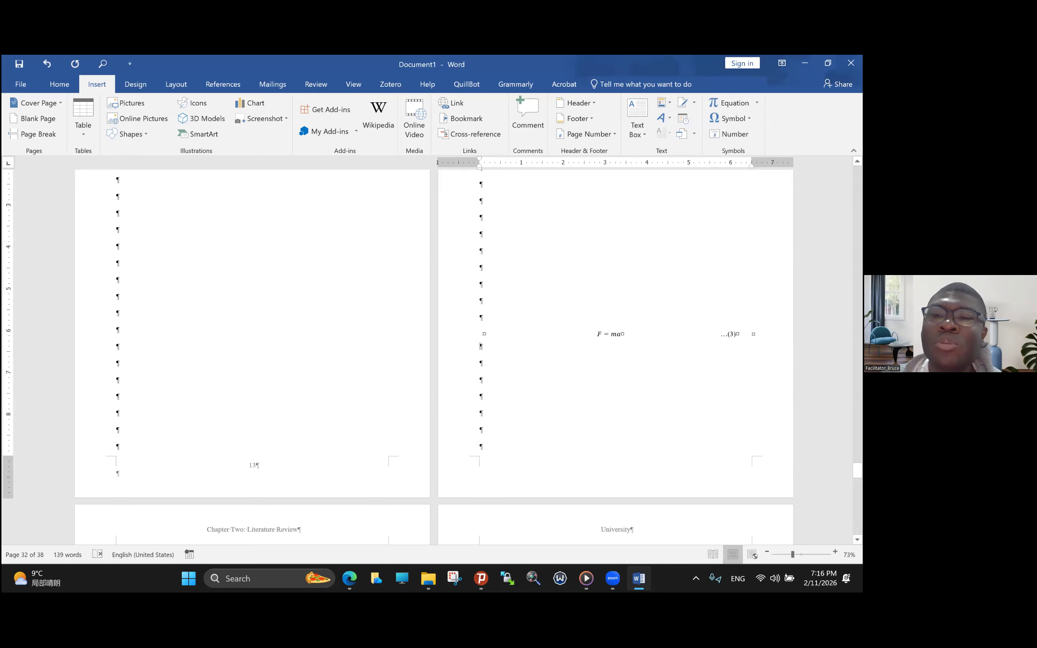
# - Replace the equation in the newly inserted table with w = mg
pyautogui.click(621, 336)
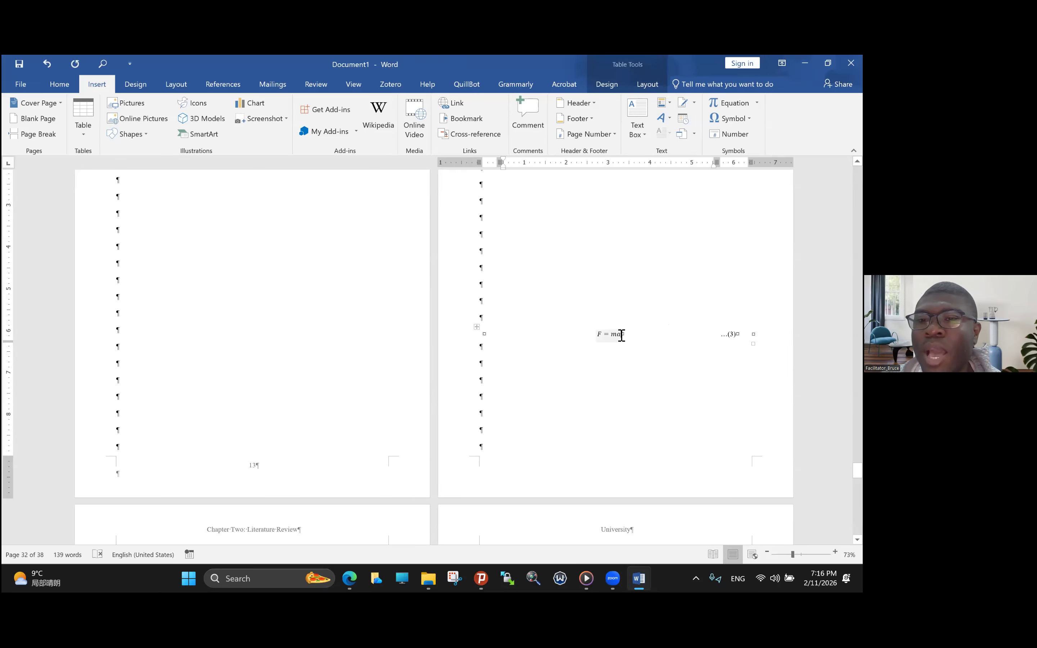
pyautogui.doubleClick(602, 336)
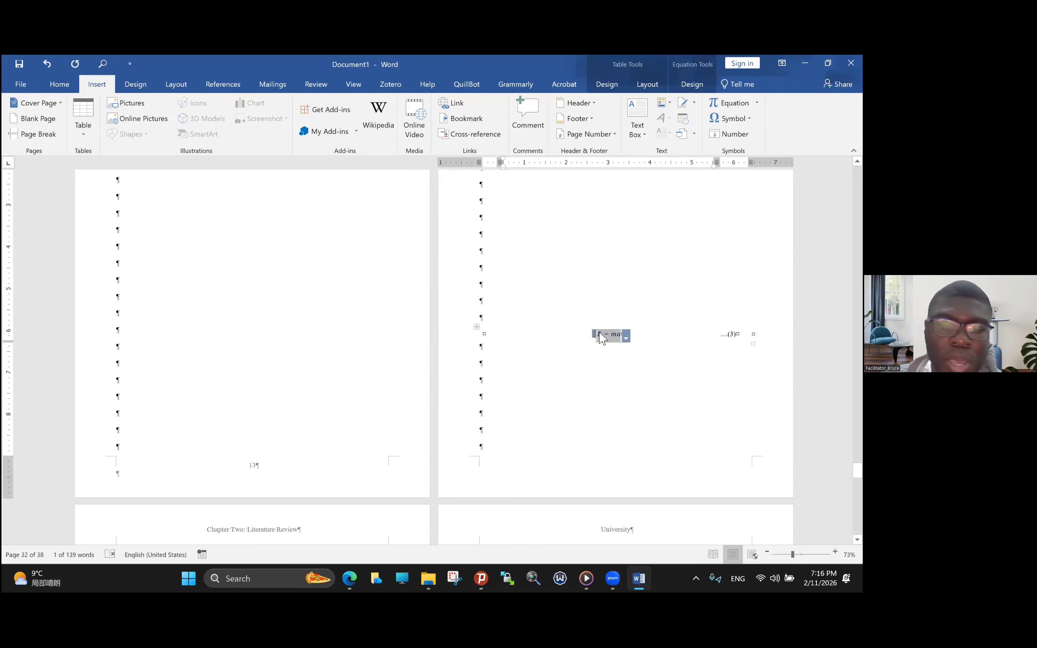
pyautogui.write('w = mg')
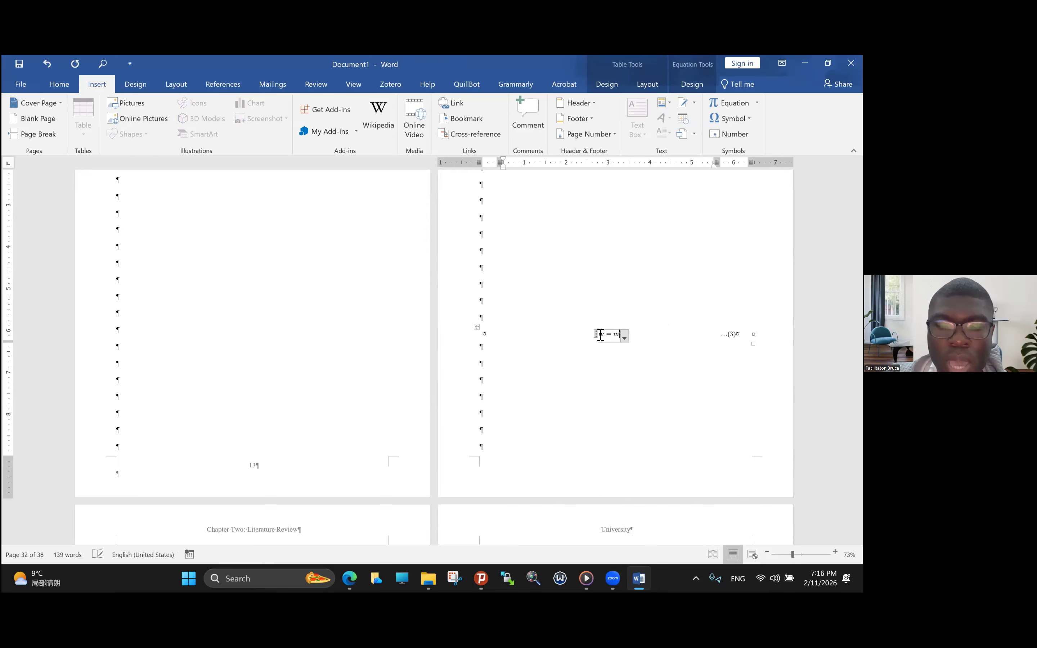
pyautogui.click(583, 325)
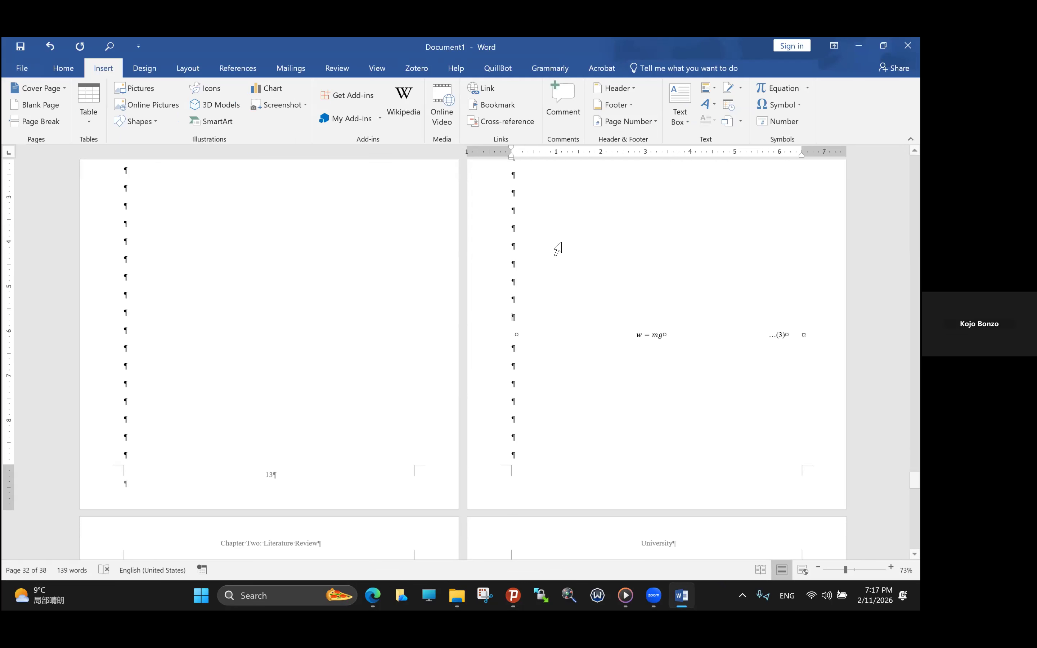
# - Switch to Microsoft Edge and reload the ecampus.nwpu.edu.cn page
pyautogui.click(383, 506)
pyautogui.click(374, 595)
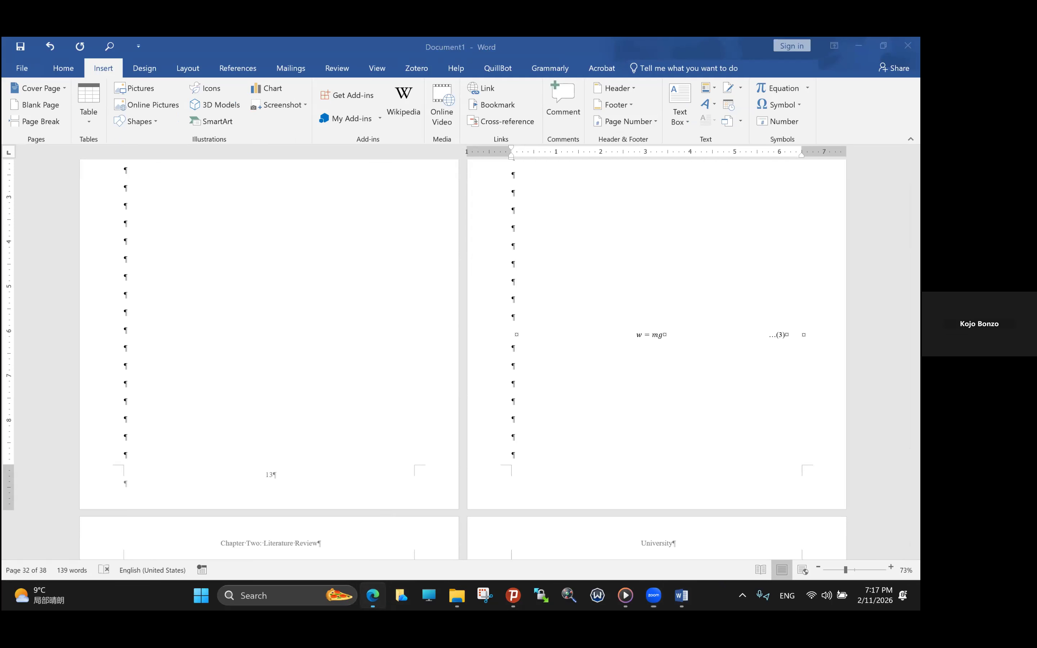
pyautogui.click(45, 82)
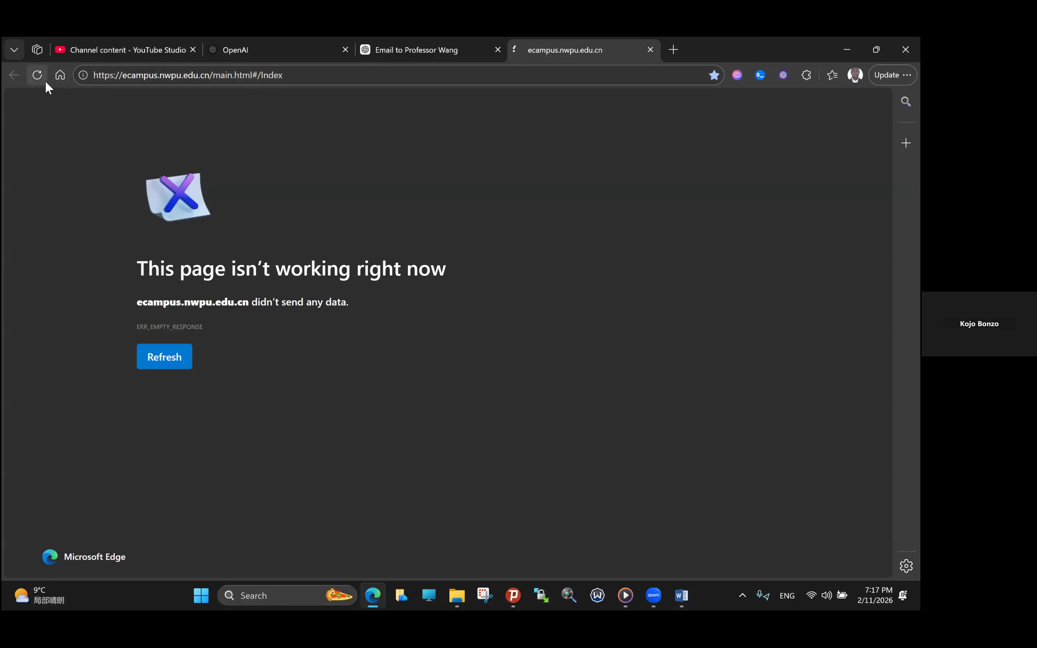
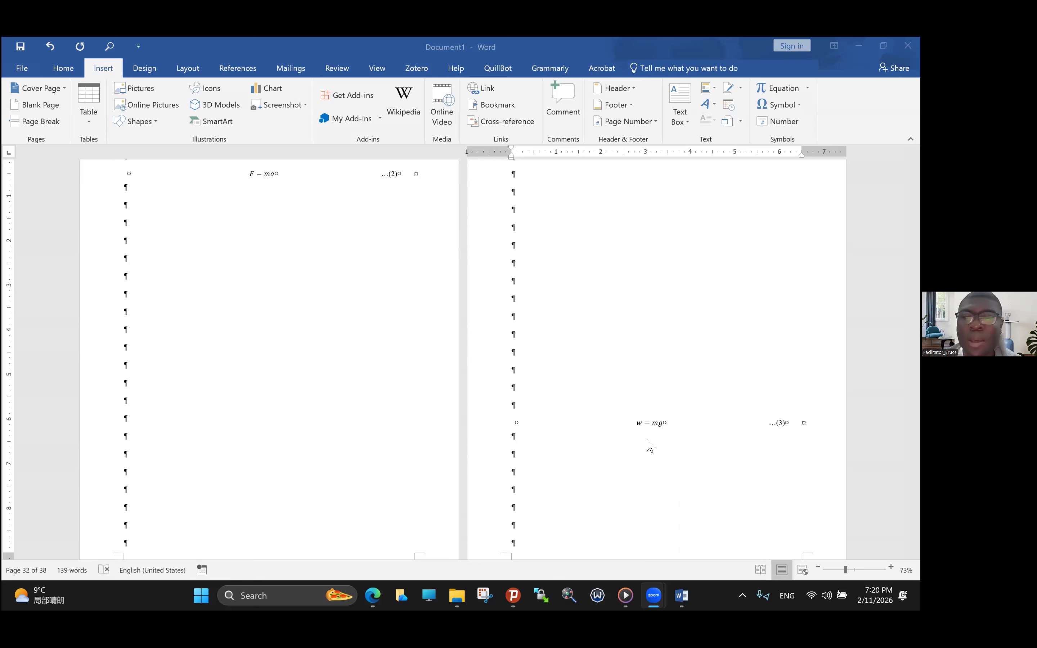
# - Select the whole w = mg equation table and make its contents bold
pyautogui.click(514, 425)
pyautogui.click(508, 423)
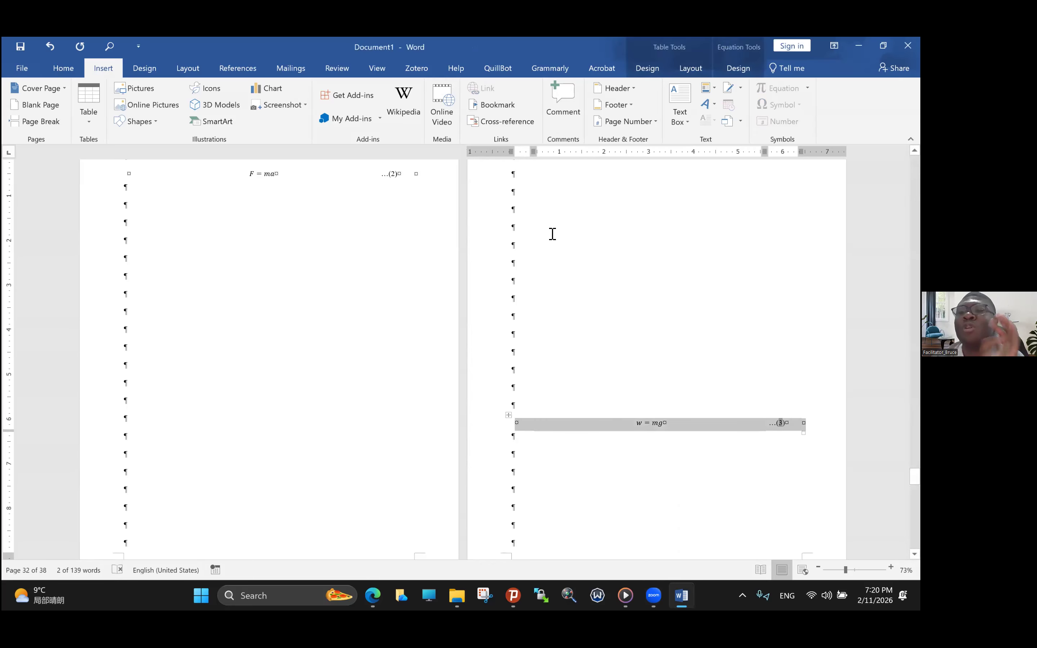
pyautogui.click(70, 68)
pyautogui.click(74, 119)
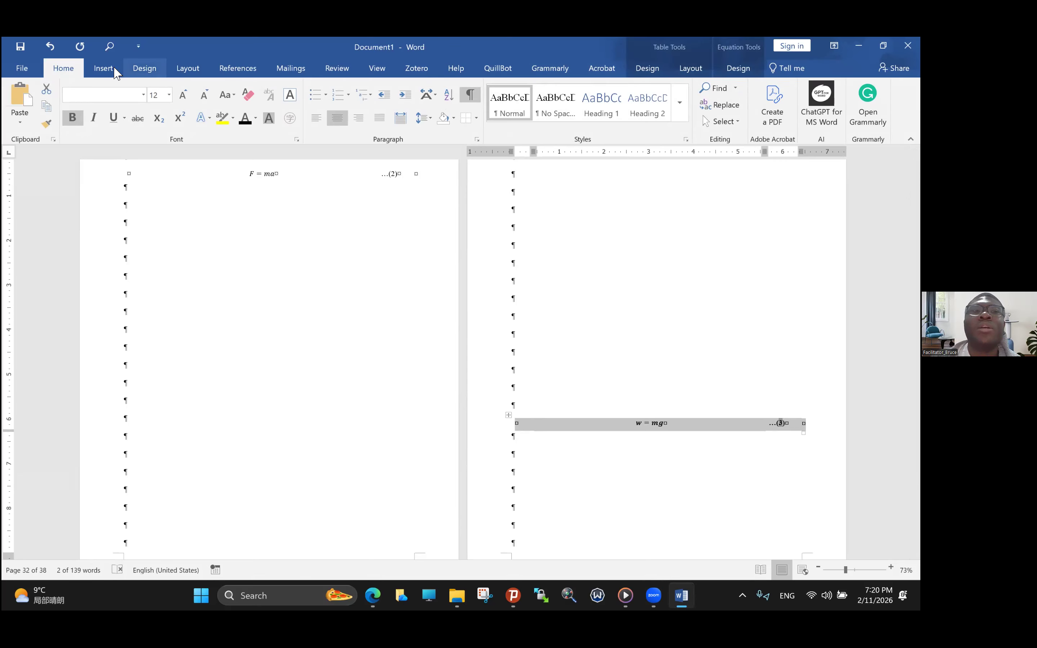
# - Save the selected bold equation table to the Quick Part Gallery under the name Equation_New_Bold
pyautogui.click(104, 68)
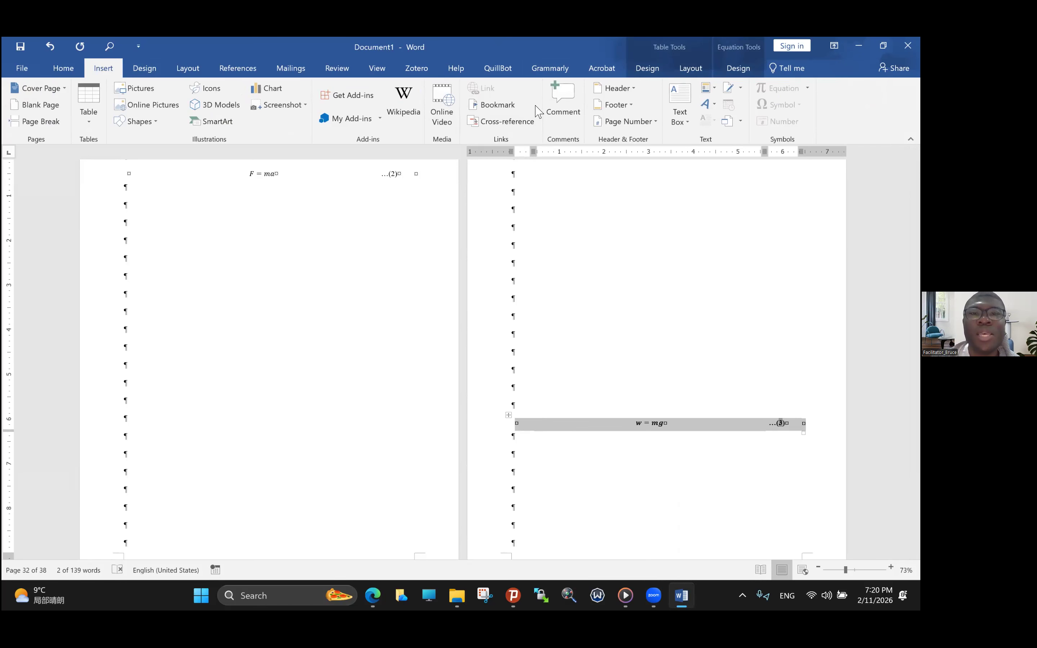
pyautogui.click(714, 94)
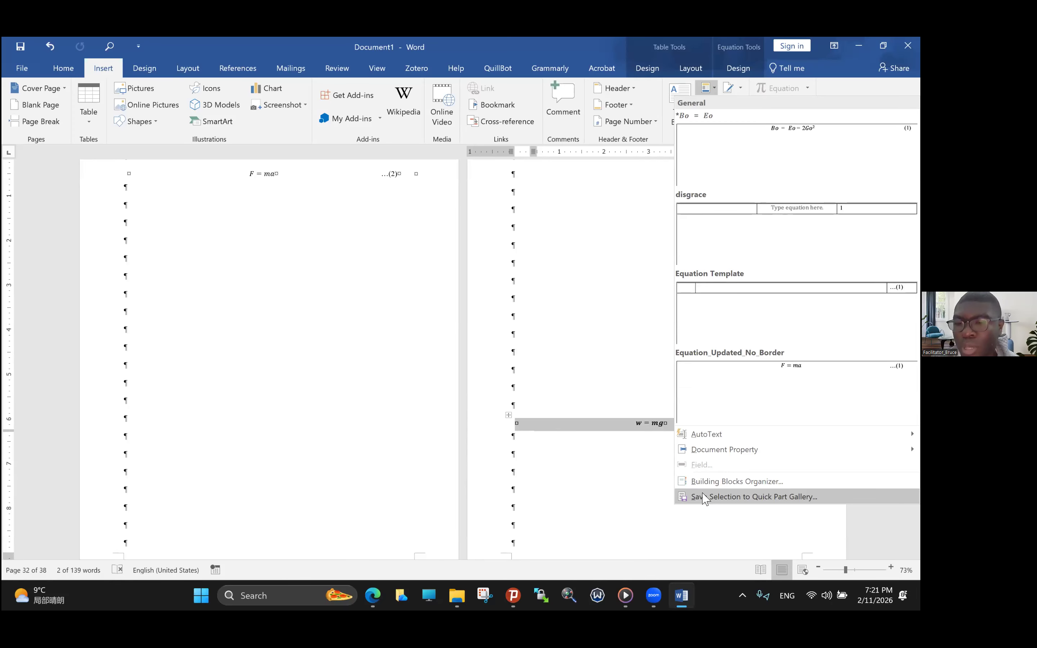
pyautogui.click(705, 497)
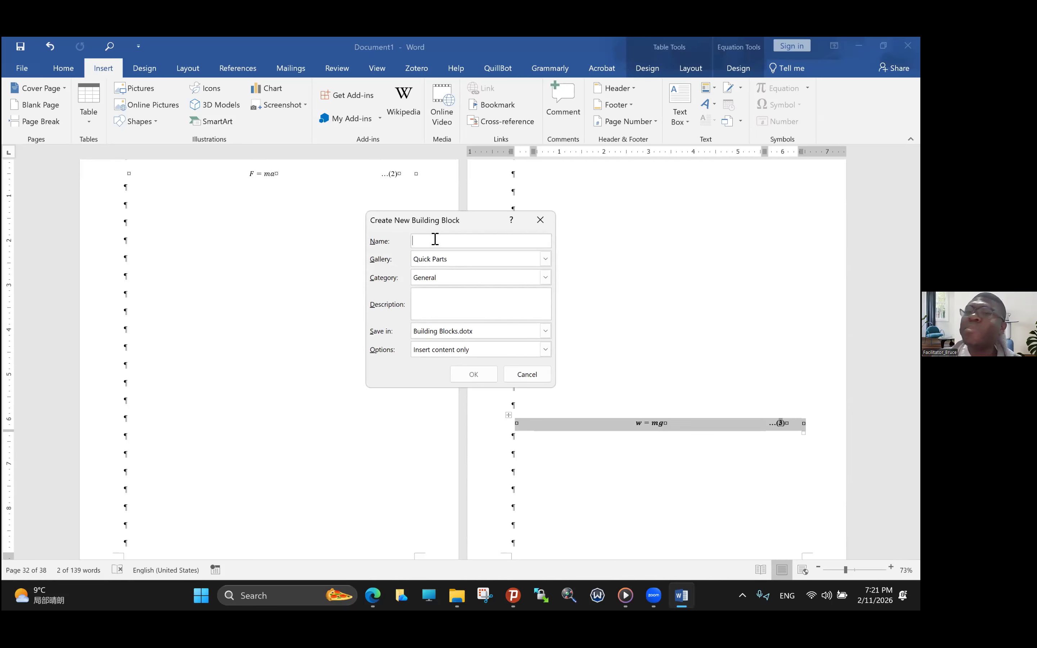
pyautogui.write('E')
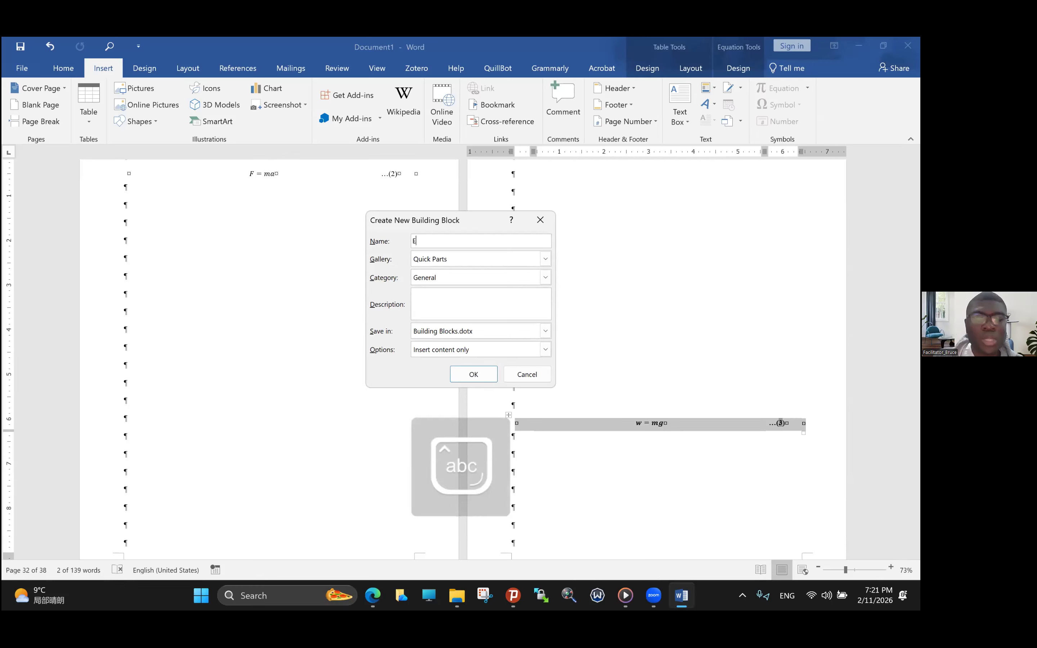
pyautogui.write('quation_')
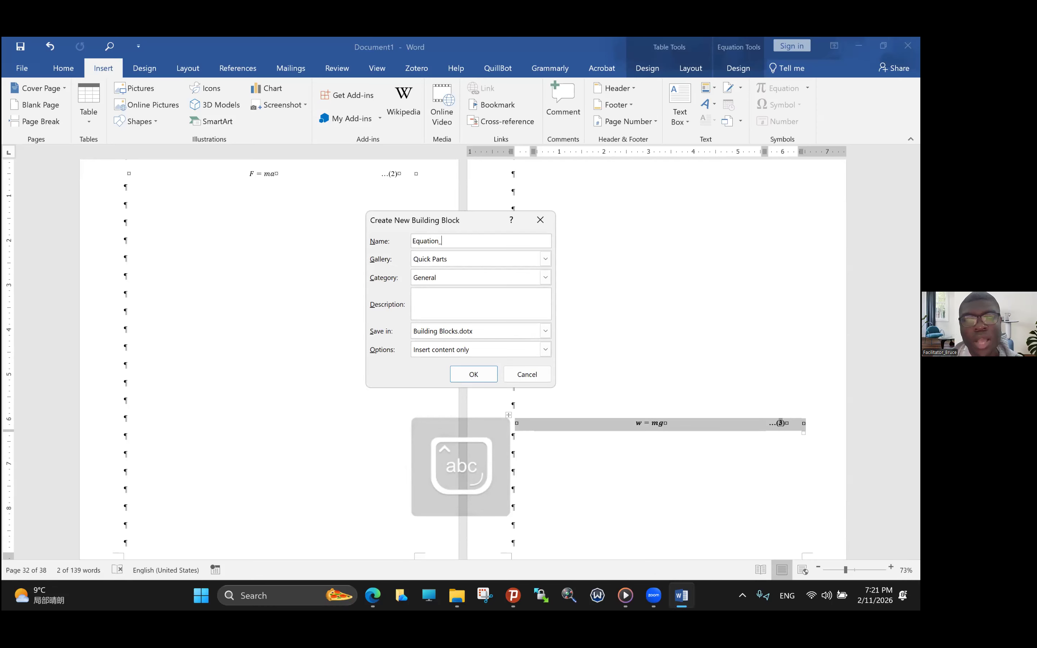
pyautogui.press('capslock')
pyautogui.write('_')
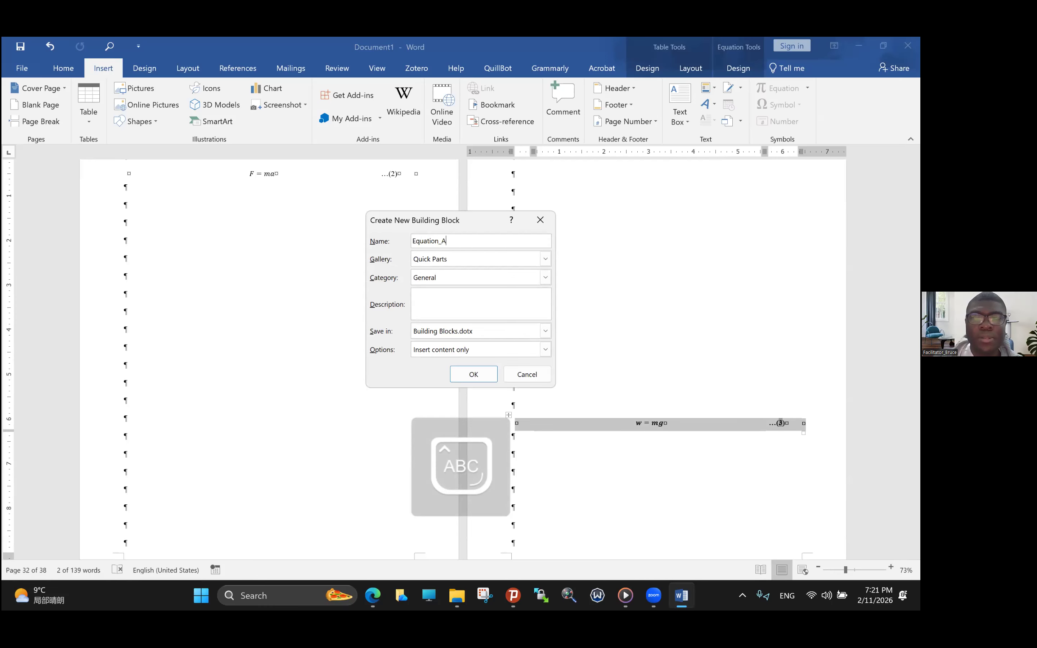
pyautogui.write('N')
pyautogui.press('capslock')
pyautogui.write('ew')
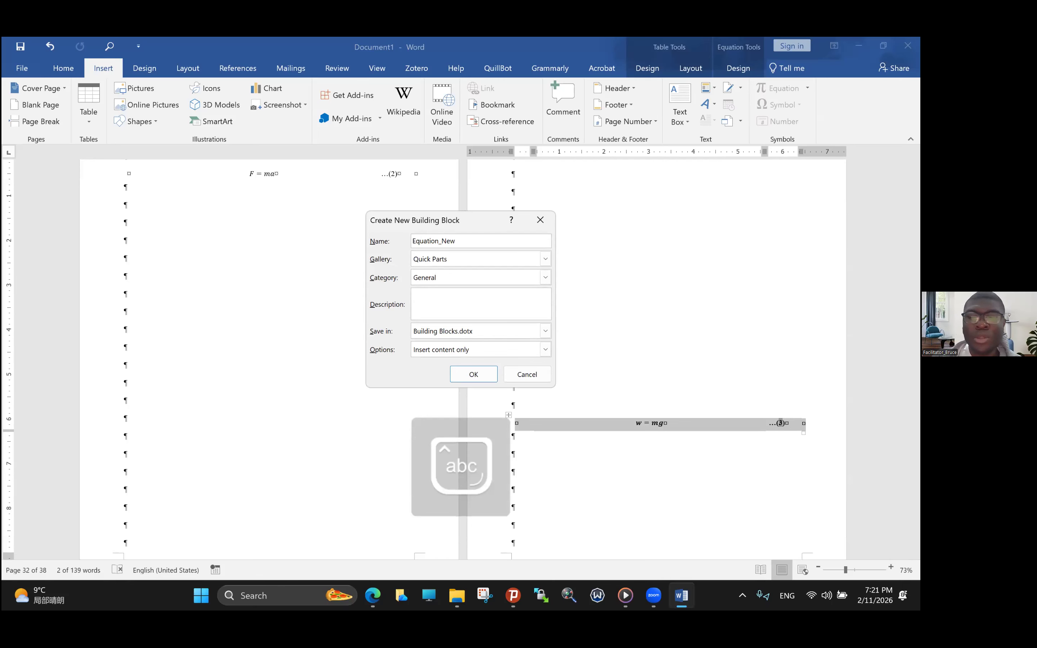
pyautogui.press('capslock')
pyautogui.write('_B')
pyautogui.press('capslock')
pyautogui.write('ol')
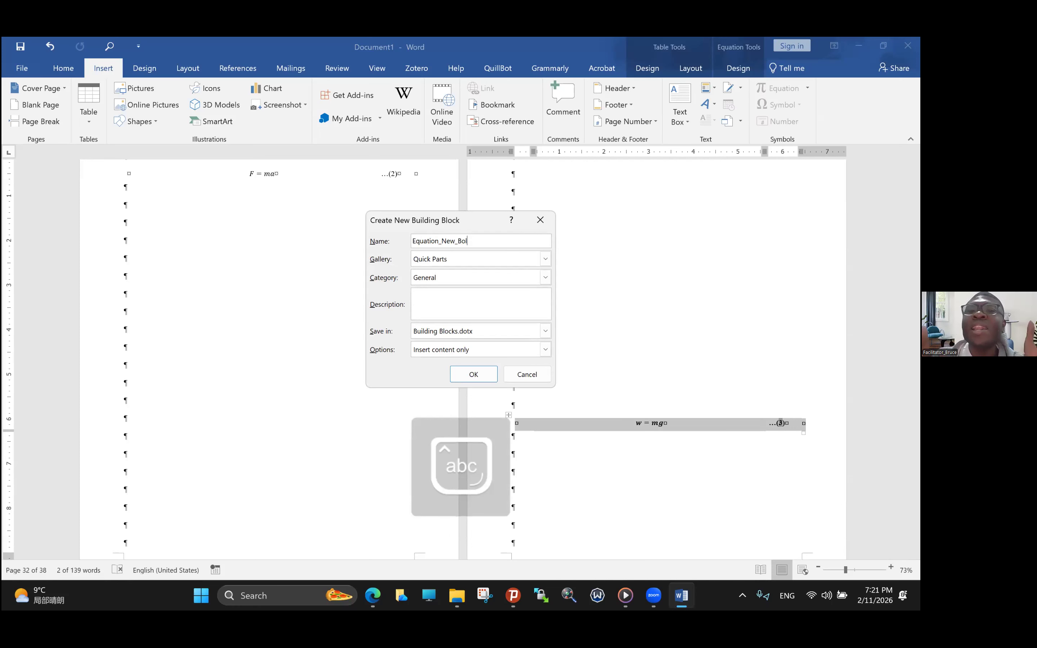
pyautogui.write('d')
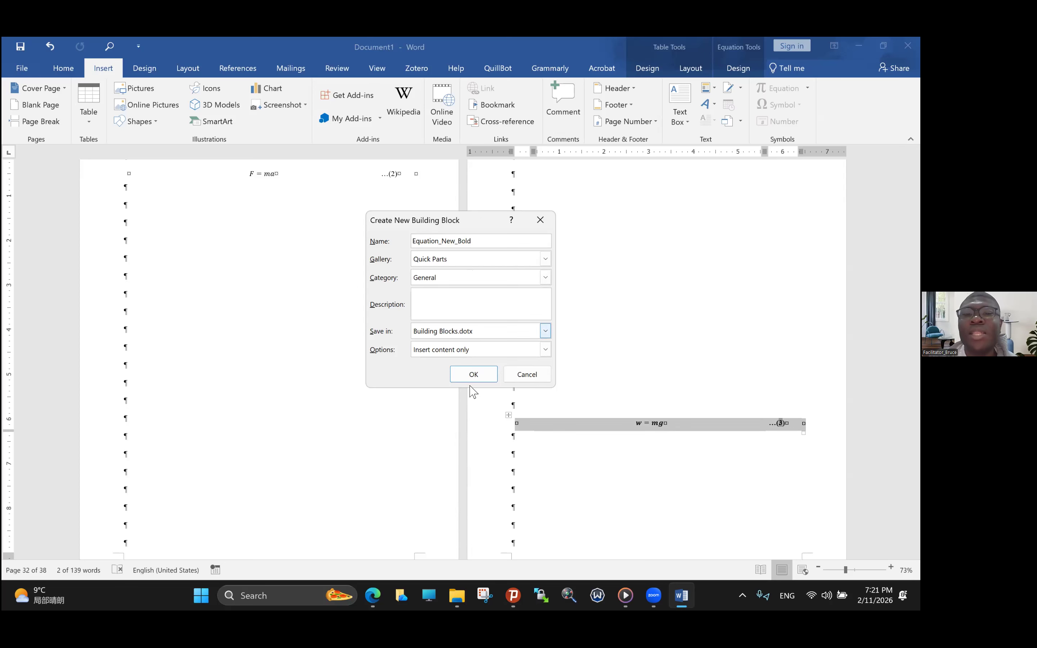
pyautogui.click(469, 374)
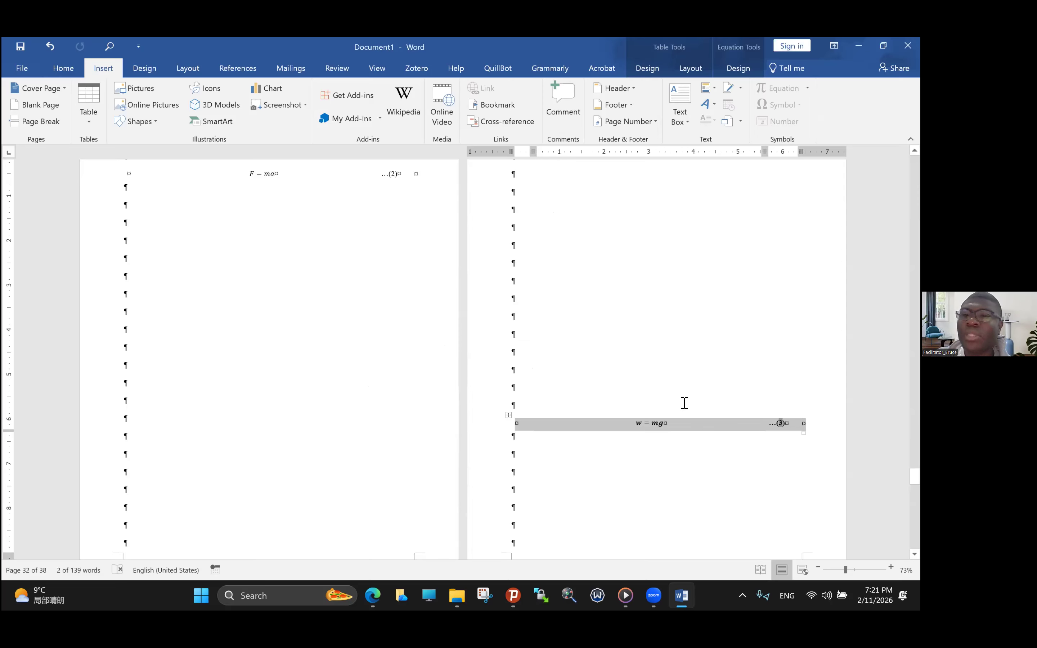
# - Insert the Equation_New_Bold Quick Part at the first empty paragraph of the next University page, beside the section break page
pyautogui.scroll(-1, 681, 403)
pyautogui.scroll(-2, 669, 392)
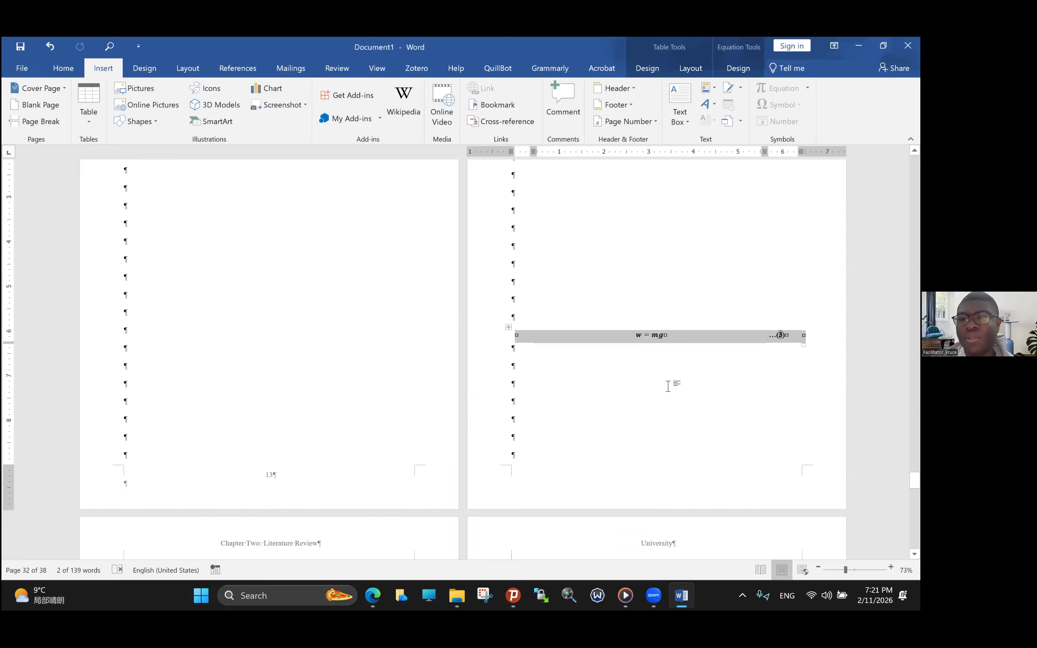
pyautogui.scroll(-4, 546, 349)
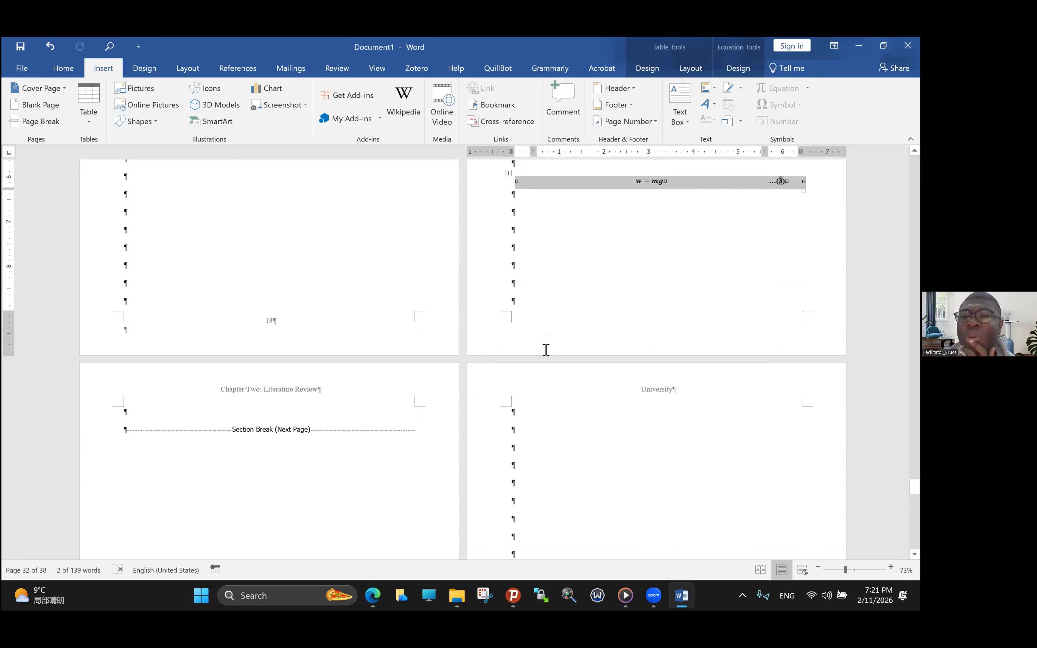
pyautogui.scroll(6, 552, 363)
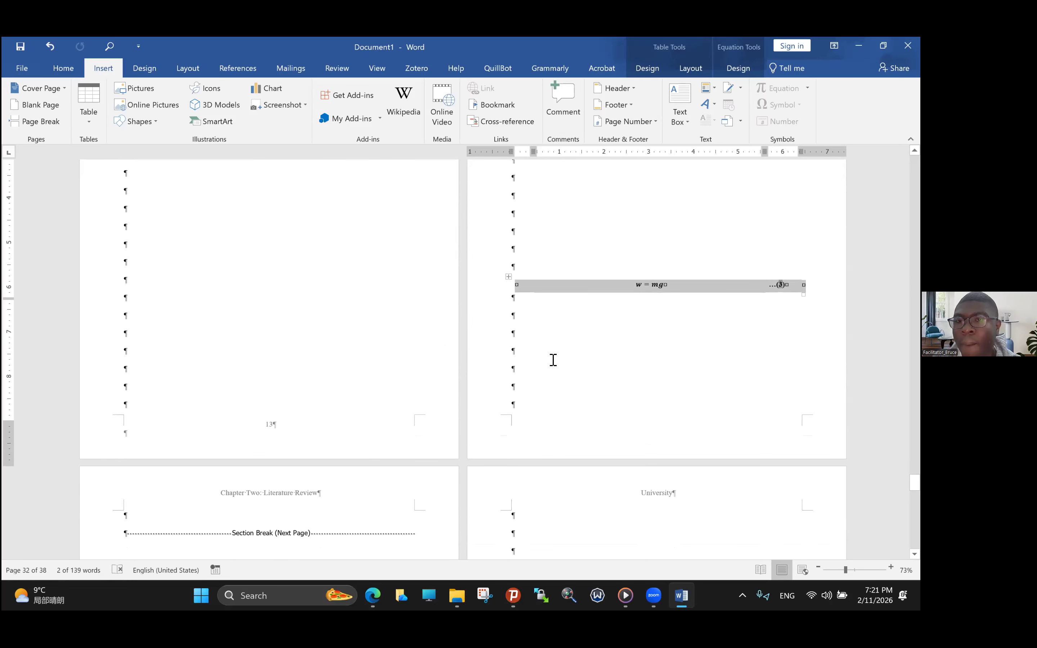
pyautogui.scroll(-4, 554, 357)
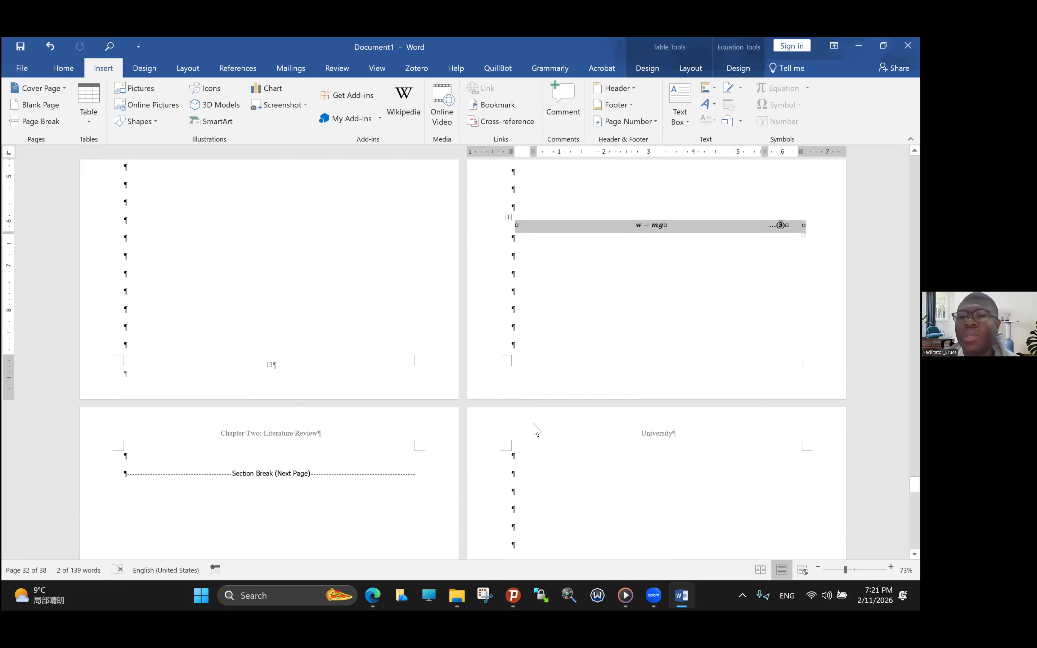
pyautogui.click(527, 459)
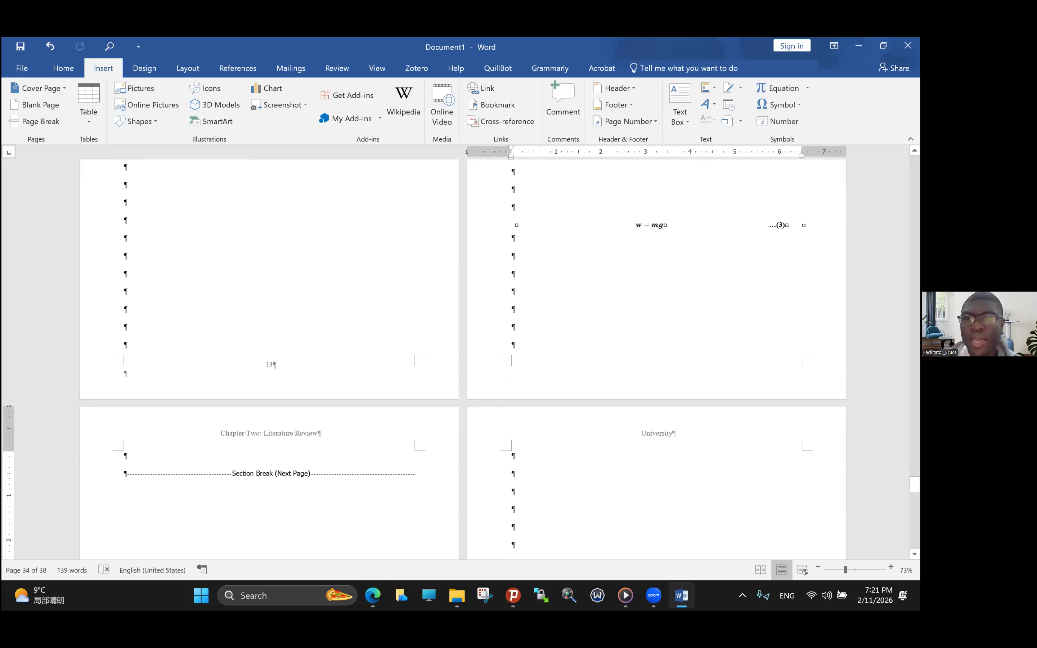
pyautogui.click(710, 89)
pyautogui.moveTo(713, 449)
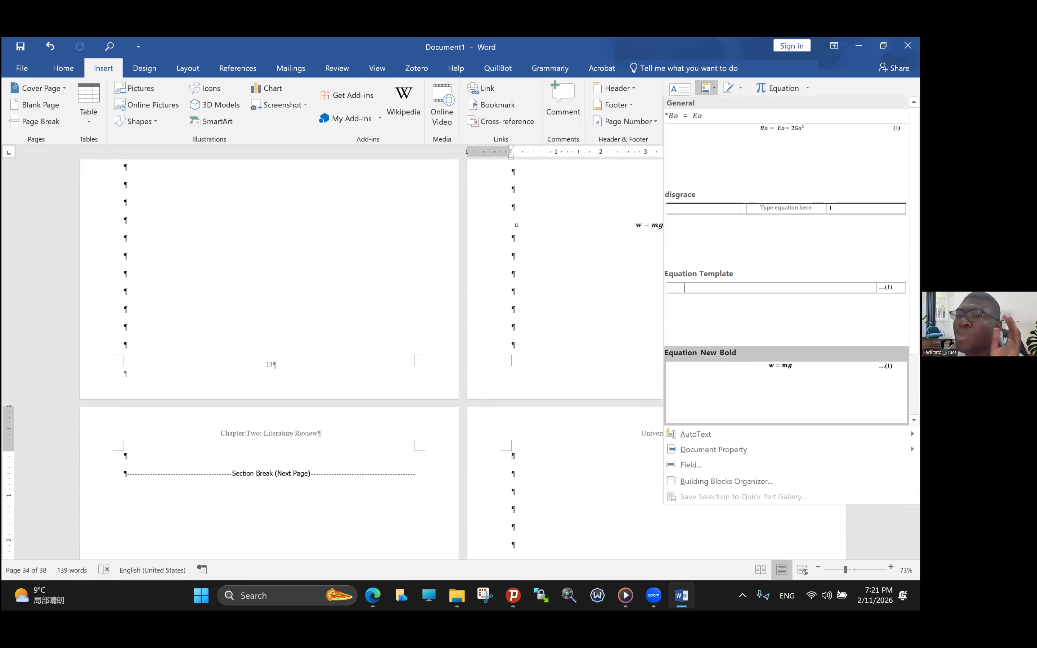
pyautogui.scroll(-1, 772, 386)
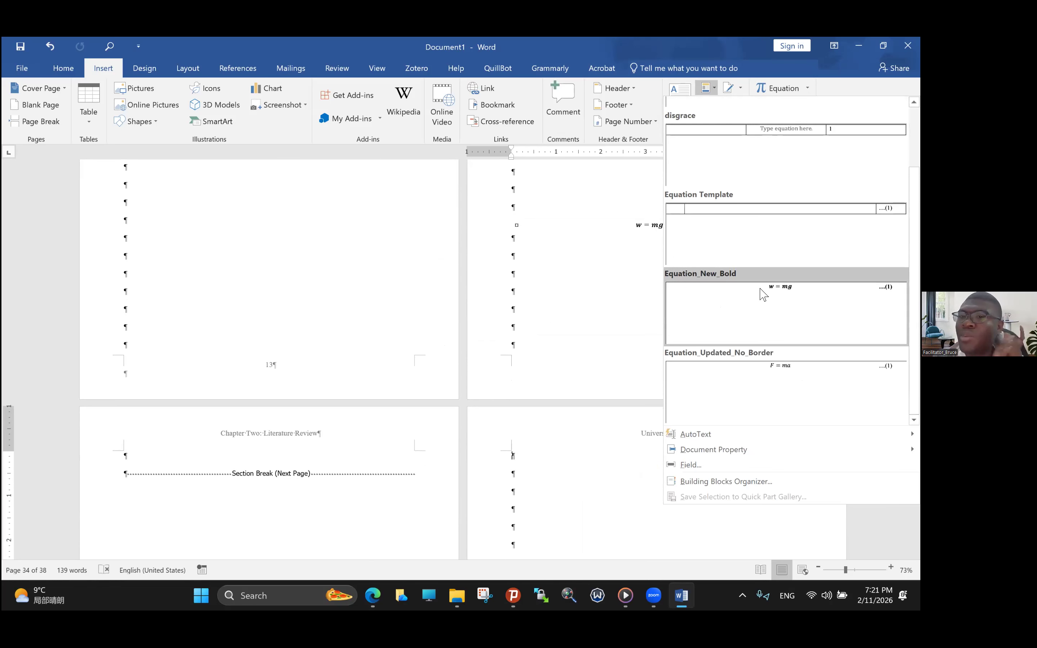
pyautogui.click(791, 300)
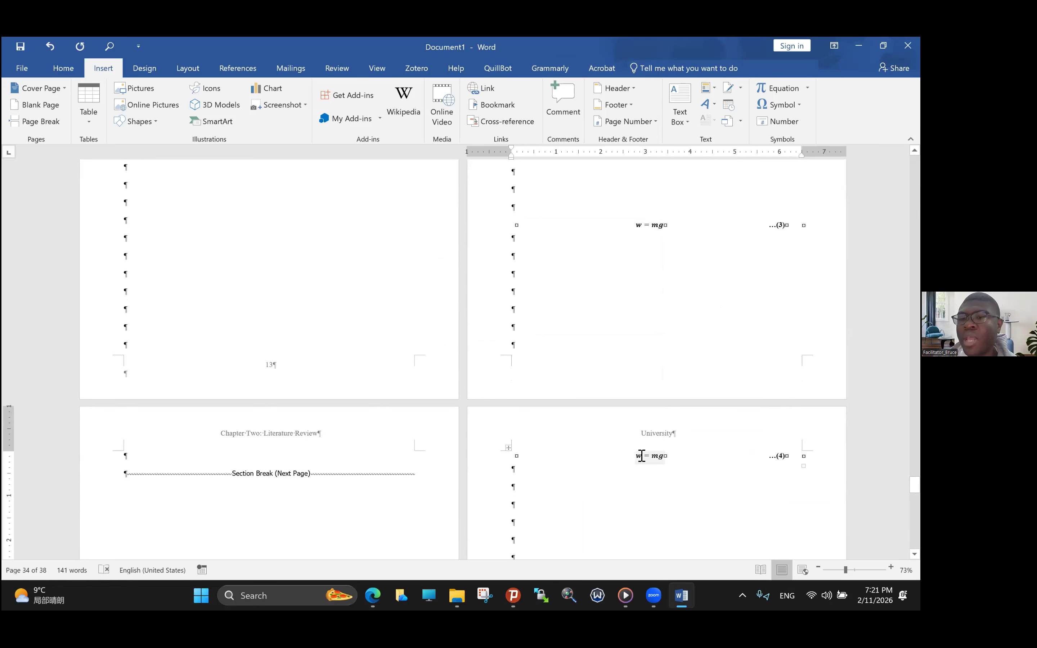
# - Replace the equation in the newly inserted table with K.E = 1/2 MV2, writing the one-half as a stacked fraction
pyautogui.moveTo(638, 456); pyautogui.dragTo(665, 459)
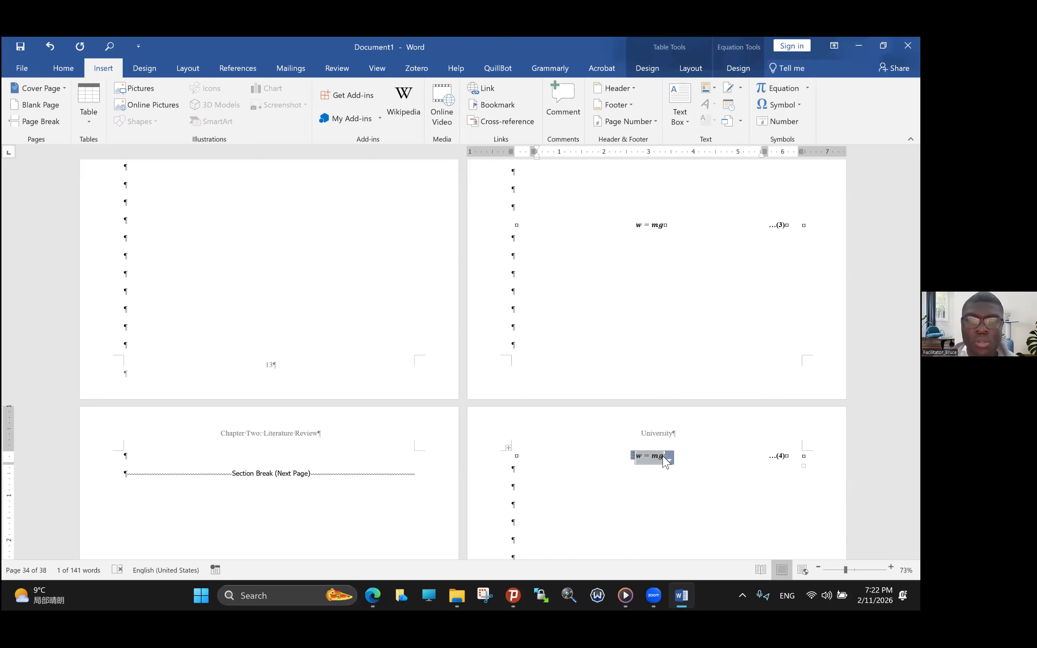
pyautogui.click(665, 456)
pyautogui.press('BackSpace')
pyautogui.press('BackSpace')
pyautogui.press('BackSpace')
pyautogui.press('BackSpace')
pyautogui.press('capslock')
pyautogui.write('K')
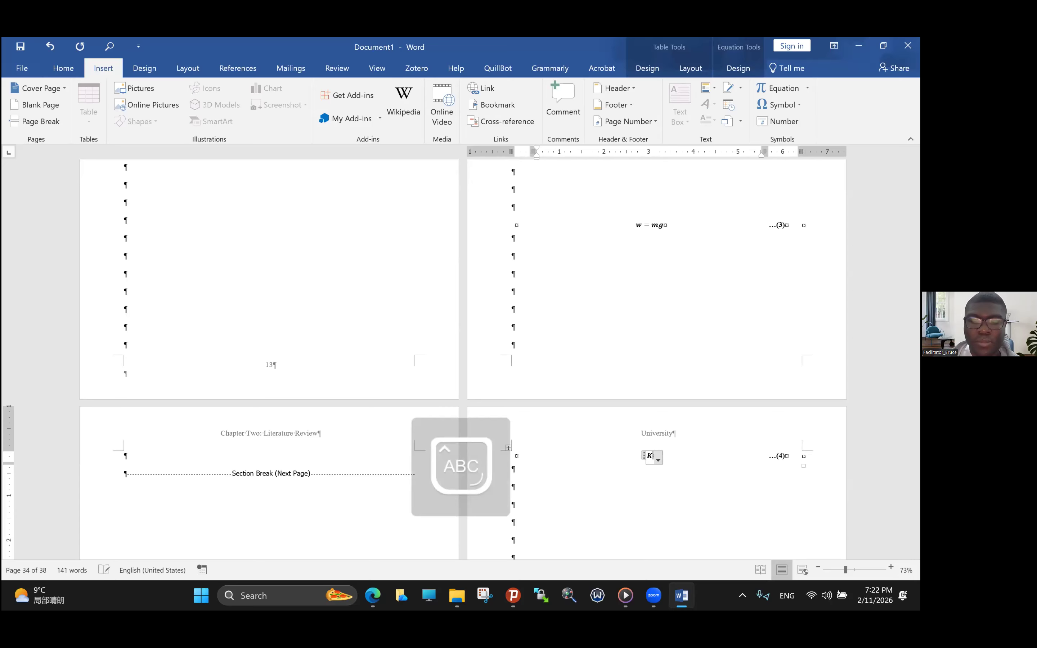
pyautogui.write('.E=')
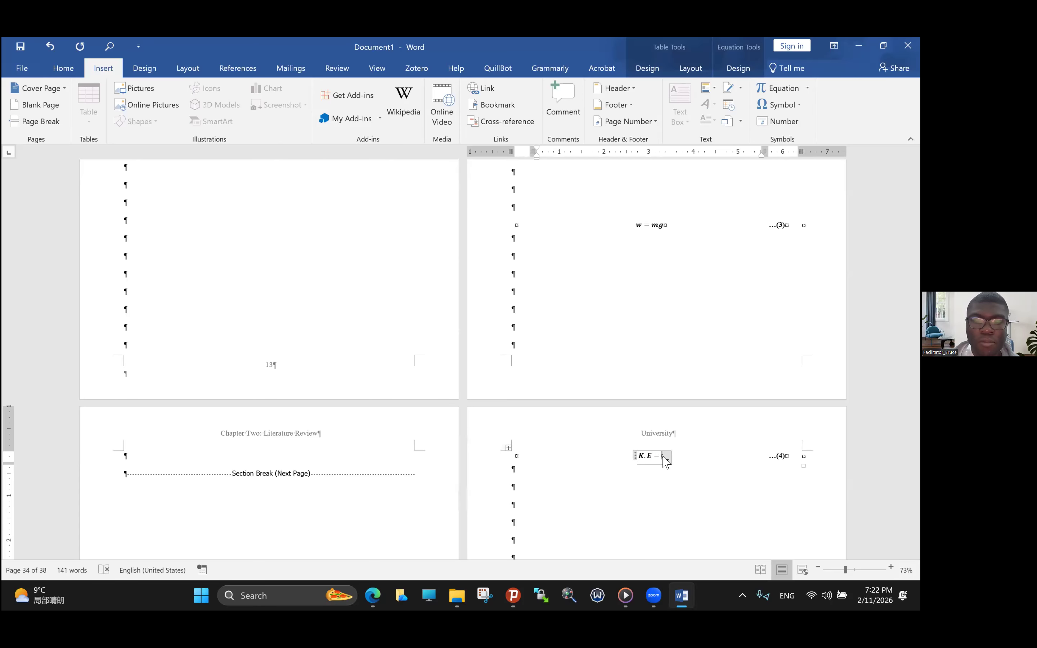
pyautogui.write('1')
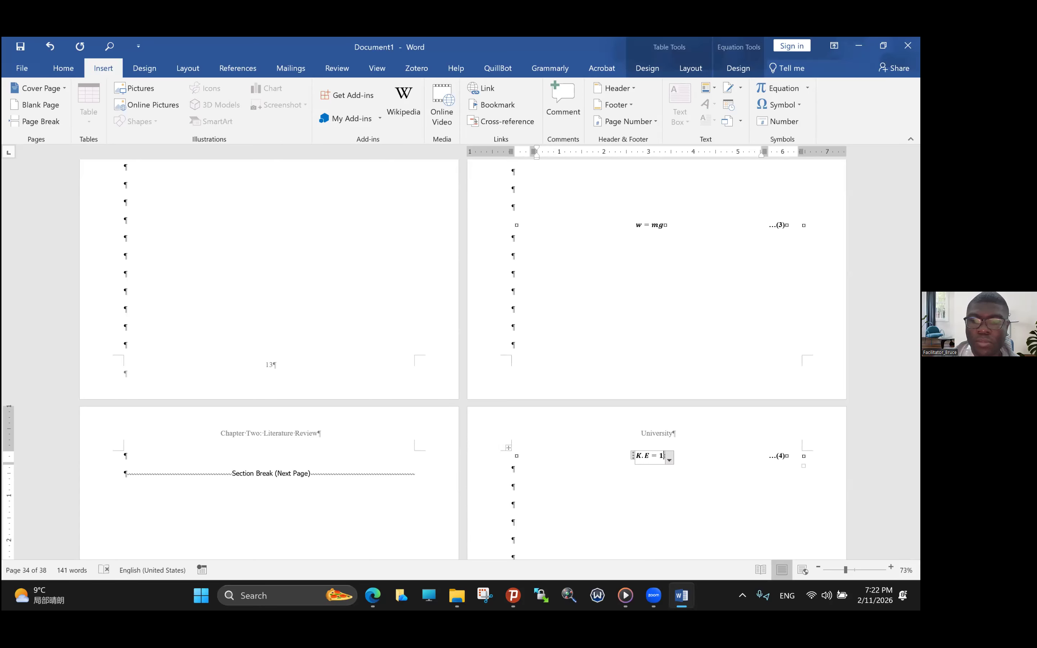
pyautogui.write('/2 MV')
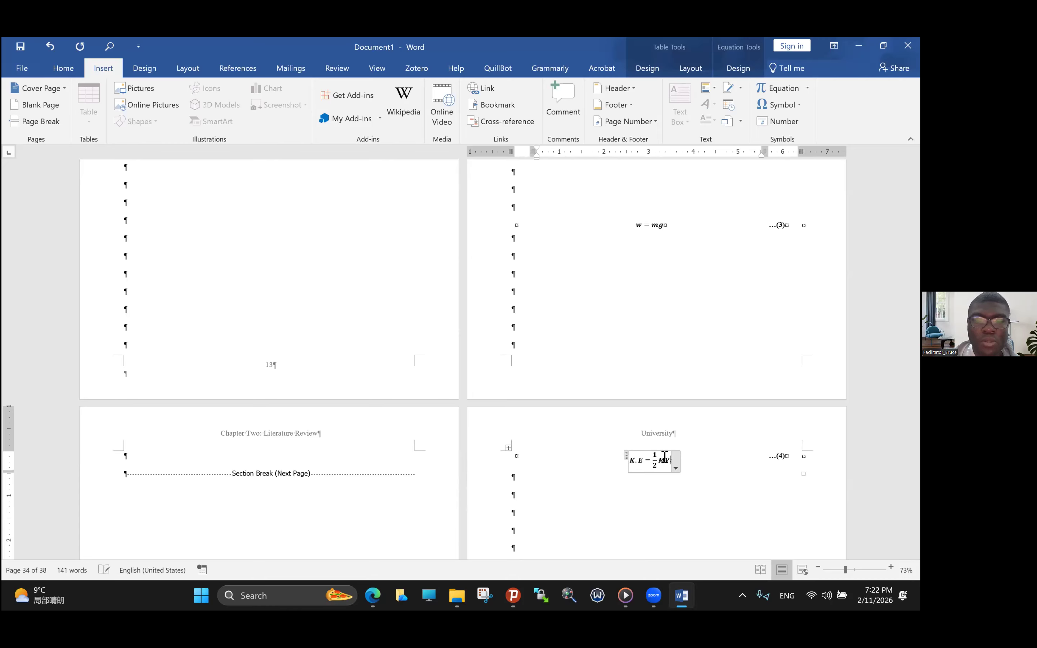
pyautogui.write('2')
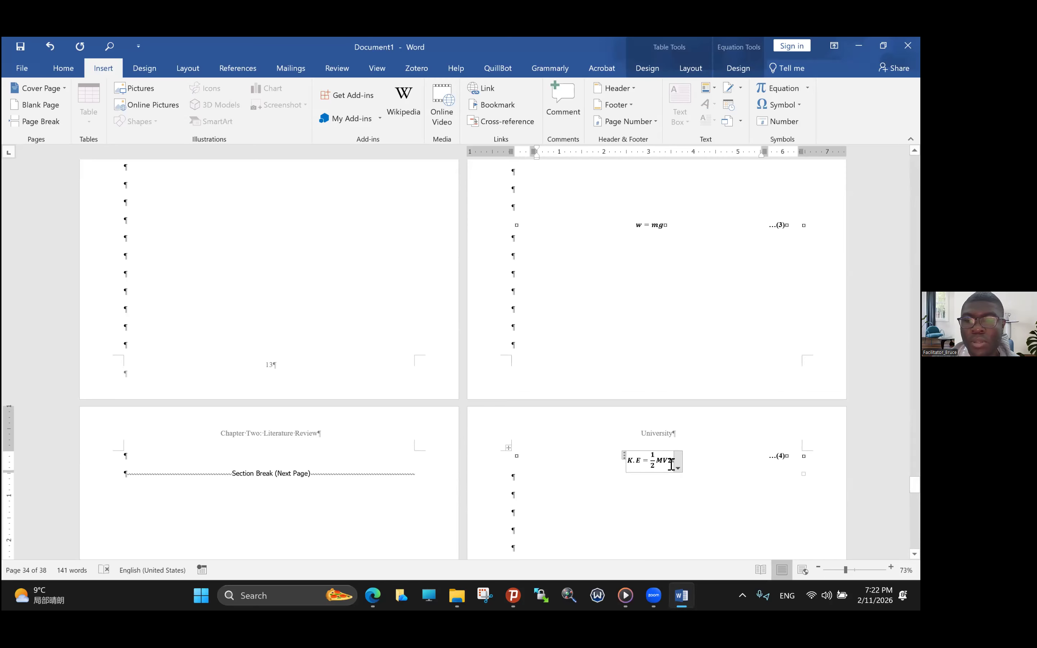
# - Convert the 2 after V in the K.E equation into a superscript using the equation Script structure
pyautogui.moveTo(672, 464); pyautogui.dragTo(668, 463)
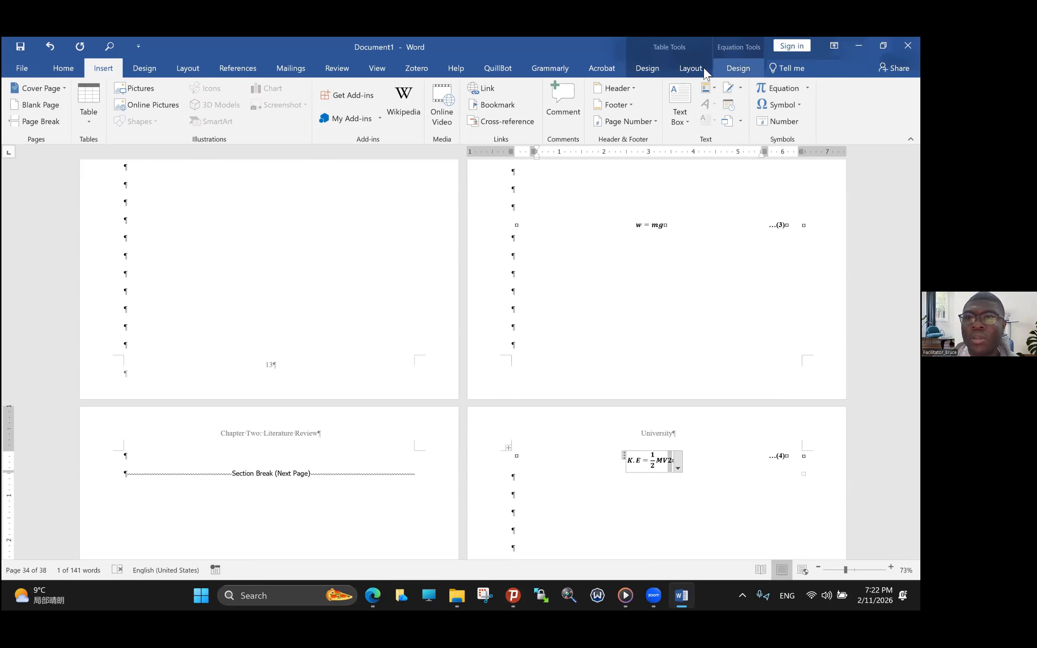
pyautogui.click(738, 67)
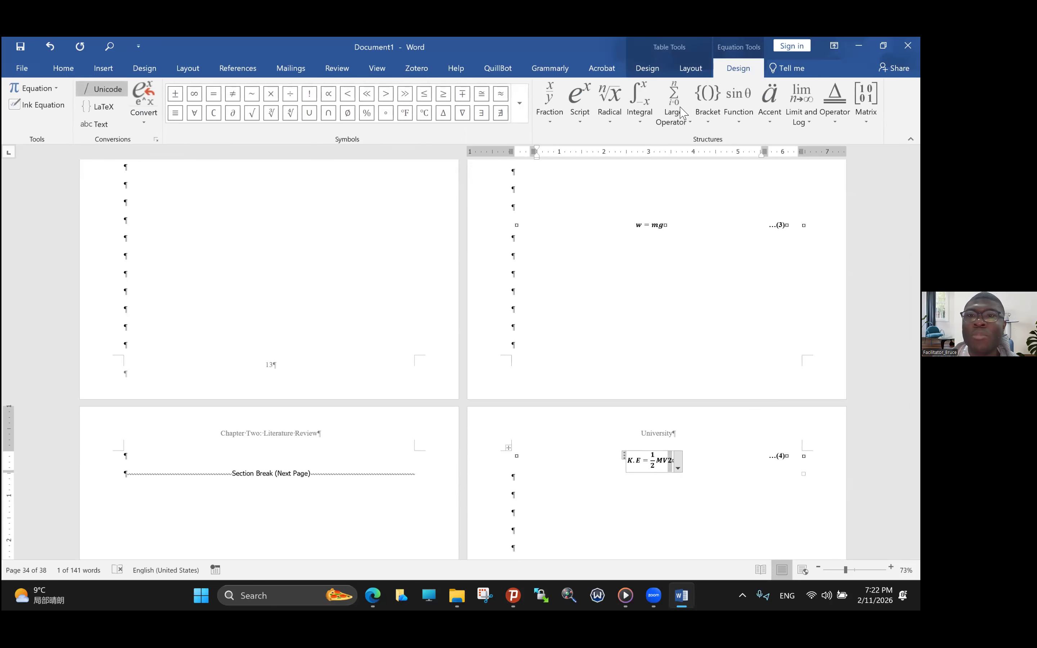
pyautogui.click(585, 126)
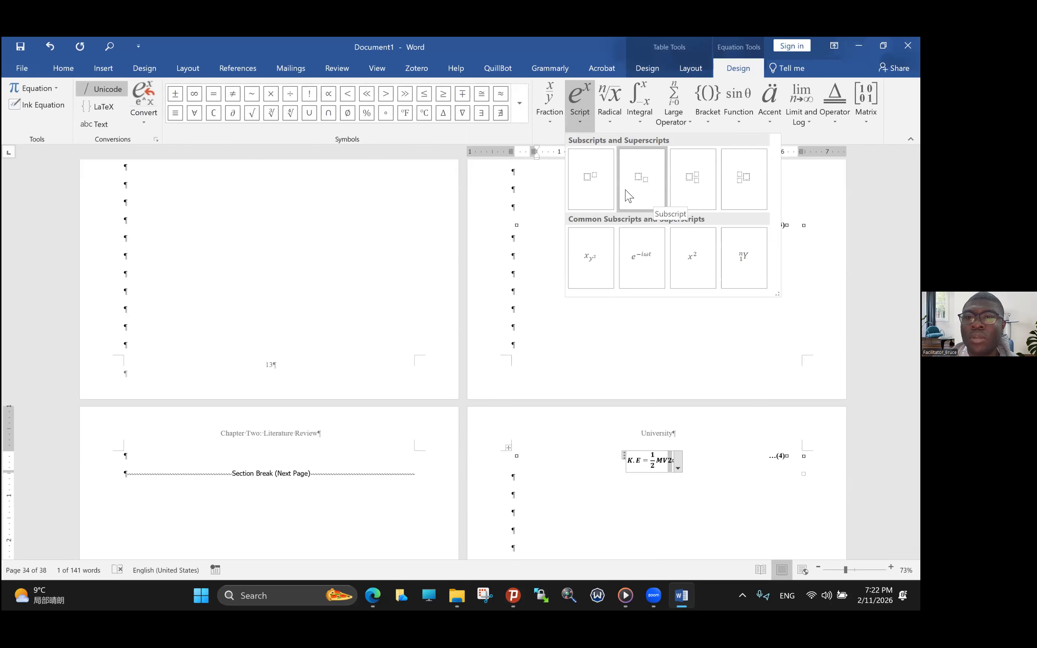
pyautogui.click(674, 464)
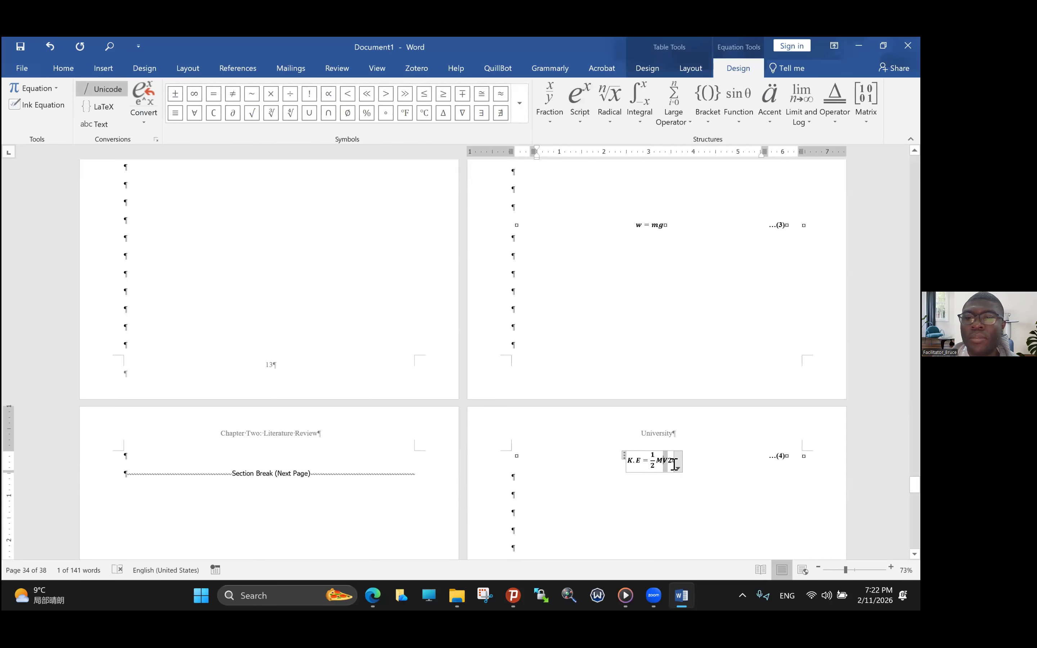
pyautogui.click(584, 124)
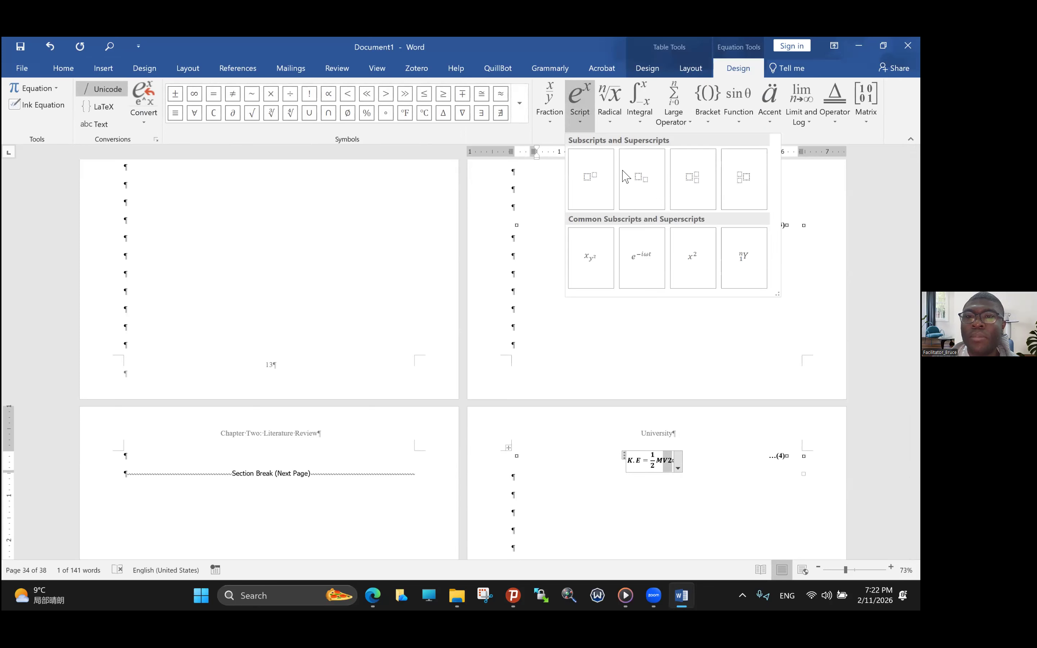
pyautogui.click(594, 183)
pyautogui.write('2')
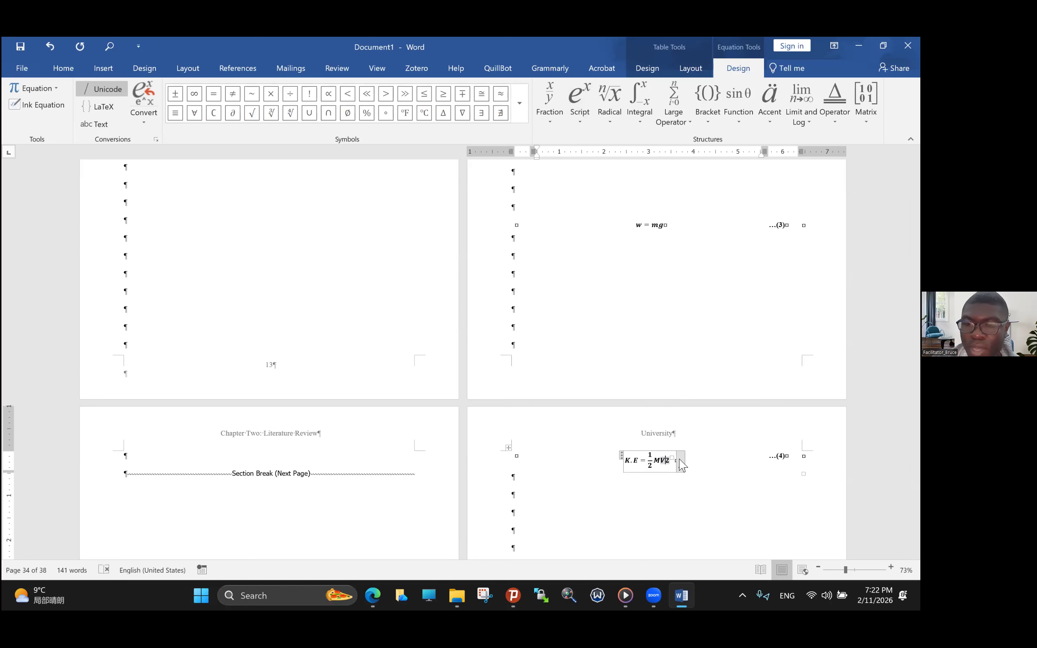
pyautogui.press('Delete')
pyautogui.press('Right')
pyautogui.write('2')
pyautogui.click(700, 467)
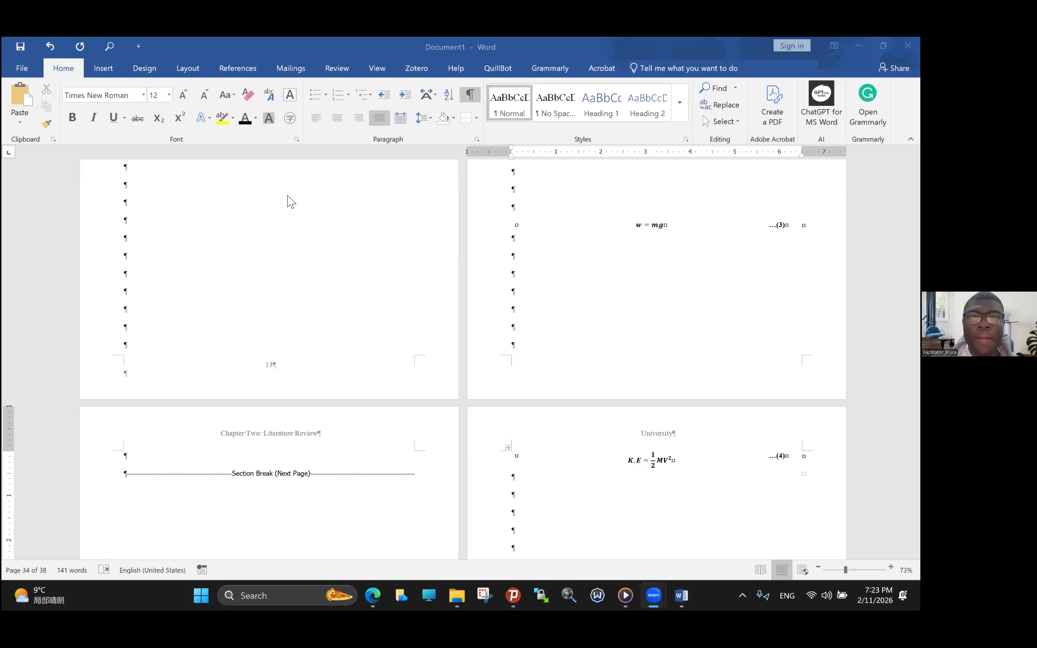
pyautogui.scroll(-1, 291, 202)
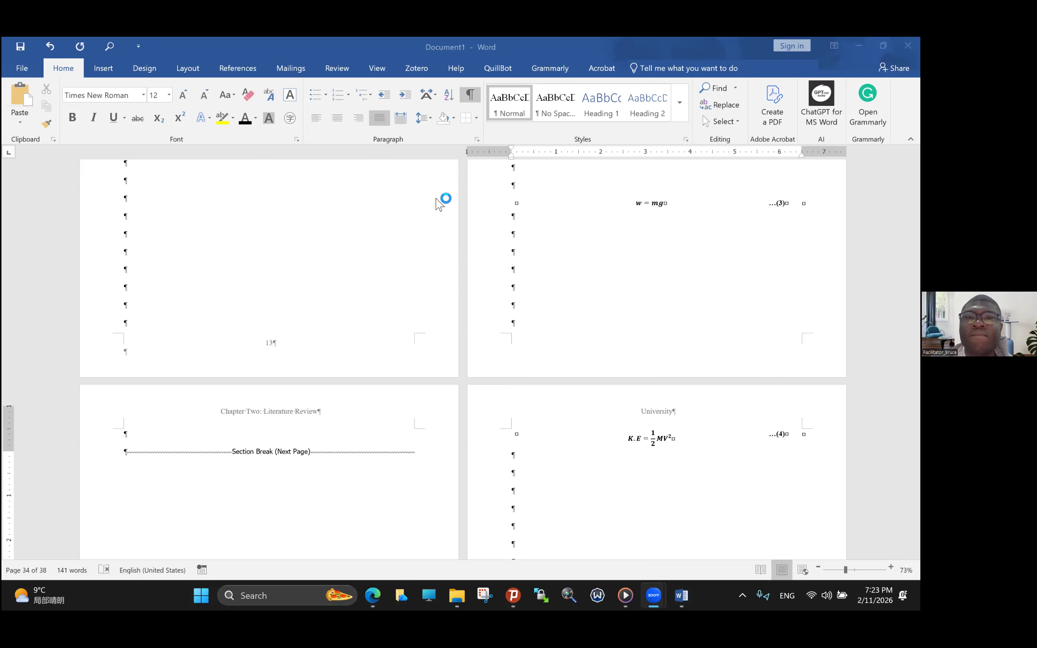
pyautogui.scroll(3, 532, 204)
pyautogui.scroll(-3, 676, 367)
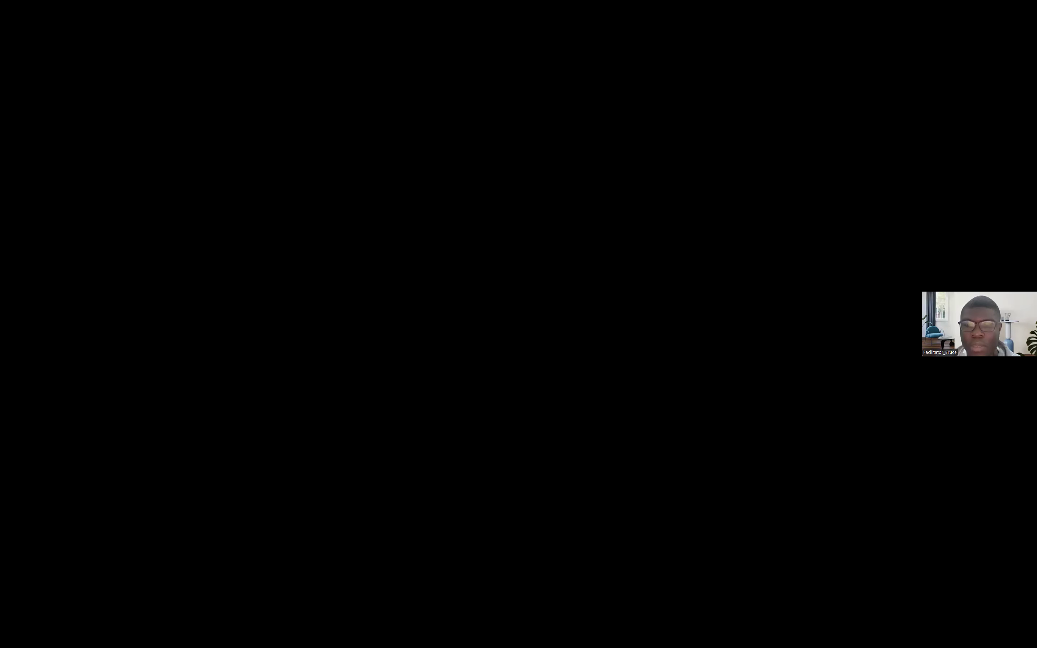
# - Examine the K.E equation on the University page at high magnification, checking its fraction and superscript
pyautogui.scroll(-3, 521, 308)
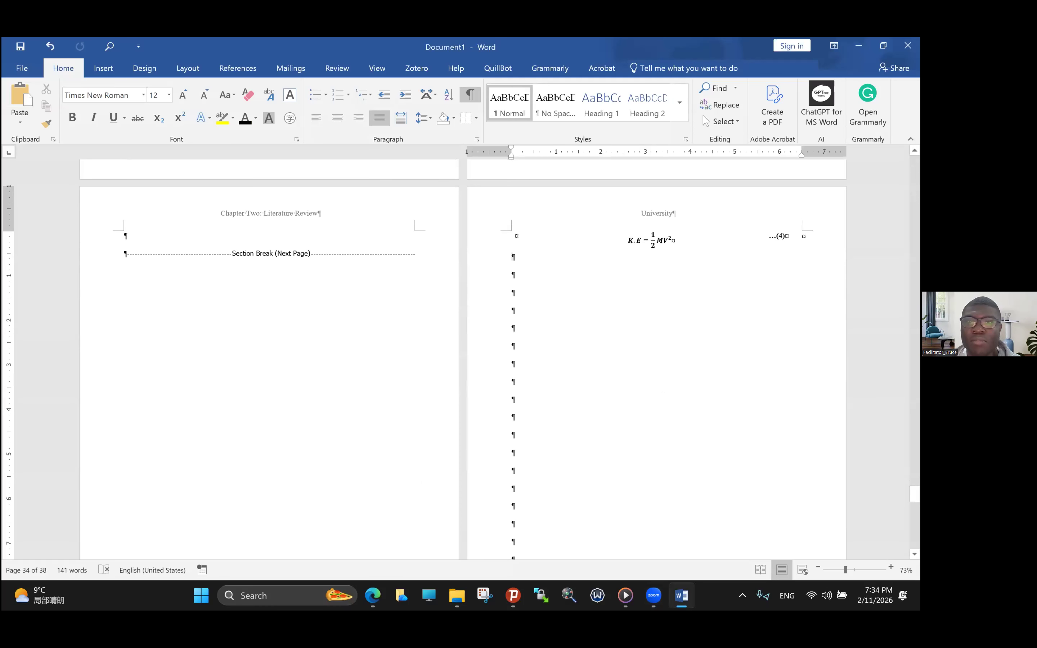
pyautogui.scroll(10, 463, 403)
pyautogui.scroll(5, 442, 399)
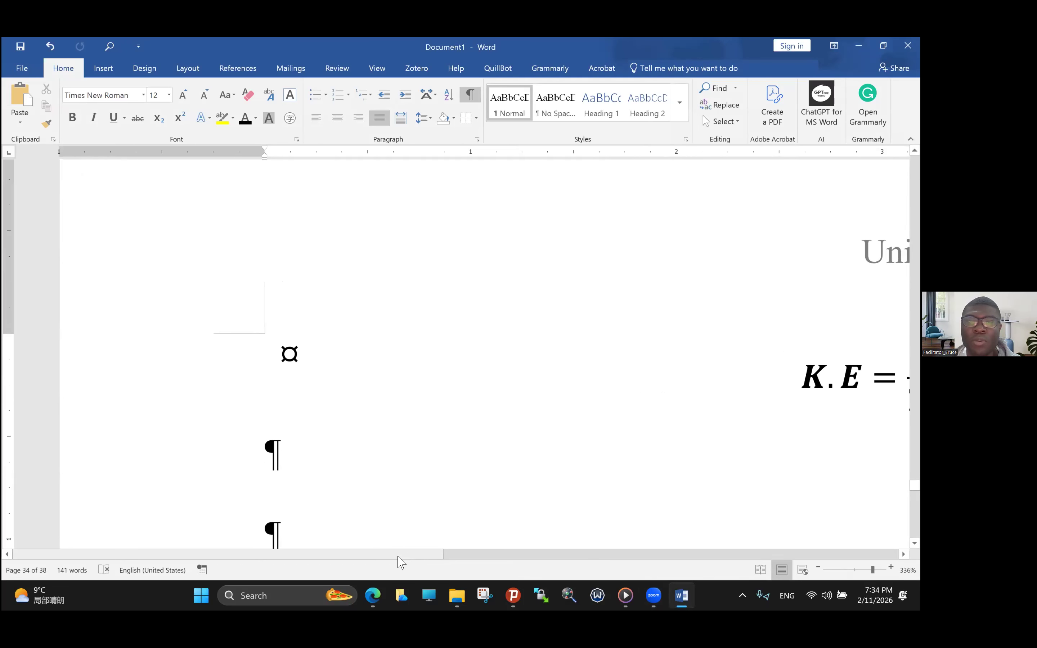
pyautogui.moveTo(398, 563); pyautogui.dragTo(620, 561)
pyautogui.scroll(4, 499, 523)
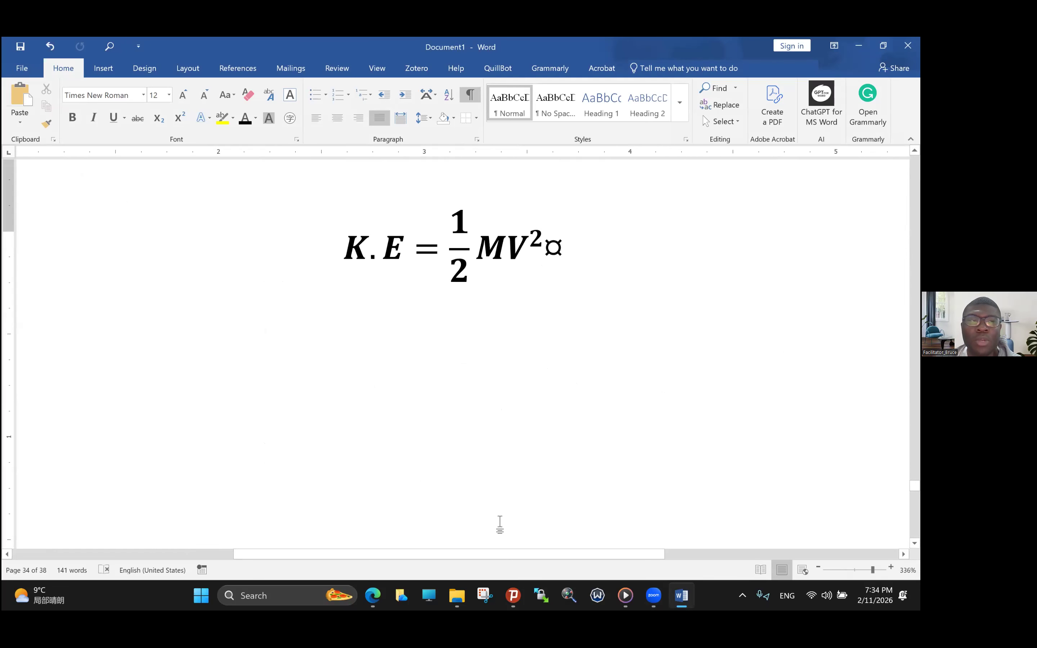
pyautogui.hscroll(-5, 440, 417)
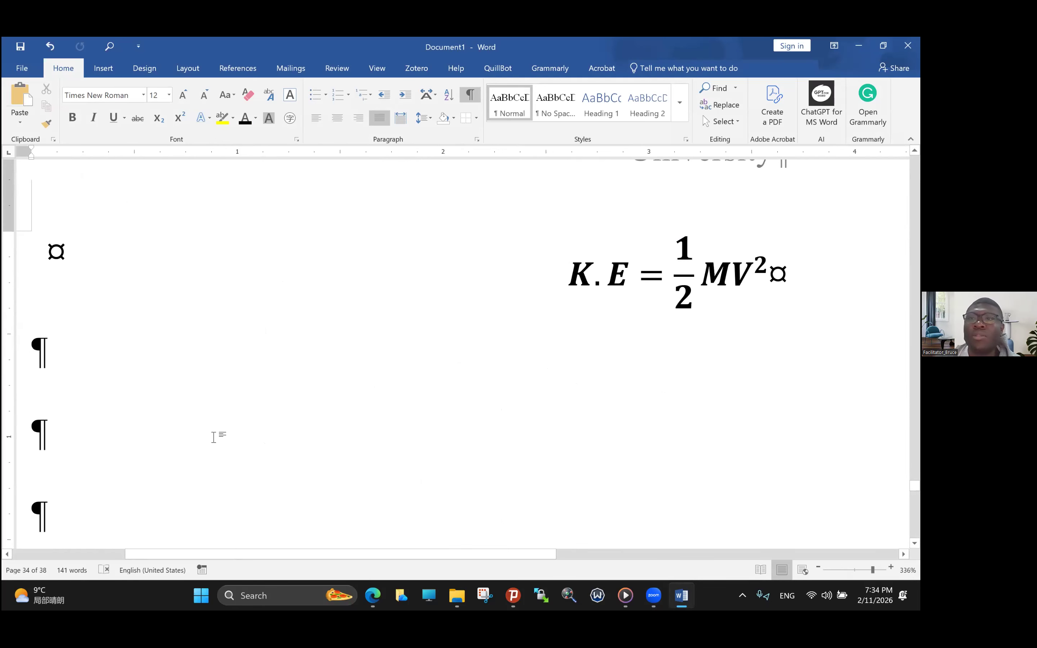
# - Insert the built-in Fourier Series equation at the second empty paragraph below the K.E equation table
pyautogui.click(660, 43)
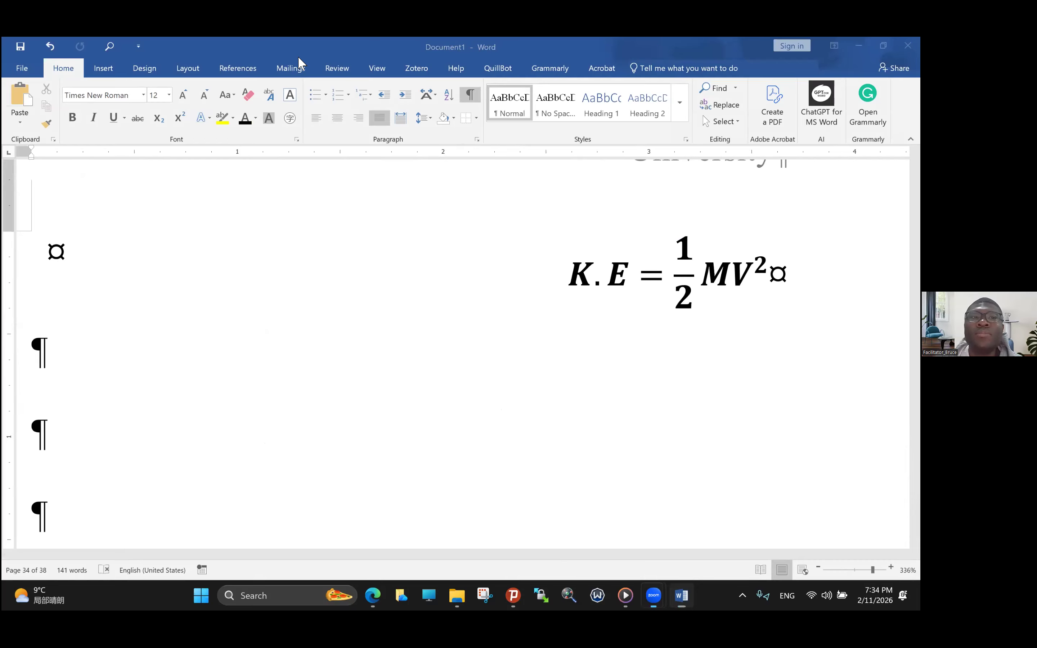
pyautogui.click(106, 72)
pyautogui.click(108, 73)
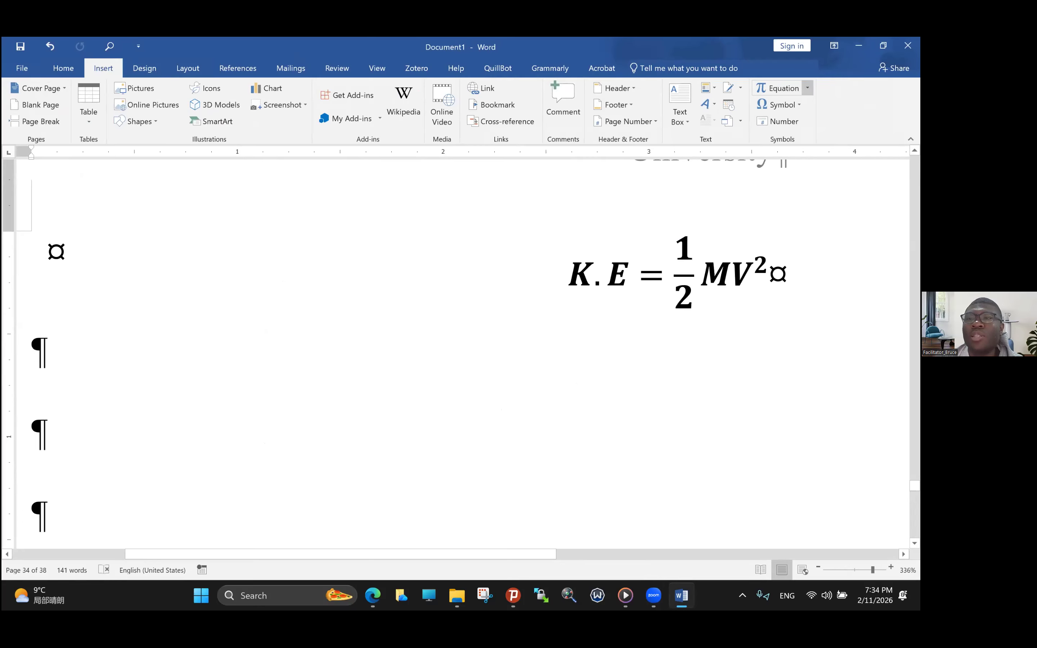
pyautogui.click(808, 88)
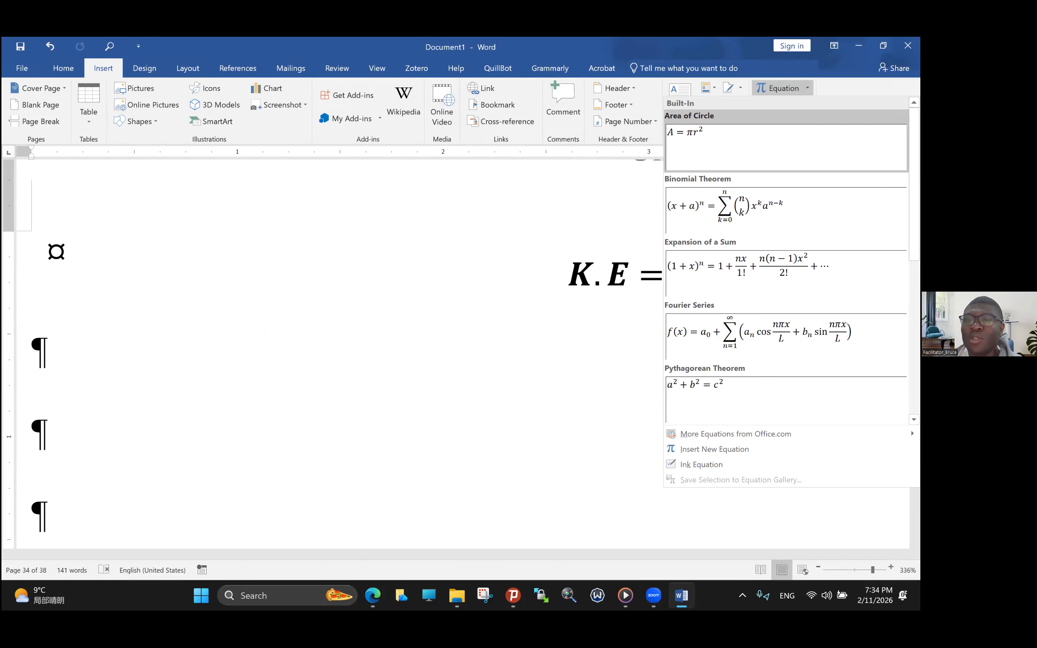
pyautogui.press('Down')
pyautogui.press('Down')
pyautogui.press('Down')
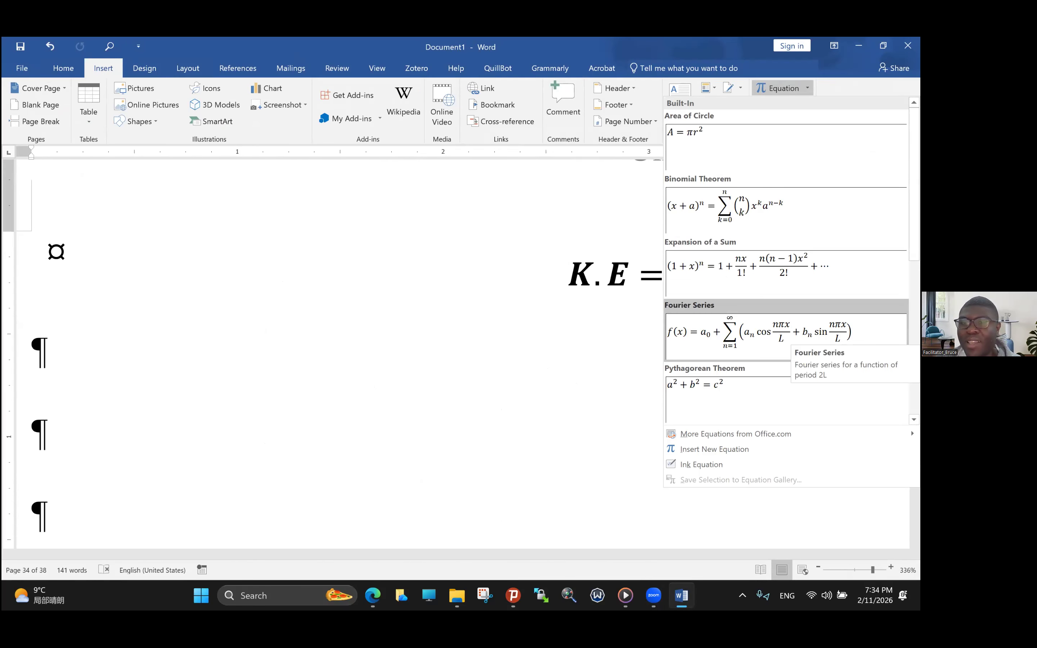
pyautogui.press('Return')
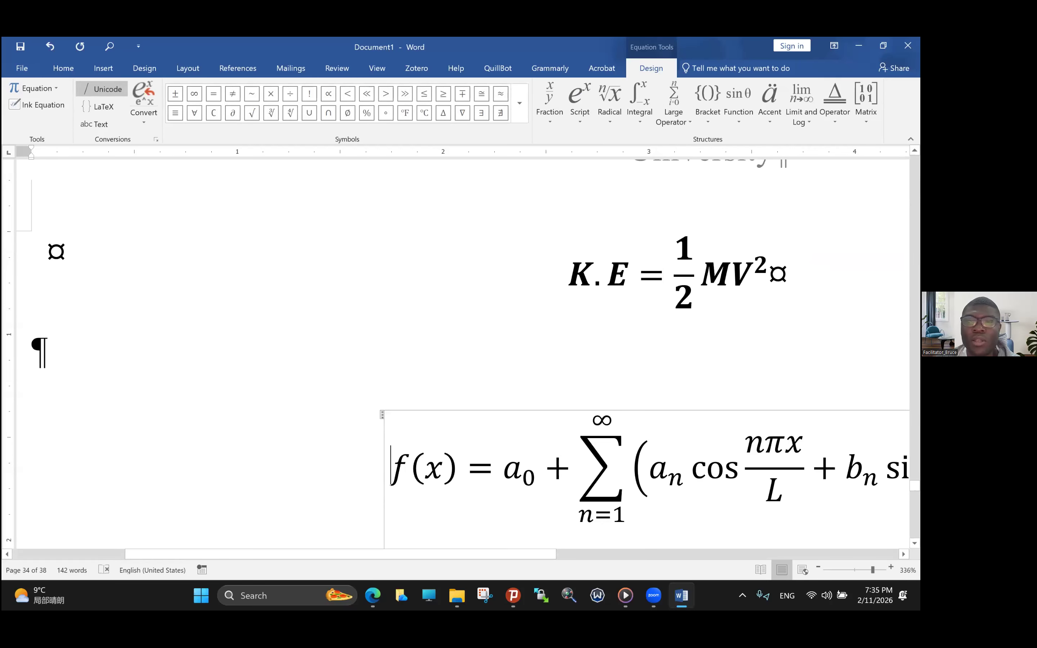
# - Select the entire Fourier Series equation below the K.E equation table
pyautogui.moveTo(528, 557); pyautogui.dragTo(644, 563)
pyautogui.scroll(-20, 644, 563)
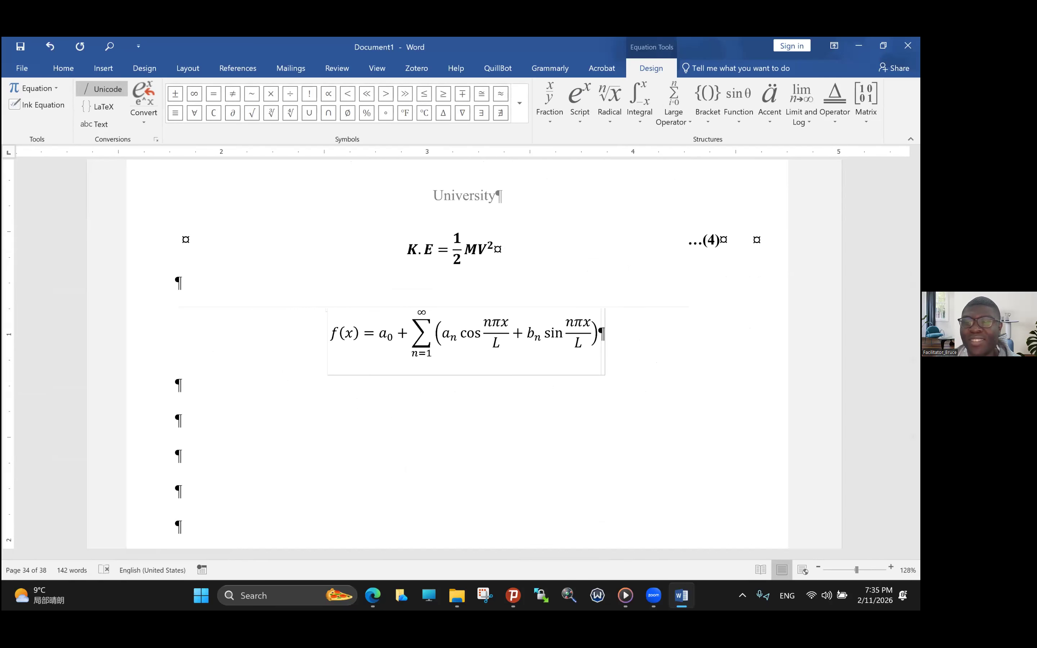
pyautogui.moveTo(584, 335); pyautogui.dragTo(332, 338)
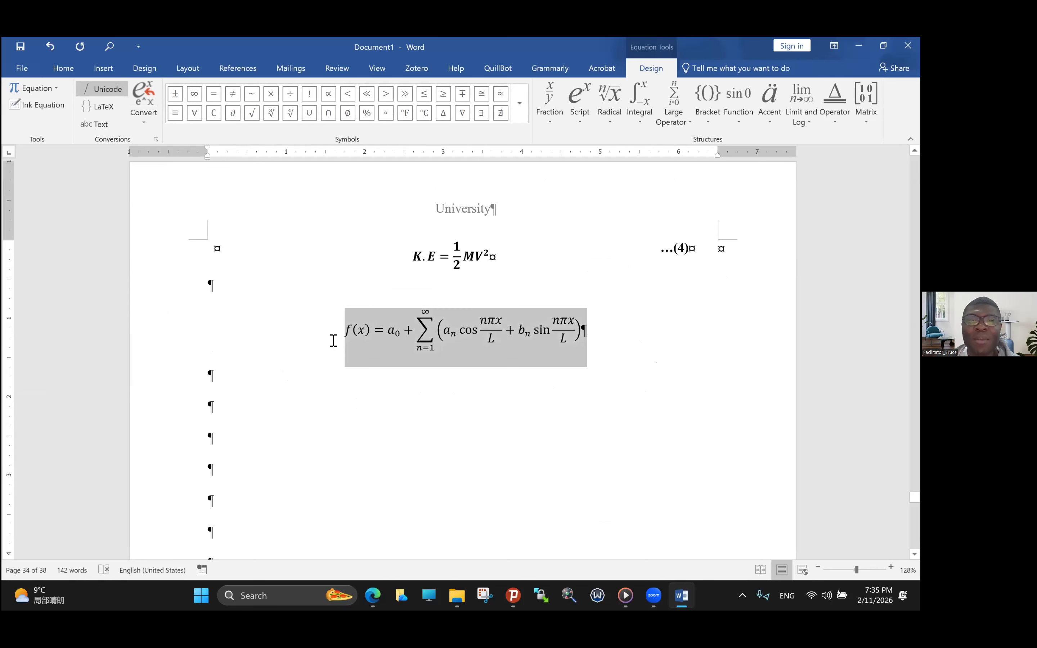
pyautogui.click(611, 355)
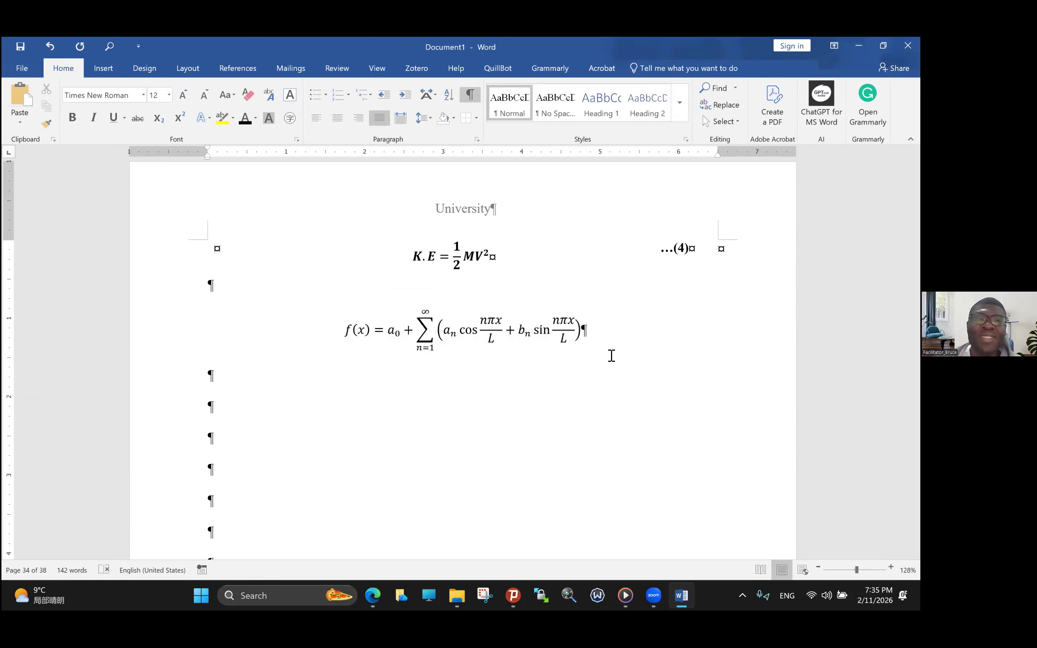
pyautogui.moveTo(340, 319); pyautogui.dragTo(538, 319)
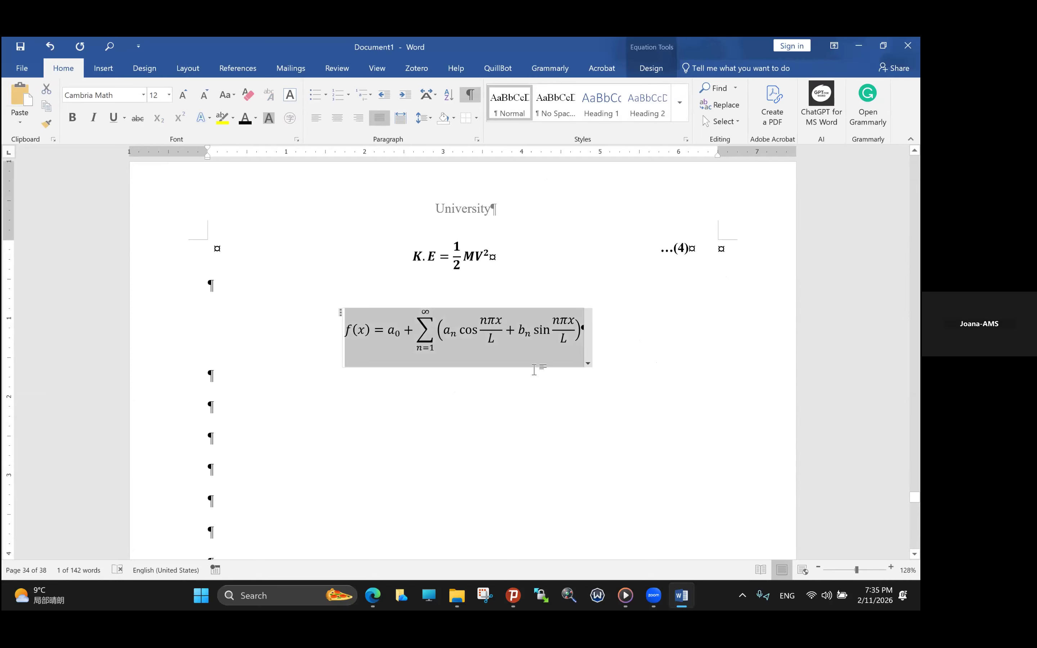
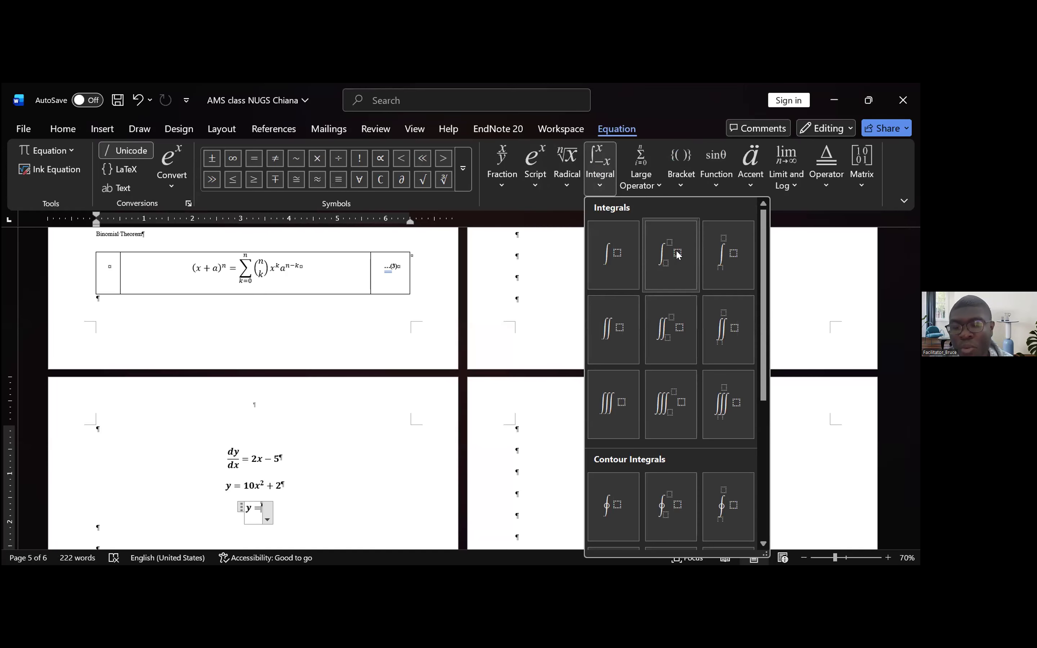
# - Add an integral with stacked limits after y = in the third equation, with lower limit 0 and upper limit ∞
pyautogui.click(721, 247)
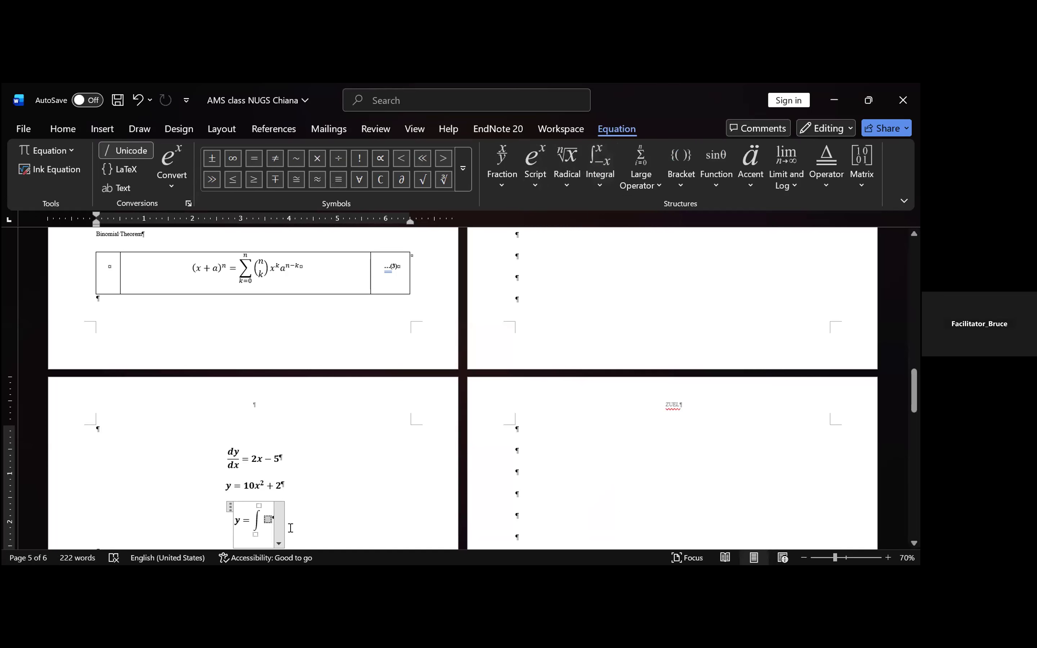
pyautogui.click(256, 534)
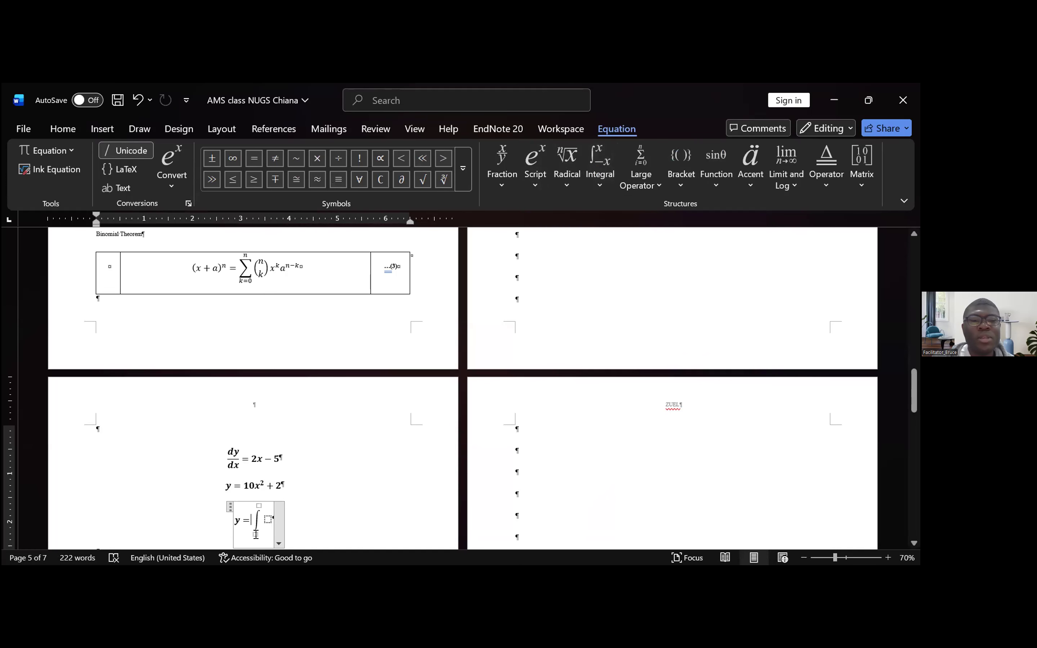
pyautogui.write('0')
pyautogui.click(258, 505)
pyautogui.click(234, 158)
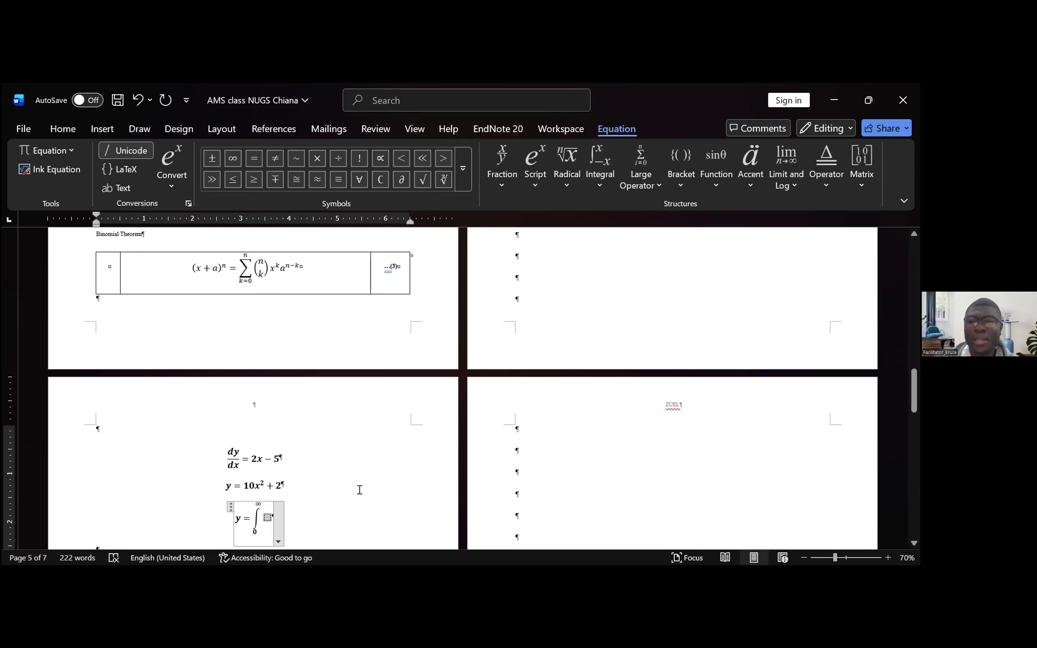
# - Fill the integrand placeholder with parentheses containing x² − 4, using the Bracket and superscript Script structures
pyautogui.click(686, 190)
pyautogui.click(669, 265)
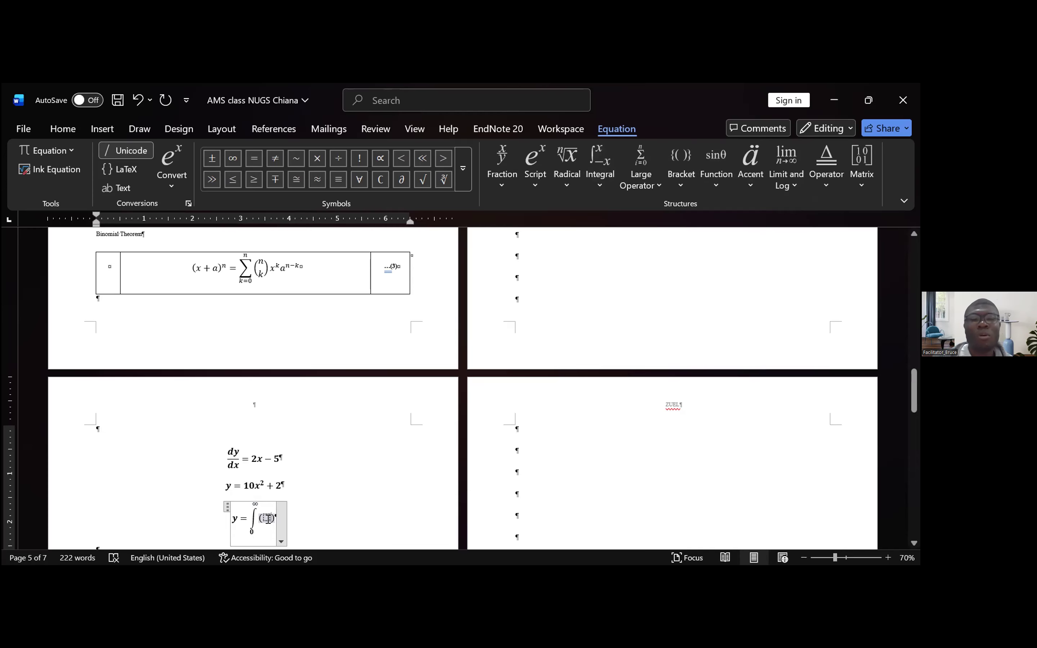
pyautogui.click(532, 178)
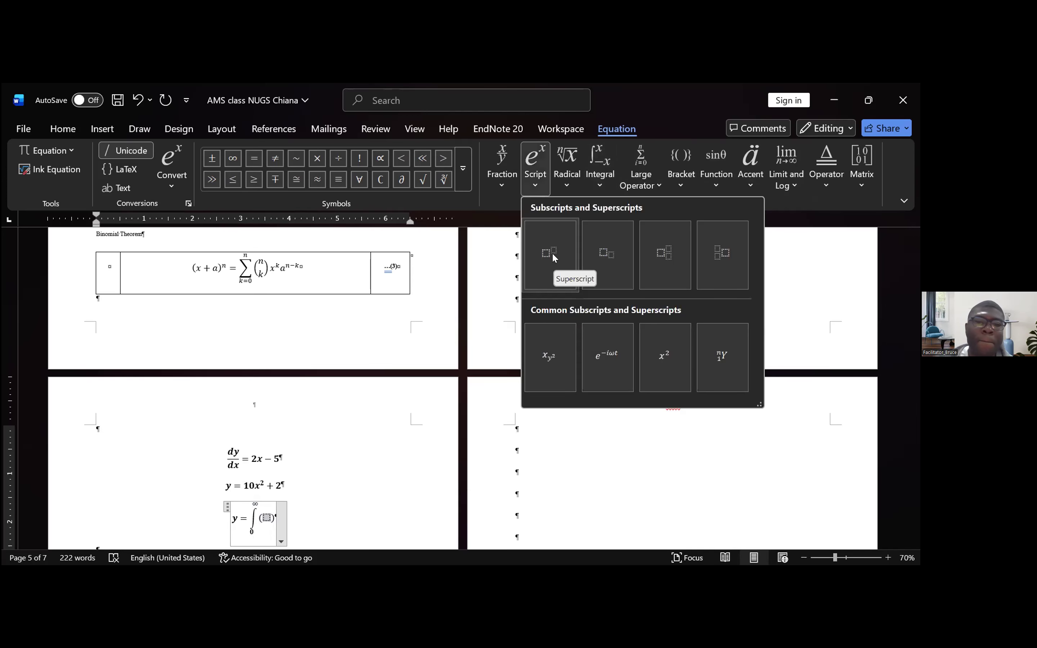
pyautogui.click(552, 254)
pyautogui.write('2')
pyautogui.press('Left')
pyautogui.press('Left')
pyautogui.write('x')
pyautogui.press('Right')
pyautogui.press('Right')
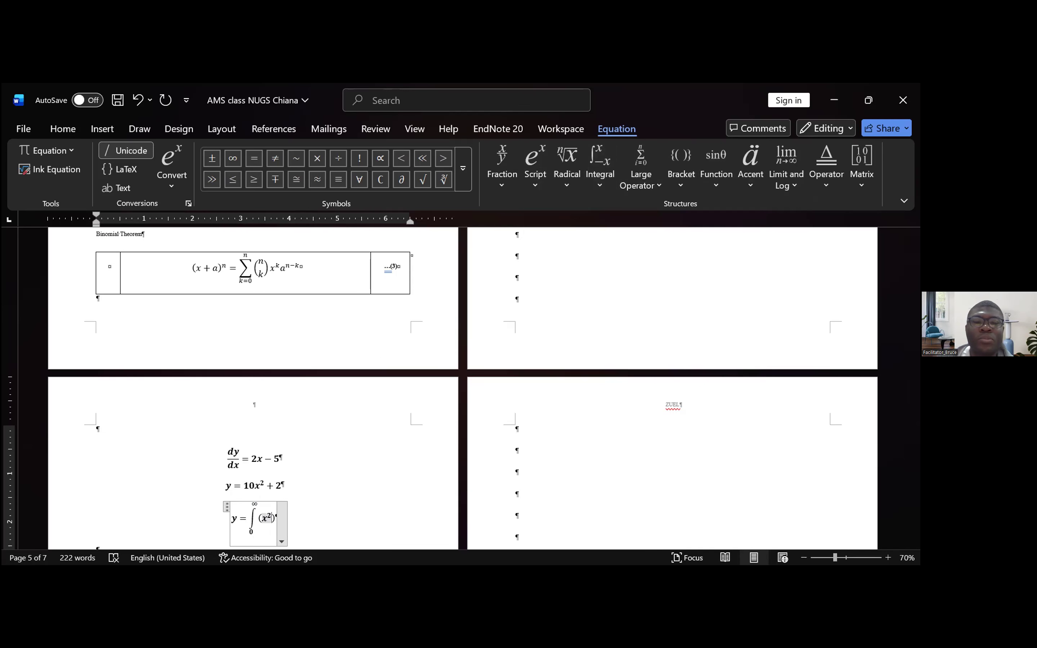
pyautogui.write('-4')
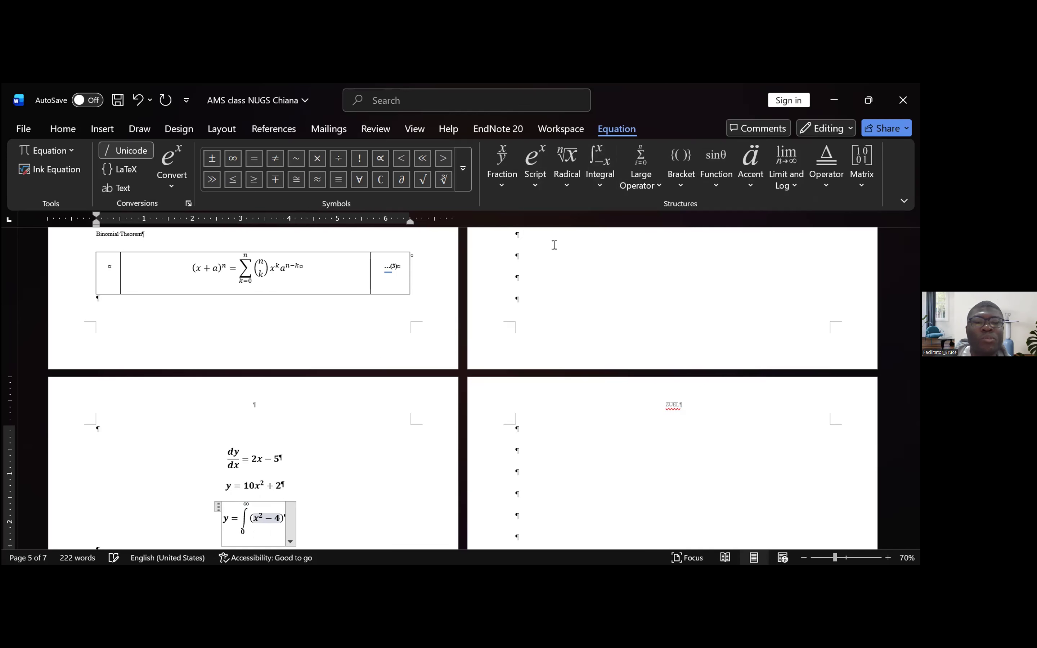
pyautogui.click(387, 513)
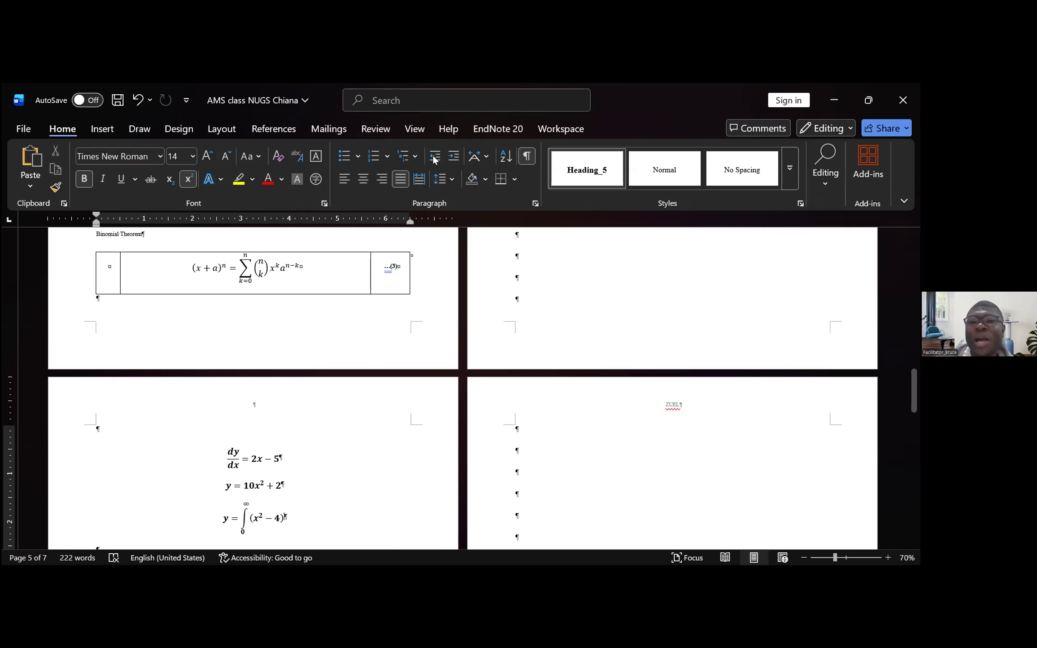
# - Try to insert a new equation over the selected integral expression, and undo it
pyautogui.click(277, 519)
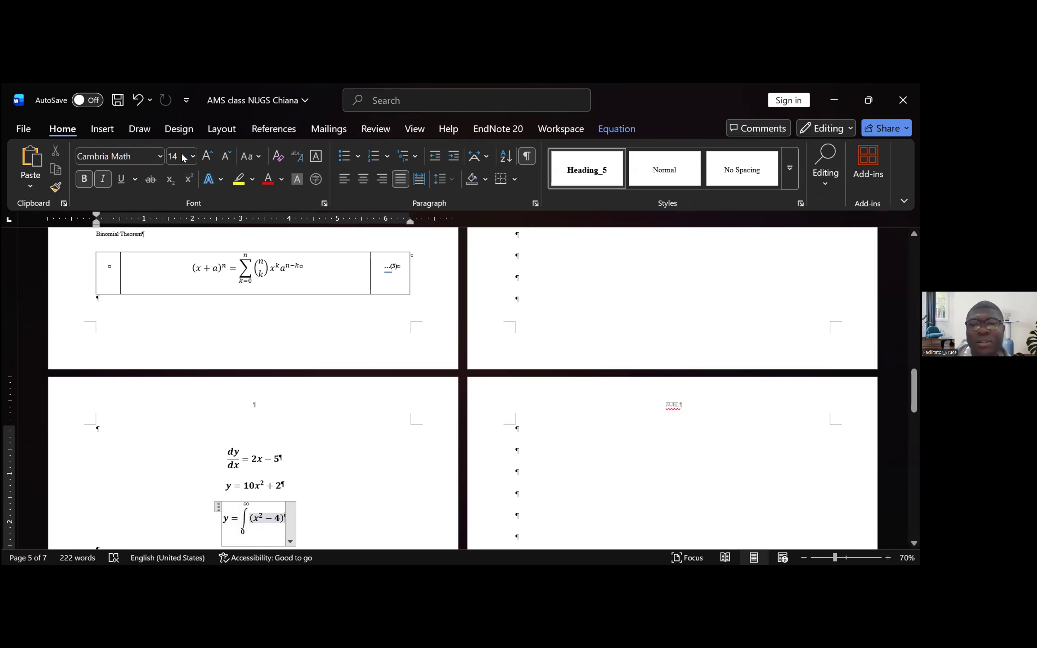
pyautogui.click(278, 514)
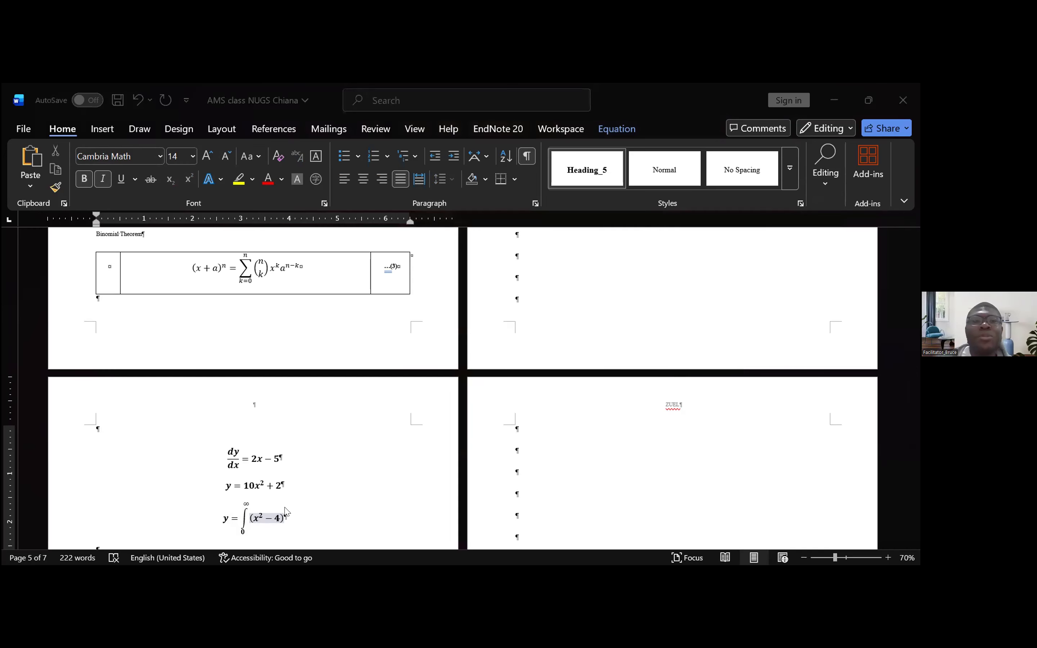
pyautogui.click(259, 519)
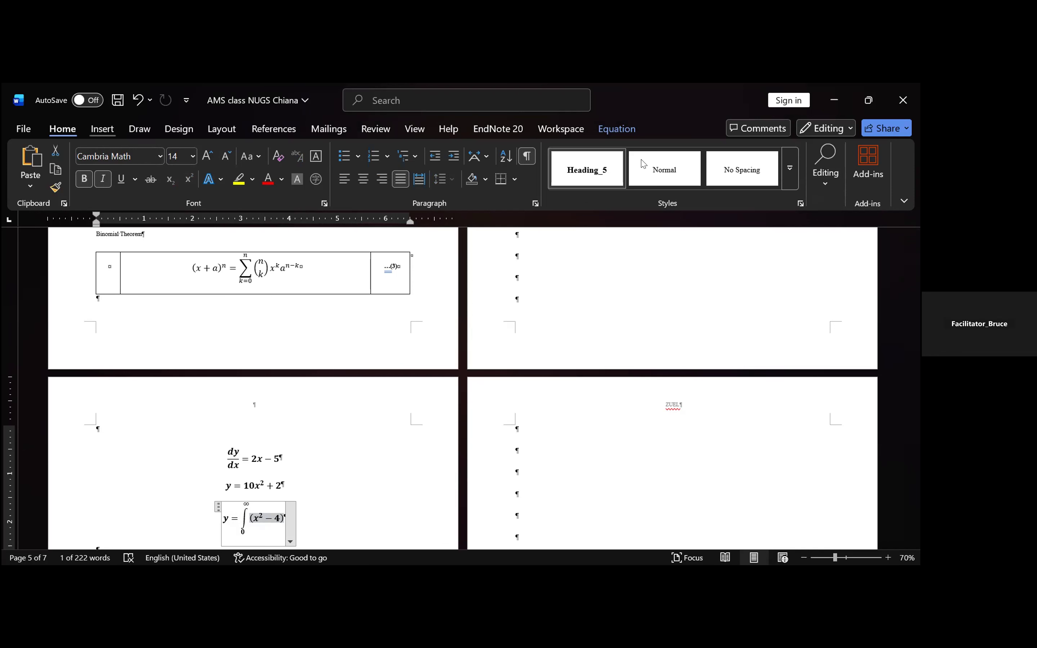
pyautogui.click(102, 129)
pyautogui.click(742, 156)
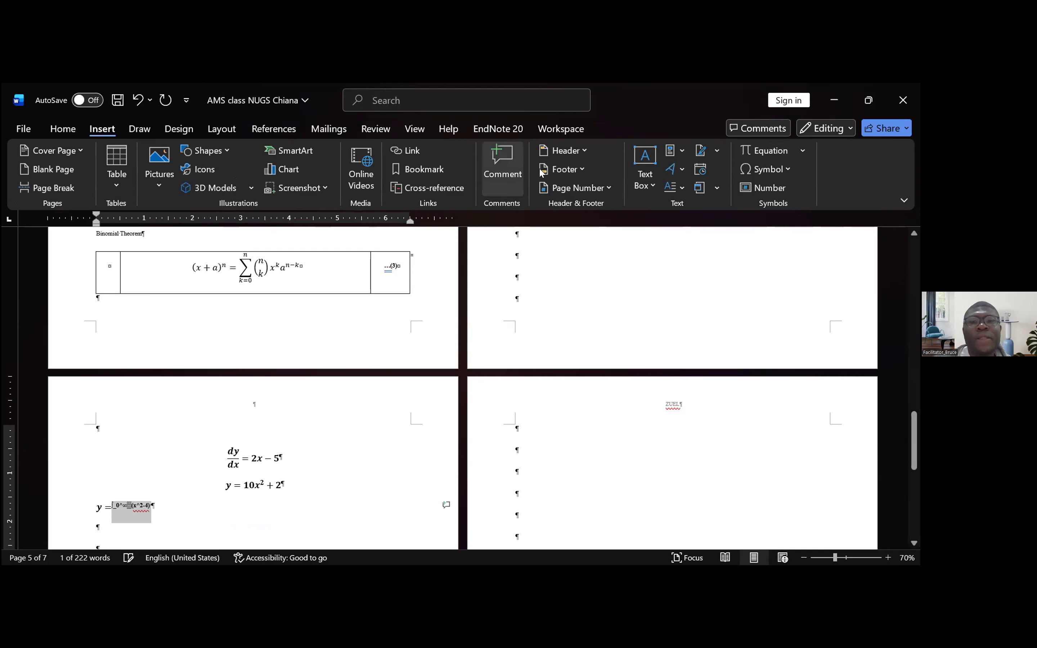
pyautogui.click(769, 151)
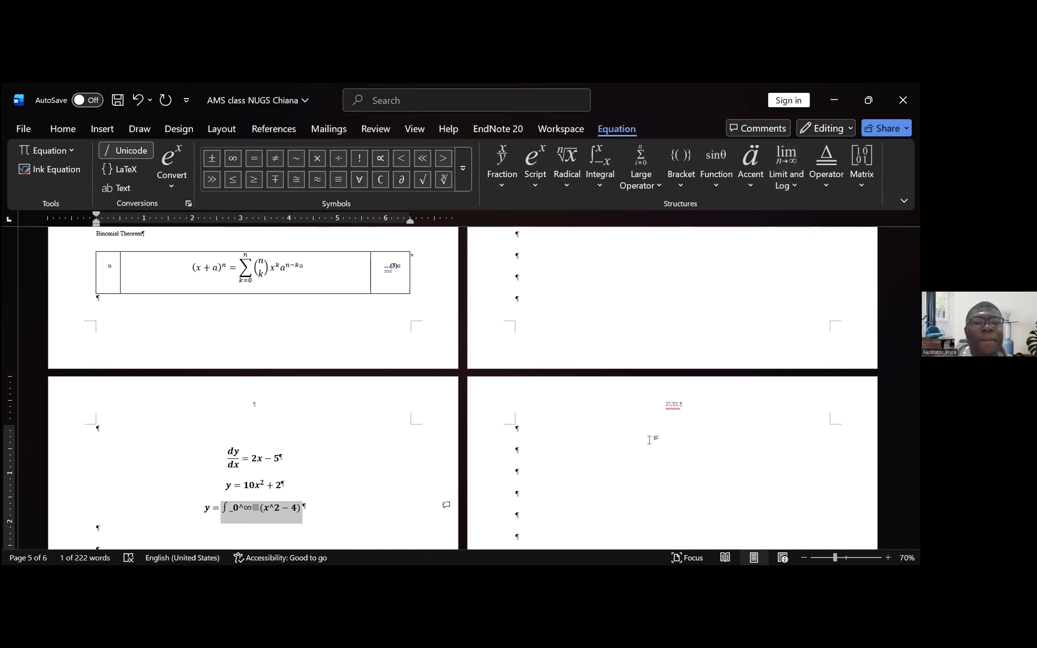
pyautogui.hotkey('ctrl', 'z')
pyautogui.hotkey('ctrl', 'z')
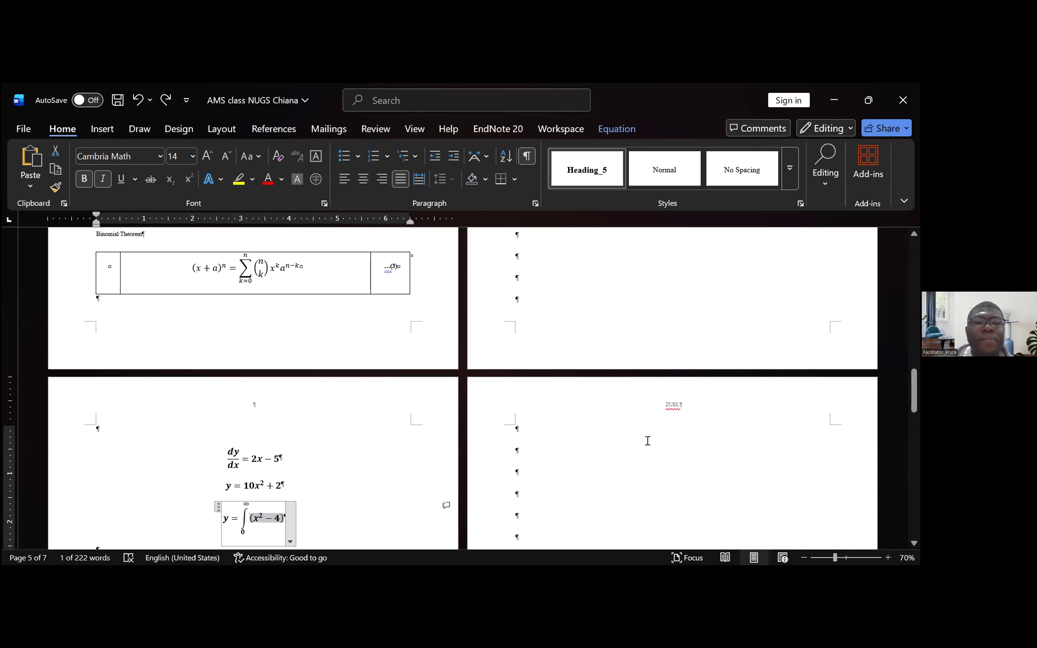
# - Try to insert an empty stacked fraction after x² inside the integrand's parentheses, and undo it
pyautogui.click(263, 512)
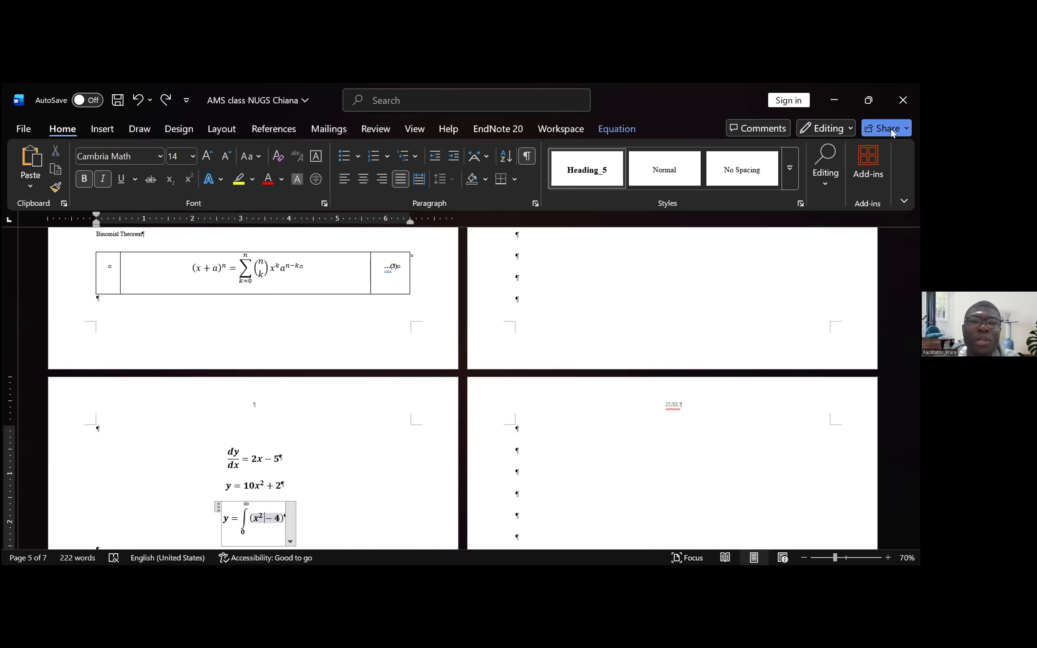
pyautogui.scroll(-1, 703, 240)
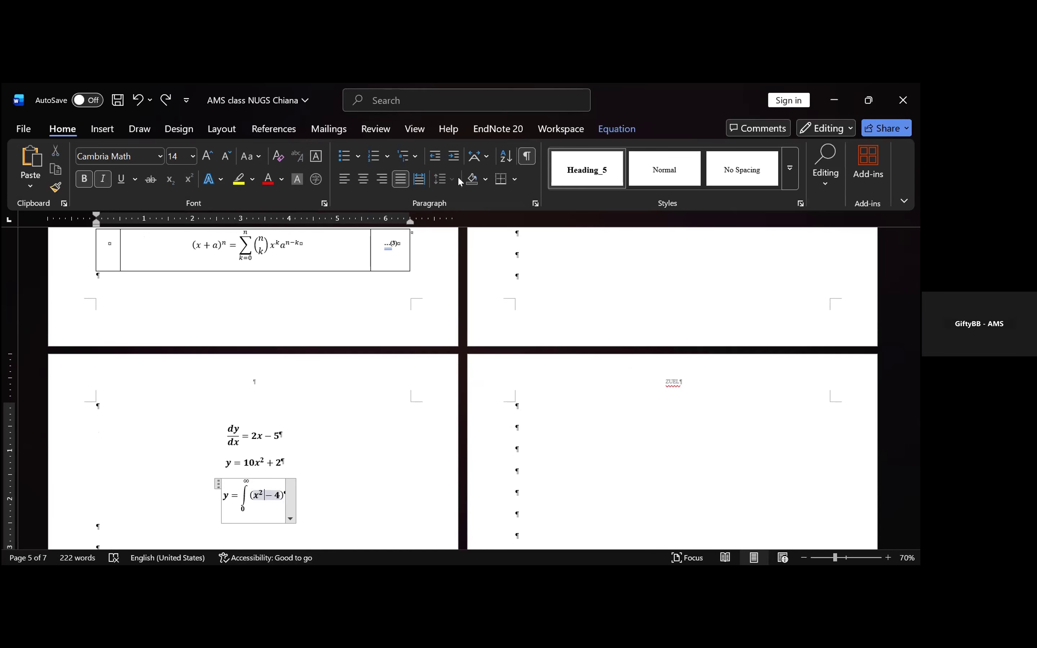
pyautogui.scroll(2, 326, 257)
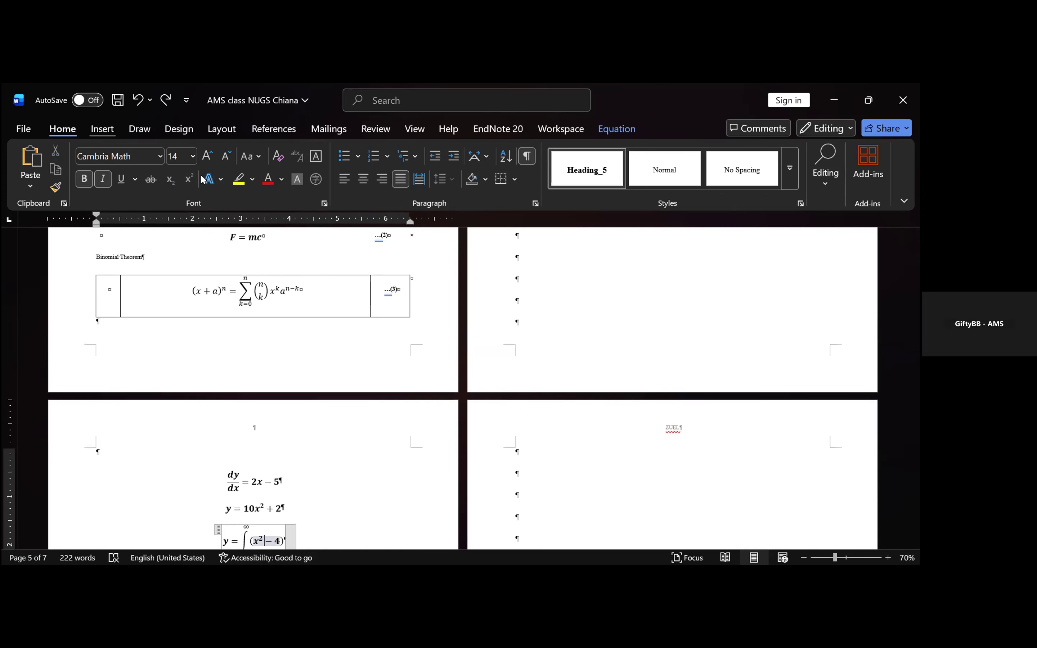
pyautogui.click(617, 129)
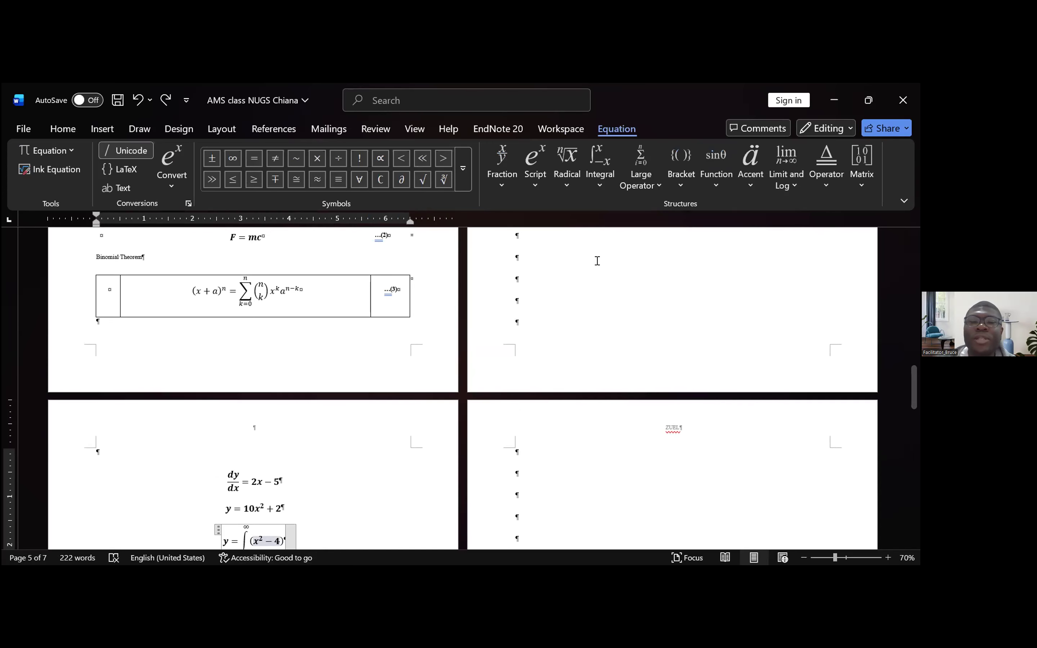
pyautogui.click(497, 187)
pyautogui.click(525, 259)
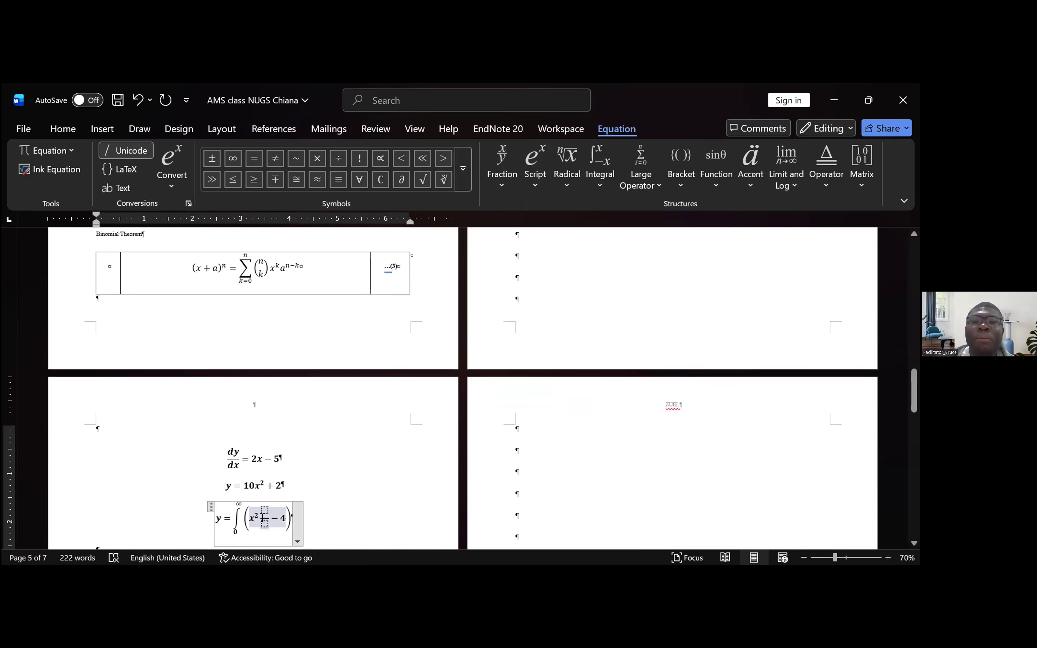
pyautogui.click(265, 509)
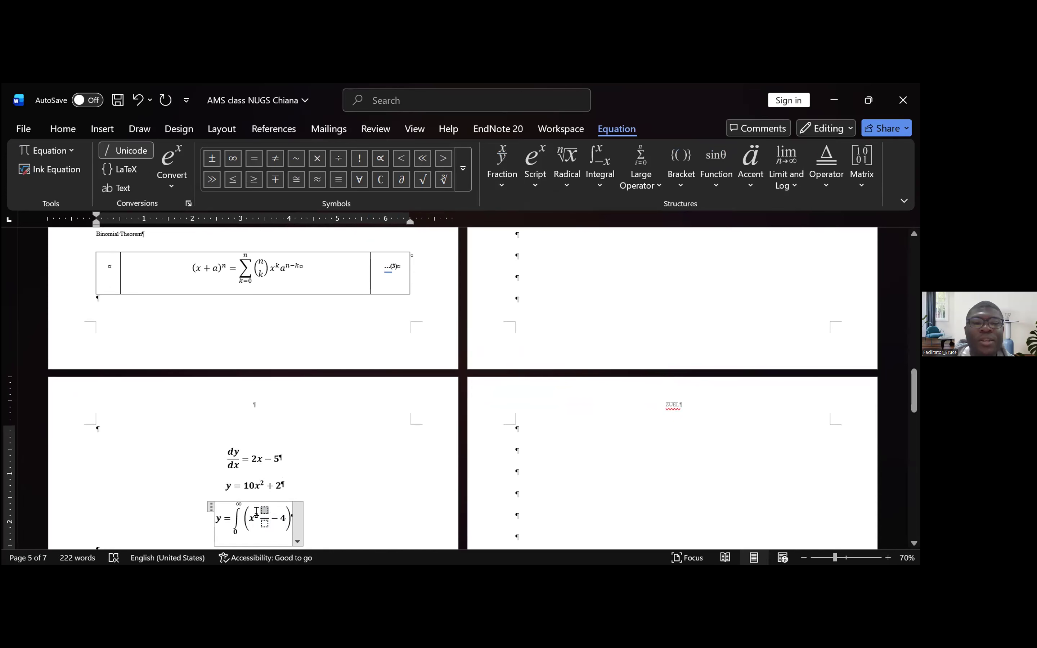
pyautogui.hotkey('ctrl', 'z')
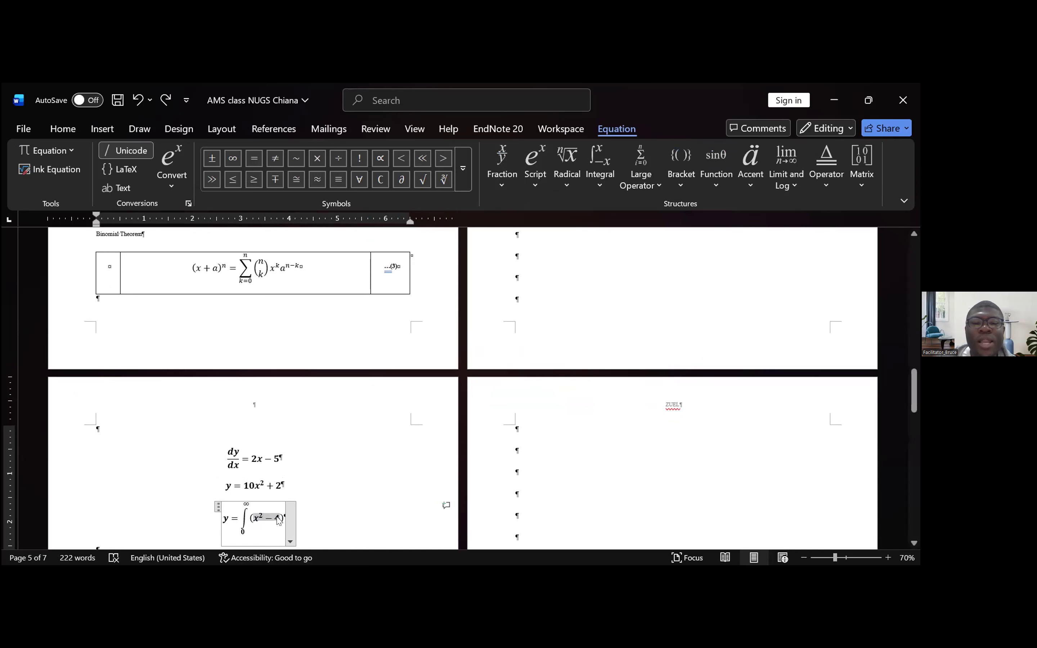
# - Turn the selected x² − 4 into the numerator of a stacked fraction with the denominator x + 1
pyautogui.click(503, 190)
pyautogui.click(517, 255)
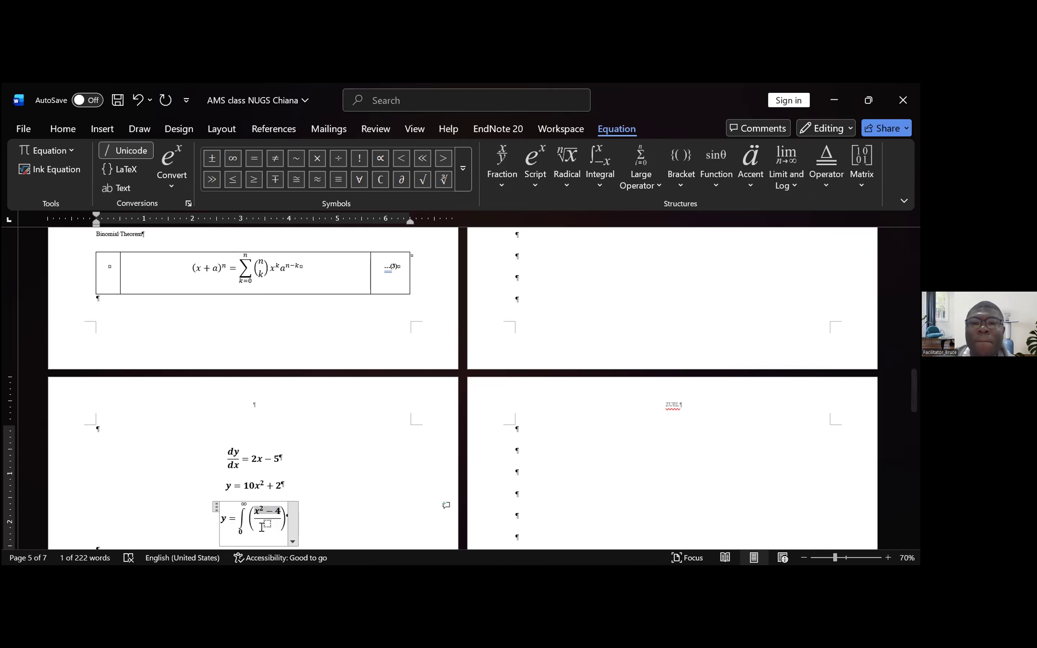
pyautogui.click(267, 523)
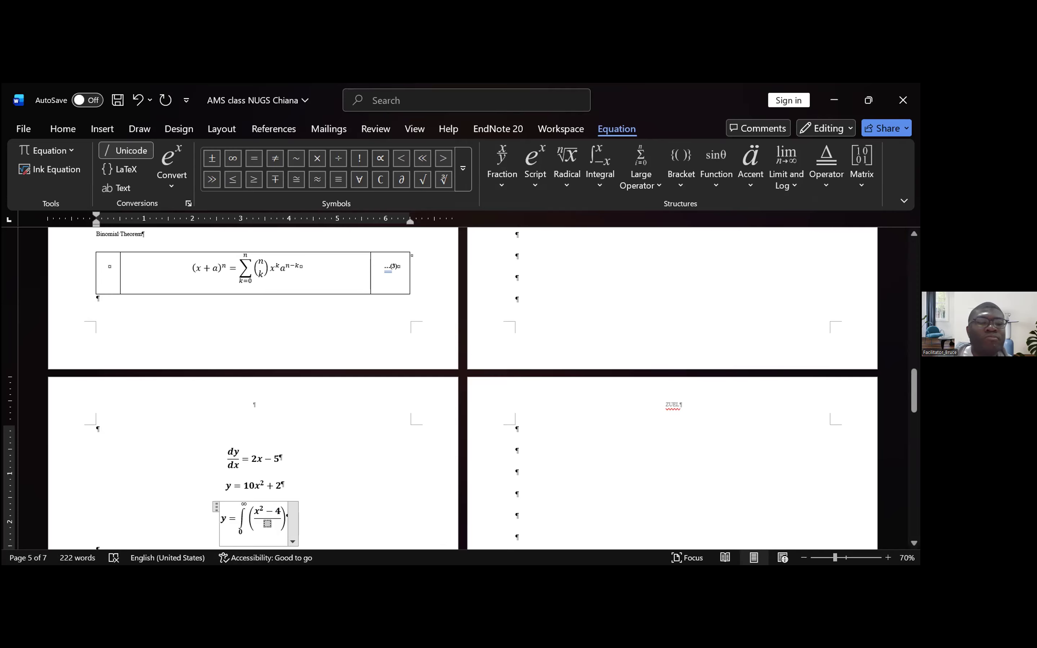
pyautogui.write('x + 1')
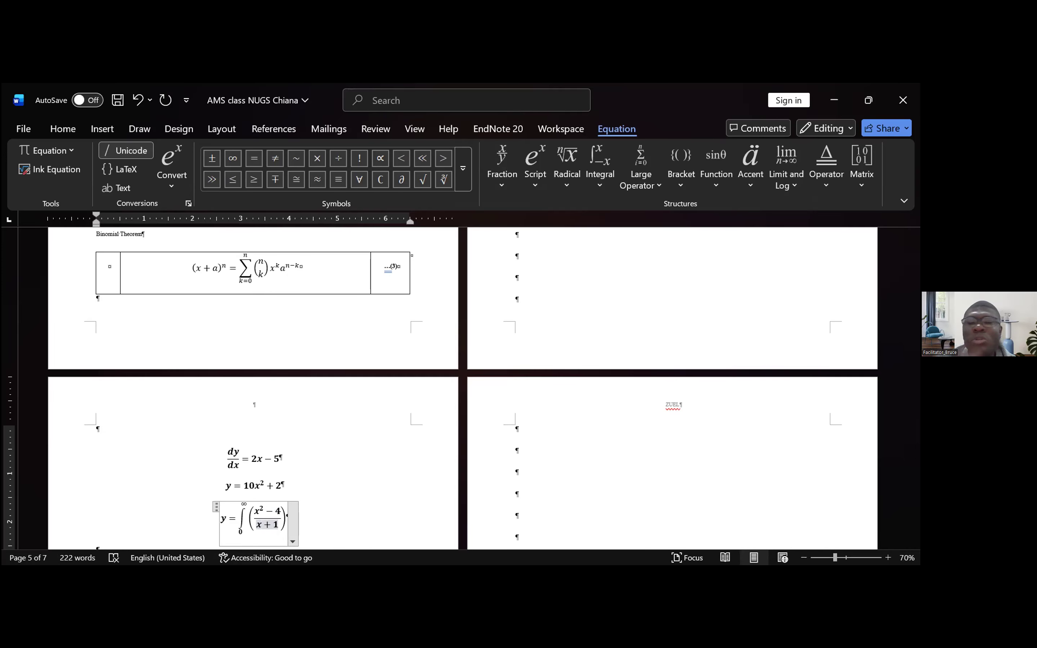
pyautogui.click(355, 514)
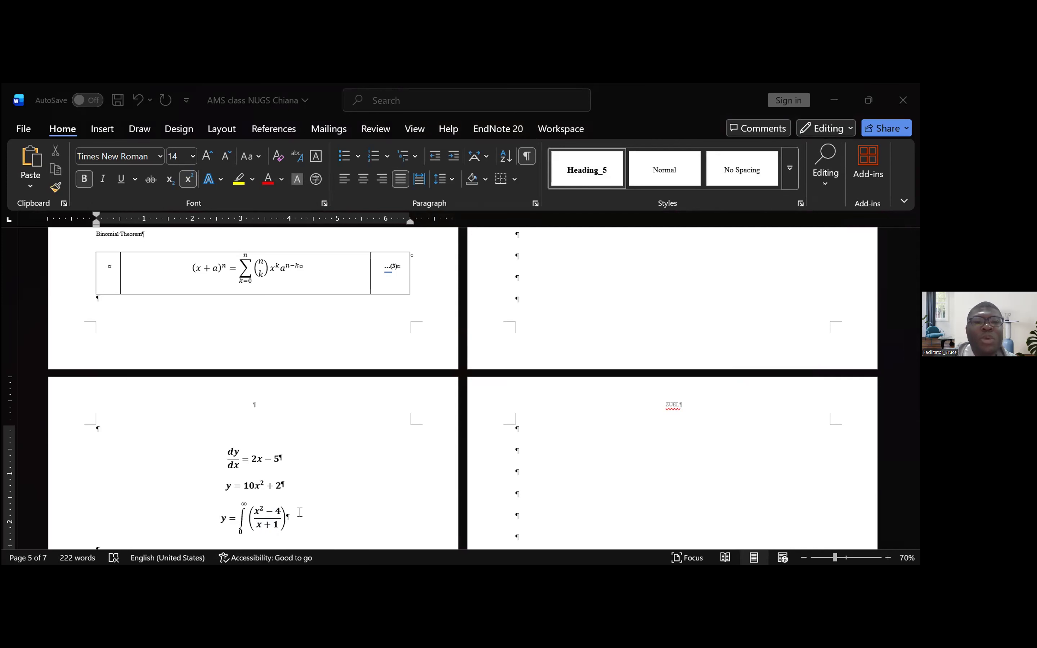
# - Add an empty paragraph above the dy/dx equation on the page with the three practice equations
pyautogui.click(311, 514)
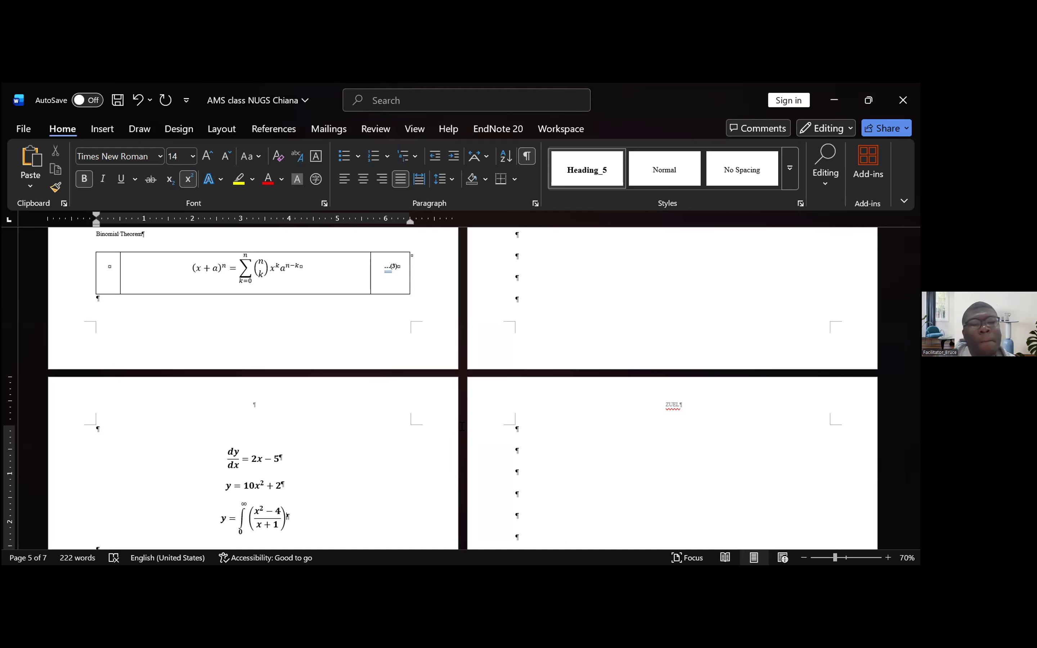
pyautogui.scroll(-2, 375, 486)
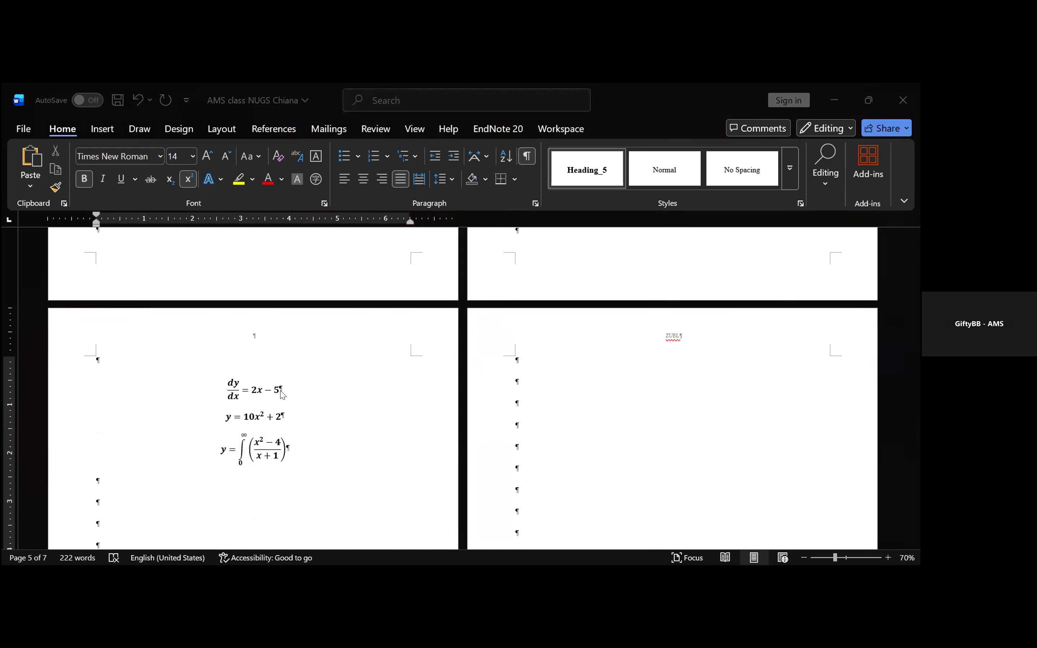
pyautogui.click(315, 369)
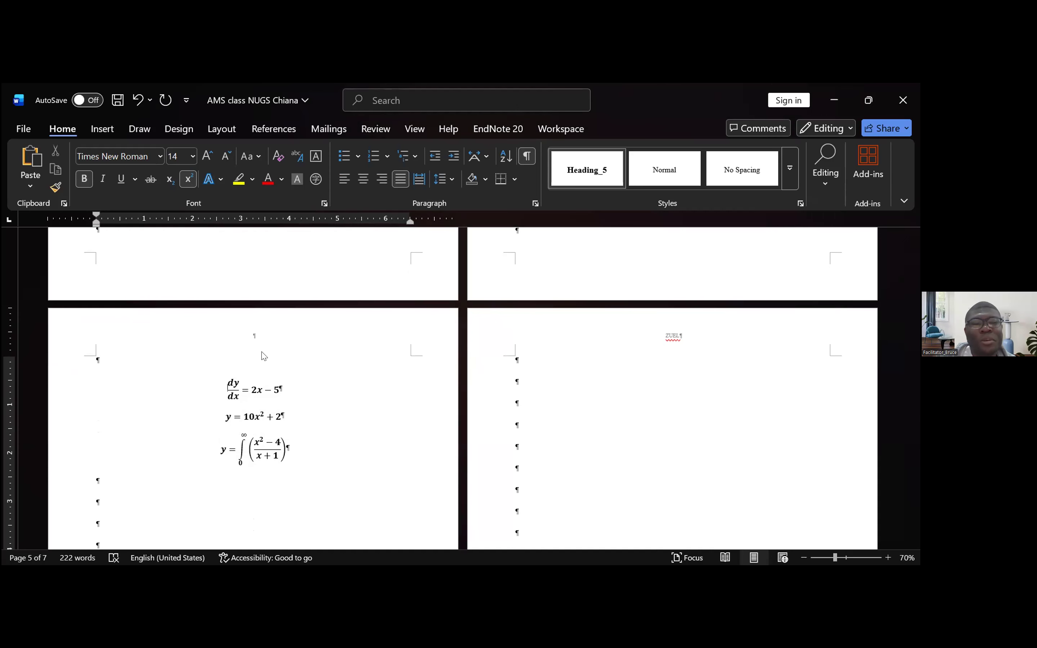
pyautogui.scroll(5, 315, 470)
pyautogui.scroll(1, 406, 387)
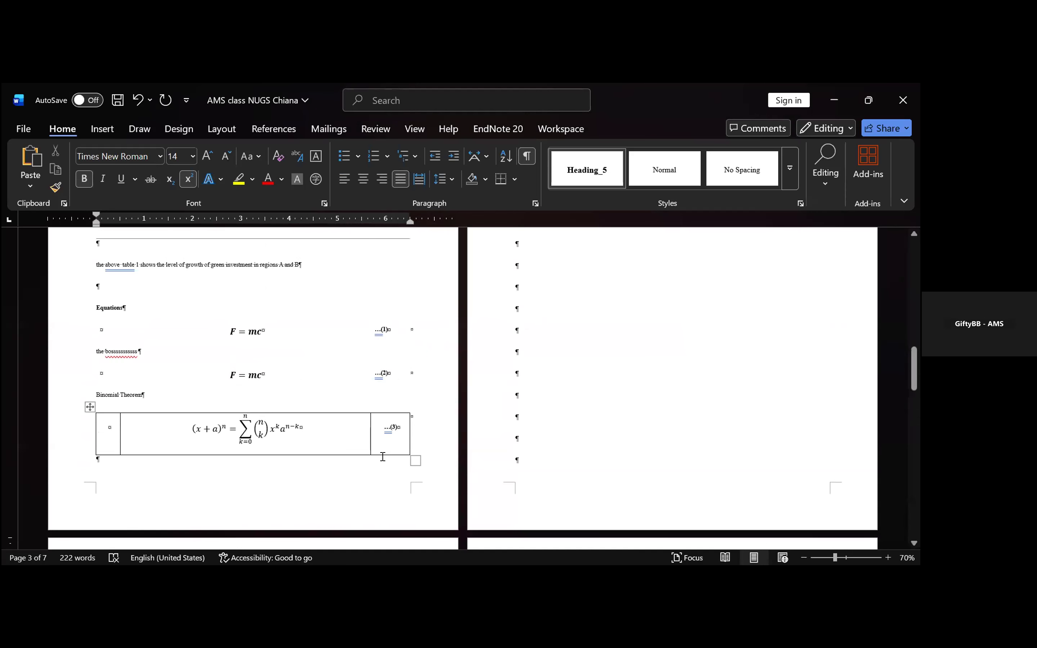
pyautogui.scroll(-5, 379, 448)
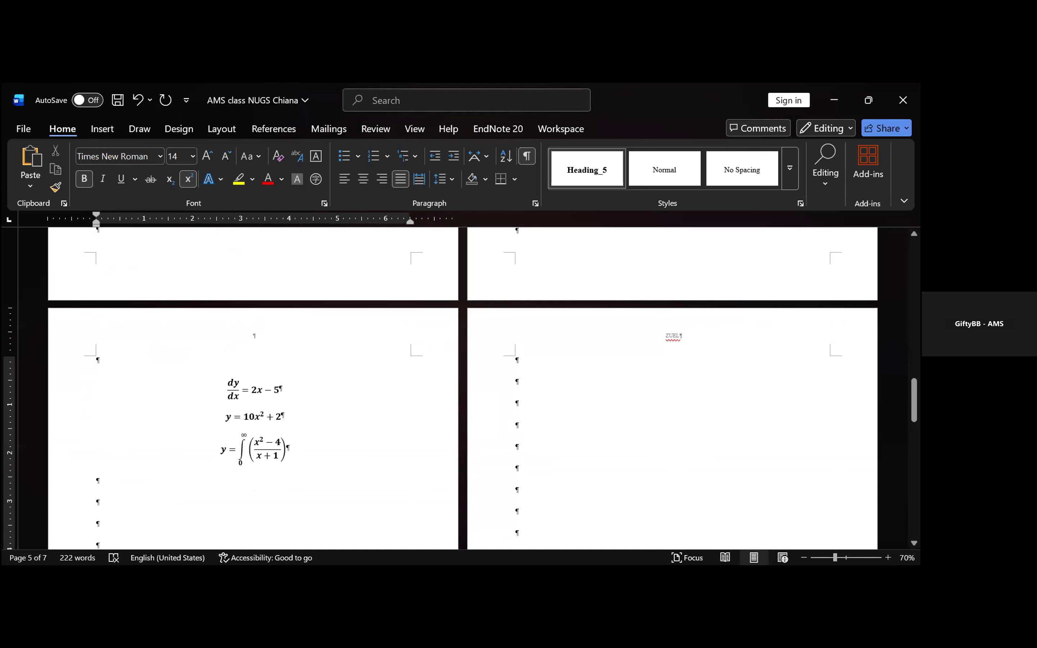
pyautogui.press('Return')
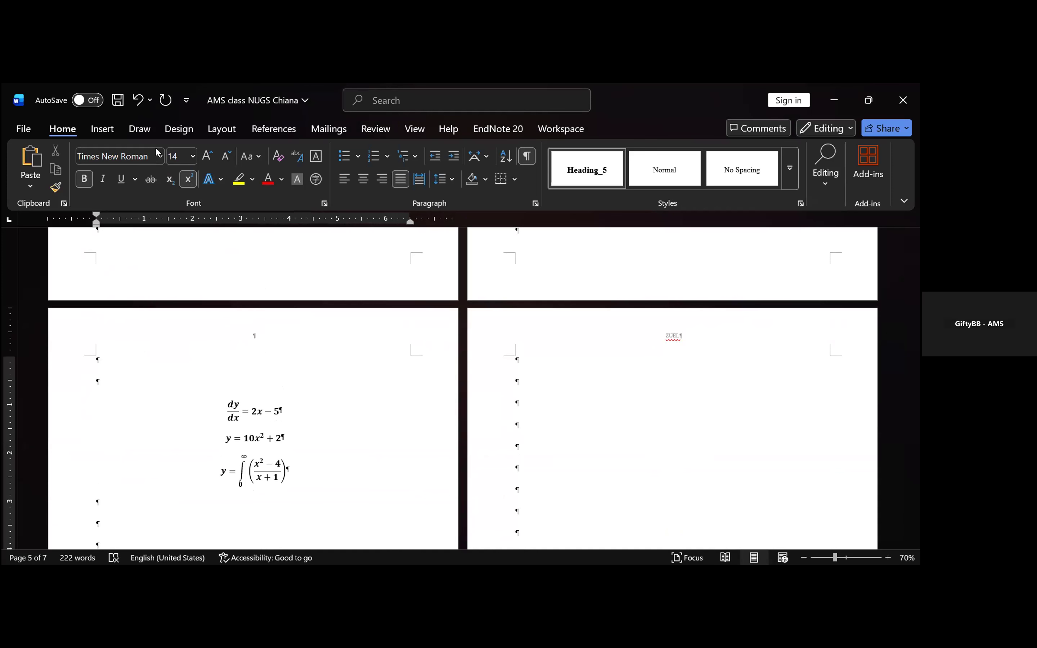
pyautogui.click(836, 100)
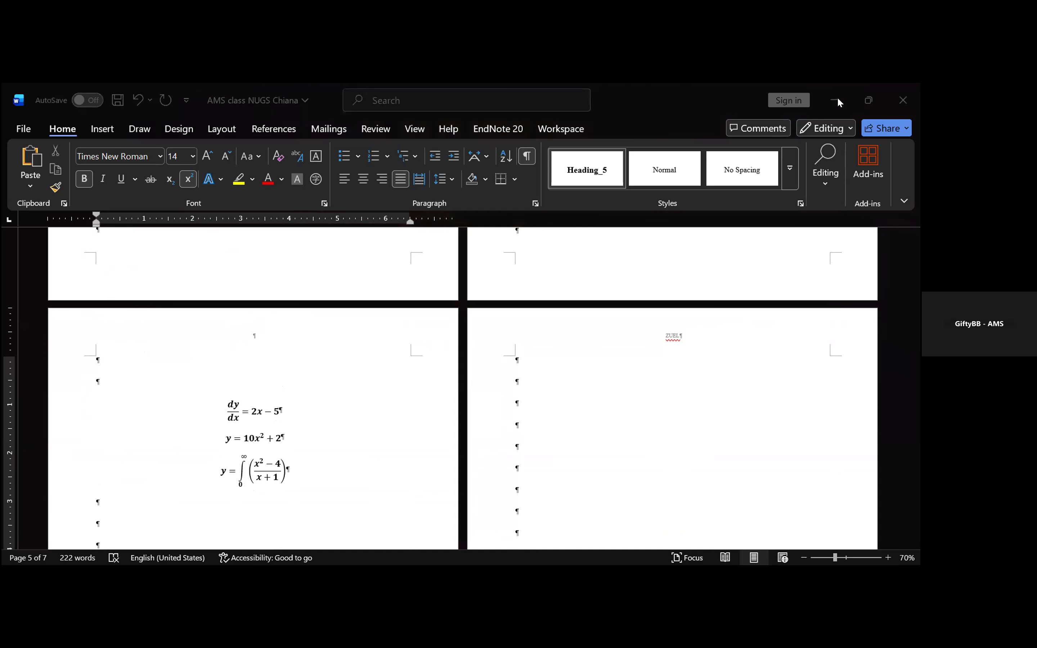
pyautogui.scroll(1, 329, 297)
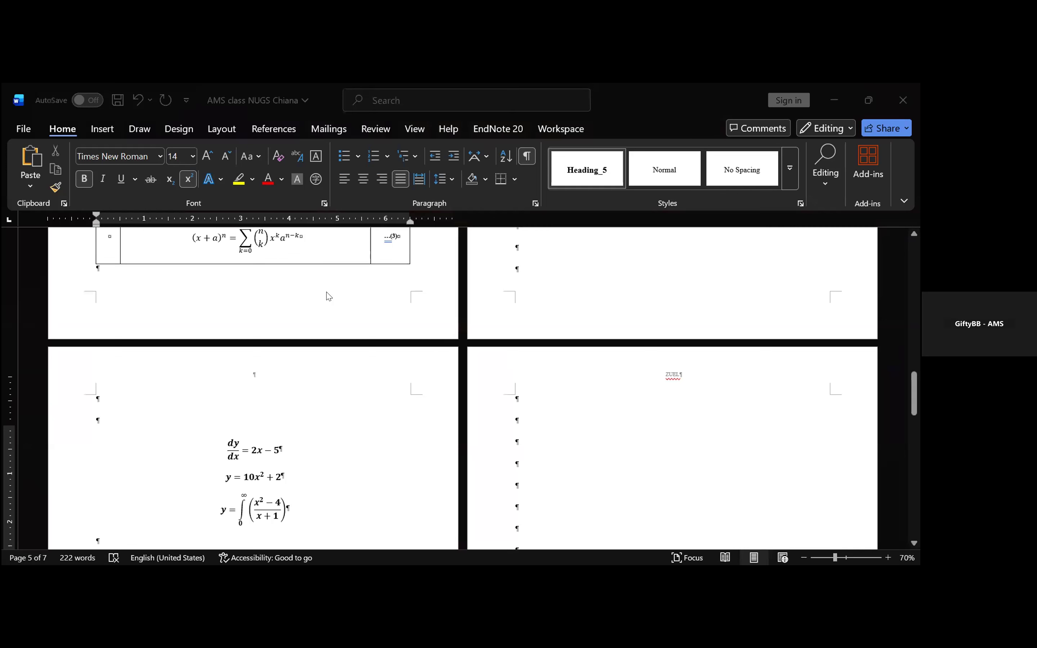
pyautogui.scroll(1, 329, 297)
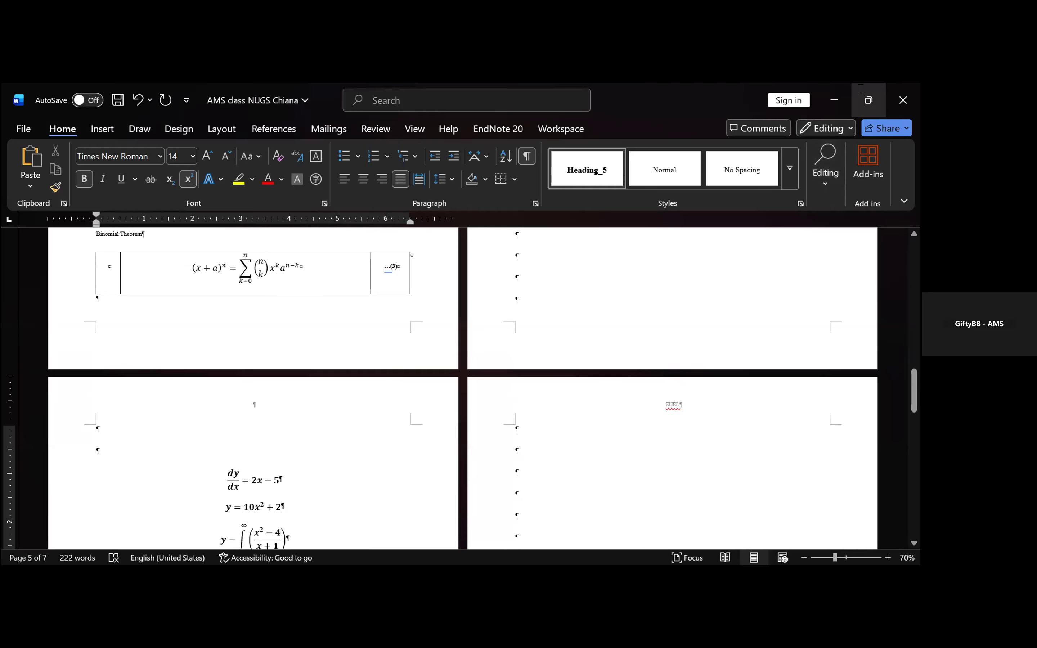
pyautogui.click(322, 280)
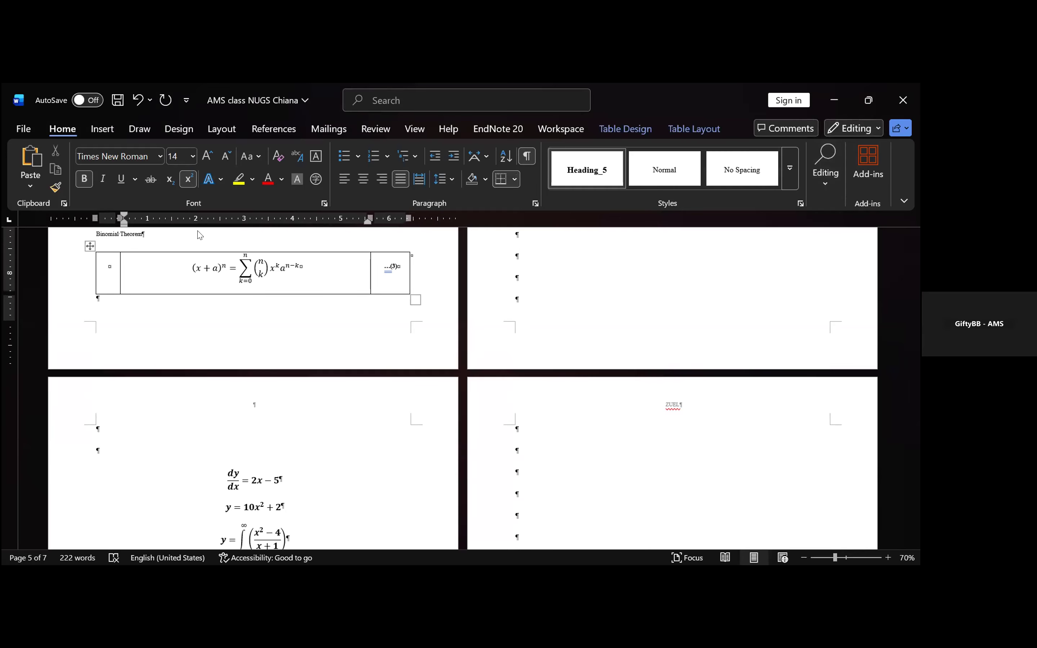
pyautogui.click(87, 245)
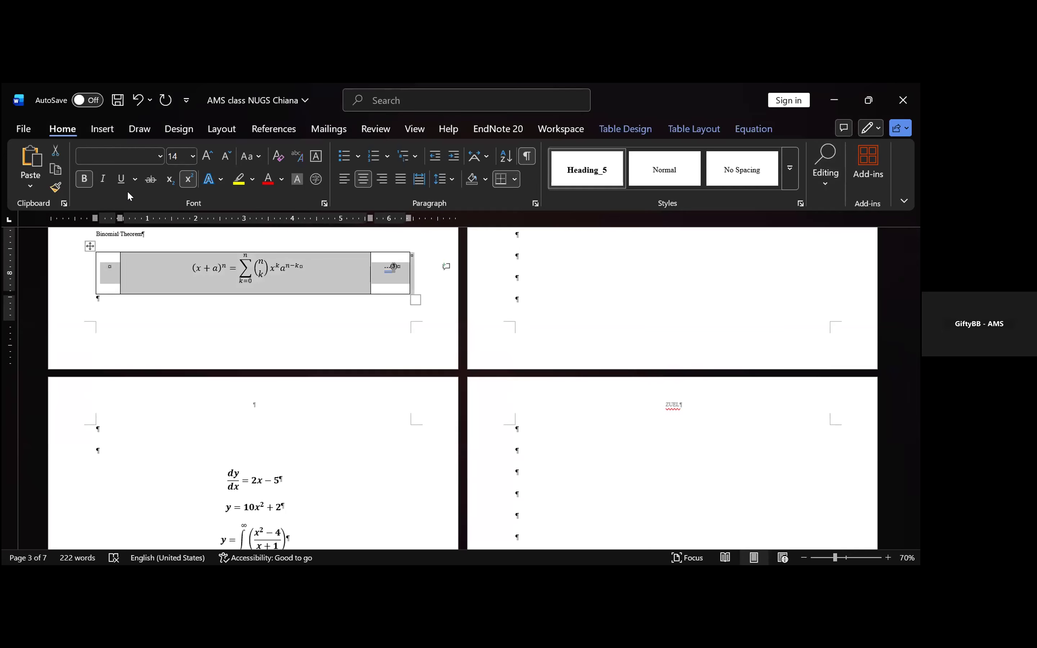
# - Insert the saved Equation template building block in the first empty paragraph above the dy/dx equation
pyautogui.scroll(-1, 691, 150)
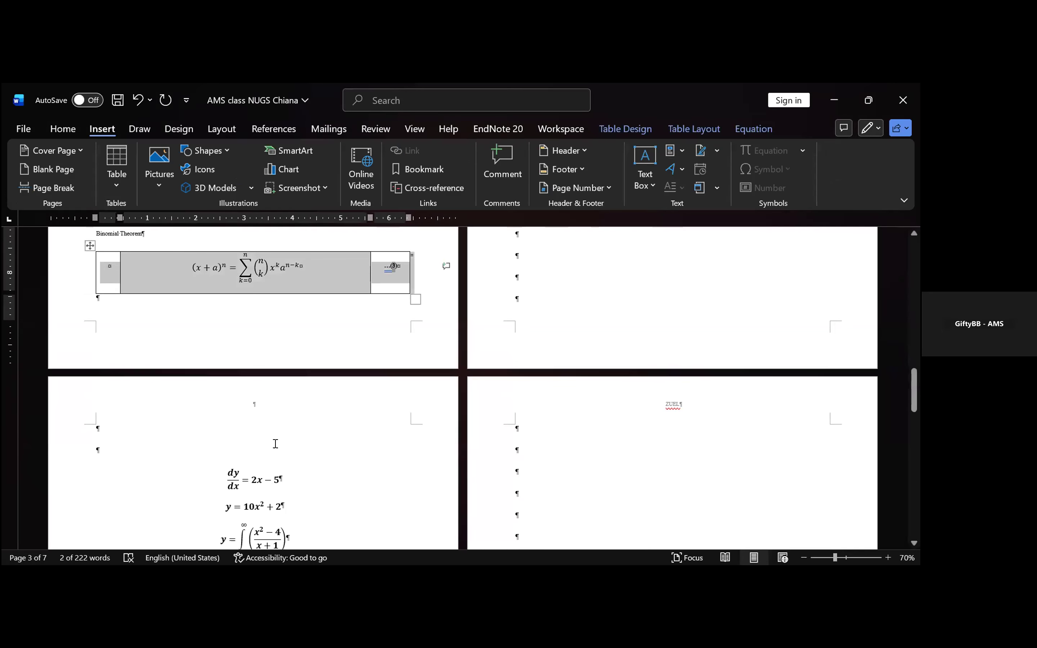
pyautogui.click(172, 429)
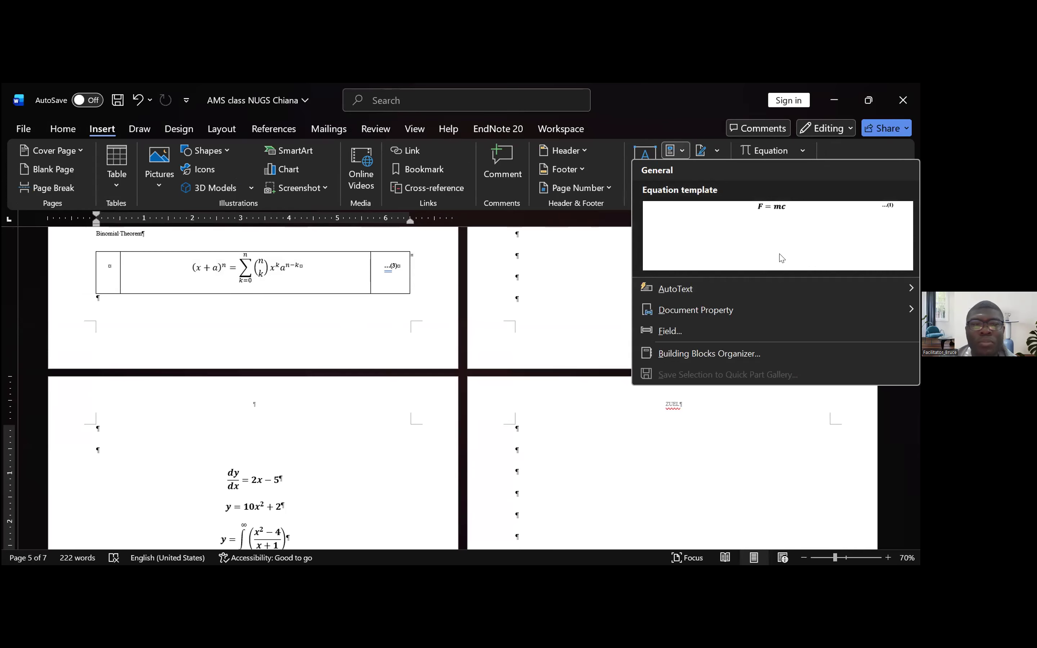
pyautogui.click(781, 257)
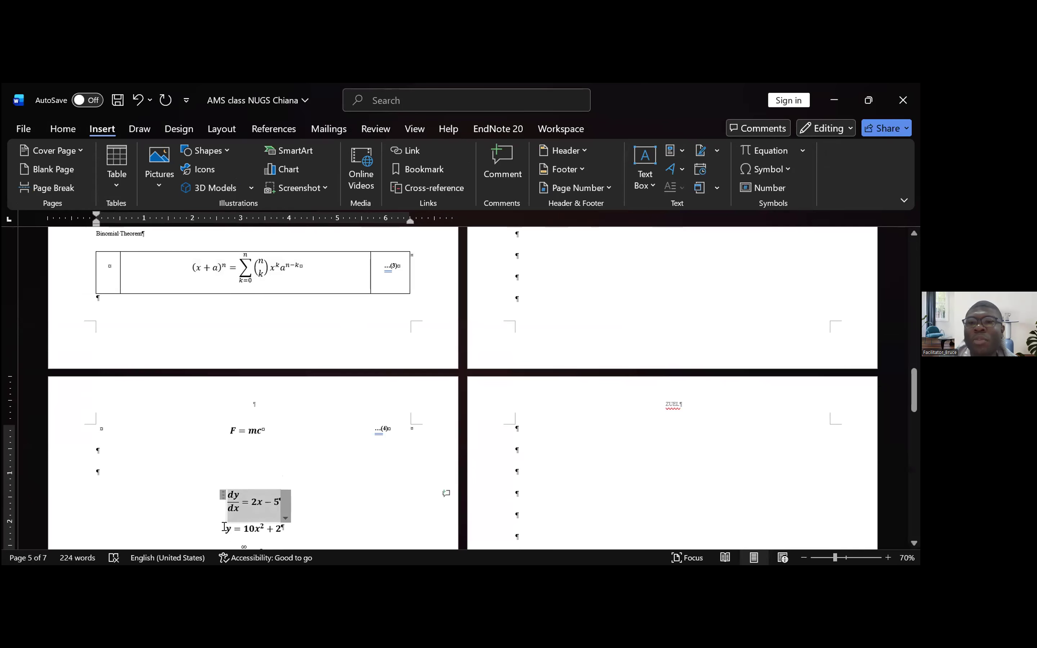
# - Replace F = mc in the inserted equation template with the copied equation dy/dx = 2x − 5
pyautogui.click(266, 430)
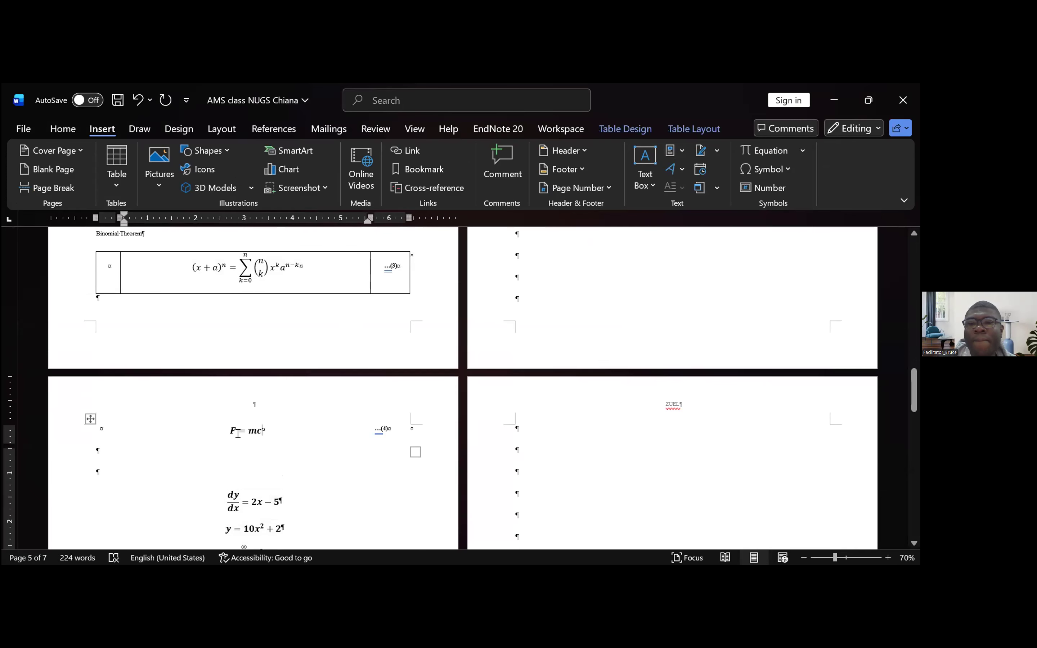
pyautogui.click(219, 437)
pyautogui.hotkey('ctrl', 'v')
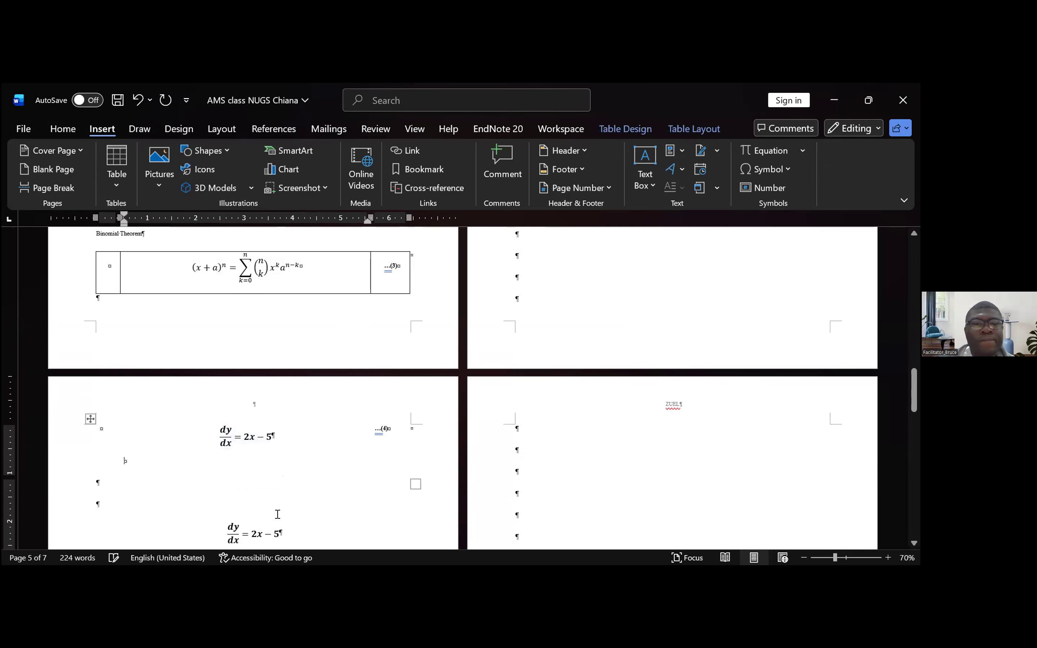
# - Delete the original dy/dx = 2x − 5 equation above y = 10x² + 2
pyautogui.scroll(-1, 282, 511)
pyautogui.click(303, 522)
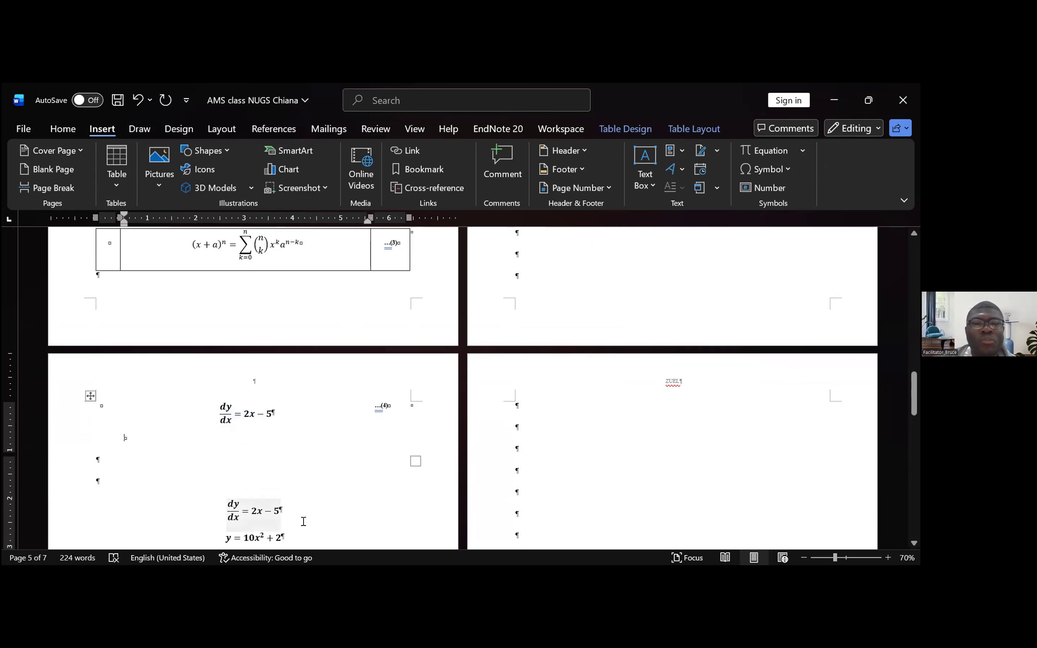
pyautogui.moveTo(202, 528); pyautogui.dragTo(231, 516)
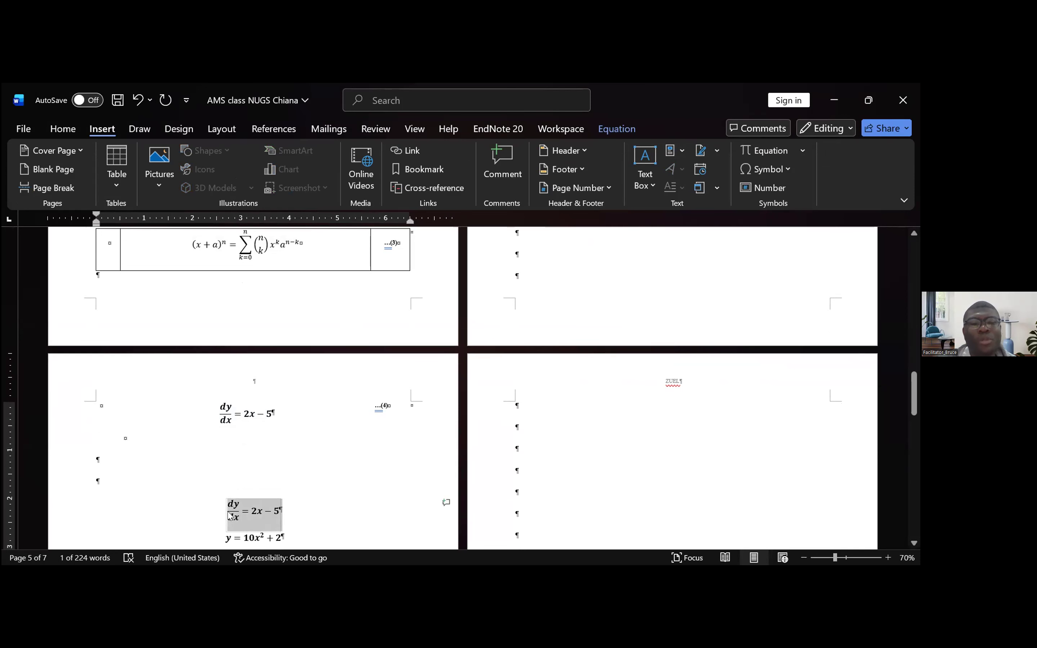
pyautogui.press('Delete')
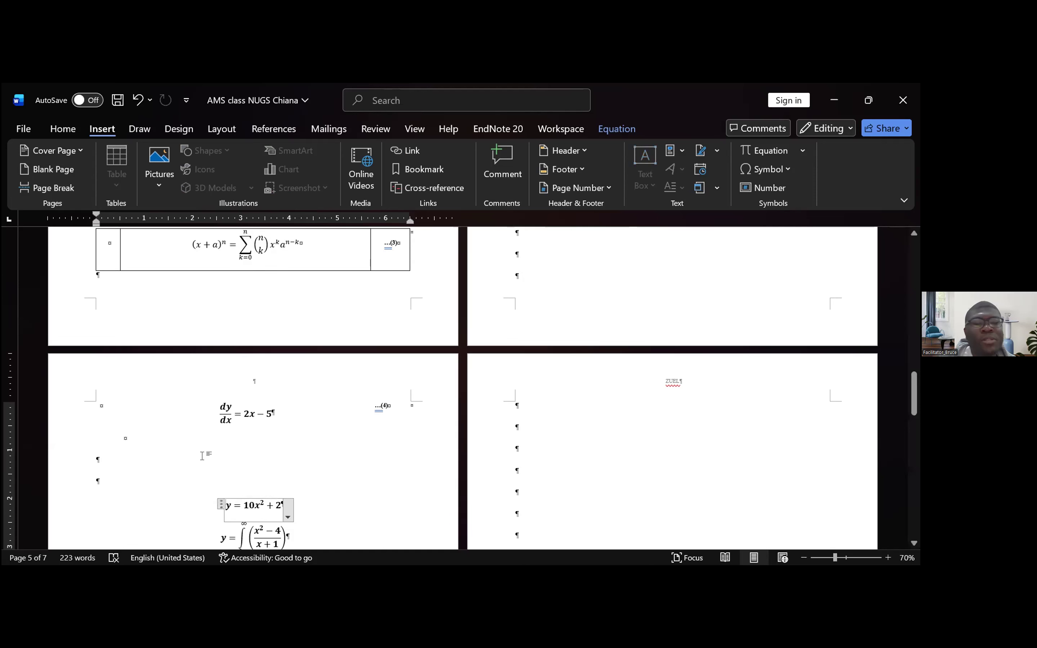
# - Duplicate the numbered dy/dx equation table directly below itself
pyautogui.click(203, 455)
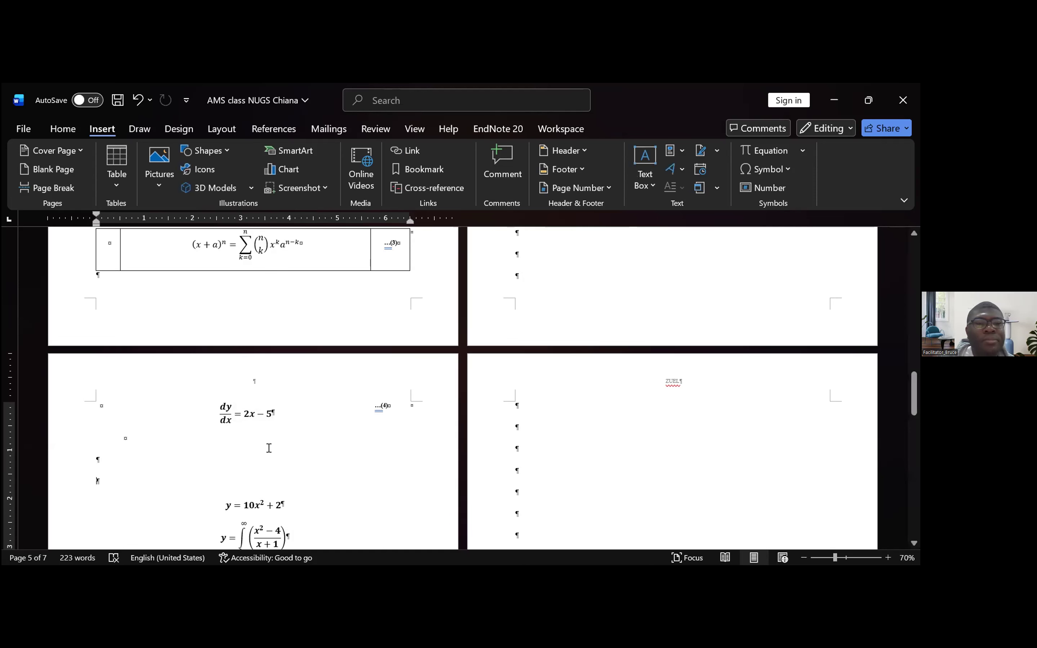
pyautogui.click(675, 154)
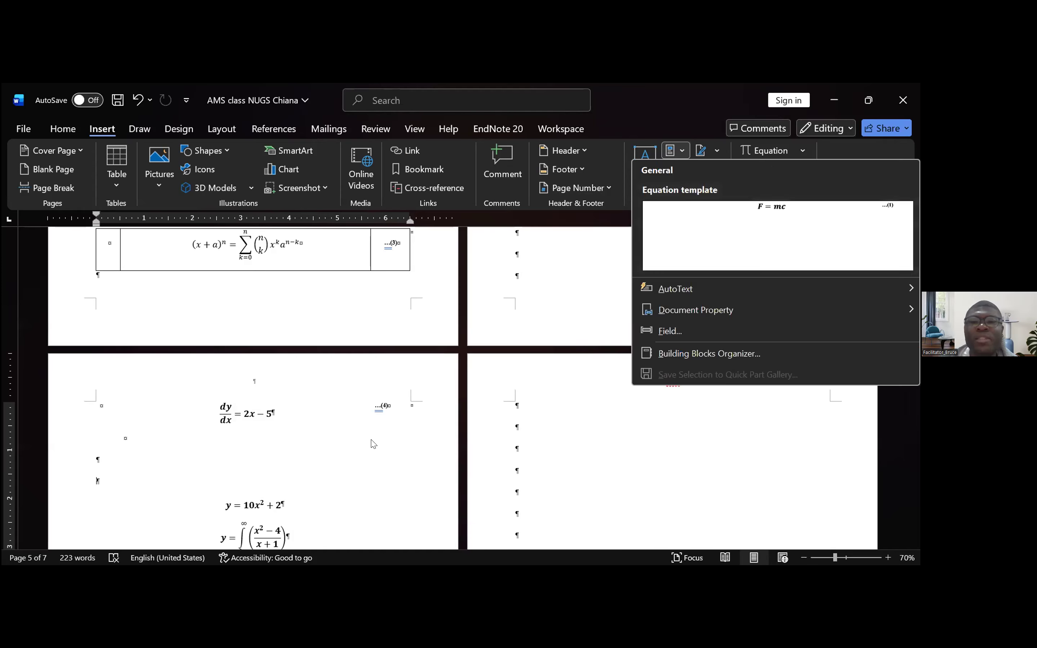
pyautogui.click(151, 394)
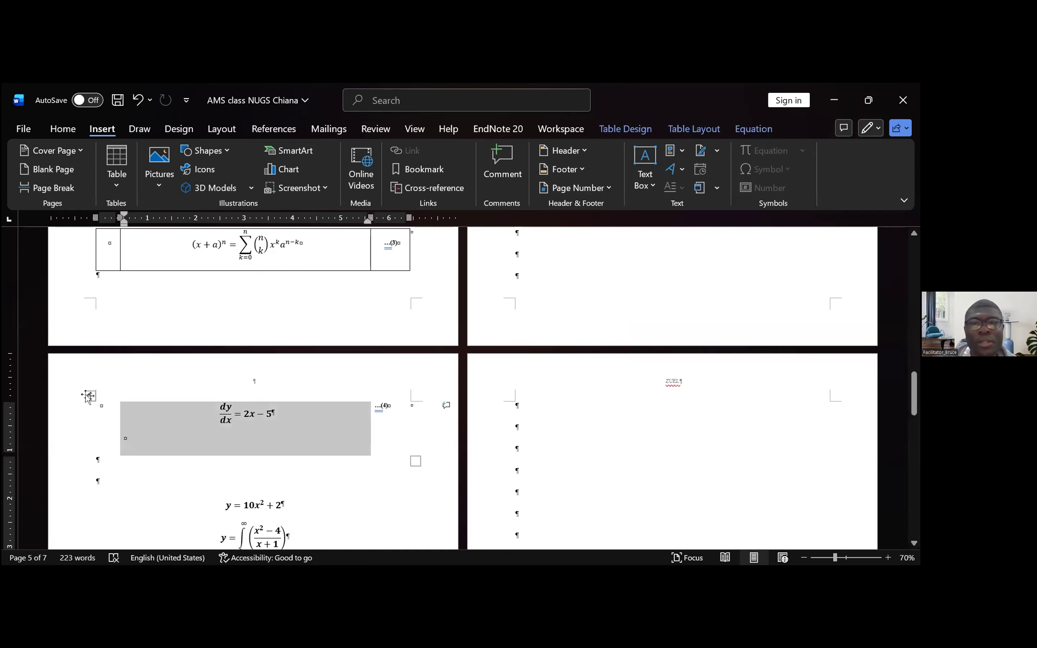
pyautogui.click(152, 394)
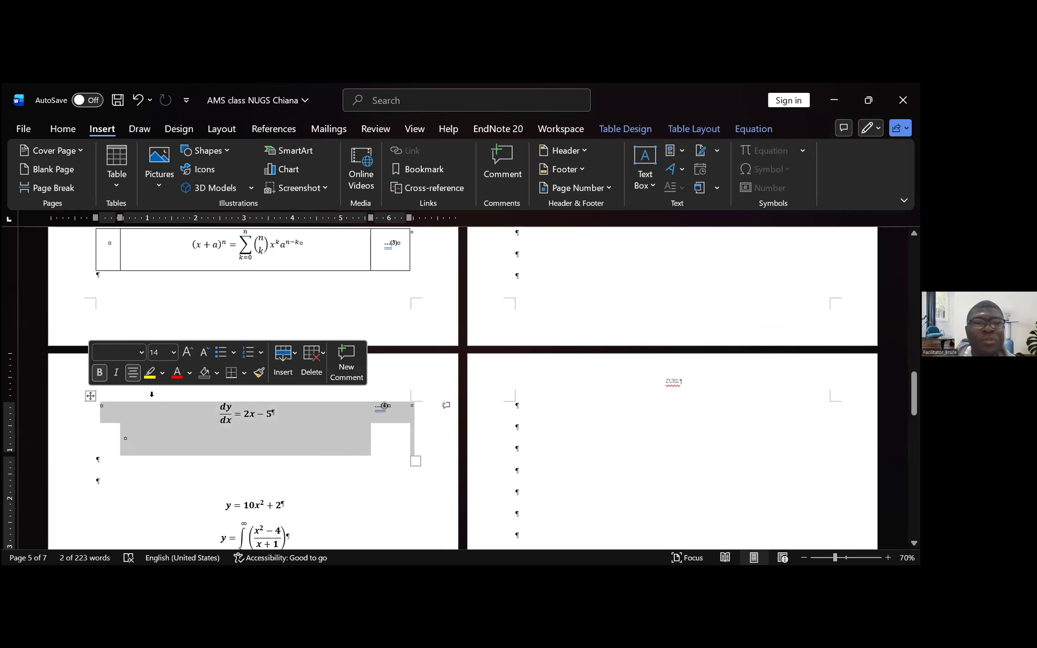
pyautogui.click(149, 475)
pyautogui.hotkey('ctrl', 'v')
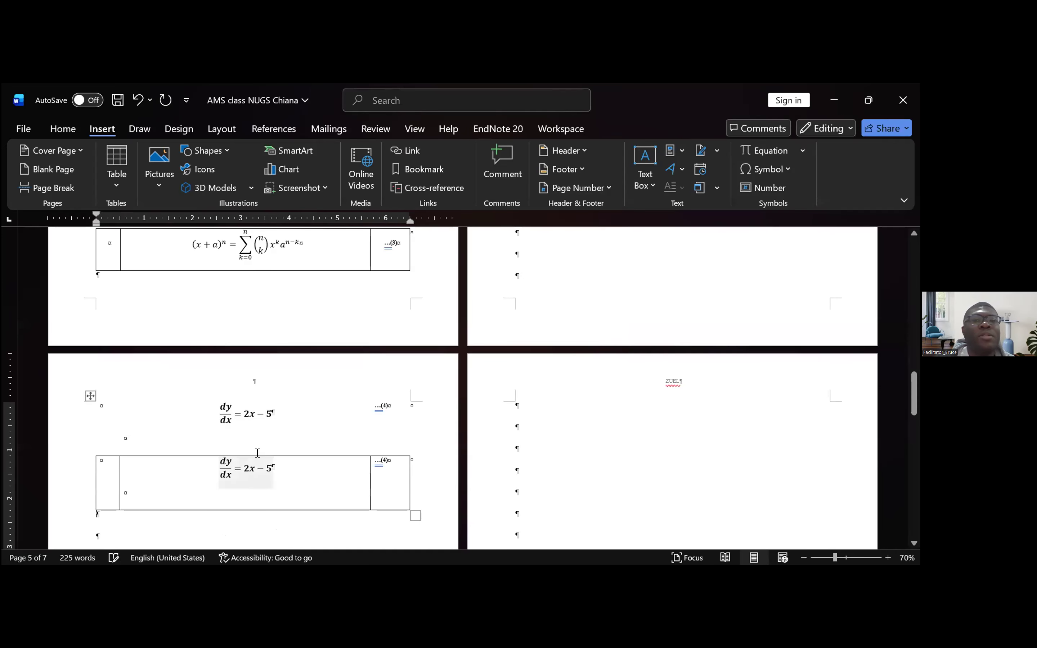
# - Replace the dy/dx equation in the duplicated table row with a copy of y = 10x² + 2
pyautogui.scroll(-3, 301, 488)
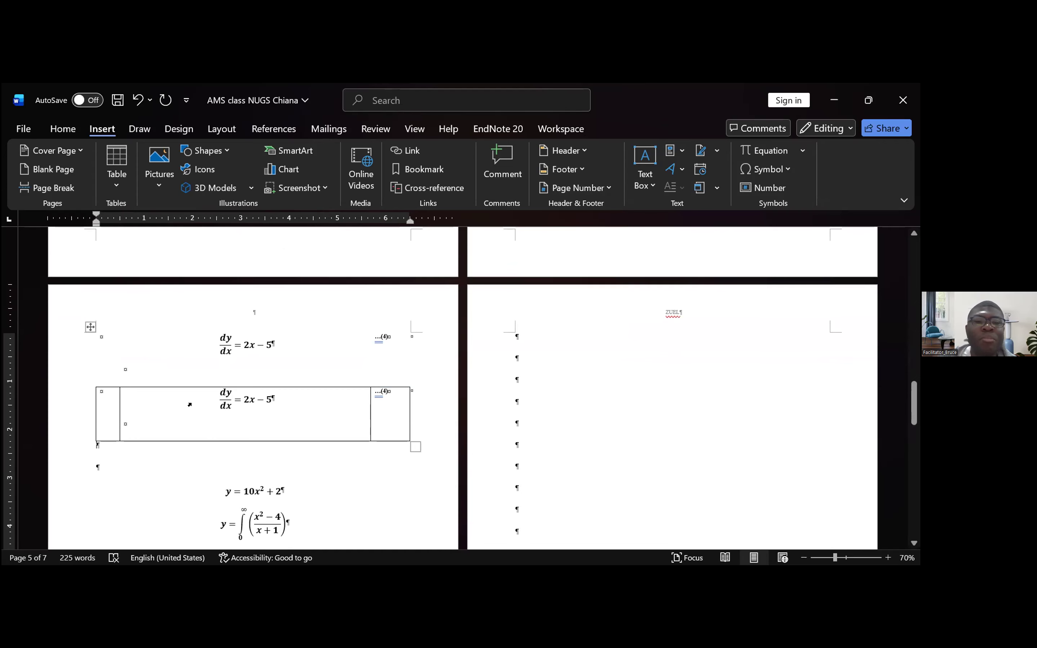
pyautogui.click(257, 435)
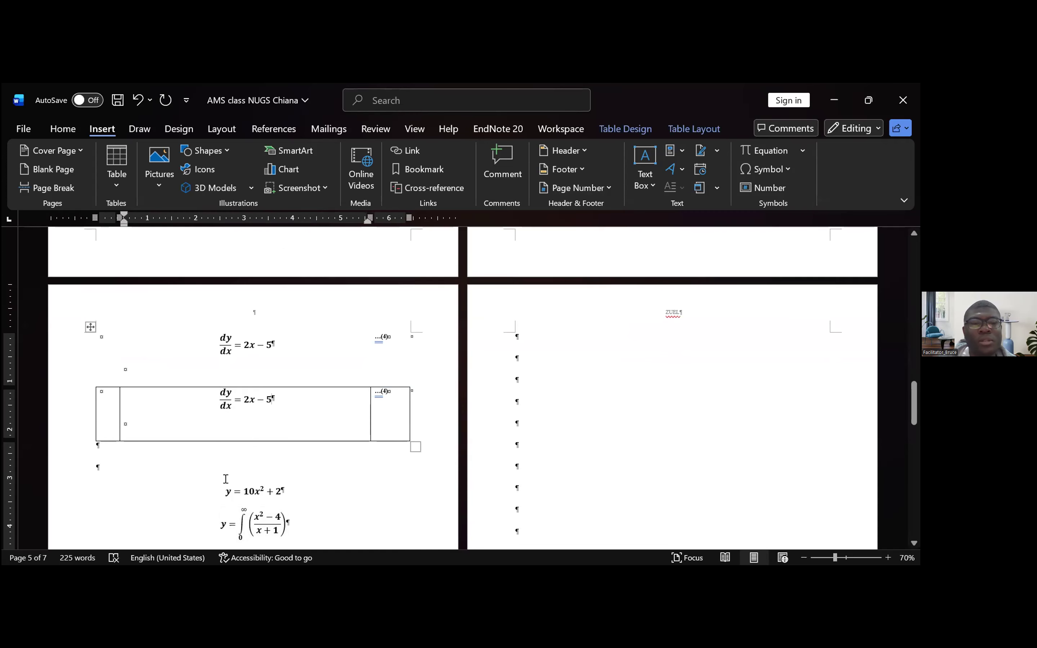
pyautogui.moveTo(226, 480); pyautogui.dragTo(241, 482)
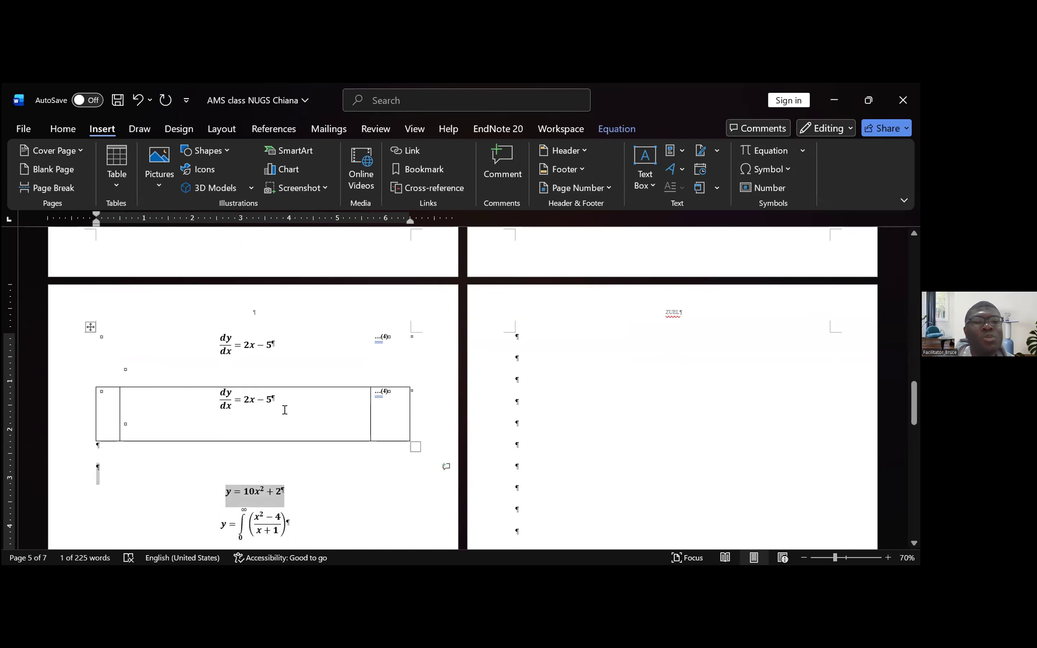
pyautogui.click(293, 403)
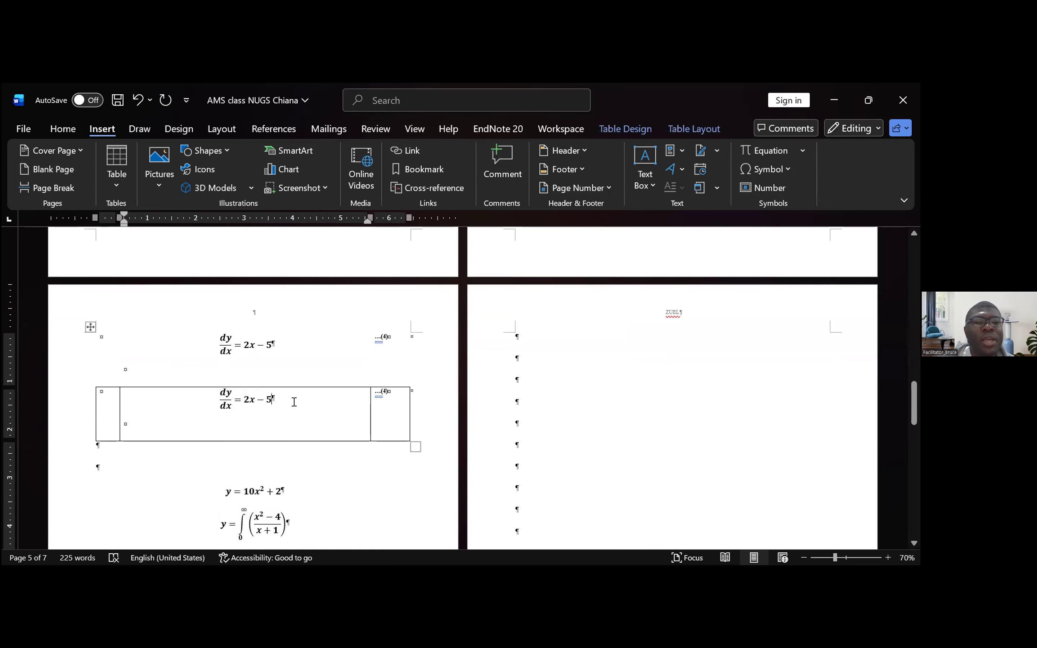
pyautogui.tripleClick(196, 392)
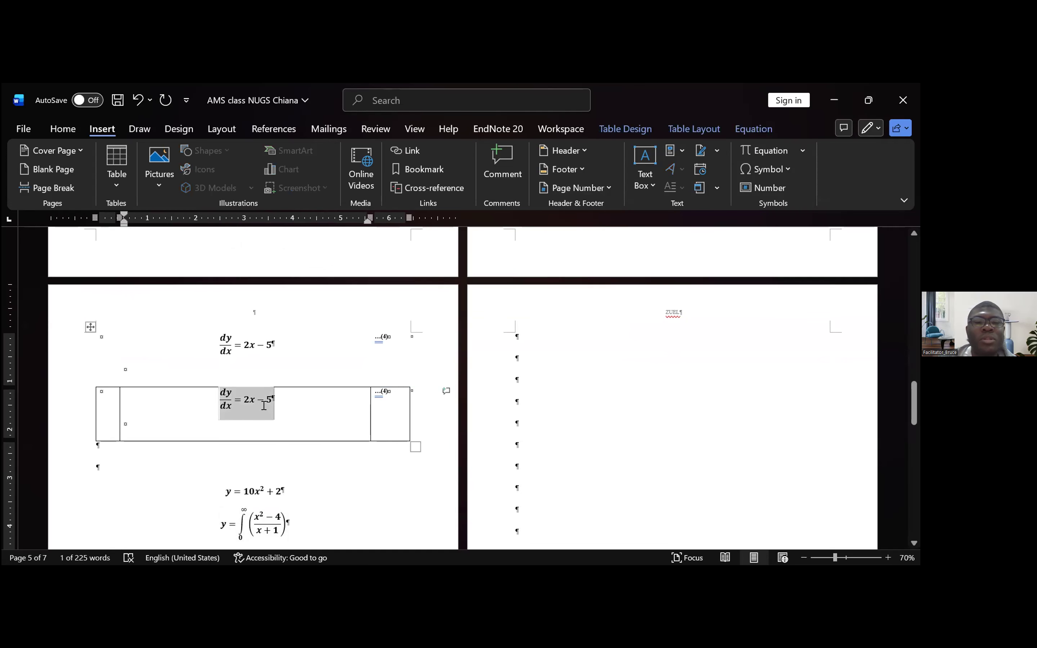
pyautogui.write('y = 10x2 + 2')
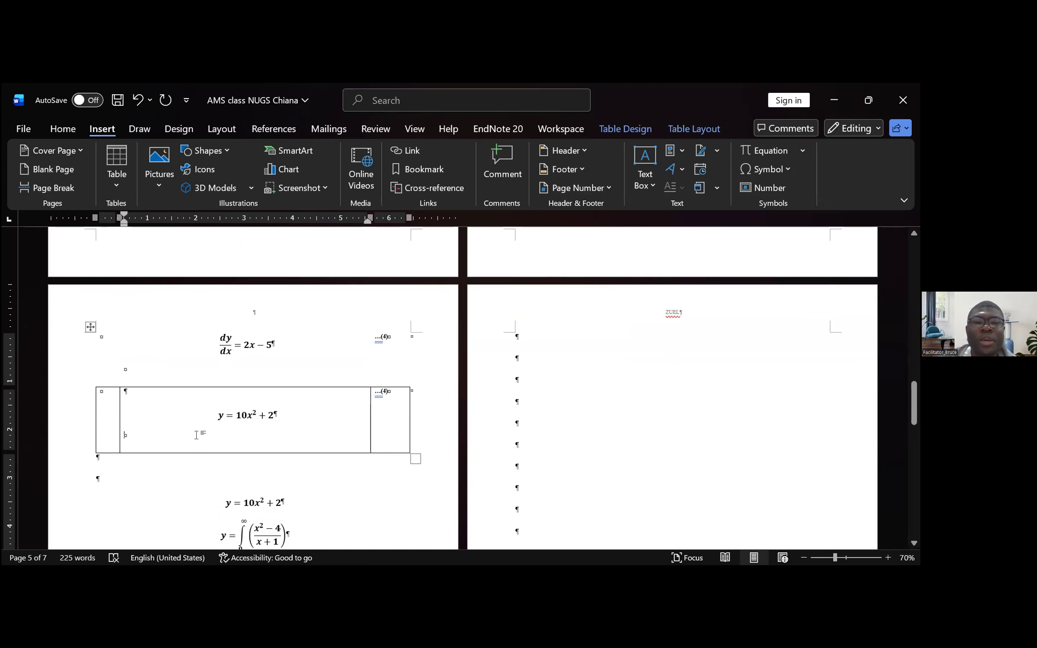
# - Delete the original y = 10x² + 2 equation above the integral equation
pyautogui.tripleClick(226, 498)
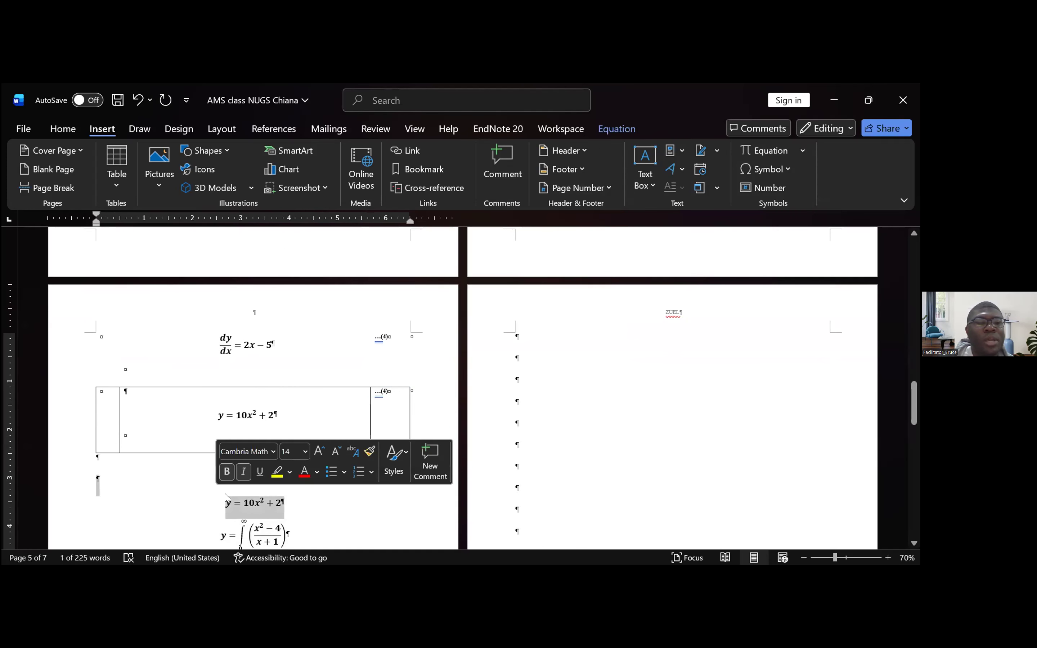
pyautogui.press('Delete')
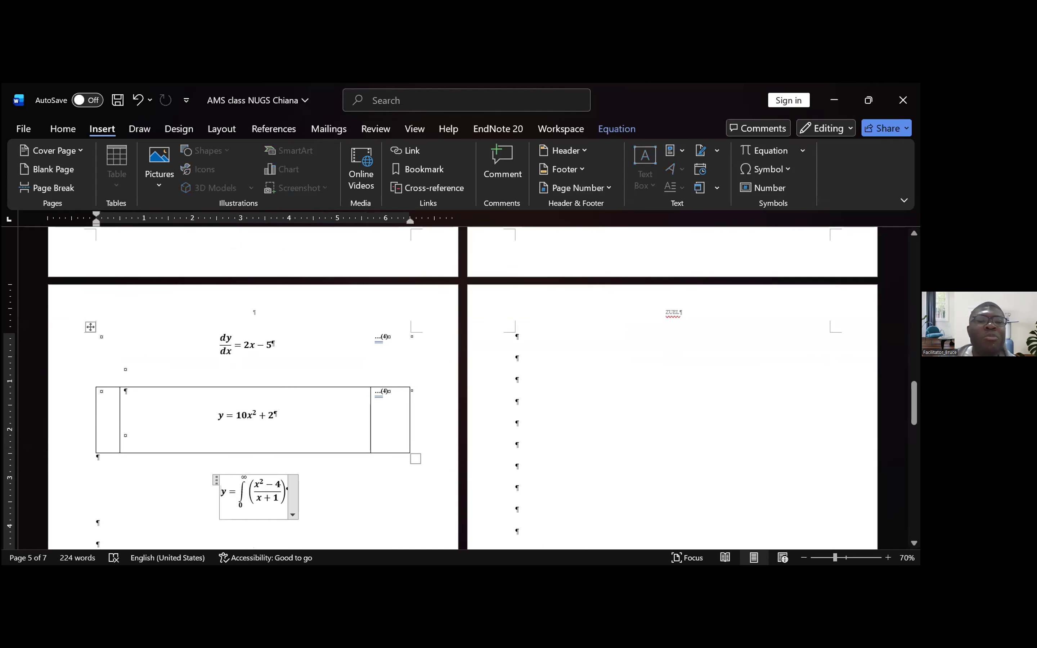
pyautogui.click(369, 515)
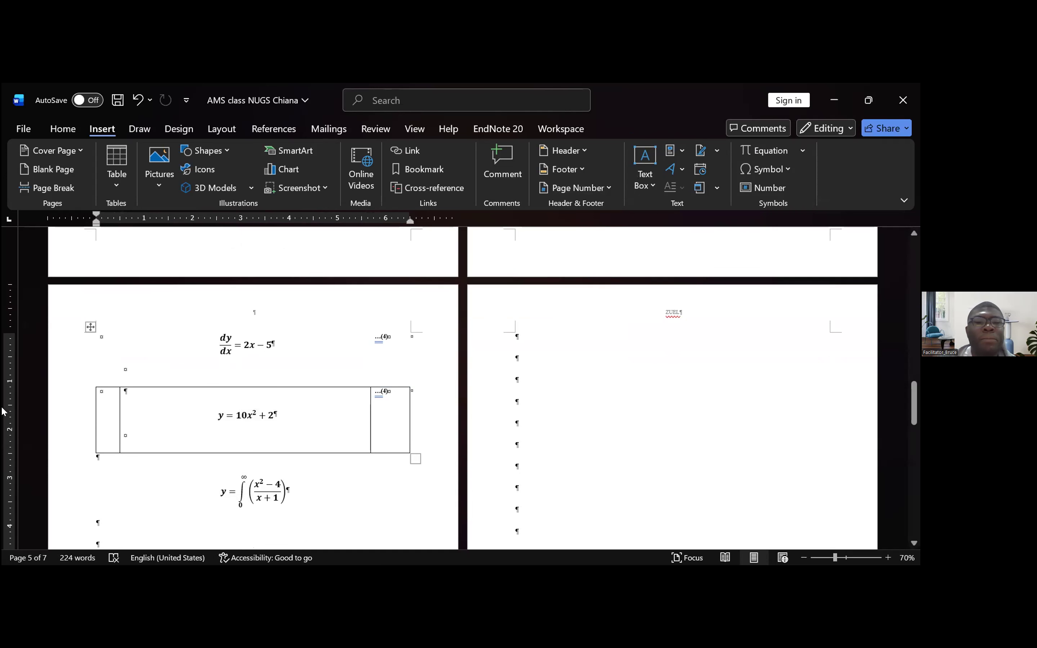
# - Try to insert an empty row between the dy/dx and y = 10x² + 2 rows of the equation table, and undo it
pyautogui.click(128, 403)
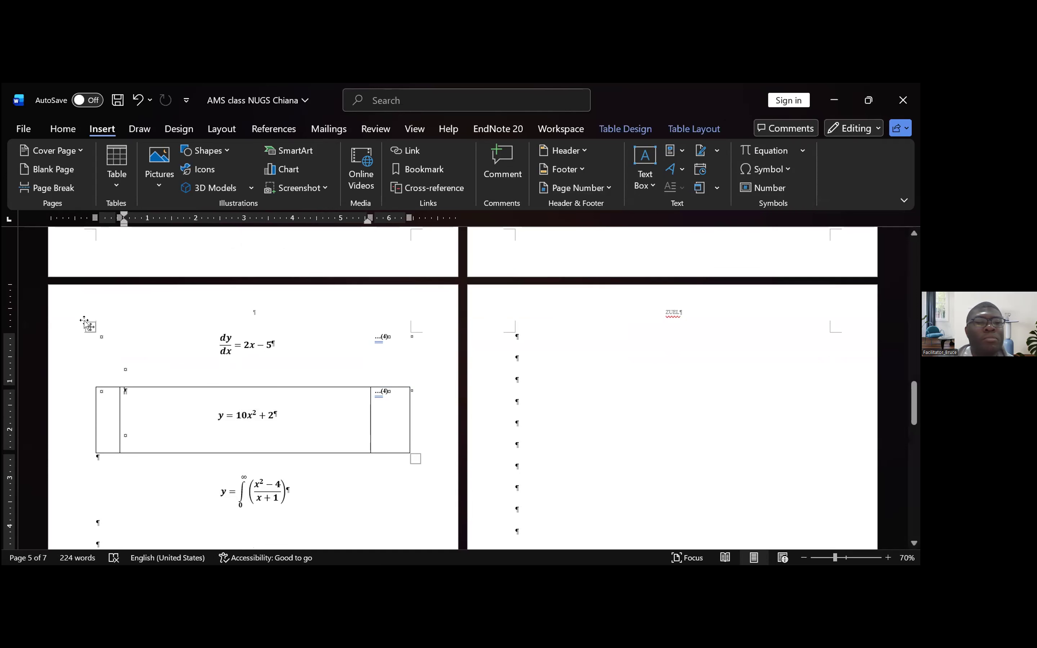
pyautogui.click(90, 387)
pyautogui.click(219, 482)
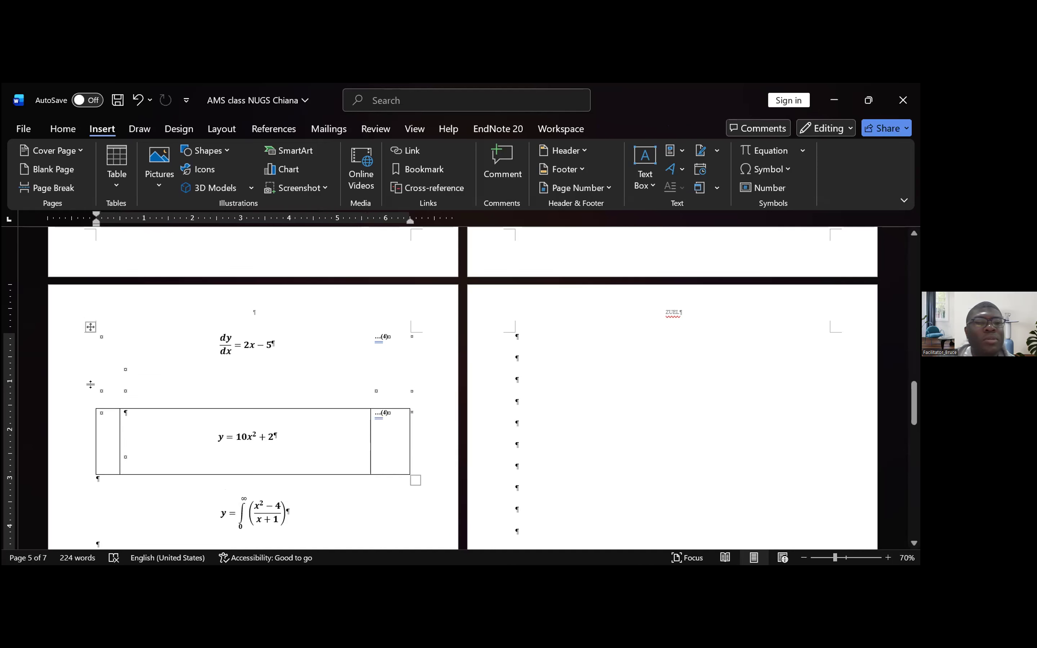
pyautogui.hotkey('ctrl', 'z')
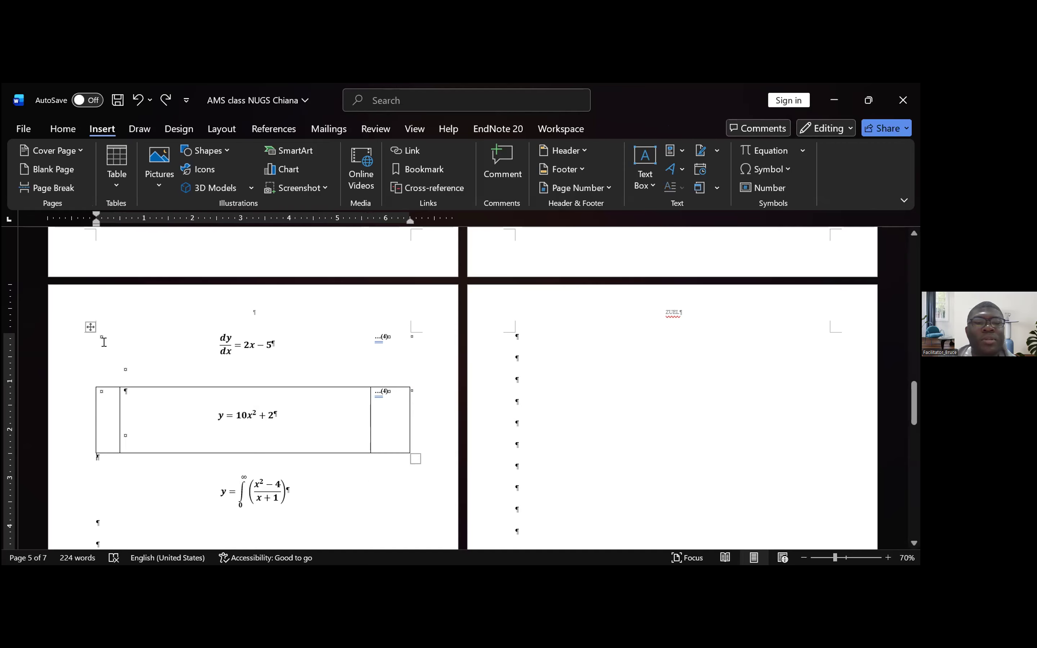
# - Remove all borders from the two-row table holding the dy/dx and y = 10x² + 2 equations
pyautogui.click(90, 327)
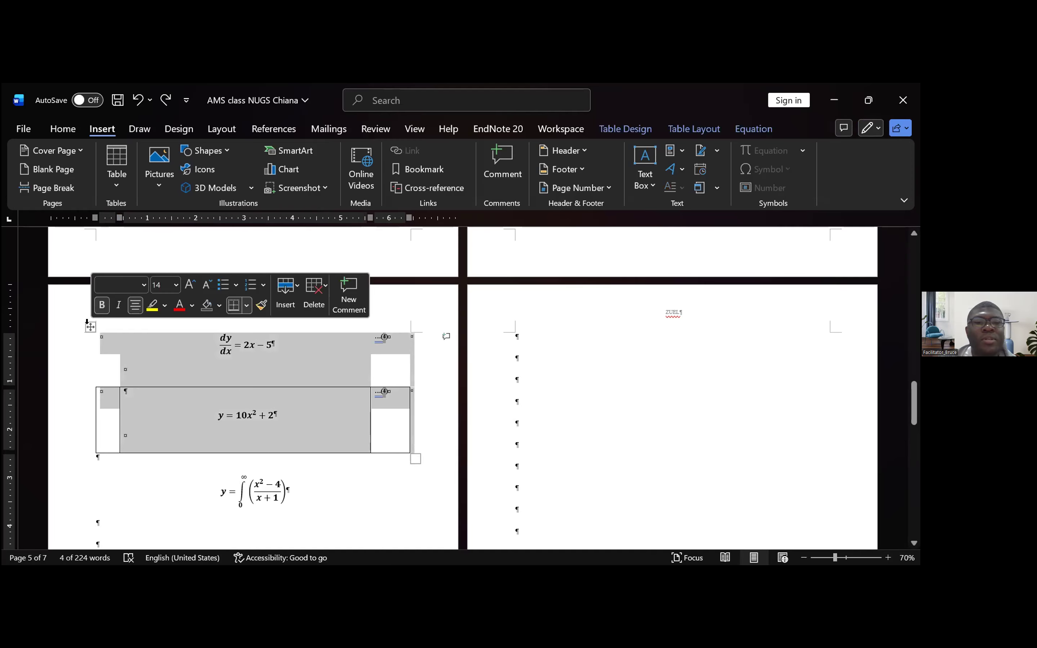
pyautogui.click(247, 305)
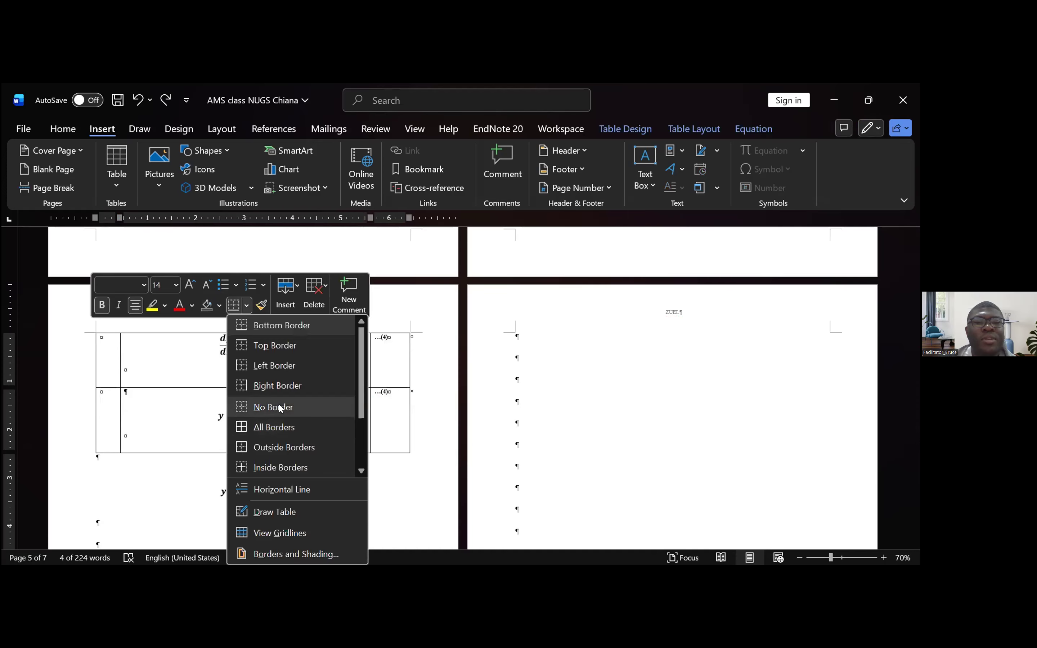
pyautogui.click(281, 405)
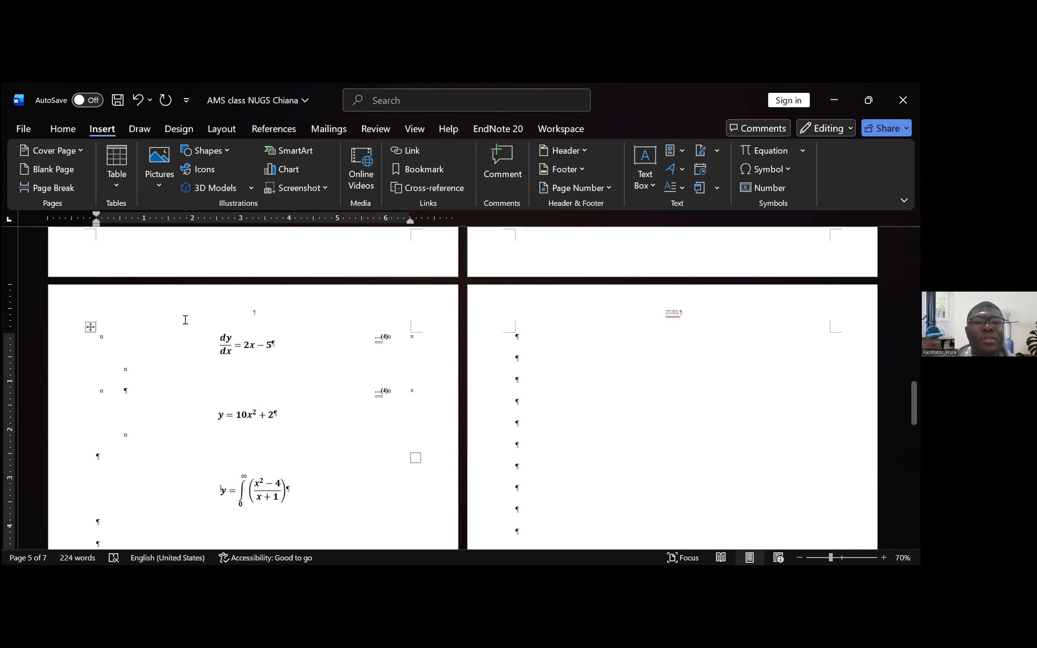
# - Update all fields in the document to renumber the equation captions
pyautogui.scroll(-3, 169, 394)
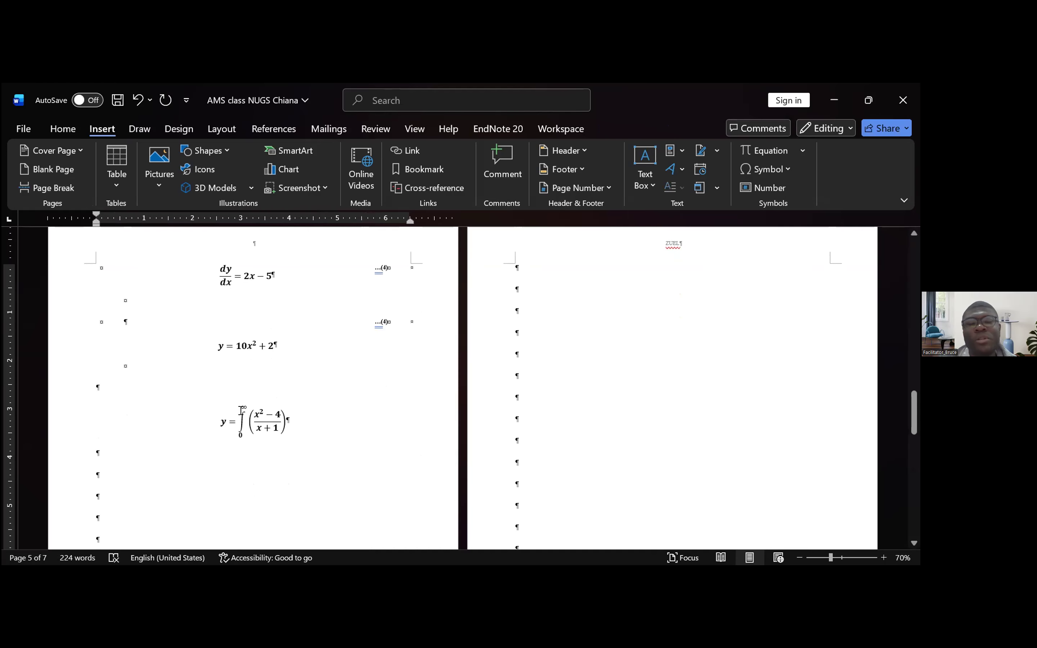
pyautogui.click(287, 363)
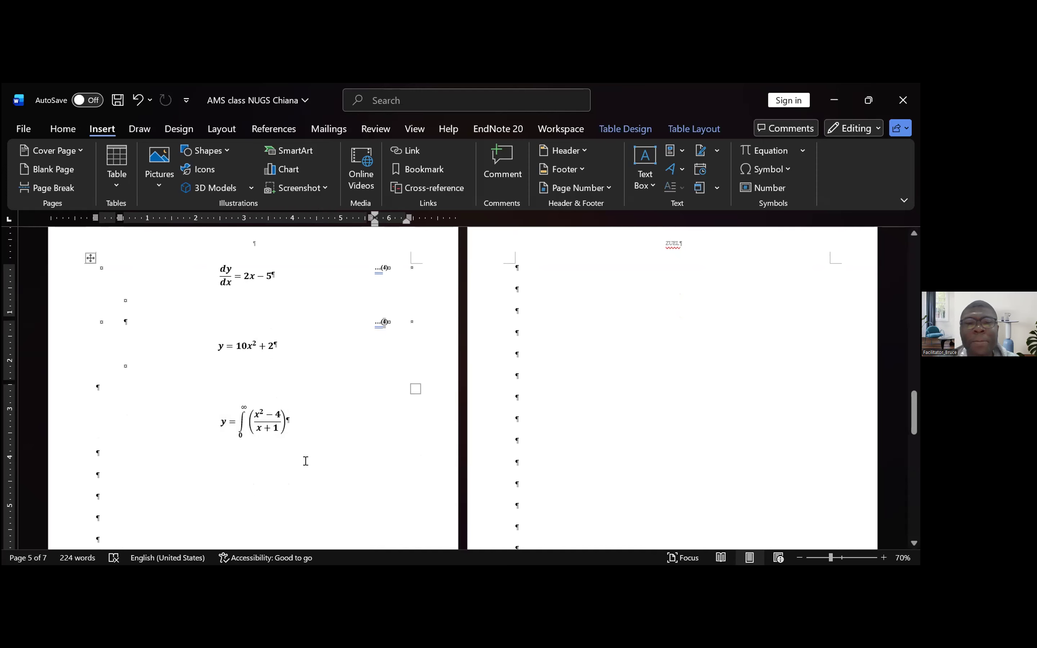
pyautogui.click(317, 460)
pyautogui.hotkey('ctrl', 'a')
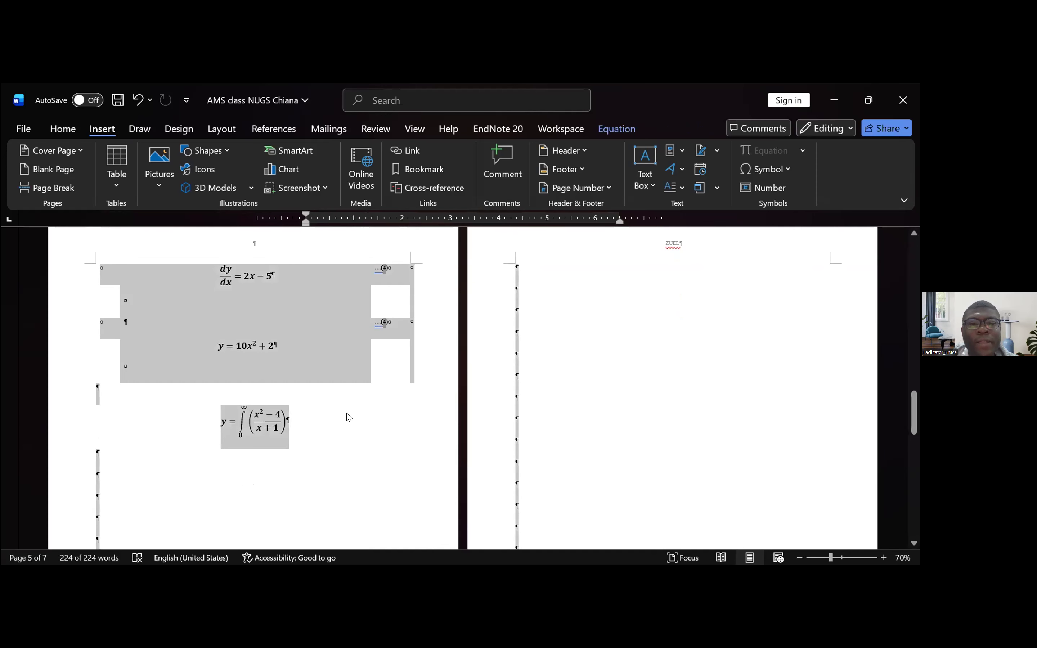
pyautogui.rightClick(383, 327)
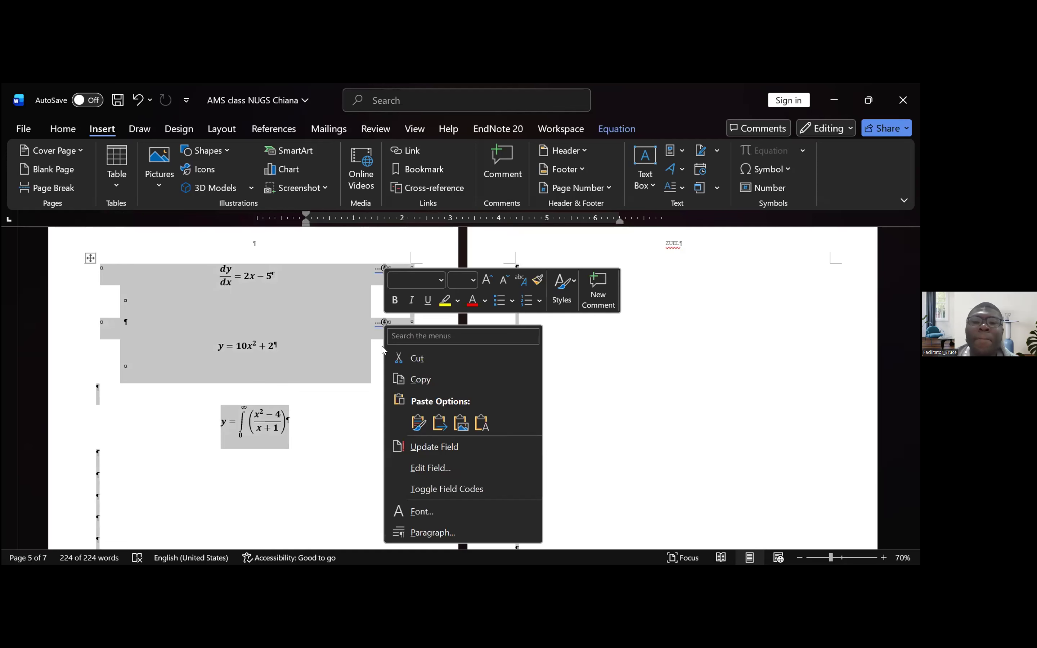
pyautogui.click(451, 448)
pyautogui.click(333, 421)
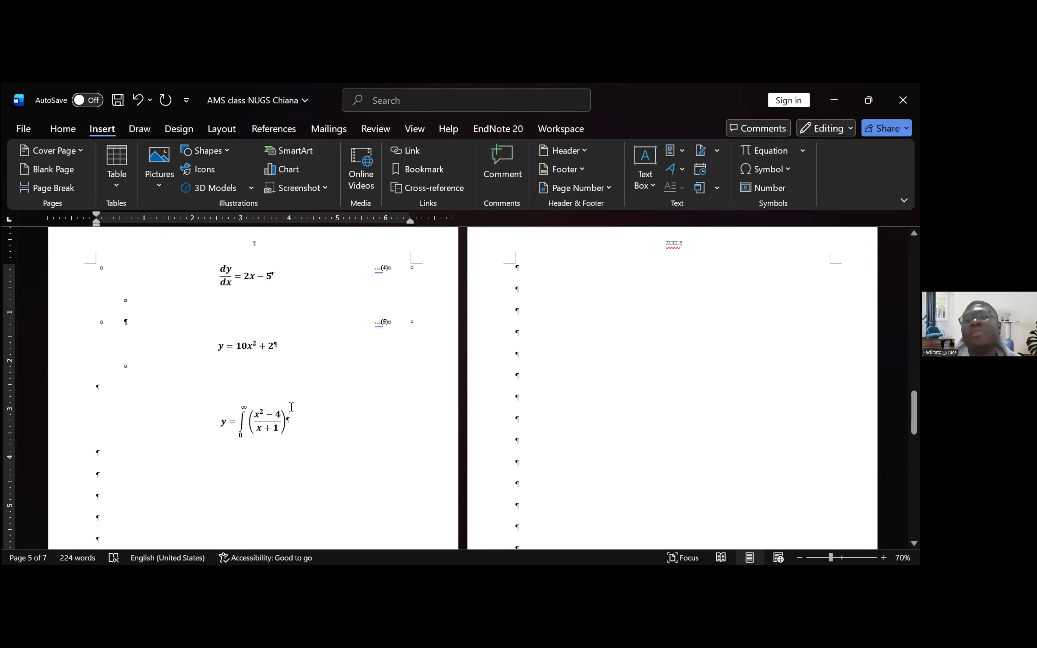
# - Enter the text "Equation 5 references" on the line below y = 10x² + 2 in the equation table
pyautogui.click(131, 321)
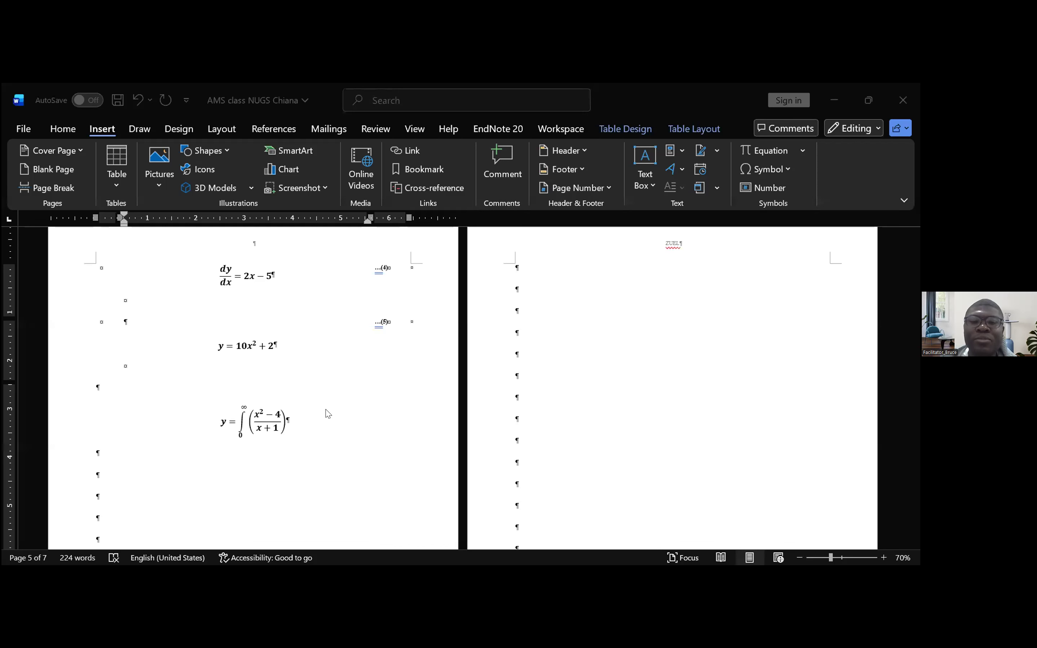
pyautogui.scroll(1, 338, 493)
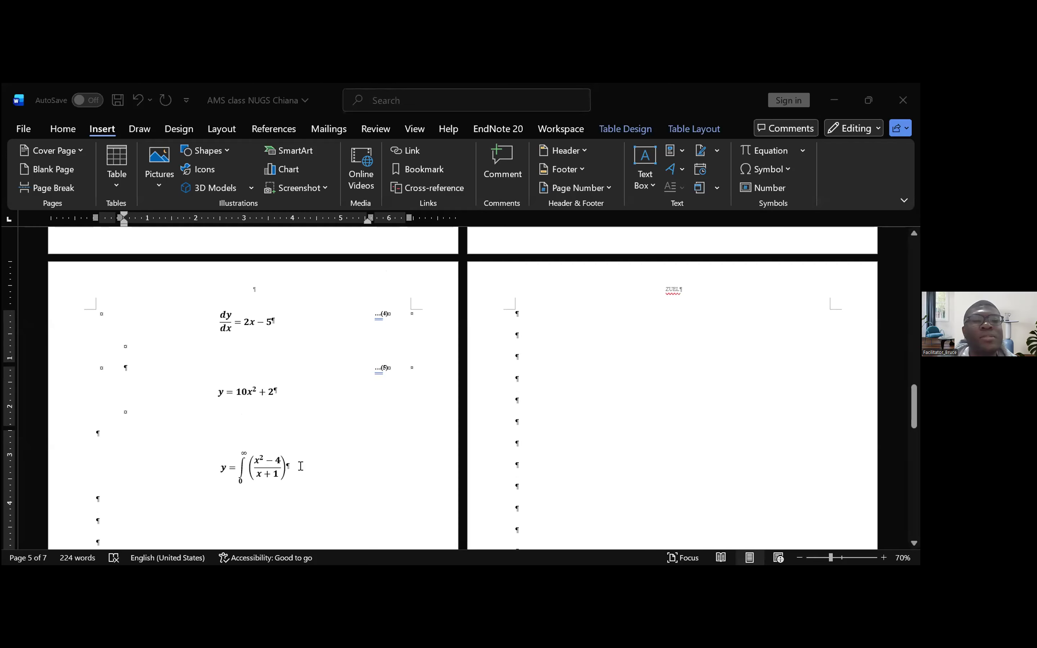
pyautogui.click(301, 466)
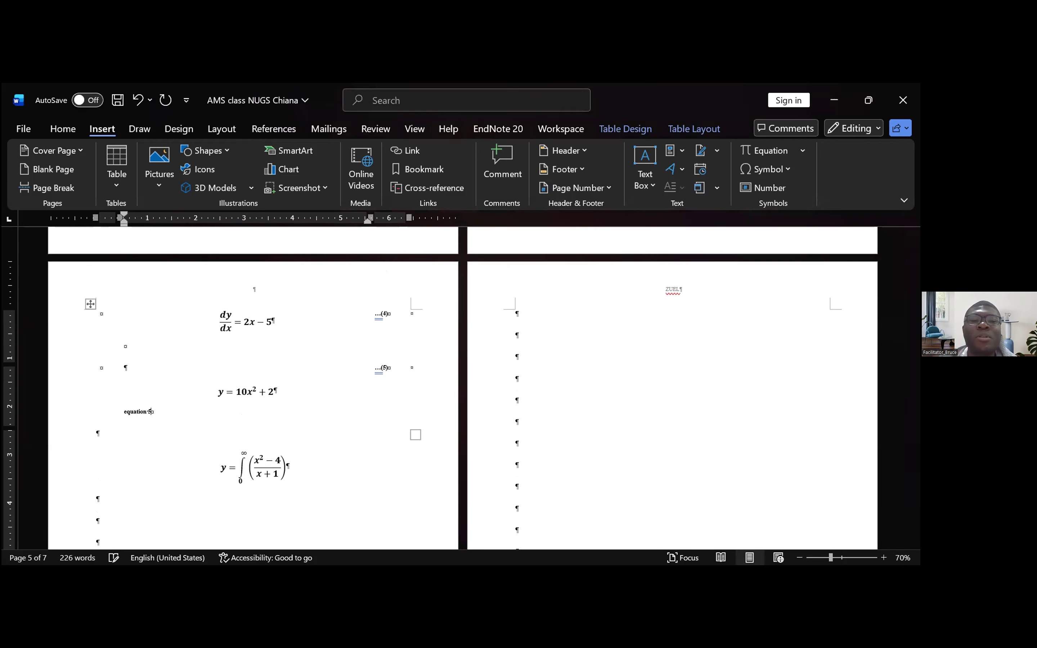
pyautogui.write('references')
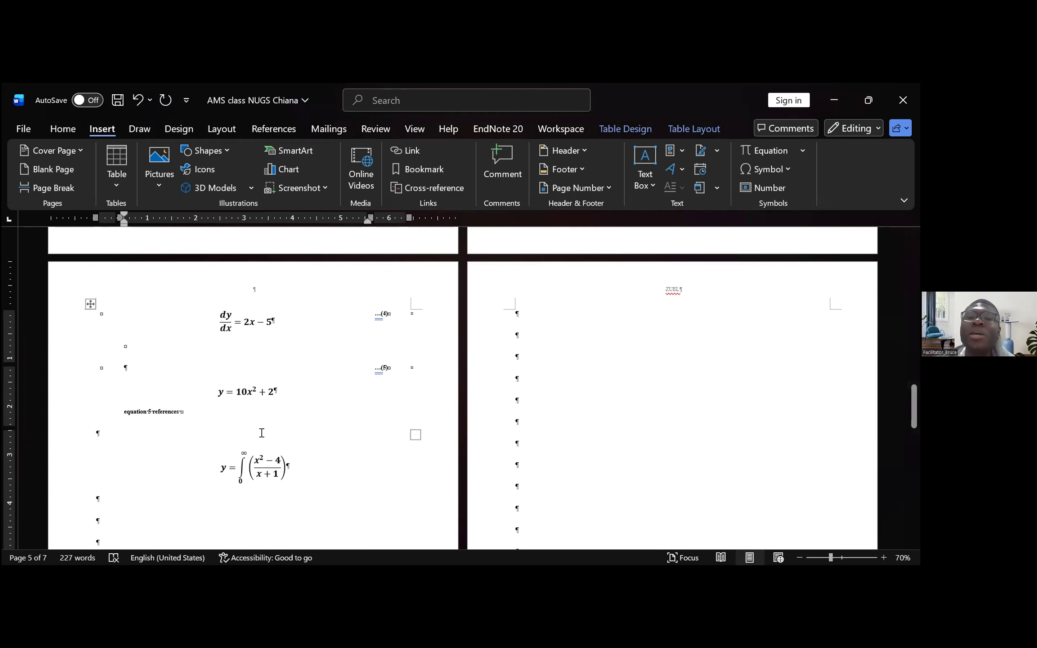
pyautogui.press('Delete')
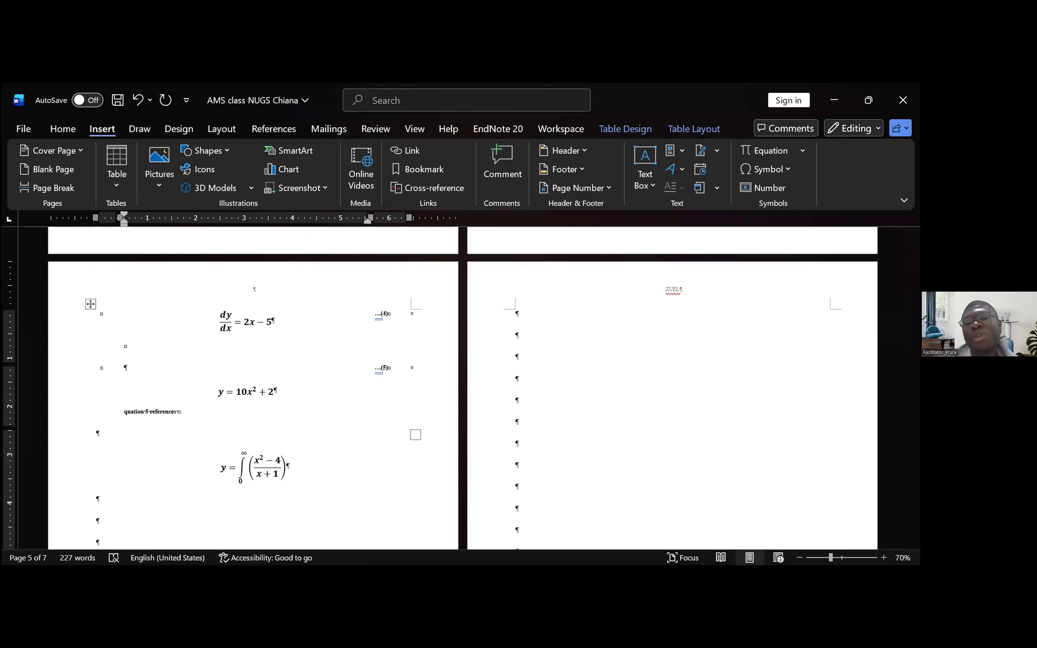
pyautogui.write('E')
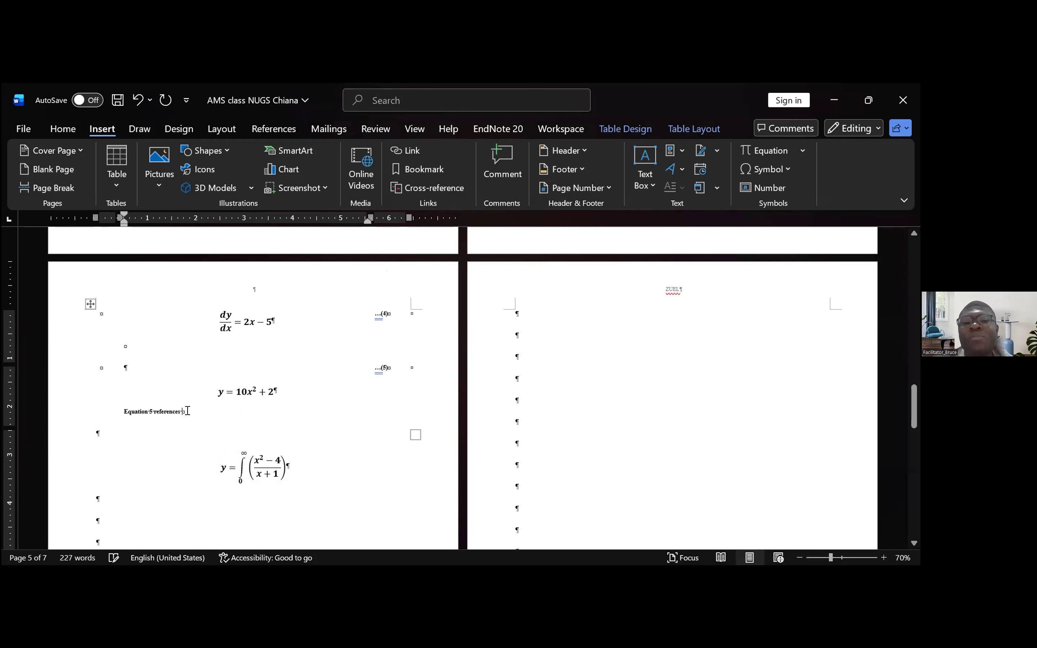
# - Delete the text "Equation 5 references" from below the y = 10x² + 2 equation
pyautogui.click(99, 409)
pyautogui.click(175, 434)
pyautogui.moveTo(181, 411); pyautogui.dragTo(115, 410)
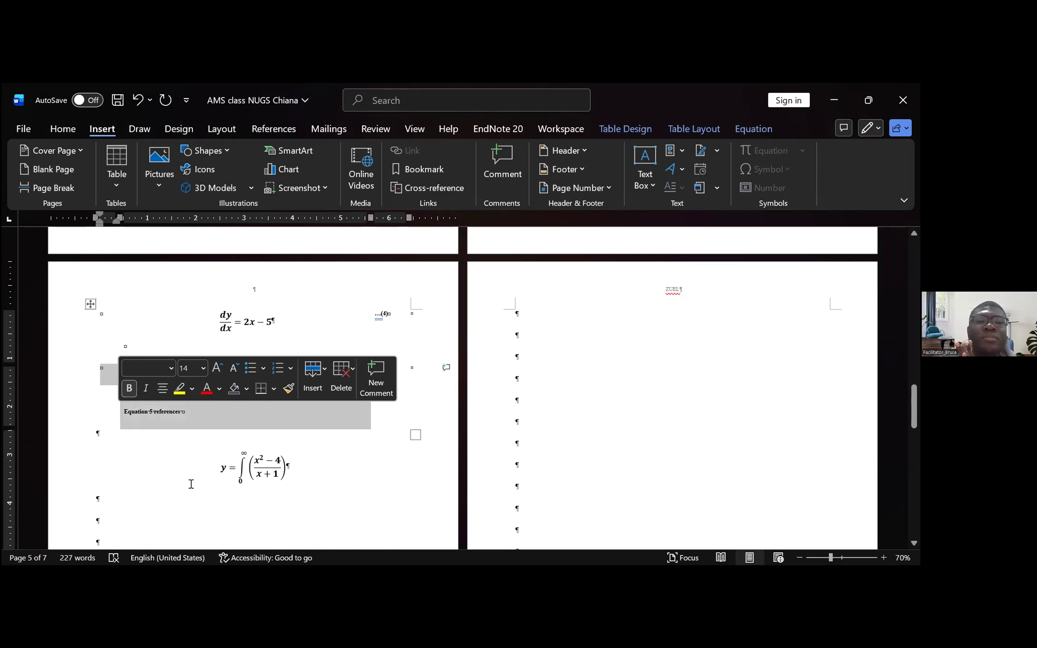
pyautogui.click(177, 411)
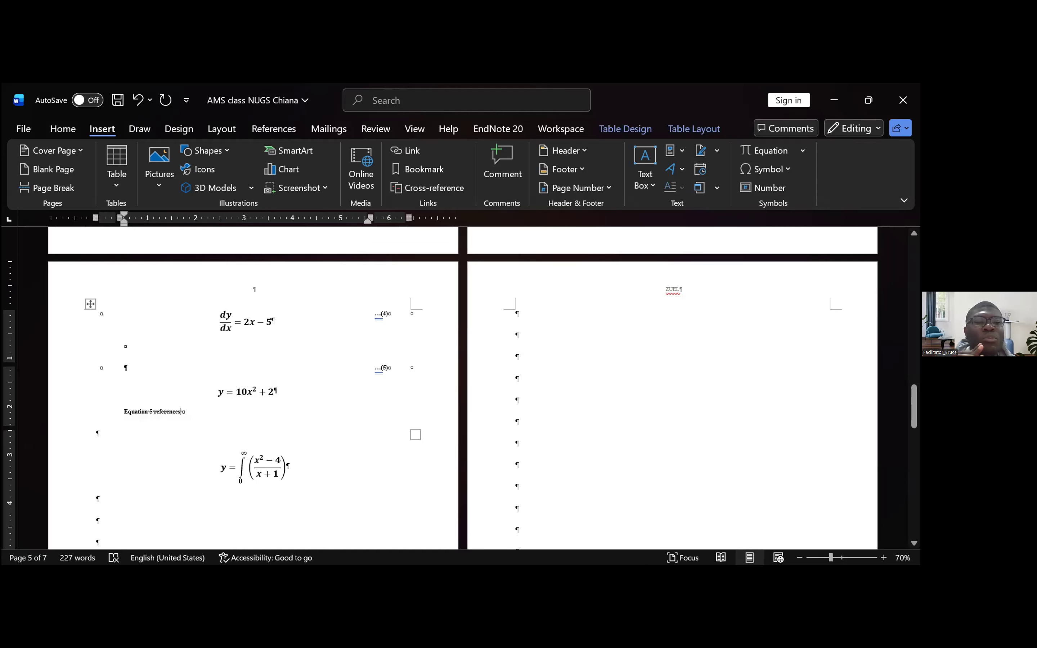
pyautogui.press('BackSpace')
pyautogui.press('BackSpace')
pyautogui.press('BackSpace')
pyautogui.press('BackSpace')
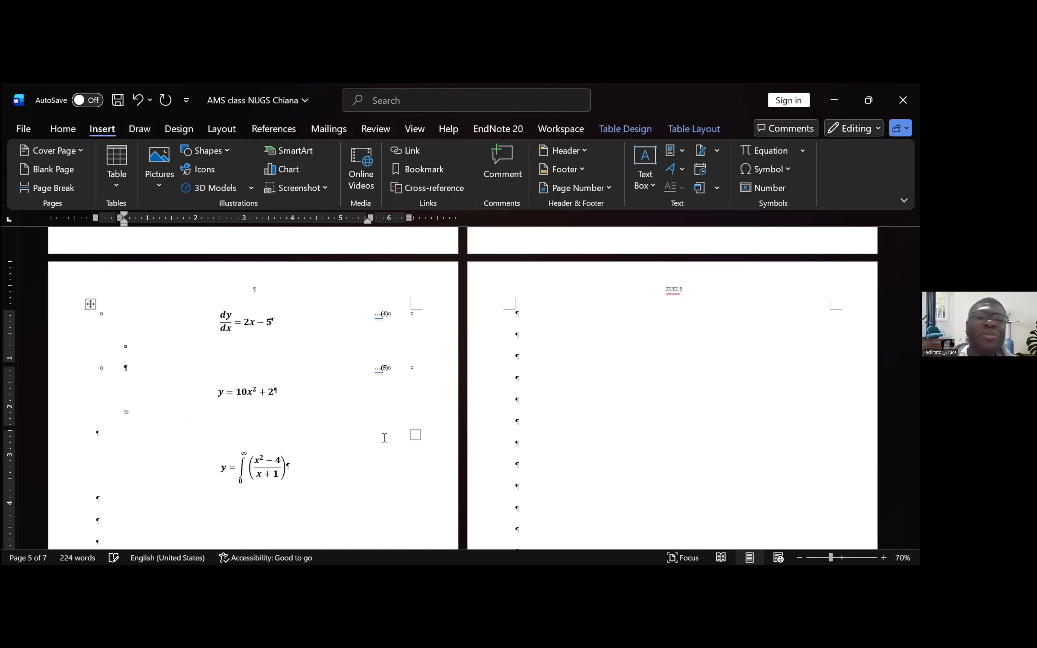
pyautogui.click(186, 437)
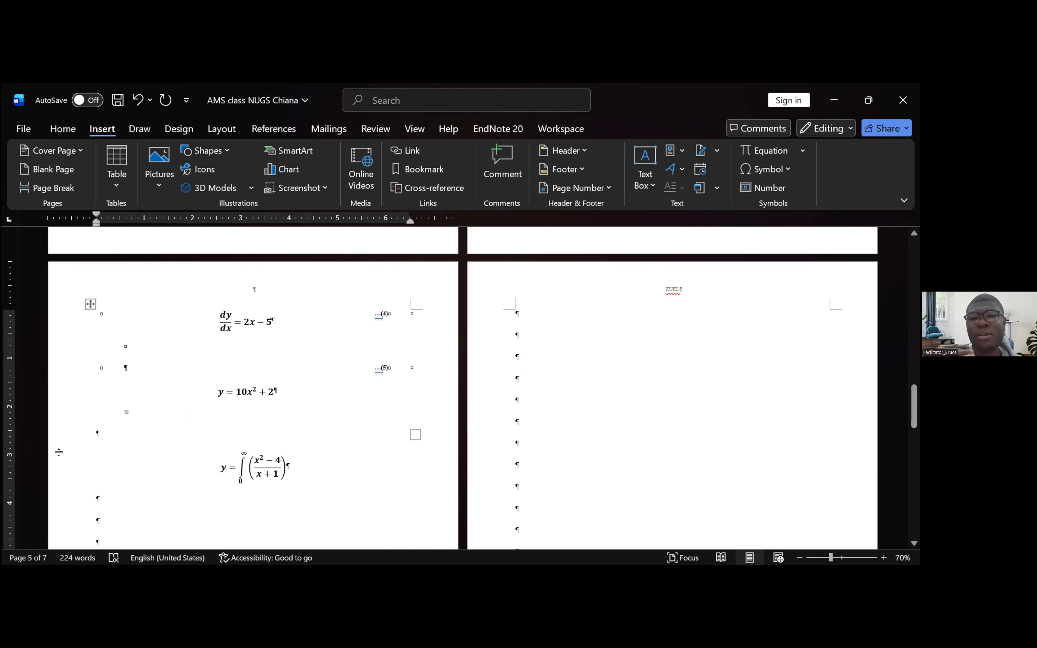
# - Insert a hyperlinked cross-reference to equation (5), with only label and number, on the blank line above y = 10x² + 2
pyautogui.click(172, 373)
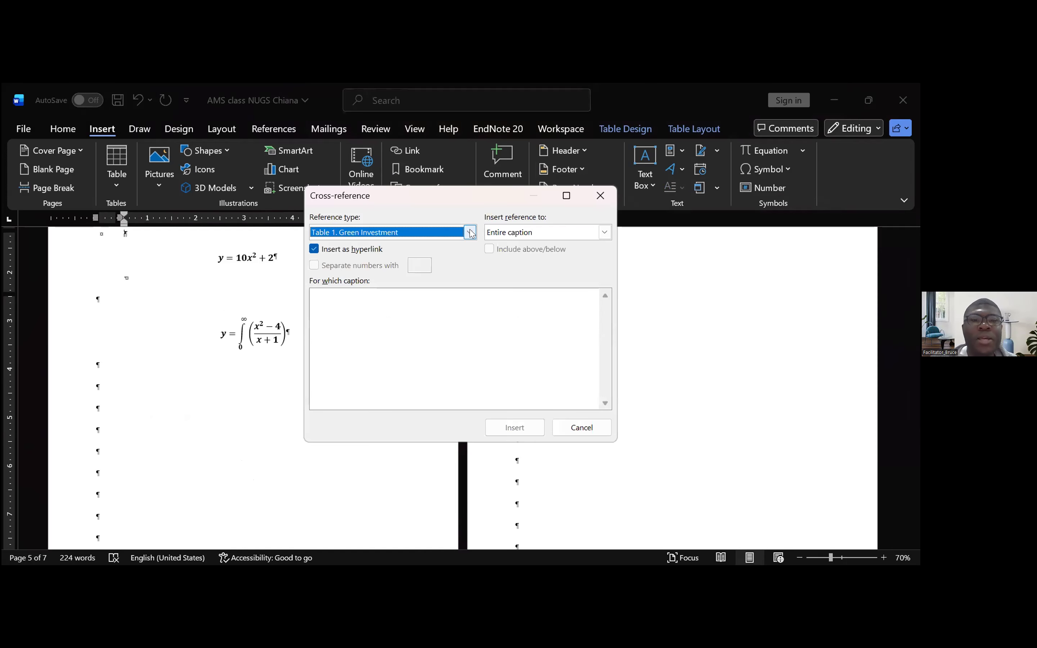
pyautogui.click(471, 233)
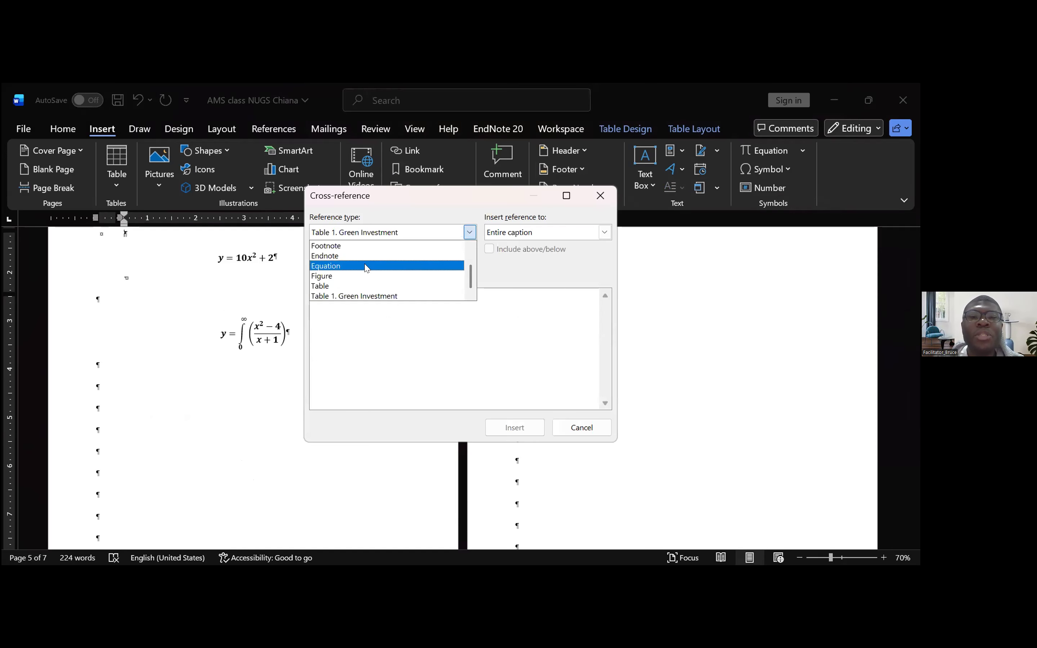
pyautogui.click(367, 266)
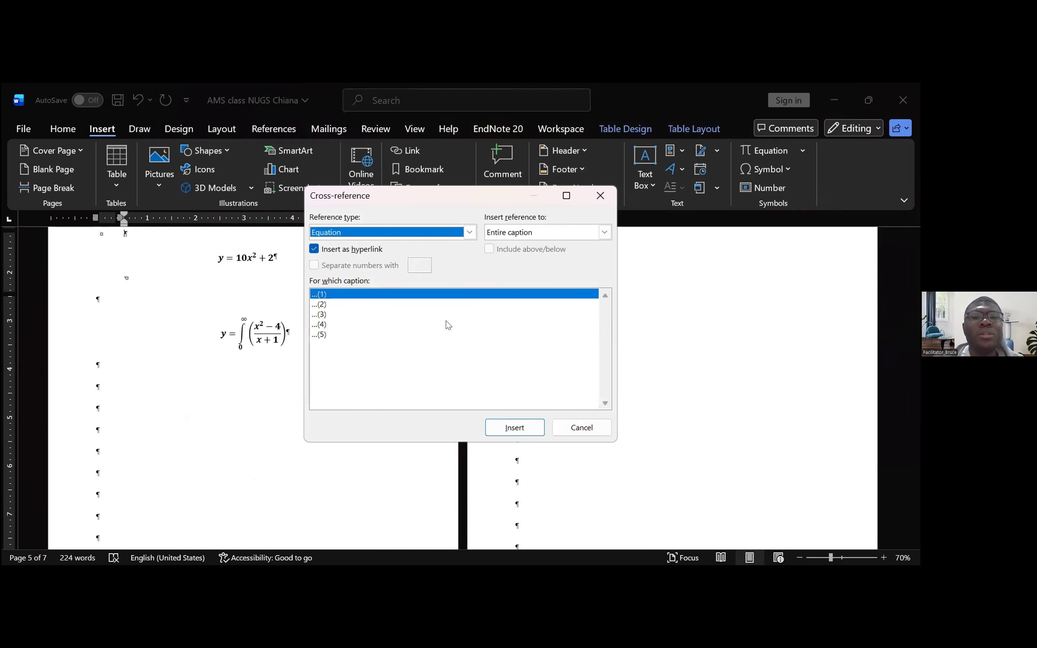
pyautogui.click(605, 232)
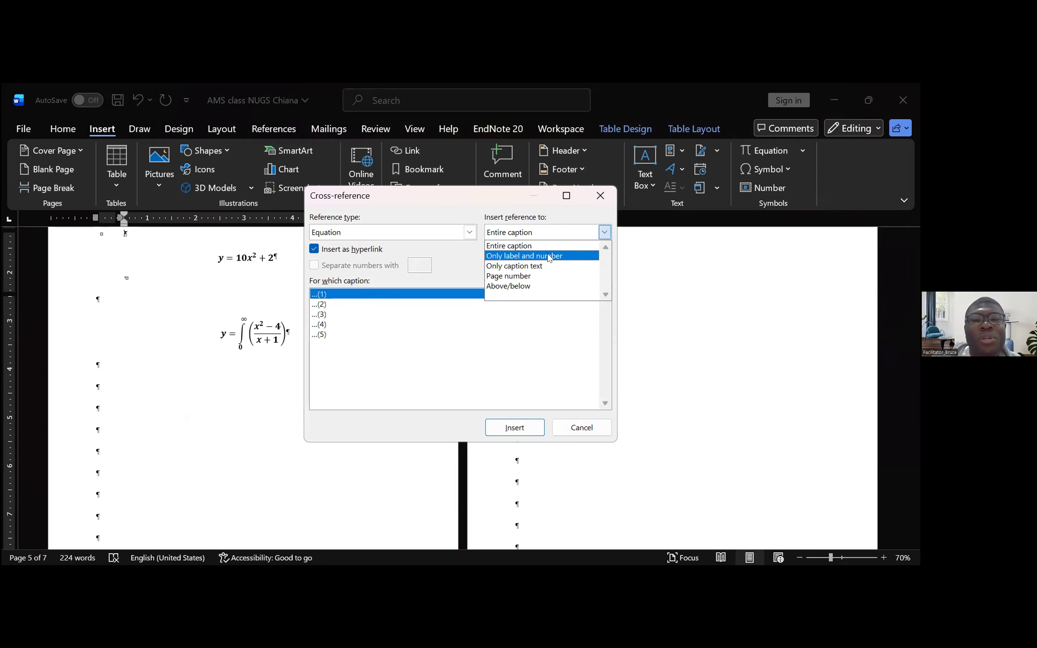
pyautogui.click(321, 335)
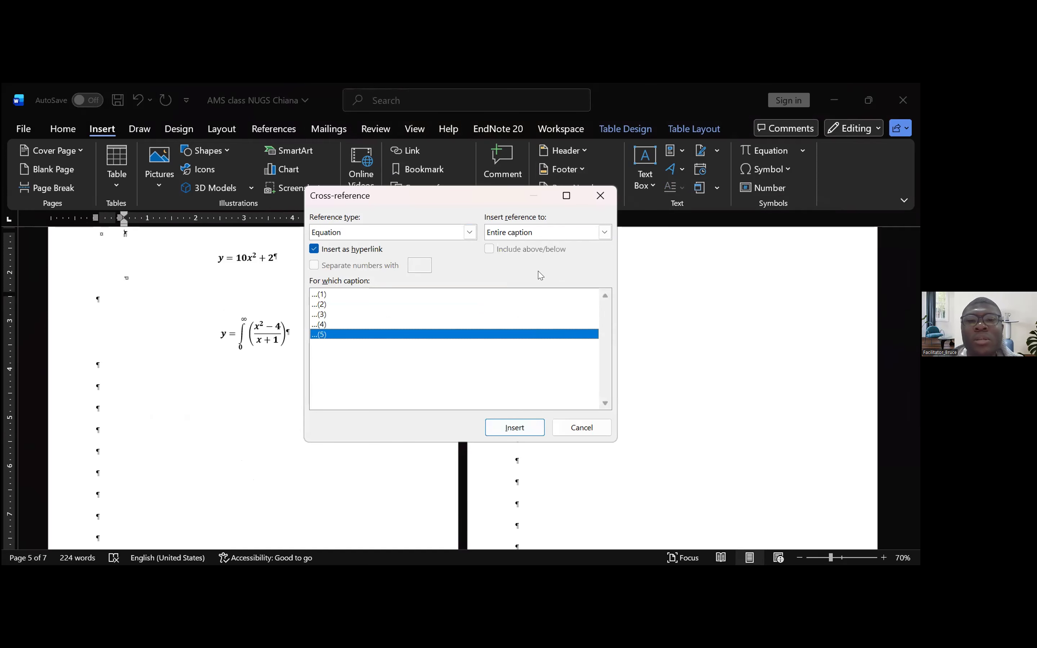
pyautogui.click(541, 233)
pyautogui.click(539, 257)
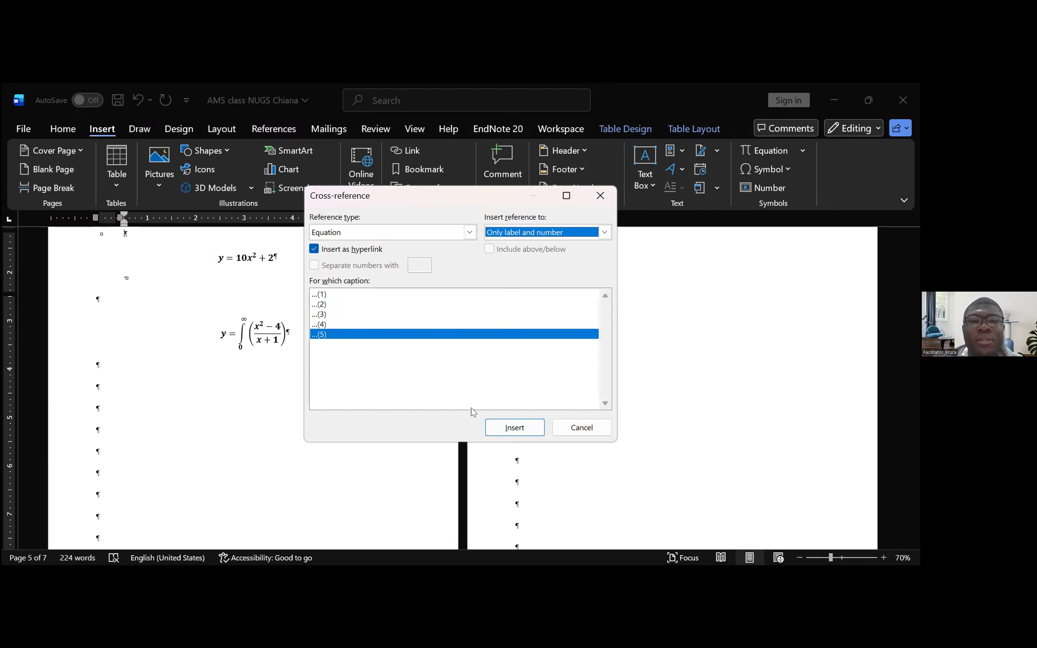
pyautogui.click(508, 426)
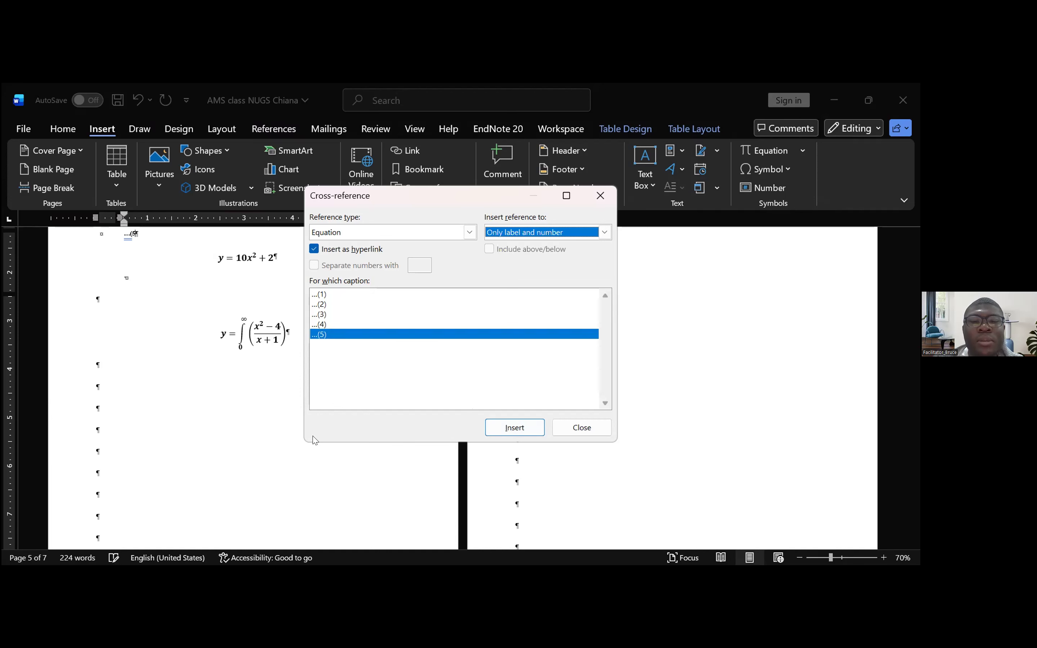
pyautogui.click(507, 428)
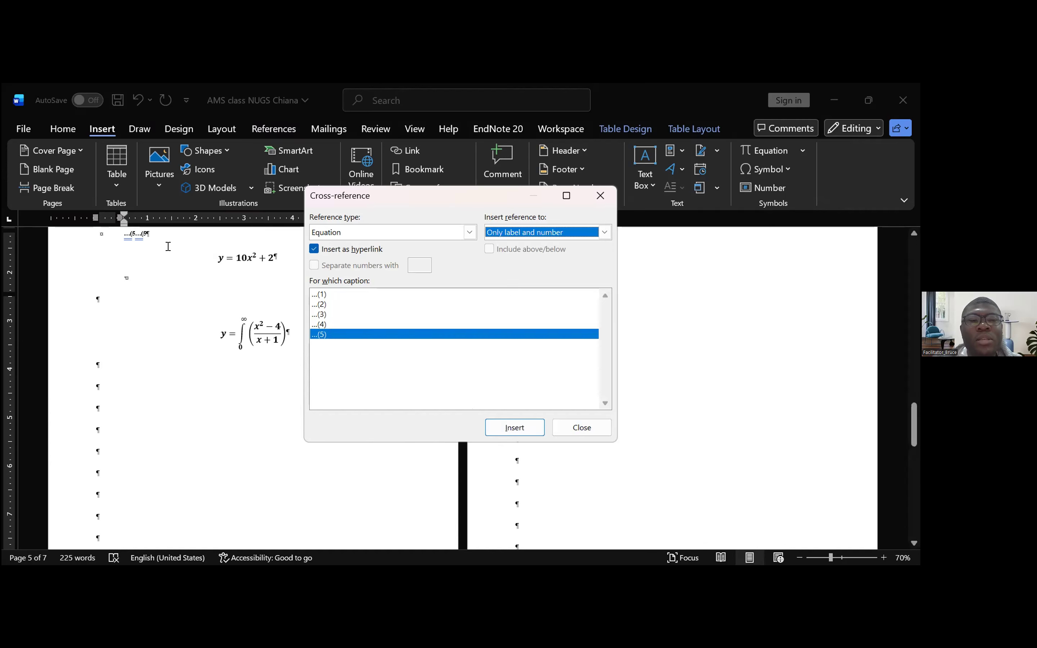
pyautogui.scroll(1, 168, 247)
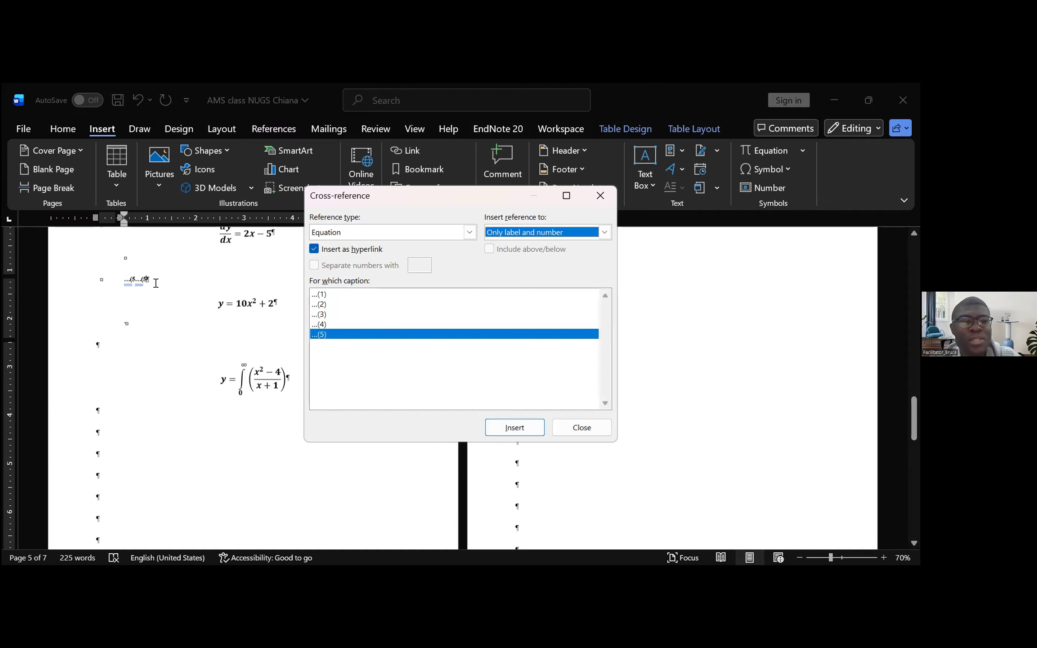
pyautogui.click(579, 432)
# - Delete the duplicate equation (5) cross-reference from the line above y = 10x² + 2
pyautogui.moveTo(148, 279); pyautogui.dragTo(125, 285)
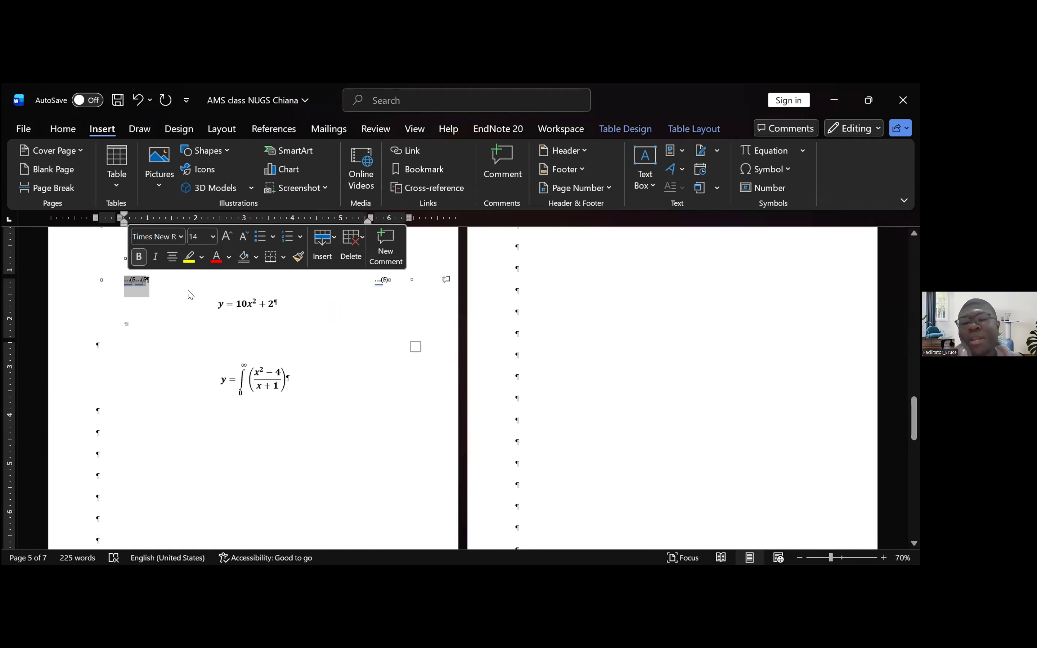
pyautogui.click(148, 278)
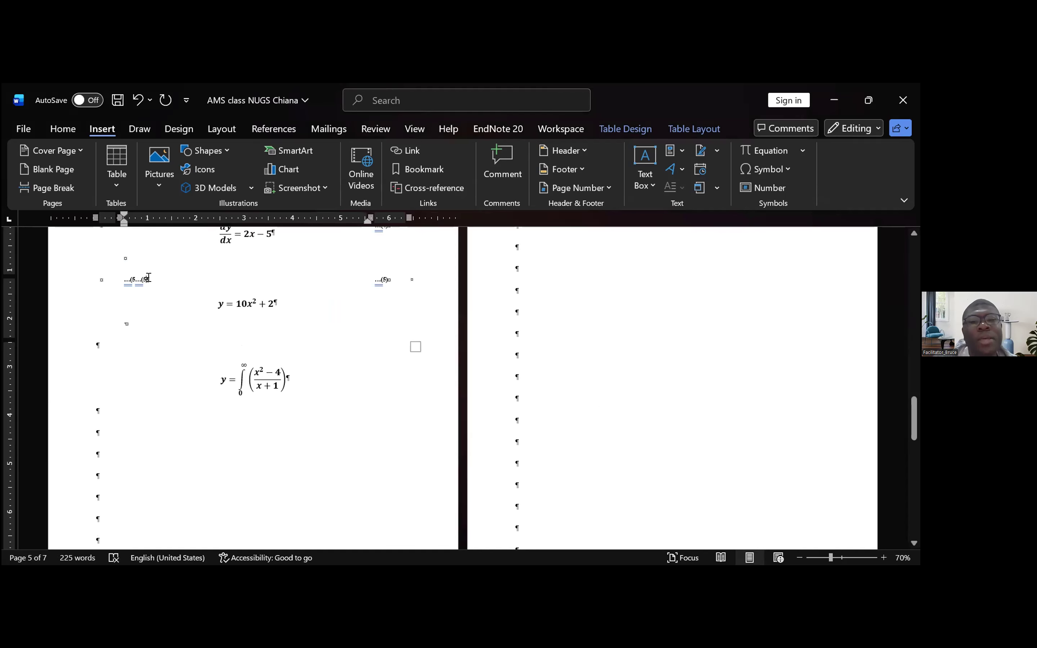
pyautogui.doubleClick(148, 277)
pyautogui.press('Delete')
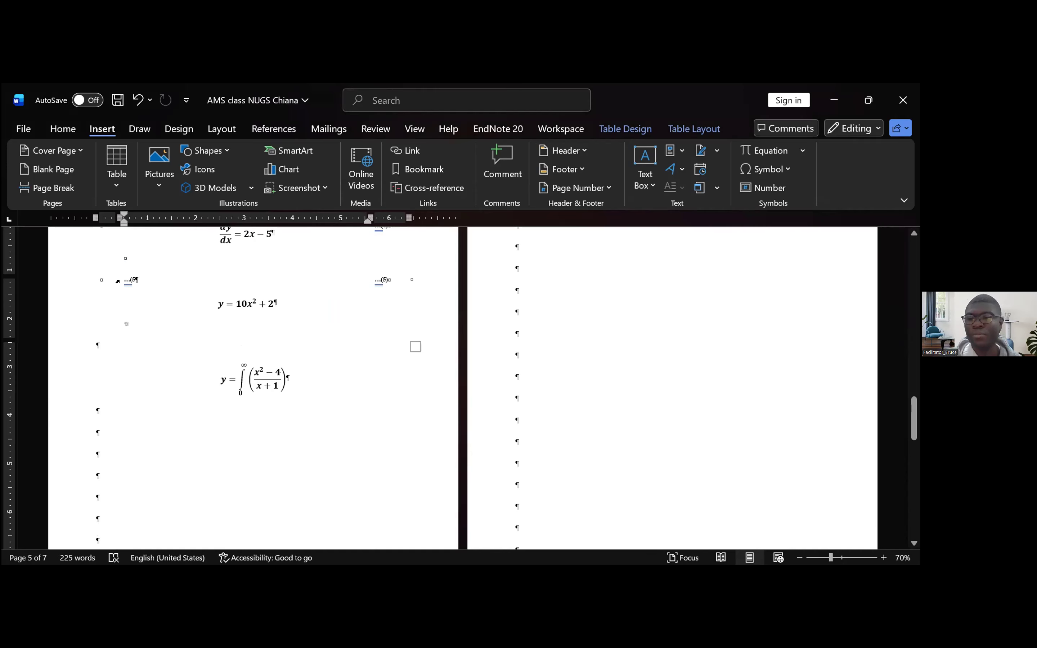
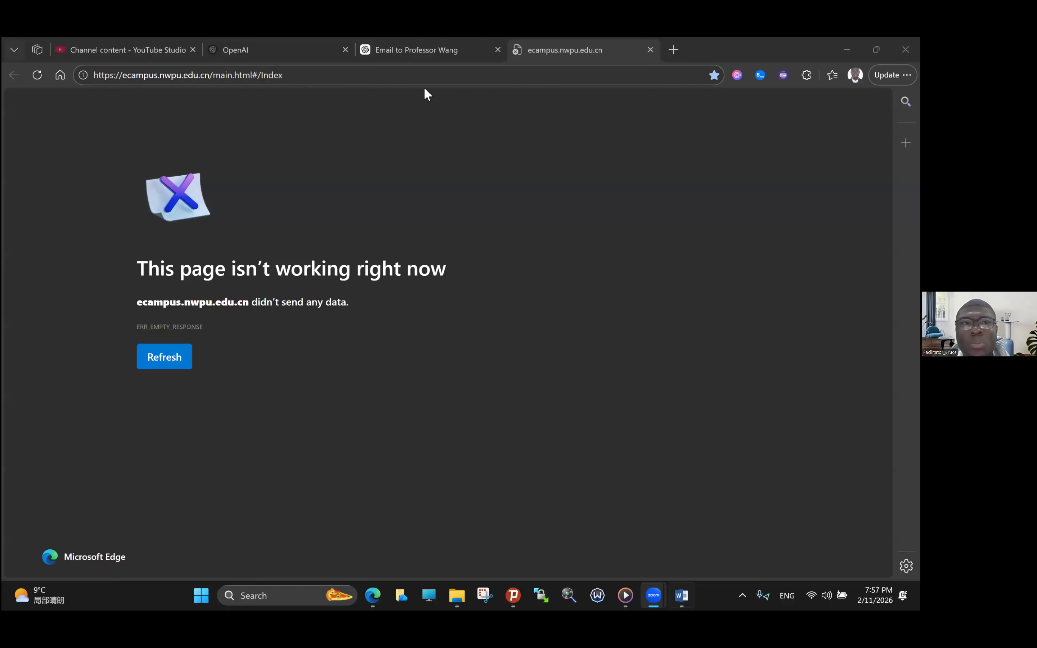
# - Switch to the Word document and start a caption with the Table label on an empty line of the English Abstract page
pyautogui.hotkey('alt', 'Tab')
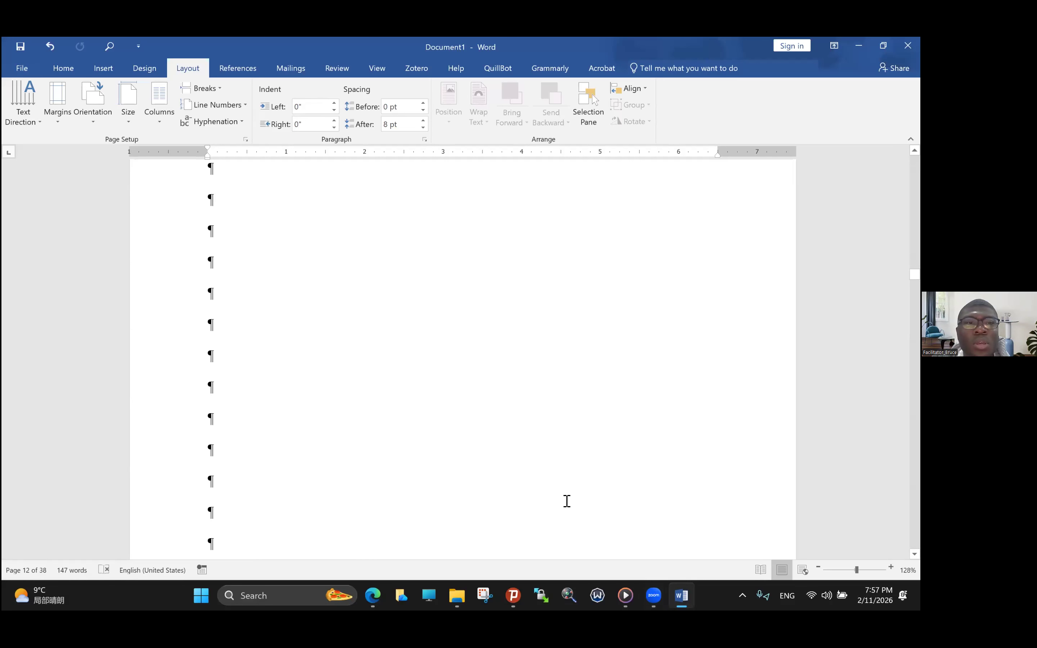
pyautogui.scroll(6, 567, 501)
pyautogui.scroll(6, 205, 196)
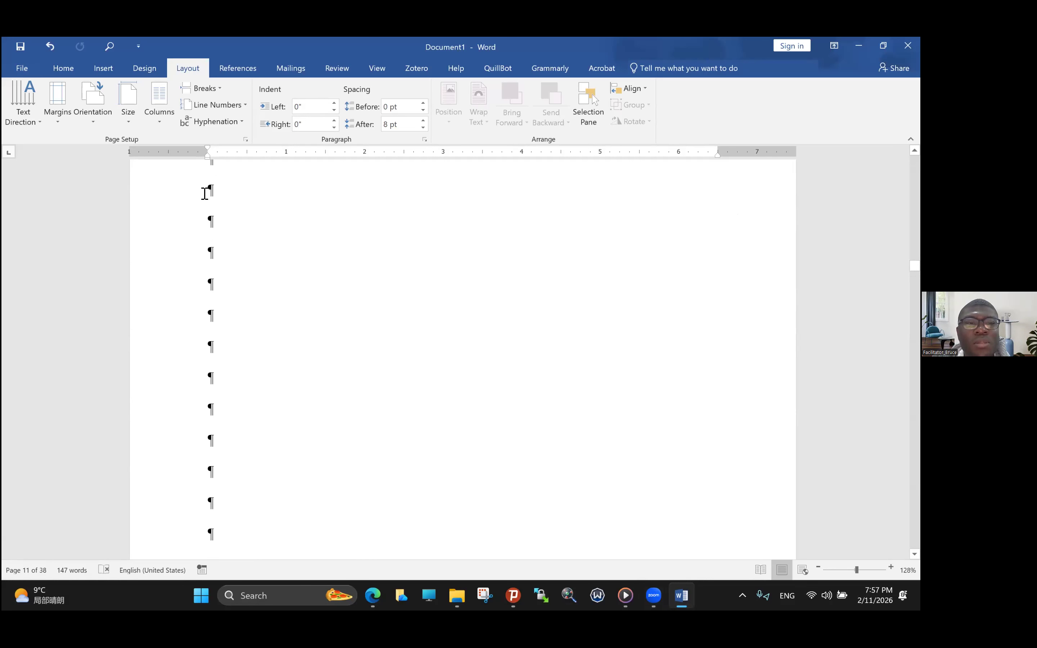
pyautogui.click(212, 218)
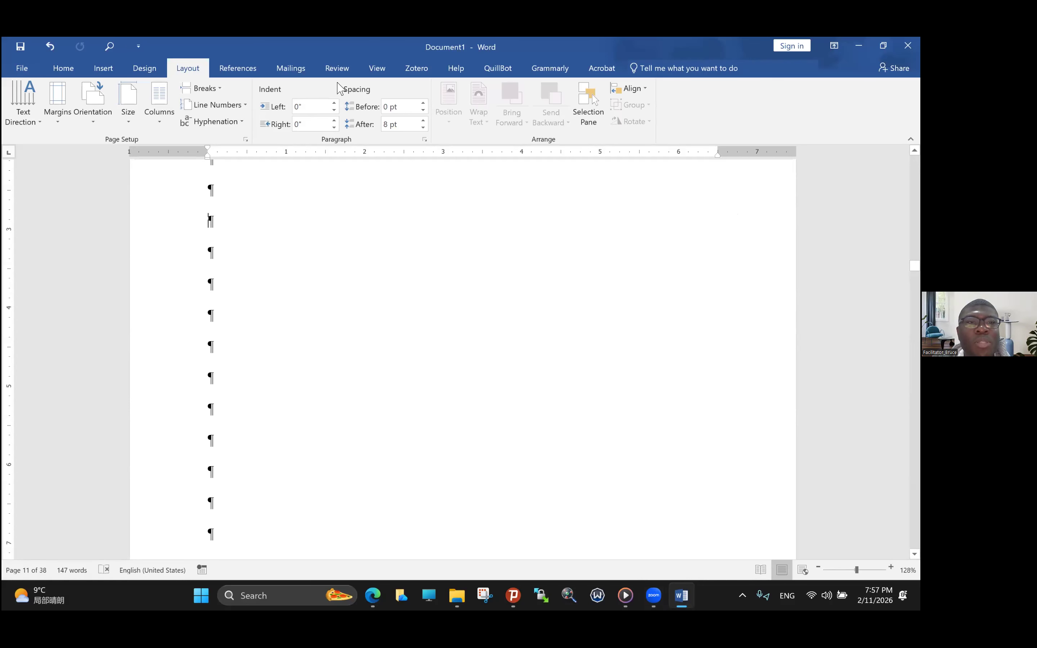
pyautogui.click(256, 70)
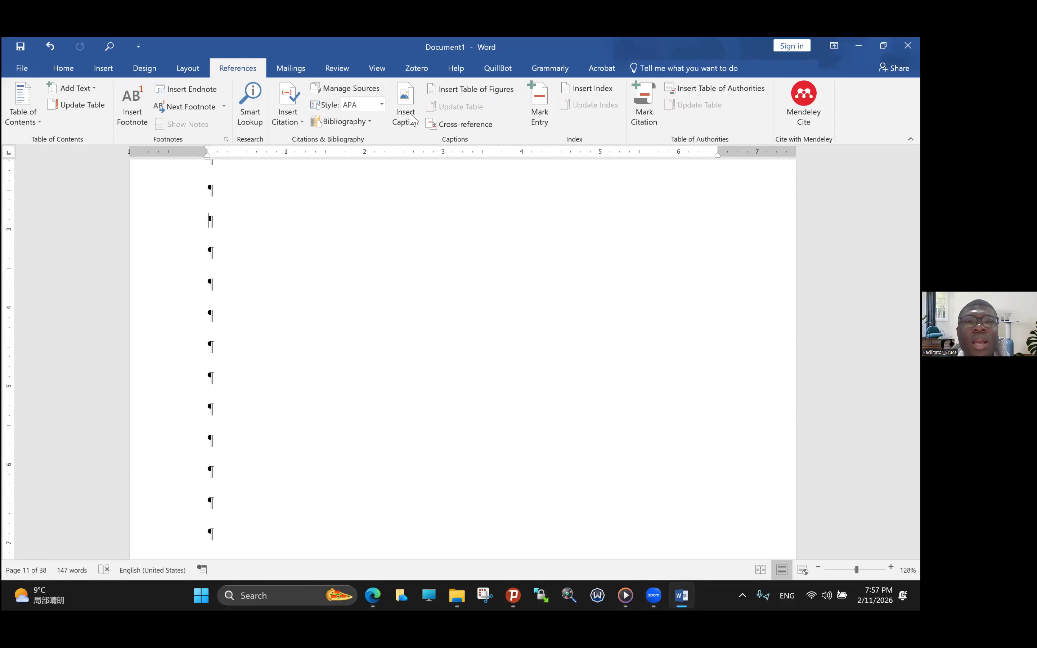
pyautogui.click(406, 113)
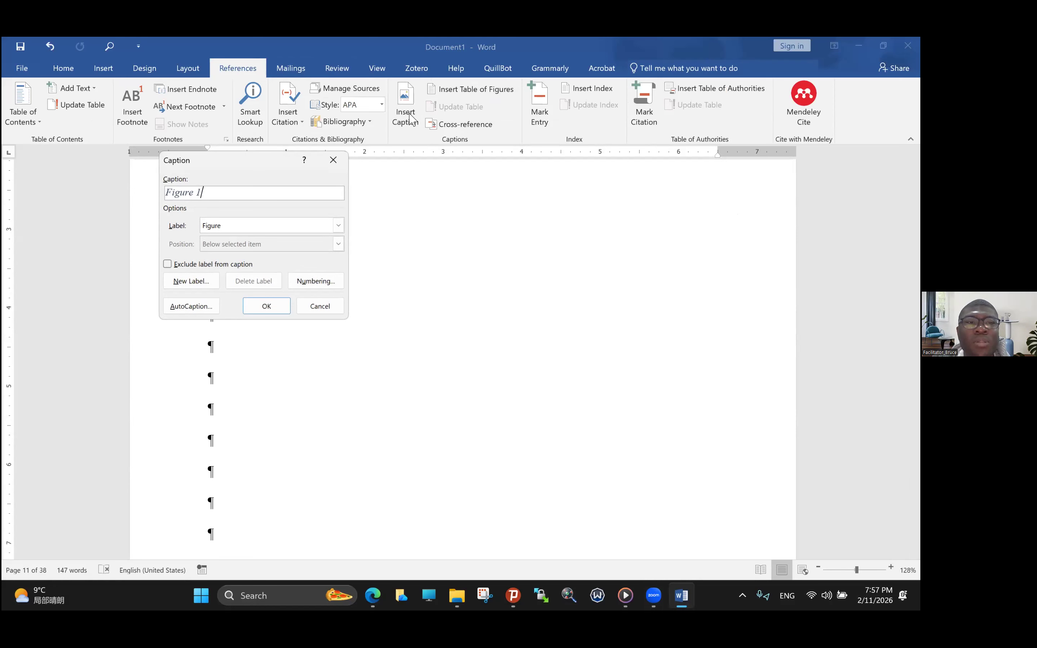
pyautogui.click(338, 226)
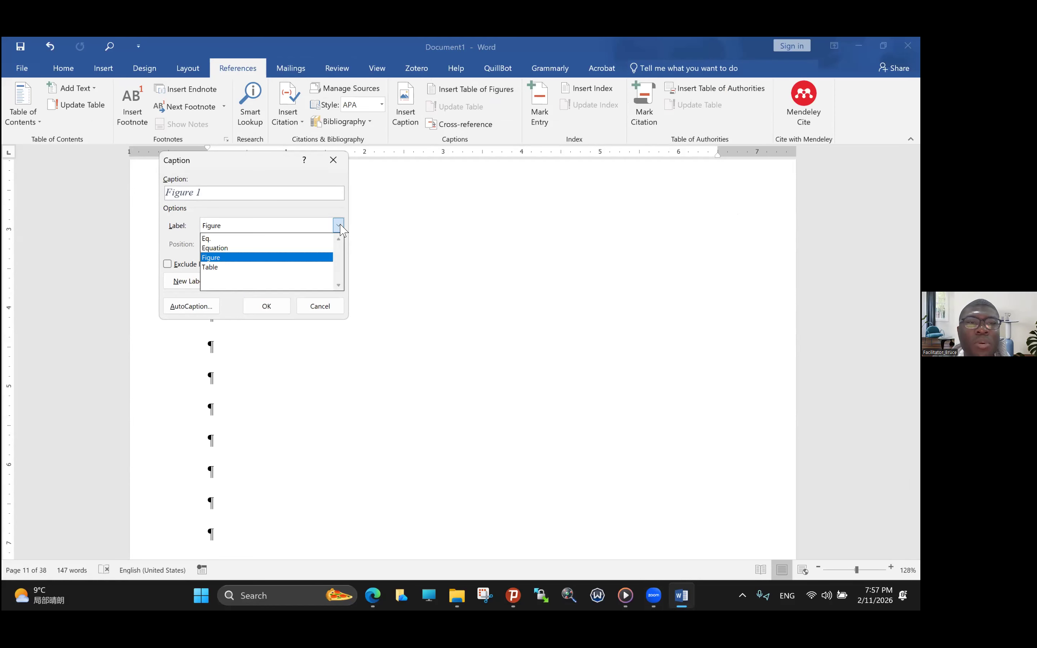
pyautogui.click(263, 267)
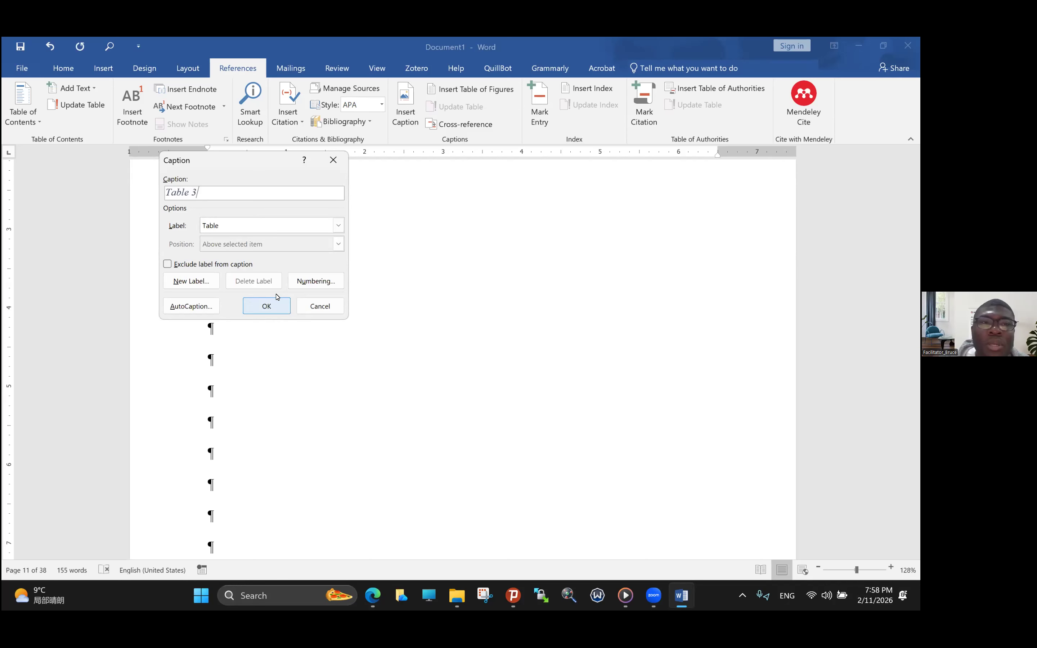
# - Add a period after the number and insert the caption "Table 3. Soil Sample" below the Table 2 caption
pyautogui.write('.')
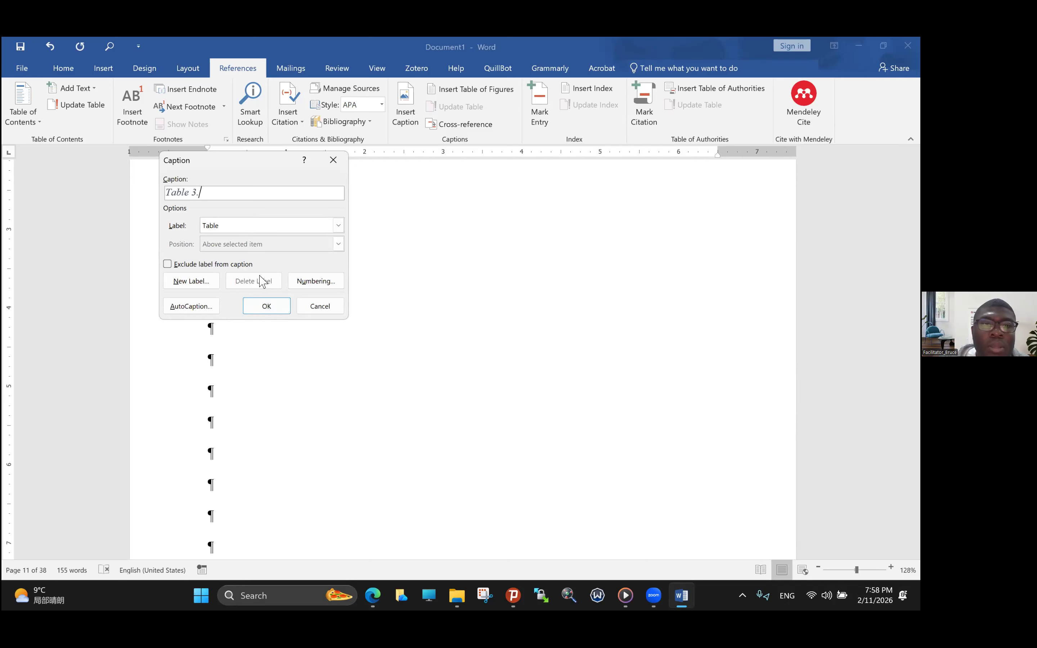
pyautogui.click(261, 305)
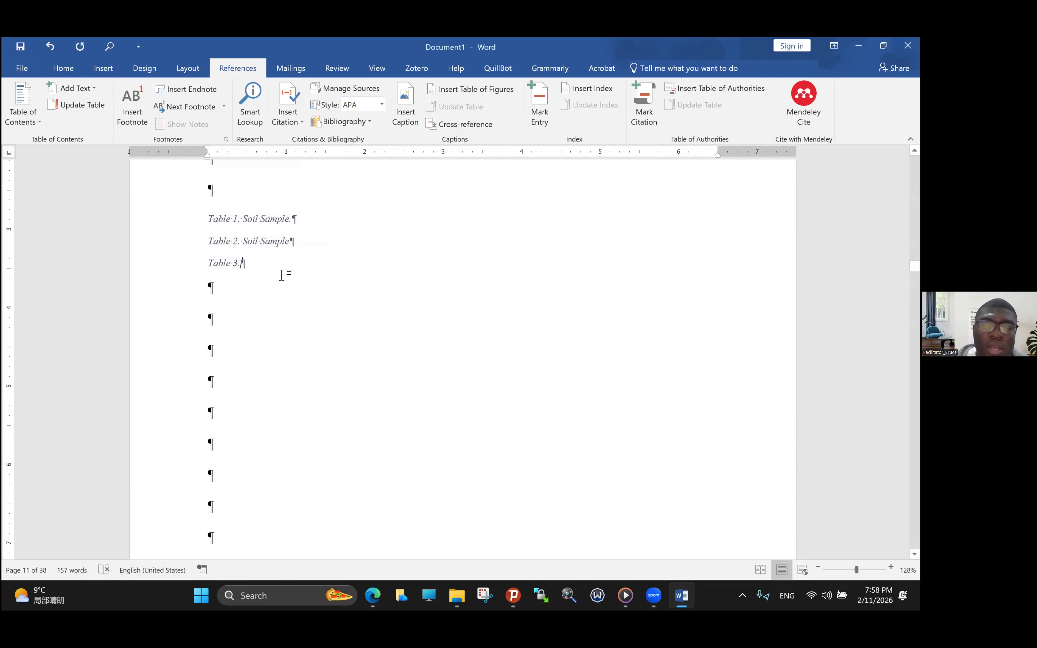
pyautogui.press('capslock')
pyautogui.write('S')
pyautogui.press('capslock')
pyautogui.write('oil')
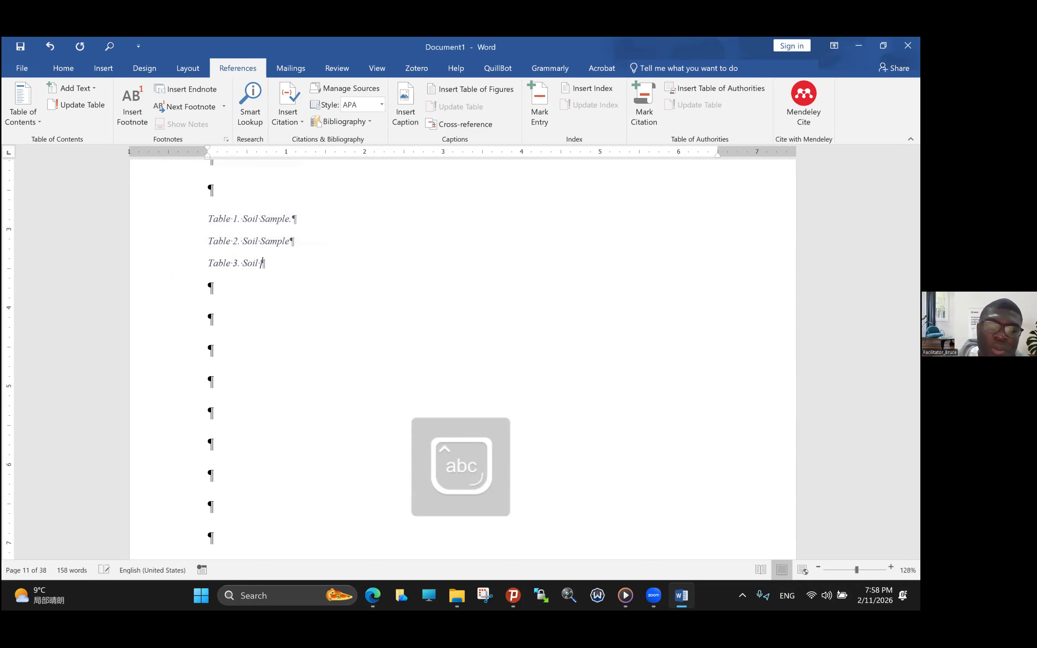
pyautogui.press('capslock')
pyautogui.write('S')
pyautogui.press('capslock')
pyautogui.write('ample')
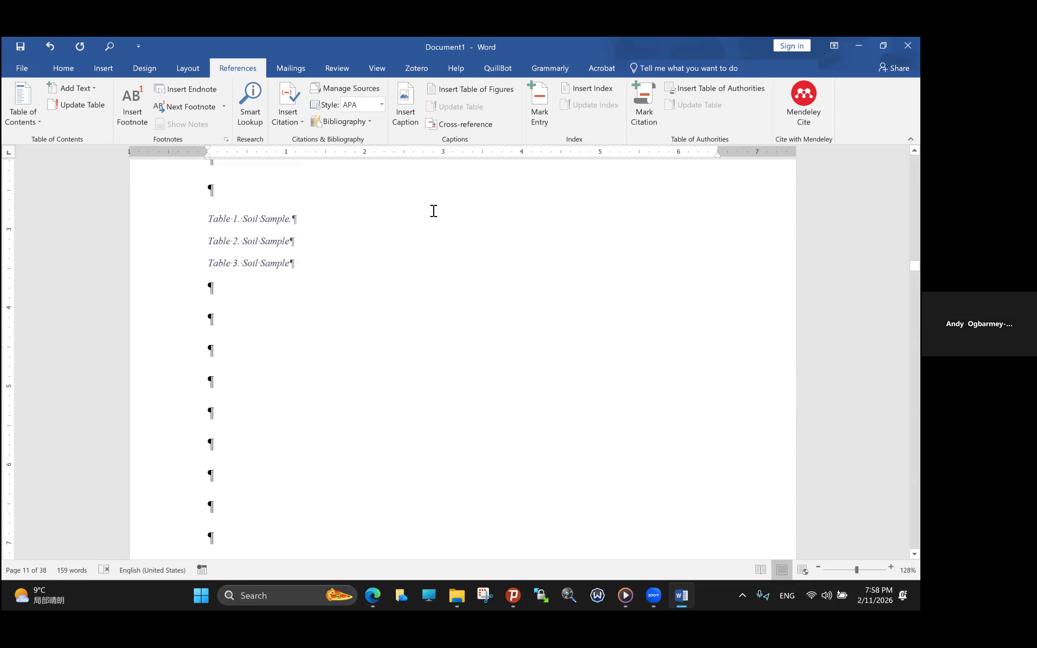
# - Insert another table caption with its label excluded, and put the number on its own line below Table 3
pyautogui.scroll(5, 362, 261)
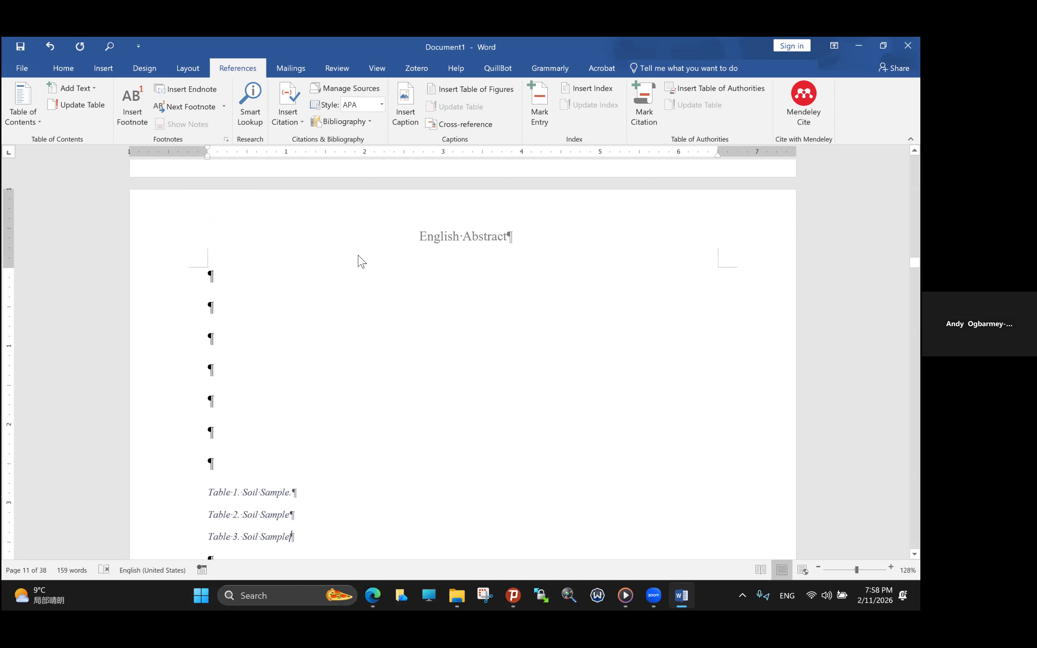
pyautogui.click(419, 128)
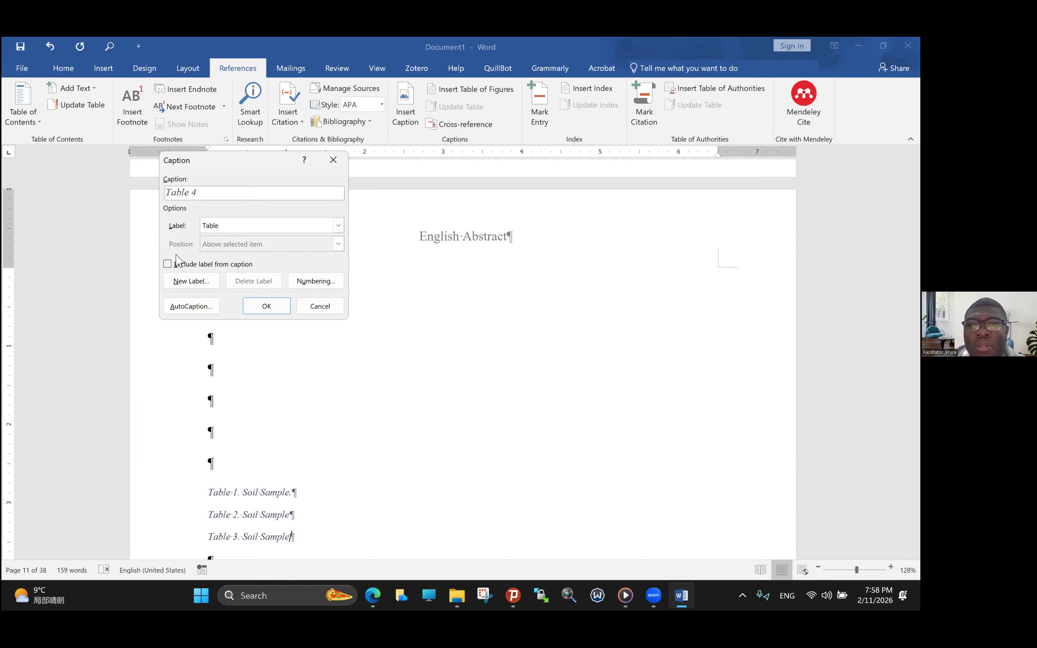
pyautogui.click(169, 265)
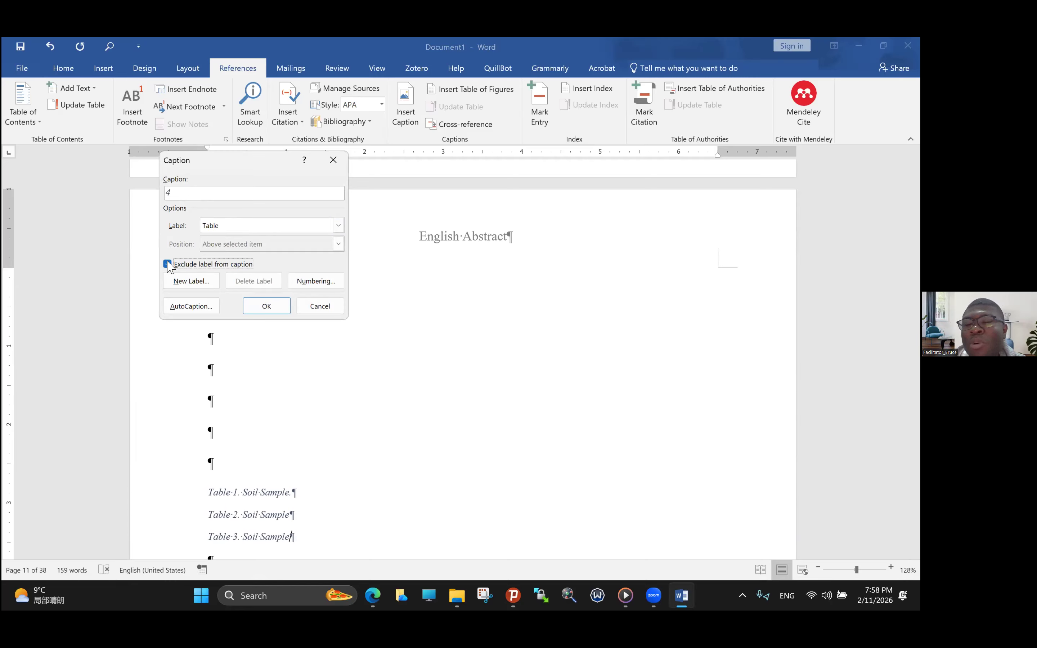
pyautogui.click(272, 307)
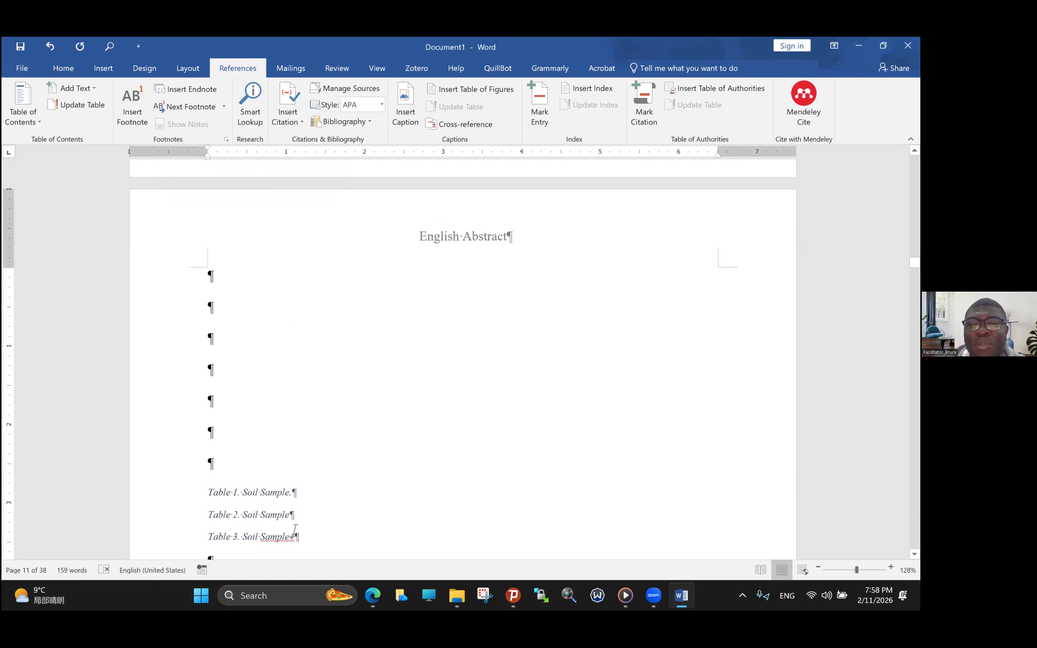
pyautogui.click(294, 536)
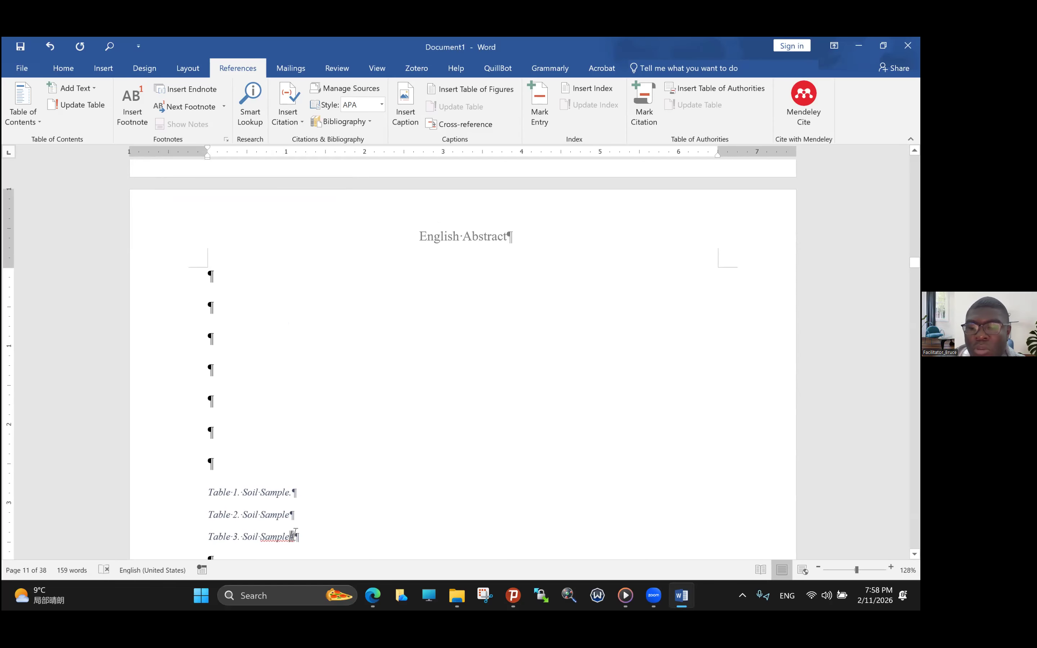
pyautogui.press('Return')
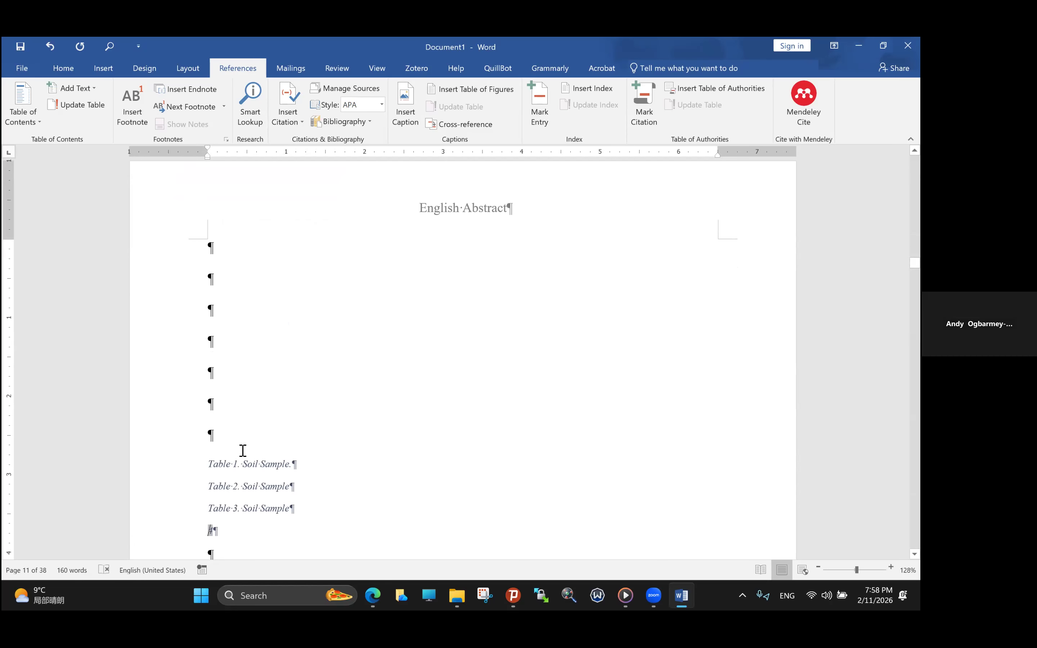
# - Try including the Heading 1 chapter number with a hyphen separator in the table caption numbering, and undo that change
pyautogui.scroll(1, 243, 450)
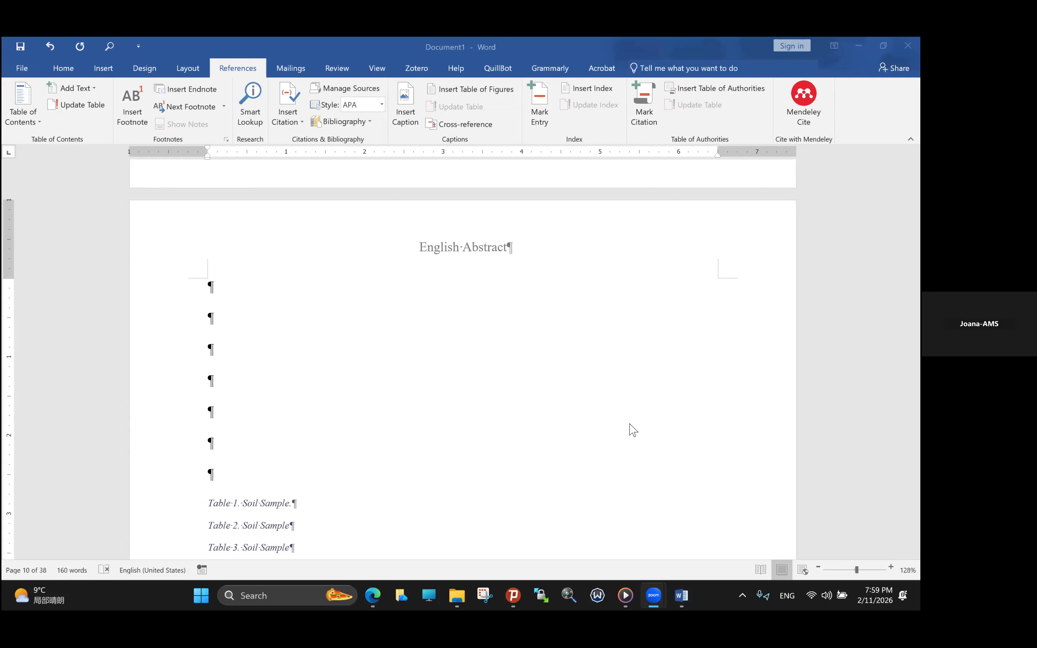
pyautogui.scroll(-8, 629, 424)
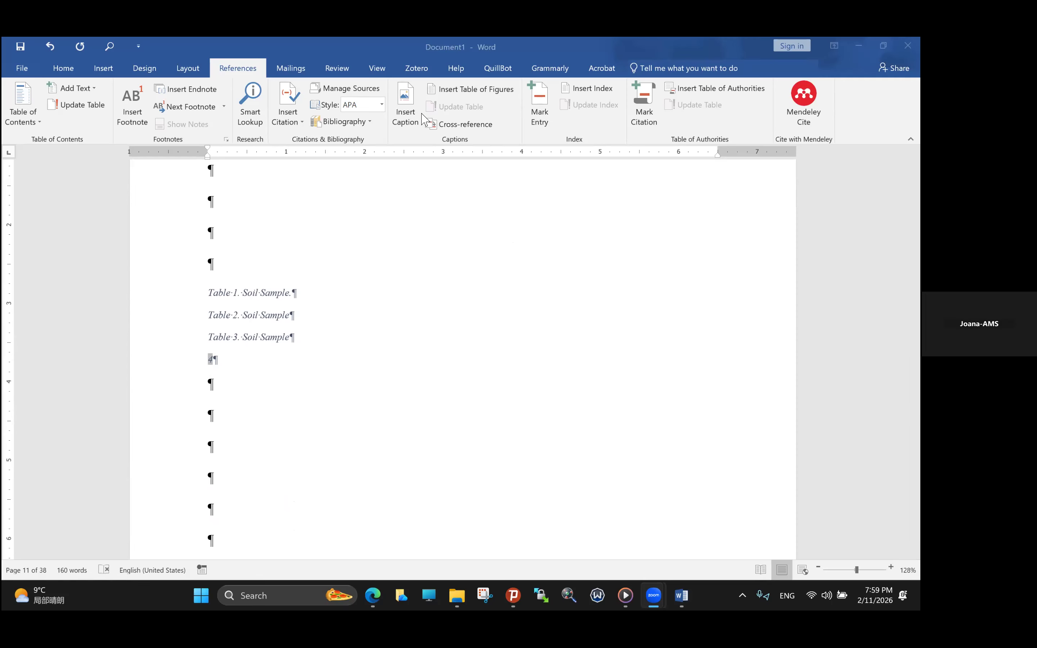
pyautogui.click(404, 119)
pyautogui.click(404, 120)
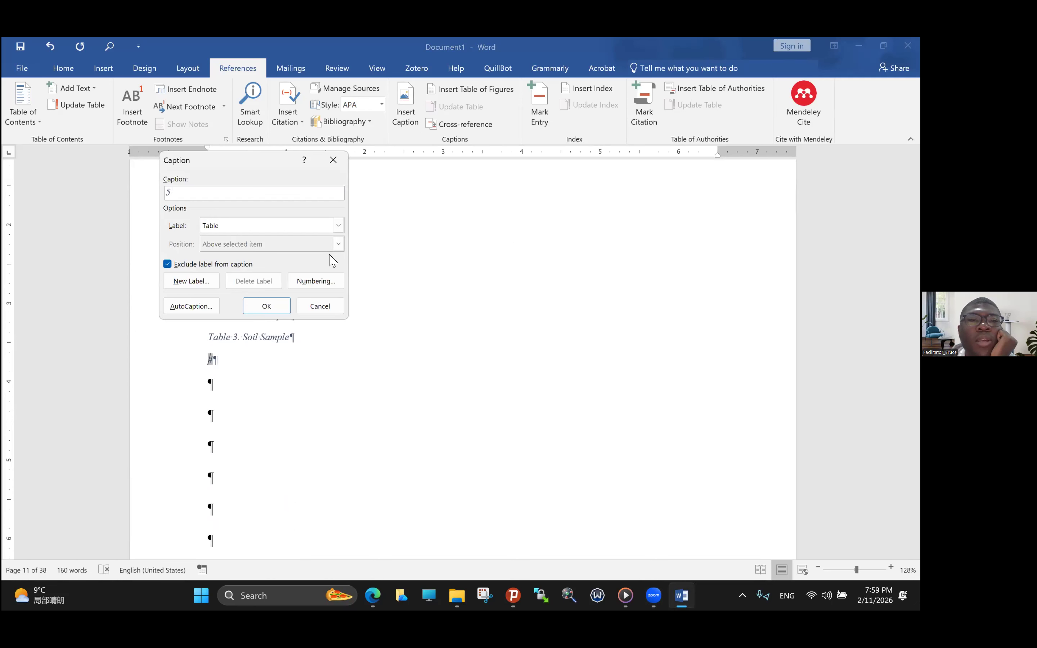
pyautogui.click(331, 283)
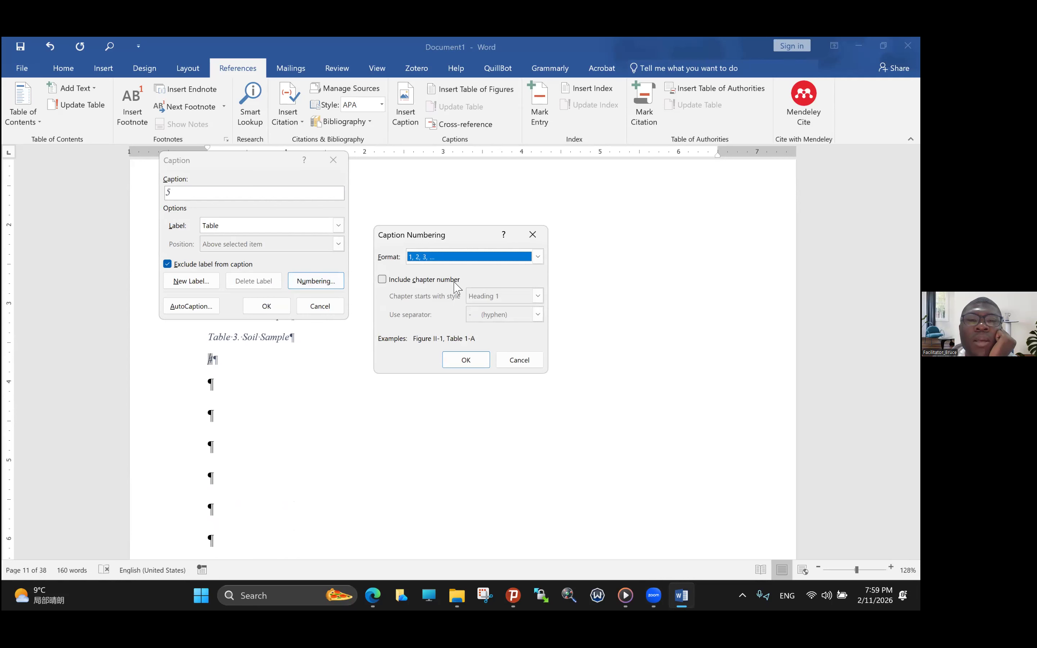
pyautogui.click(382, 280)
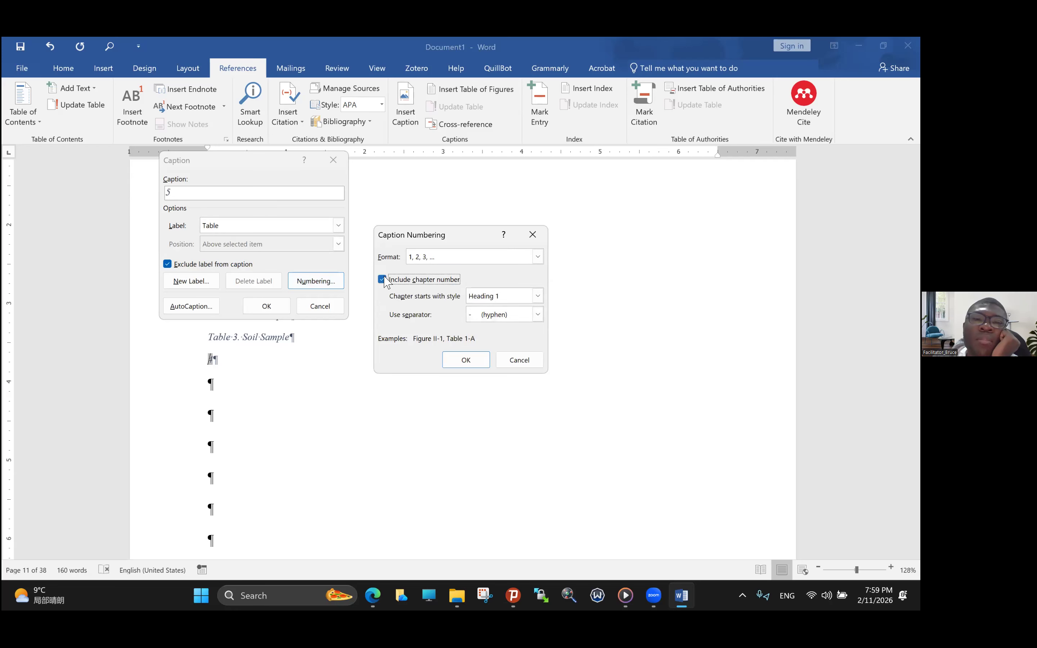
pyautogui.click(538, 296)
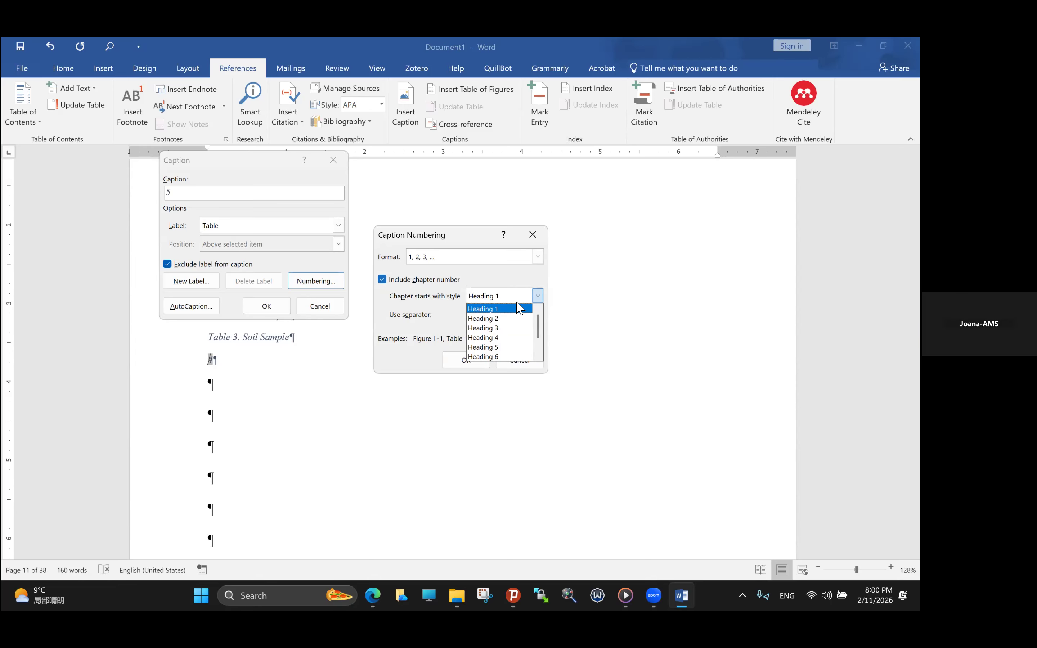
pyautogui.click(484, 308)
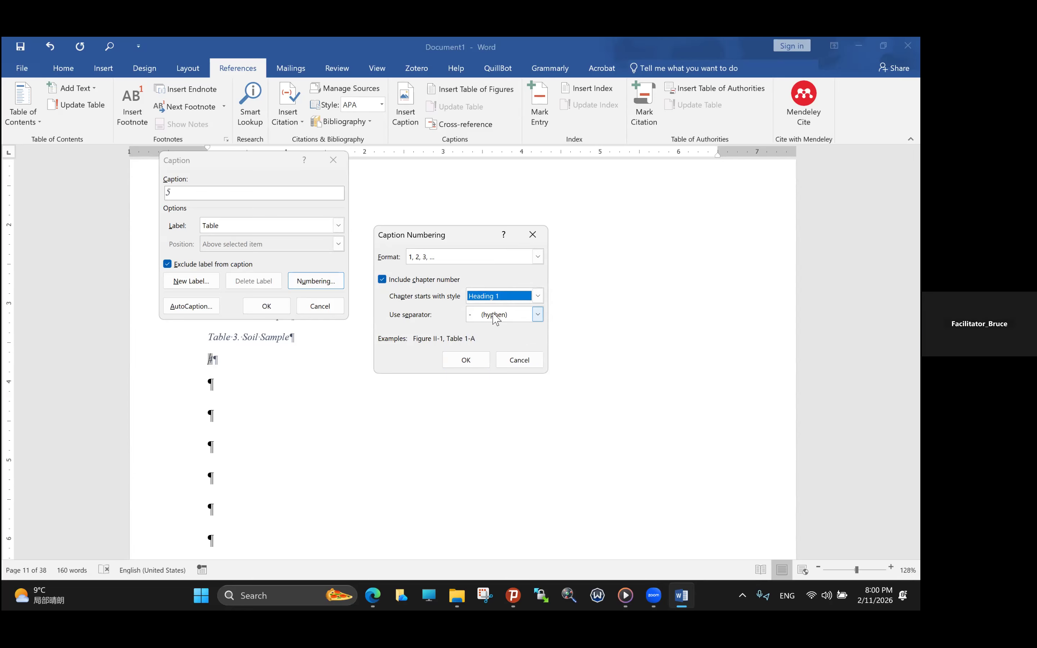
pyautogui.click(466, 360)
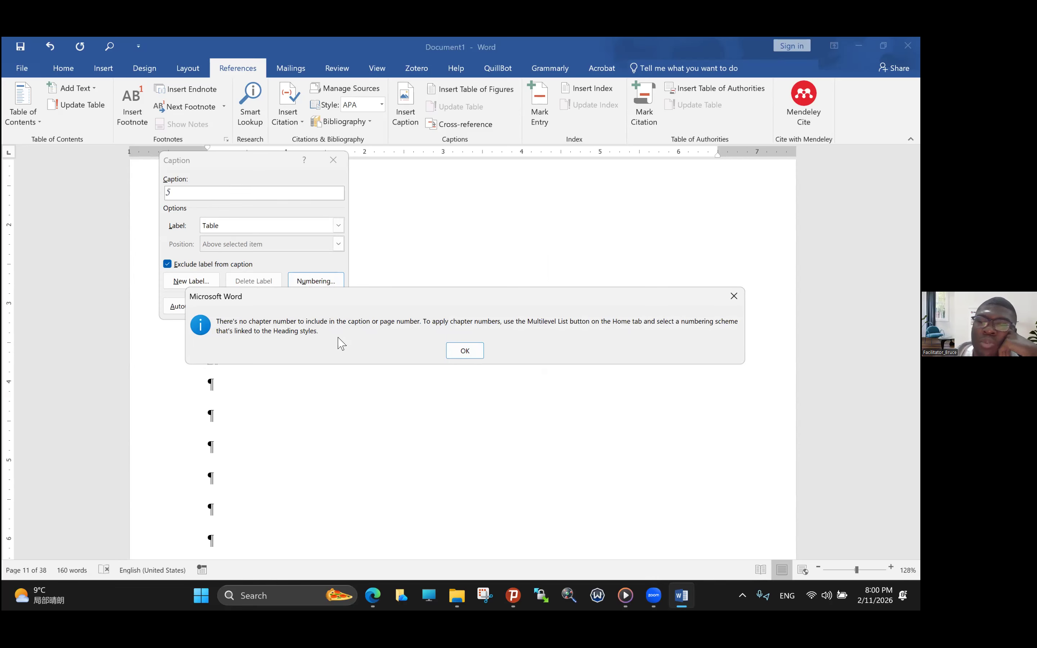
pyautogui.click(467, 351)
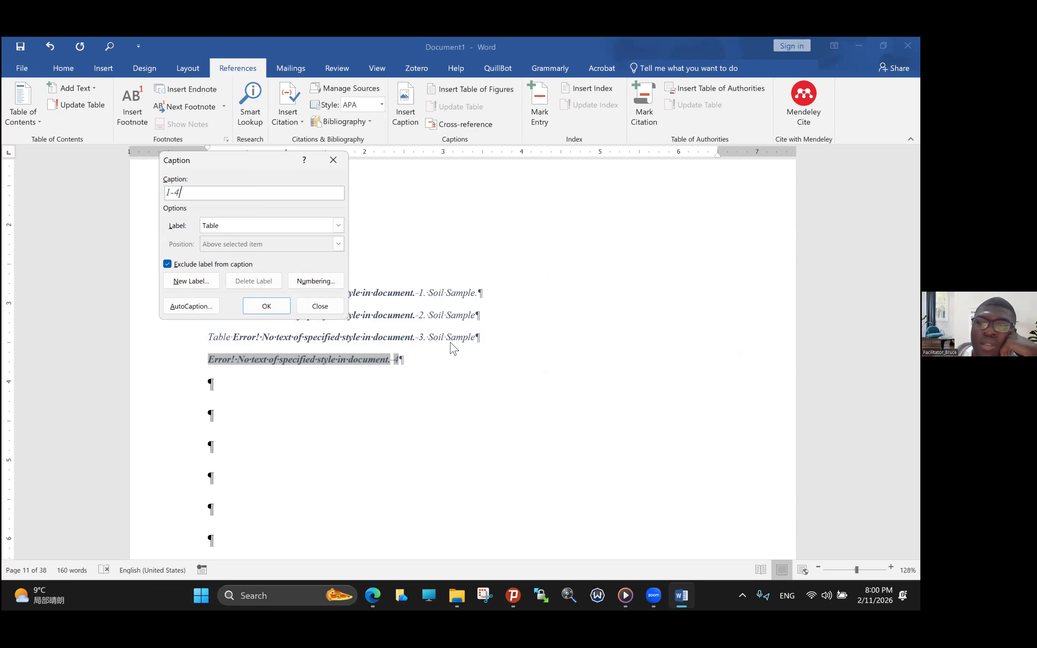
pyautogui.click(320, 306)
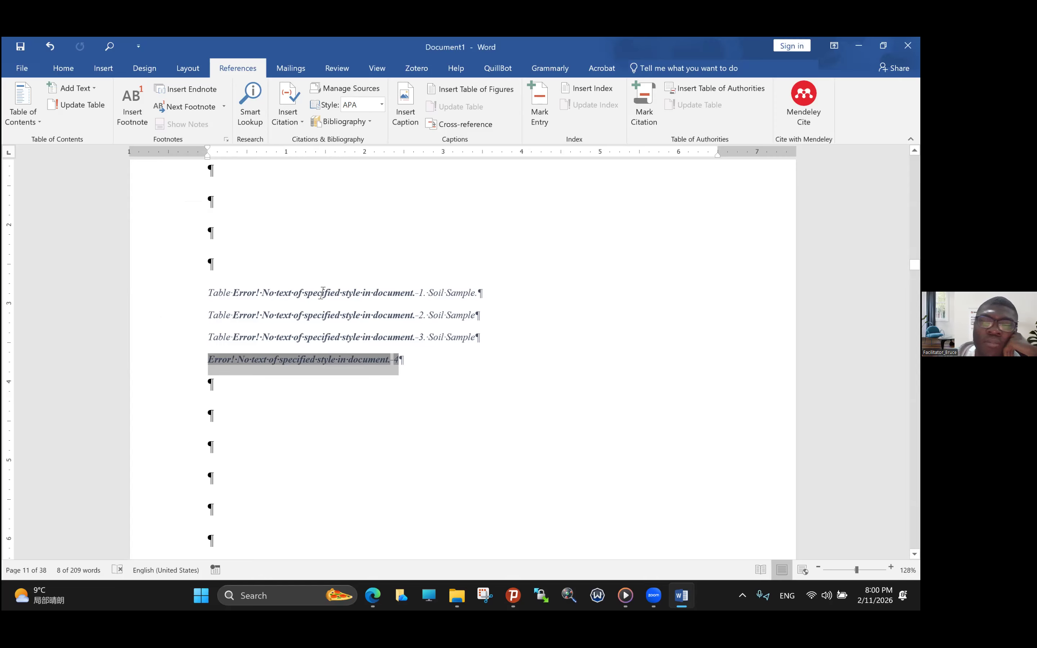
pyautogui.hotkey('ctrl', 'z')
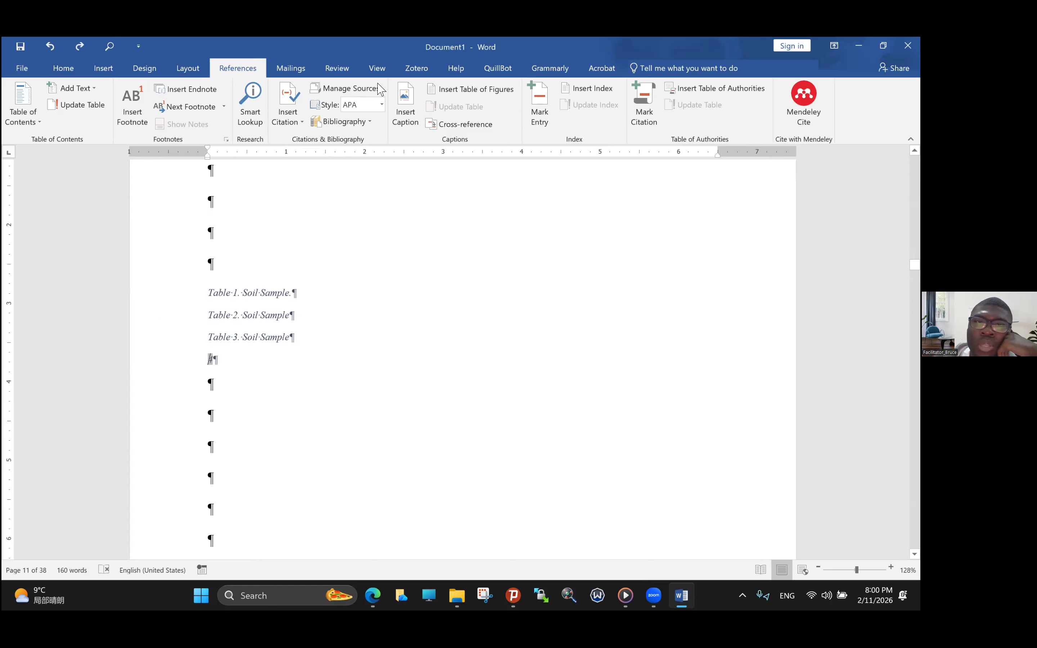
# - Turn off chapter numbers in the caption numbering and insert another table caption without its label
pyautogui.click(406, 105)
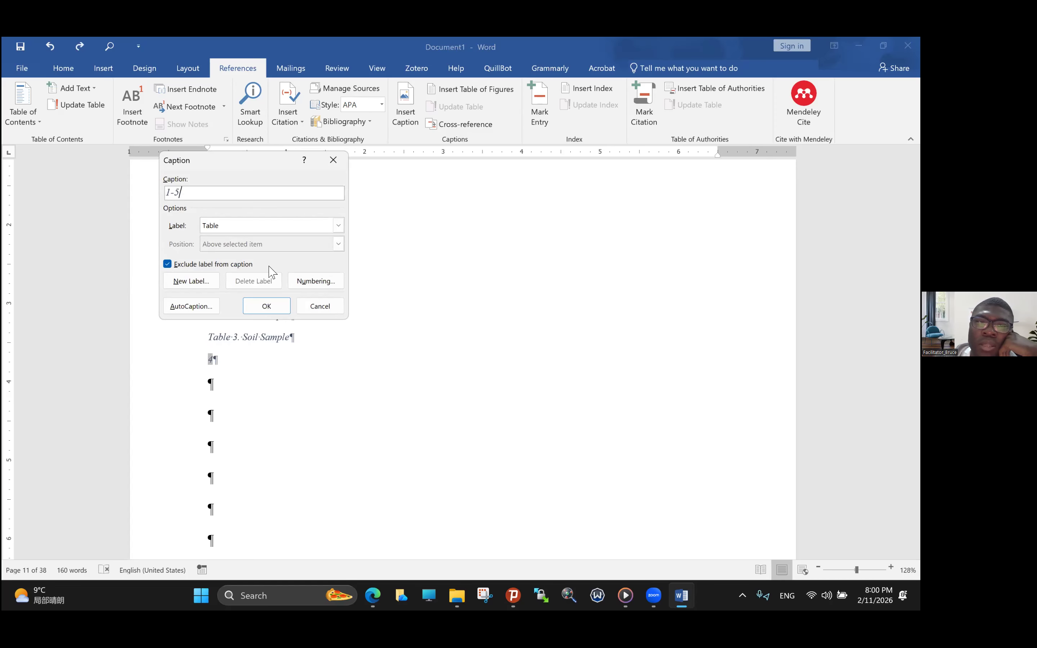
pyautogui.click(305, 289)
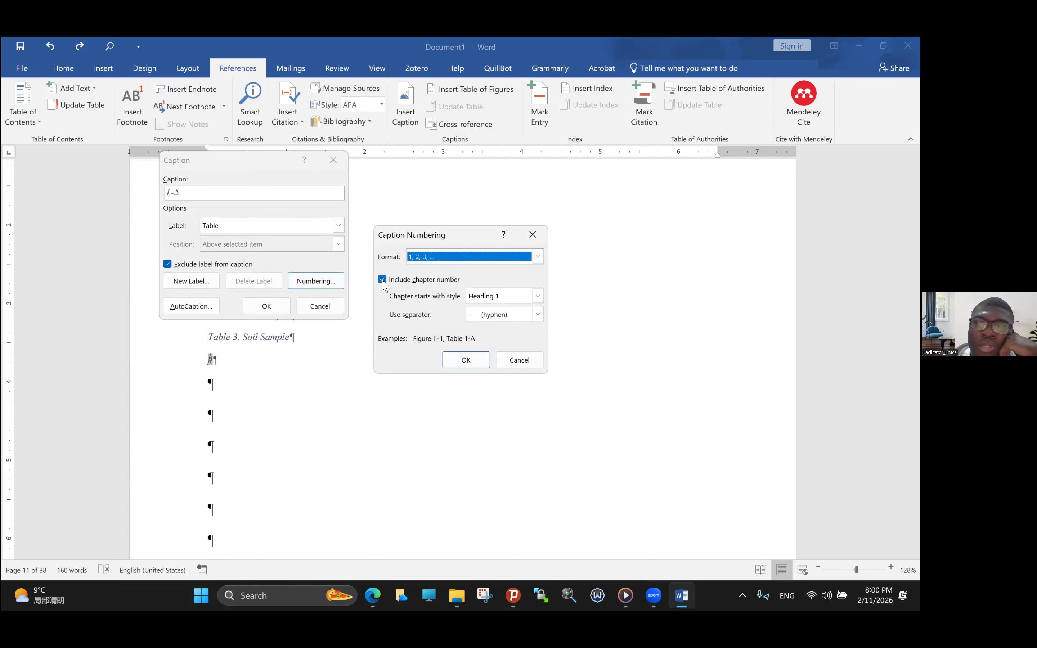
pyautogui.click(382, 279)
pyautogui.click(382, 279)
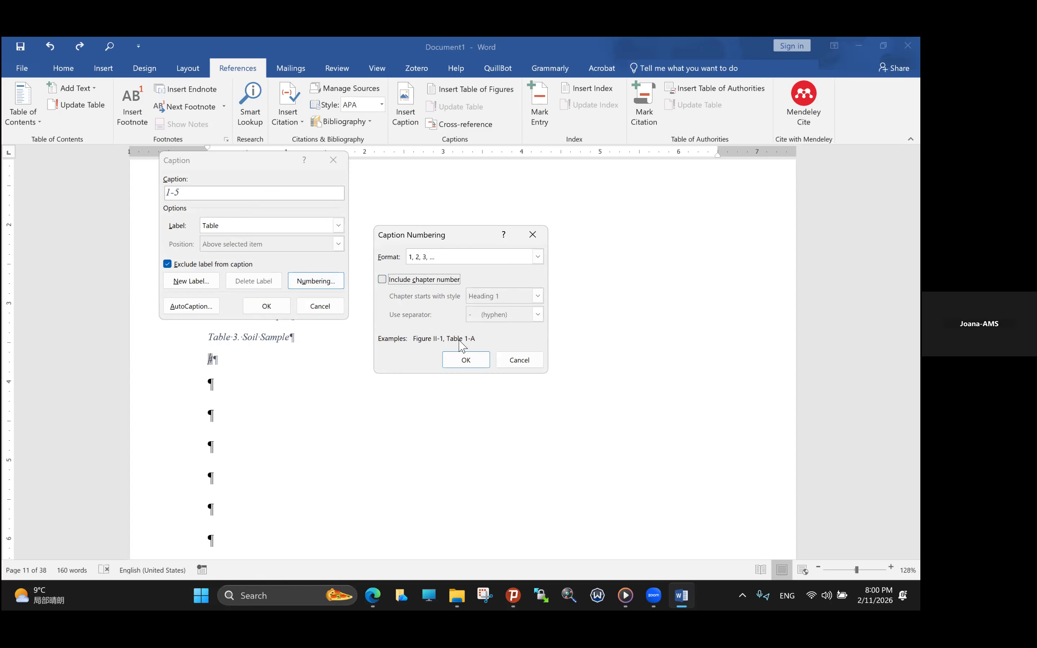
pyautogui.click(460, 364)
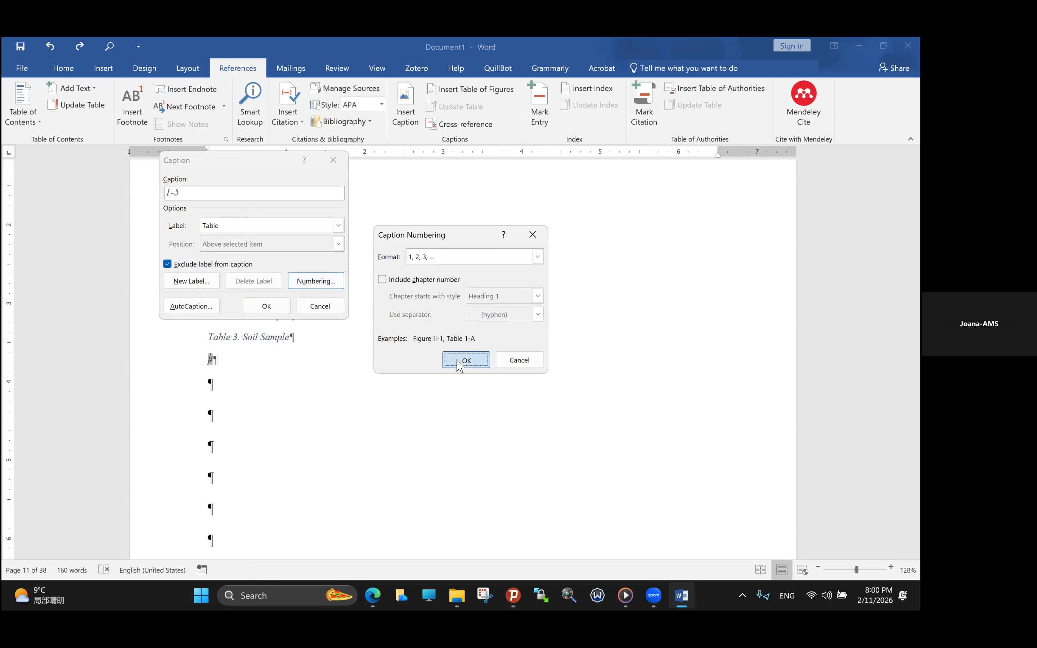
pyautogui.click(266, 305)
# - Delete the two number-only caption lines, 4 and 5, below the Table 3 caption
pyautogui.scroll(12, 364, 342)
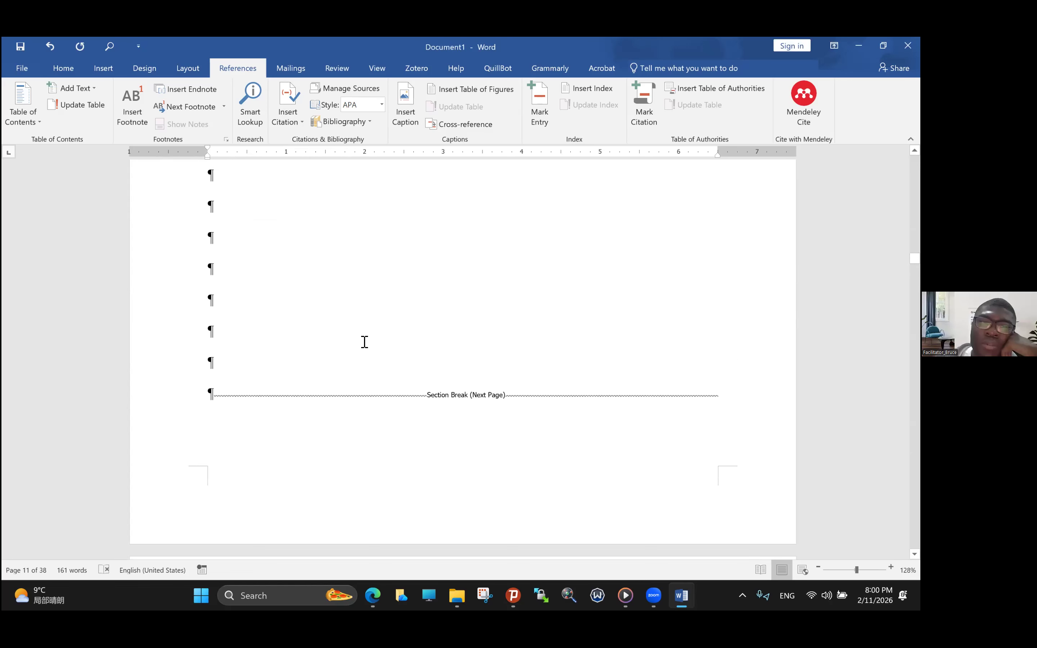
pyautogui.scroll(-17, 364, 342)
pyautogui.scroll(5, 365, 342)
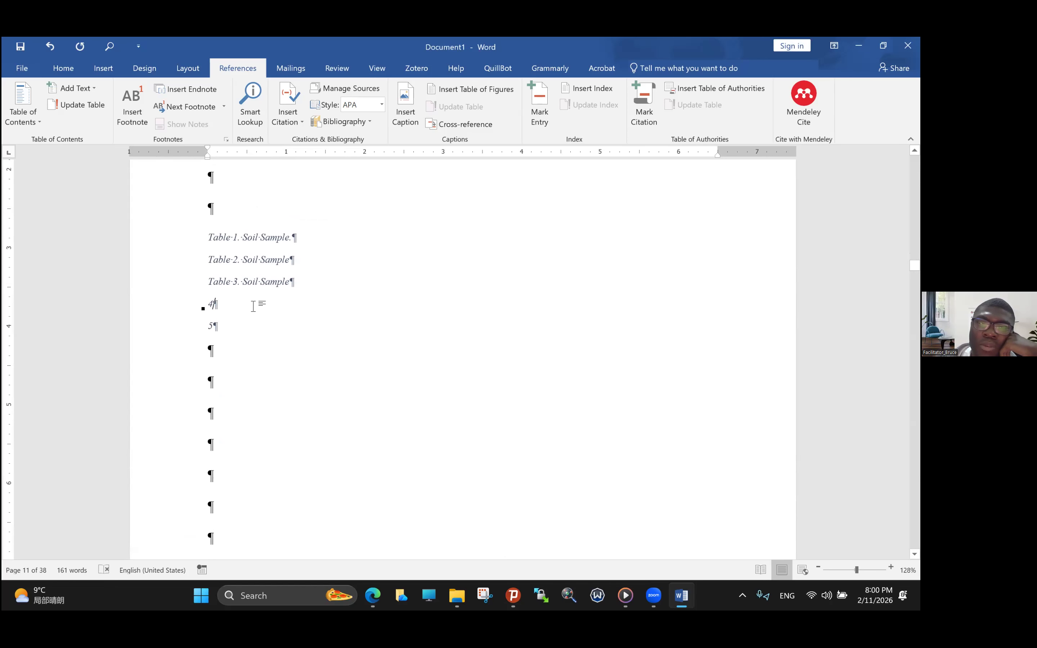
pyautogui.moveTo(209, 310); pyautogui.dragTo(211, 331)
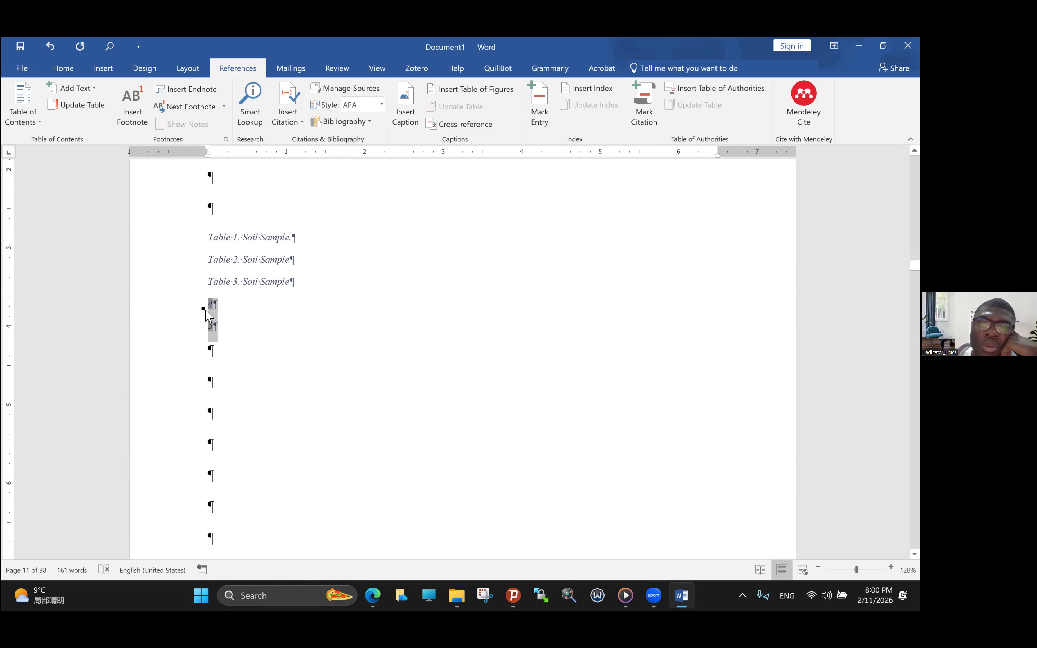
pyautogui.press('Delete')
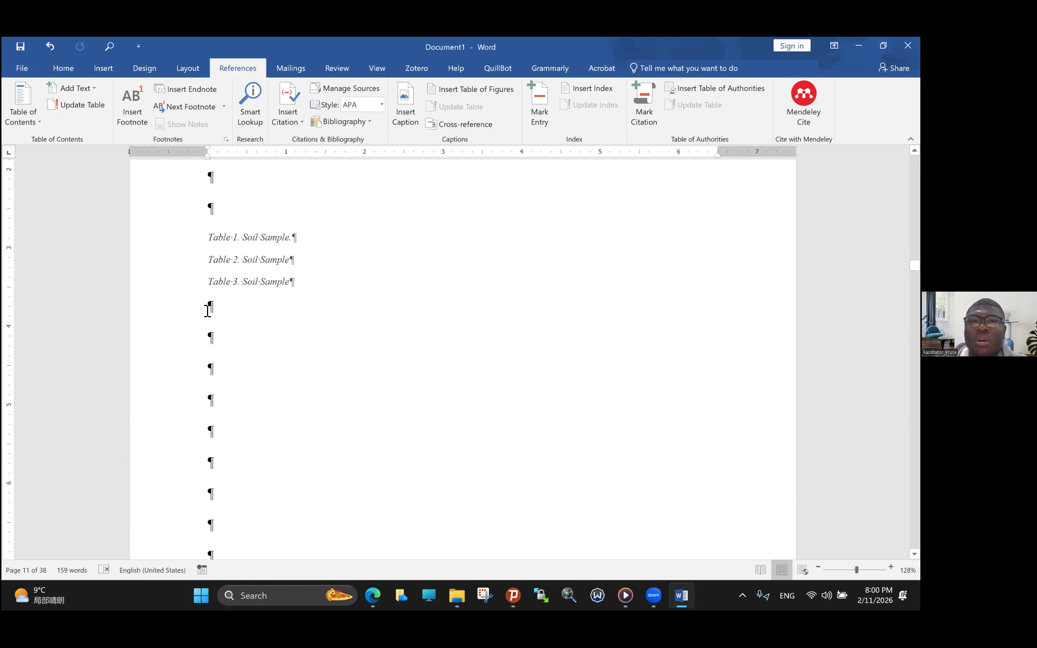